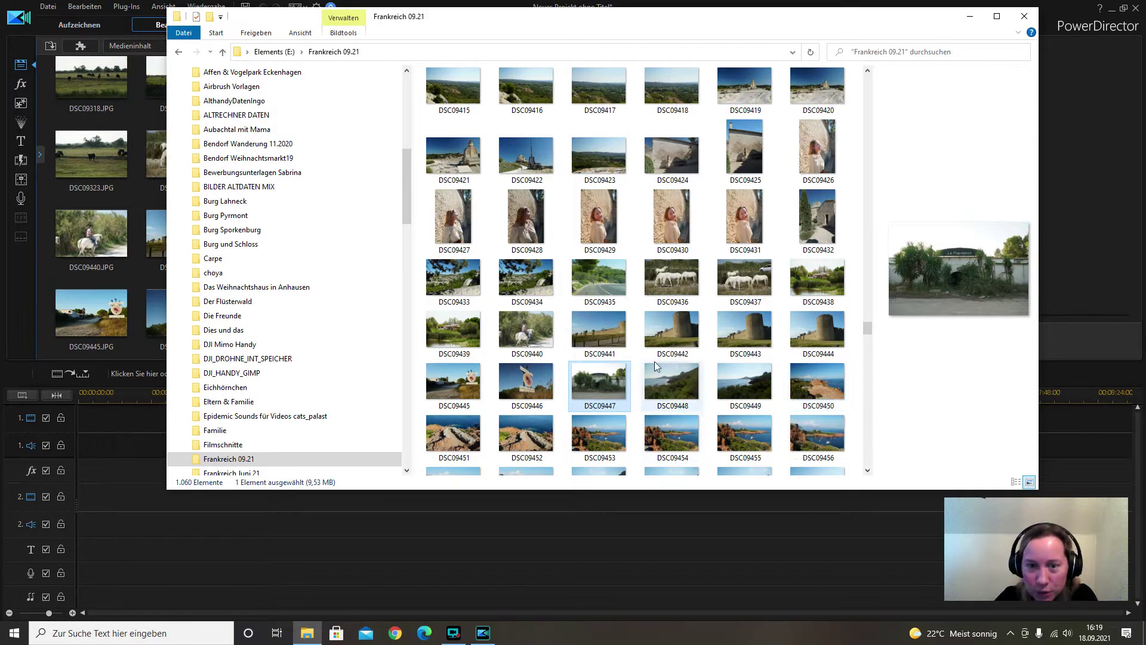
Import the beach photos DSC09290 and DSC09293 from the Frankreich 09.21 folder into PowerDirector's media library
{"action": "scroll", "coordinate": [659, 328], "scroll_direction": "up", "scroll_amount": 3}
{"action": "scroll", "coordinate": [662, 293], "scroll_direction": "up", "scroll_amount": 10}
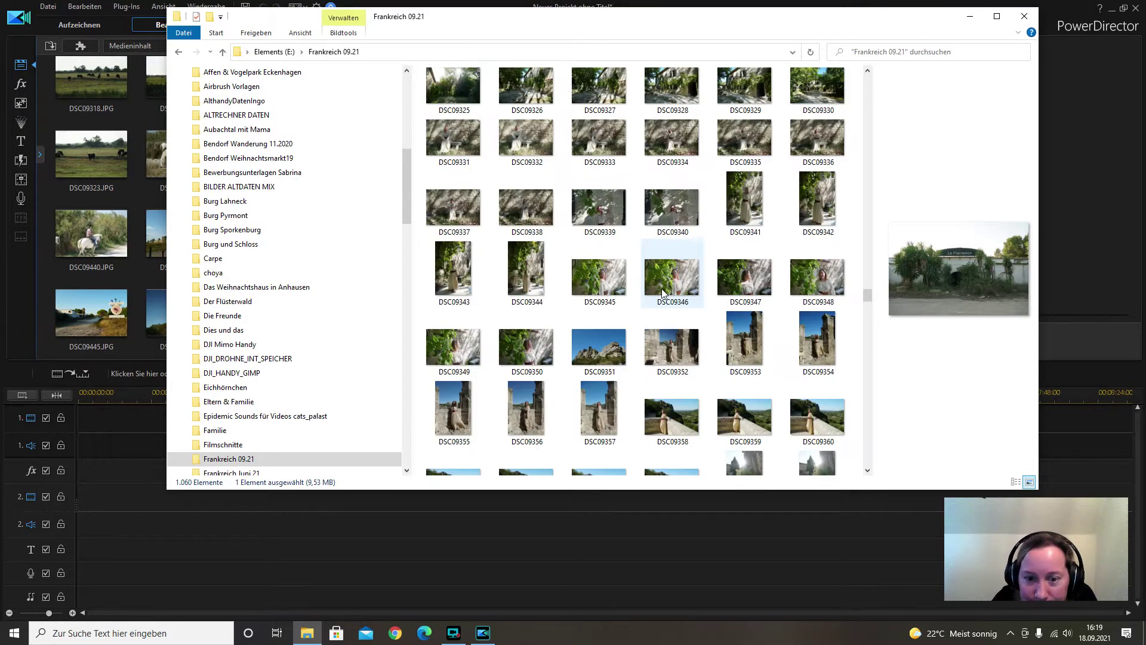
{"action": "scroll", "coordinate": [662, 293], "scroll_direction": "up", "scroll_amount": 5}
{"action": "scroll", "coordinate": [663, 293], "scroll_direction": "up", "scroll_amount": 5}
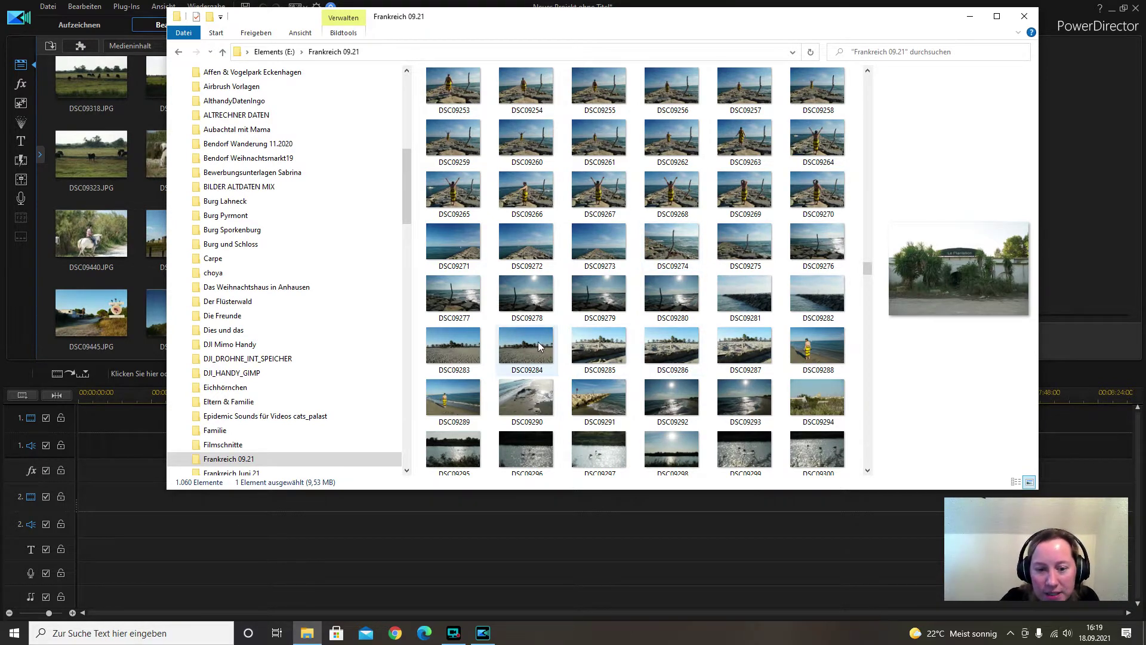
{"action": "left_click", "coordinate": [526, 408]}
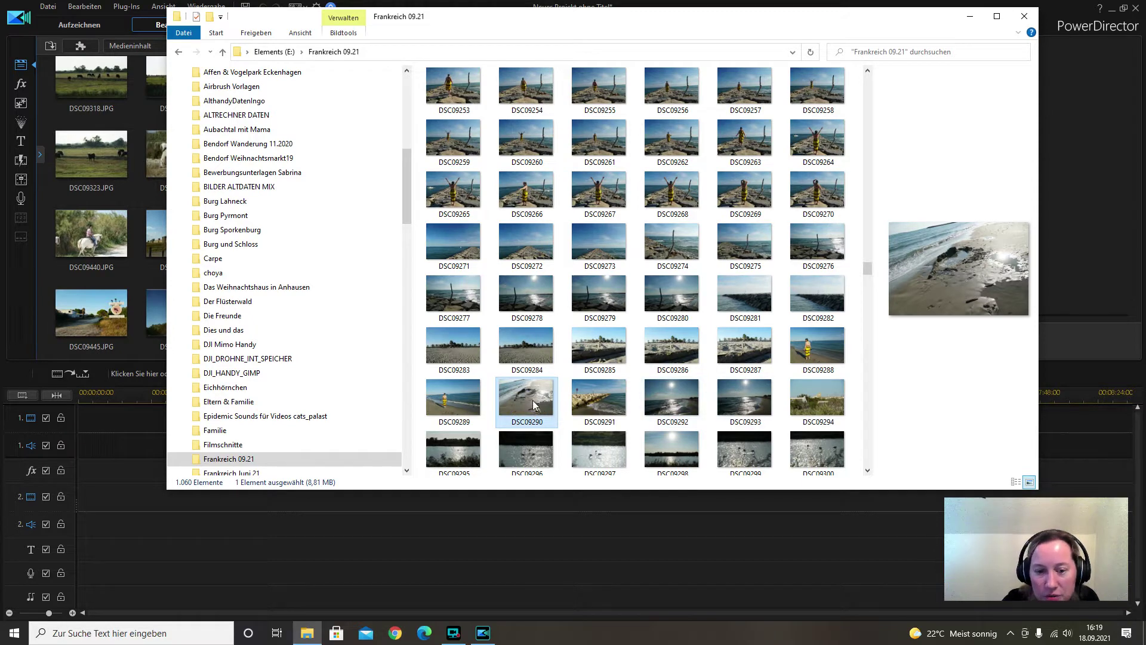
{"action": "left_click_drag", "start_coordinate": [533, 405], "coordinate": [148, 276]}
{"action": "left_click_drag", "start_coordinate": [754, 397], "coordinate": [657, 374]}
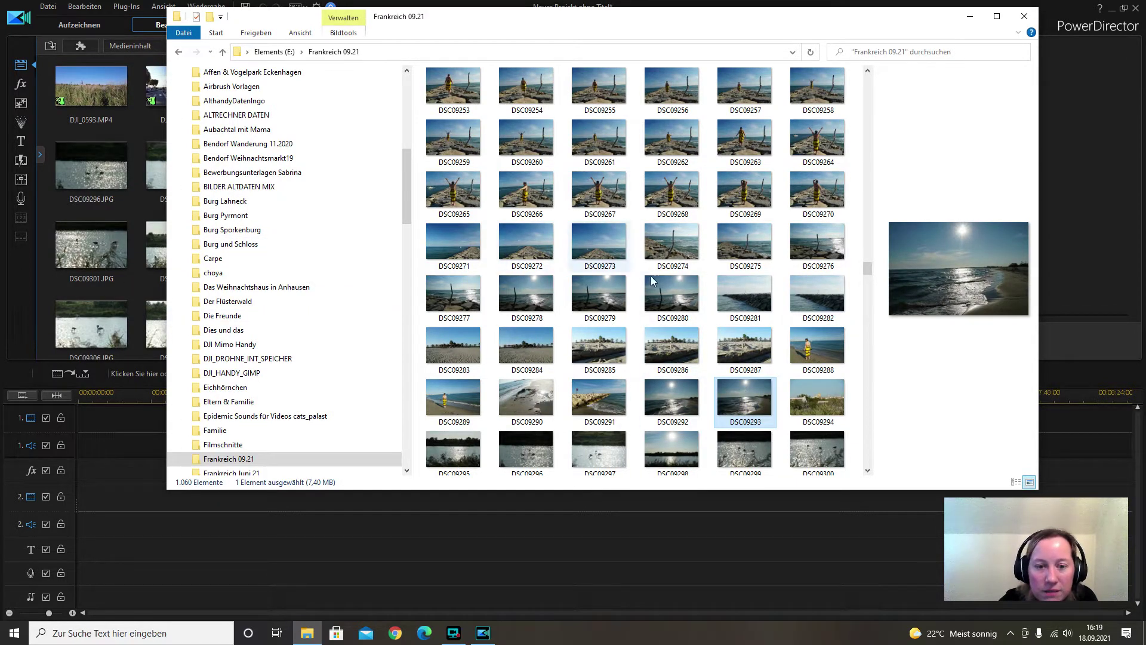
Add the beach photos DSC09189 and DSC09210 from the same folder to the media library
{"action": "scroll", "coordinate": [682, 277], "scroll_direction": "up", "scroll_amount": 3}
{"action": "scroll", "coordinate": [681, 277], "scroll_direction": "up", "scroll_amount": 6}
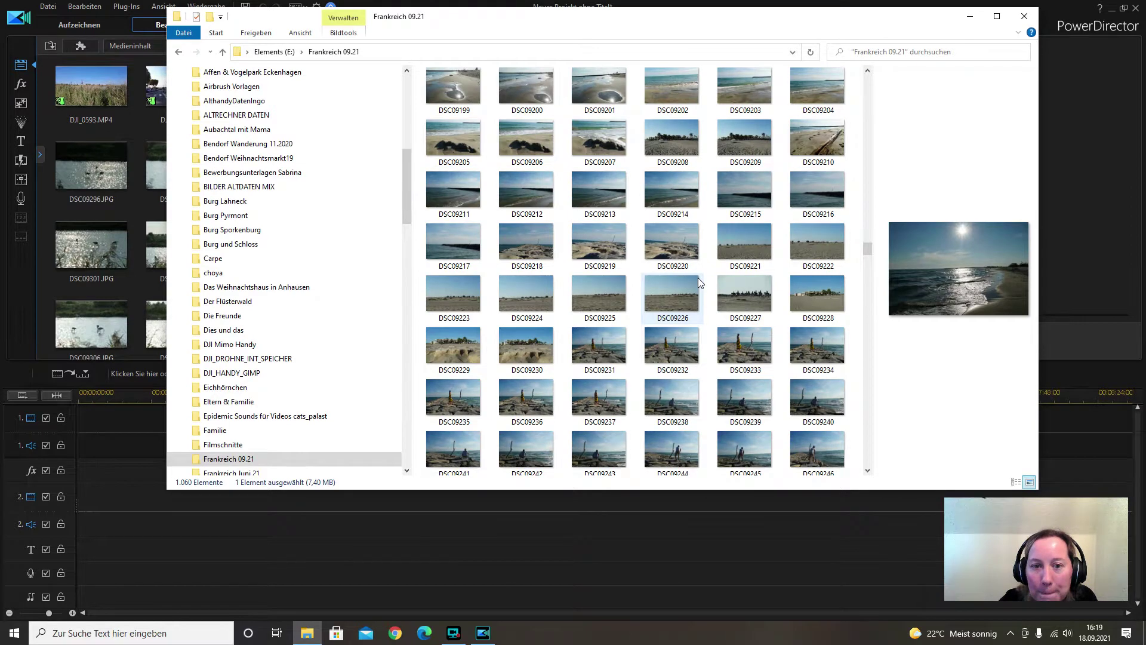
{"action": "scroll", "coordinate": [699, 278], "scroll_direction": "up", "scroll_amount": 3}
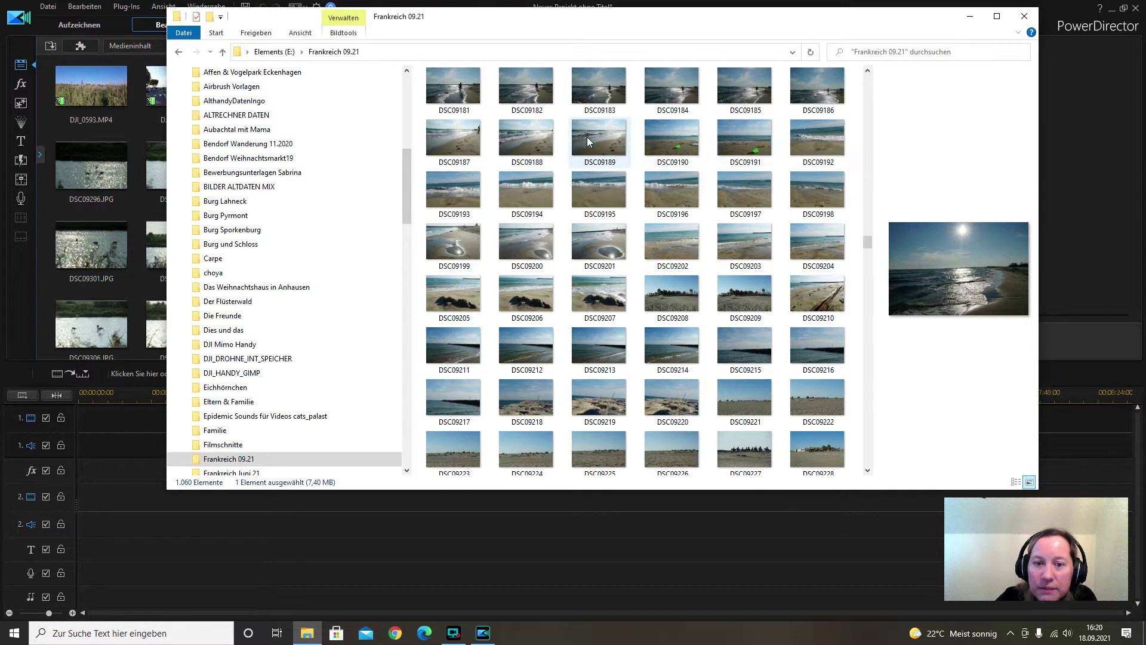
{"action": "left_click", "coordinate": [530, 136]}
{"action": "left_click", "coordinate": [603, 138]}
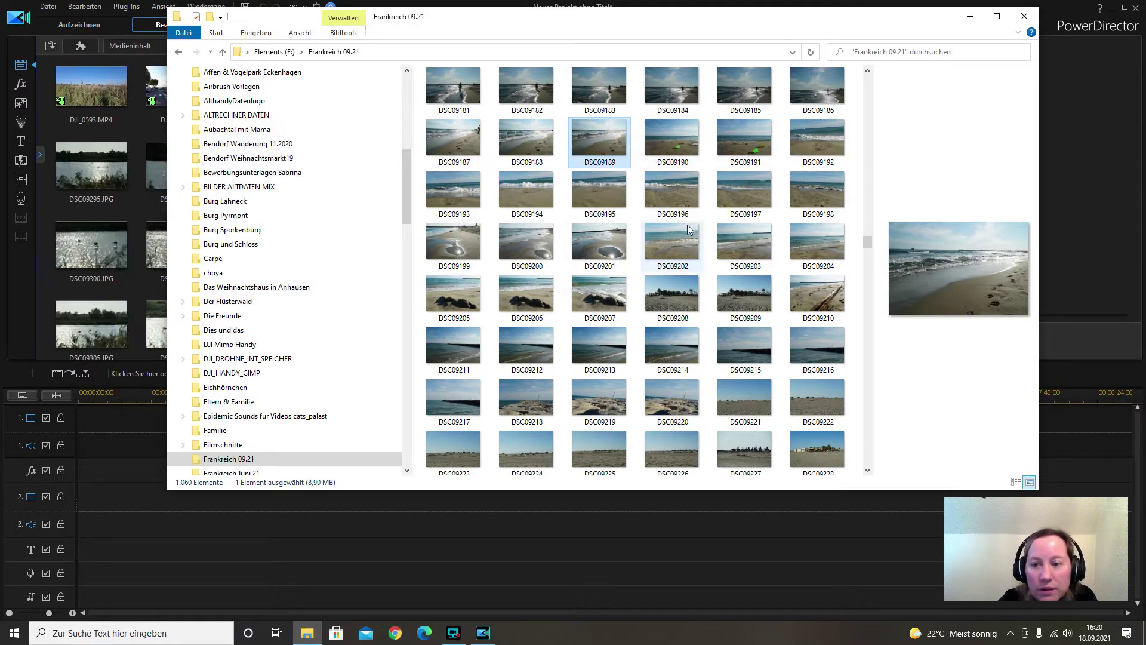
{"action": "scroll", "coordinate": [691, 230], "scroll_direction": "down", "scroll_amount": 2}
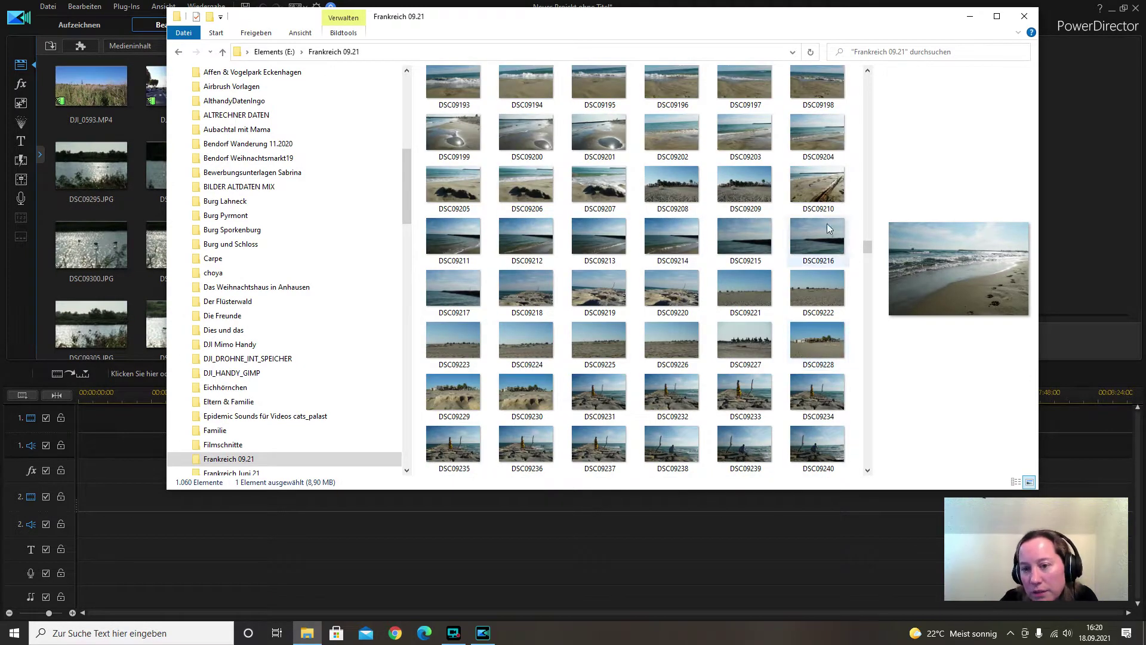
{"action": "left_click", "coordinate": [830, 180]}
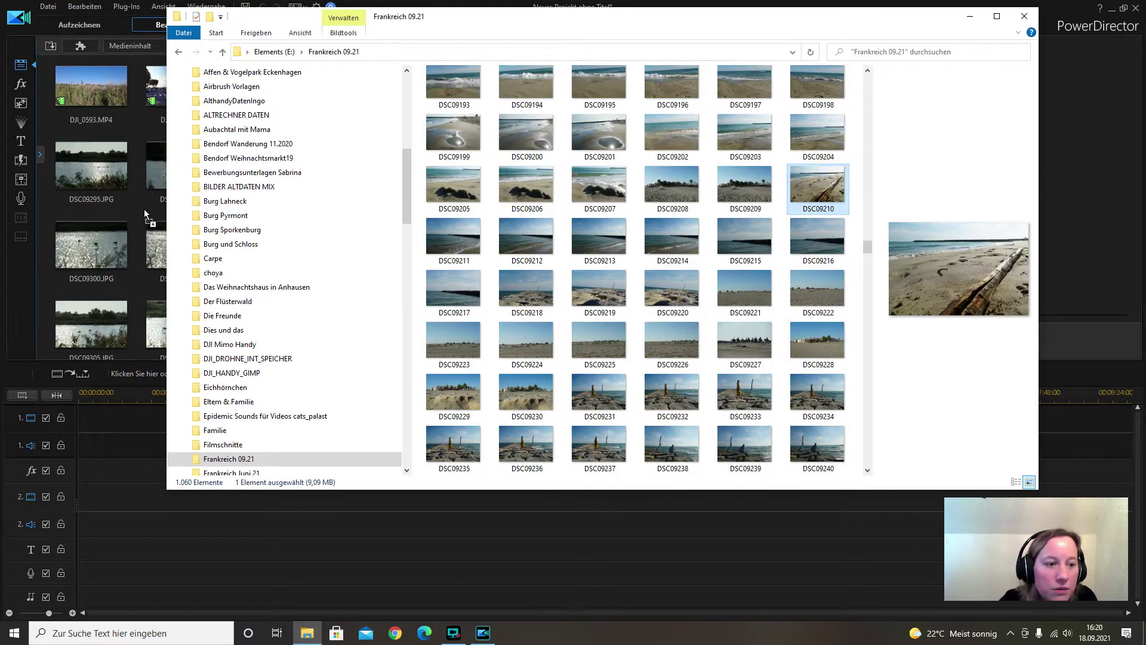
Import the video clips C0601, C0602 and C0604 from the beginning of the folder into the media library
{"action": "scroll", "coordinate": [619, 302], "scroll_direction": "up", "scroll_amount": 5}
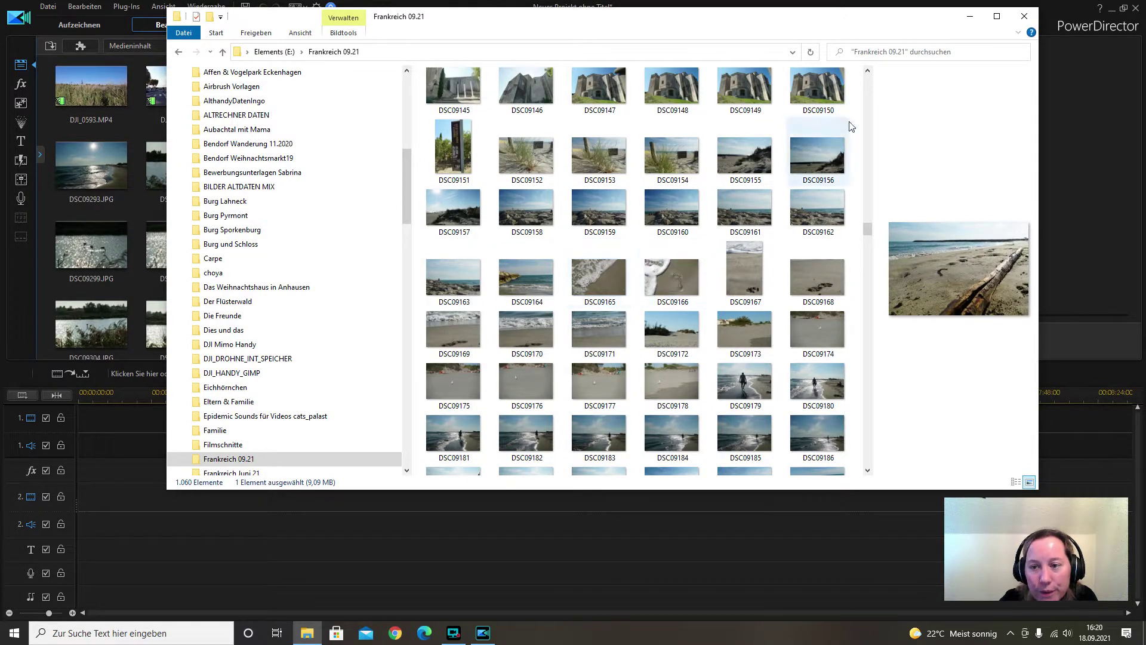
{"action": "scroll", "coordinate": [807, 128], "scroll_direction": "up", "scroll_amount": 20}
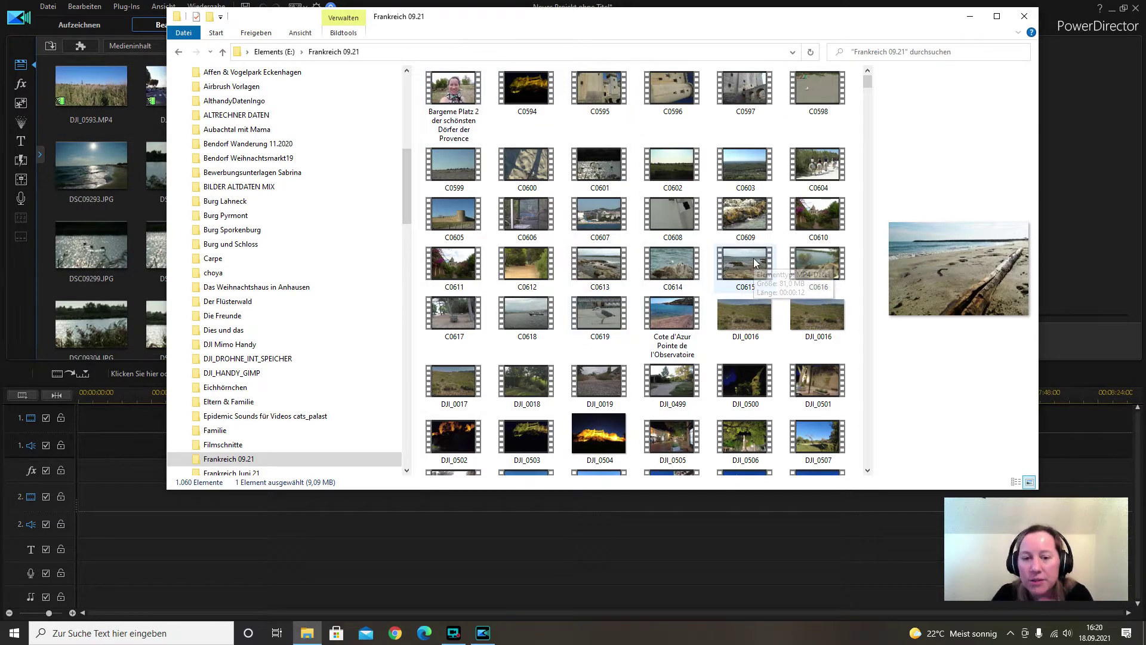
{"action": "left_click", "coordinate": [594, 167]}
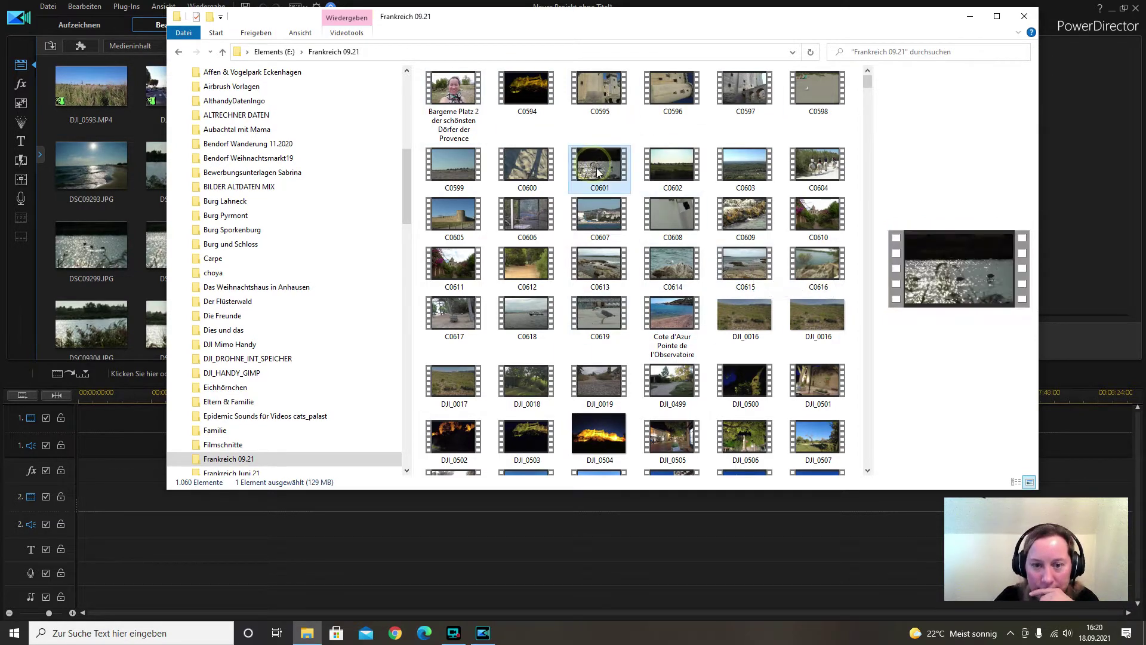
{"action": "left_click_drag", "start_coordinate": [594, 167], "coordinate": [144, 209]}
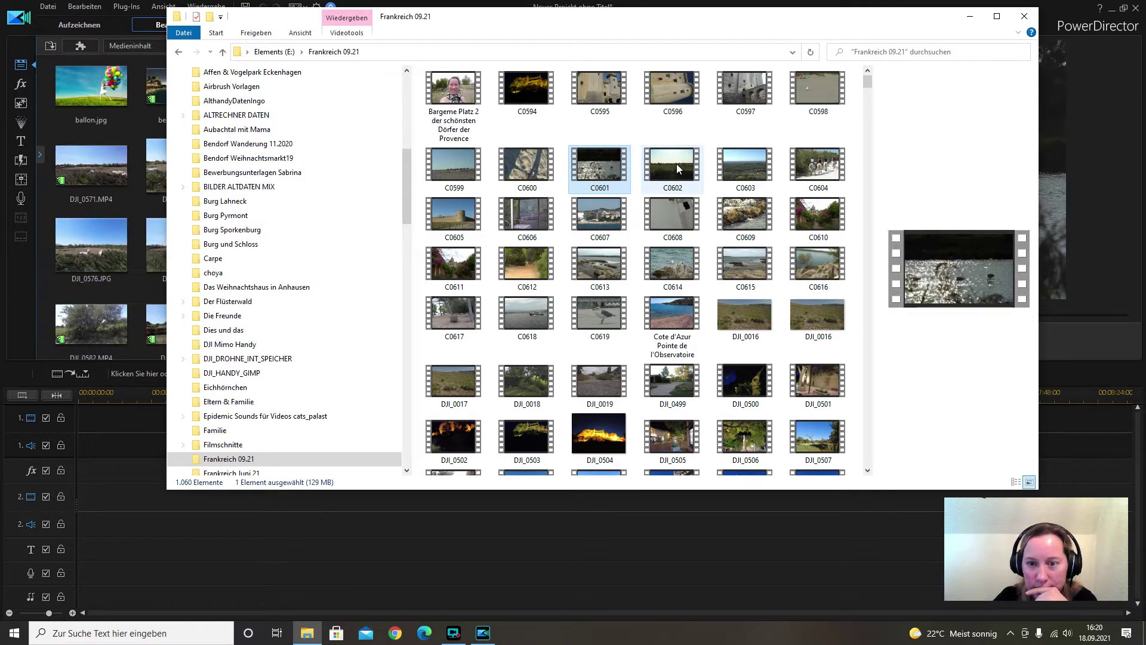
{"action": "left_click_drag", "start_coordinate": [676, 163], "coordinate": [138, 193]}
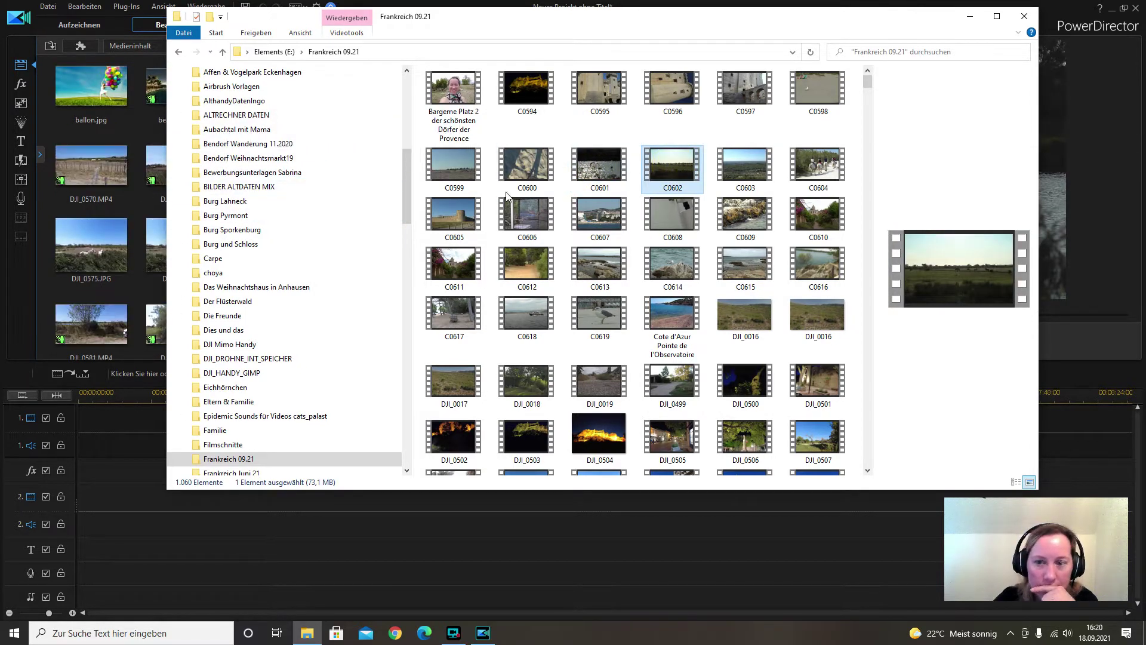
{"action": "left_click_drag", "start_coordinate": [820, 165], "coordinate": [152, 180]}
Preview the C0605 fortress wall clip and import it into the media library
{"action": "double_click", "coordinate": [462, 220]}
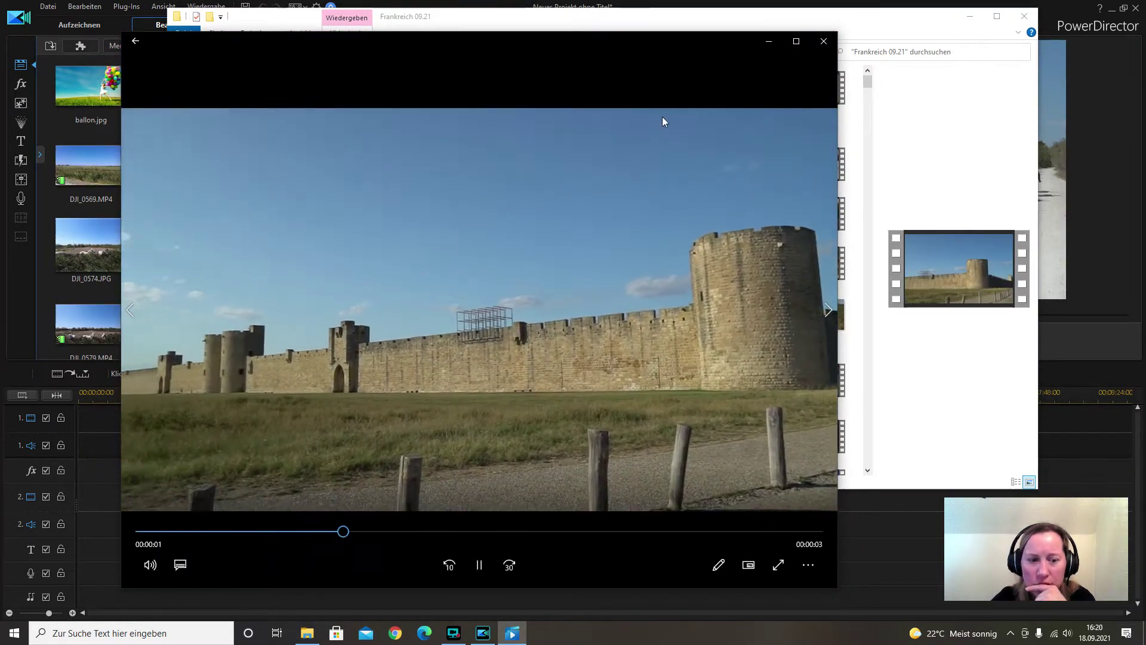
{"action": "left_click", "coordinate": [824, 42]}
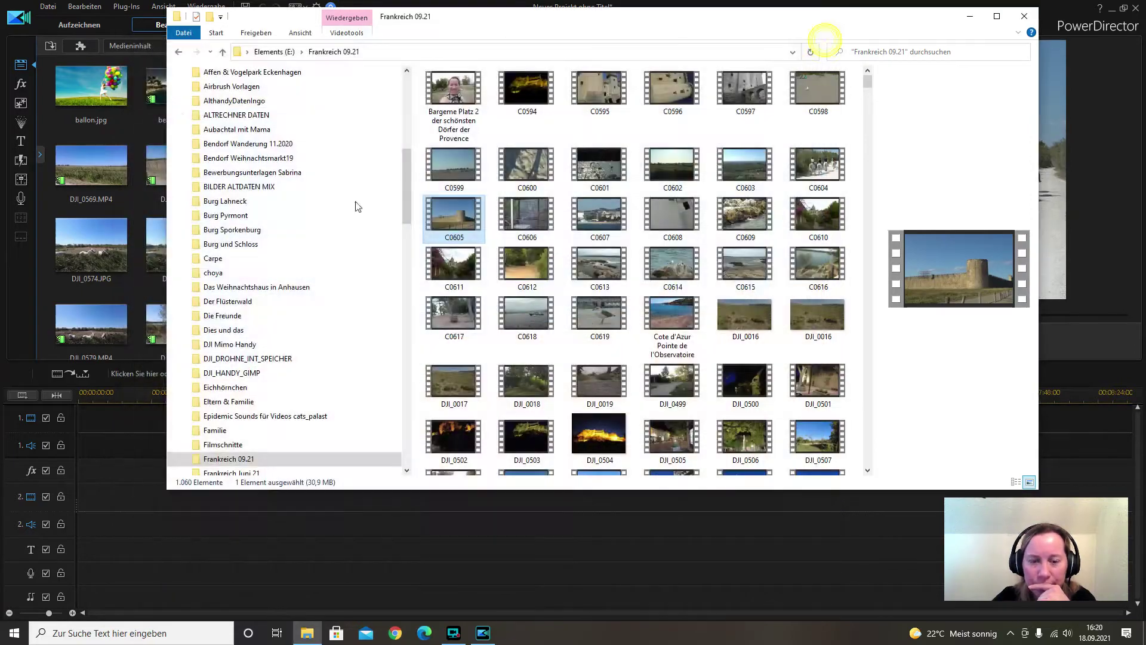
{"action": "left_click_drag", "start_coordinate": [462, 220], "coordinate": [145, 210]}
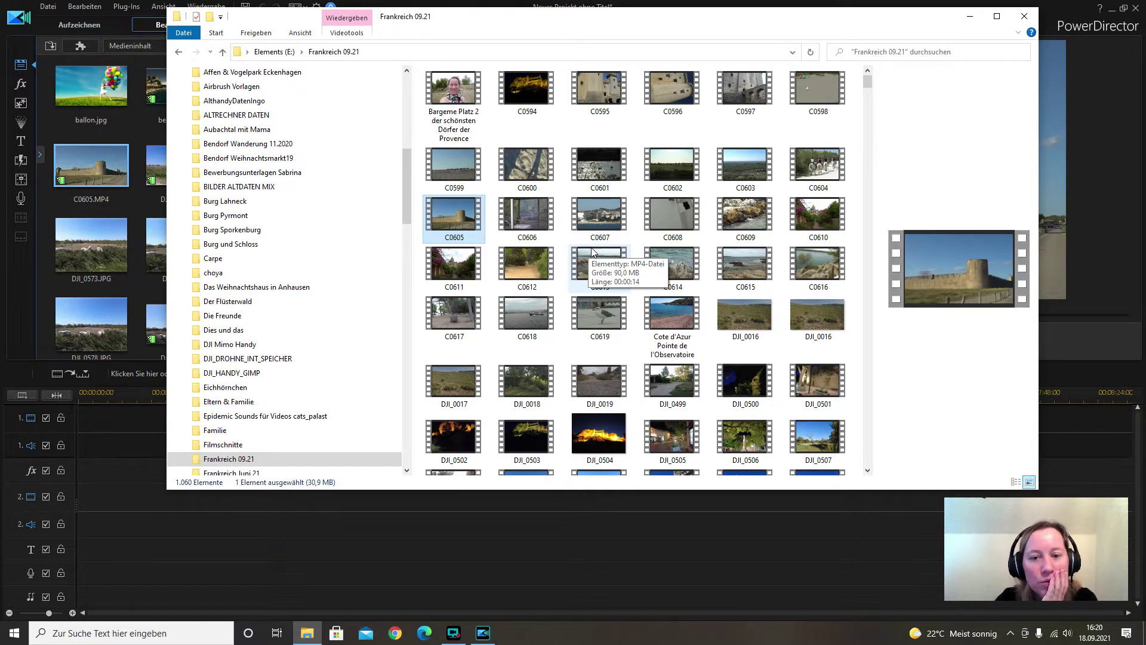
Preview the clips C0603 and C0599, and import C0599 and C0598 into the media library
{"action": "double_click", "coordinate": [746, 176]}
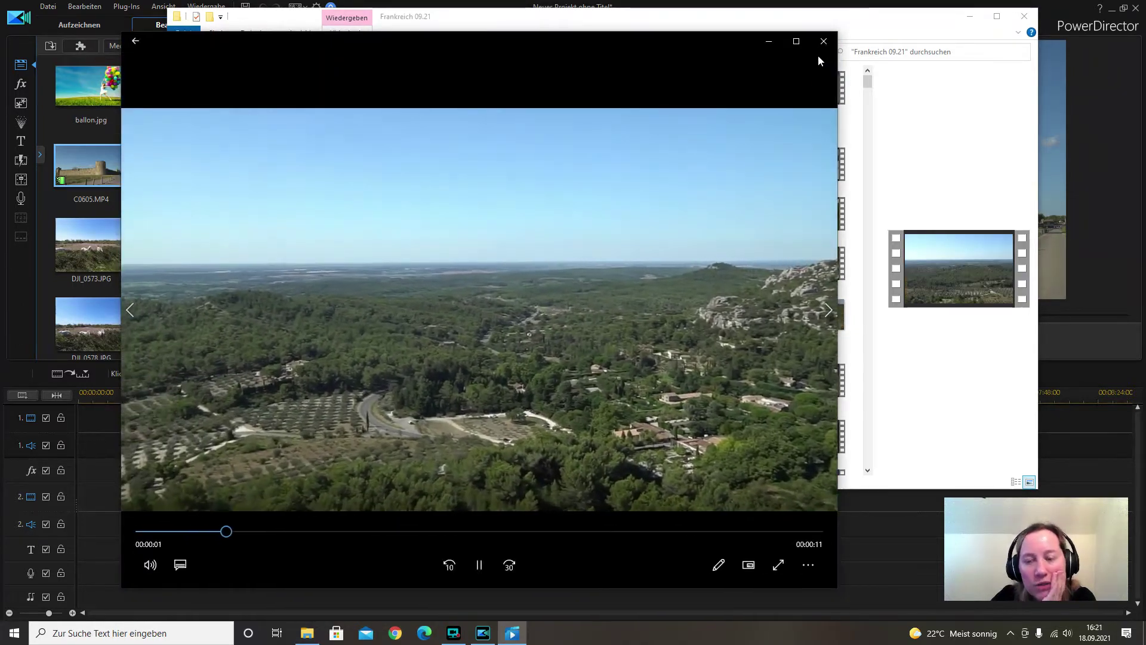
{"action": "left_click", "coordinate": [824, 41]}
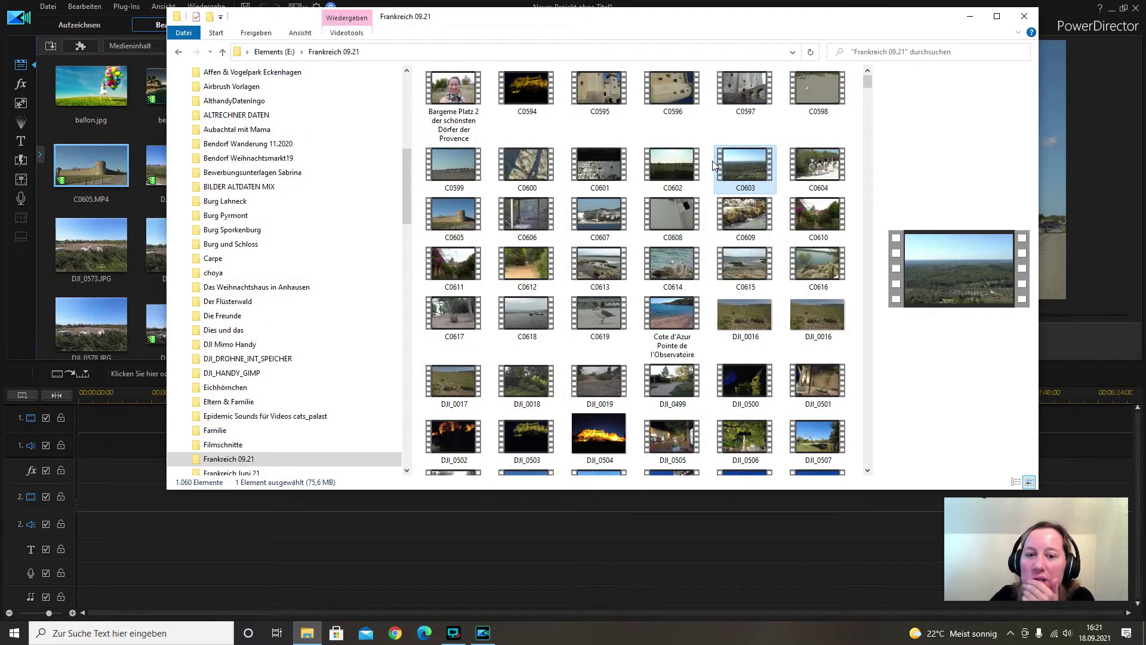
{"action": "double_click", "coordinate": [459, 169]}
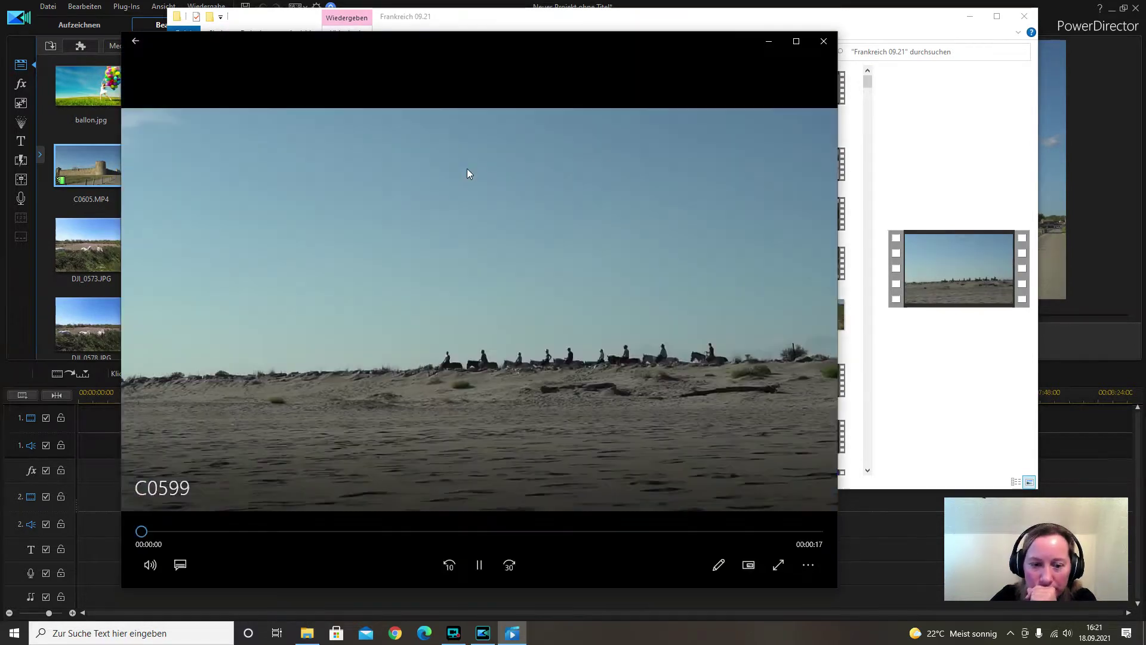
{"action": "left_click", "coordinate": [824, 41]}
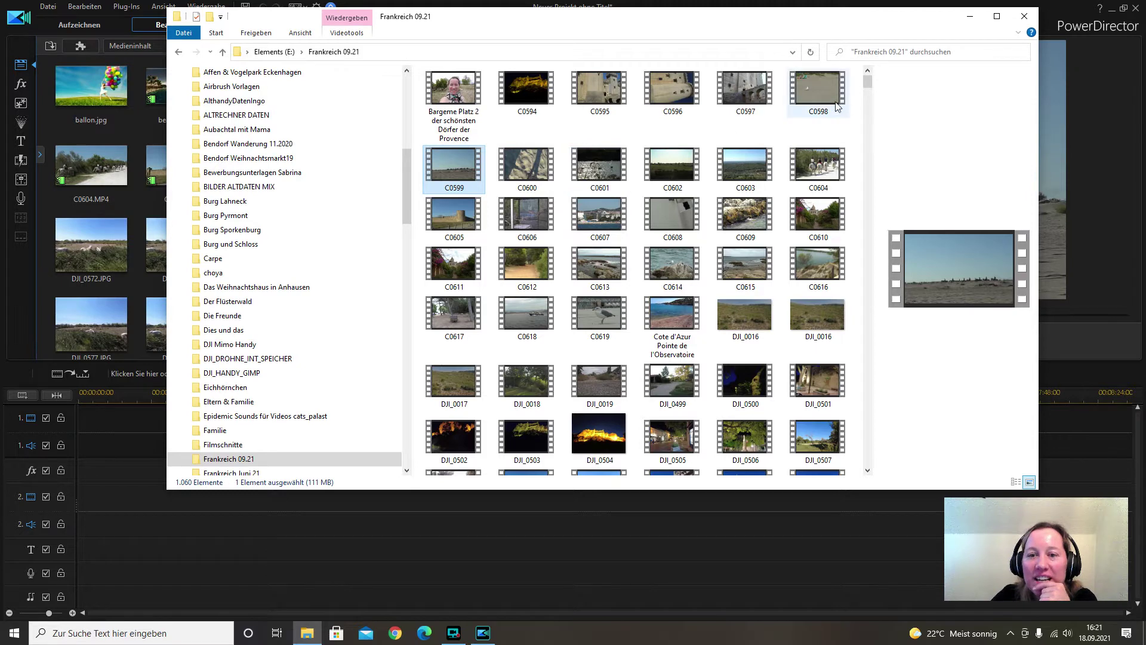
{"action": "left_click", "coordinate": [824, 89]}
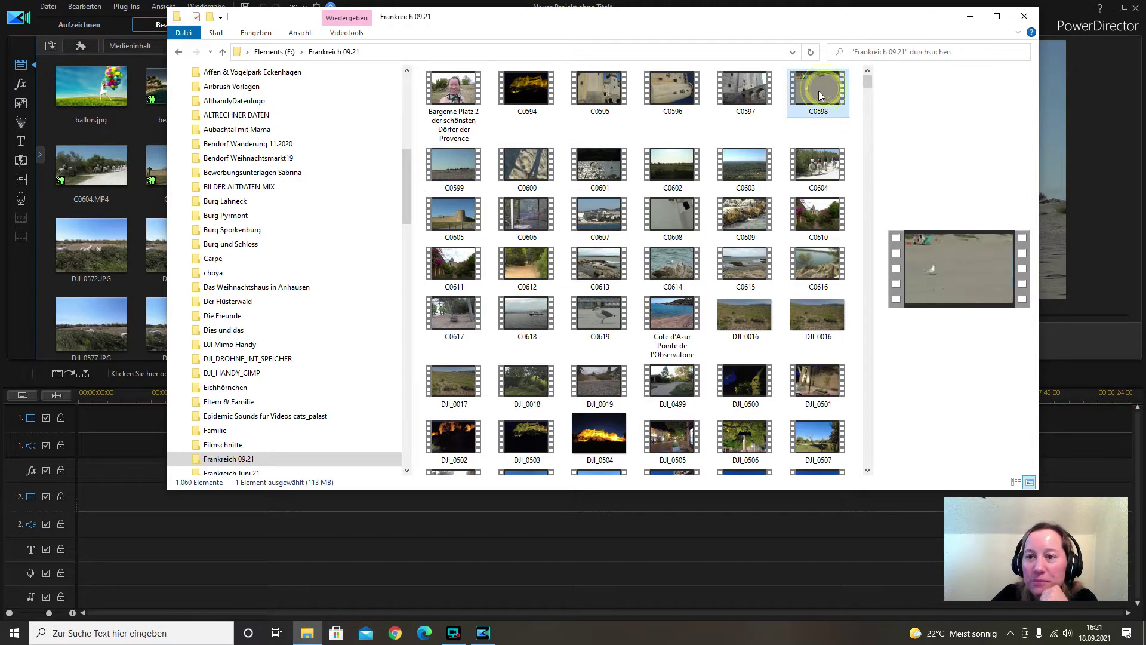
{"action": "left_click_drag", "start_coordinate": [828, 93], "coordinate": [141, 195]}
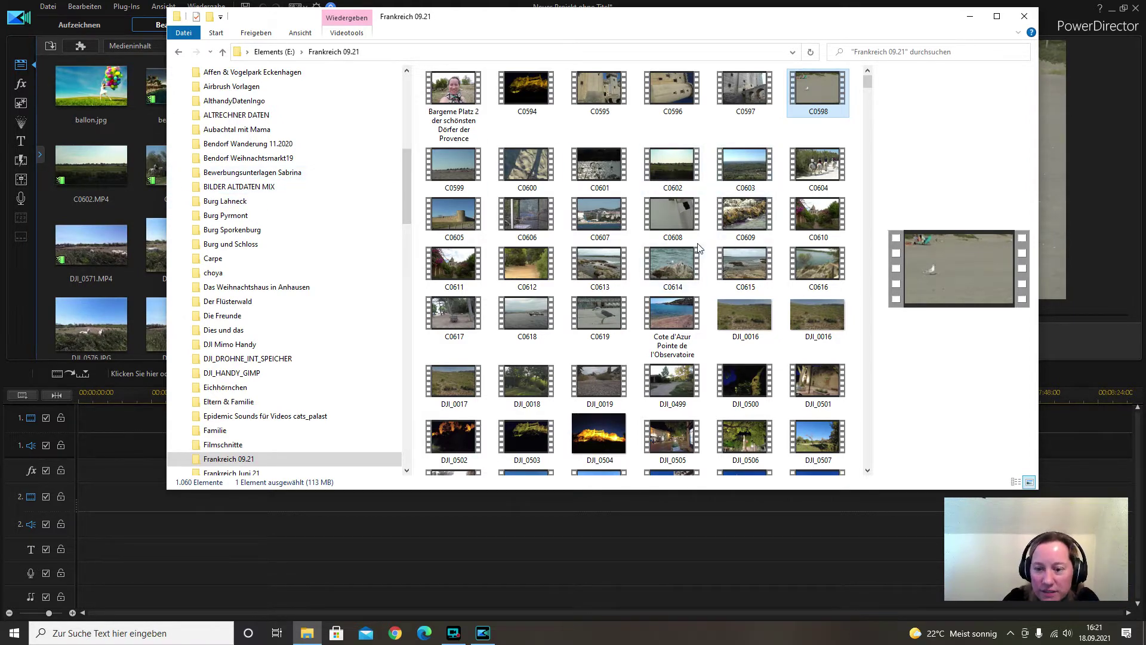
Preview the DJI_0499 clip and look through the DJI clips and photos in the folder for further footage
{"action": "double_click", "coordinate": [678, 382]}
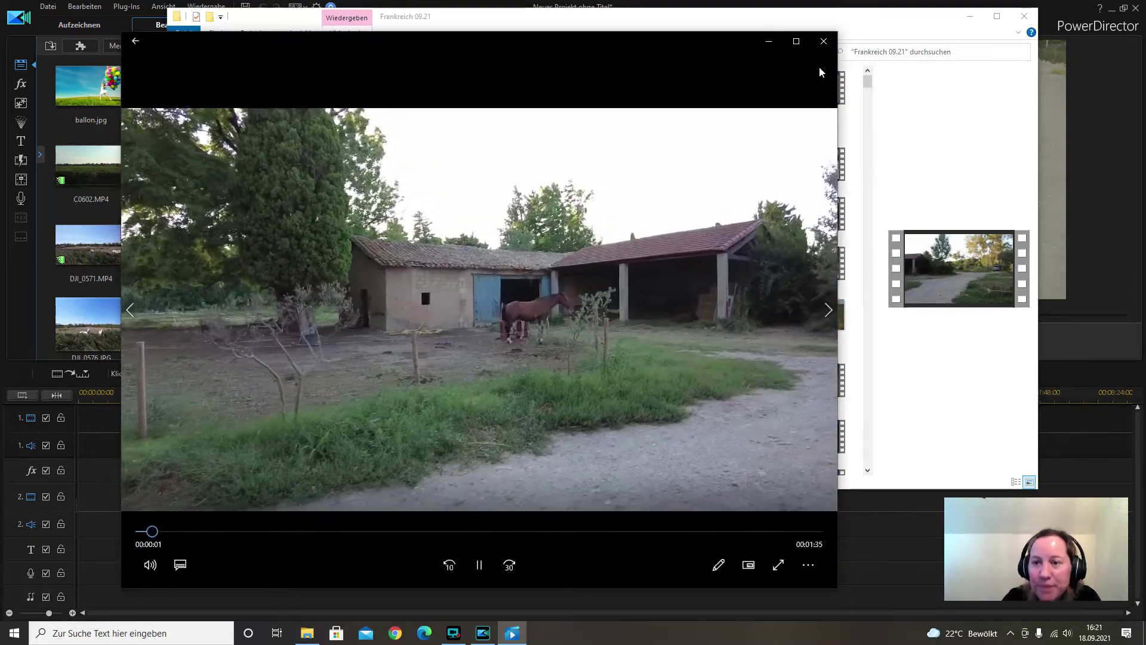
{"action": "left_click", "coordinate": [824, 41]}
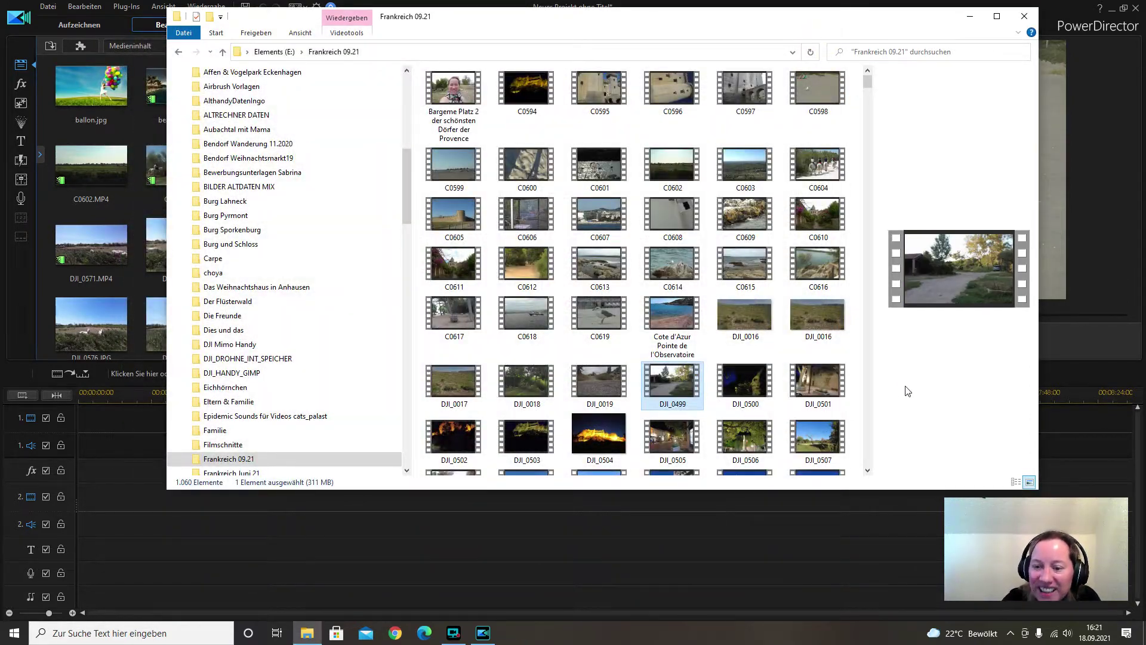
{"action": "scroll", "coordinate": [692, 388], "scroll_direction": "down", "scroll_amount": 2}
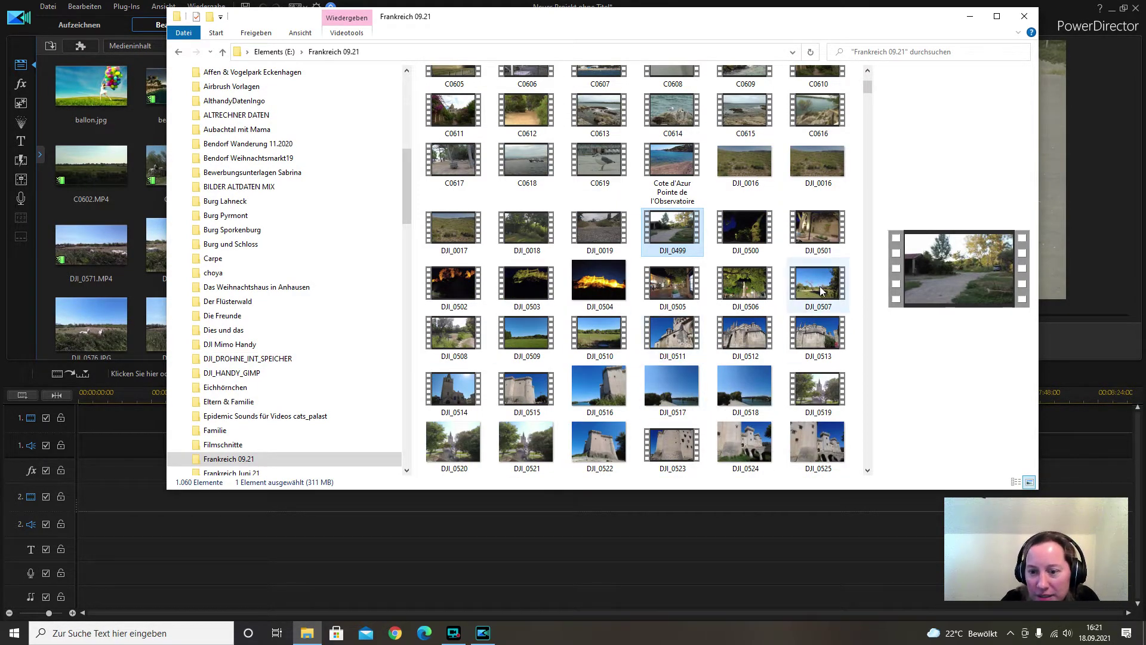
{"action": "scroll", "coordinate": [817, 342], "scroll_direction": "down", "scroll_amount": 3}
{"action": "scroll", "coordinate": [814, 340], "scroll_direction": "down", "scroll_amount": 12}
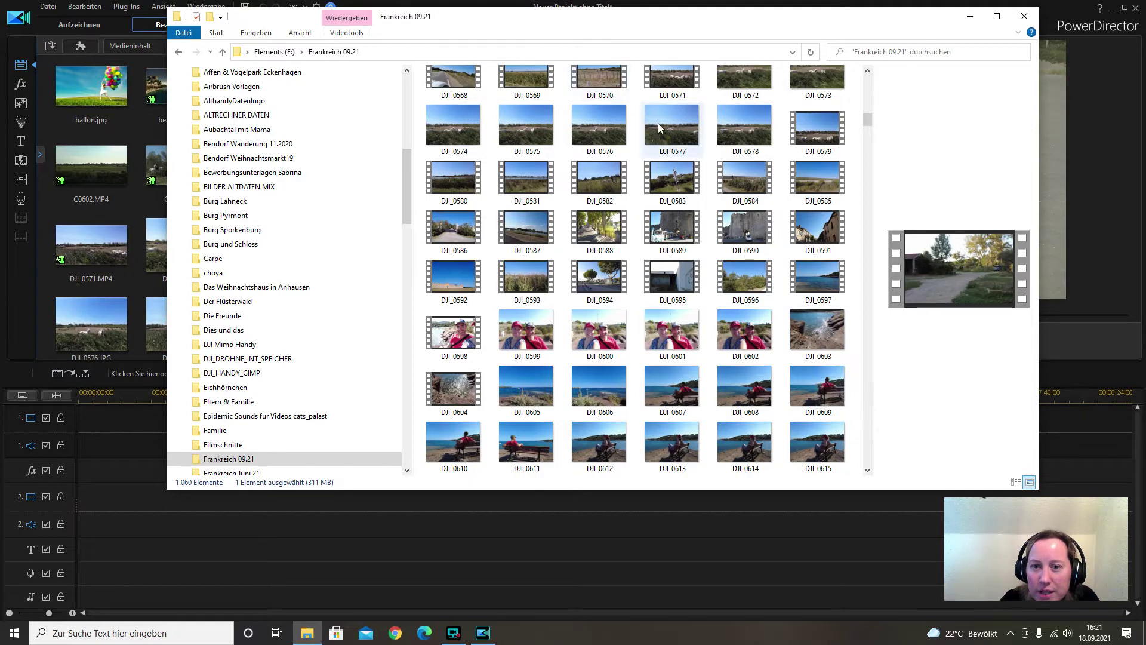
{"action": "scroll", "coordinate": [668, 128], "scroll_direction": "up", "scroll_amount": 2}
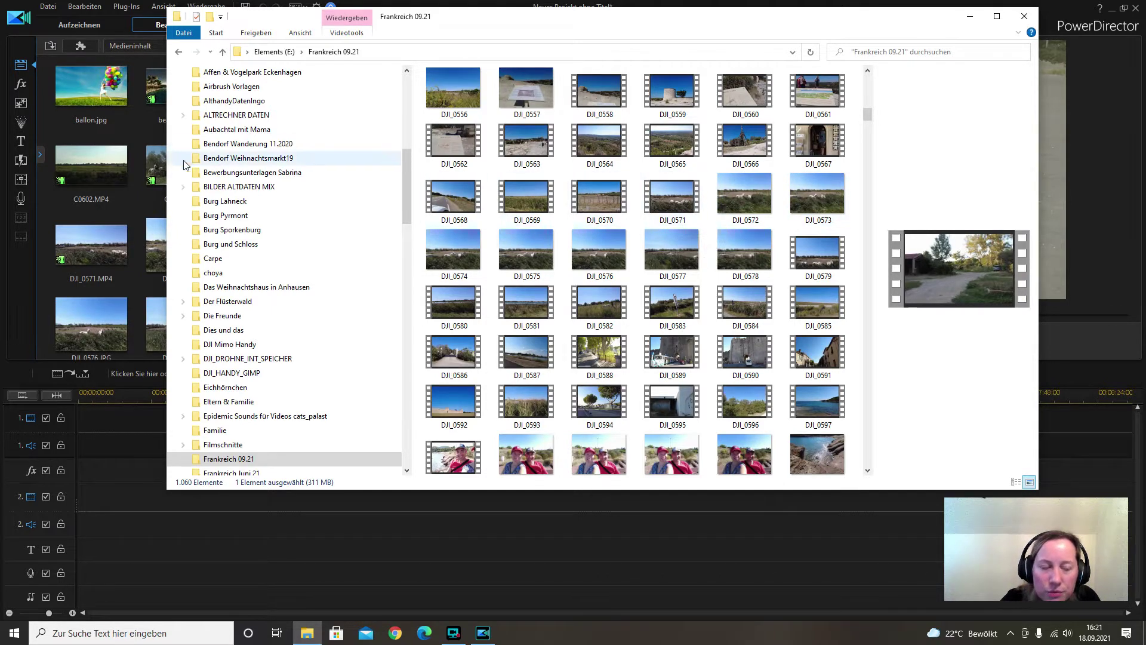
Switch to PowerDirector and look through the imported clips and photos in the media library
{"action": "left_click", "coordinate": [119, 177]}
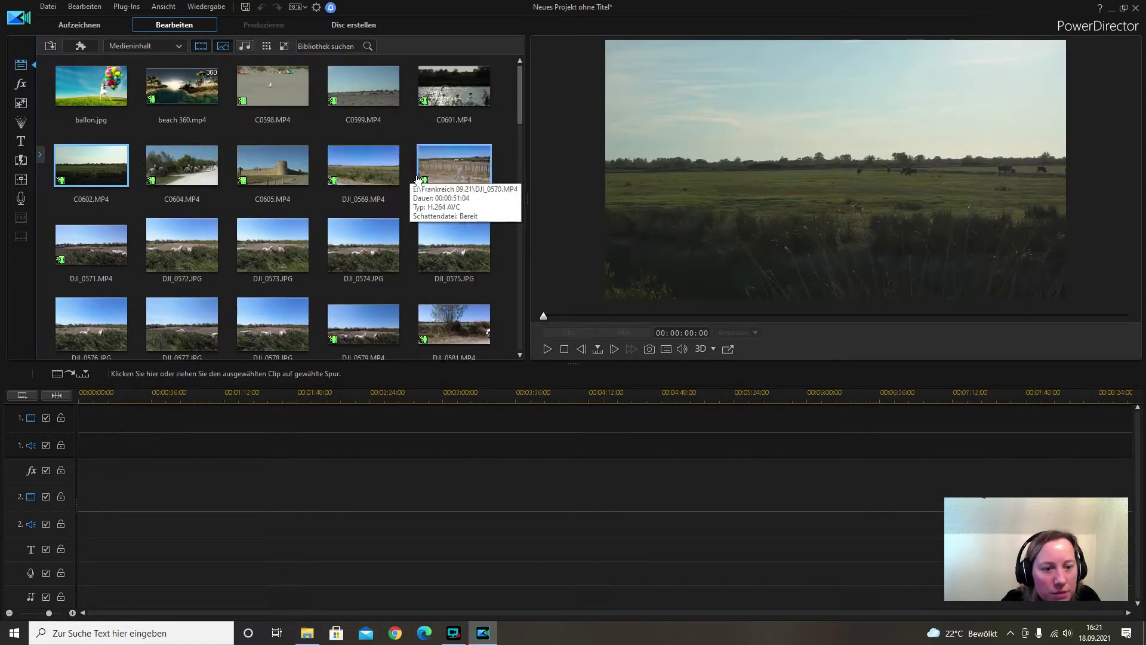
{"action": "scroll", "coordinate": [435, 188], "scroll_direction": "down", "scroll_amount": 2}
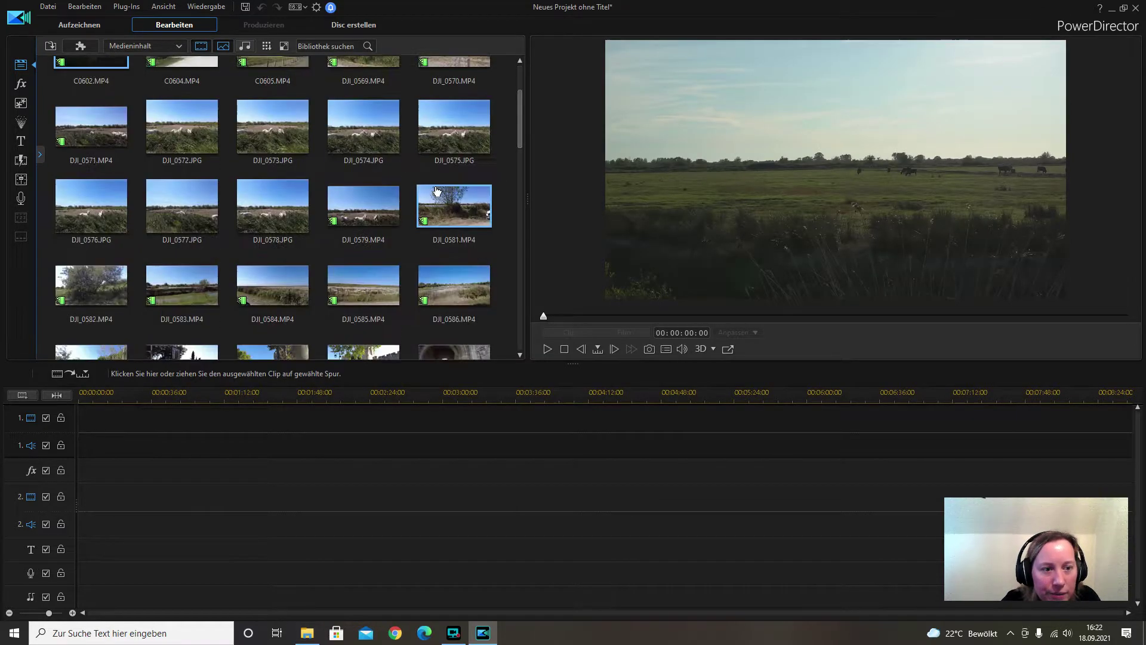
{"action": "scroll", "coordinate": [437, 191], "scroll_direction": "down", "scroll_amount": 7}
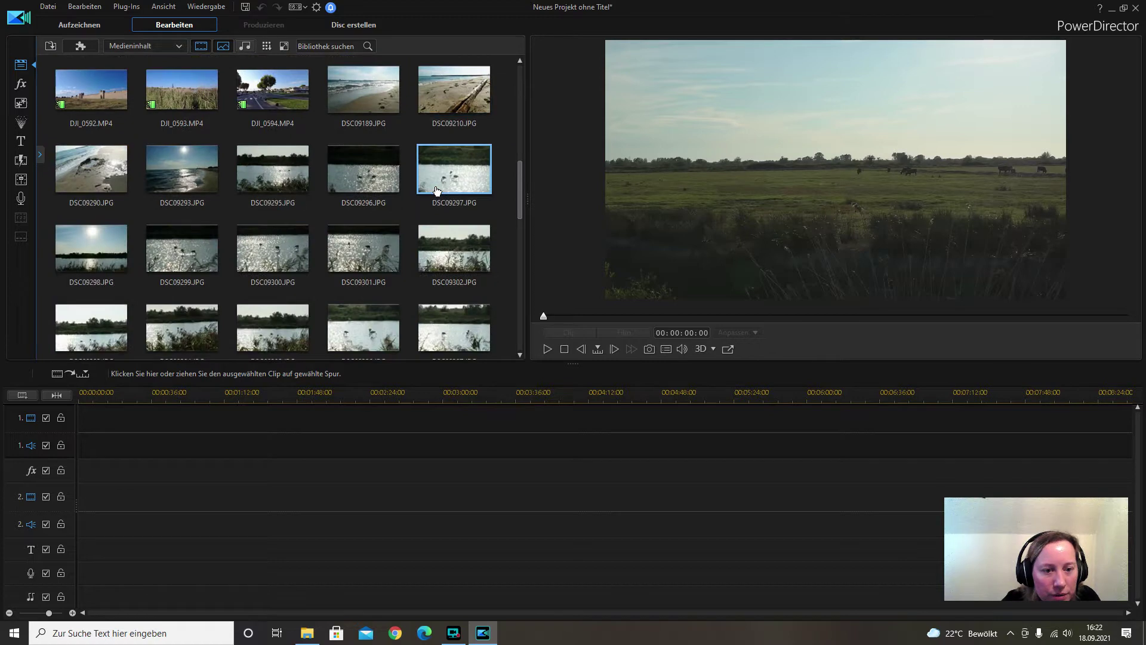
{"action": "scroll", "coordinate": [437, 191], "scroll_direction": "down", "scroll_amount": 15}
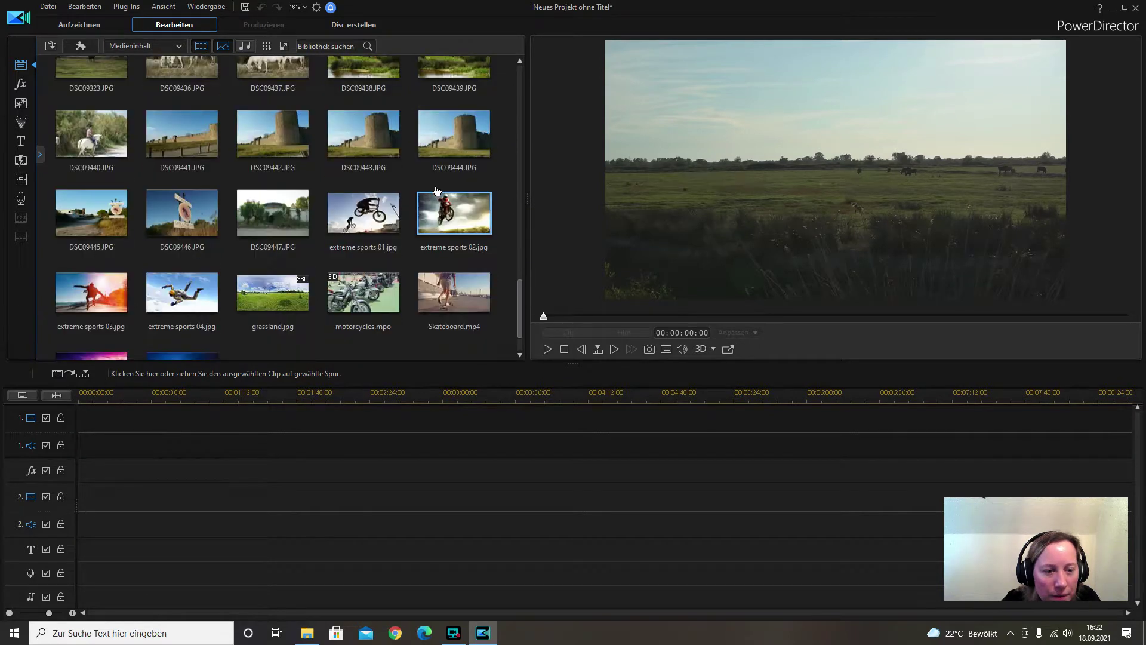
{"action": "scroll", "coordinate": [437, 191], "scroll_direction": "up", "scroll_amount": 15}
{"action": "scroll", "coordinate": [437, 191], "scroll_direction": "up", "scroll_amount": 2}
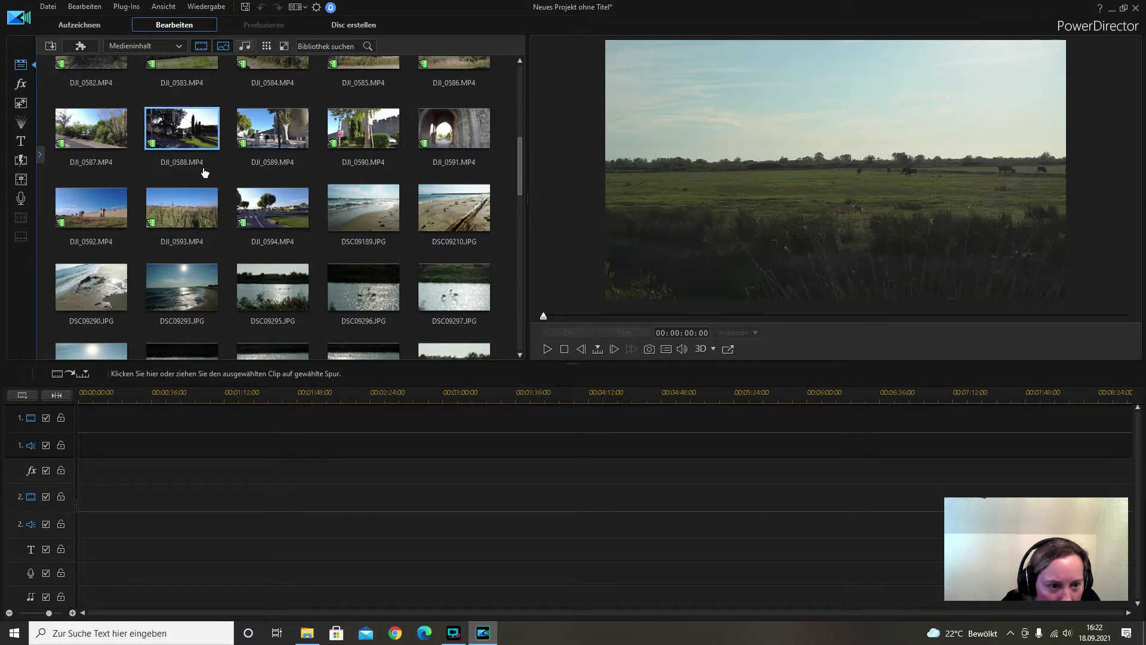
{"action": "scroll", "coordinate": [160, 173], "scroll_direction": "up", "scroll_amount": 2}
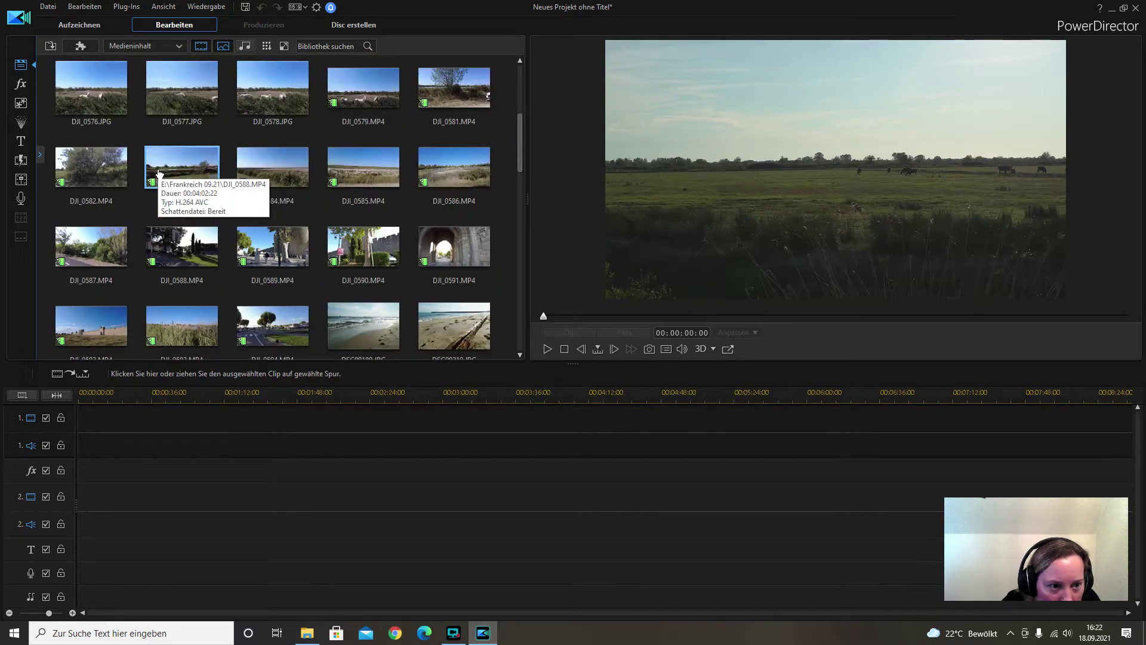
{"action": "scroll", "coordinate": [160, 174], "scroll_direction": "up", "scroll_amount": 2}
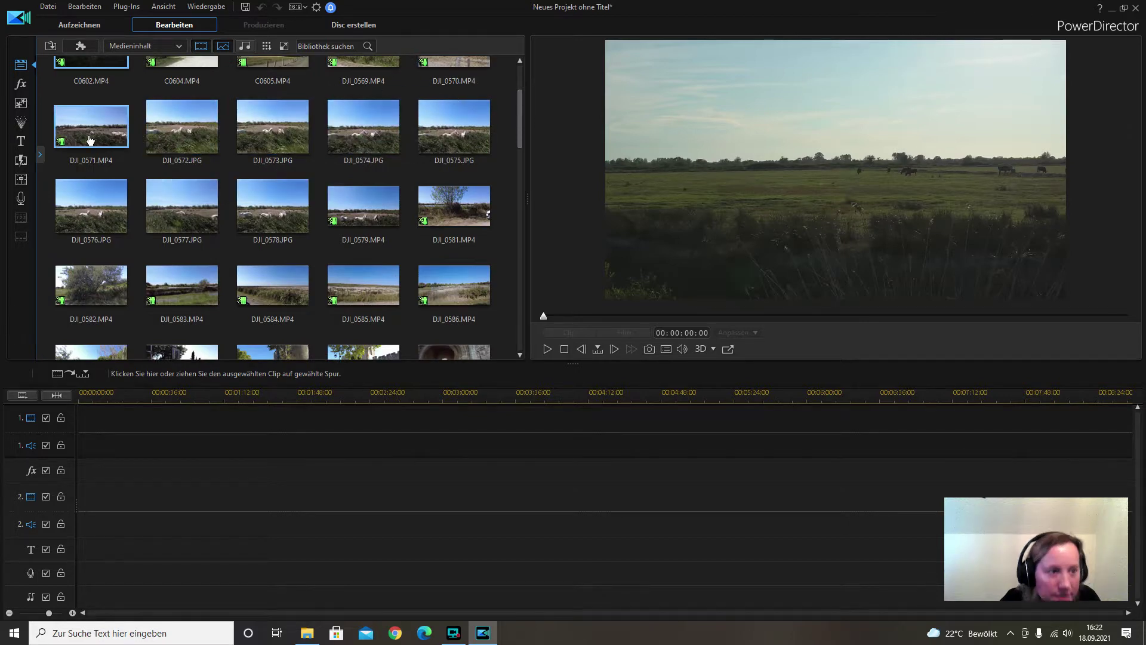
Preview the DJI_0579 and DJI_0571 clips of the white horses from the media library
{"action": "left_click_drag", "start_coordinate": [519, 125], "coordinate": [528, 61]}
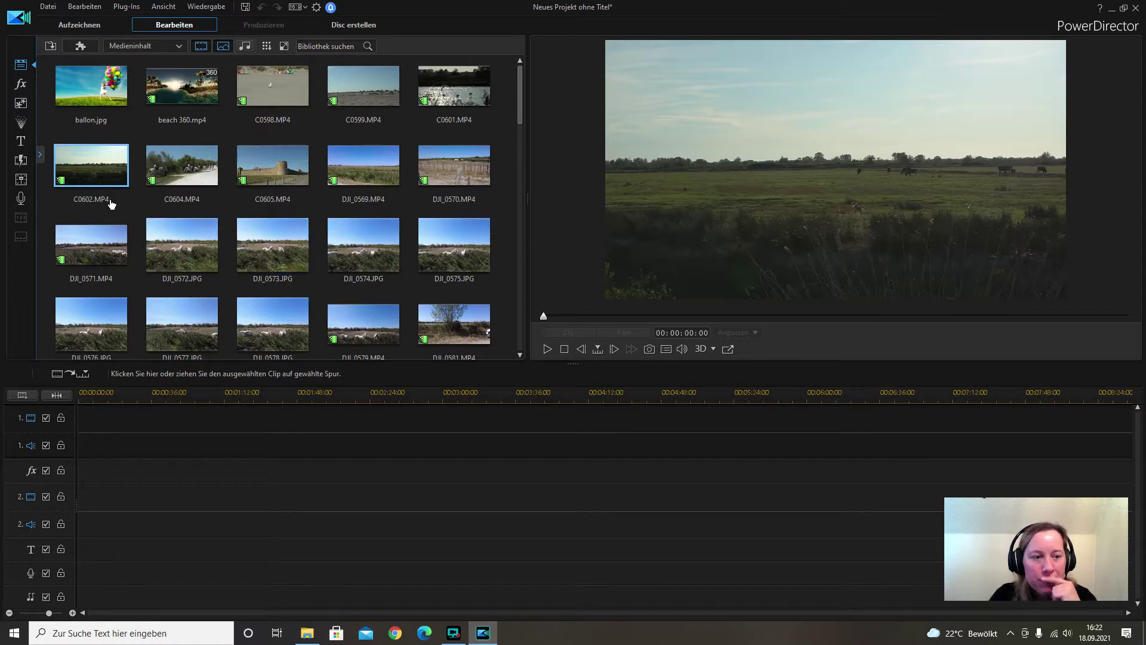
{"action": "scroll", "coordinate": [258, 233], "scroll_direction": "down", "scroll_amount": 3}
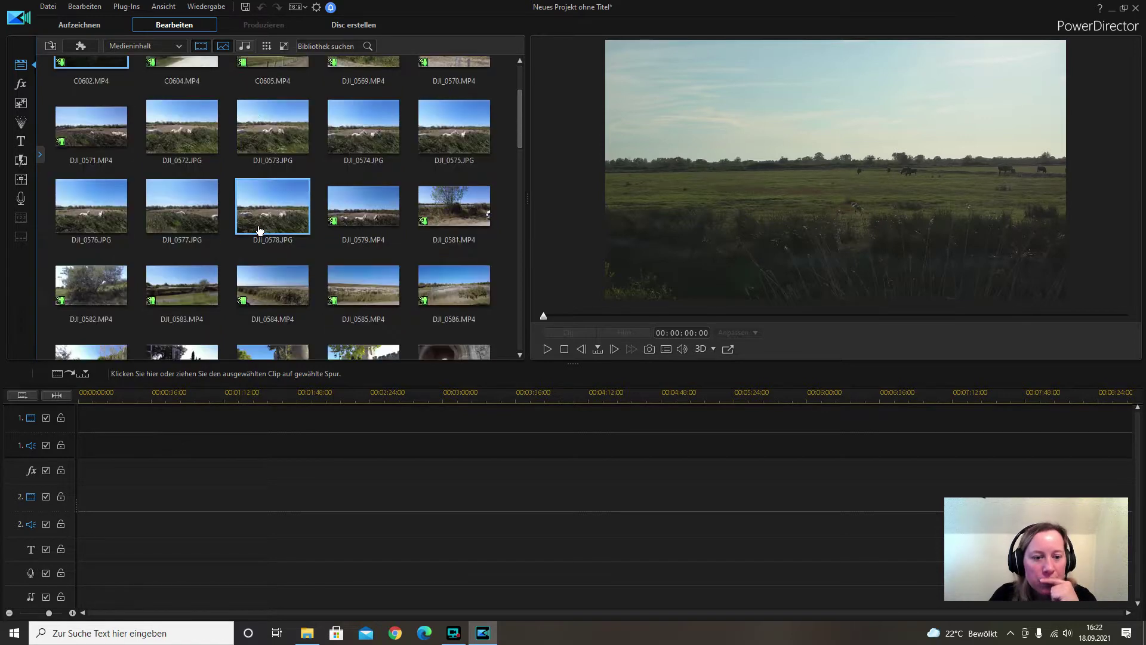
{"action": "left_click", "coordinate": [365, 215]}
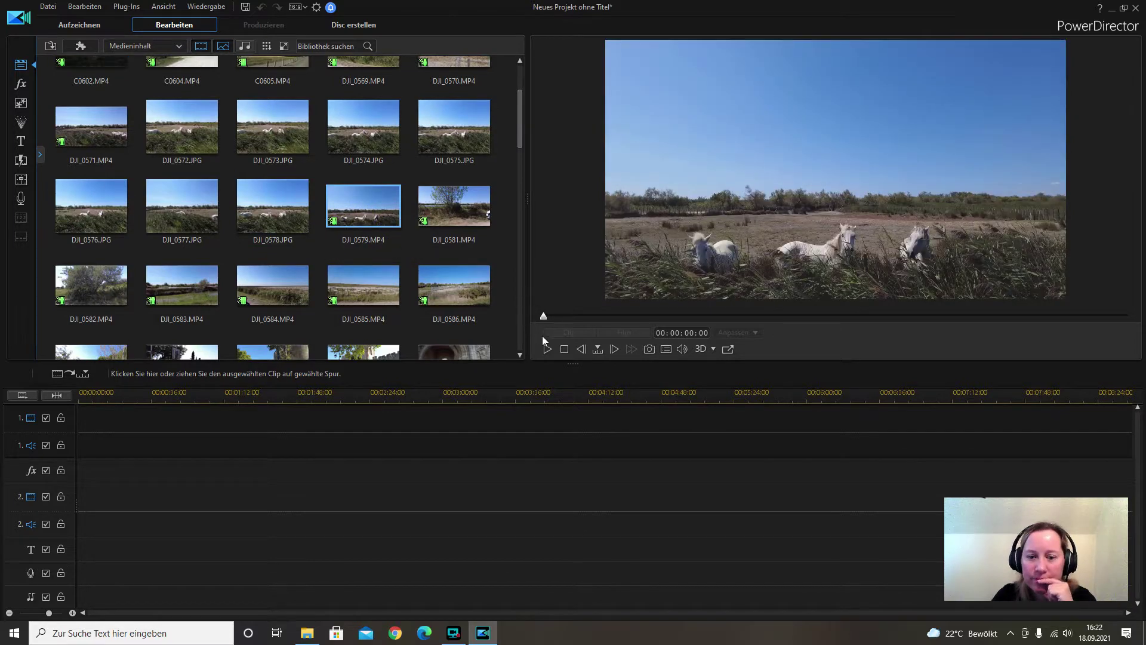
{"action": "left_click", "coordinate": [545, 348]}
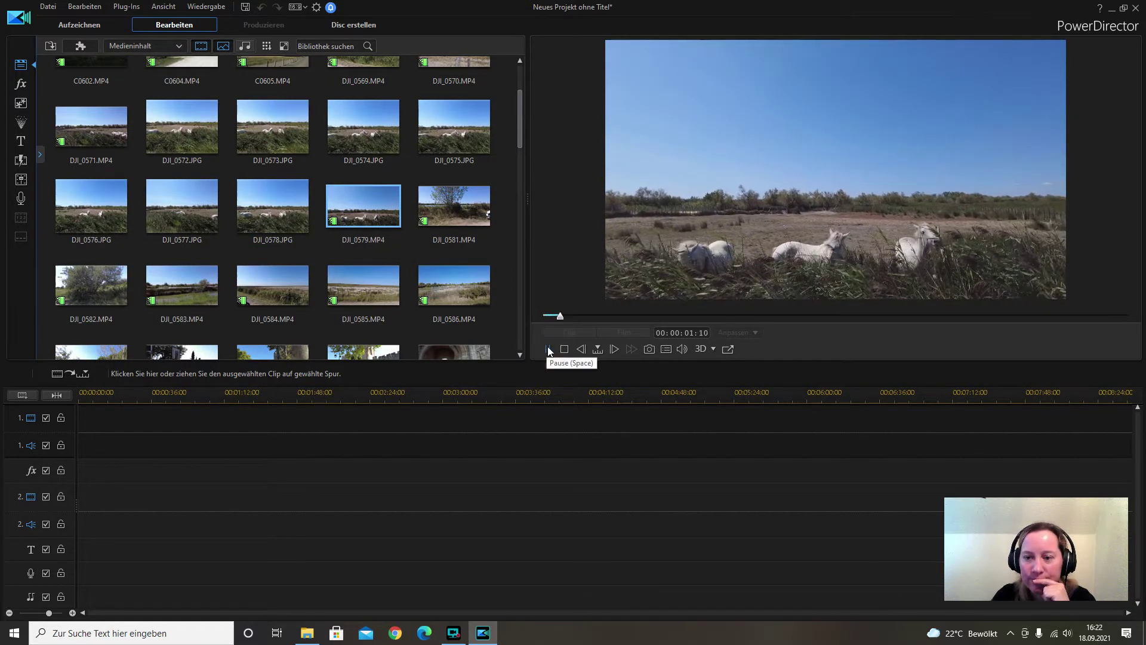
{"action": "left_click", "coordinate": [545, 349]}
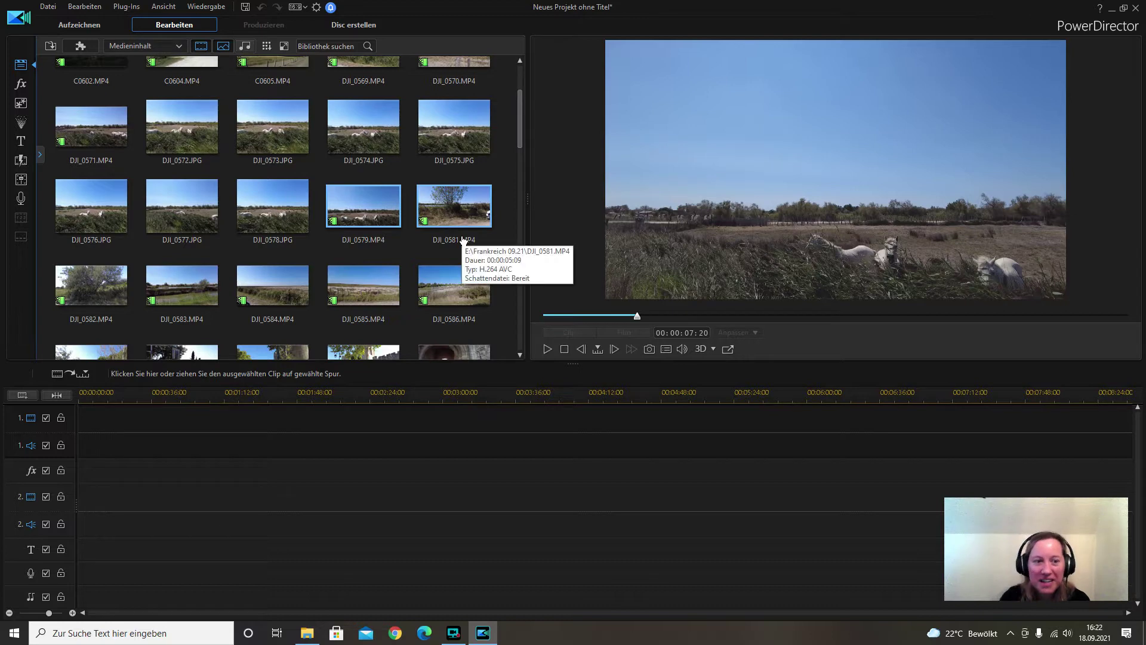
{"action": "left_click", "coordinate": [115, 135]}
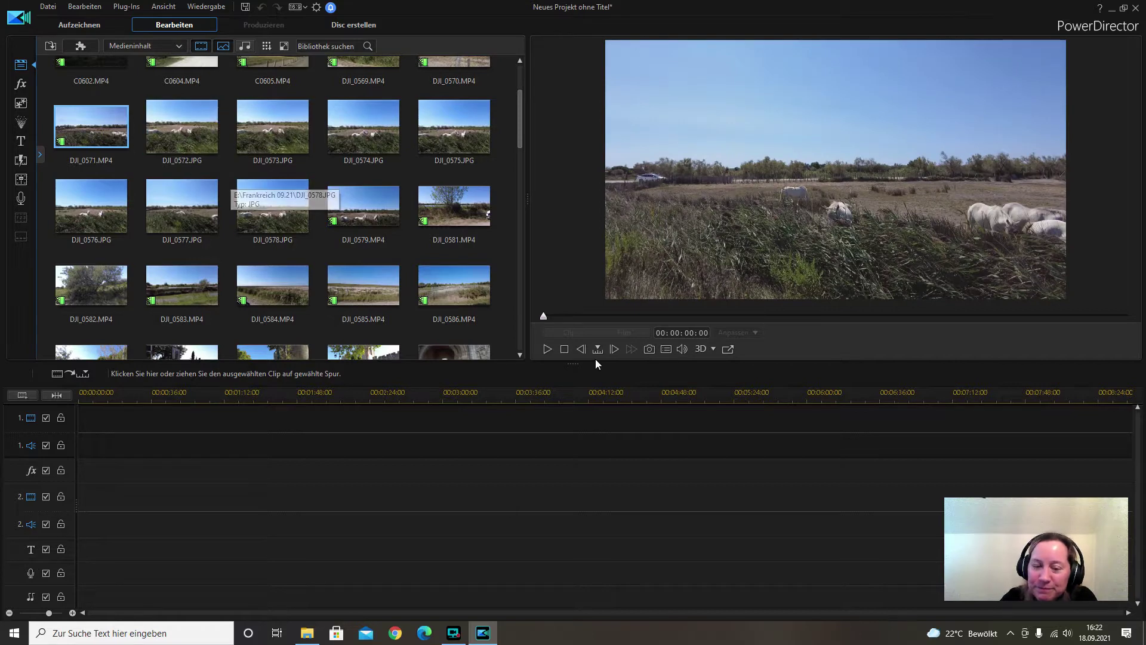
{"action": "left_click", "coordinate": [547, 349]}
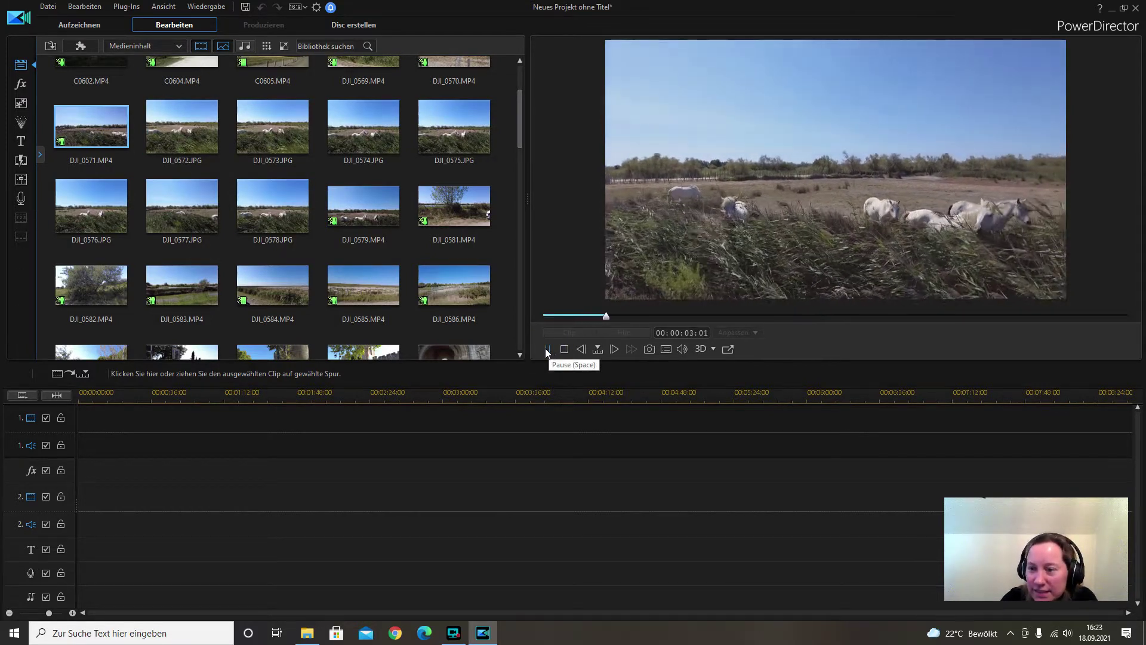
{"action": "left_click", "coordinate": [547, 349]}
Preview the opening seconds of the DJI_0591 archway clip and the DJI_0589 fortress street clip
{"action": "scroll", "coordinate": [301, 223], "scroll_direction": "down", "scroll_amount": 2}
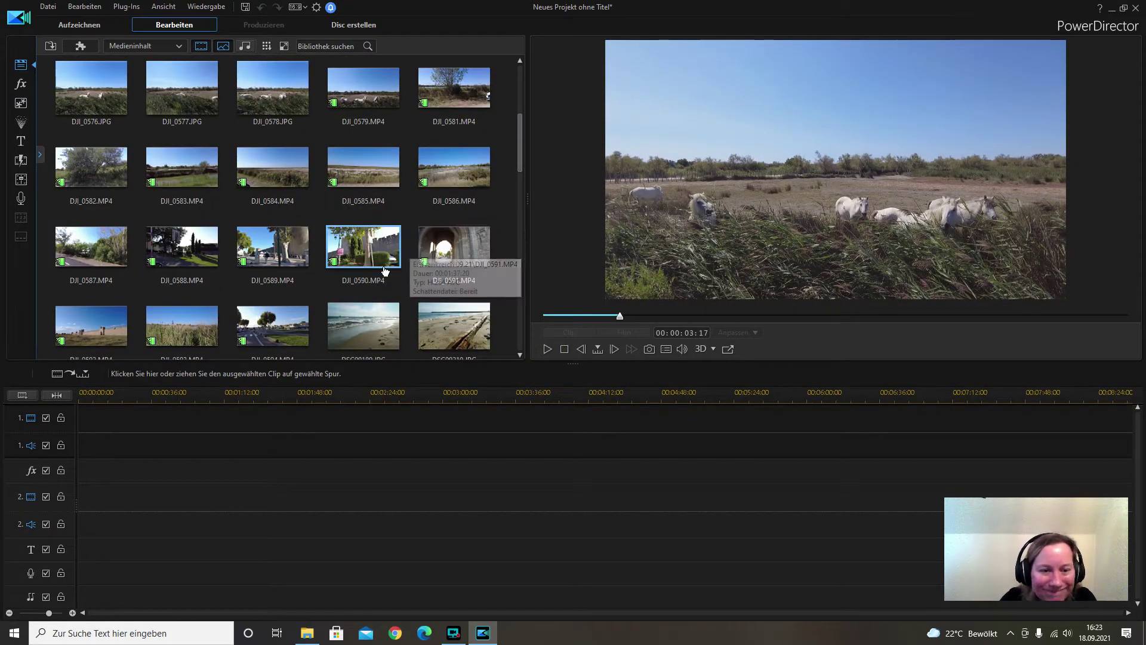
{"action": "double_click", "coordinate": [466, 258]}
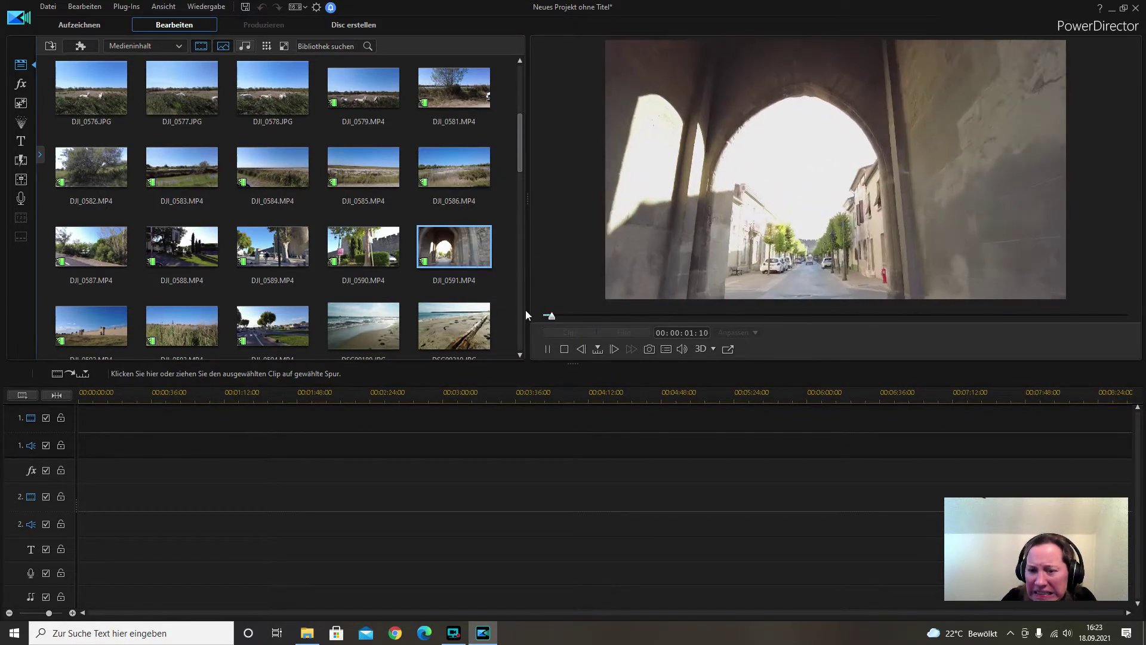
{"action": "left_click", "coordinate": [549, 350]}
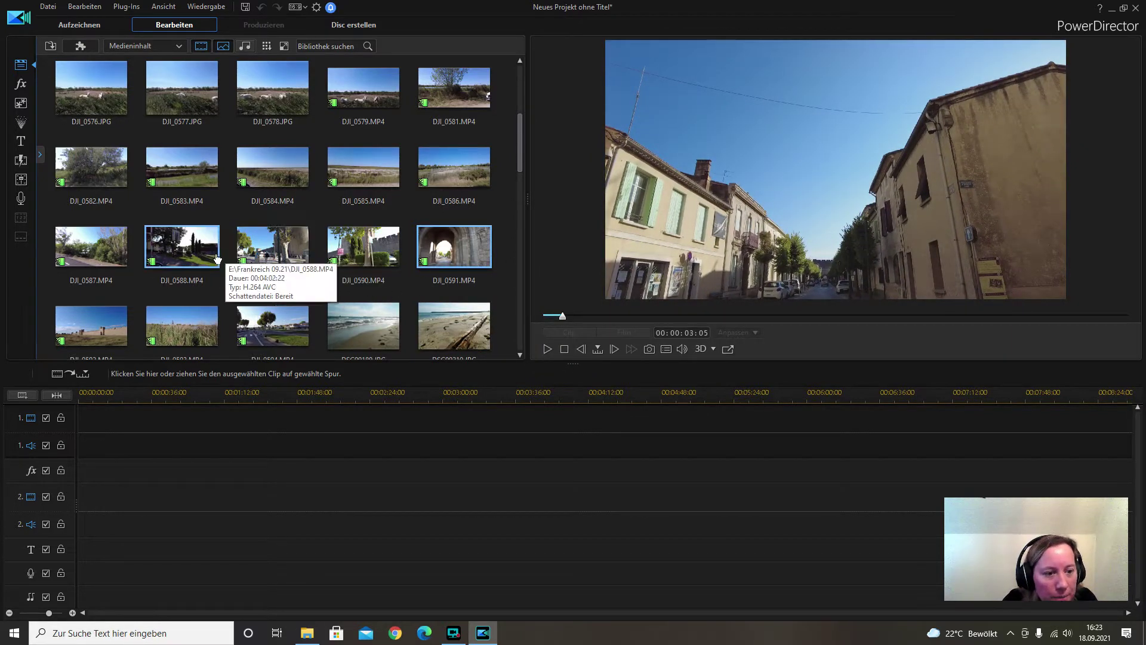
{"action": "double_click", "coordinate": [266, 254]}
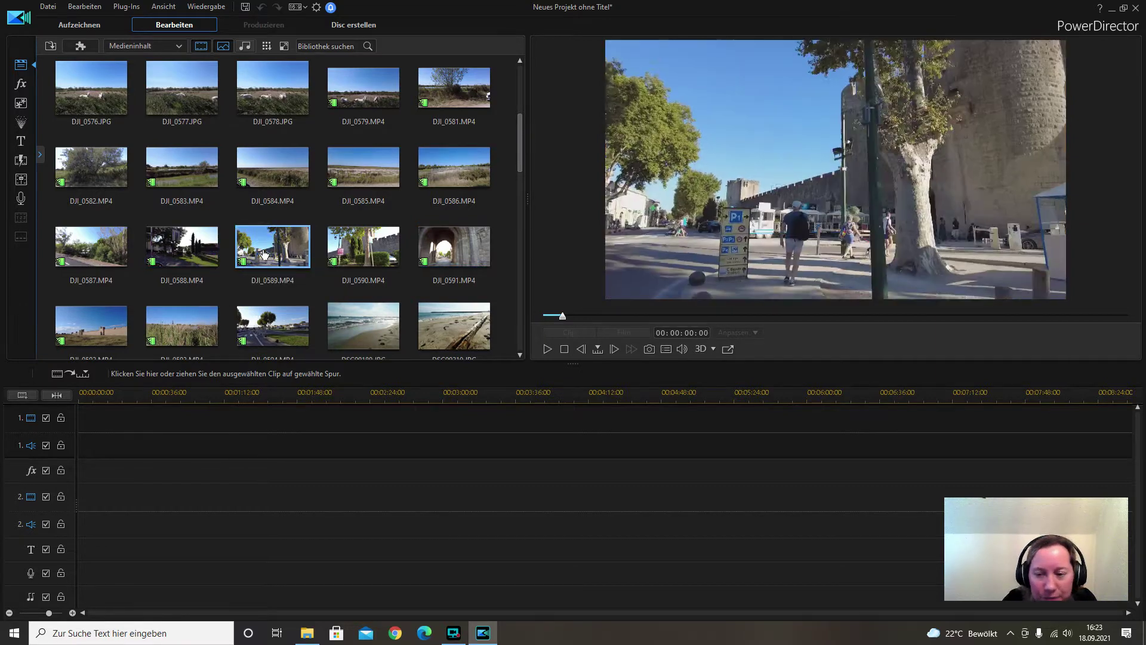
{"action": "left_click", "coordinate": [547, 349]}
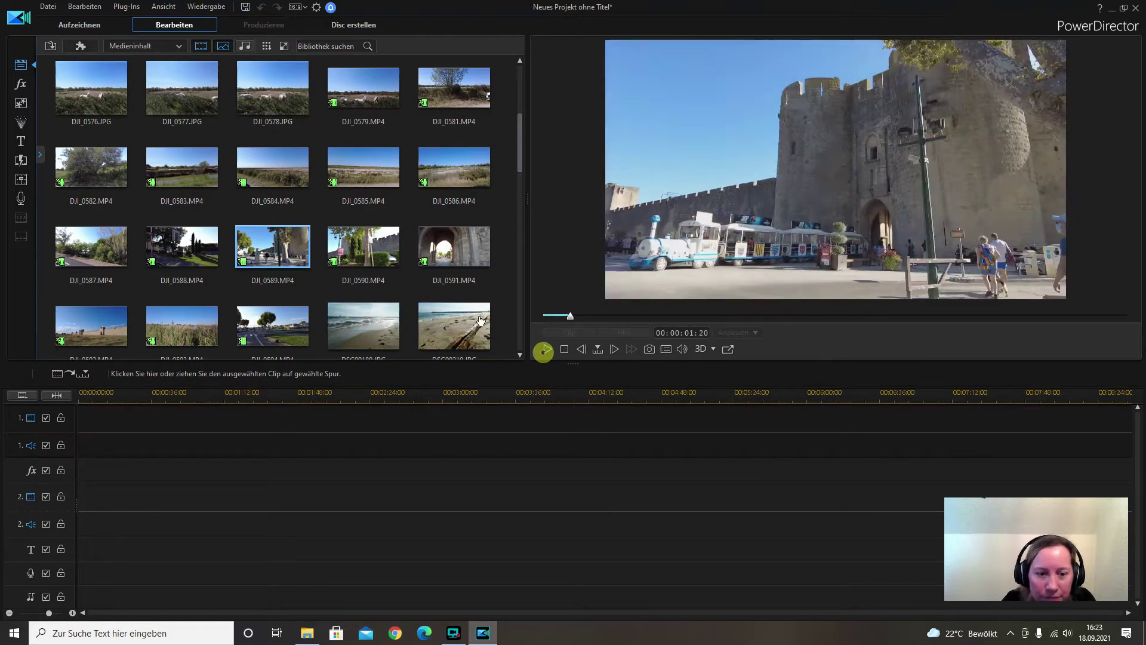
Look through the library thumbnails and preview the C0605 fortress wall clip and the C0604 horse riders clip
{"action": "scroll", "coordinate": [316, 262], "scroll_direction": "down", "scroll_amount": 2}
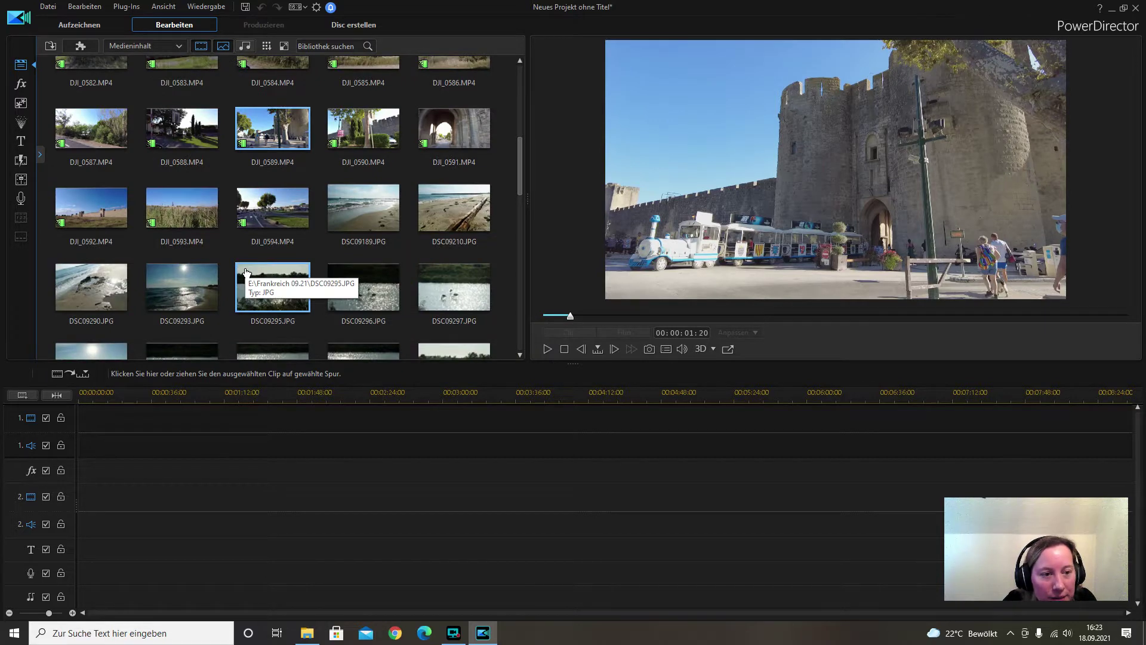
{"action": "scroll", "coordinate": [245, 273], "scroll_direction": "up", "scroll_amount": 2}
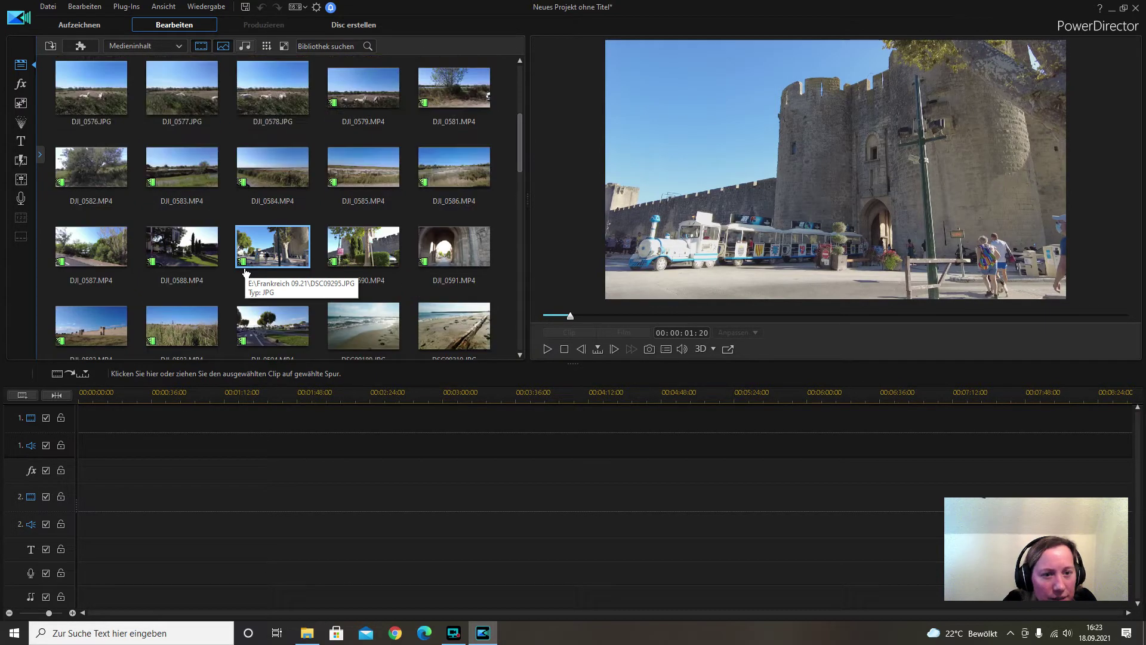
{"action": "scroll", "coordinate": [454, 253], "scroll_direction": "down", "scroll_amount": 4}
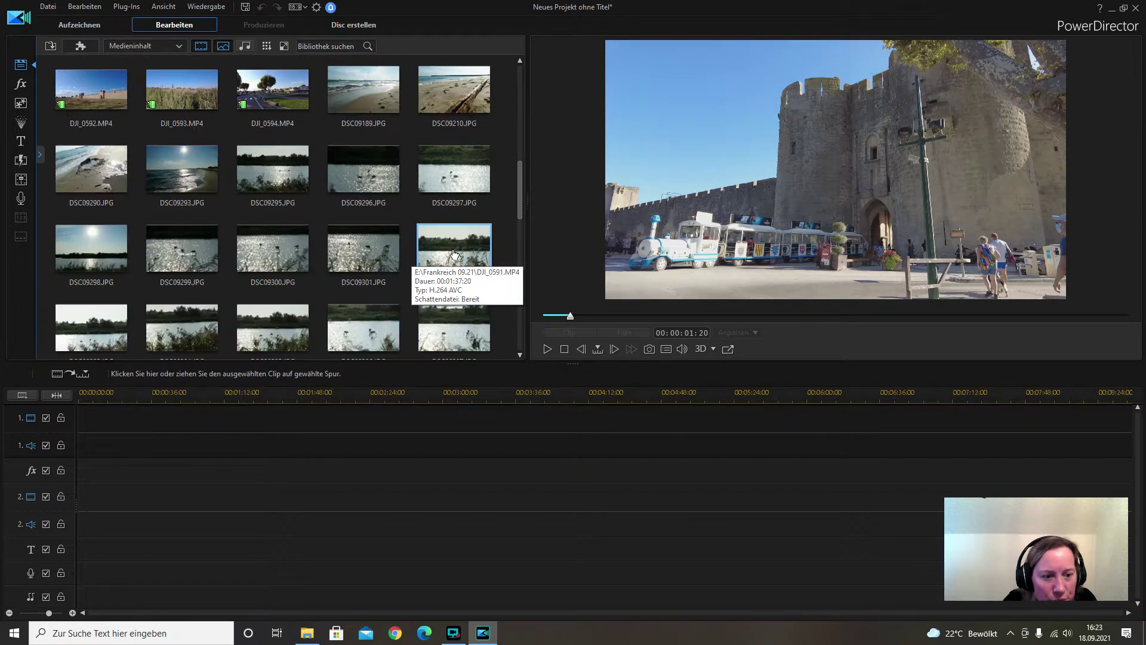
{"action": "scroll", "coordinate": [453, 254], "scroll_direction": "up", "scroll_amount": 2}
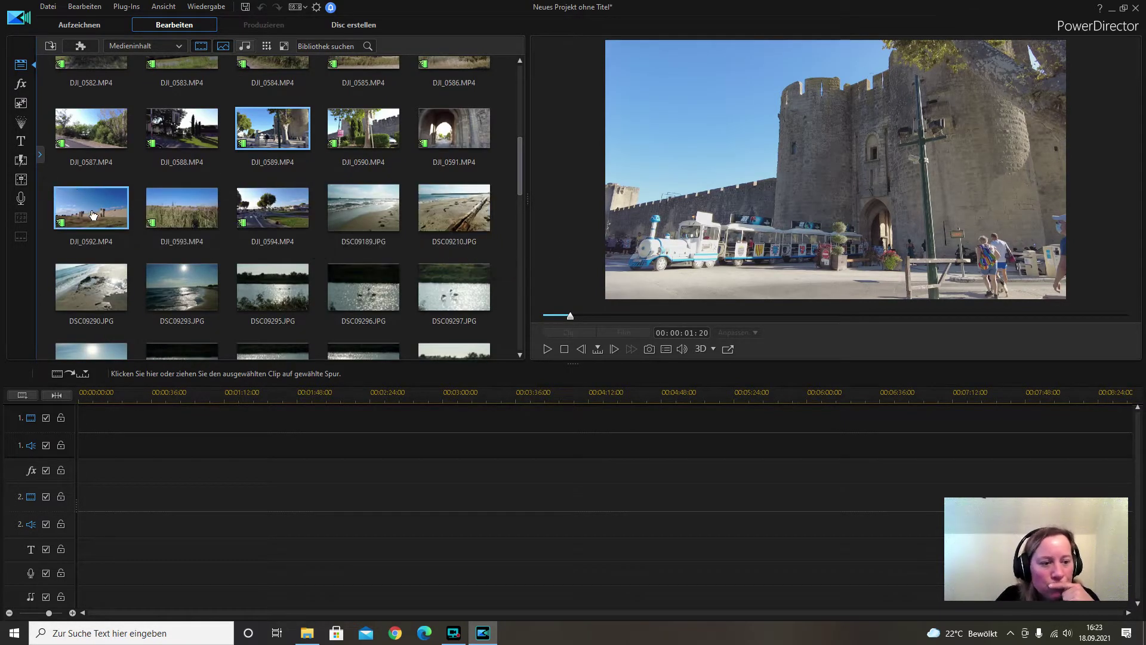
{"action": "scroll", "coordinate": [124, 207], "scroll_direction": "up", "scroll_amount": 2}
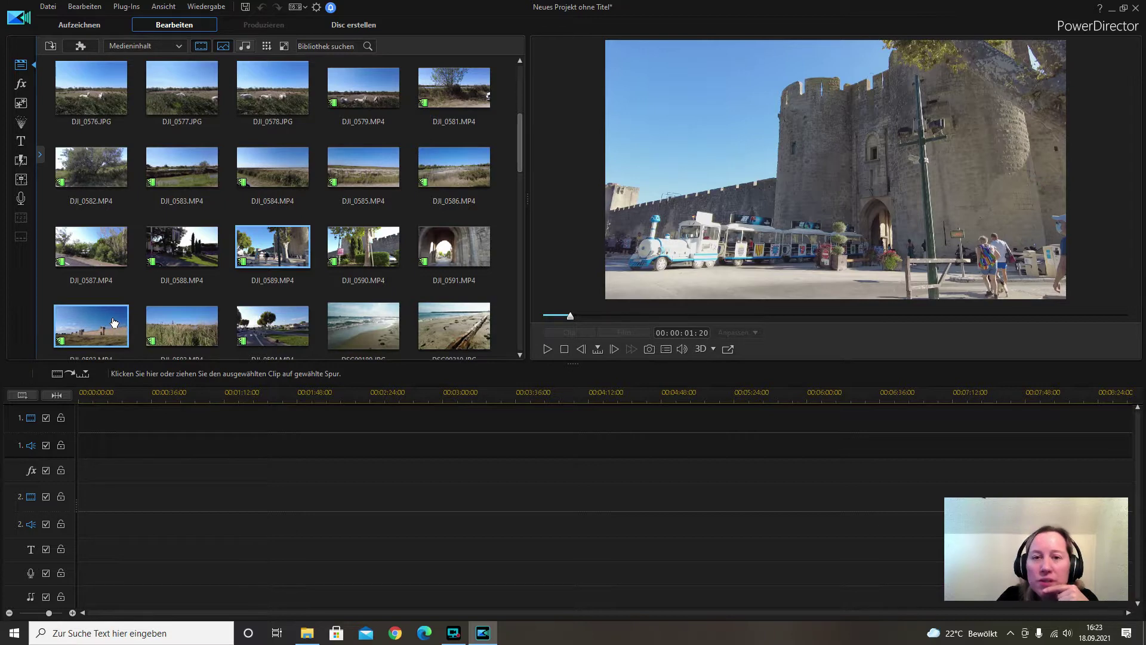
{"action": "scroll", "coordinate": [167, 303], "scroll_direction": "up", "scroll_amount": 2}
{"action": "scroll", "coordinate": [168, 303], "scroll_direction": "up", "scroll_amount": 2}
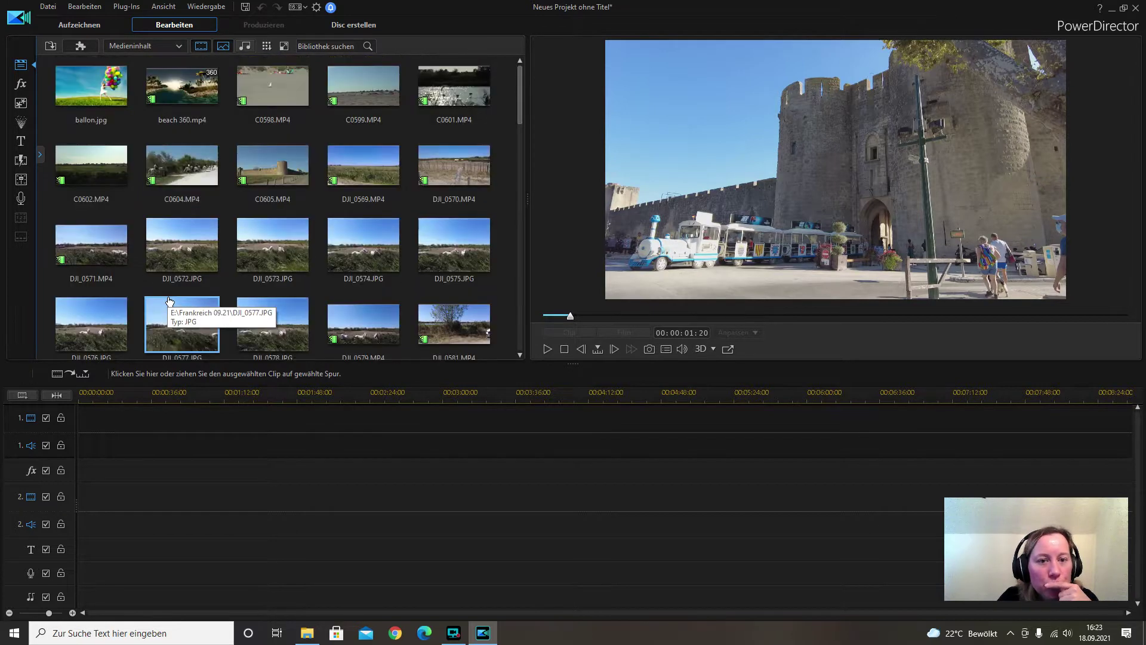
{"action": "left_click", "coordinate": [280, 173]}
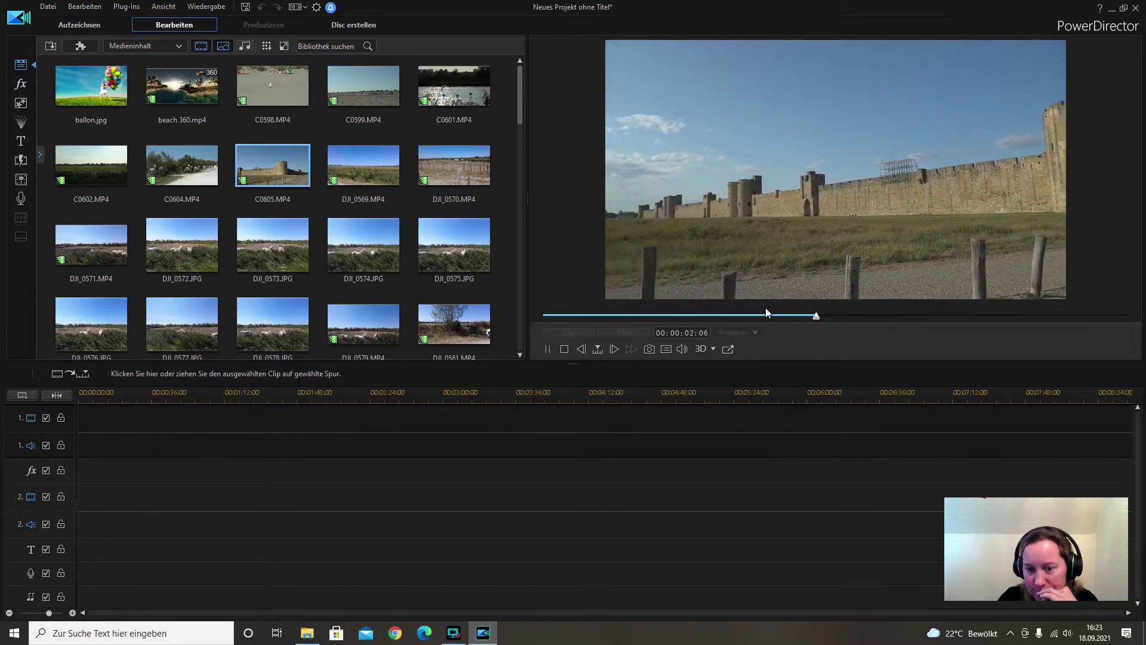
{"action": "left_click", "coordinate": [547, 348]}
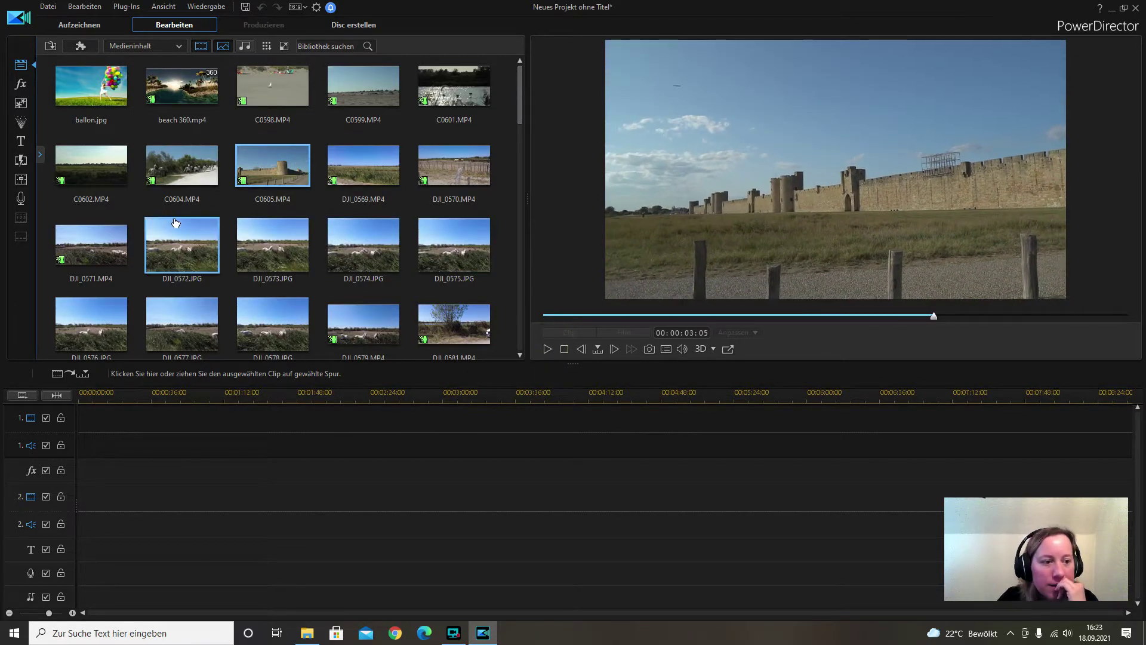
{"action": "left_click", "coordinate": [547, 348]}
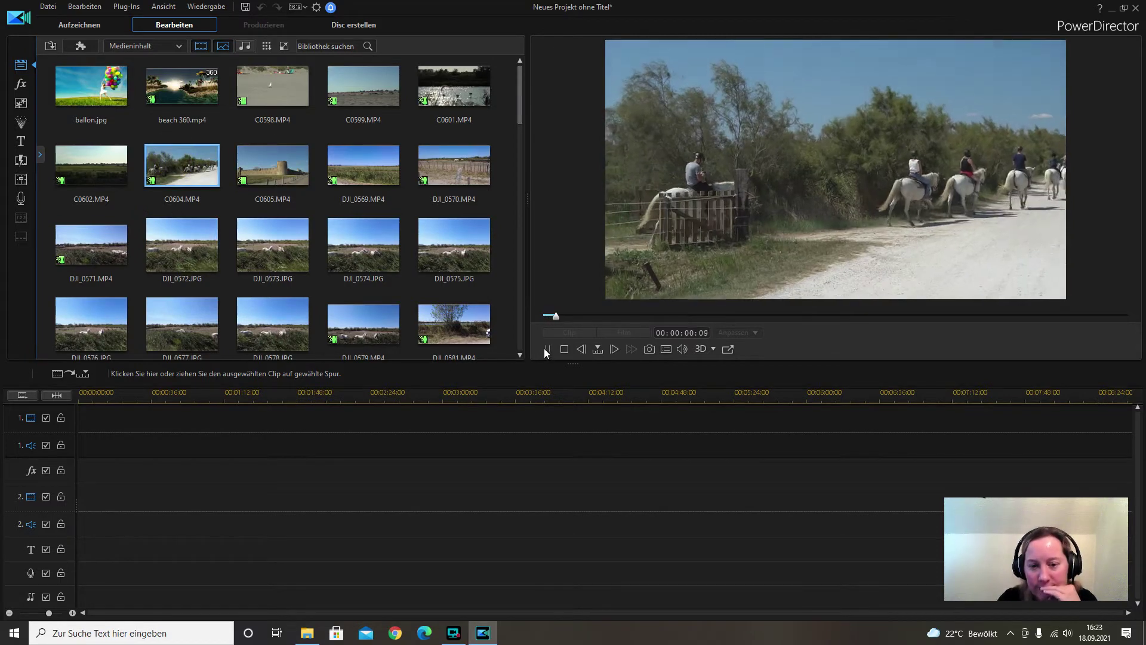
{"action": "left_click", "coordinate": [546, 349]}
Preview the DJI_0592 fortress wall clip, skipping ahead to about the one-minute mark
{"action": "scroll", "coordinate": [314, 287], "scroll_direction": "down", "scroll_amount": 3}
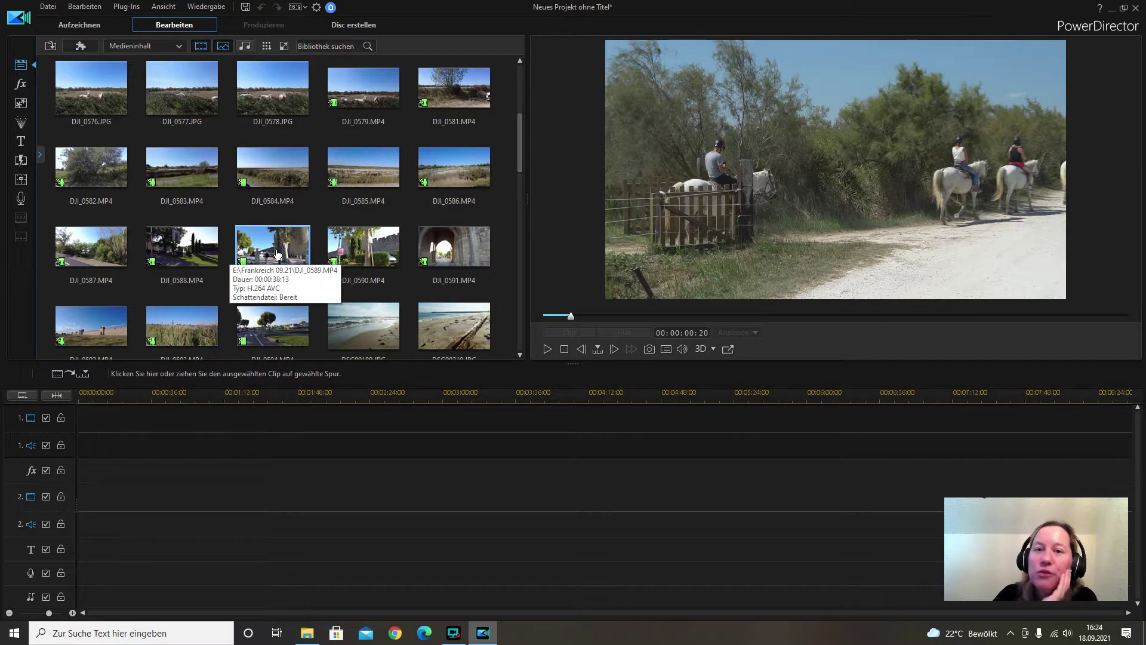
{"action": "double_click", "coordinate": [101, 328]}
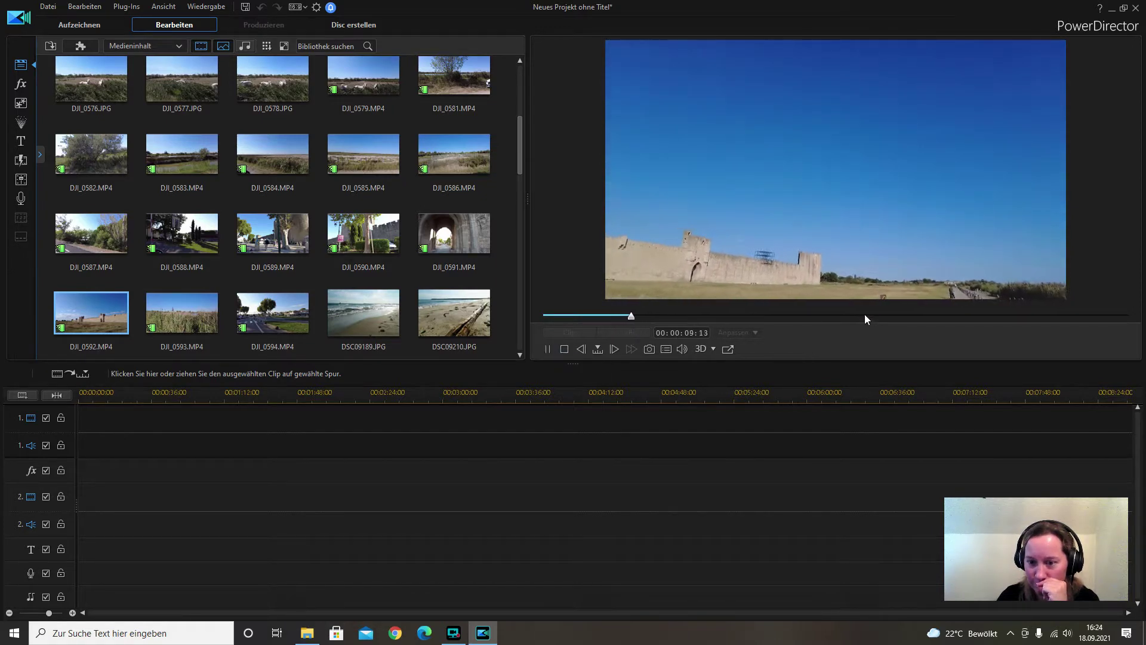
{"action": "left_click_drag", "start_coordinate": [881, 314], "coordinate": [1048, 314]}
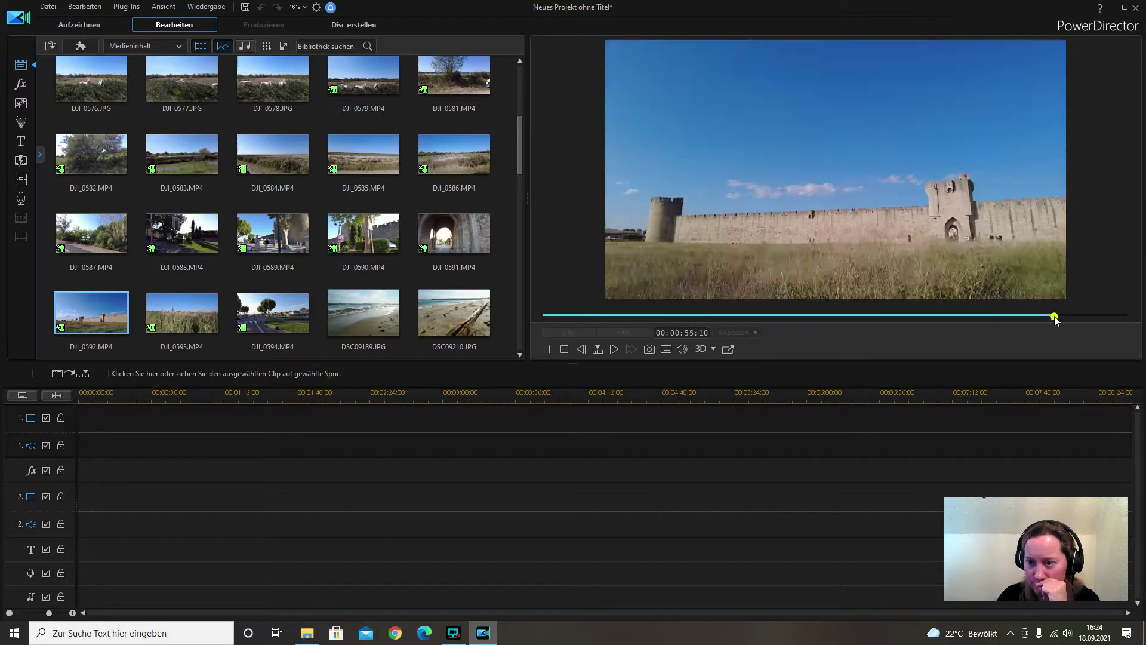
{"action": "left_click", "coordinate": [1096, 315]}
{"action": "left_click", "coordinate": [547, 348]}
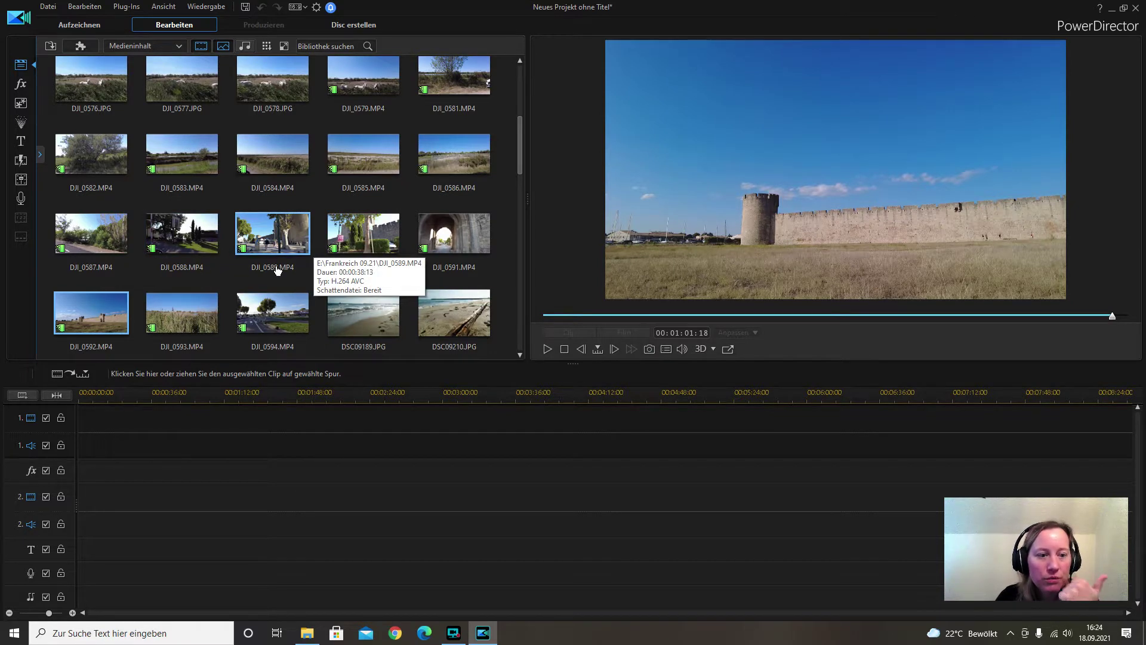
Preview the later part of the DJI_0589 clip at about 33 seconds
{"action": "left_click", "coordinate": [284, 234]}
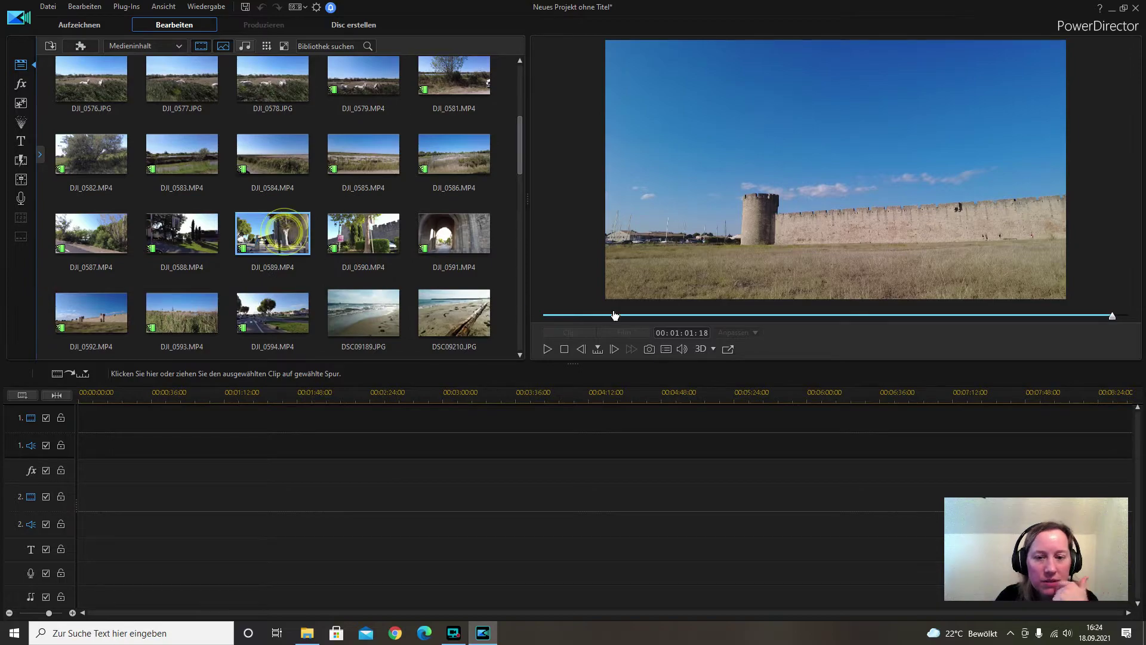
{"action": "left_click_drag", "start_coordinate": [648, 317], "coordinate": [1031, 314]}
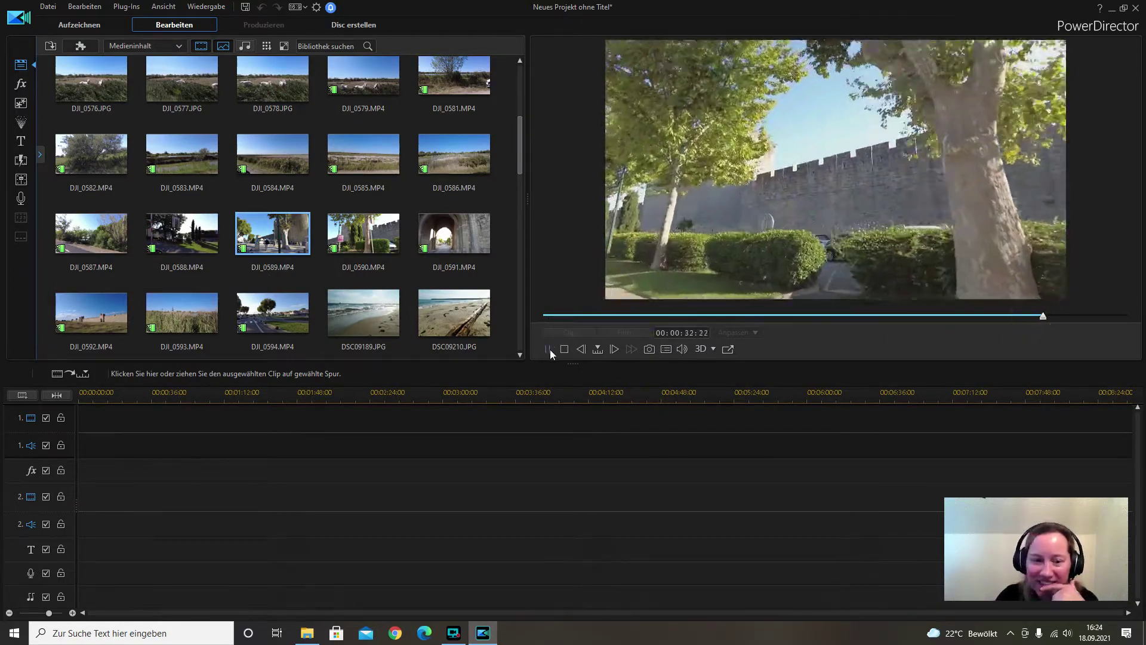
{"action": "left_click", "coordinate": [549, 350]}
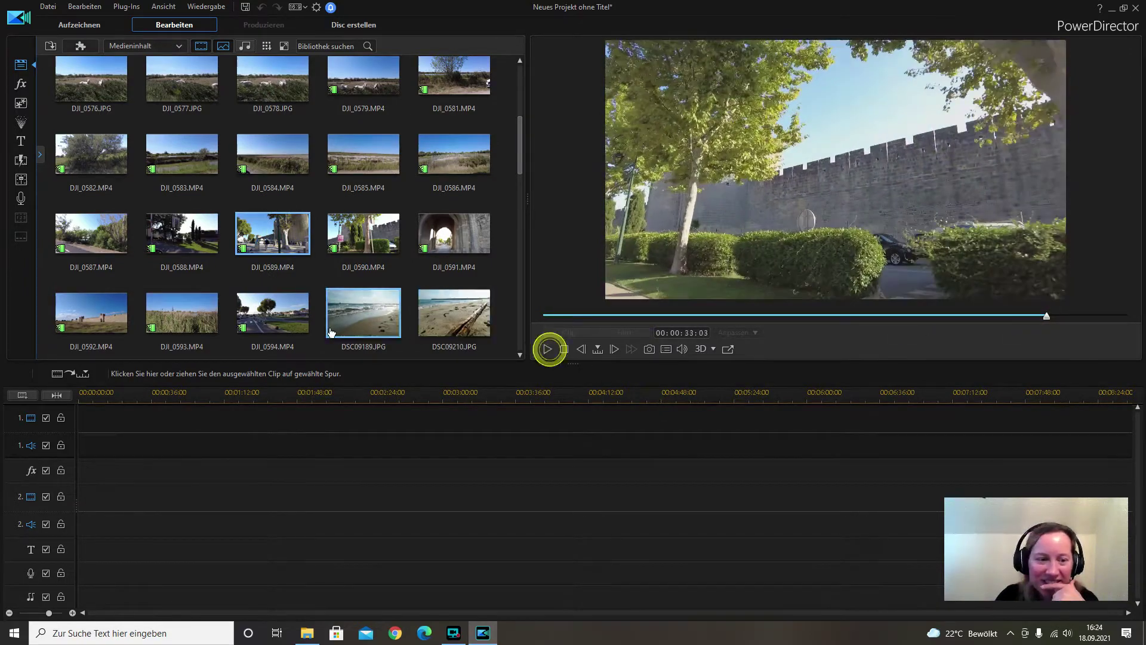
Replay the DJI_0592 fortress wall clip from about 54 seconds and pause it
{"action": "double_click", "coordinate": [90, 324]}
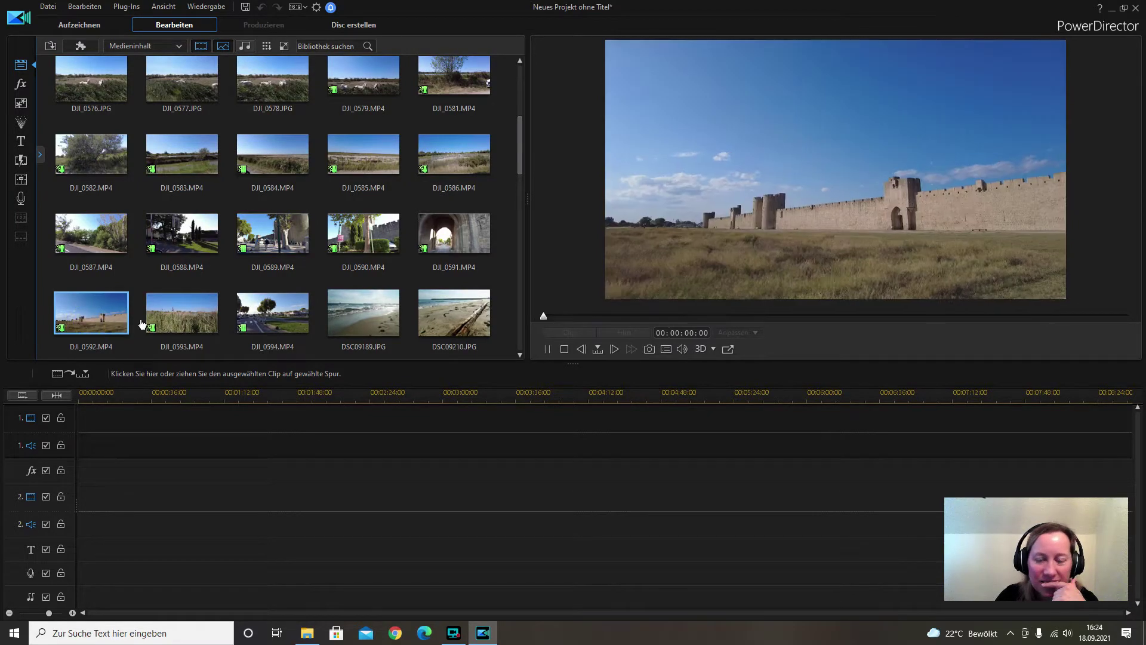
{"action": "left_click", "coordinate": [889, 315]}
{"action": "left_click", "coordinate": [1043, 315]}
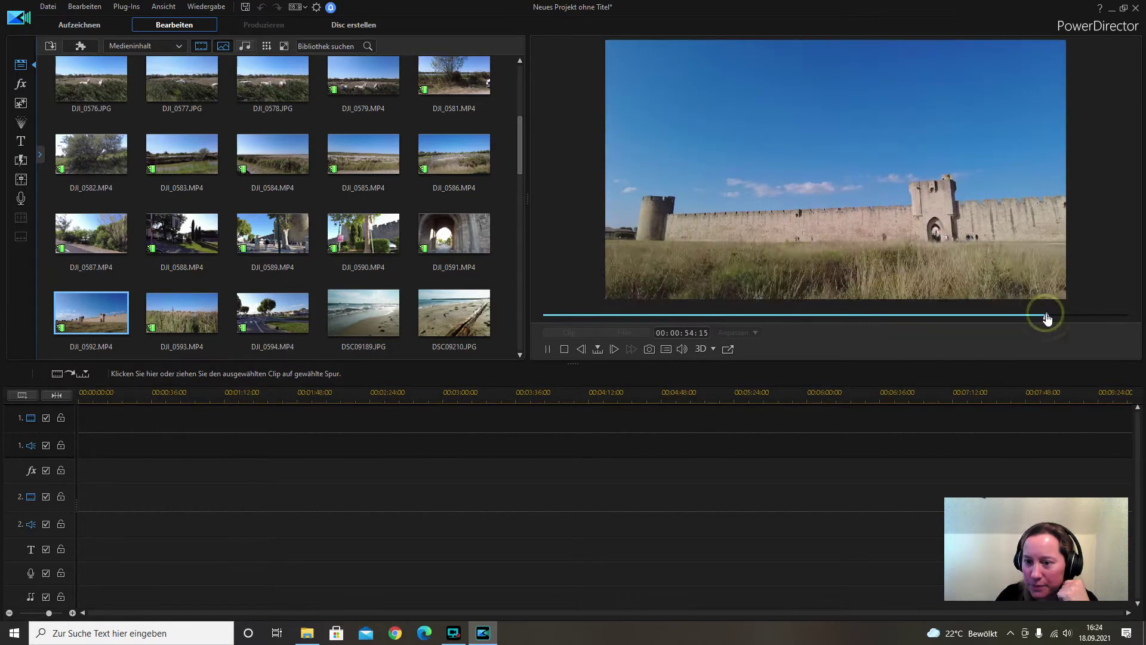
{"action": "left_click", "coordinate": [549, 349]}
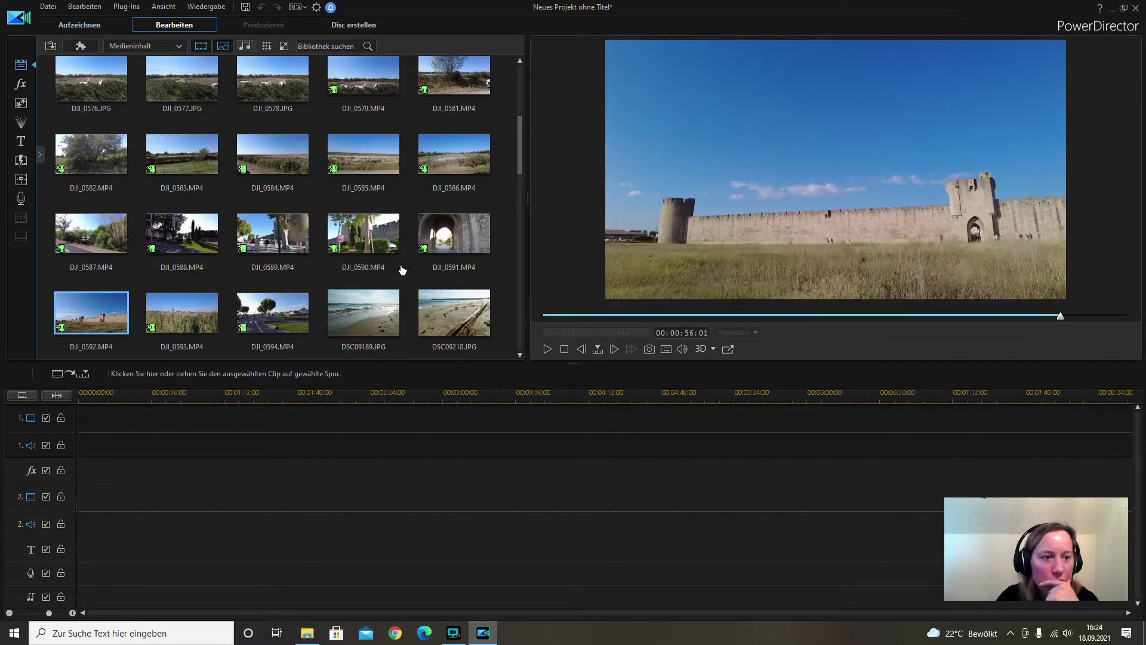
Look through the imported clips and the DSC lake, meadow and horse photos in the media library
{"action": "scroll", "coordinate": [400, 265], "scroll_direction": "up", "scroll_amount": 4}
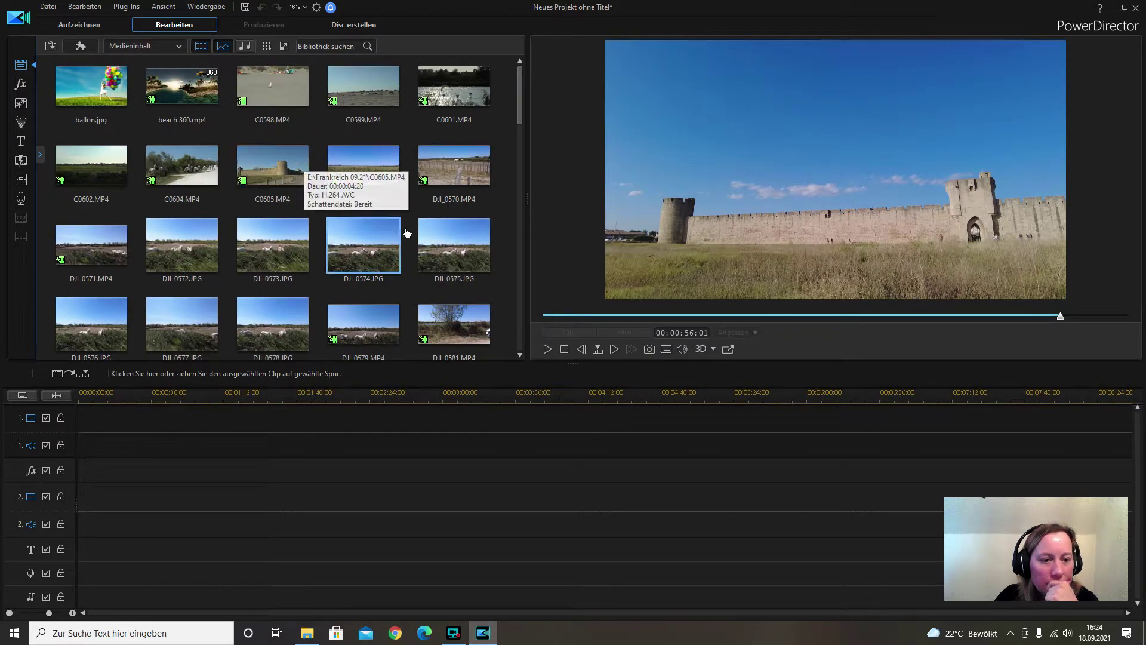
{"action": "scroll", "coordinate": [449, 226], "scroll_direction": "down", "scroll_amount": 5}
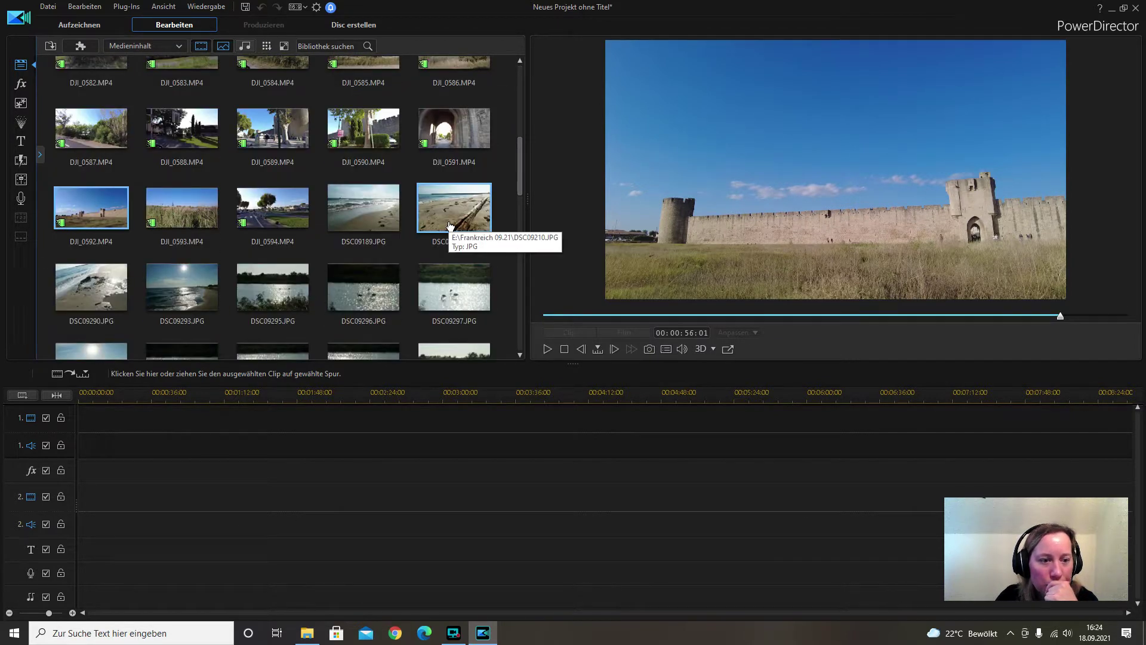
{"action": "scroll", "coordinate": [454, 224], "scroll_direction": "down", "scroll_amount": 6}
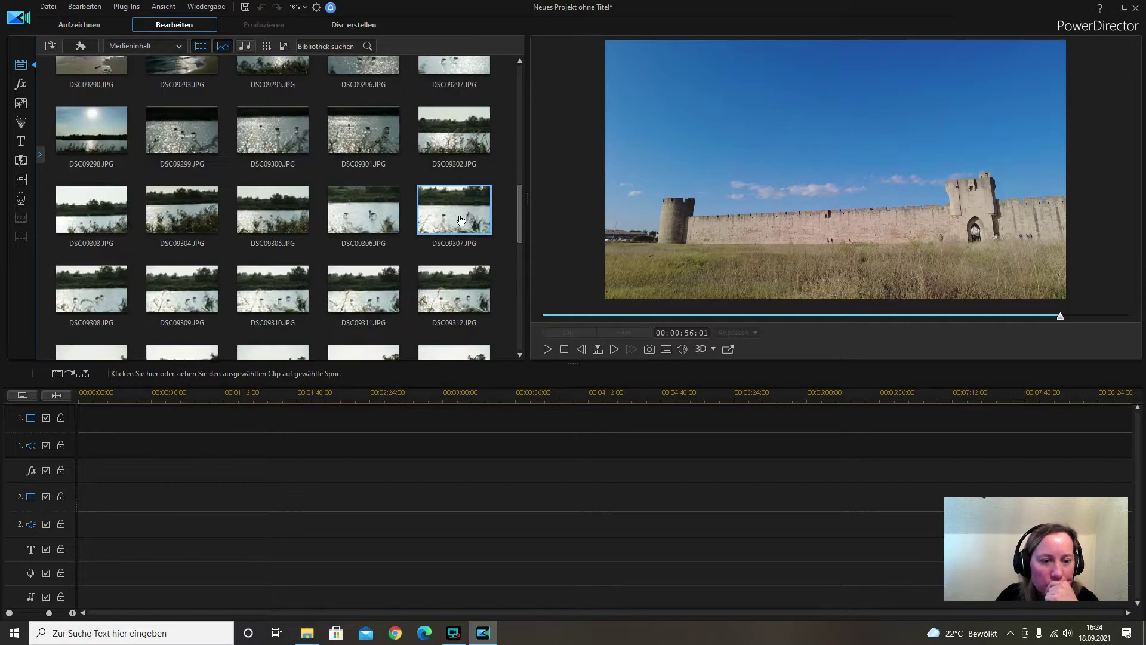
{"action": "scroll", "coordinate": [460, 222], "scroll_direction": "down", "scroll_amount": 3}
{"action": "scroll", "coordinate": [441, 233], "scroll_direction": "up", "scroll_amount": 6}
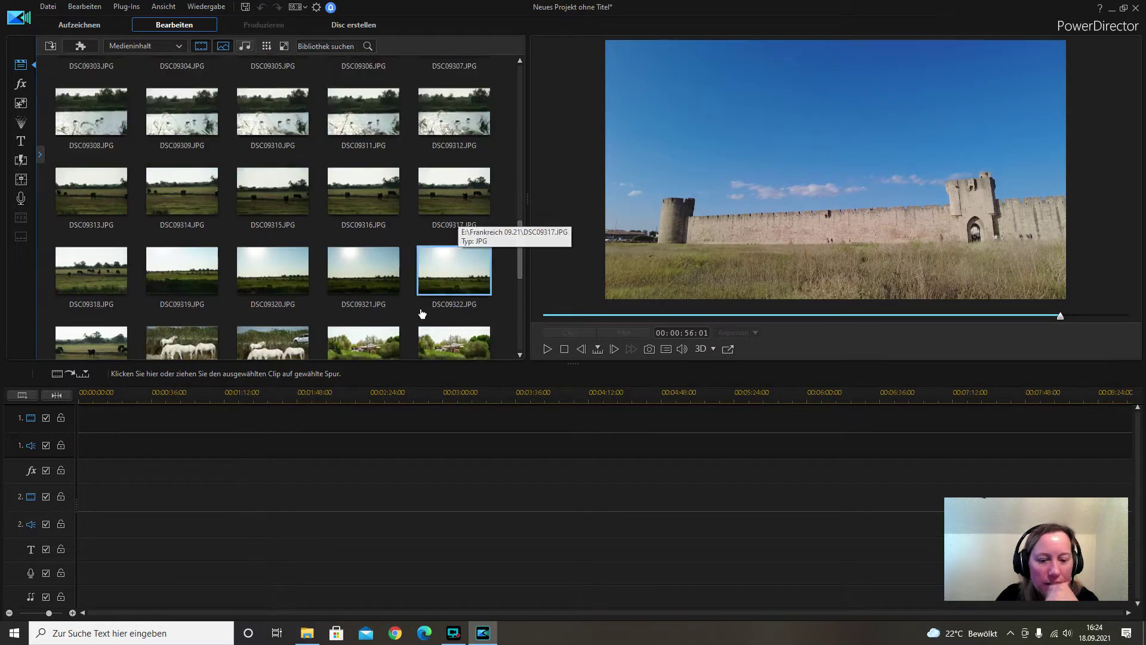
Switch to the Frankreich 09.21 folder in File Explorer and briefly play the DJI_0589 video
{"action": "left_click", "coordinate": [309, 632]}
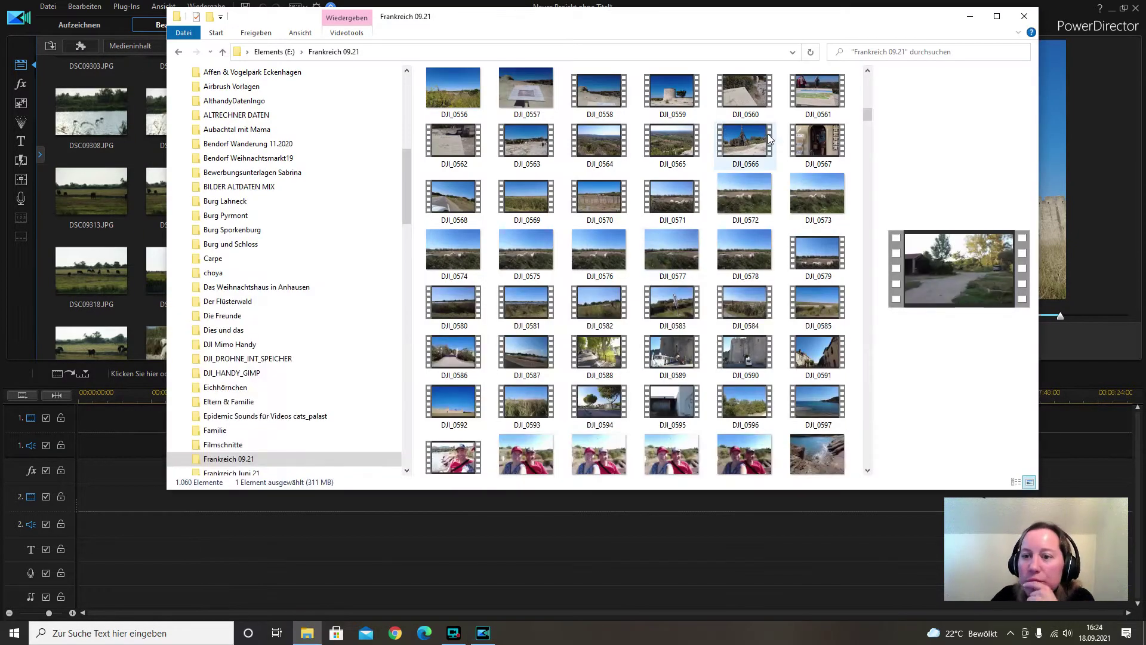
{"action": "left_click", "coordinate": [677, 360]}
{"action": "double_click", "coordinate": [677, 359]}
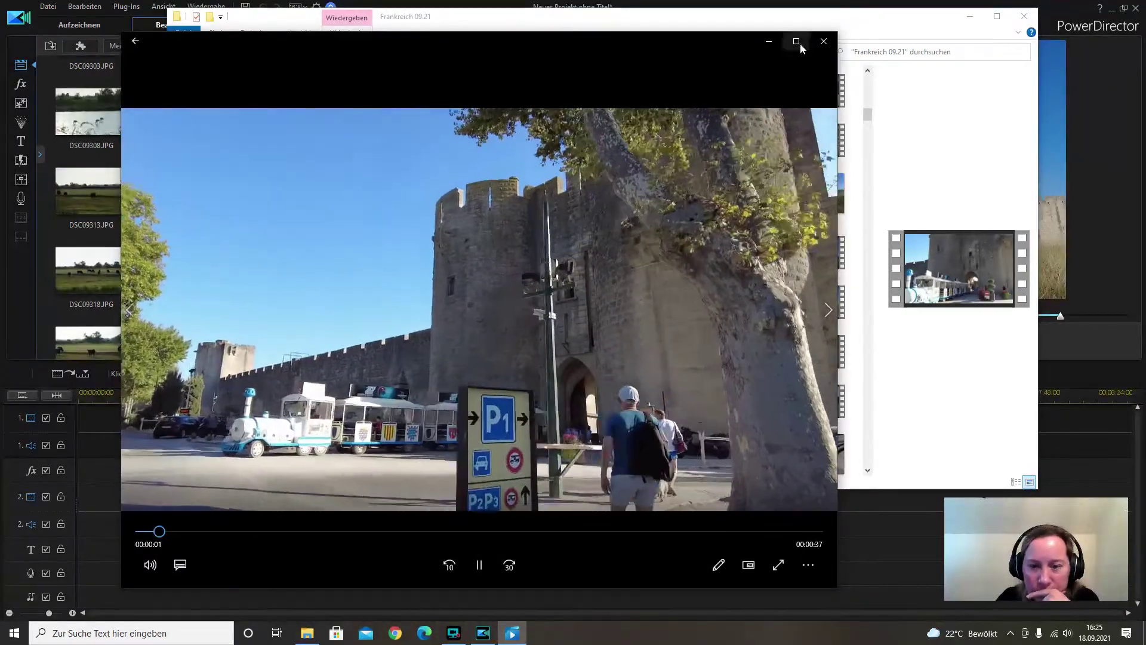
{"action": "left_click", "coordinate": [824, 41]}
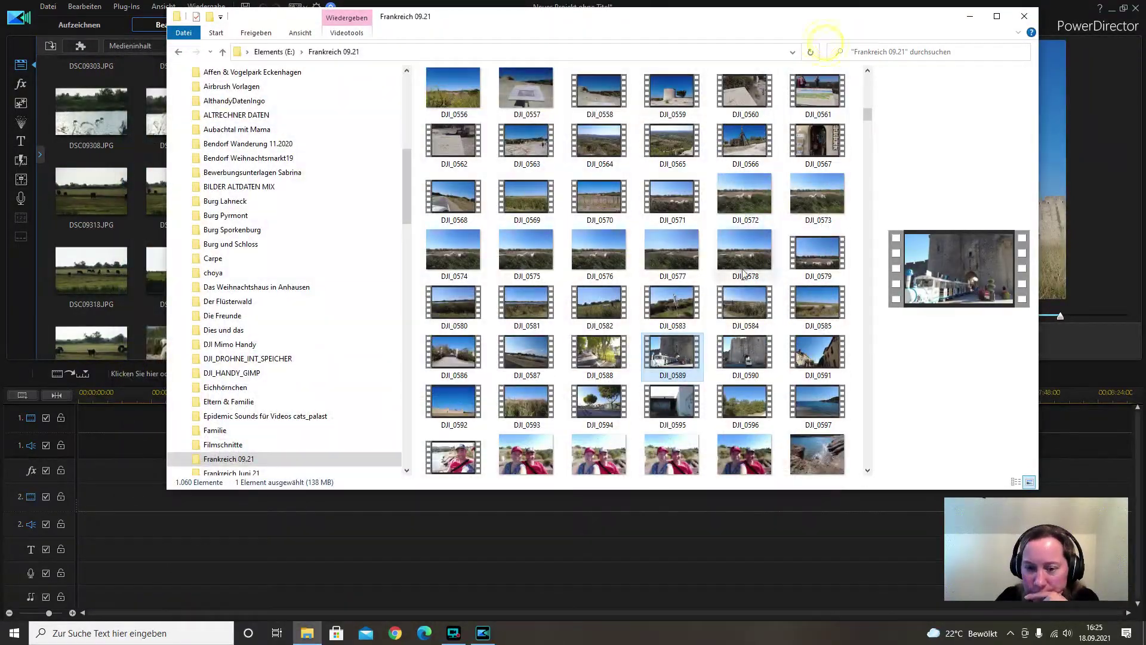
Play DJI_0588 from the folder, skim its second half between about 2:17 and 3:26, pause near 2:47 and close it
{"action": "double_click", "coordinate": [609, 358]}
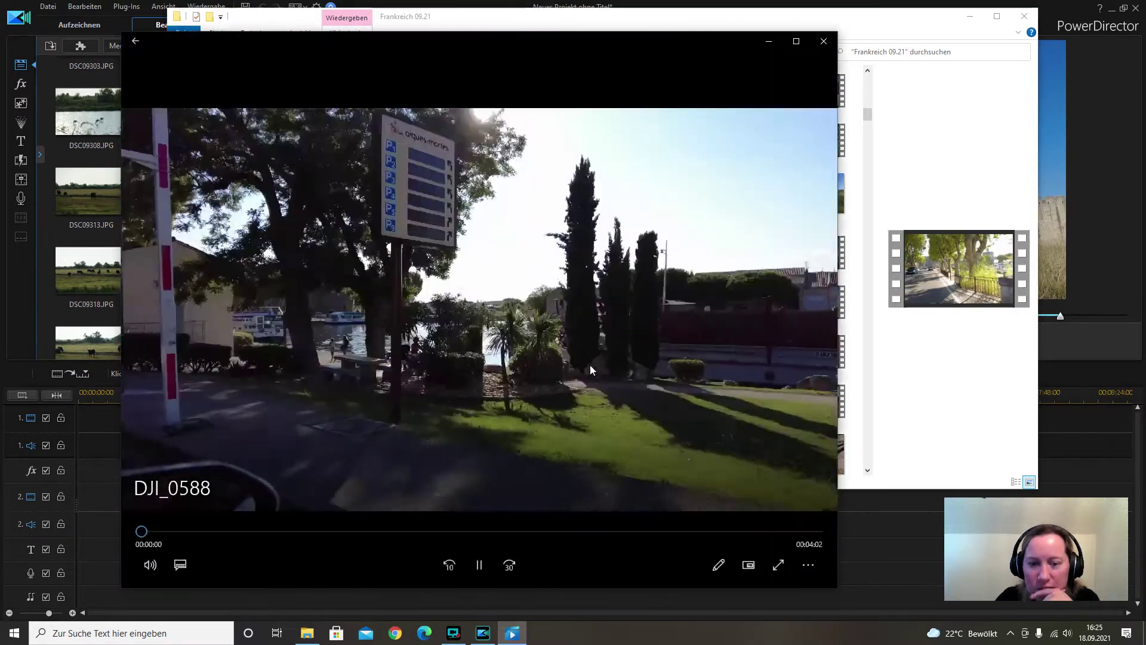
{"action": "left_click", "coordinate": [520, 532]}
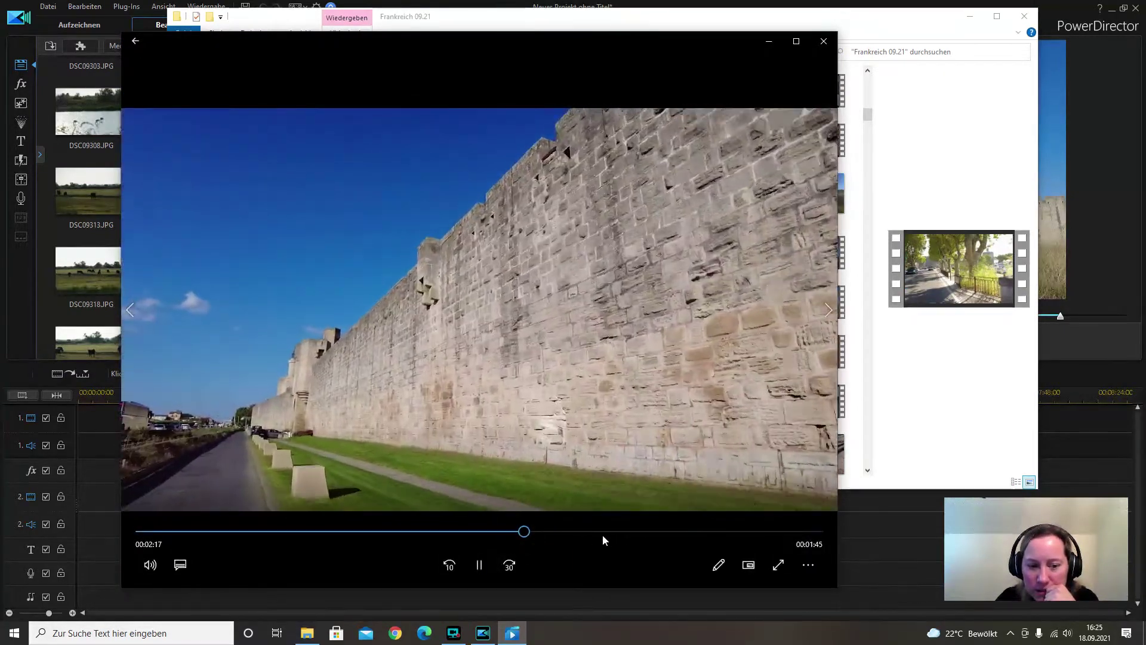
{"action": "left_click", "coordinate": [658, 532]}
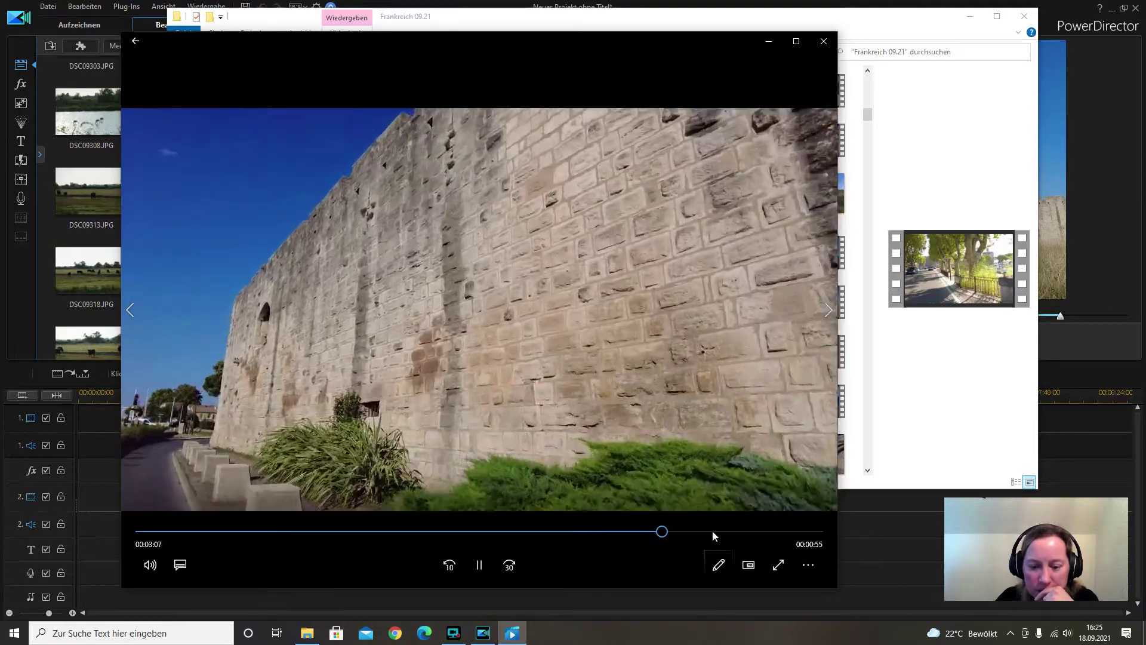
{"action": "left_click", "coordinate": [712, 530]}
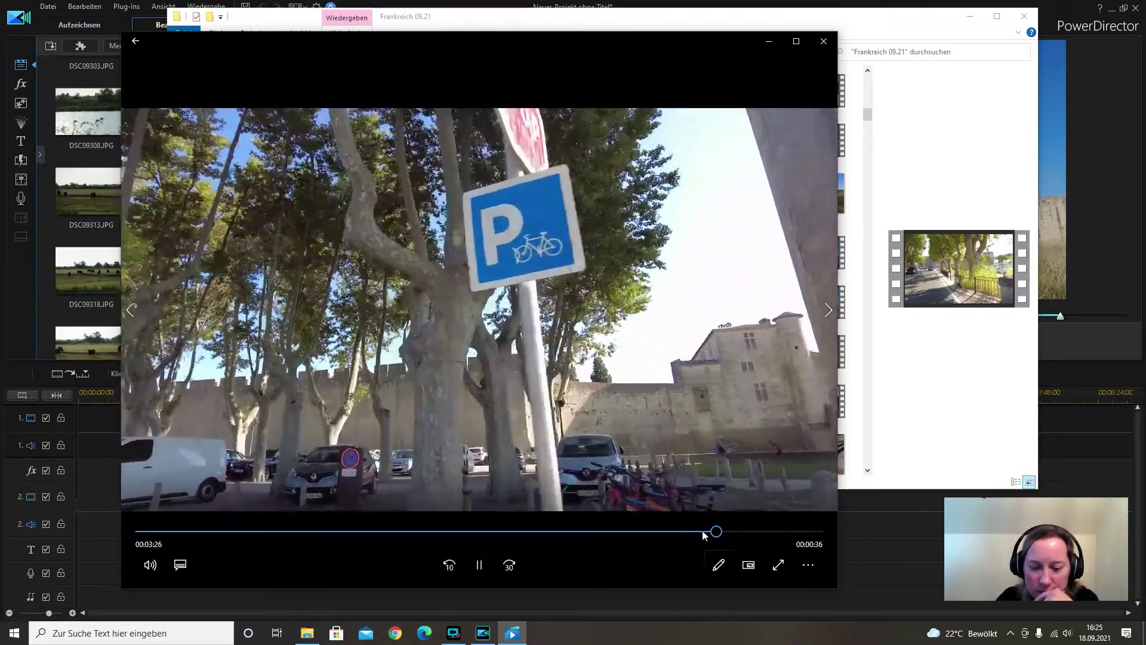
{"action": "left_click", "coordinate": [686, 531]}
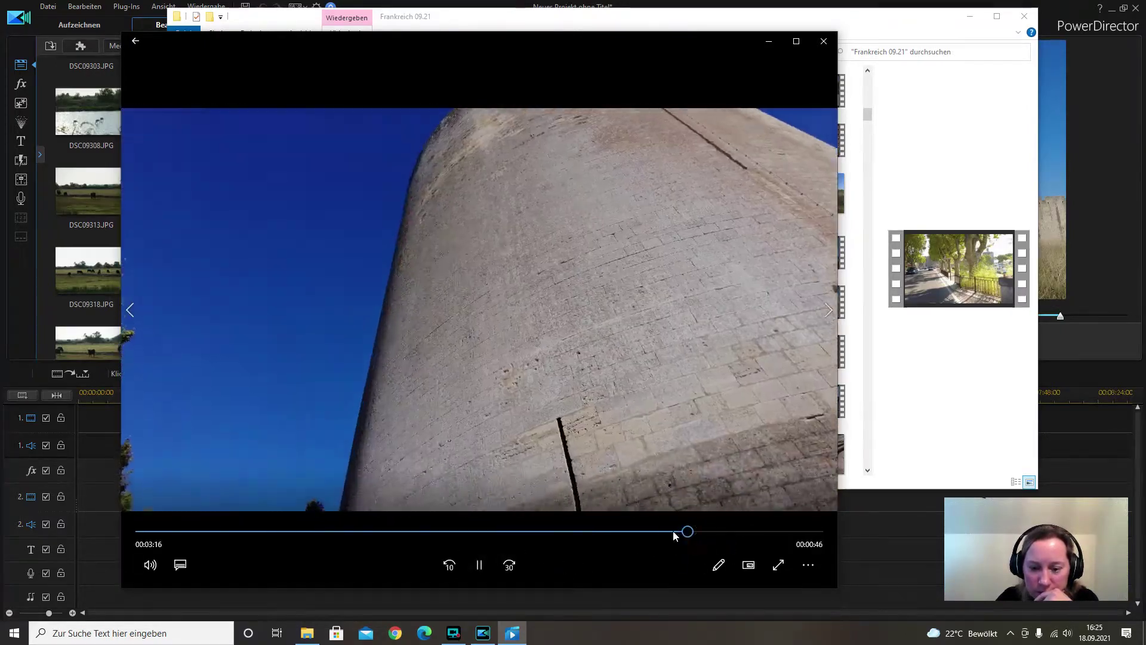
{"action": "left_click_drag", "start_coordinate": [685, 531], "coordinate": [605, 531]}
{"action": "left_click", "coordinate": [479, 564]}
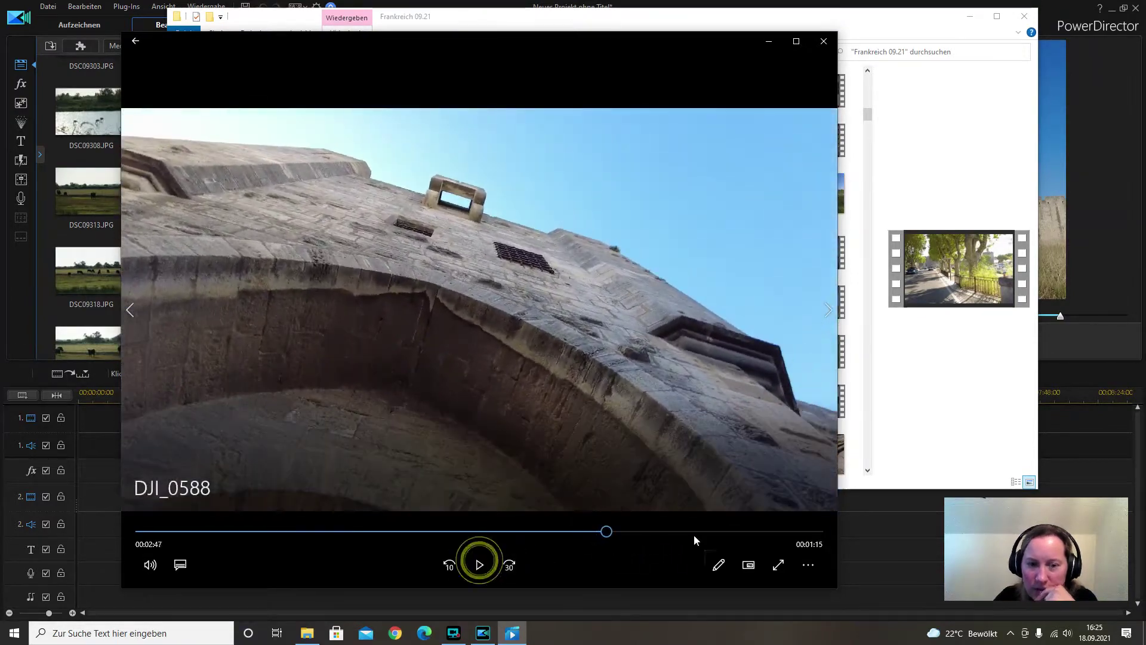
{"action": "left_click", "coordinate": [609, 532]}
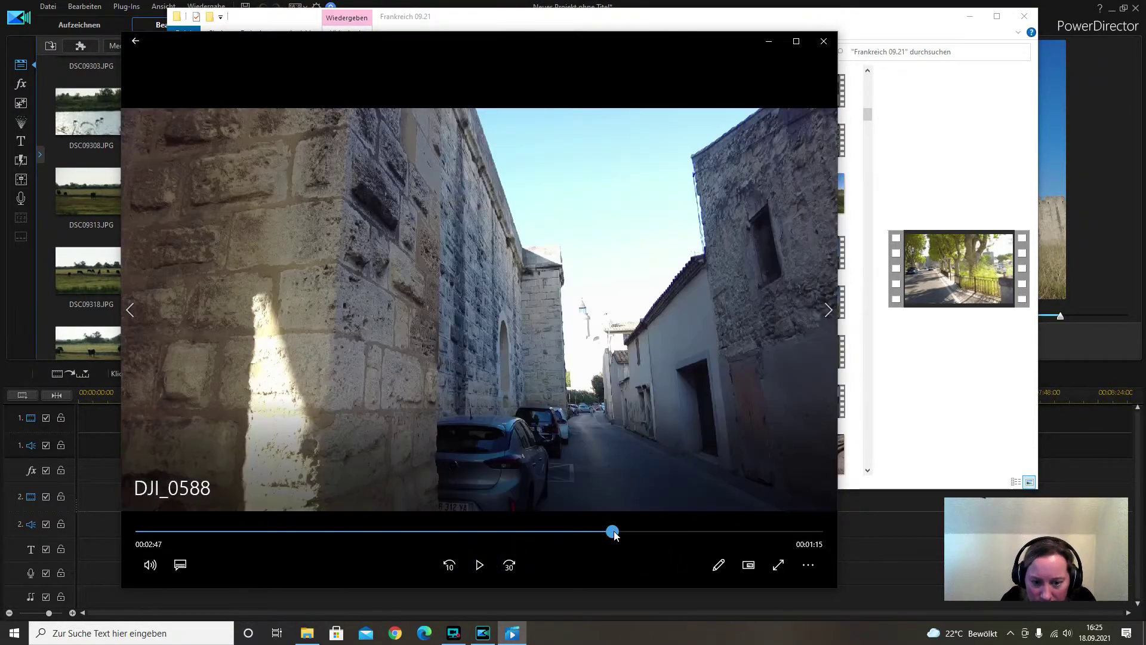
{"action": "left_click", "coordinate": [823, 42]}
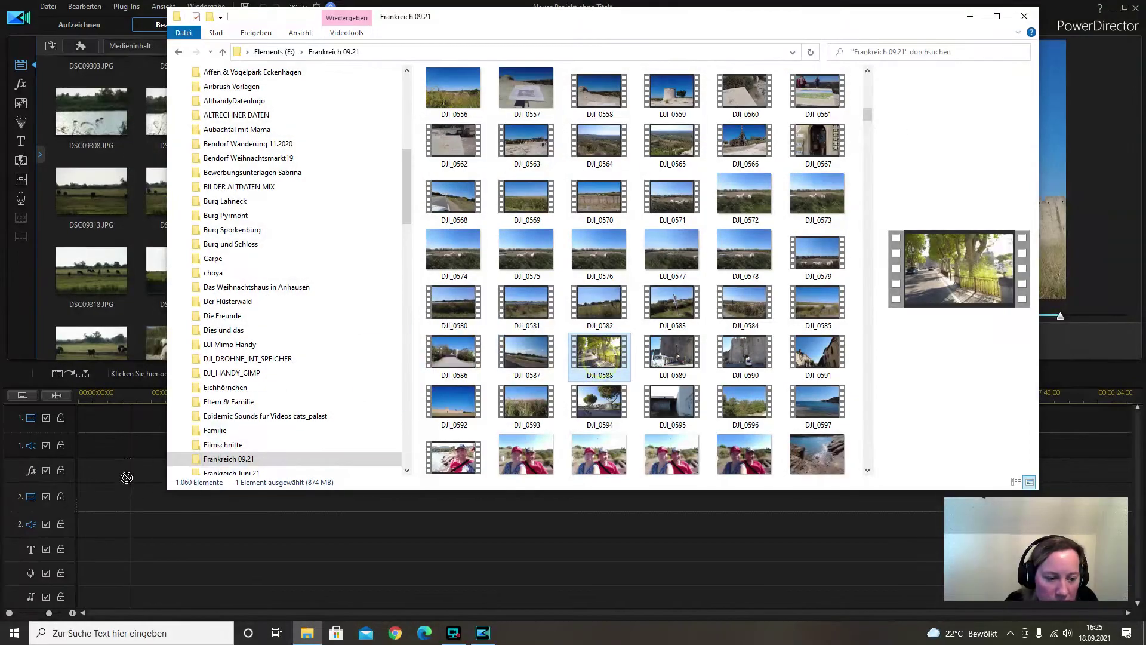
Place DJI_0588 at the start of video track 1 and split it at 00:02:28:17
{"action": "left_click_drag", "start_coordinate": [74, 453], "coordinate": [78, 454]}
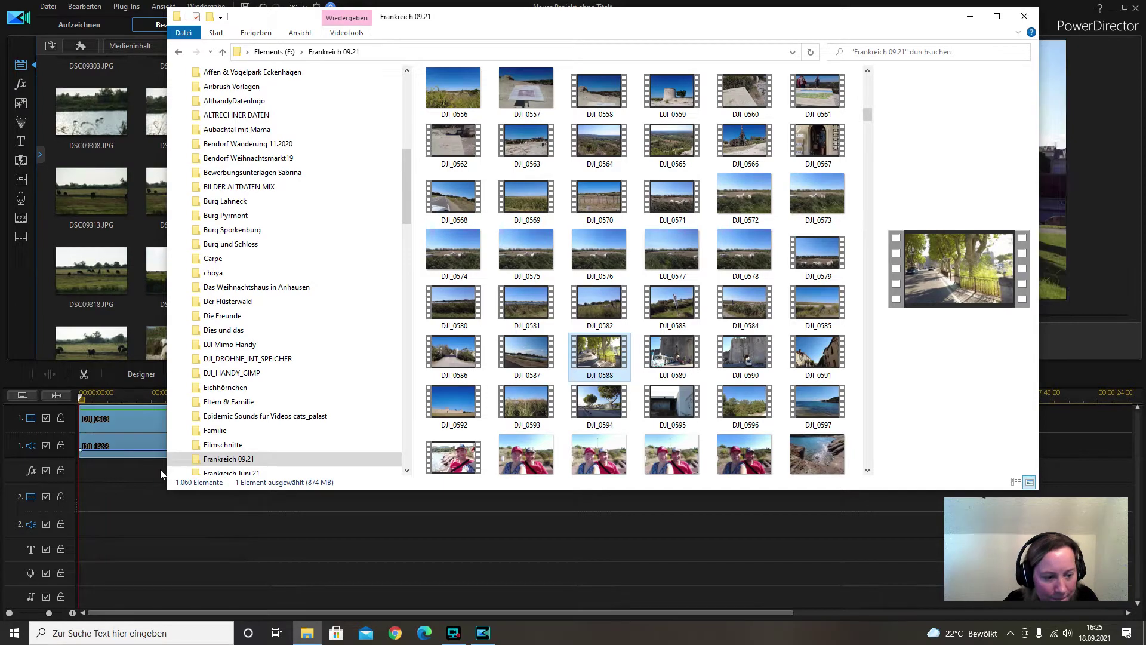
{"action": "left_click", "coordinate": [136, 483]}
{"action": "left_click_drag", "start_coordinate": [332, 393], "coordinate": [382, 398]}
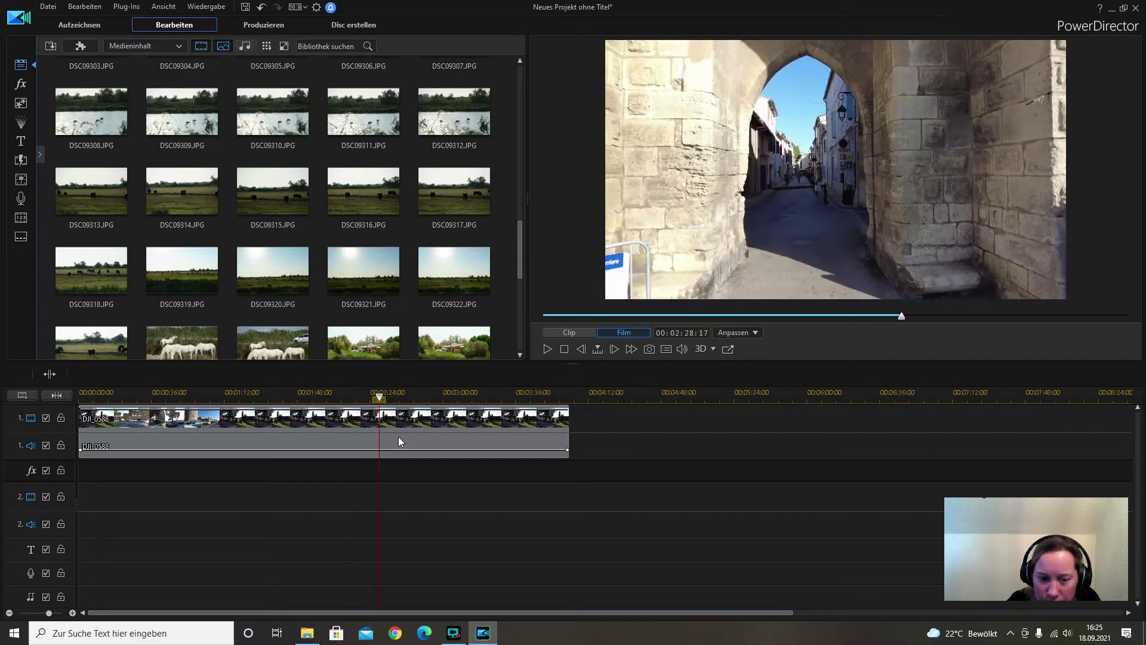
{"action": "right_click", "coordinate": [411, 442]}
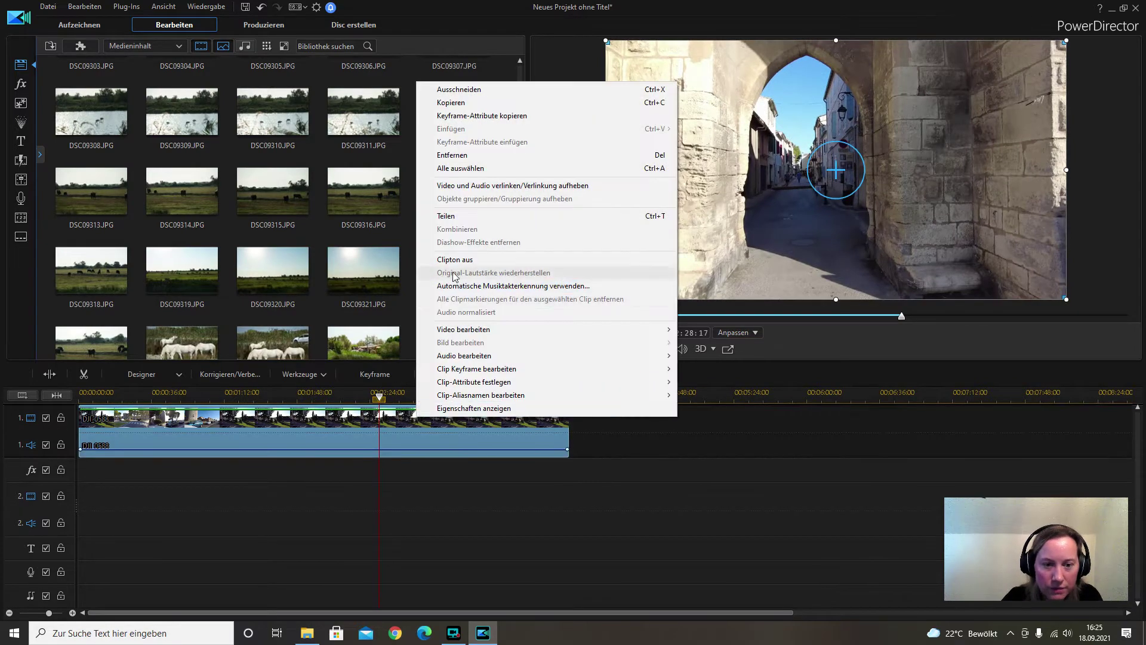
{"action": "left_click", "coordinate": [457, 215]}
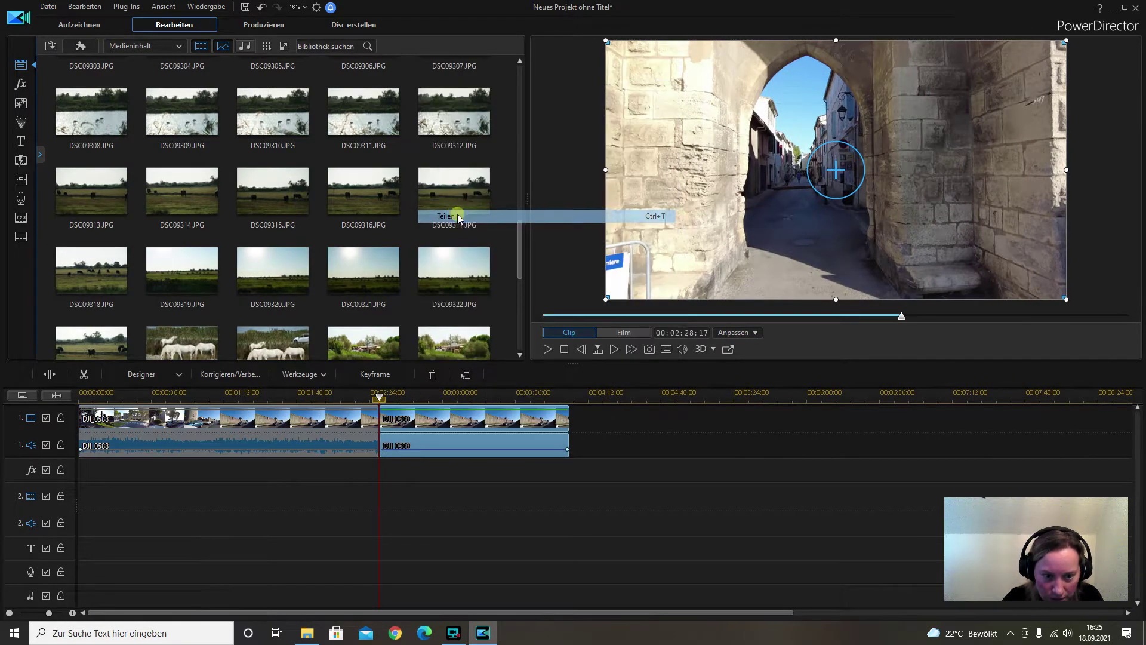
Split the second DJI_0588 piece again at 00:02:55:06, by the street barrier
{"action": "left_click", "coordinate": [378, 396]}
{"action": "left_click_drag", "start_coordinate": [378, 396], "coordinate": [433, 396]}
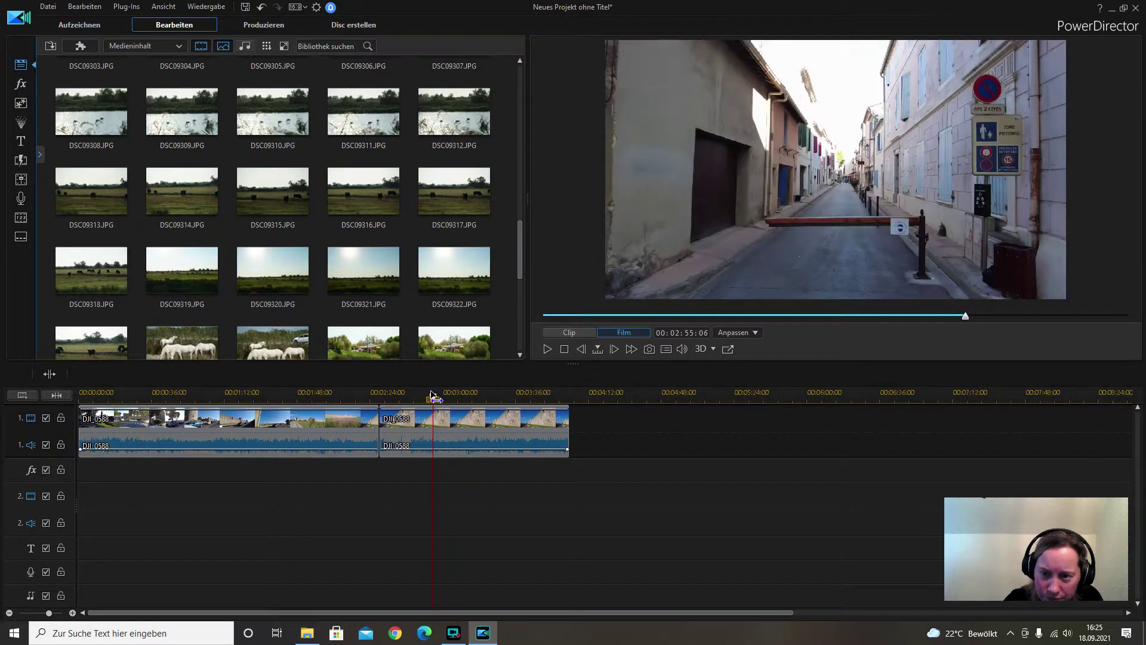
{"action": "left_click", "coordinate": [448, 443]}
{"action": "right_click", "coordinate": [449, 445]}
{"action": "left_click", "coordinate": [479, 233]}
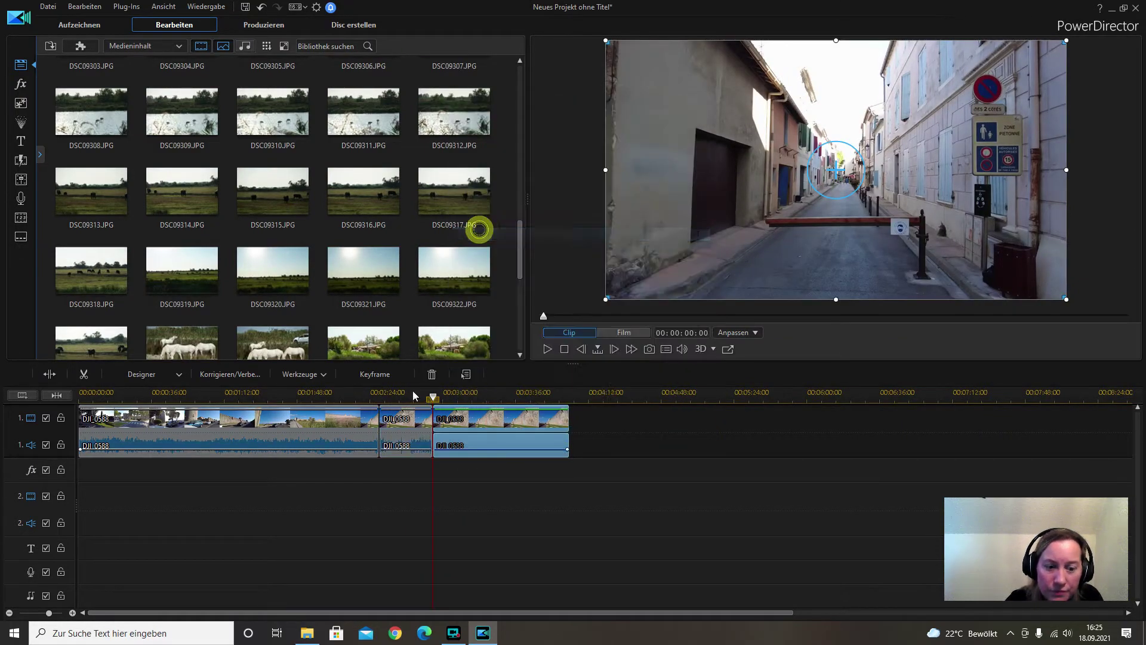
Insert the middle DJI_0588 piece at the start of the track, shifting all clips, and delete the last piece
{"action": "left_click", "coordinate": [404, 439]}
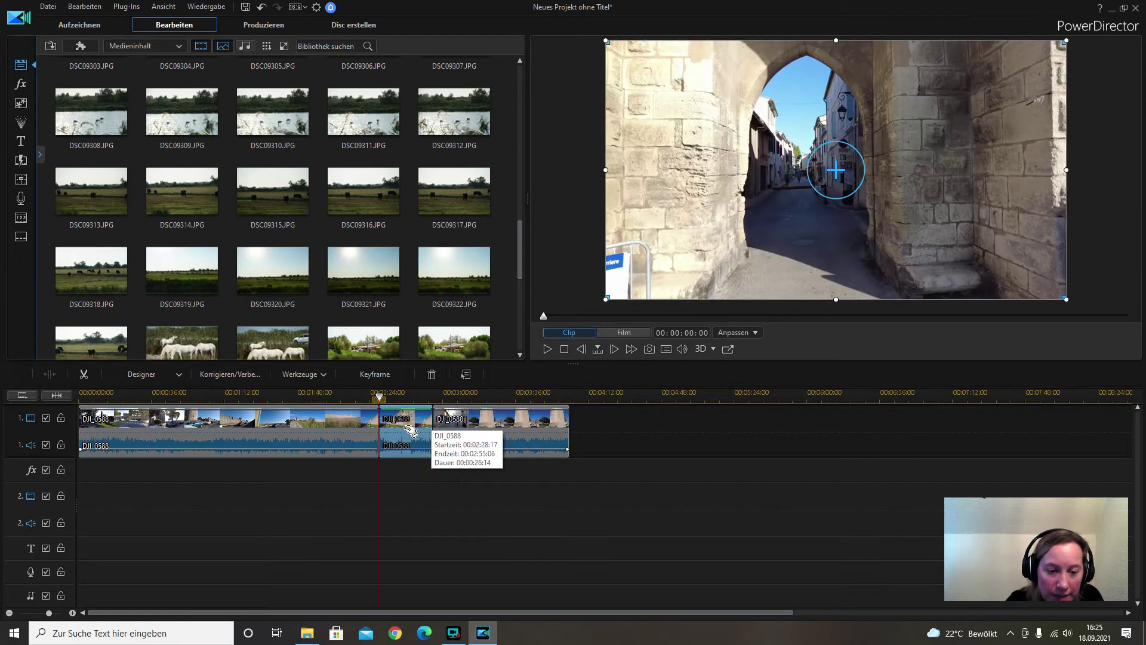
{"action": "left_click_drag", "start_coordinate": [409, 430], "coordinate": [97, 436]}
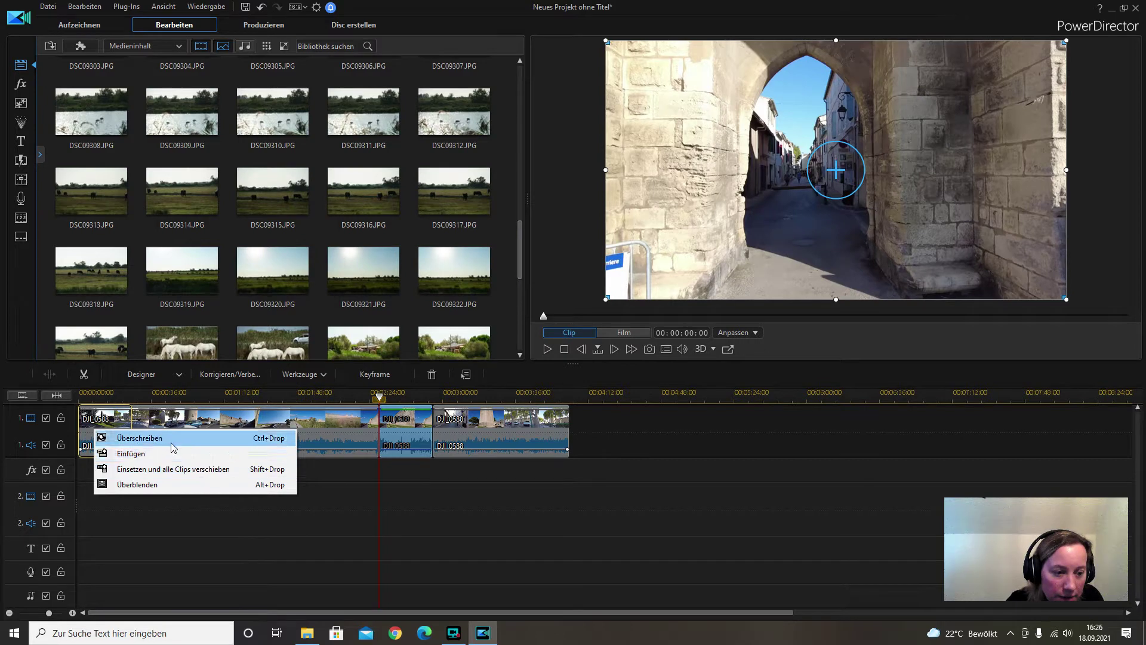
{"action": "left_click", "coordinate": [181, 469]}
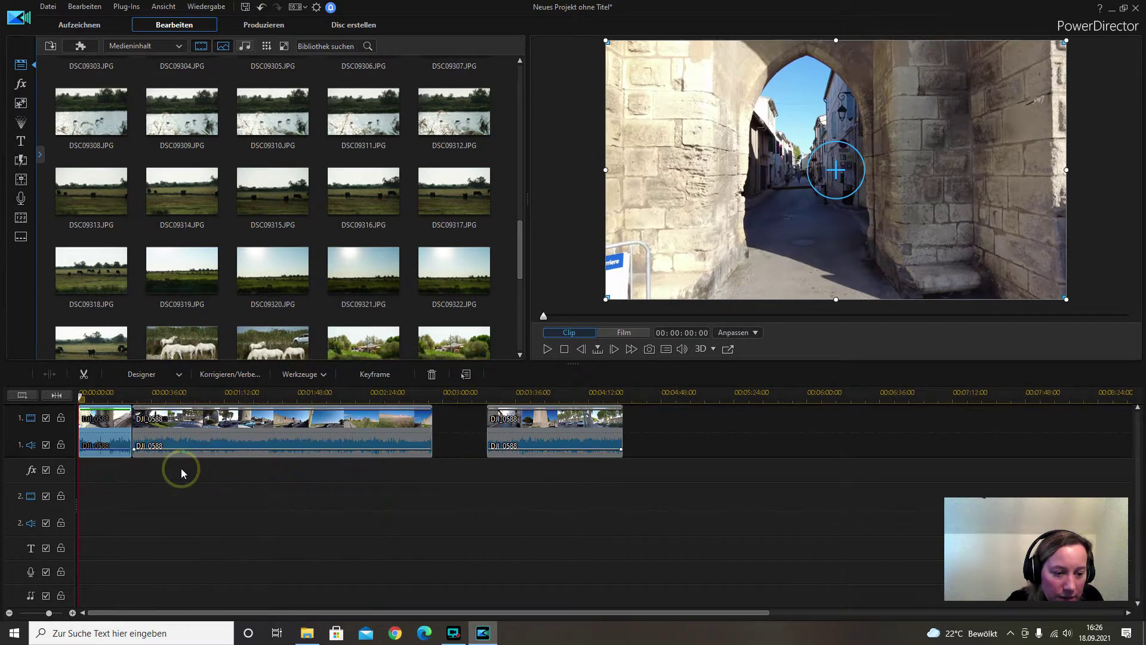
{"action": "left_click", "coordinate": [524, 431]}
{"action": "key", "text": "Delete"}
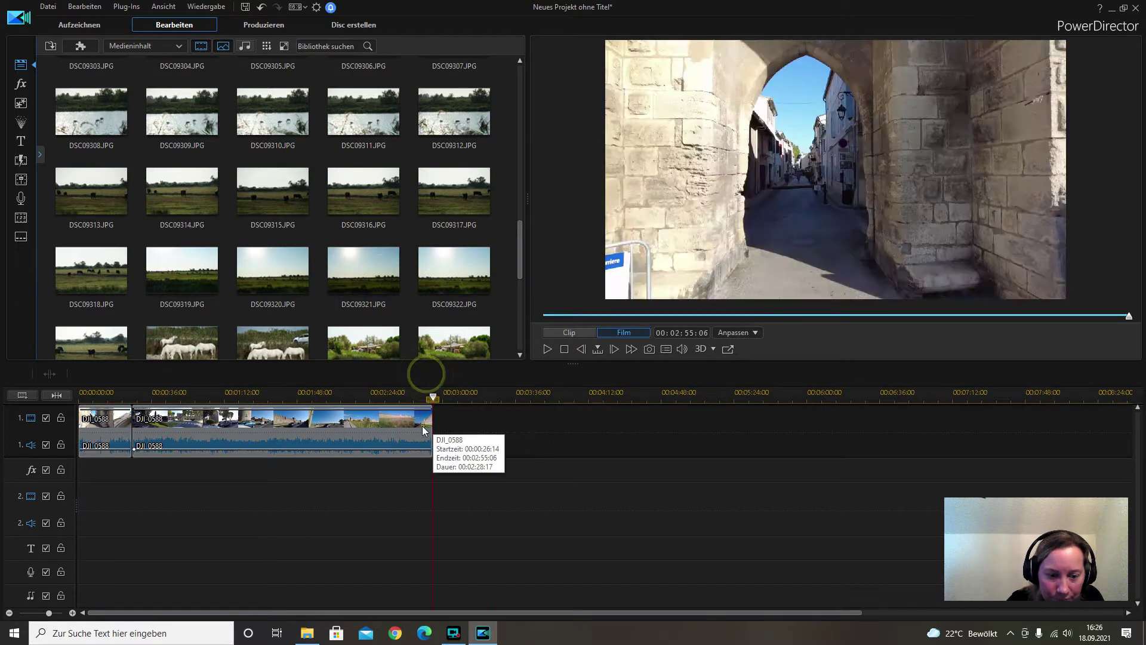
Extend the long DJI_0588 piece back to the full clip length and move it to about 00:04:44 on track 1
{"action": "left_click", "coordinate": [431, 425]}
{"action": "left_click_drag", "start_coordinate": [431, 425], "coordinate": [628, 417]}
{"action": "left_click_drag", "start_coordinate": [553, 418], "coordinate": [739, 418]}
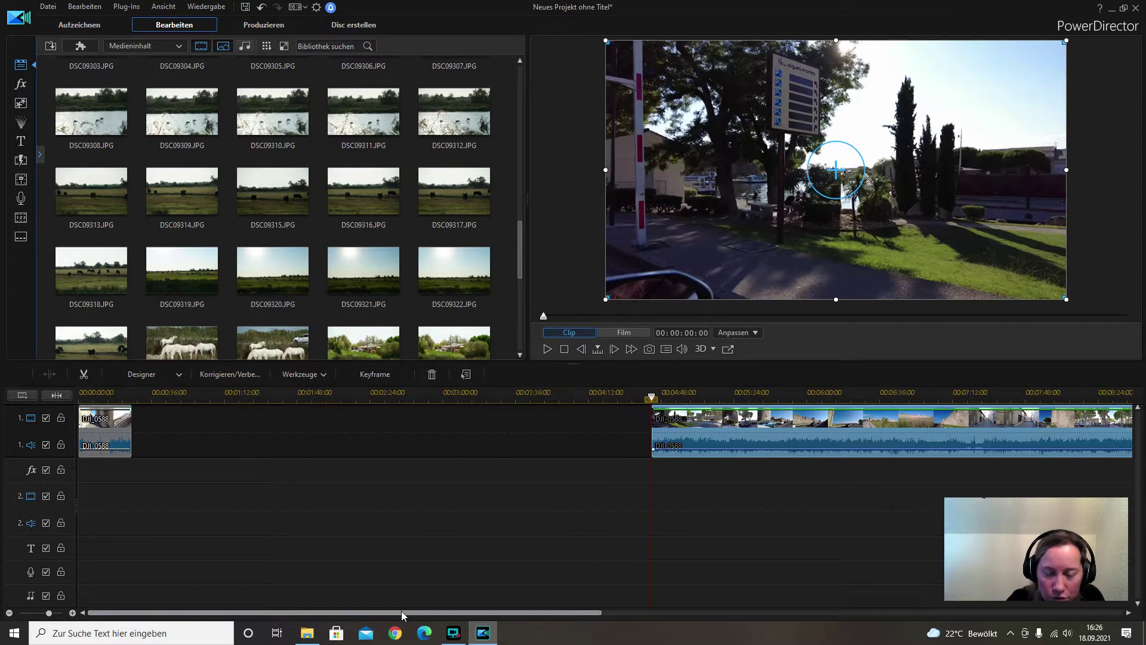
Scrub through the long DJI_0588 clip to about 00:02:45:13 and look back through the media library for the DJI videos
{"action": "left_click", "coordinate": [652, 396]}
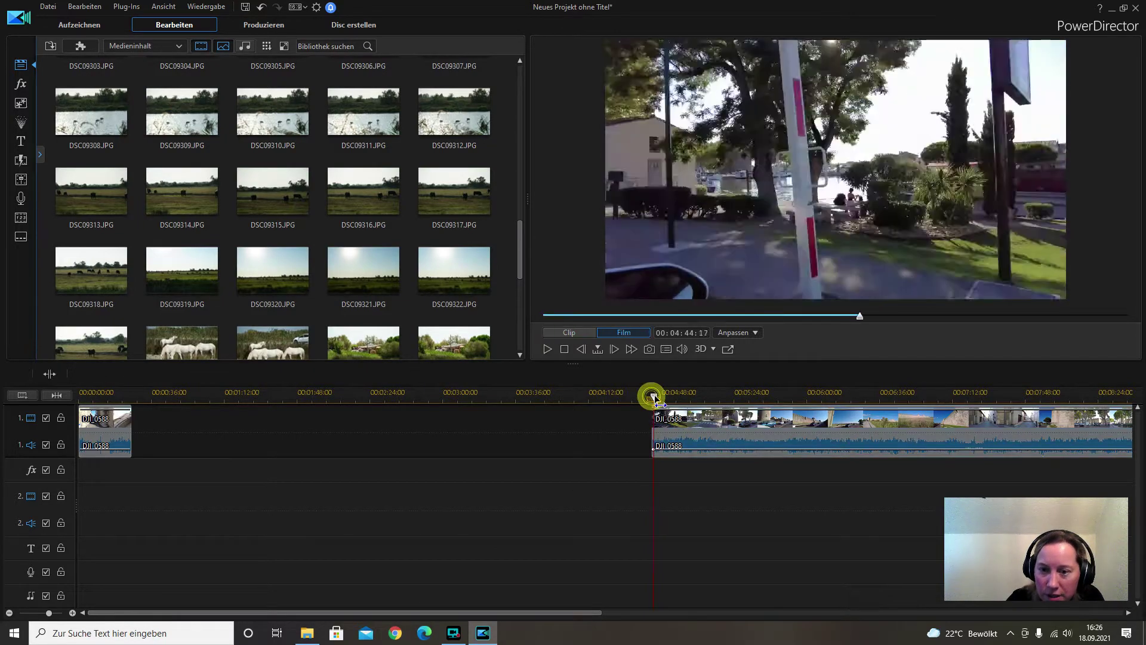
{"action": "left_click_drag", "start_coordinate": [656, 398], "coordinate": [878, 420]}
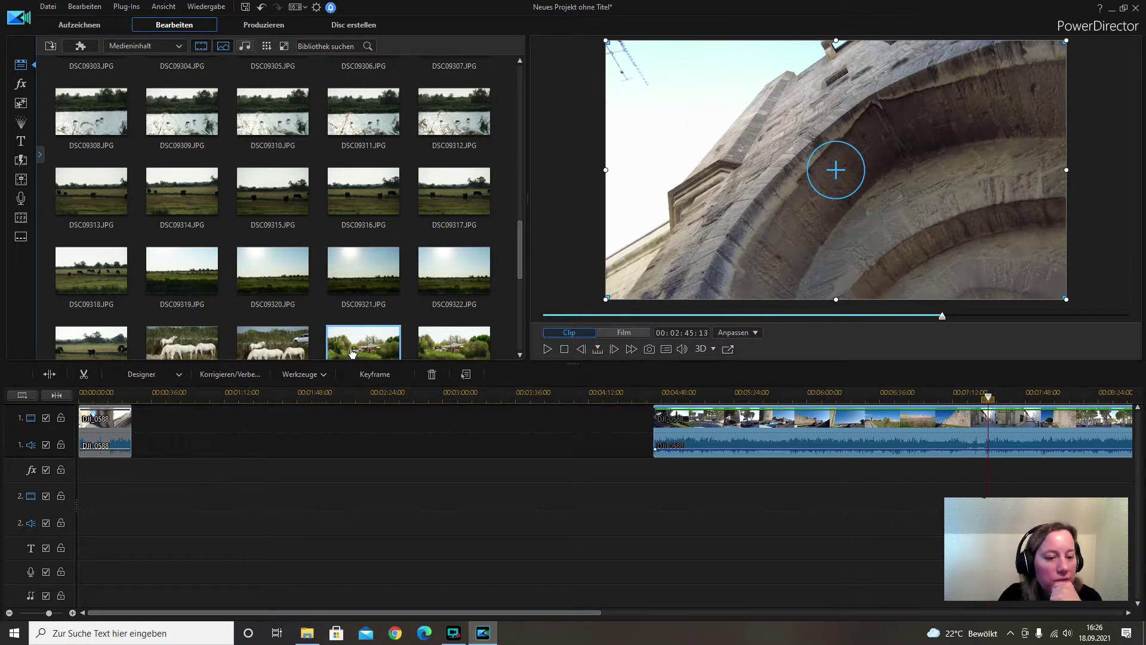
{"action": "scroll", "coordinate": [352, 354], "scroll_direction": "up", "scroll_amount": 3}
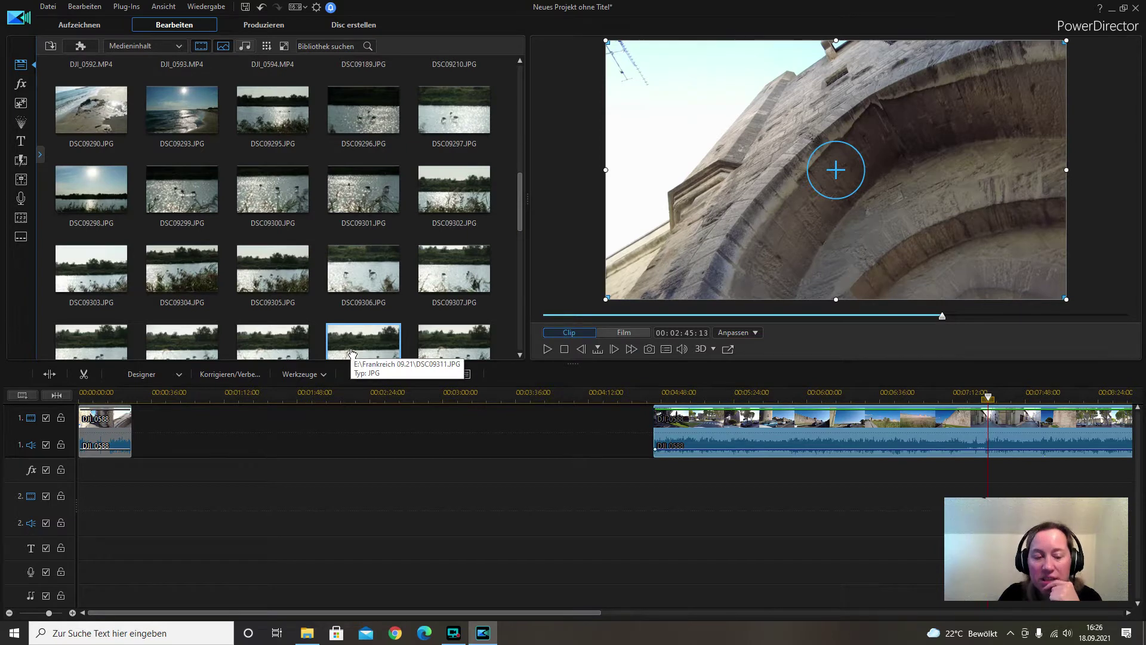
{"action": "scroll", "coordinate": [352, 354], "scroll_direction": "up", "scroll_amount": 3}
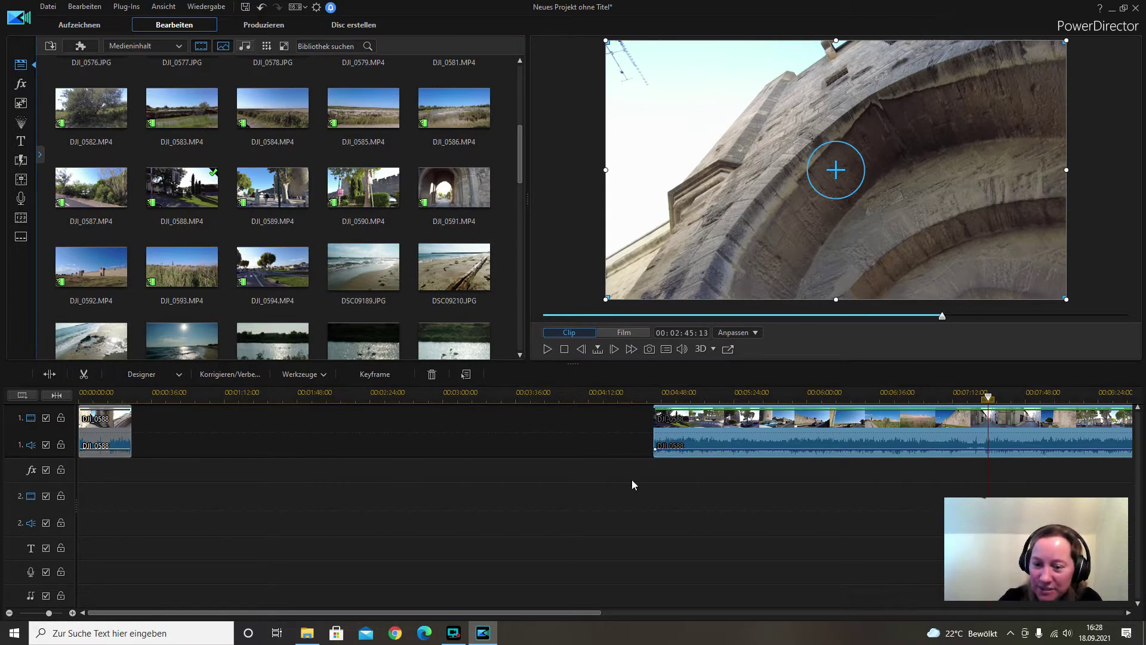
Append DJI_0589, DJI_0590 and DJI_0591 in order directly behind the long DJI_0588 clip on track 1
{"action": "left_click_drag", "start_coordinate": [453, 612], "coordinate": [675, 601]}
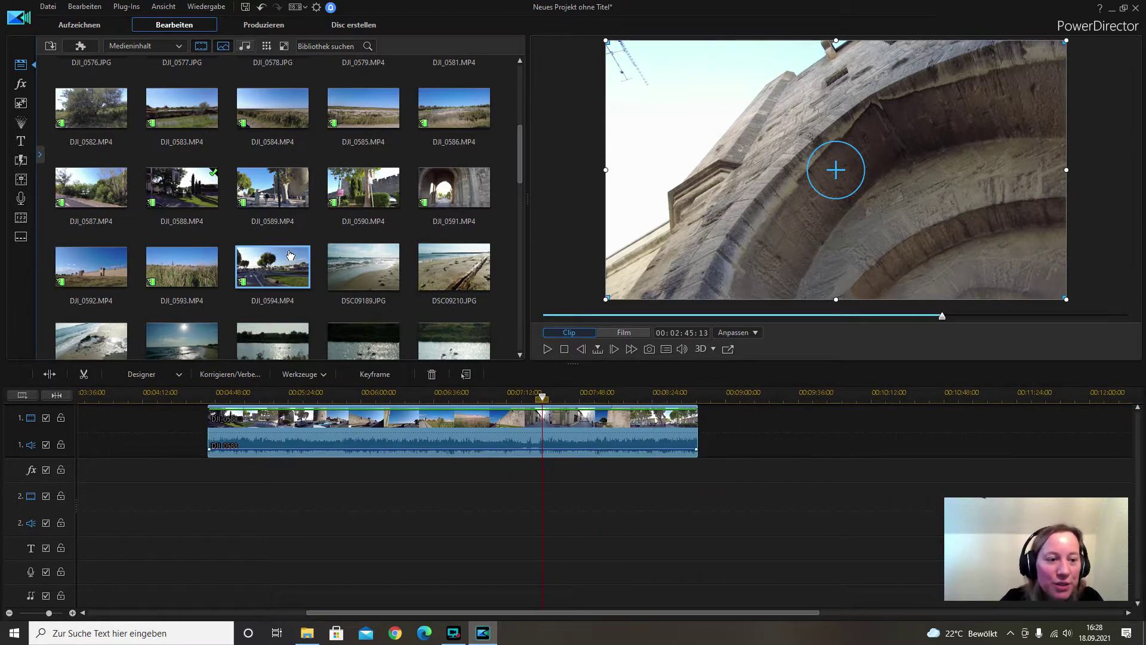
{"action": "left_click_drag", "start_coordinate": [287, 190], "coordinate": [697, 405]}
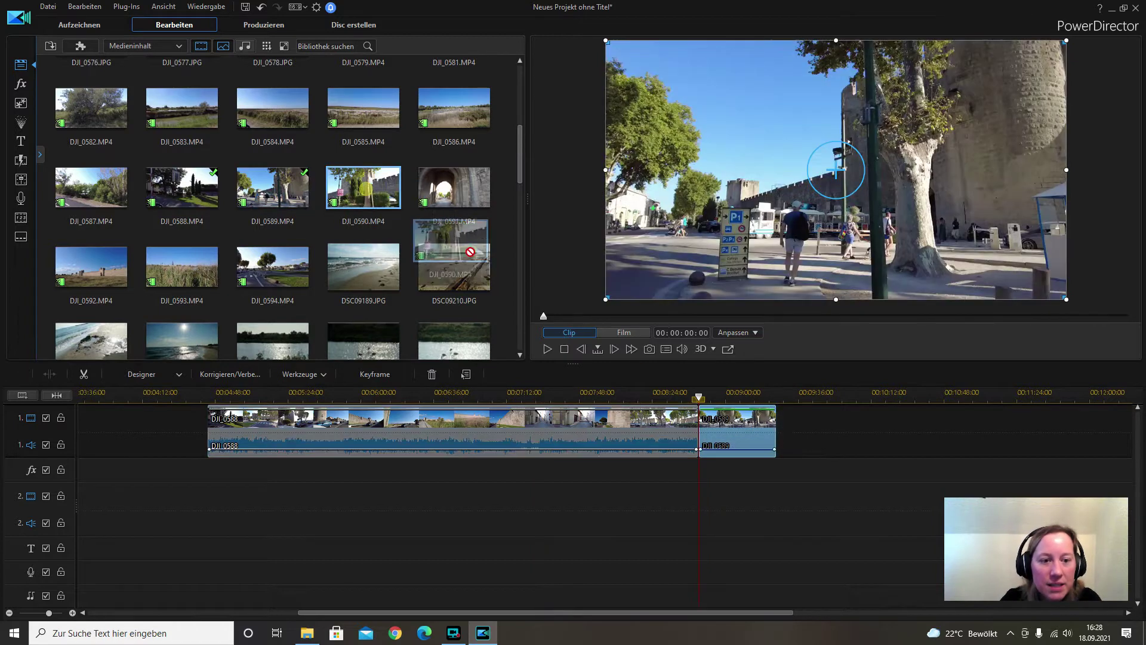
{"action": "left_click_drag", "start_coordinate": [772, 413], "coordinate": [775, 413]}
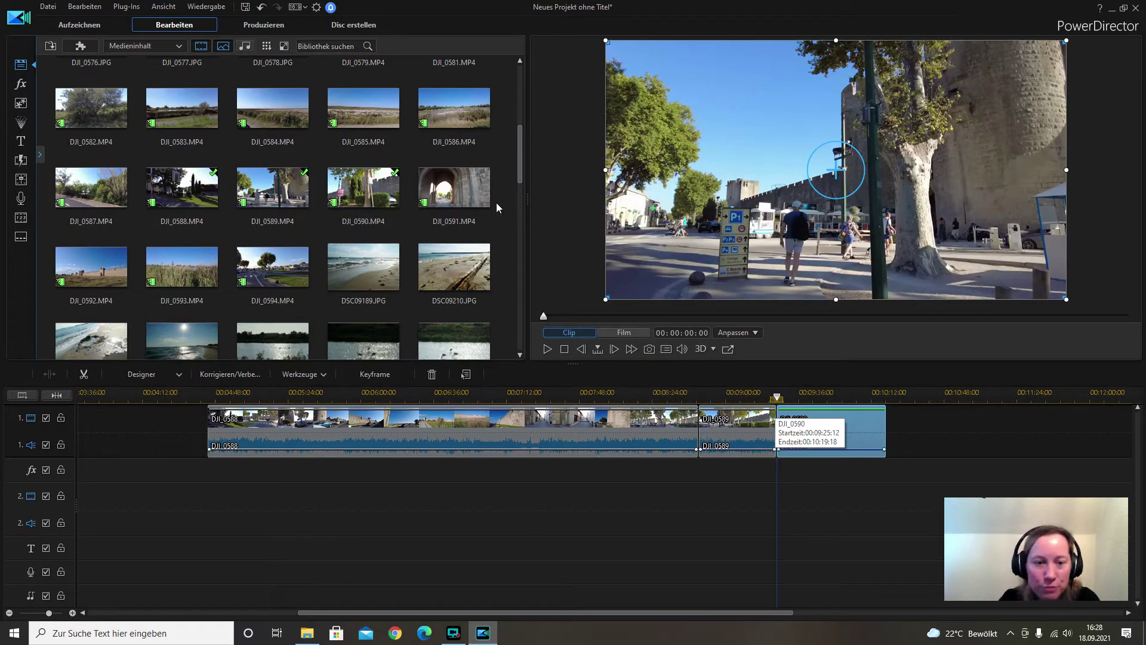
{"action": "left_click_drag", "start_coordinate": [884, 406], "coordinate": [887, 410]}
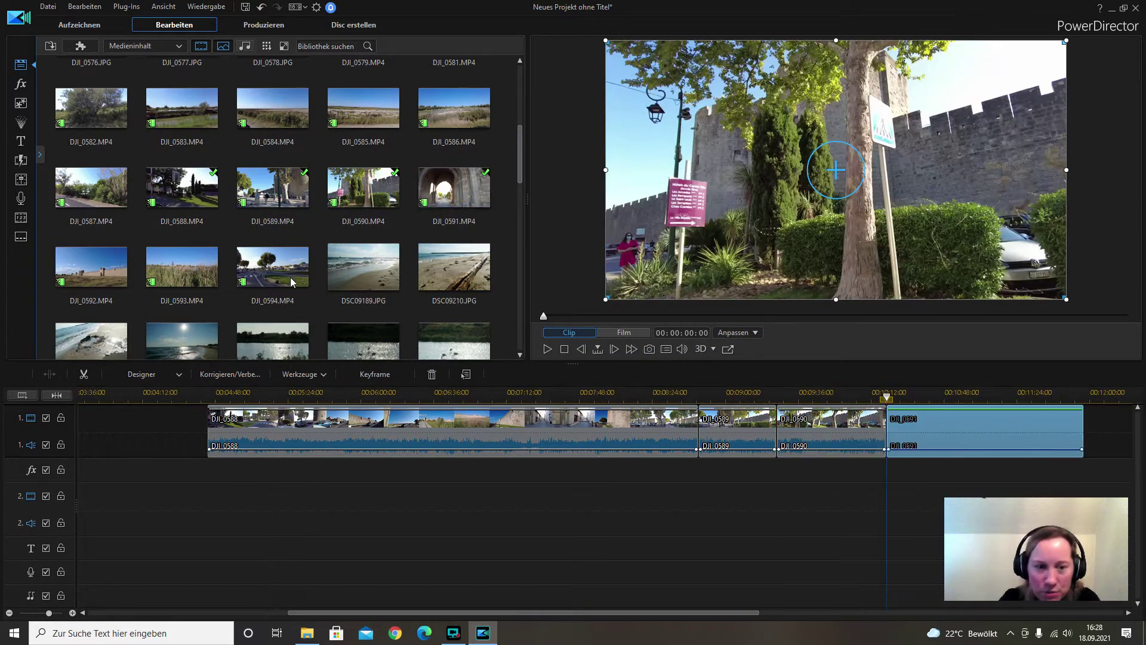
Append DJI_0592, DJI_0593 and DJI_0594 in order behind DJI_0591 on track 1
{"action": "left_click", "coordinate": [100, 270]}
{"action": "left_click_drag", "start_coordinate": [100, 270], "coordinate": [1083, 440]}
{"action": "left_click_drag", "start_coordinate": [336, 610], "coordinate": [405, 610]}
{"action": "left_click_drag", "start_coordinate": [170, 268], "coordinate": [1035, 437]}
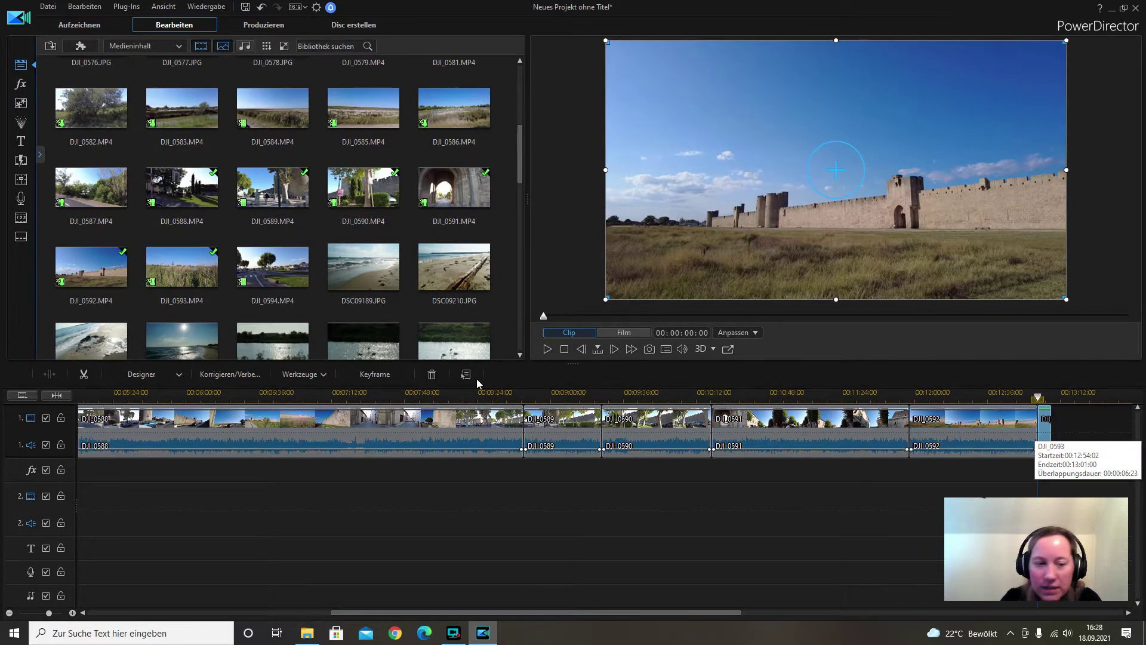
{"action": "left_click", "coordinate": [276, 264]}
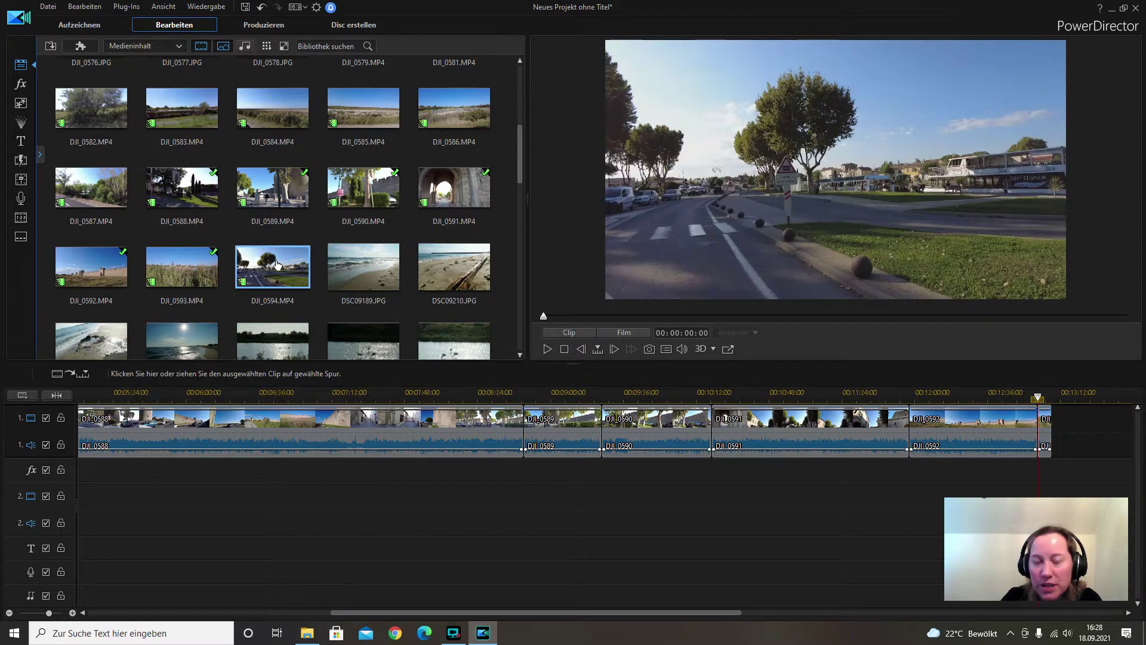
{"action": "left_click_drag", "start_coordinate": [277, 265], "coordinate": [1052, 433]}
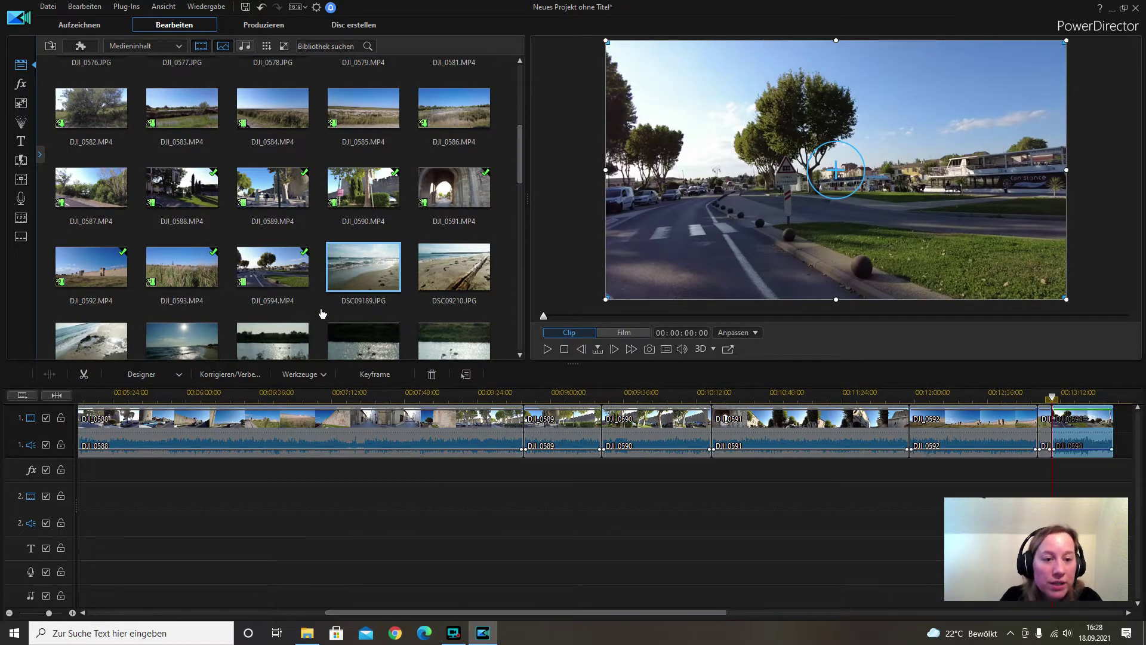
Insert the C0605 fortress clip between DJI_0592 and DJI_0593 on track 1, shifting the following clips back
{"action": "scroll", "coordinate": [322, 313], "scroll_direction": "up", "scroll_amount": 3}
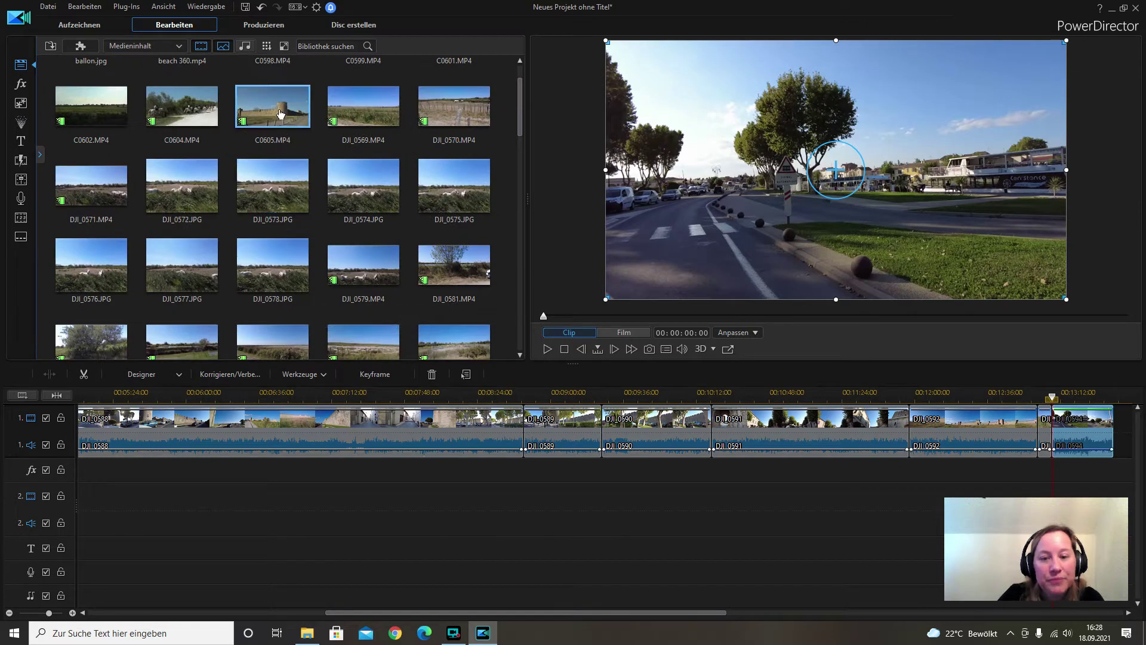
{"action": "left_click_drag", "start_coordinate": [281, 105], "coordinate": [1039, 425]}
{"action": "left_click", "coordinate": [1023, 471]}
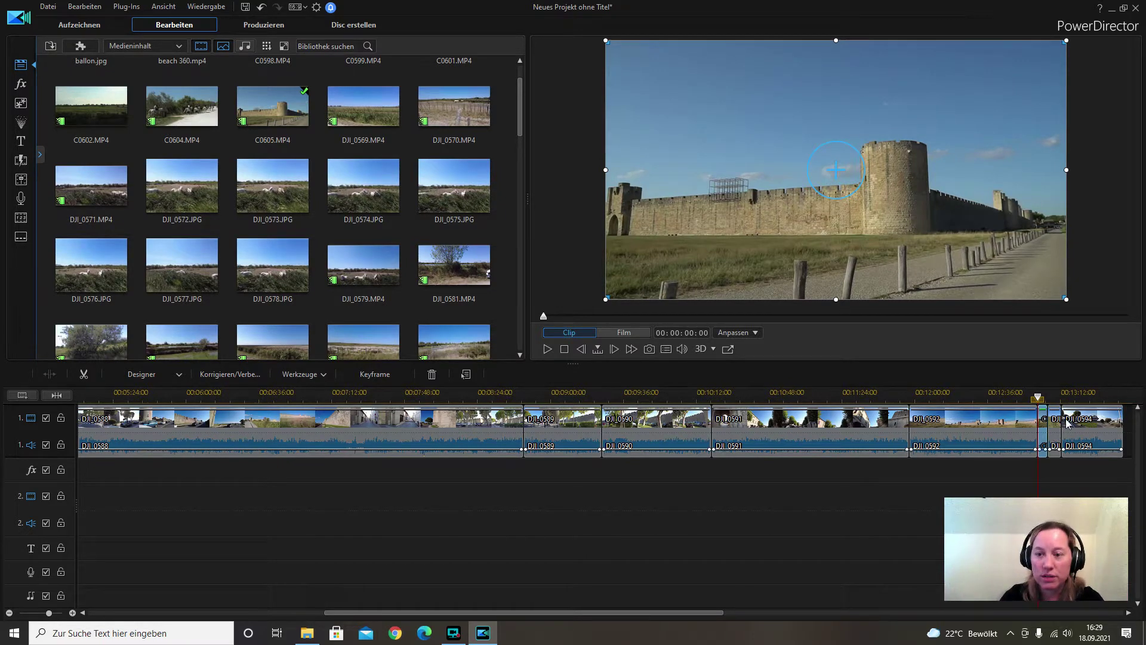
Place the playhead at the end of DJI_0594 on the timeline and lower the preview volume to about half
{"action": "left_click", "coordinate": [1000, 491]}
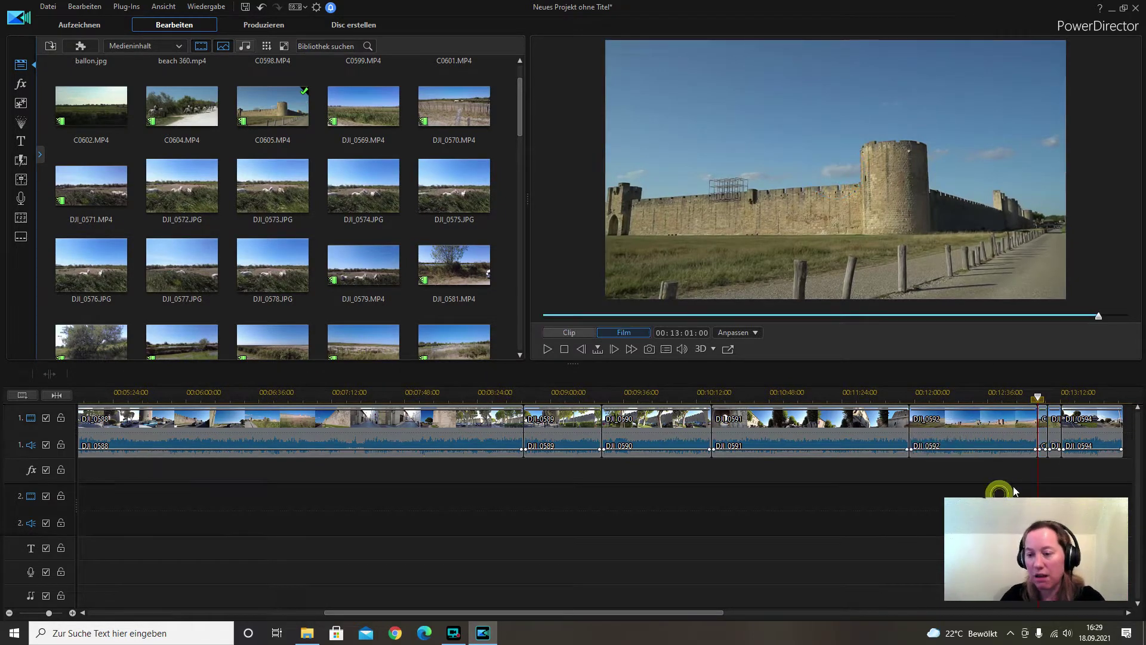
{"action": "left_click_drag", "start_coordinate": [681, 612], "coordinate": [751, 612]}
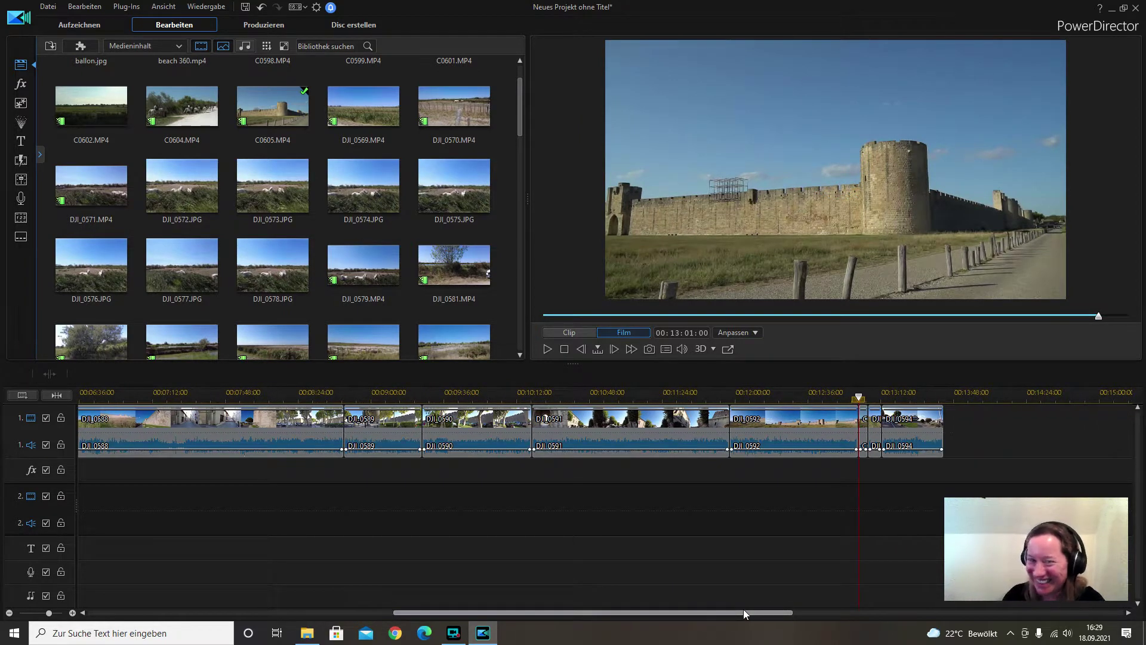
{"action": "left_click_drag", "start_coordinate": [709, 398], "coordinate": [454, 397]}
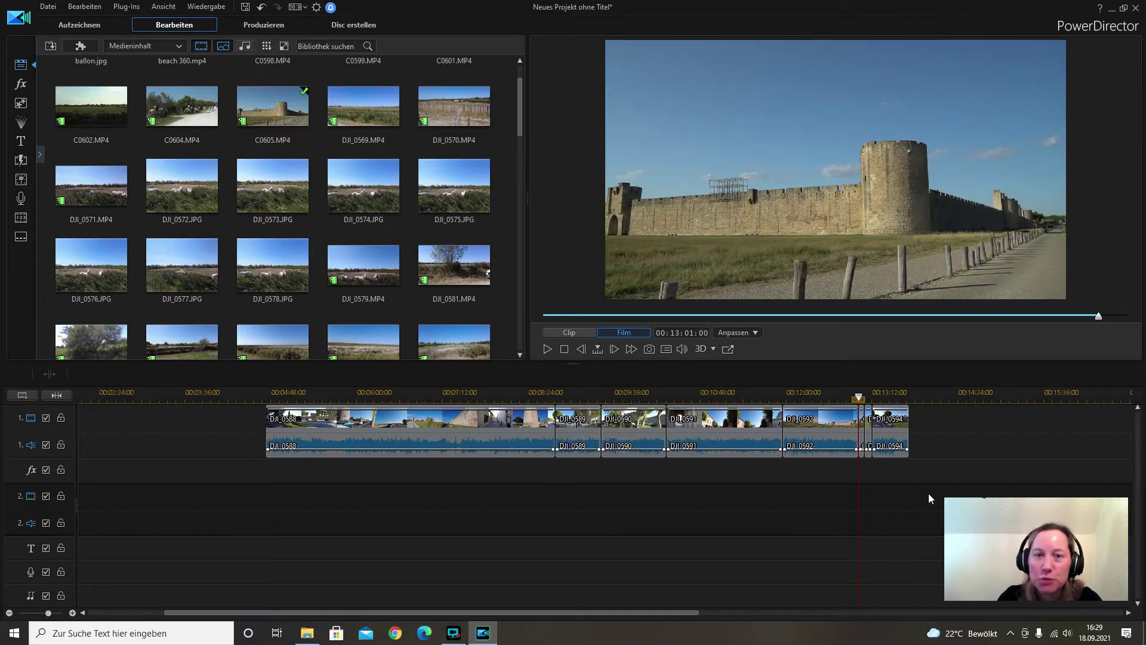
{"action": "left_click", "coordinate": [908, 391]}
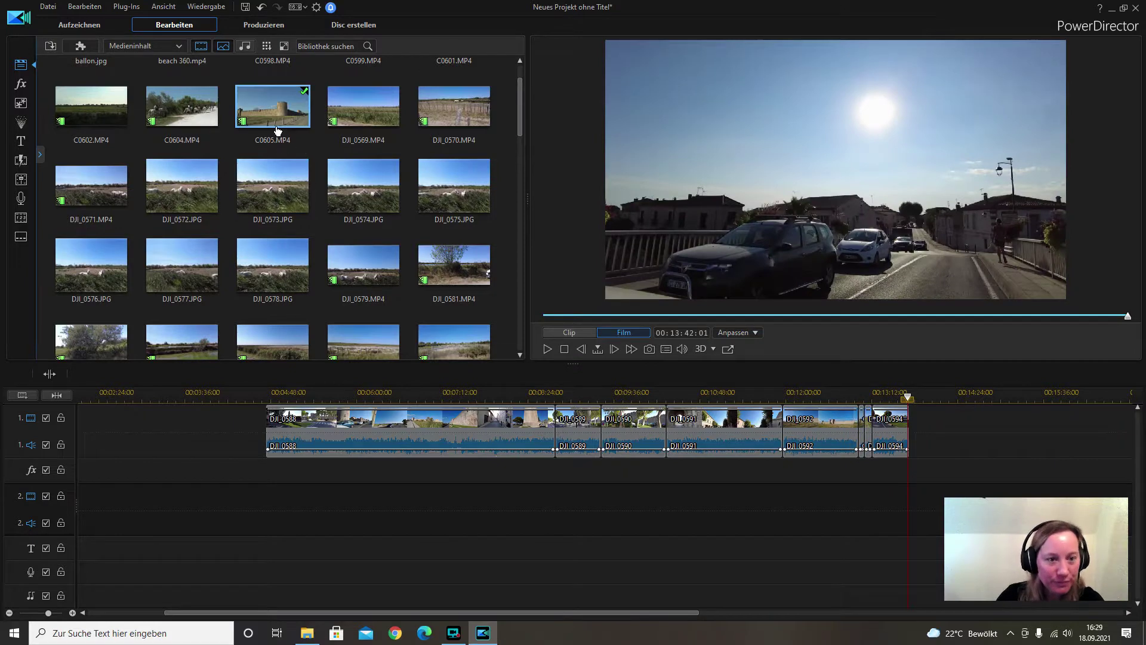
{"action": "left_click", "coordinate": [172, 125]}
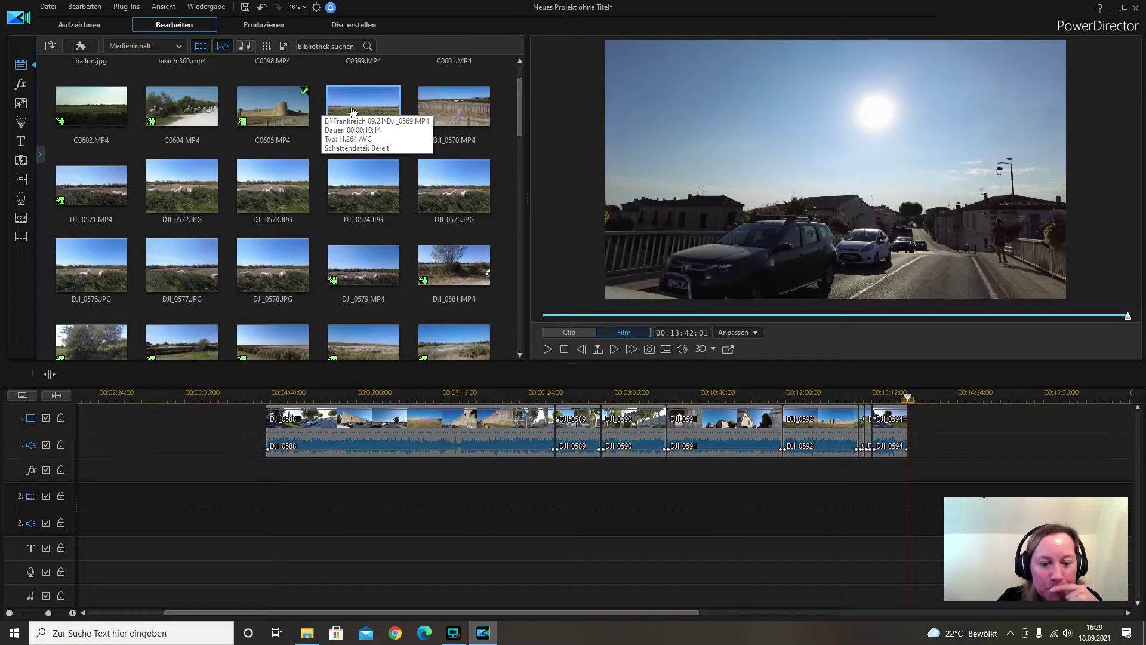
{"action": "left_click", "coordinate": [686, 350]}
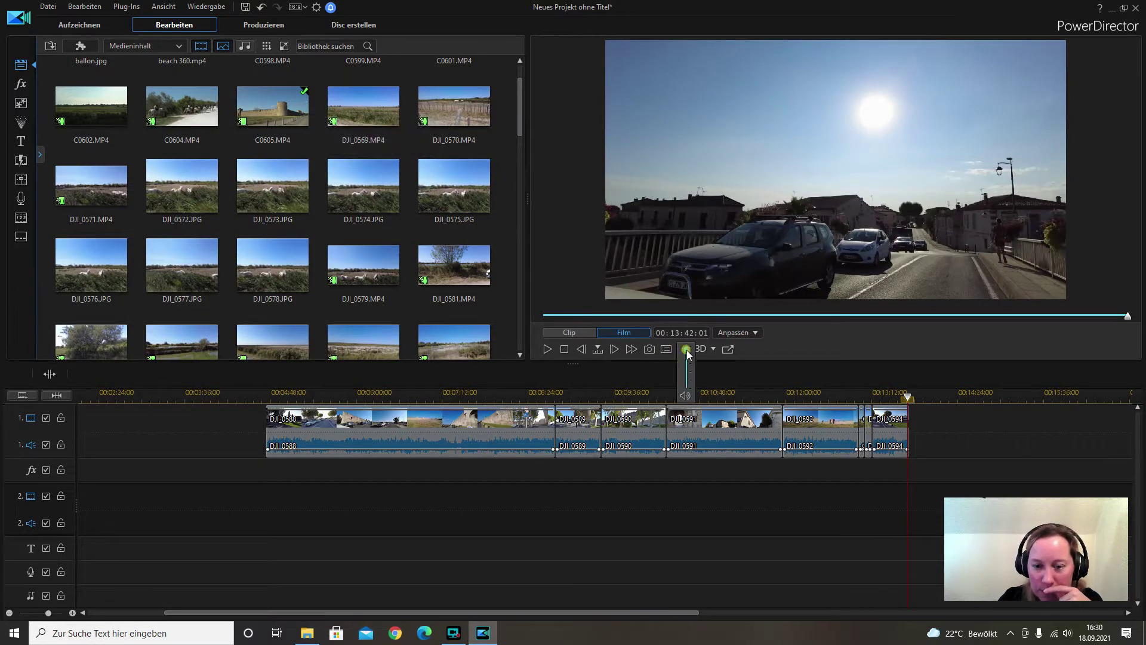
{"action": "left_click_drag", "start_coordinate": [688, 351], "coordinate": [688, 376]}
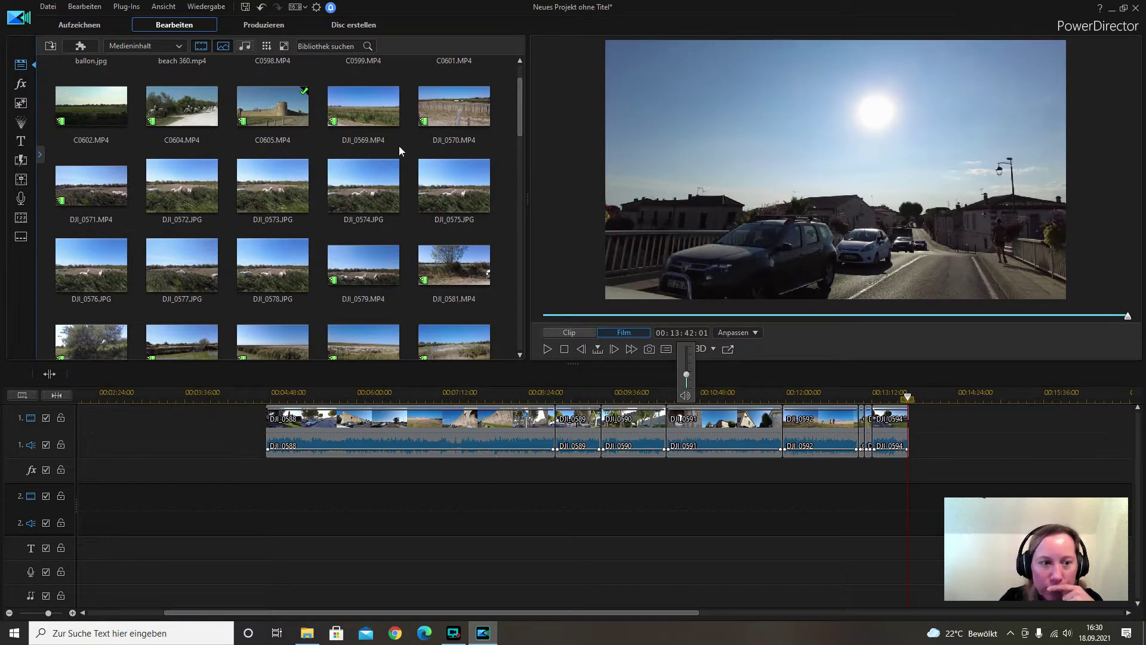
Preview the DJI_0569 clip from the media library and append it directly behind DJI_0594 on track 1
{"action": "left_click", "coordinate": [366, 104]}
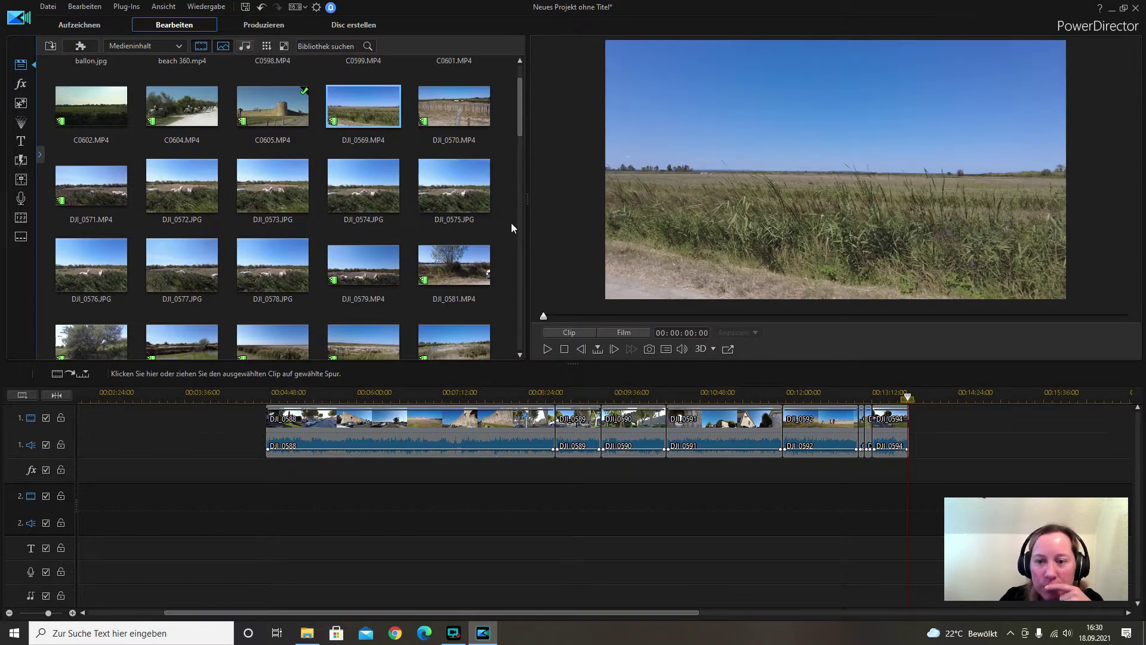
{"action": "left_click", "coordinate": [547, 351]}
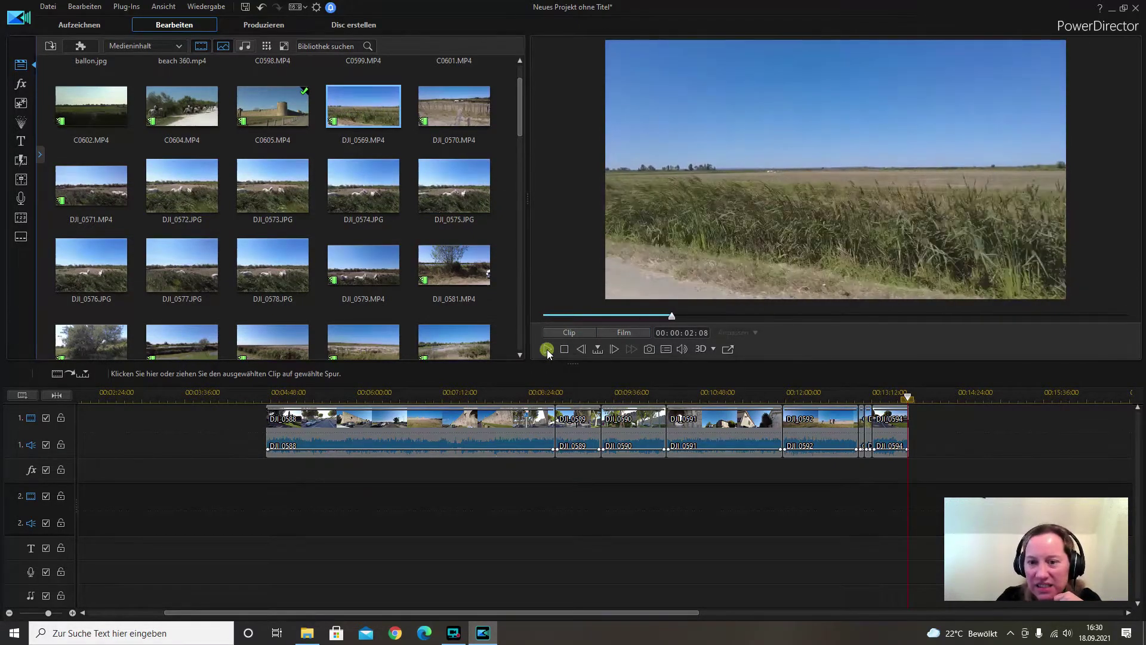
{"action": "left_click", "coordinate": [548, 352]}
{"action": "left_click_drag", "start_coordinate": [361, 107], "coordinate": [918, 418]}
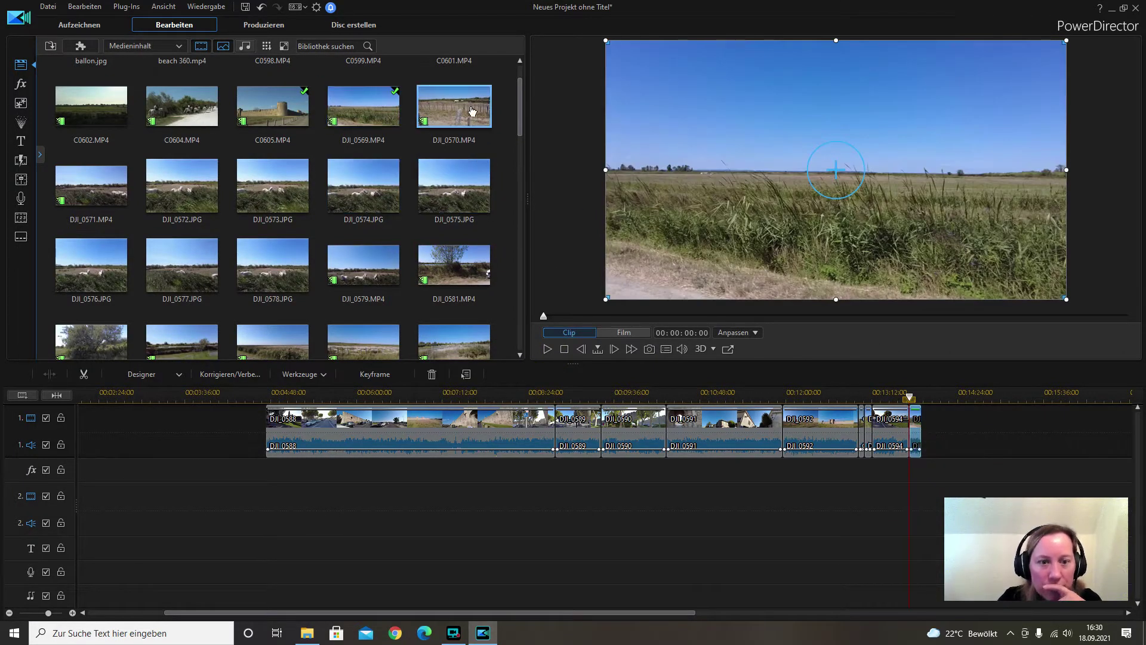
Append DJI_0570 and DJI_0571 in order behind DJI_0569 on track 1
{"action": "left_click", "coordinate": [460, 112]}
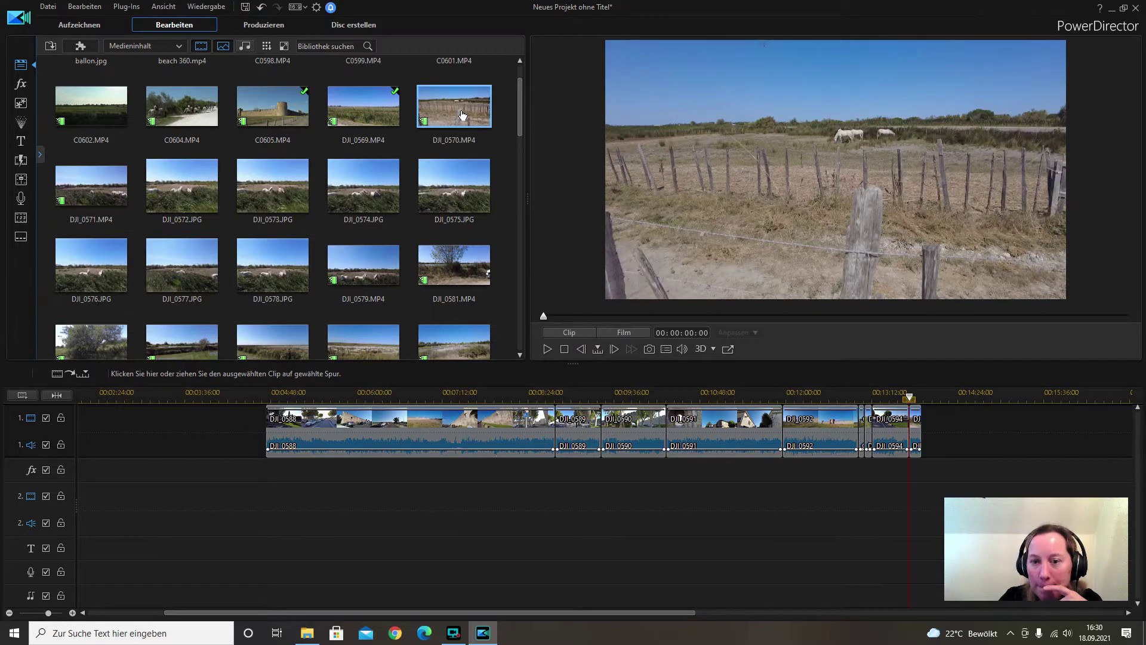
{"action": "left_click_drag", "start_coordinate": [461, 114], "coordinate": [940, 430]}
{"action": "left_click_drag", "start_coordinate": [90, 185], "coordinate": [853, 399]}
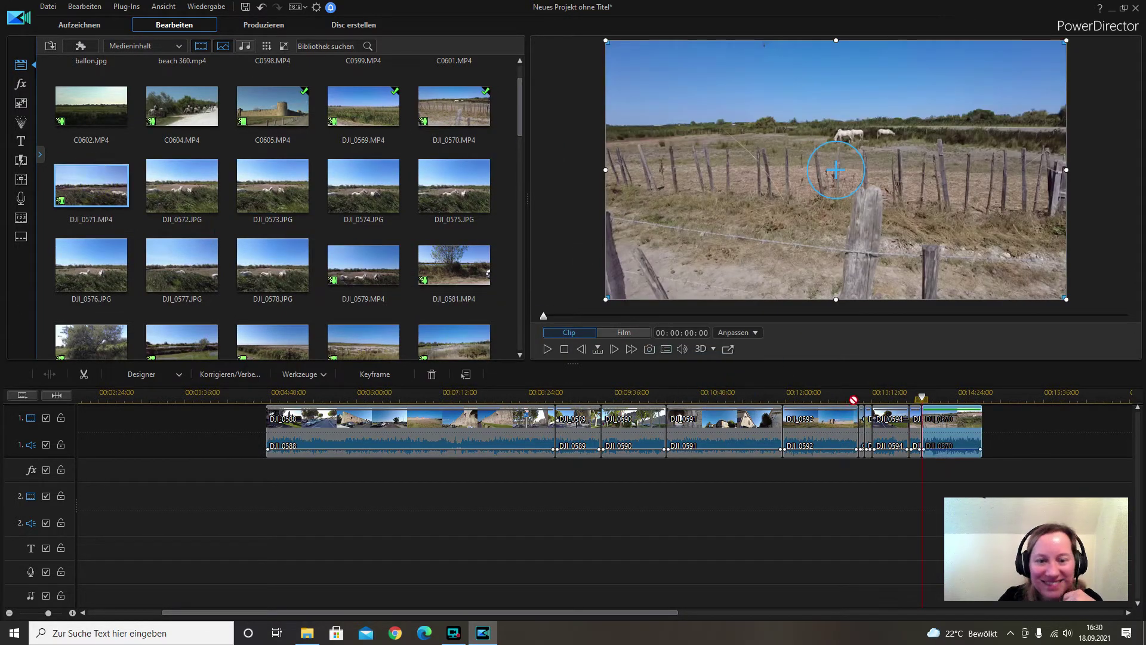
{"action": "left_click_drag", "start_coordinate": [992, 431], "coordinate": [986, 439]}
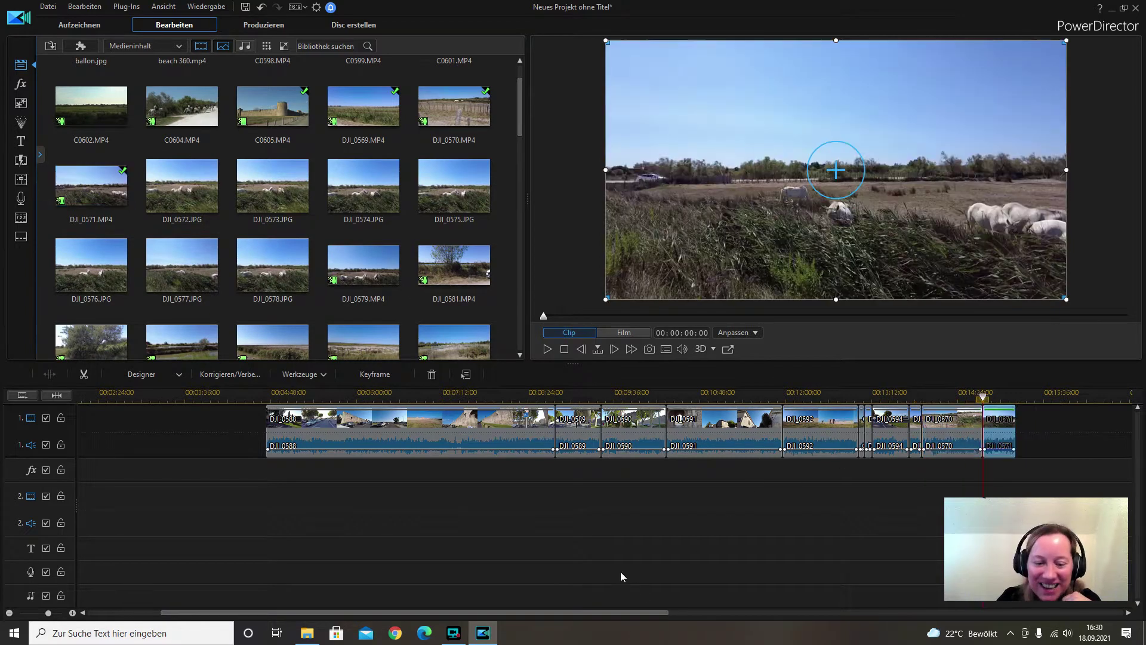
Append DJI_0579 behind DJI_0571 on track 1, followed by DJI_0581 after skimming through it in the preview
{"action": "left_click_drag", "start_coordinate": [621, 612], "coordinate": [768, 612]}
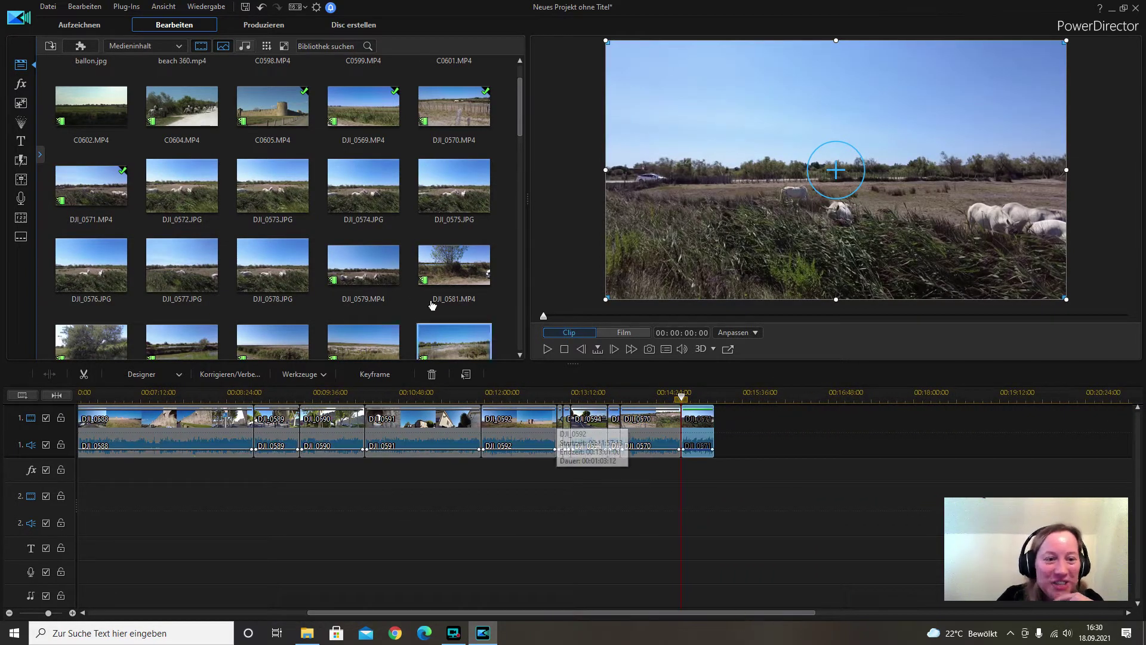
{"action": "left_click_drag", "start_coordinate": [376, 276], "coordinate": [742, 428]}
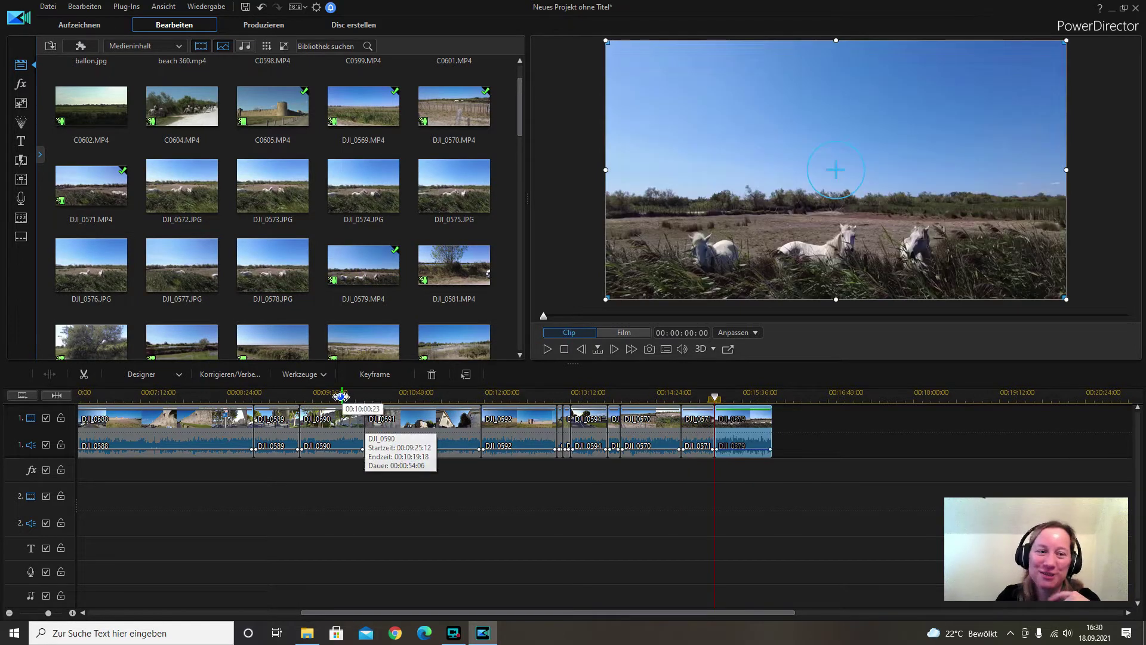
{"action": "left_click", "coordinate": [460, 264]}
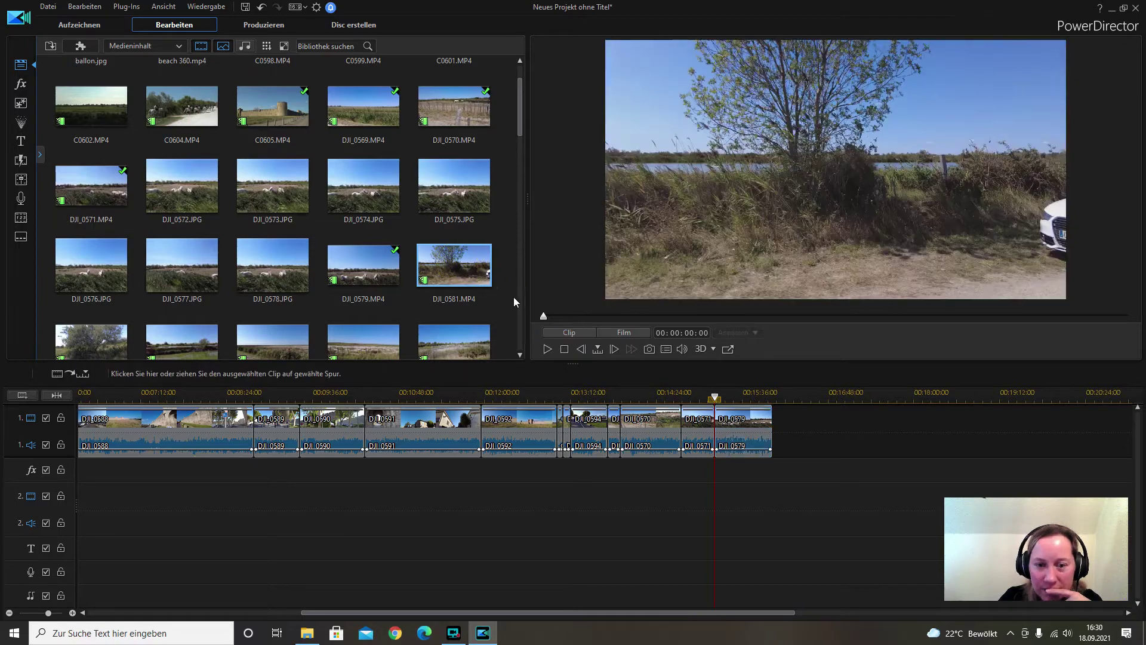
{"action": "left_click_drag", "start_coordinate": [552, 326], "coordinate": [811, 331]}
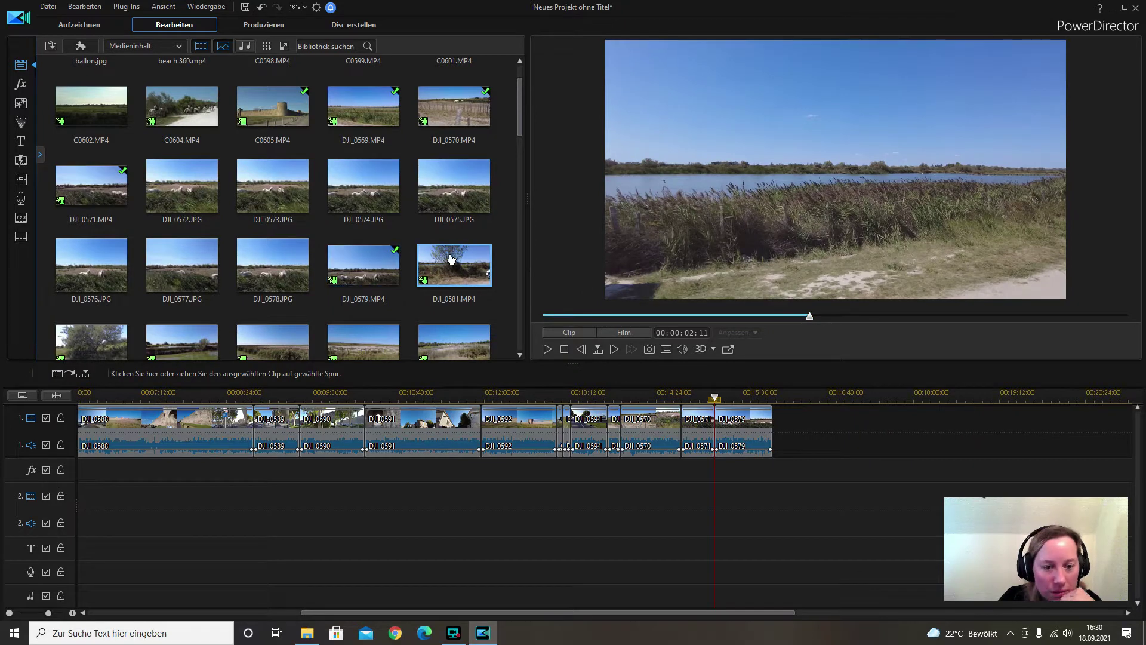
{"action": "left_click_drag", "start_coordinate": [448, 272], "coordinate": [774, 415]}
Skim the start of the DJI_0583 clip and append it behind DJI_0581 on track 1
{"action": "scroll", "coordinate": [237, 258], "scroll_direction": "down", "scroll_amount": 2}
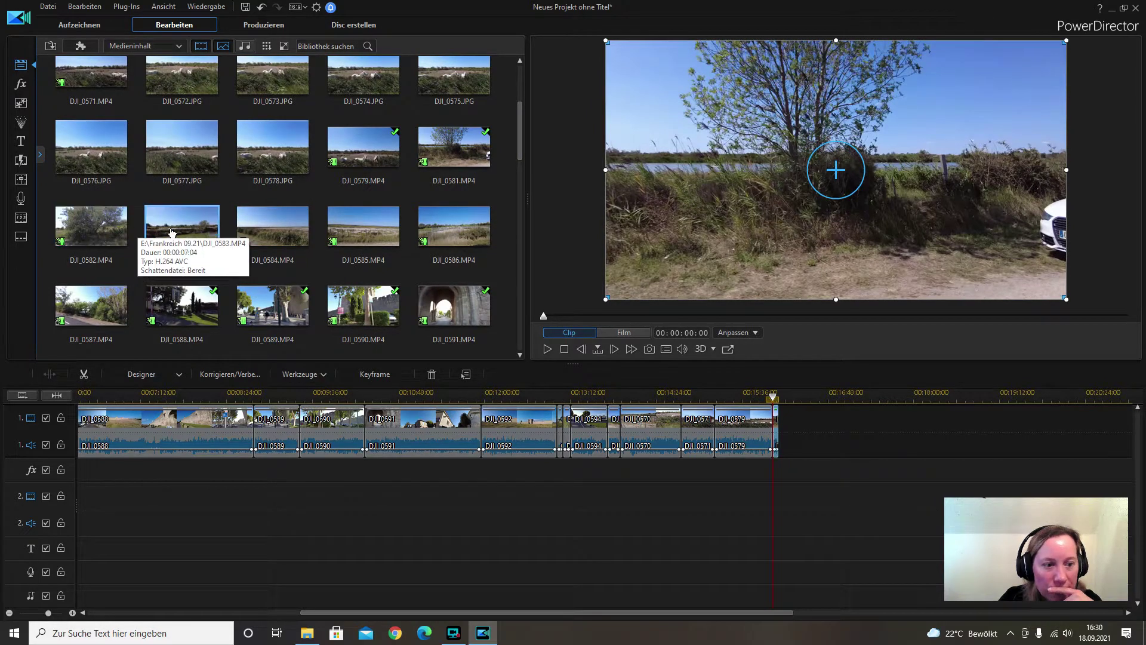
{"action": "left_click", "coordinate": [192, 236]}
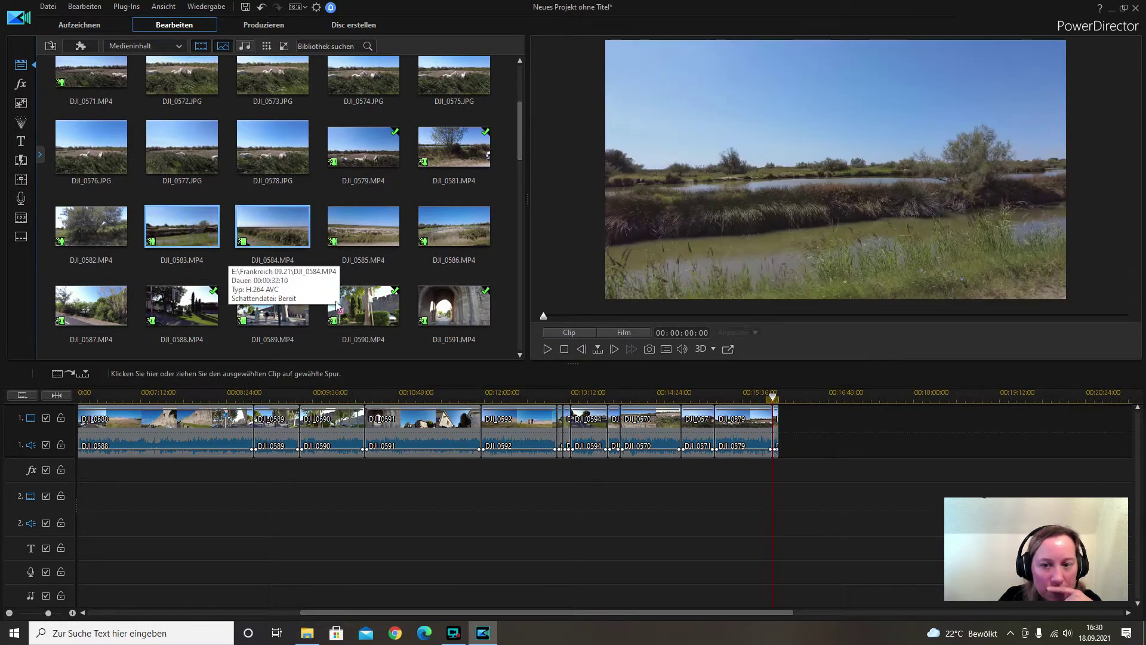
{"action": "left_click_drag", "start_coordinate": [544, 320], "coordinate": [575, 316]}
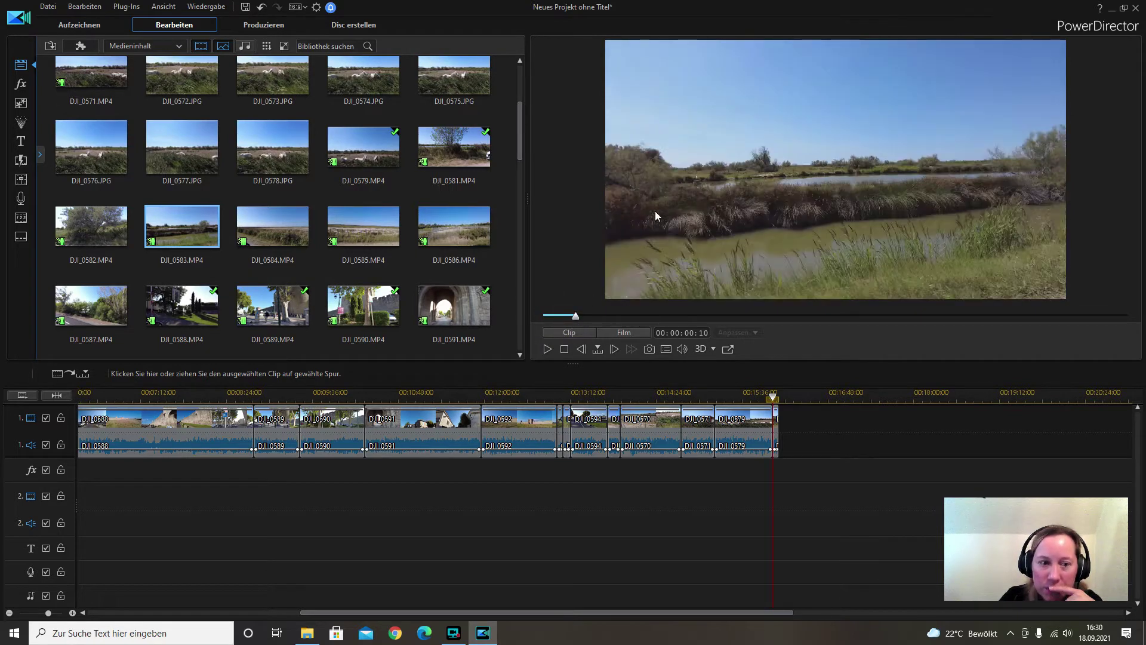
{"action": "left_click_drag", "start_coordinate": [165, 233], "coordinate": [779, 420]}
{"action": "left_click_drag", "start_coordinate": [700, 432], "coordinate": [700, 432]}
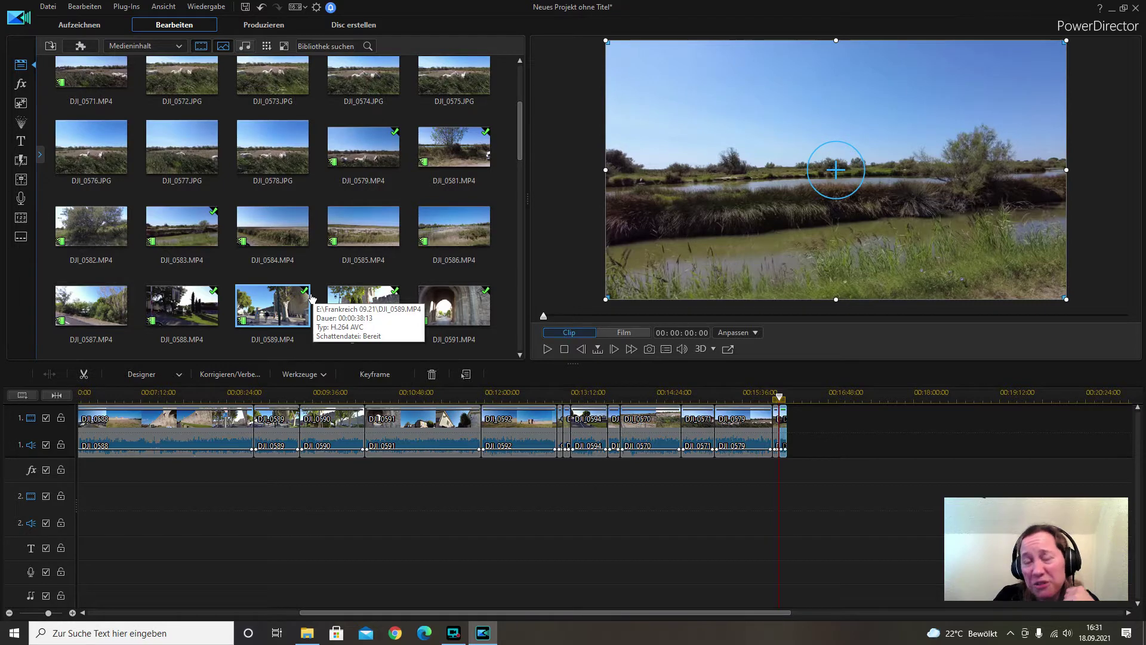
Skim through DJI_0584, DJI_0585 and DJI_0586 in the preview and append only DJI_0586 behind DJI_0583 on track 1
{"action": "left_click", "coordinate": [272, 236]}
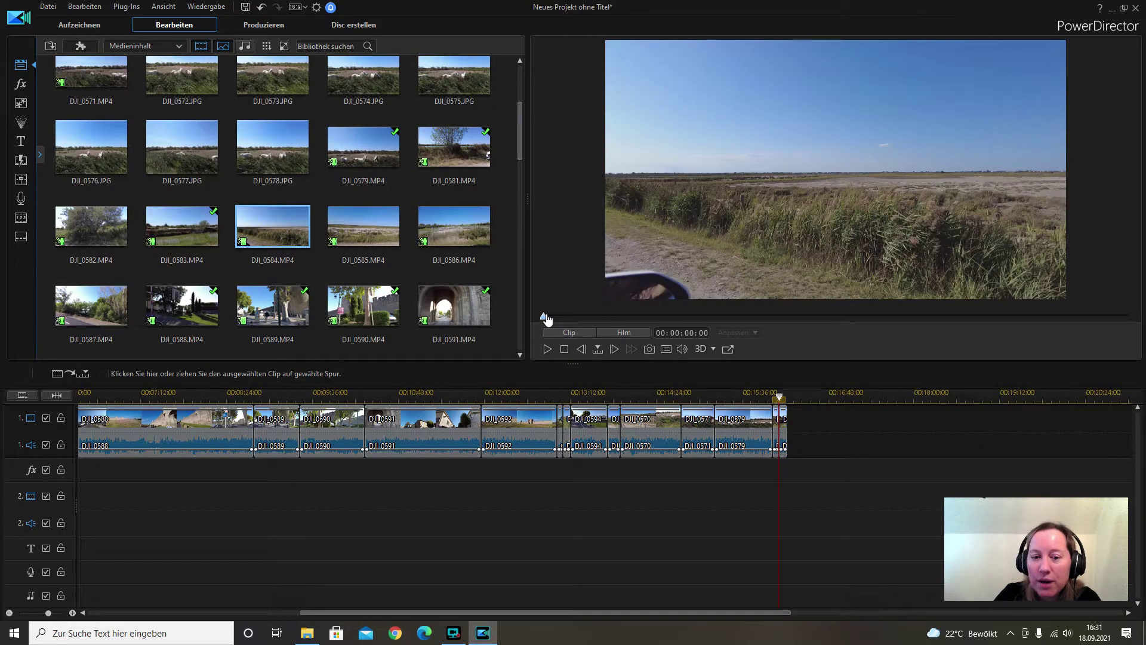
{"action": "left_click_drag", "start_coordinate": [547, 319], "coordinate": [730, 322]}
{"action": "left_click", "coordinate": [380, 226]}
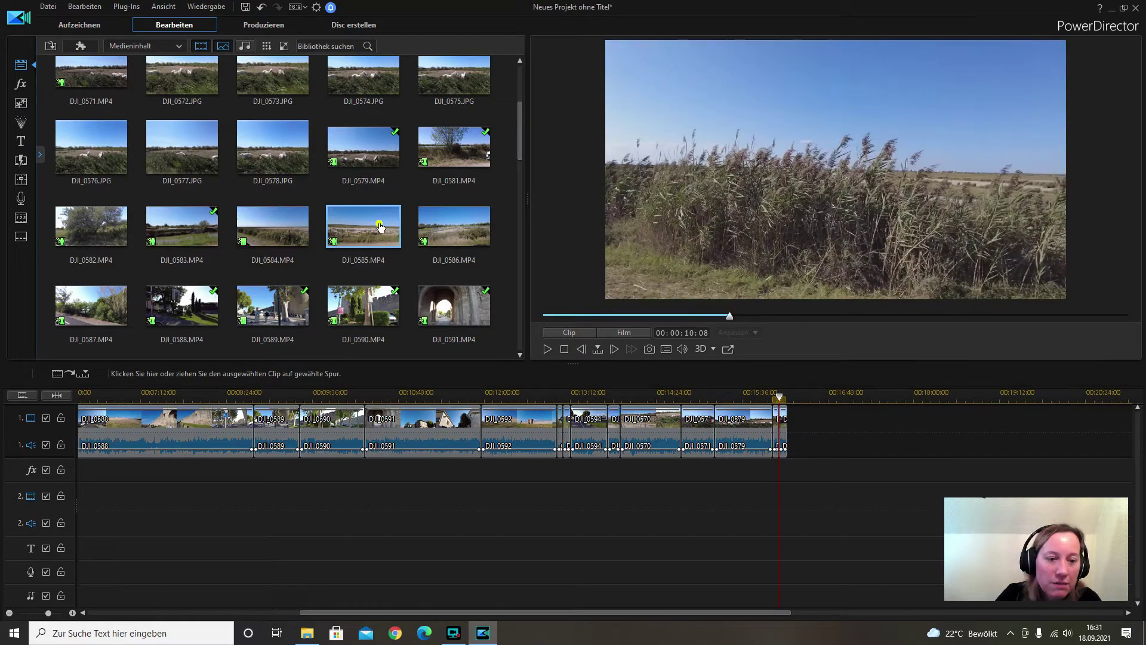
{"action": "left_click_drag", "start_coordinate": [545, 322], "coordinate": [666, 322]}
{"action": "left_click", "coordinate": [423, 236]}
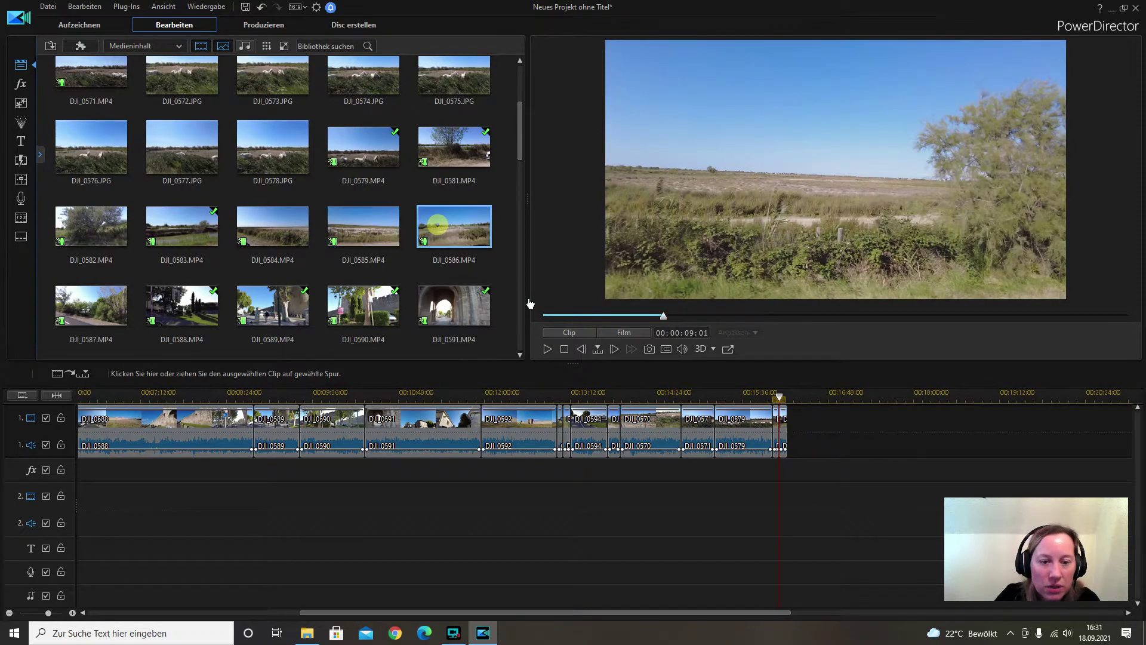
{"action": "left_click_drag", "start_coordinate": [548, 321], "coordinate": [701, 327]}
{"action": "left_click_drag", "start_coordinate": [474, 241], "coordinate": [789, 418]}
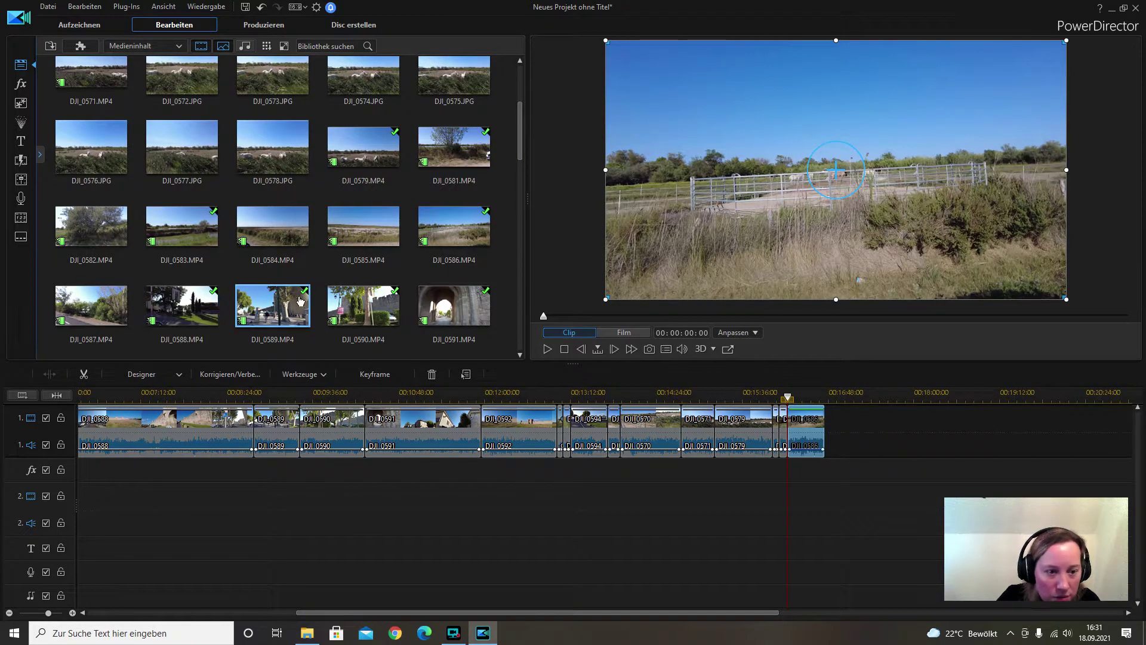
Insert the C0604 horse-riding clip between DJI_0579 and DJI_0581 on track 1, shifting all following clips, and scrub through it
{"action": "scroll", "coordinate": [304, 252], "scroll_direction": "up", "scroll_amount": 2}
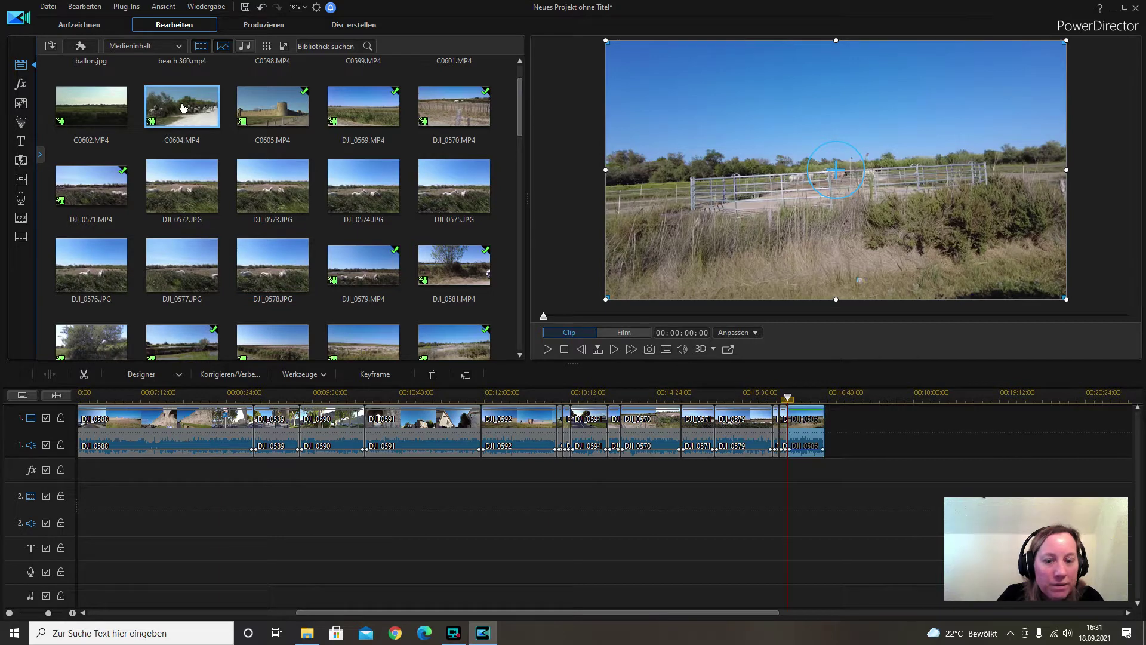
{"action": "left_click", "coordinate": [180, 107]}
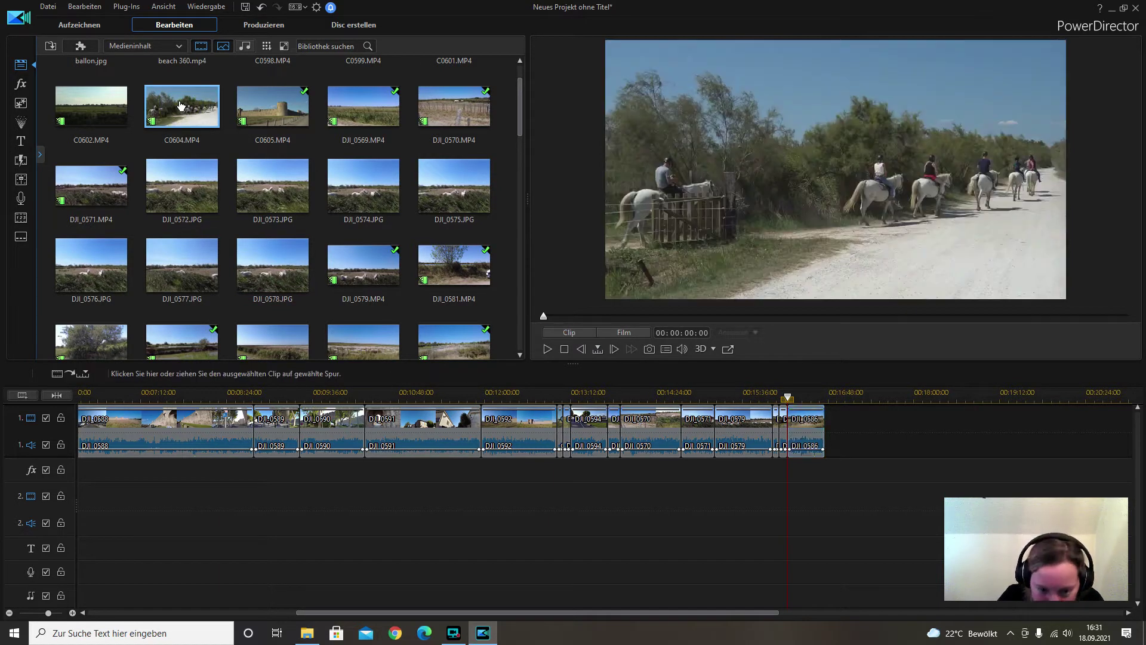
{"action": "left_click_drag", "start_coordinate": [180, 106], "coordinate": [773, 440]}
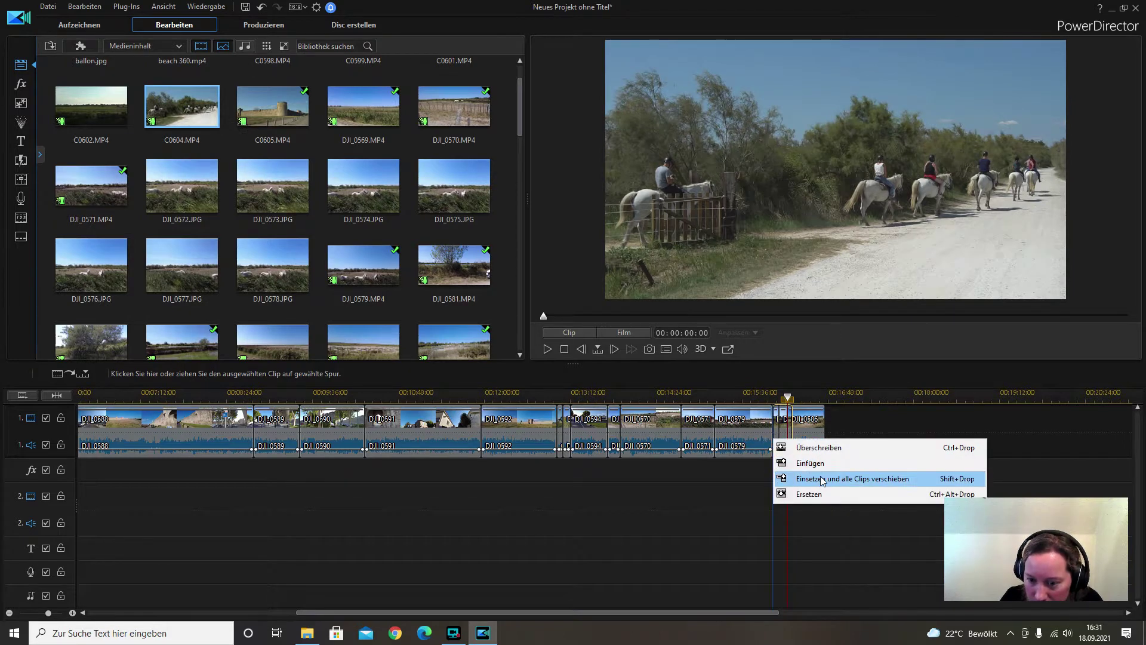
{"action": "left_click", "coordinate": [818, 475]}
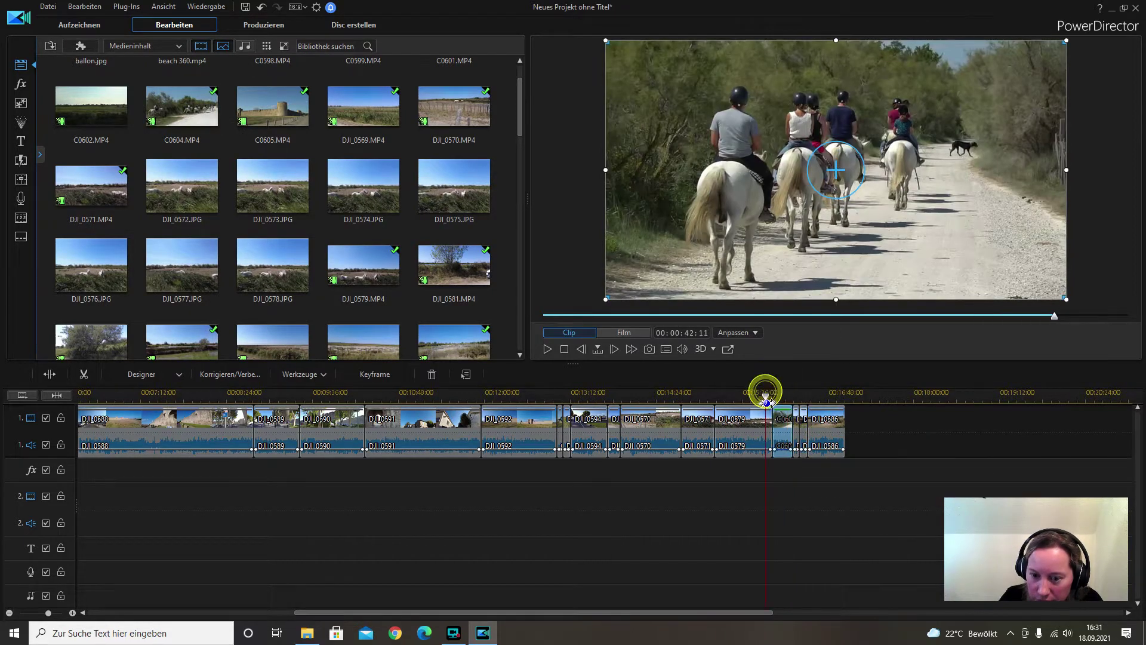
{"action": "left_click", "coordinate": [767, 397]}
{"action": "left_click_drag", "start_coordinate": [769, 400], "coordinate": [783, 403]}
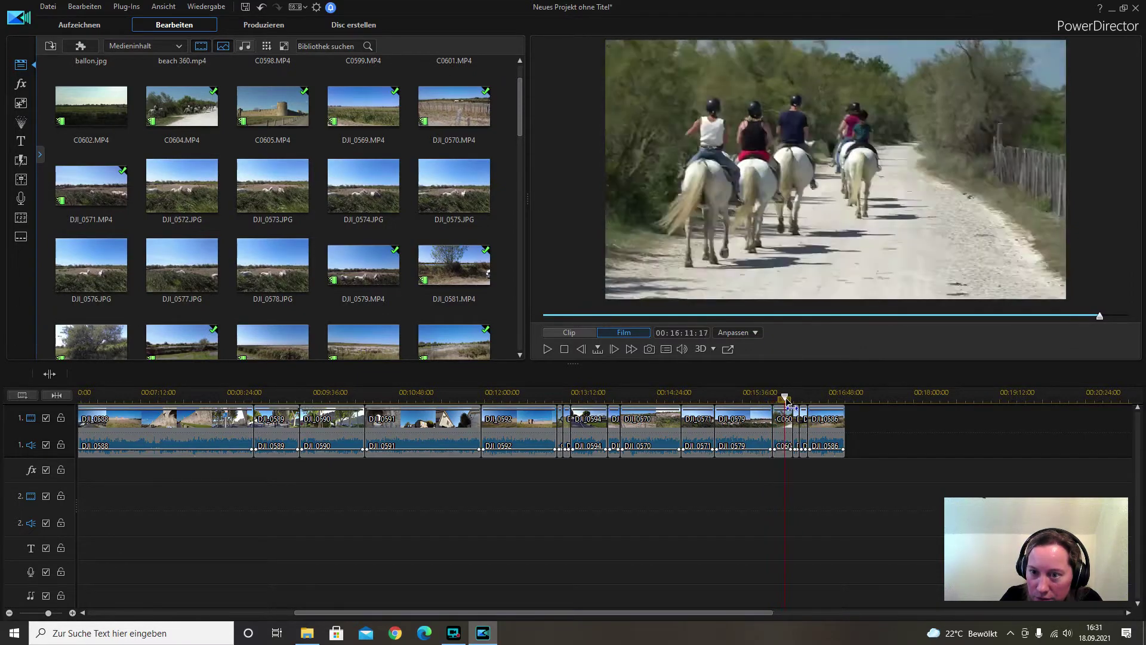
{"action": "left_click", "coordinate": [788, 421]}
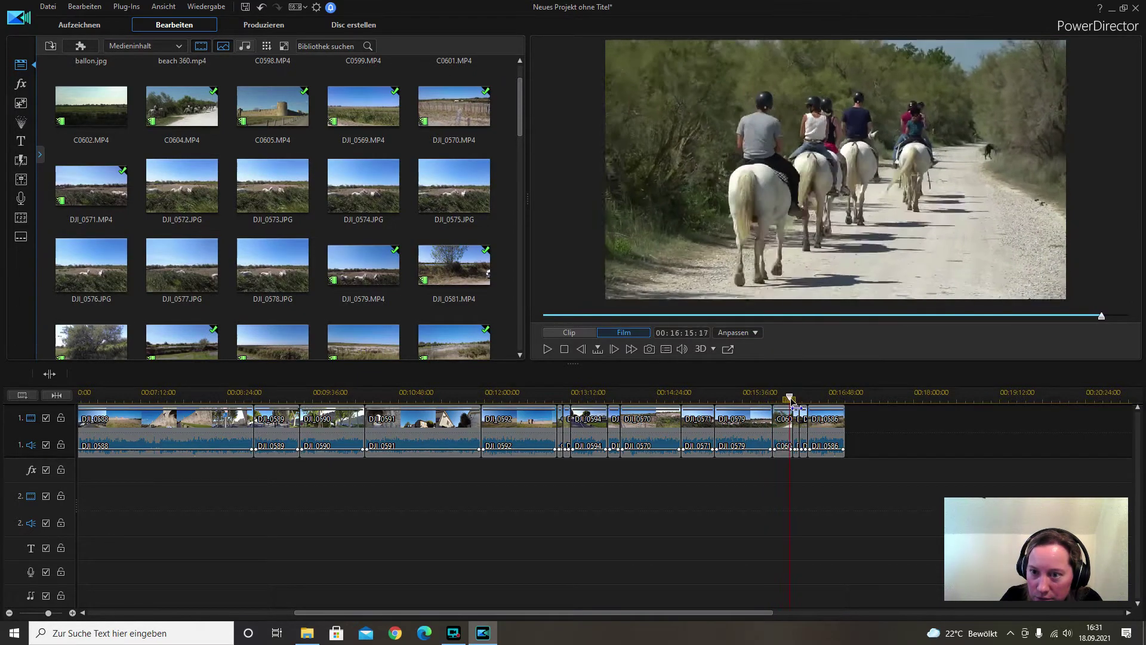
Append the C0602 clip behind DJI_0586 at the end of track 1 and play it back
{"action": "left_click", "coordinate": [105, 107]}
{"action": "left_click_drag", "start_coordinate": [104, 107], "coordinate": [852, 425]}
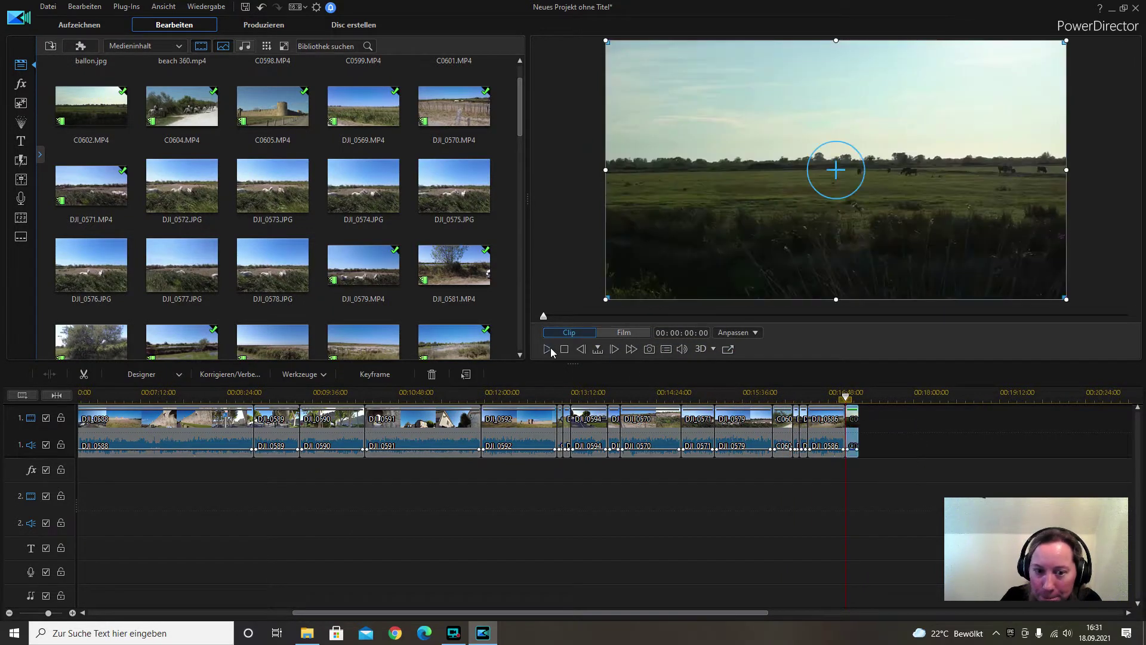
{"action": "left_click", "coordinate": [547, 349]}
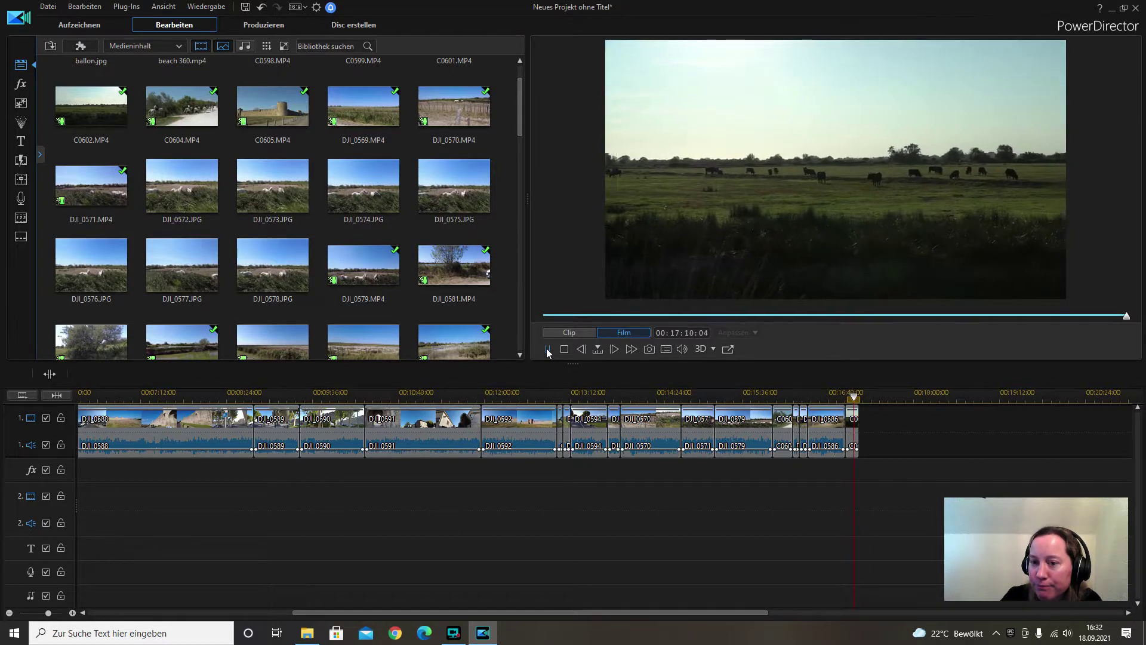
{"action": "left_click", "coordinate": [548, 351]}
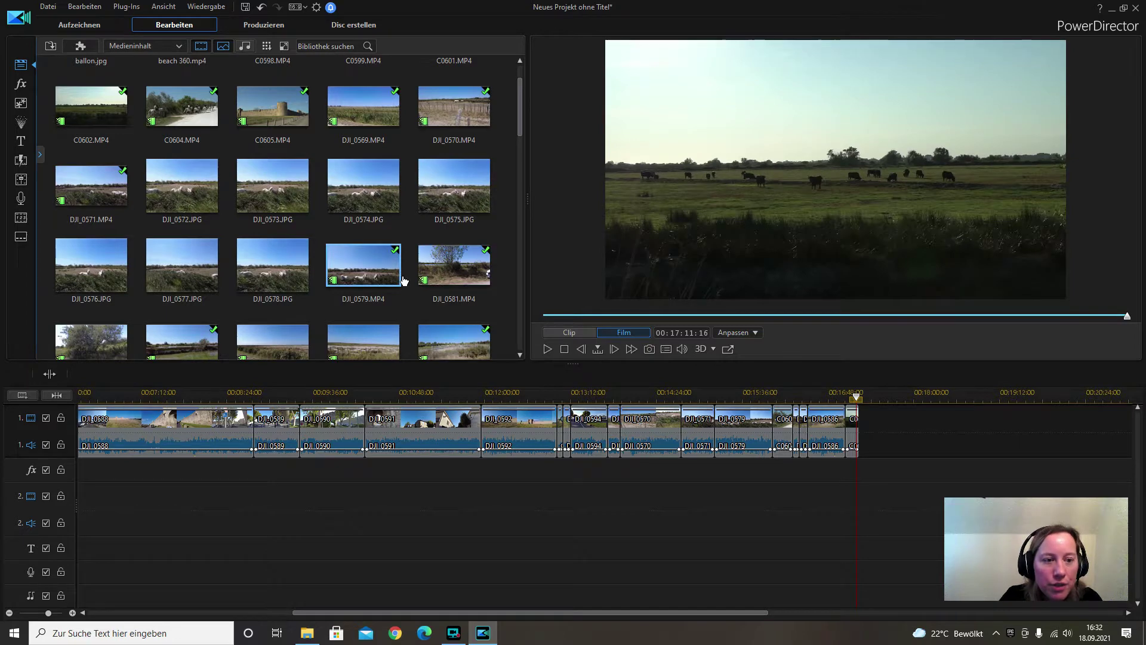
{"action": "scroll", "coordinate": [403, 280], "scroll_direction": "up", "scroll_amount": 1}
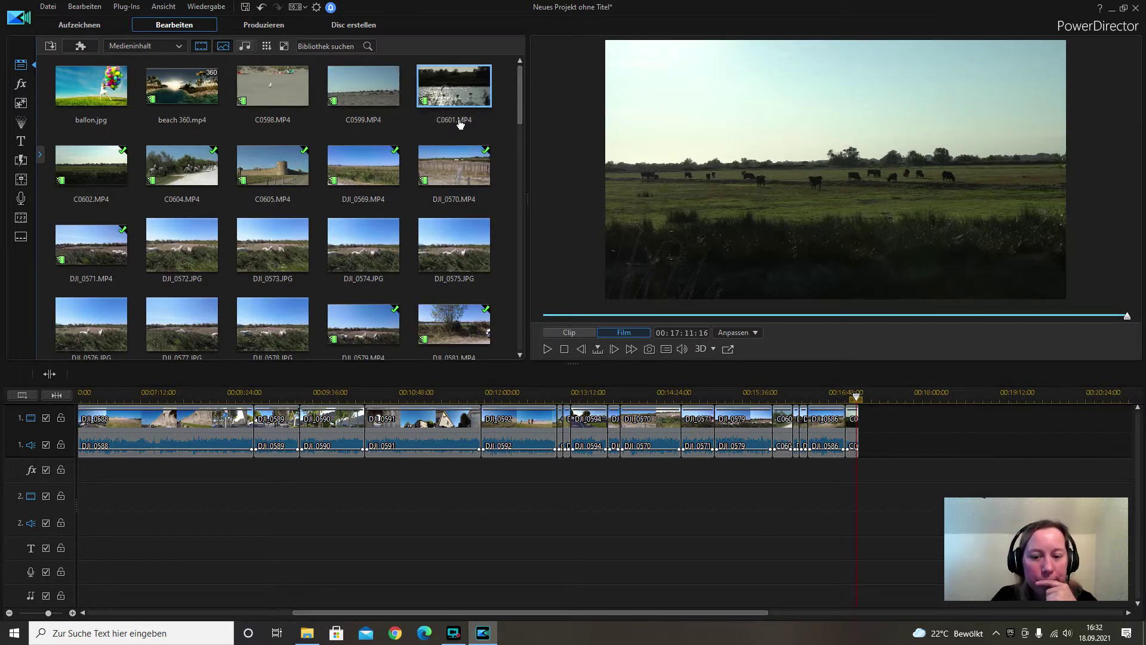
Append the C0601 flamingo clip behind C0602 at the end of track 1 and play back its beginning
{"action": "left_click_drag", "start_coordinate": [459, 123], "coordinate": [860, 421]}
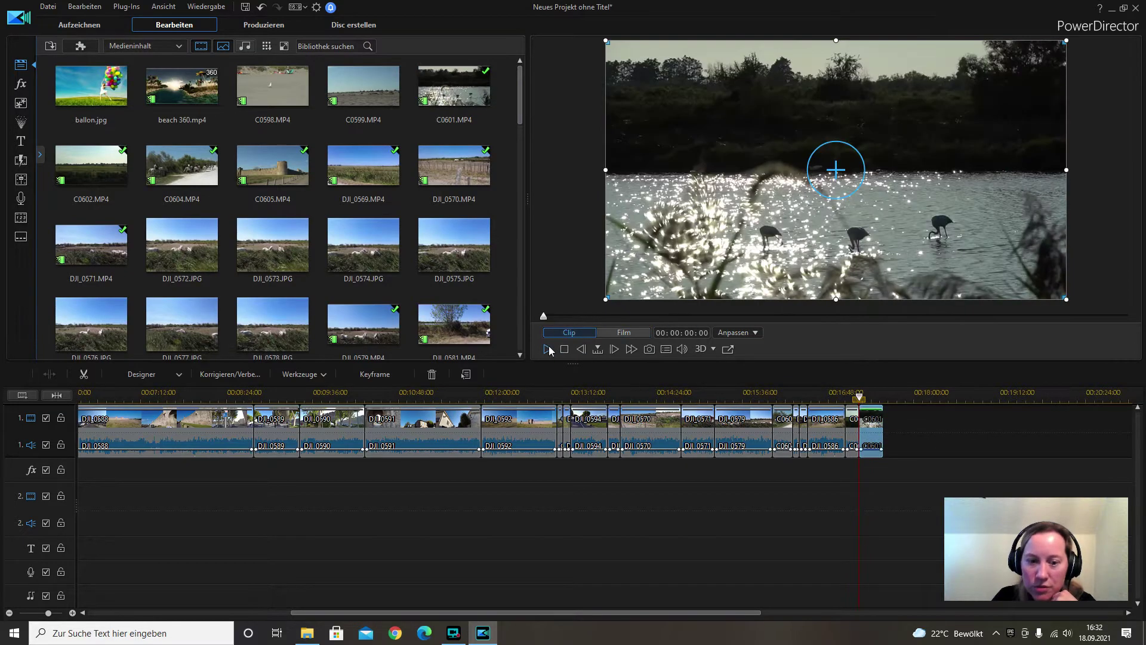
{"action": "left_click", "coordinate": [548, 349]}
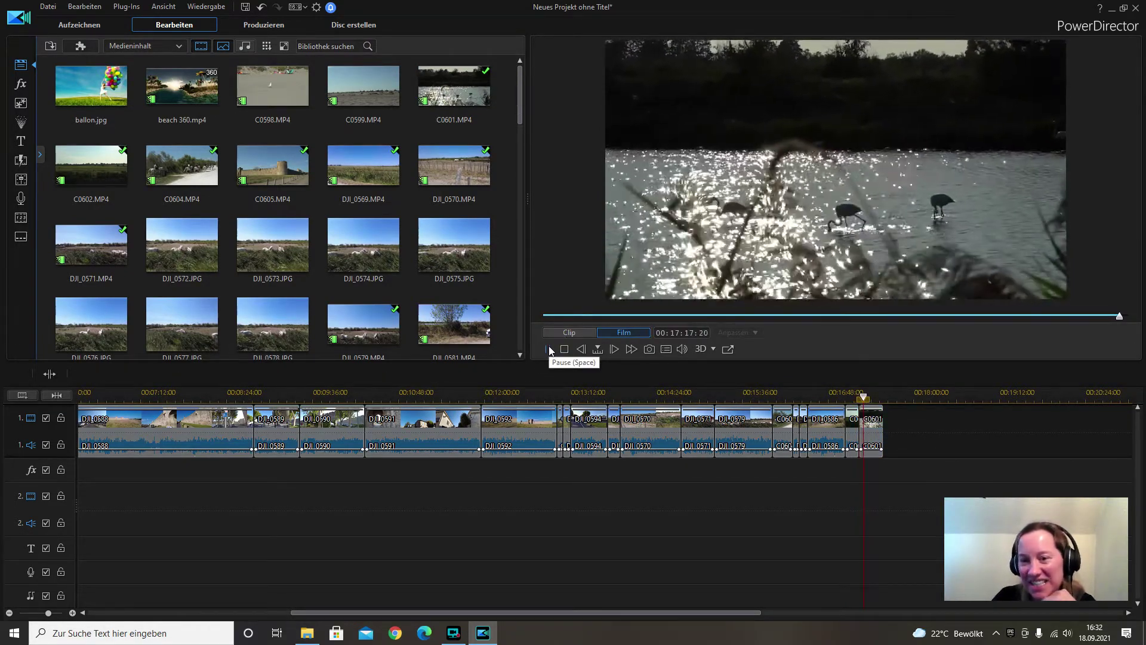
{"action": "left_click", "coordinate": [548, 349]}
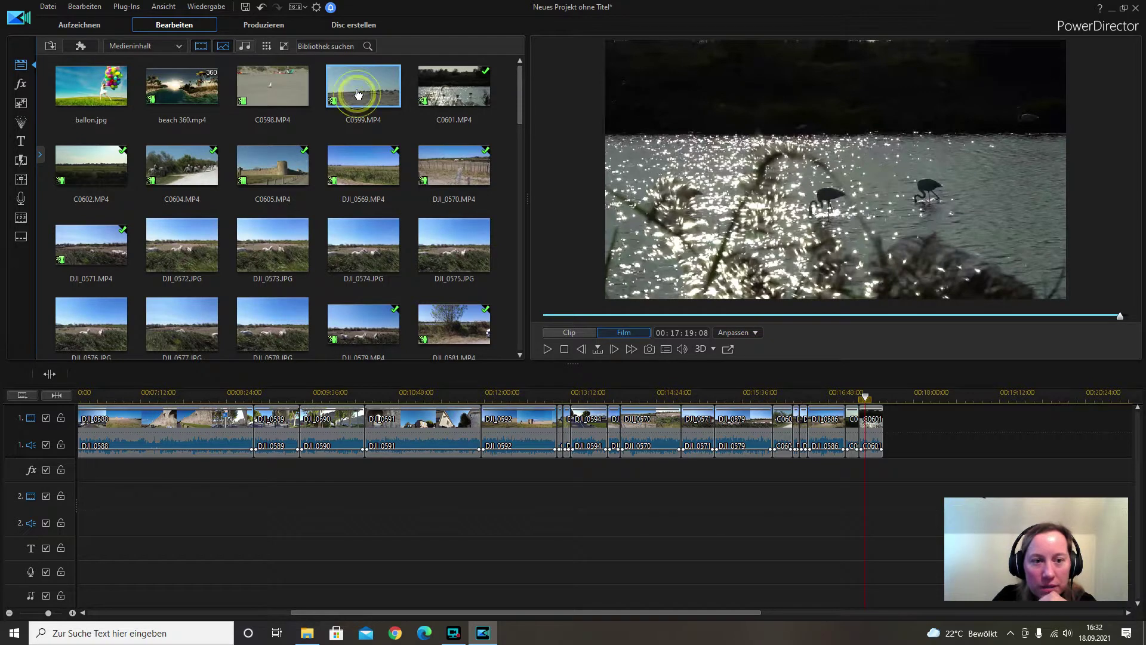
Append the C0599 clip behind C0601 on track 1, and add C0598 behind it but delete C0598 again
{"action": "left_click_drag", "start_coordinate": [358, 98], "coordinate": [884, 426]}
{"action": "left_click_drag", "start_coordinate": [272, 98], "coordinate": [907, 434]}
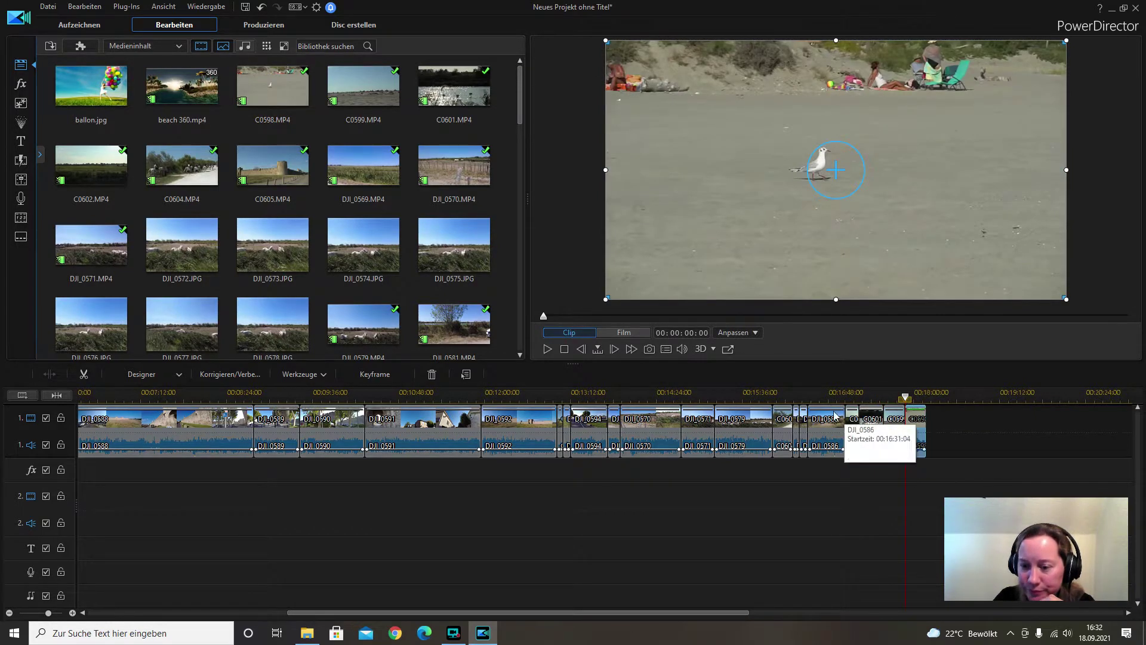
{"action": "left_click", "coordinate": [431, 374]}
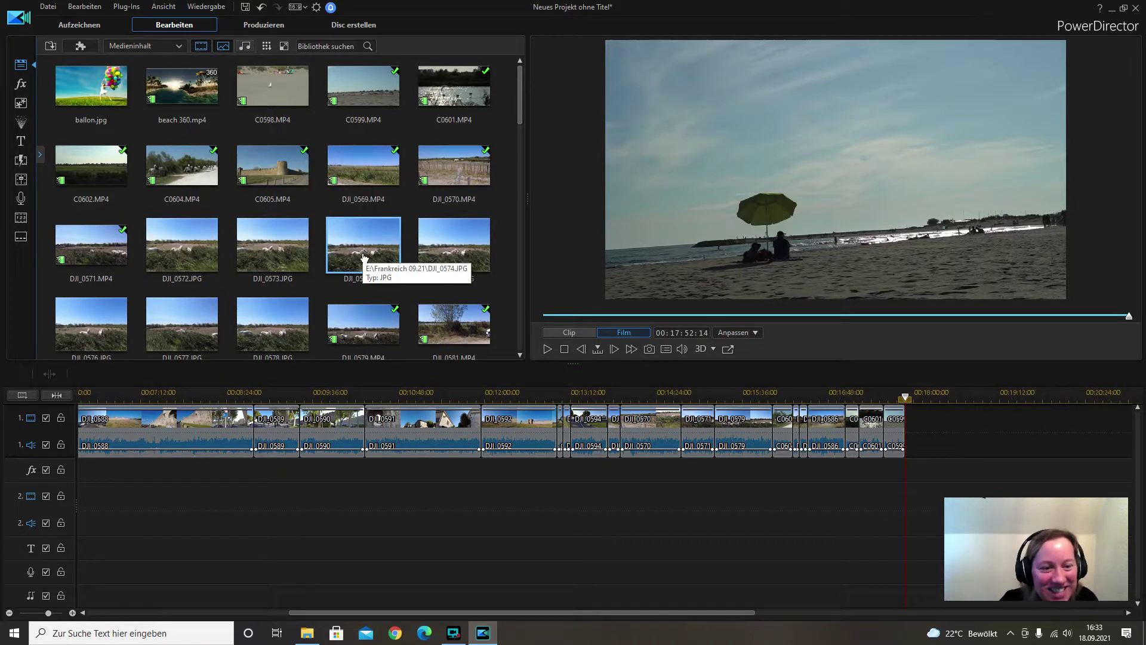
Split the C0599 clip at 00:17:43:19 on track 1 and delete its rear part
{"action": "scroll", "coordinate": [364, 258], "scroll_direction": "down", "scroll_amount": 2}
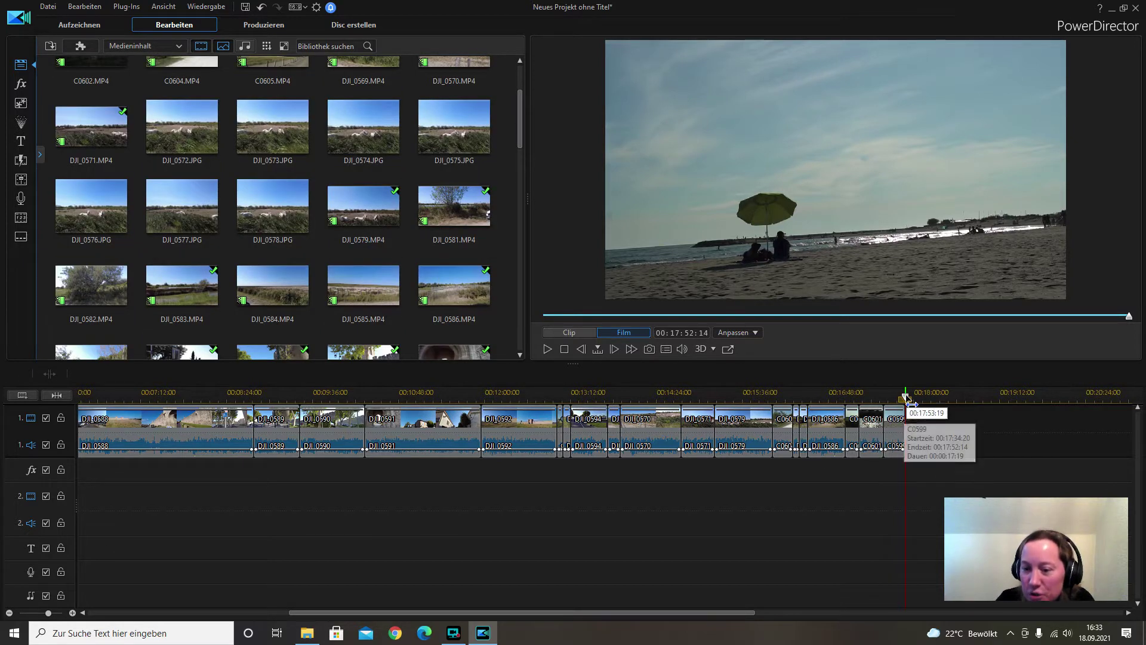
{"action": "left_click_drag", "start_coordinate": [905, 396], "coordinate": [896, 397]}
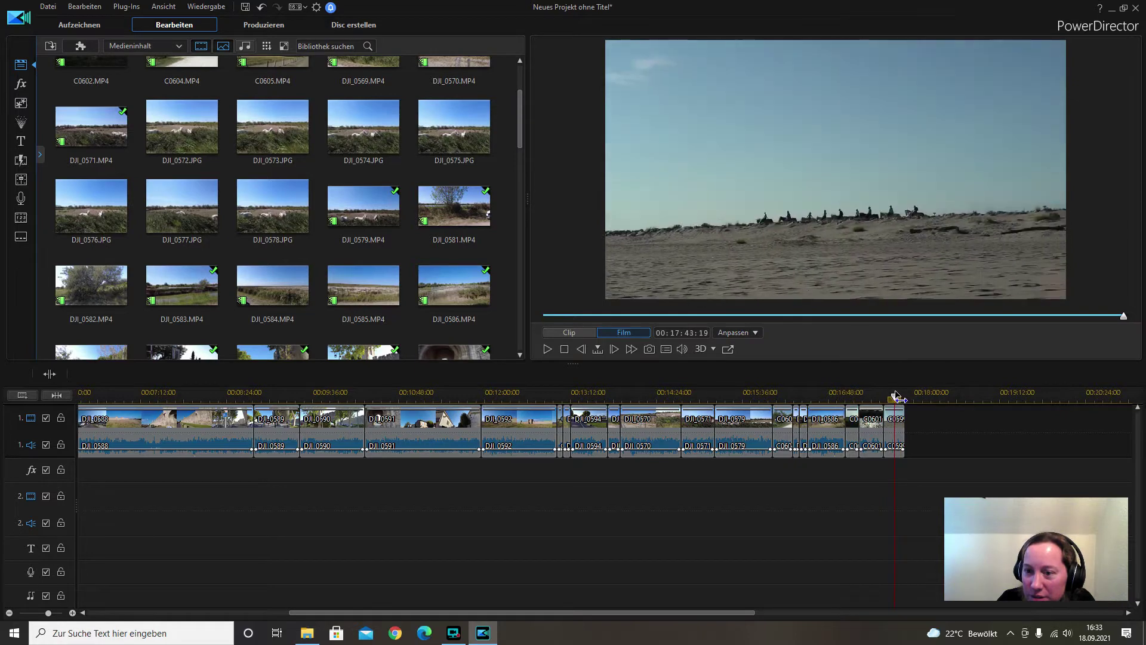
{"action": "right_click", "coordinate": [886, 441]}
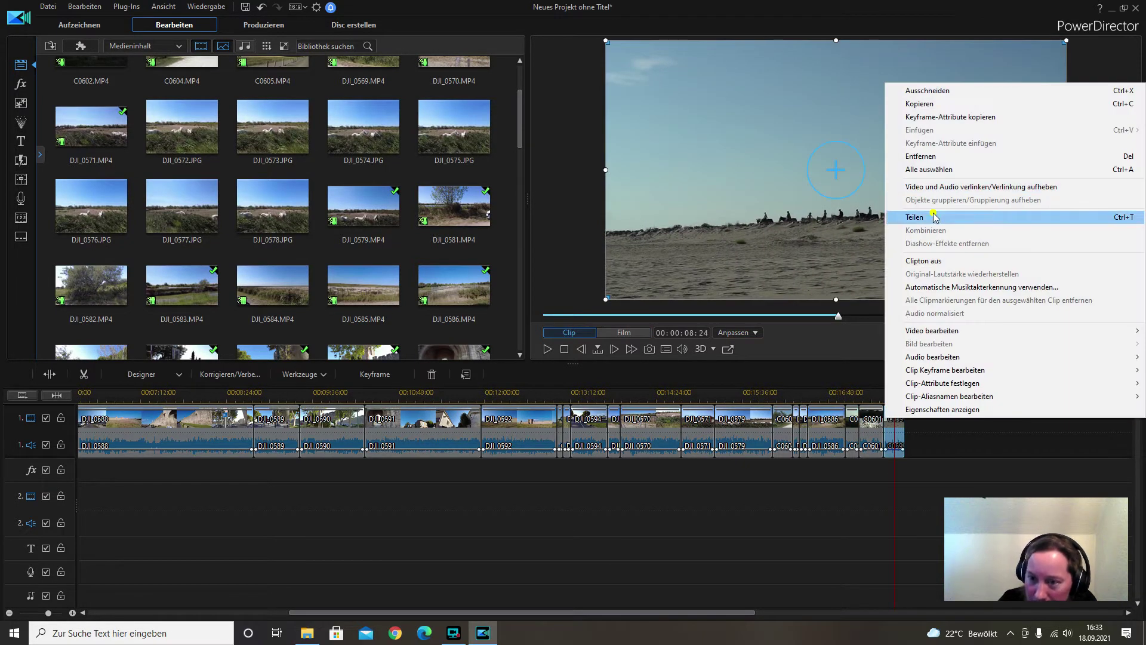
{"action": "left_click", "coordinate": [935, 217]}
{"action": "left_click", "coordinate": [433, 373]}
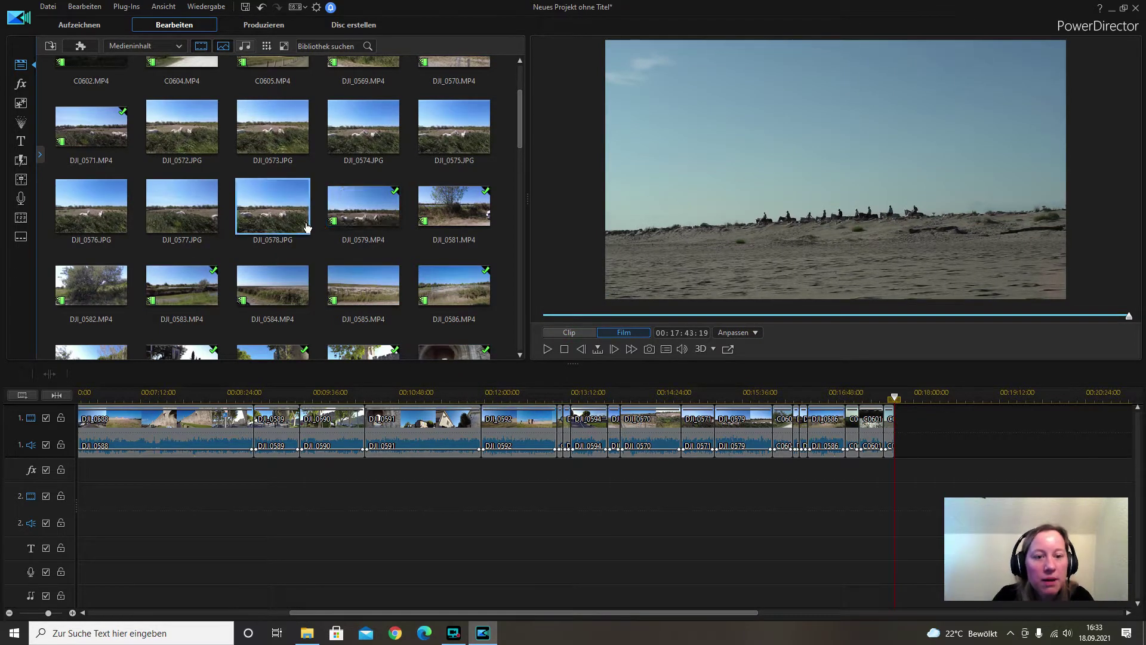
Append the photo series from DSC09290 onward behind C0599 on track 1, and insert DSC09189 and DSC09210 in front of it
{"action": "scroll", "coordinate": [409, 241], "scroll_direction": "down", "scroll_amount": 3}
{"action": "scroll", "coordinate": [409, 241], "scroll_direction": "down", "scroll_amount": 3}
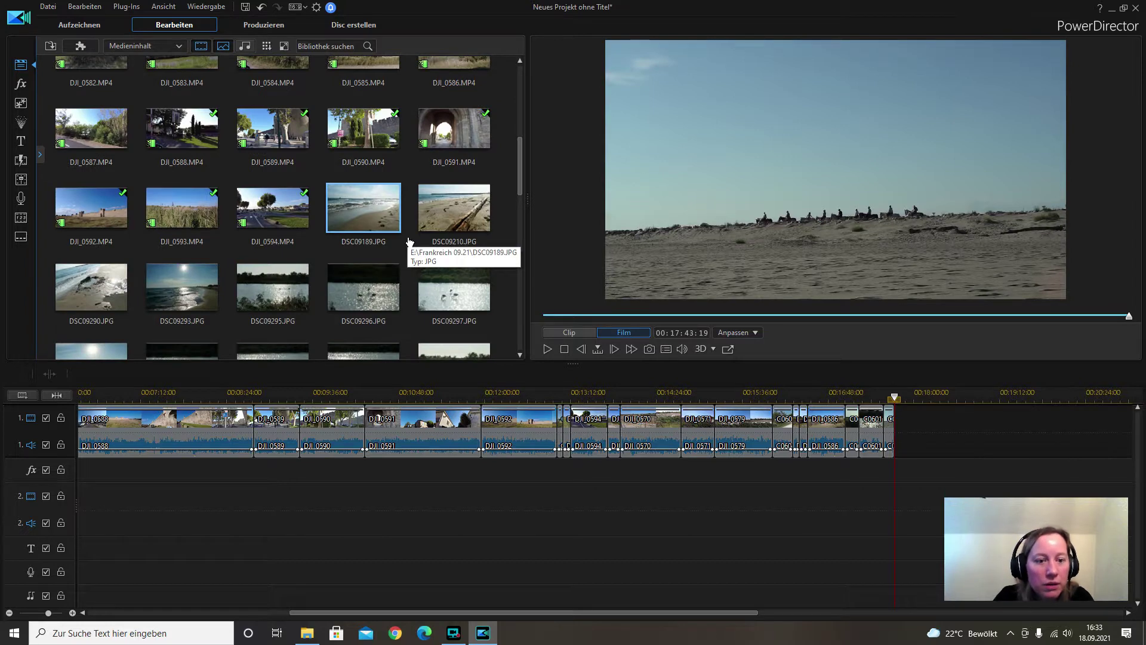
{"action": "scroll", "coordinate": [409, 242], "scroll_direction": "down", "scroll_amount": 3}
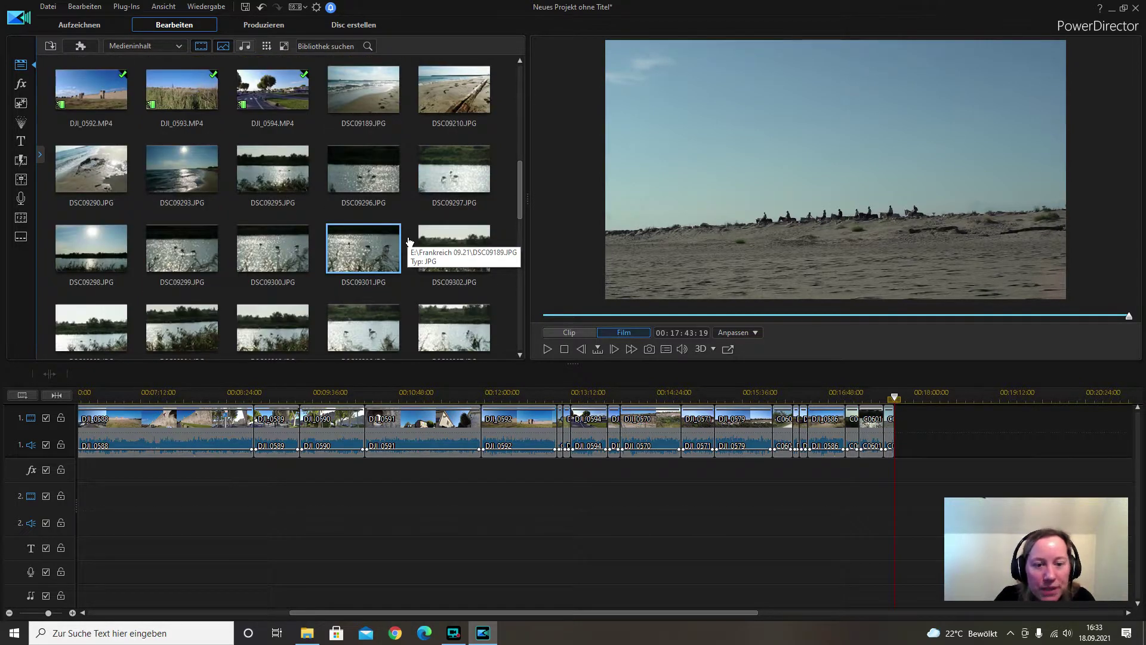
{"action": "scroll", "coordinate": [409, 241], "scroll_direction": "down", "scroll_amount": 10}
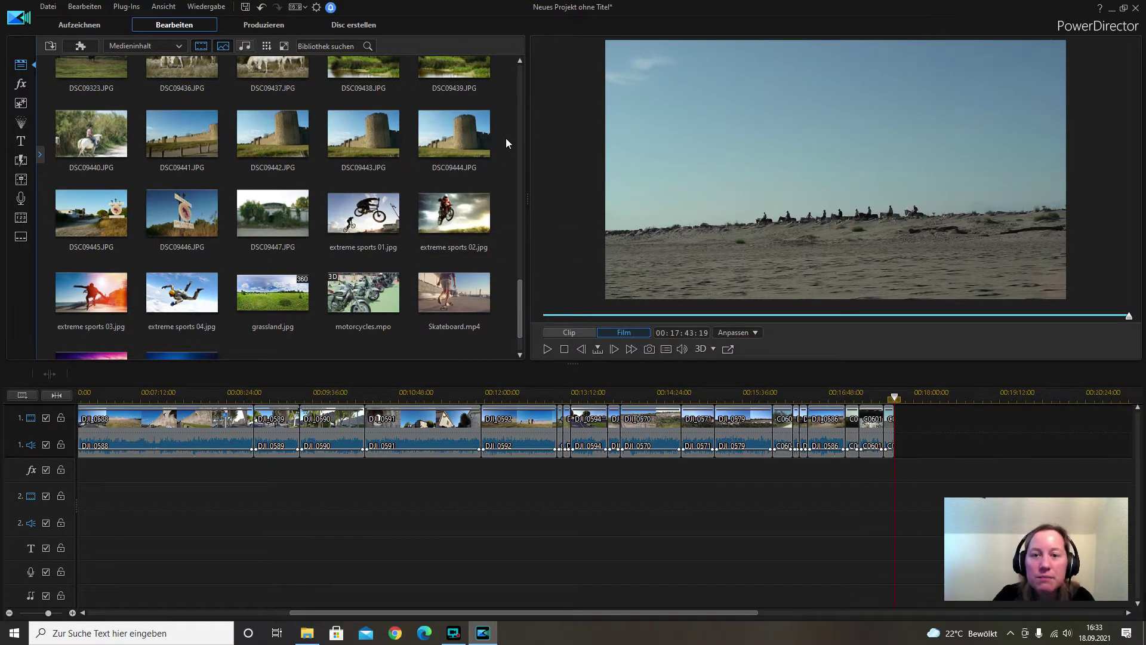
{"action": "left_click_drag", "start_coordinate": [506, 131], "coordinate": [899, 437]}
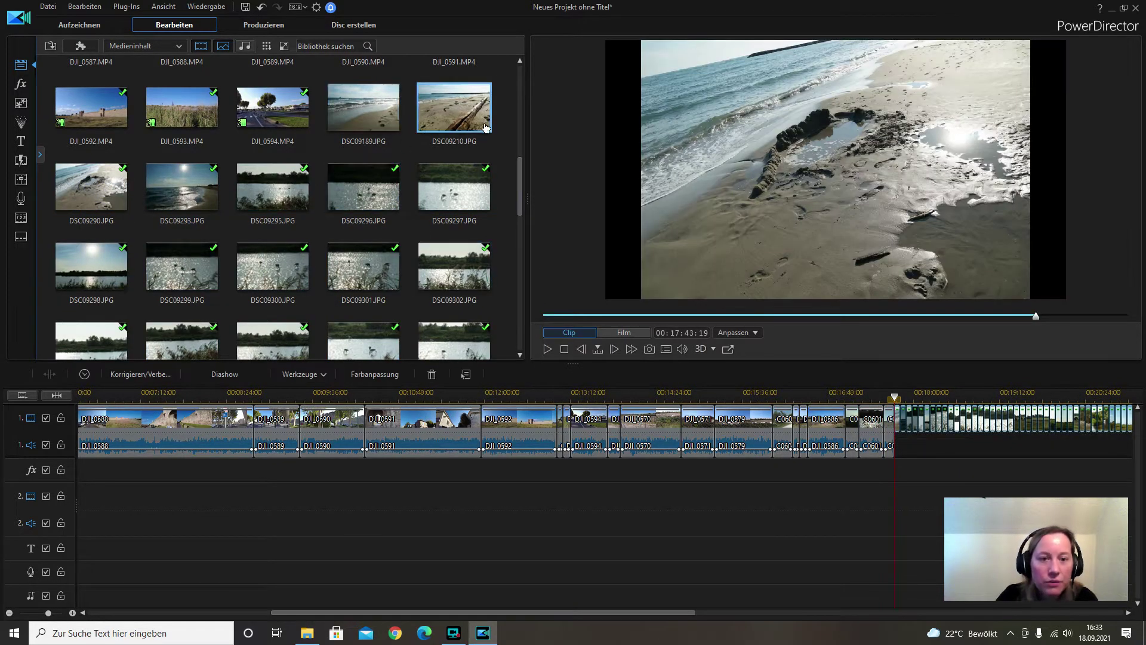
{"action": "left_click_drag", "start_coordinate": [500, 122], "coordinate": [819, 389]}
{"action": "left_click_drag", "start_coordinate": [906, 435], "coordinate": [934, 473]}
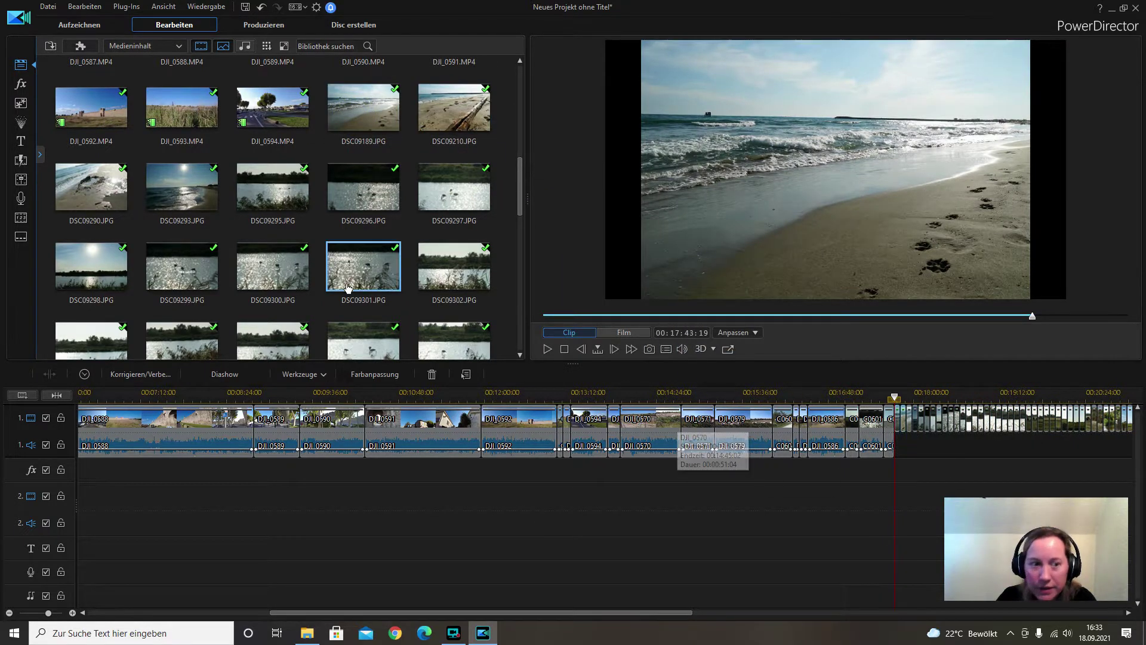
{"action": "scroll", "coordinate": [358, 160], "scroll_direction": "up", "scroll_amount": 2}
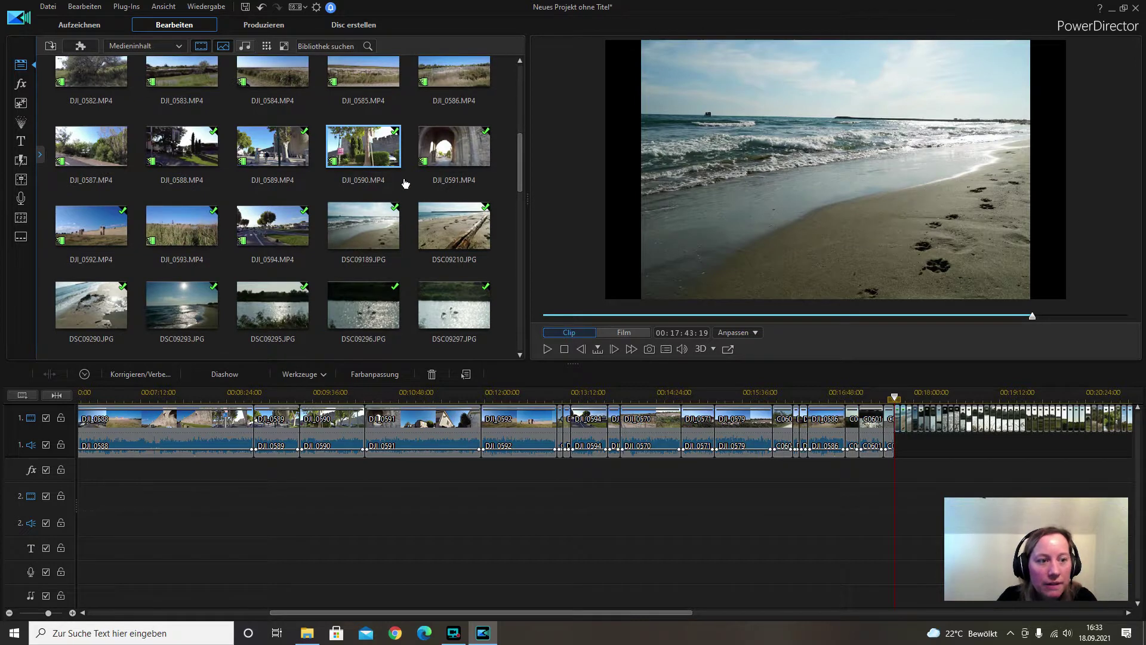
{"action": "scroll", "coordinate": [404, 183], "scroll_direction": "up", "scroll_amount": 2}
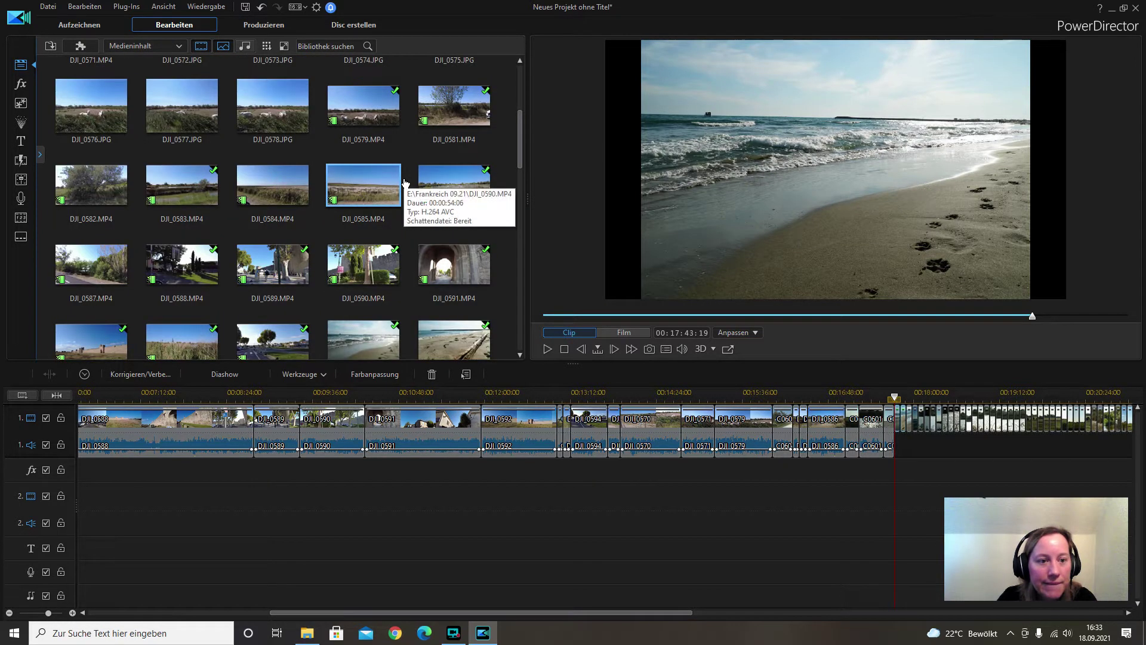
{"action": "left_click", "coordinate": [303, 143]}
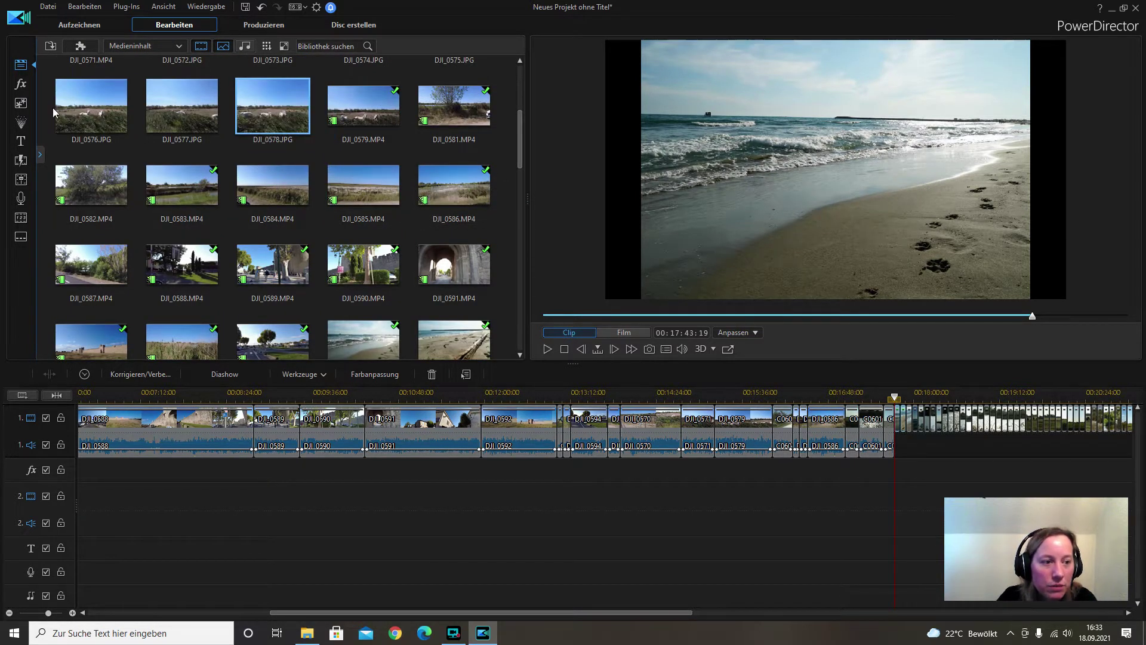
{"action": "left_click", "coordinate": [89, 107]}
{"action": "left_click", "coordinate": [302, 128], "text": "ctrl"}
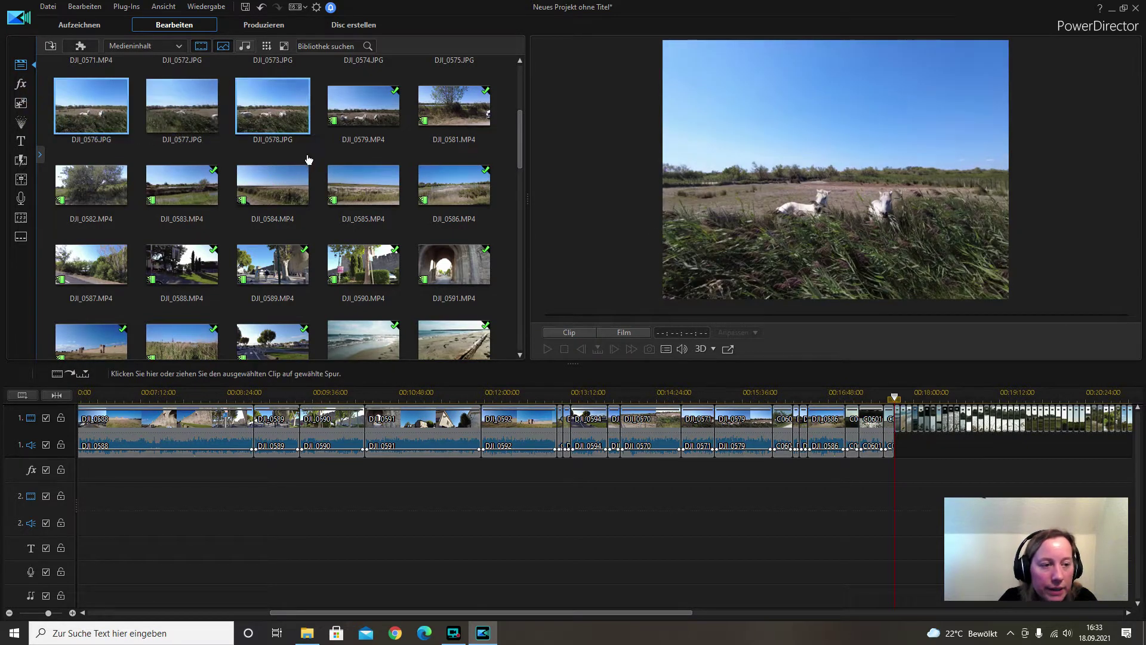
{"action": "scroll", "coordinate": [309, 159], "scroll_direction": "up", "scroll_amount": 2}
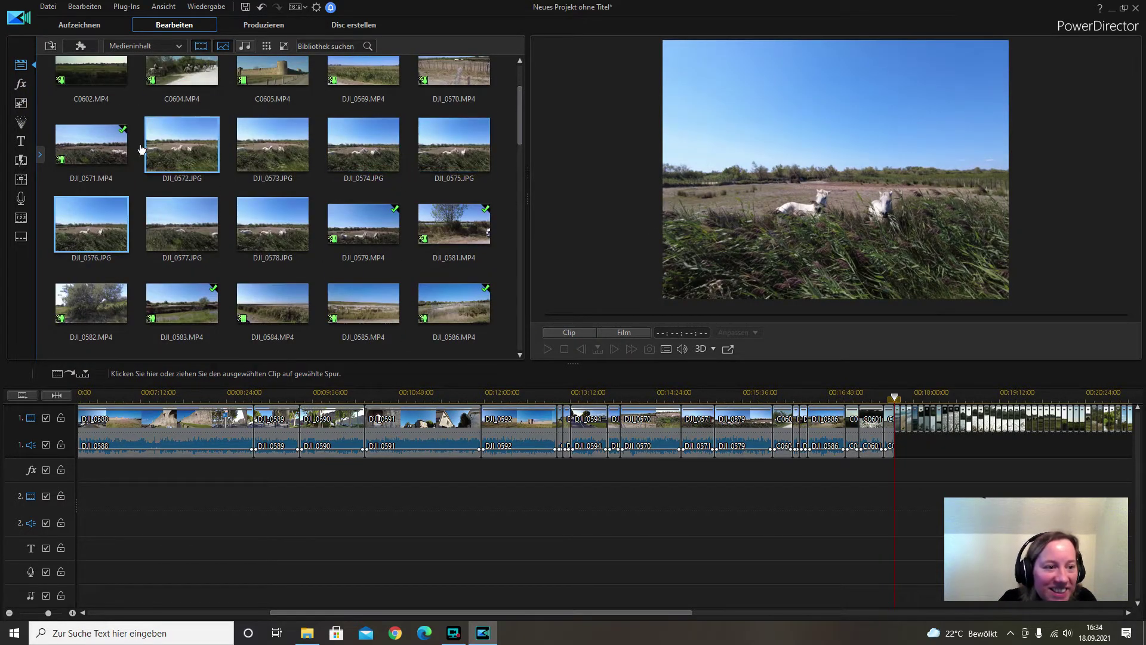
{"action": "left_click", "coordinate": [506, 141]}
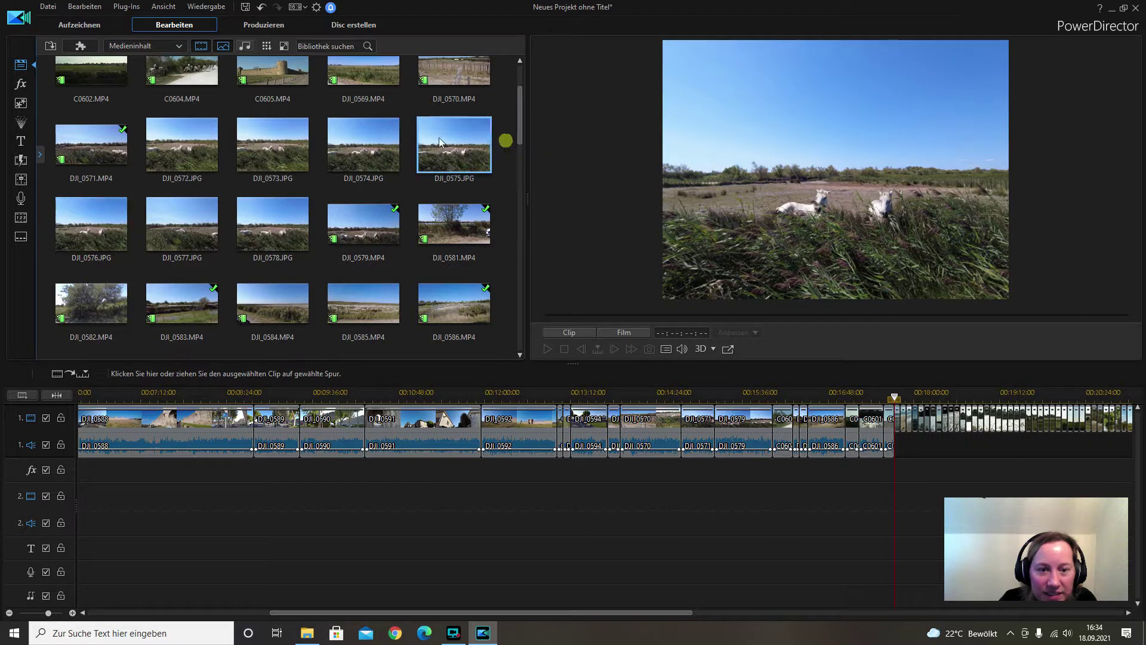
{"action": "left_click_drag", "start_coordinate": [439, 142], "coordinate": [895, 478]}
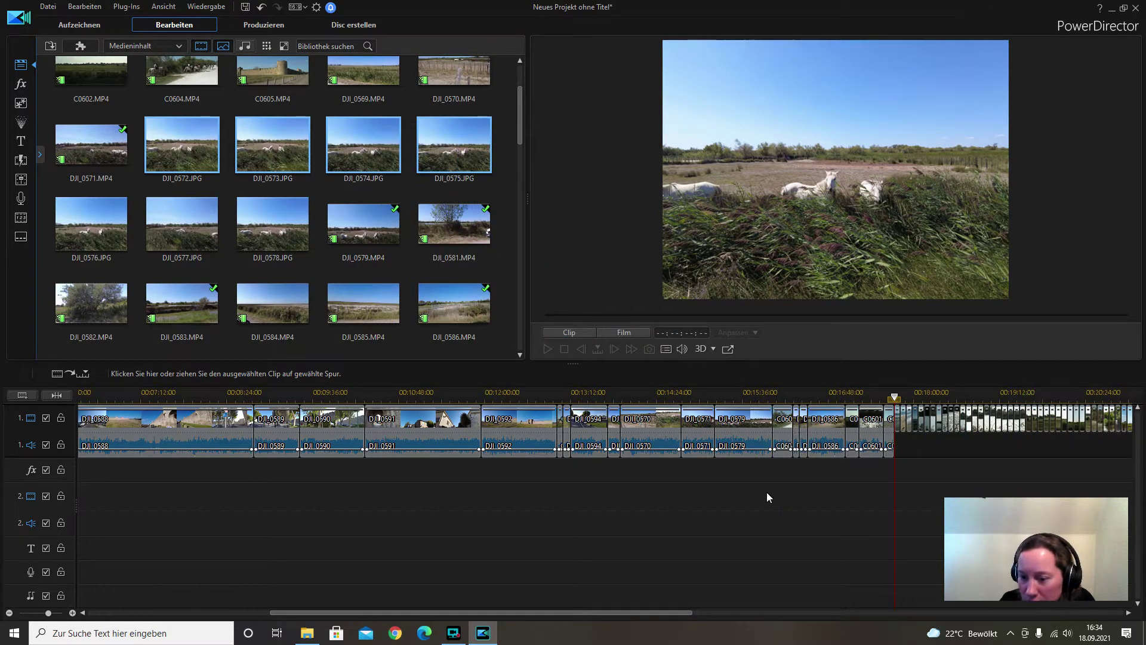
Insert photos DJI_0572 to DJI_0575 behind the grazing white horses photo at 00:20:36:09 on track 1, shifting all following clips
{"action": "left_click_drag", "start_coordinate": [675, 609], "coordinate": [771, 609]}
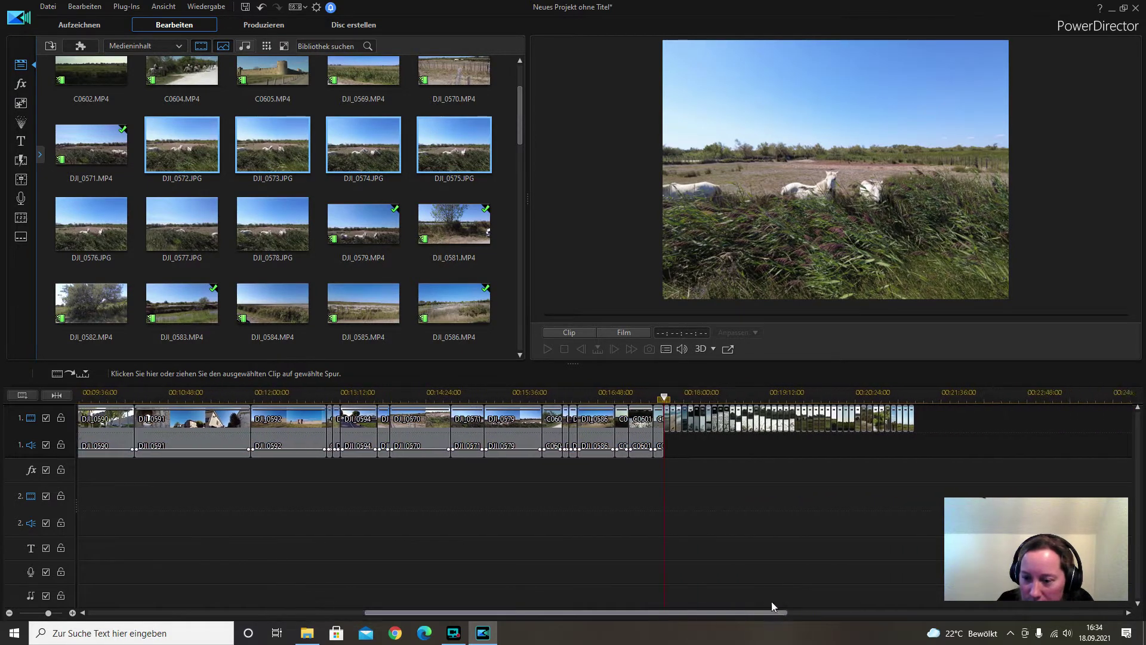
{"action": "left_click", "coordinate": [787, 397]}
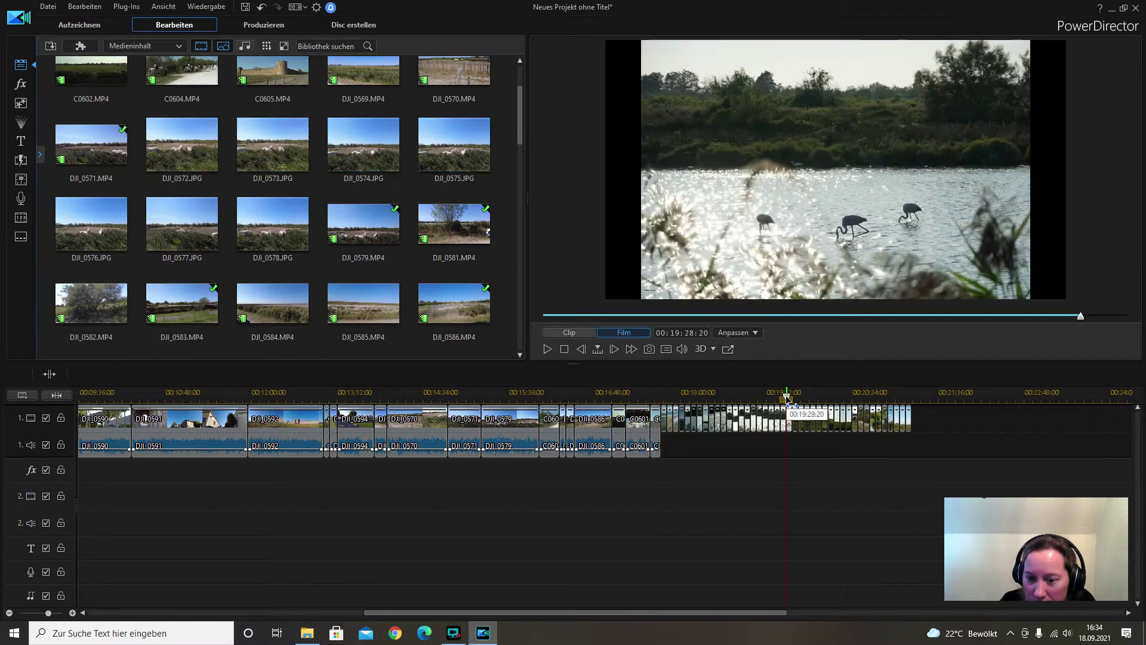
{"action": "left_click_drag", "start_coordinate": [794, 401], "coordinate": [869, 413]}
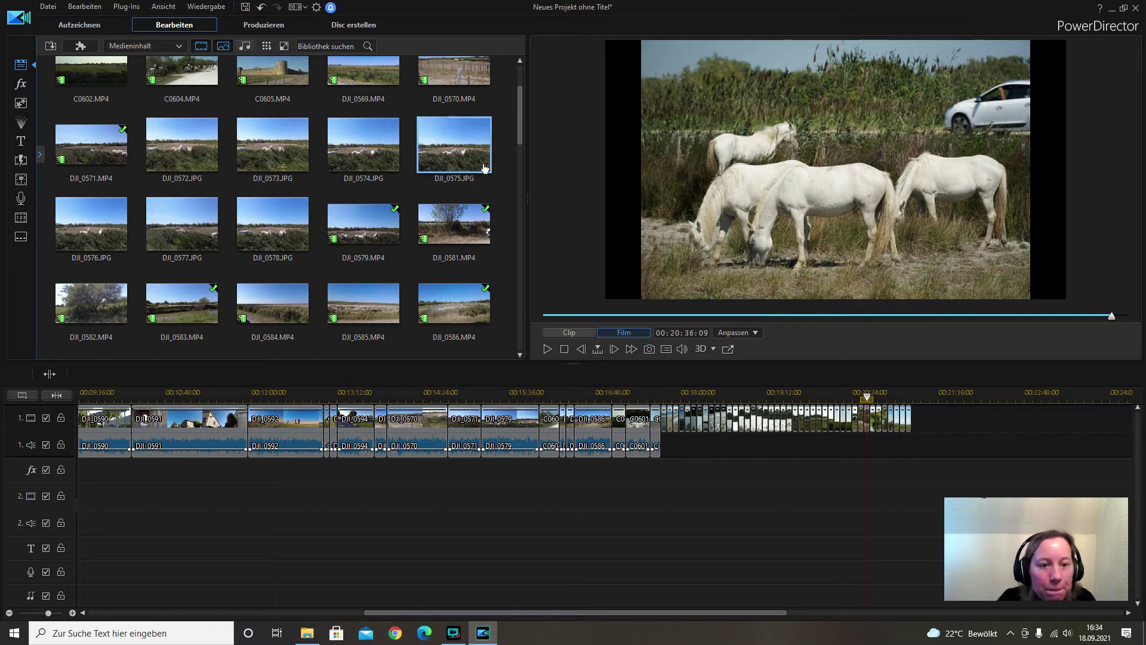
{"action": "left_click_drag", "start_coordinate": [503, 154], "coordinate": [870, 425]}
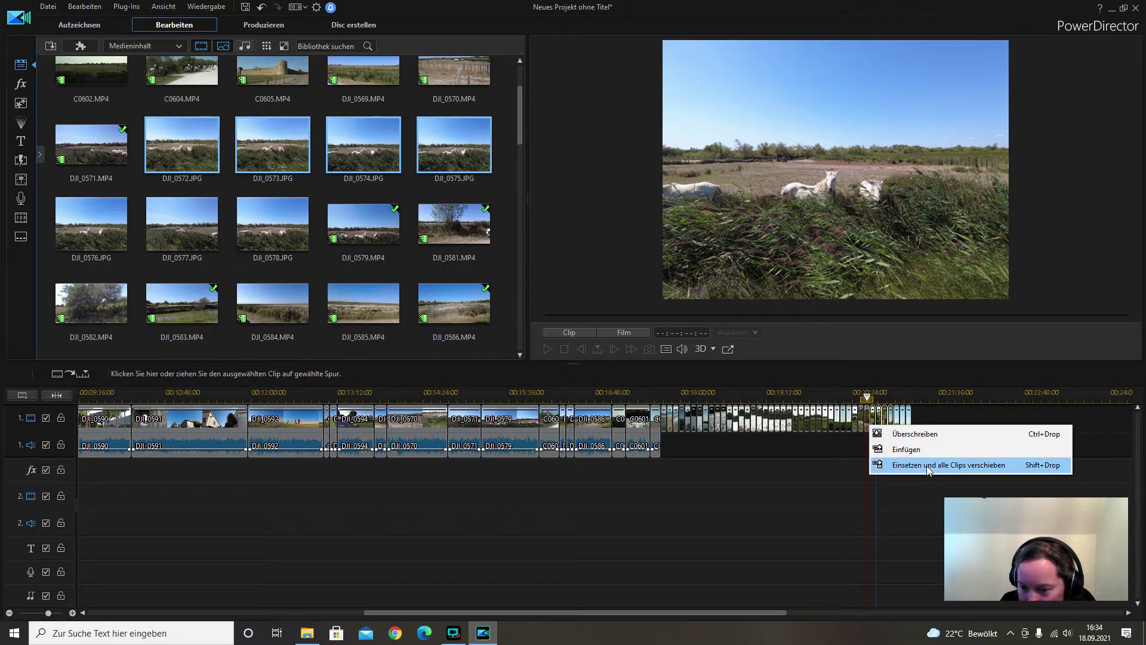
{"action": "left_click", "coordinate": [928, 465]}
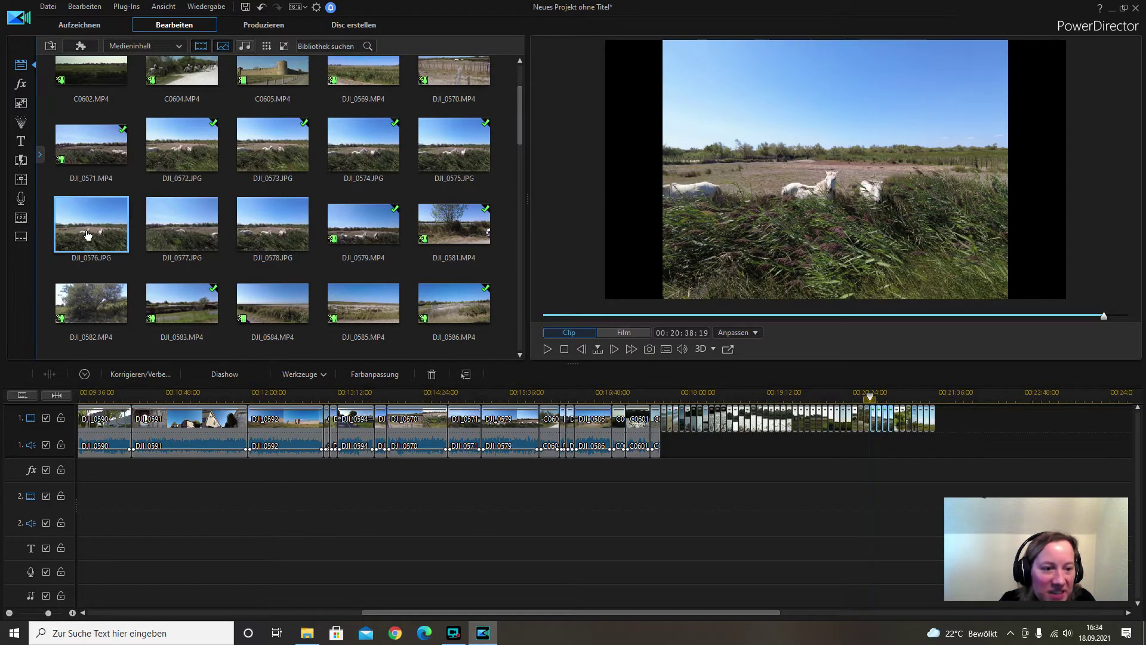
Insert photos DJI_0576, DJI_0577 and DJI_0578 one by one beside the other DJI horse photos on track 1, shifting all following clips
{"action": "left_click_drag", "start_coordinate": [311, 246], "coordinate": [311, 250]}
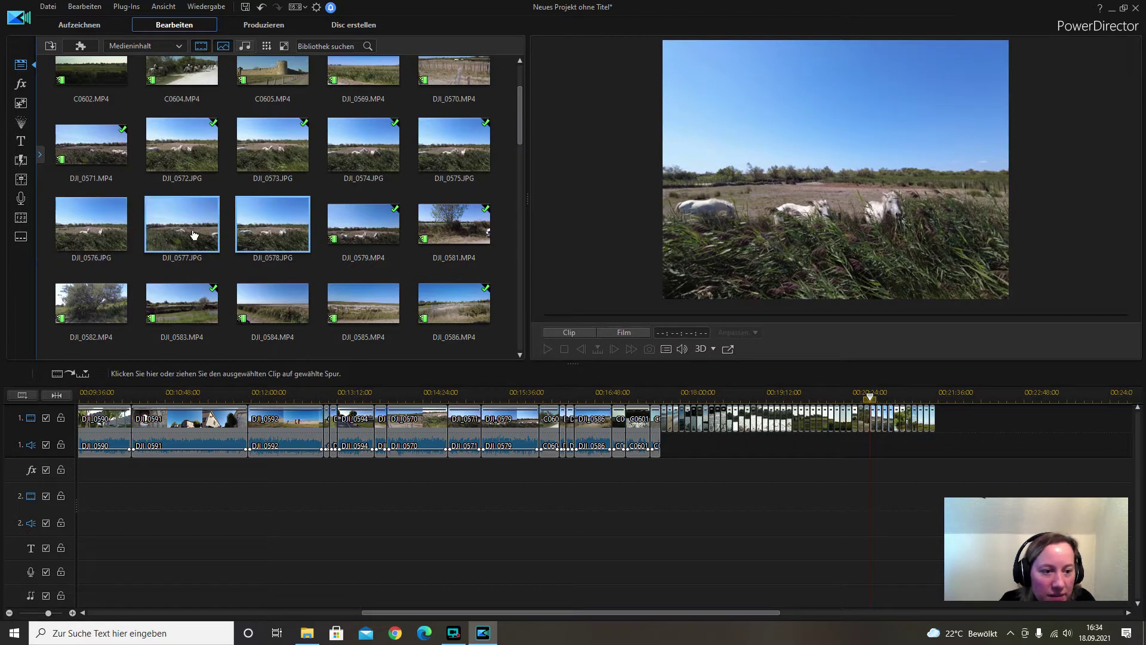
{"action": "left_click_drag", "start_coordinate": [96, 231], "coordinate": [869, 424]}
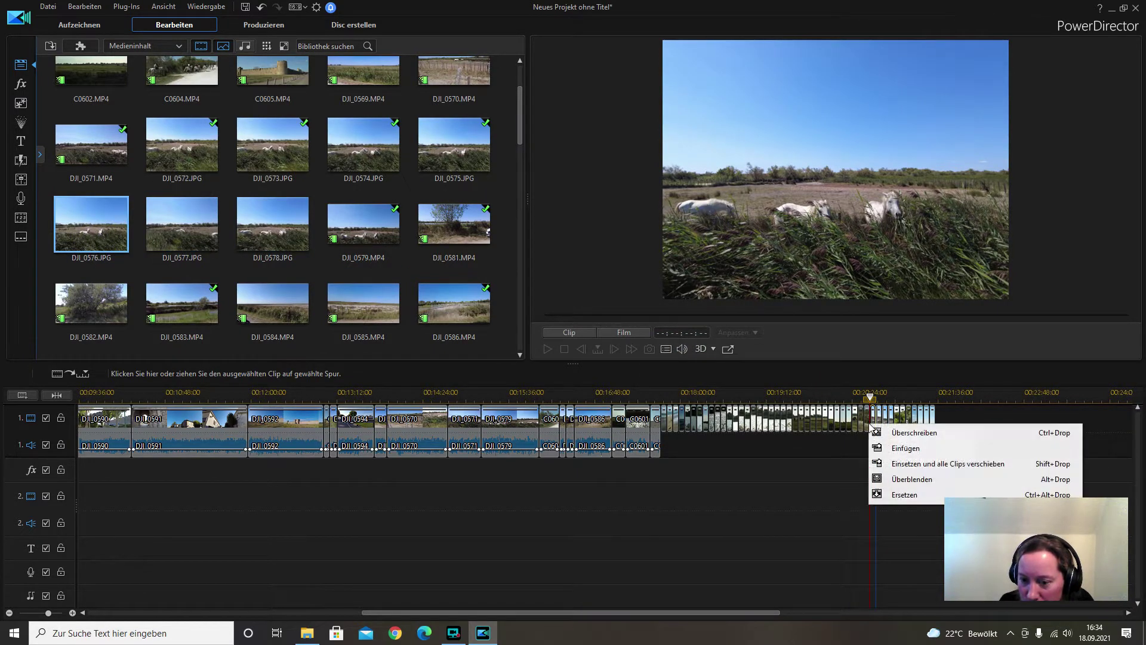
{"action": "left_click", "coordinate": [901, 464]}
{"action": "left_click_drag", "start_coordinate": [197, 230], "coordinate": [872, 414]}
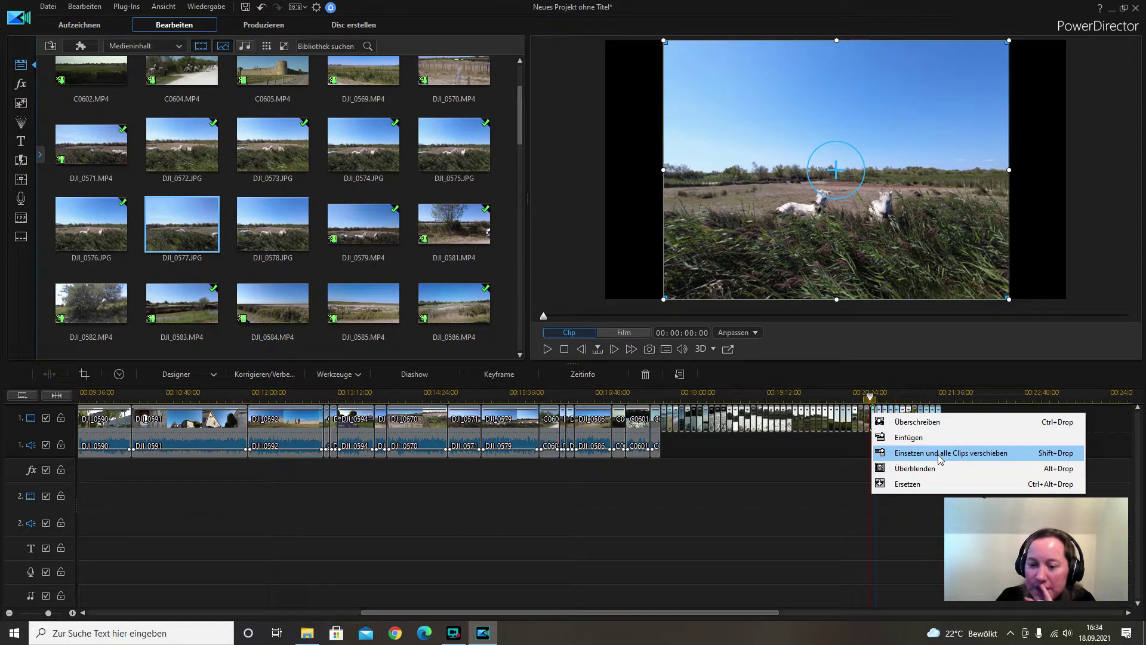
{"action": "left_click", "coordinate": [937, 453]}
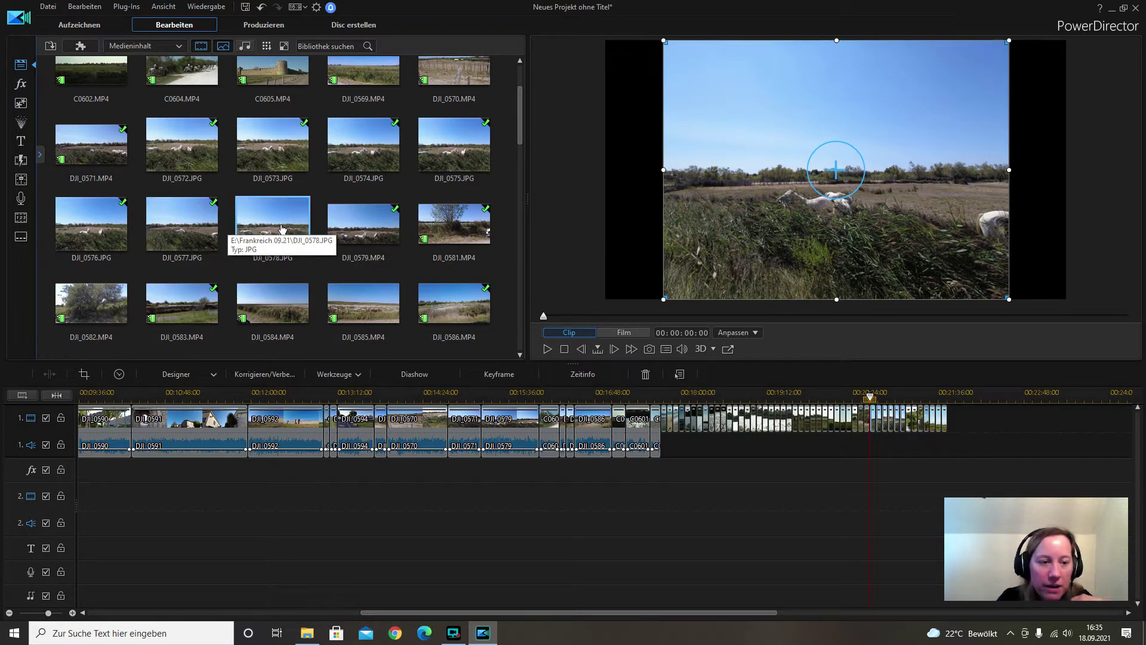
{"action": "left_click_drag", "start_coordinate": [278, 230], "coordinate": [872, 425]}
{"action": "left_click", "coordinate": [927, 467]}
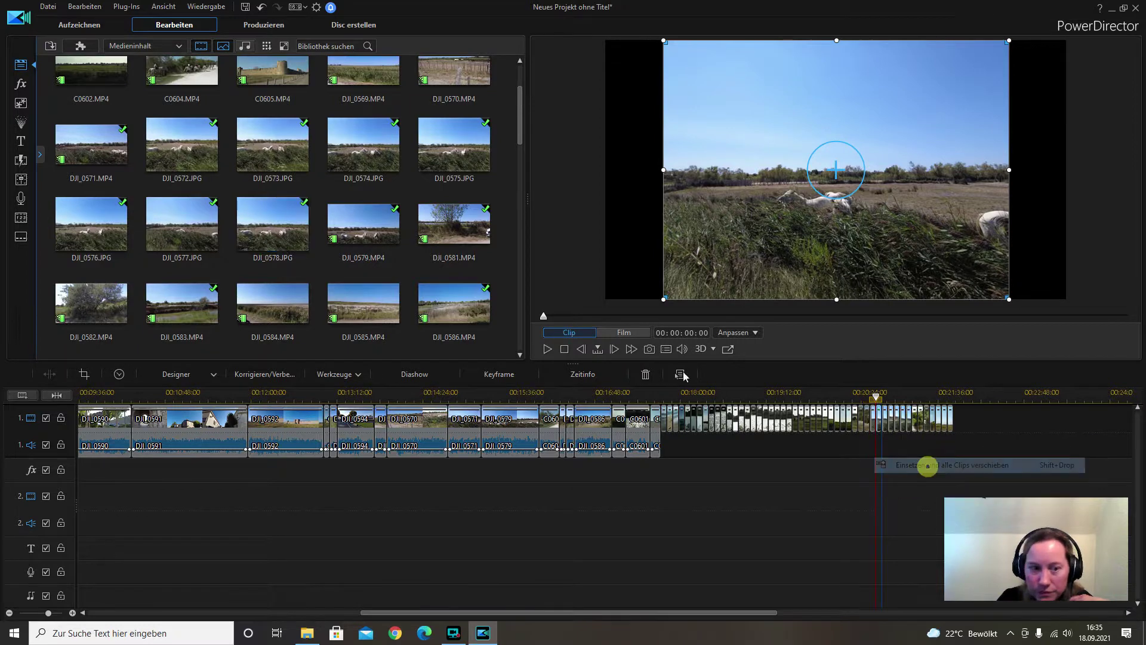
Check the start of the media library for unused files and move the playhead to the first beach photo at 00:17:44:19
{"action": "left_click", "coordinate": [365, 239]}
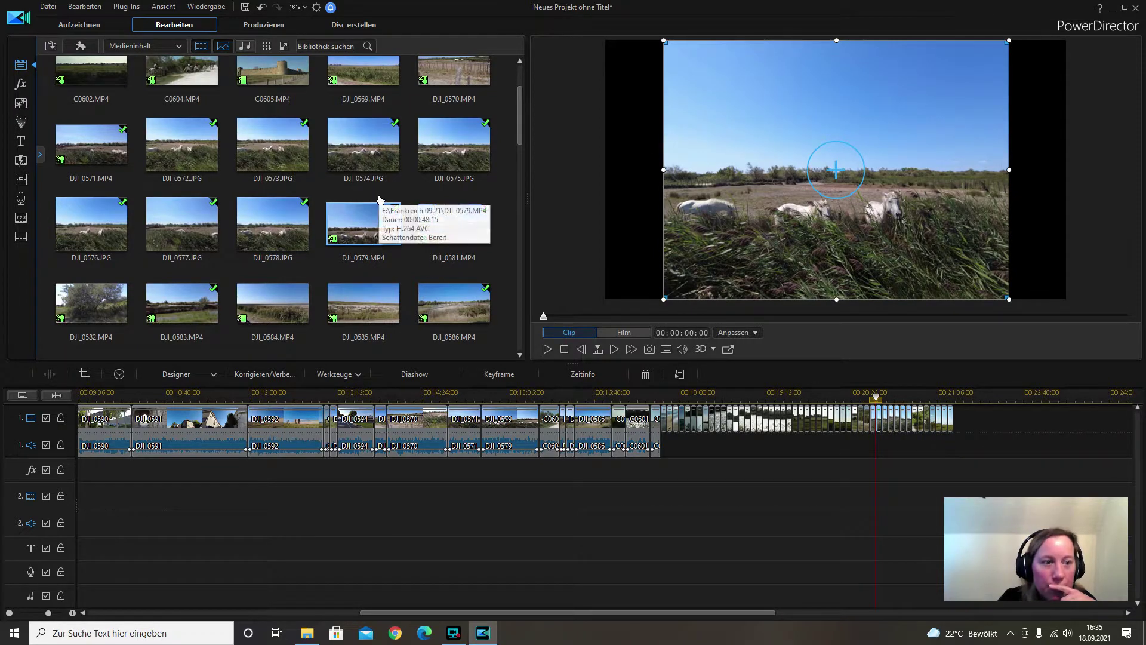
{"action": "scroll", "coordinate": [383, 204], "scroll_direction": "up", "scroll_amount": 2}
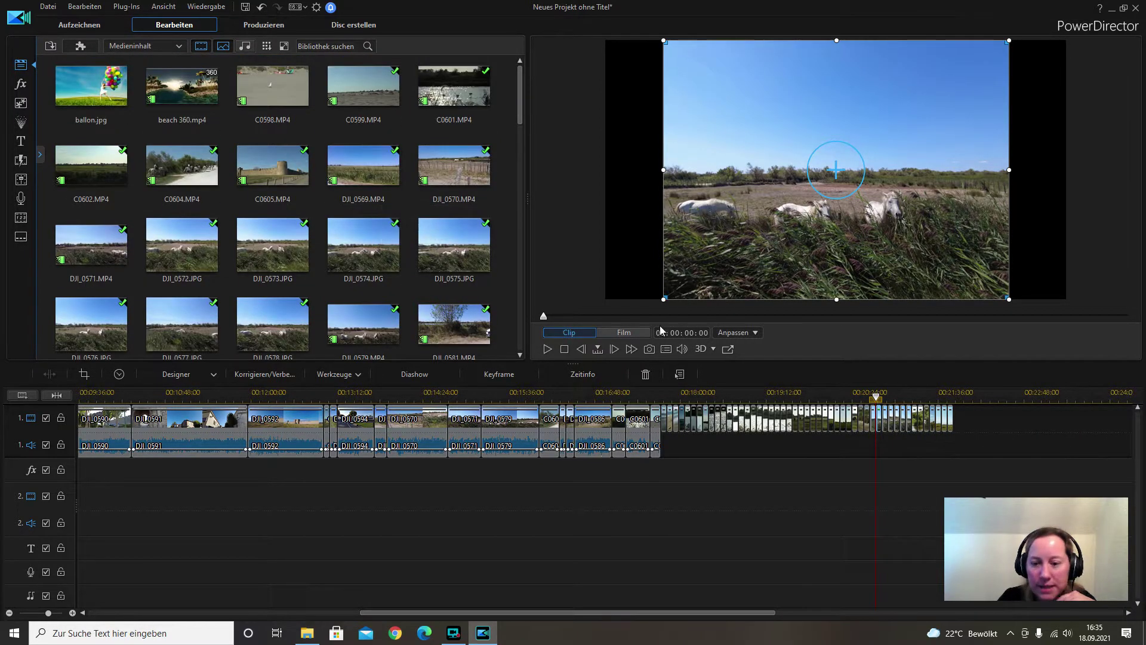
{"action": "left_click", "coordinate": [678, 463]}
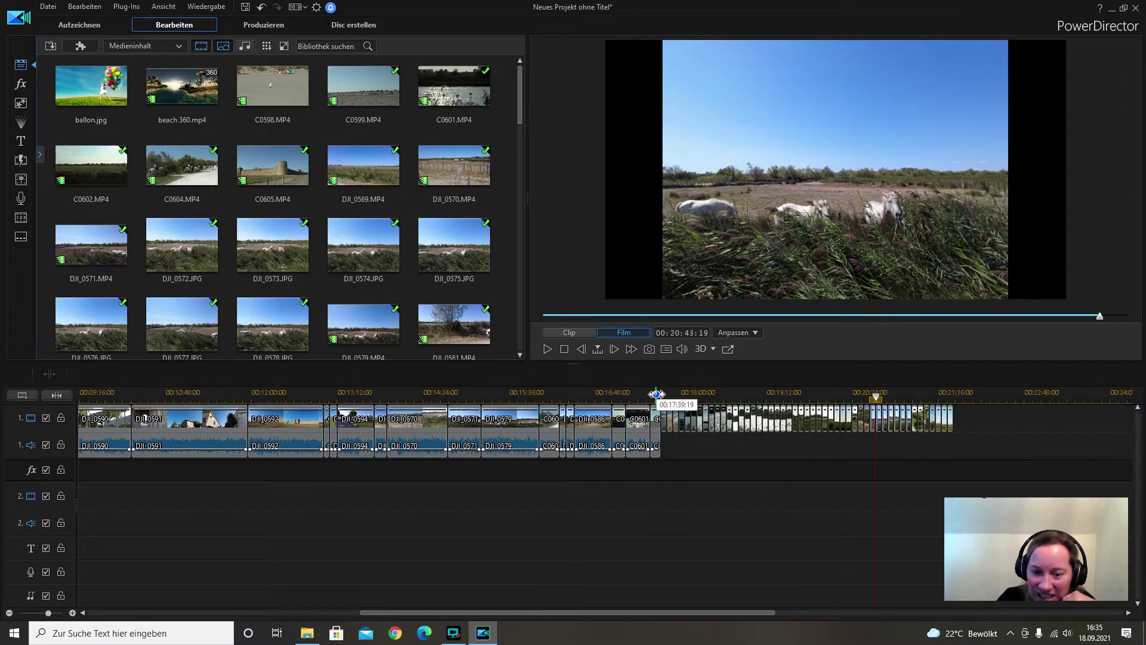
{"action": "left_click", "coordinate": [660, 397]}
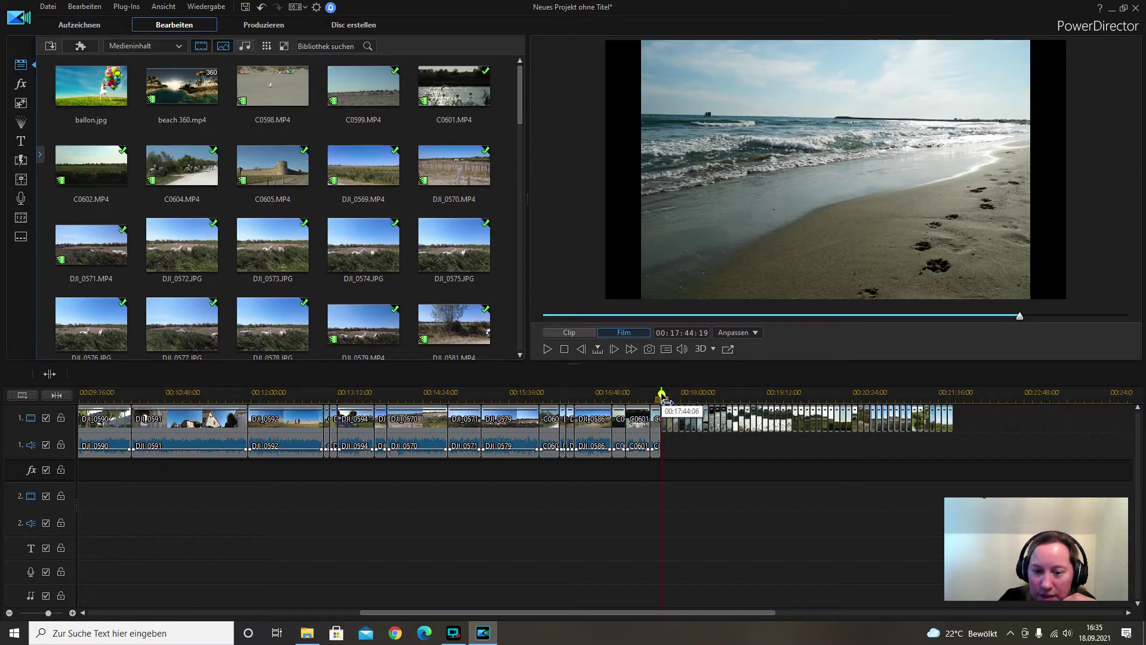
Remove the backlit flamingo lake photo at 00:18:46:20 from track 1, filling the gap and shifting all clips
{"action": "left_click", "coordinate": [669, 397]}
{"action": "left_click_drag", "start_coordinate": [673, 399], "coordinate": [740, 408]}
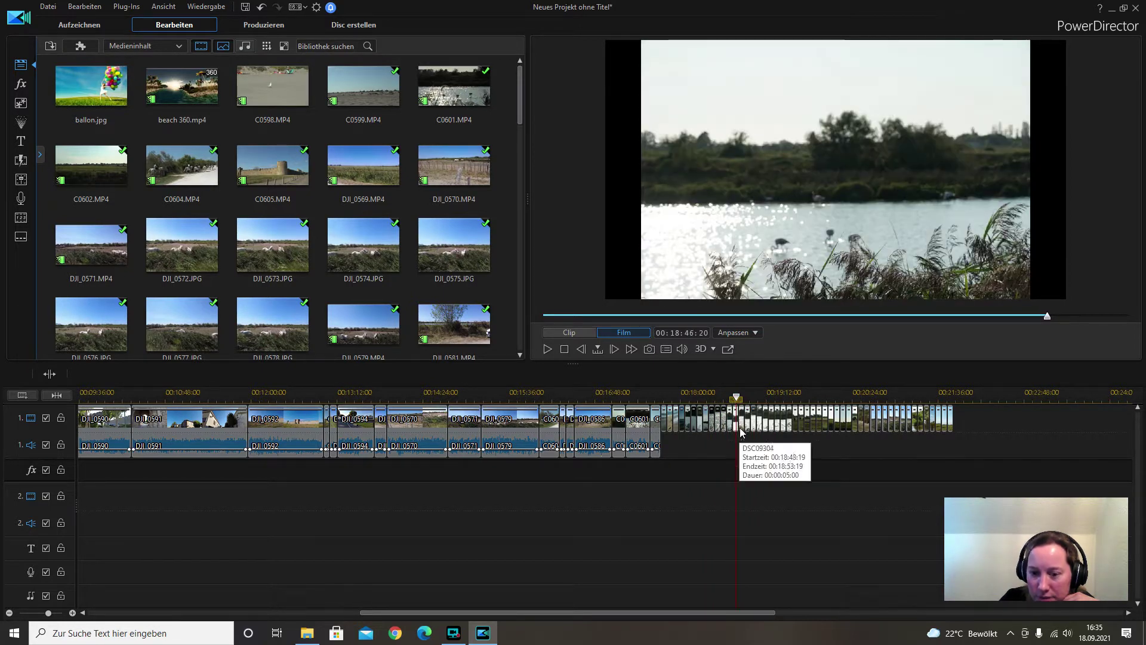
{"action": "left_click", "coordinate": [739, 422]}
{"action": "left_click", "coordinate": [645, 374]}
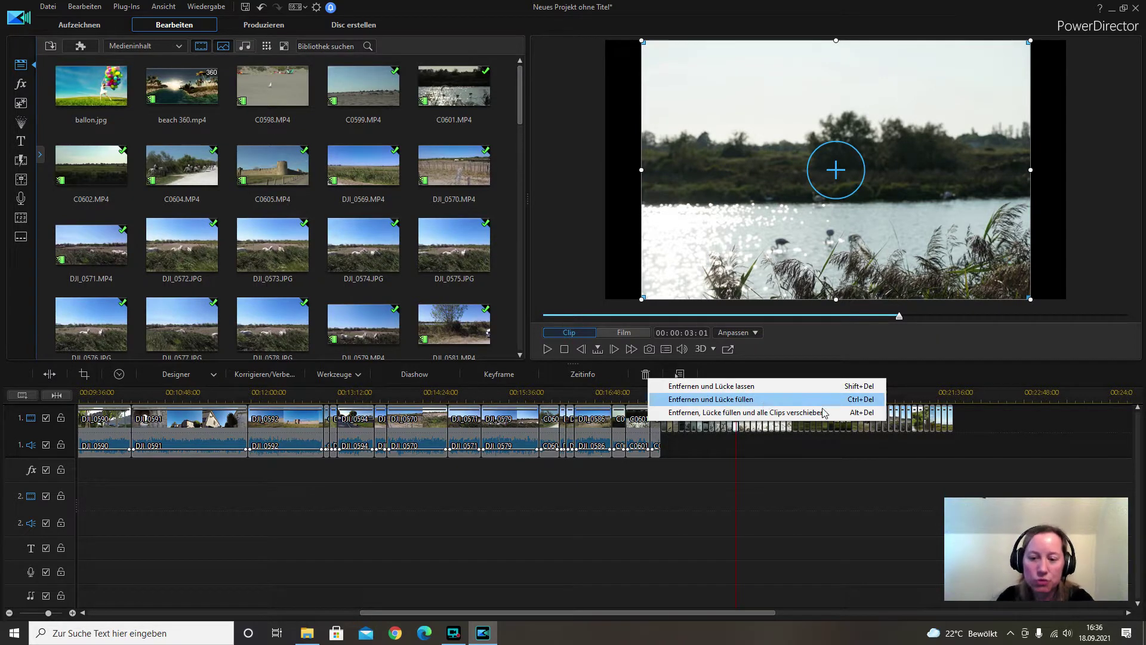
{"action": "left_click", "coordinate": [794, 413]}
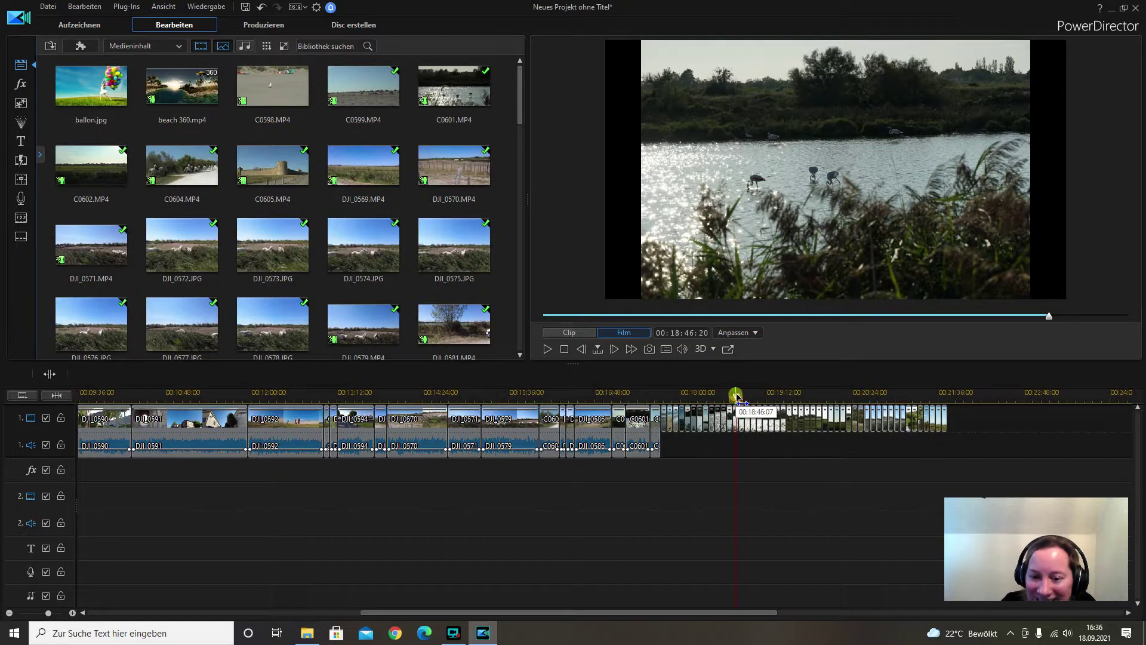
Compare the neighbouring black bull photos on track 1 and remove DSC09314 at 00:19:33:19, filling the gap and shifting all clips
{"action": "left_click_drag", "start_coordinate": [737, 397], "coordinate": [792, 403]}
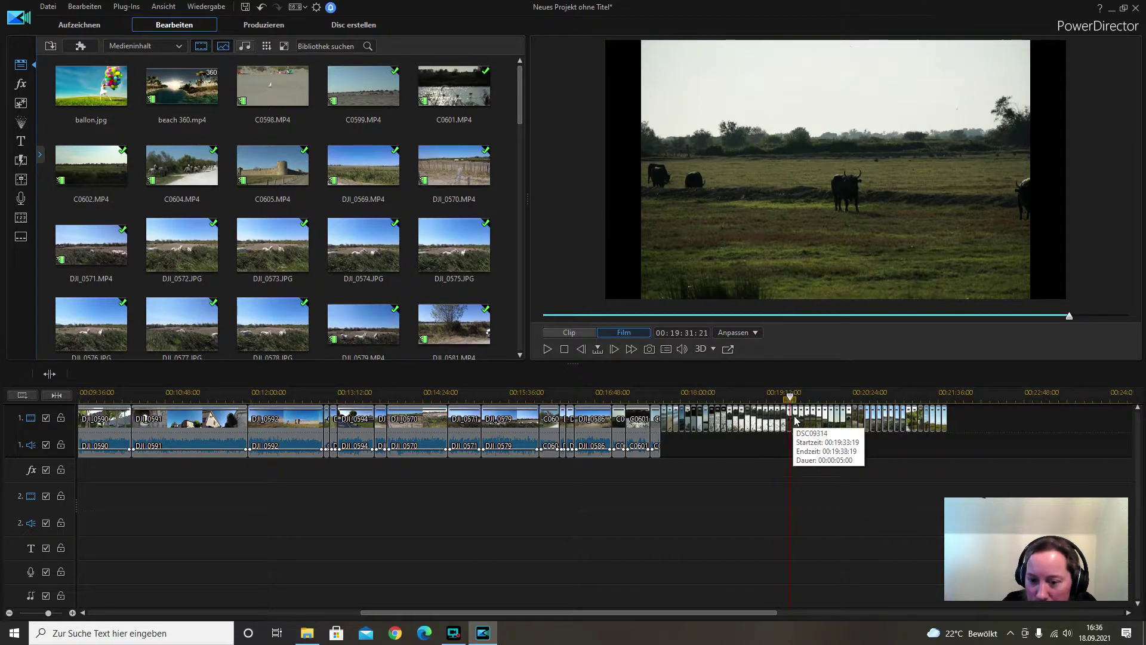
{"action": "left_click", "coordinate": [796, 417]}
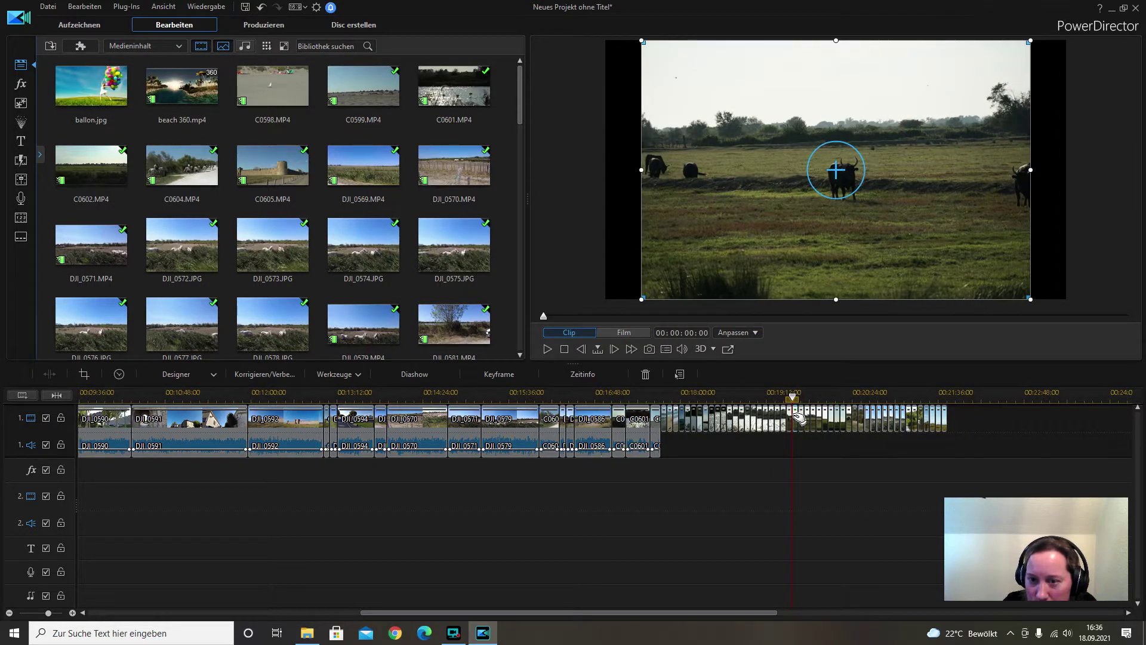
{"action": "left_click", "coordinate": [788, 418]}
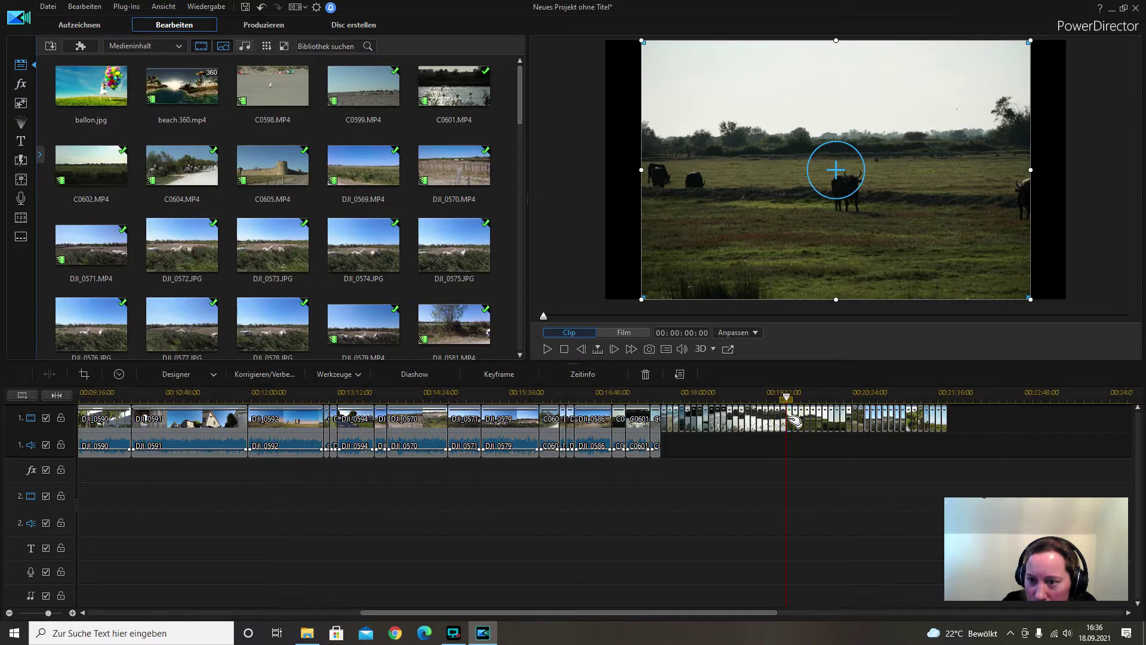
{"action": "left_click", "coordinate": [792, 418]}
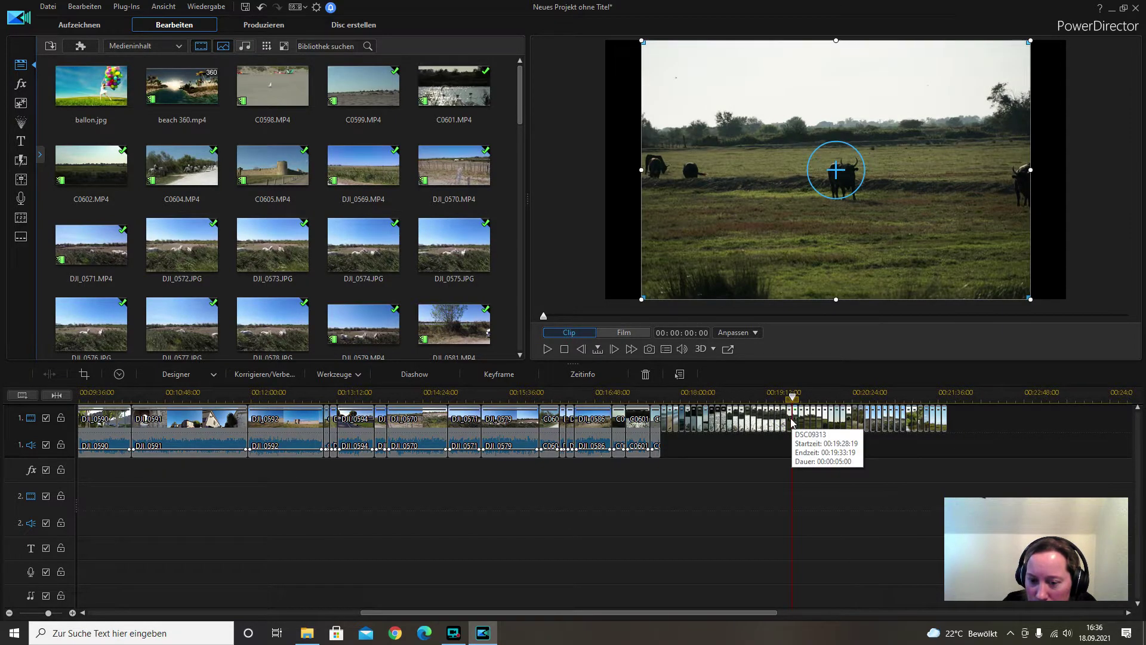
{"action": "left_click", "coordinate": [789, 419]}
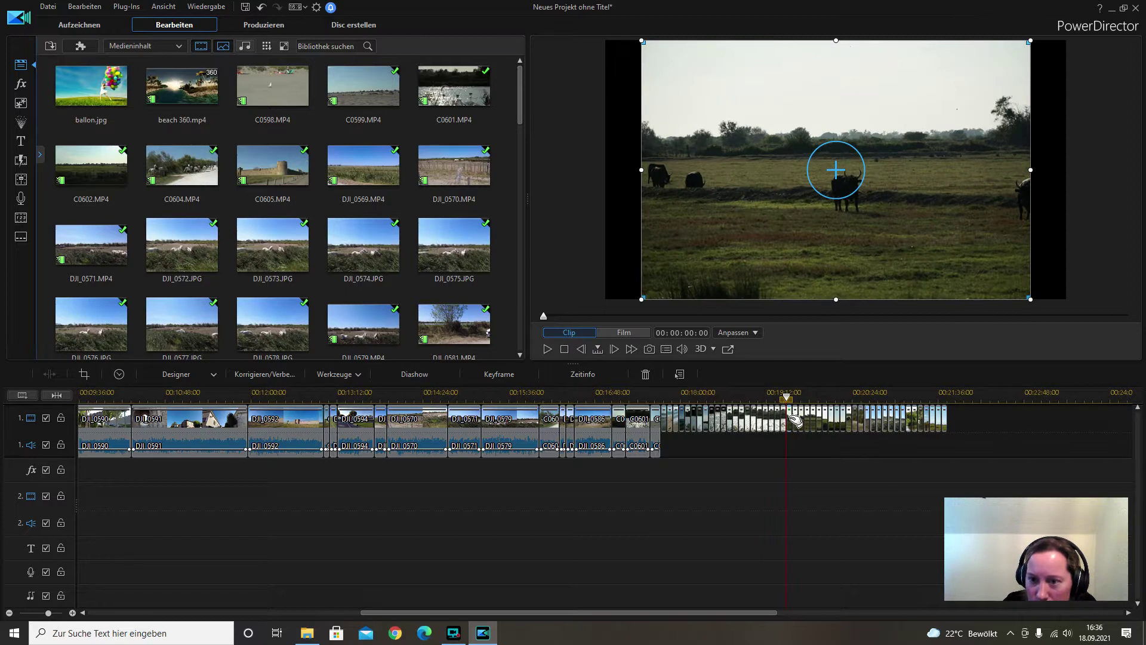
{"action": "left_click", "coordinate": [793, 419]}
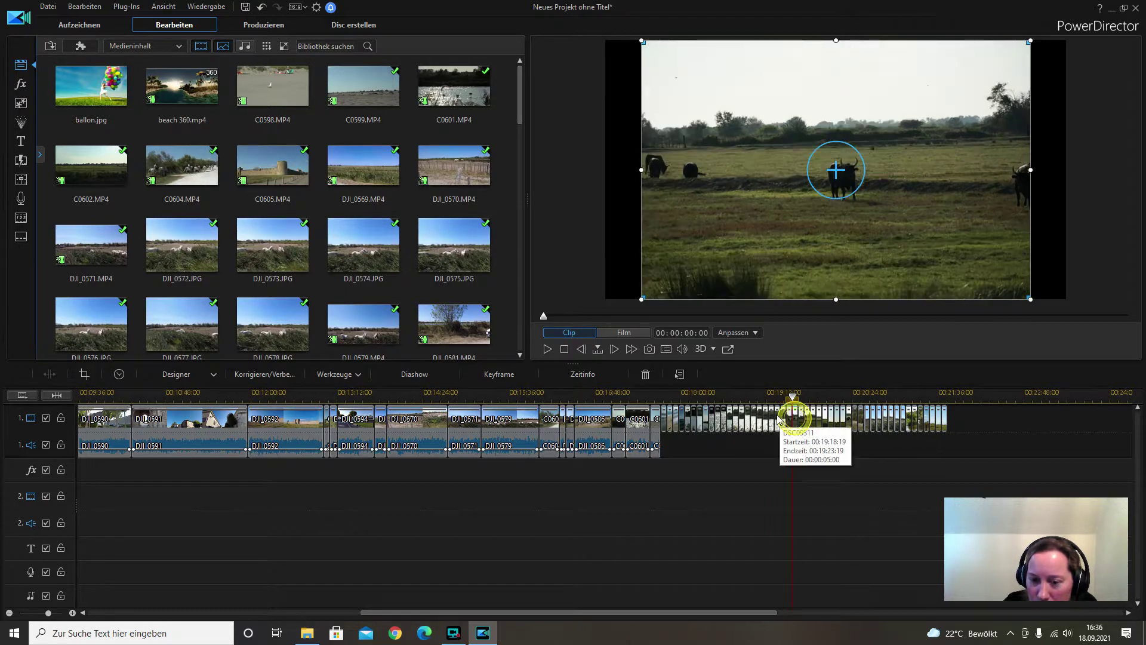
{"action": "left_click", "coordinate": [645, 375]}
{"action": "left_click", "coordinate": [722, 410]}
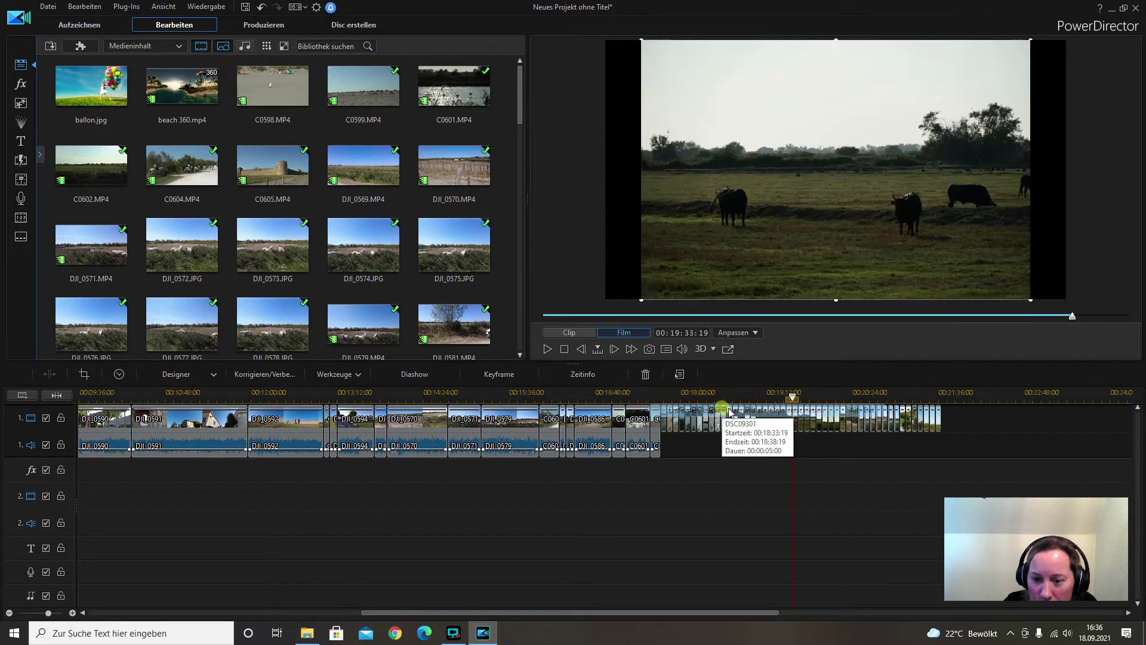
Remove the bull photo at 00:19:36:21 from track 1 and fill the gap
{"action": "left_click", "coordinate": [794, 397]}
{"action": "left_click_drag", "start_coordinate": [794, 397], "coordinate": [798, 402]}
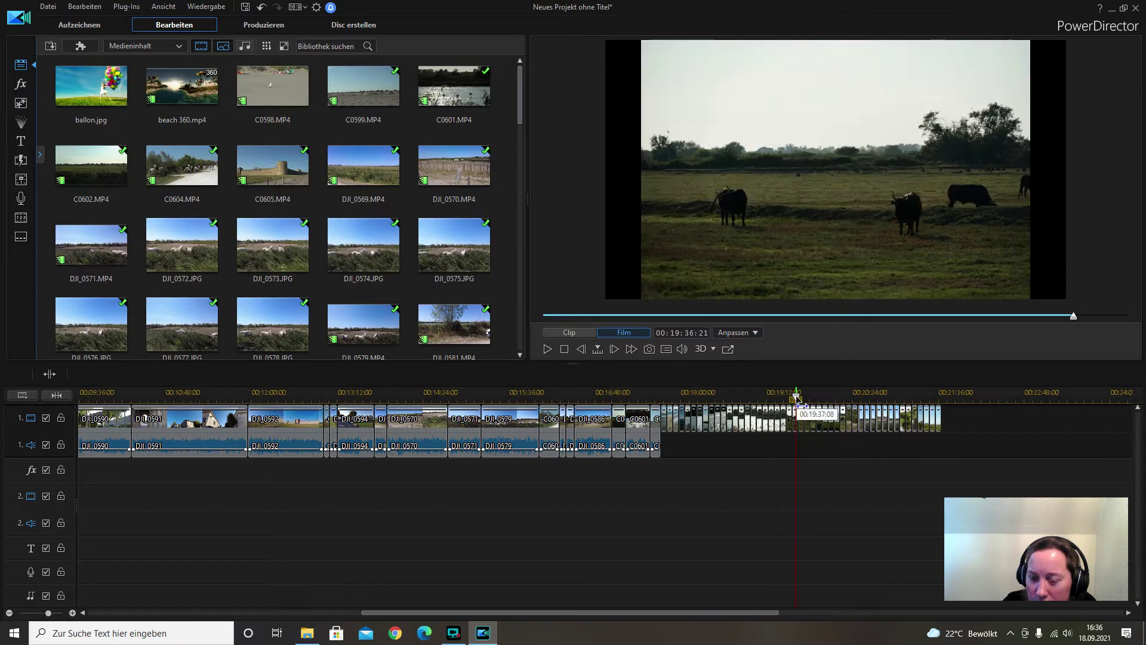
{"action": "left_click", "coordinate": [776, 419]}
{"action": "left_click", "coordinate": [646, 373]}
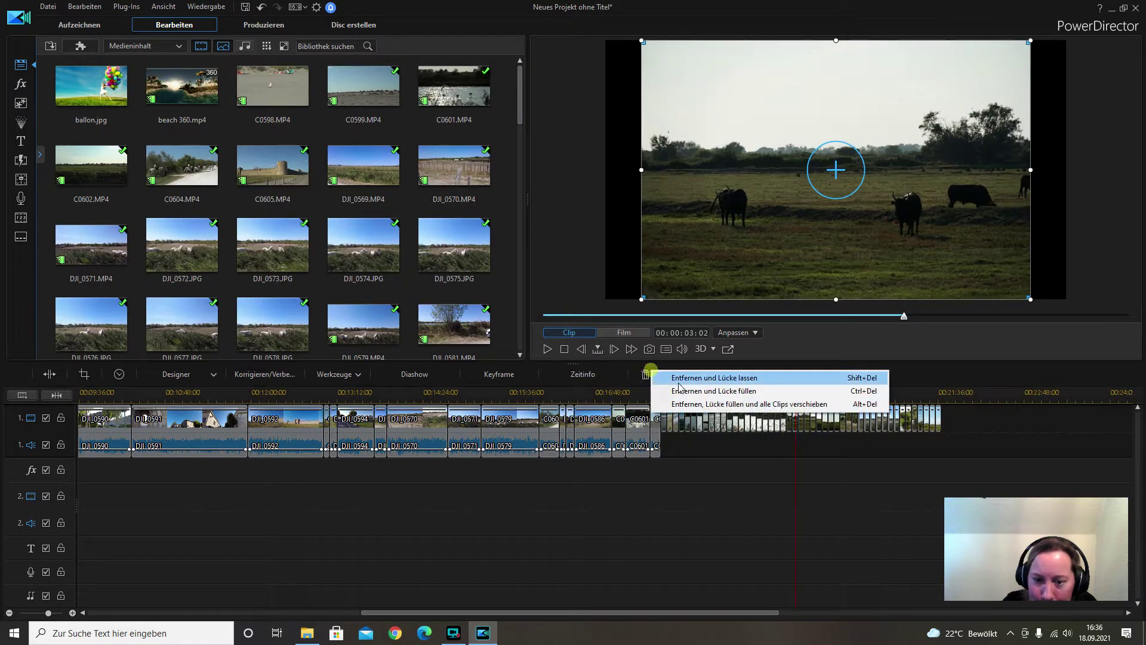
{"action": "left_click", "coordinate": [680, 390]}
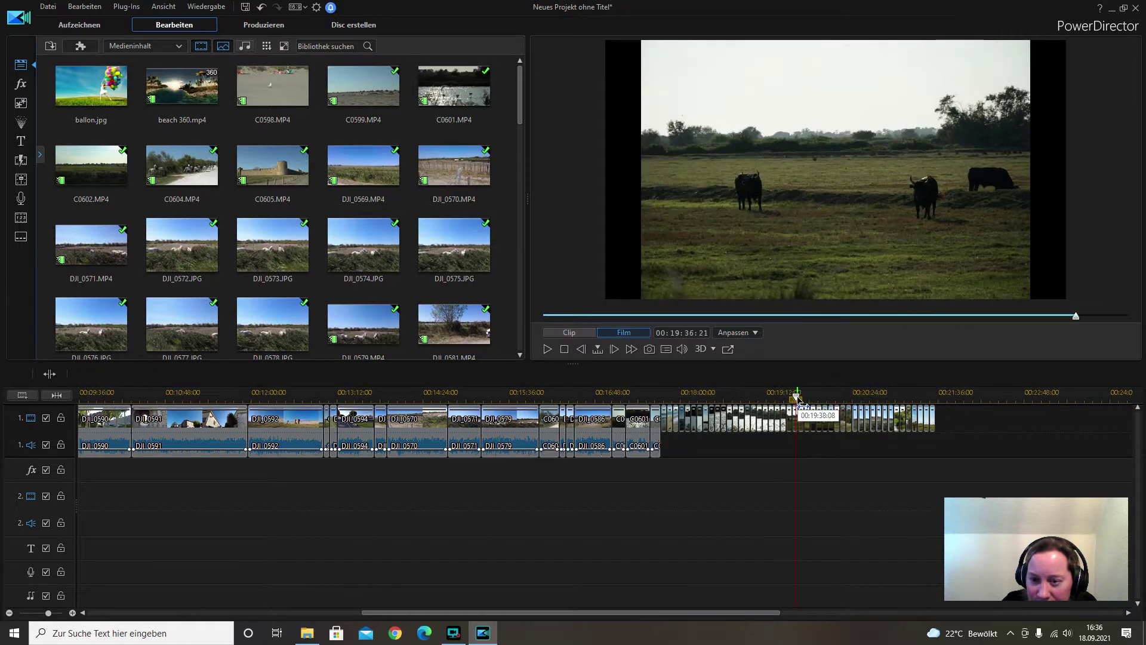
Select the whole series of trip photos behind the last video clip on track 1
{"action": "left_click_drag", "start_coordinate": [798, 398], "coordinate": [661, 418]}
{"action": "left_click", "coordinate": [949, 442]}
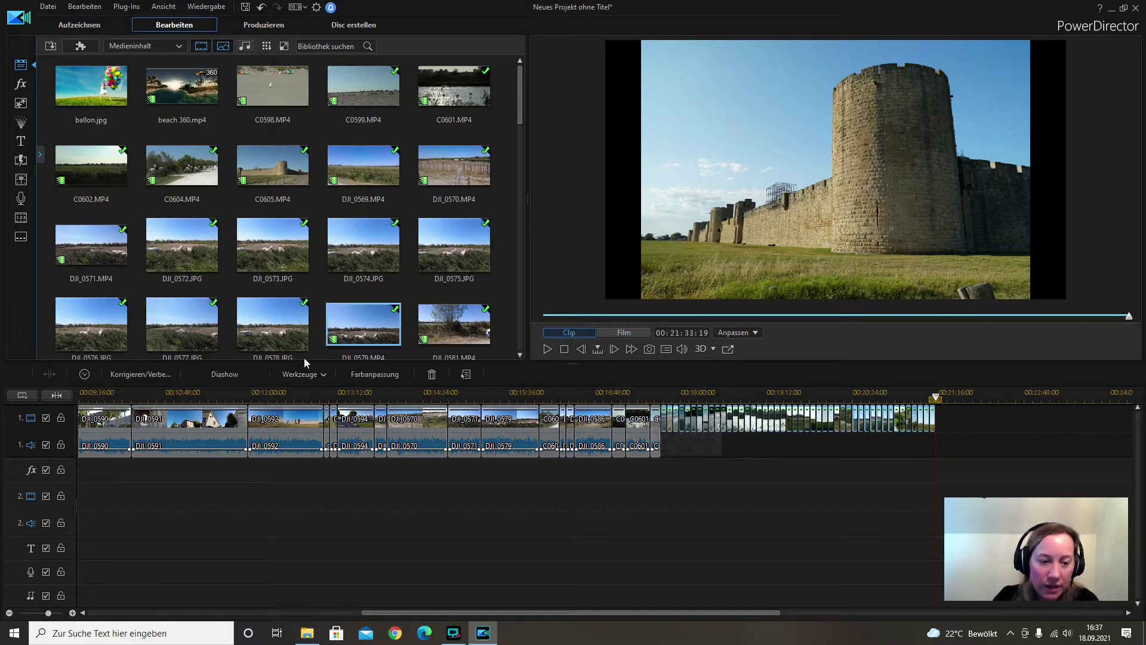
Try the Mischmodus power tool on the selected photos and look through its blend modes
{"action": "left_click", "coordinate": [315, 382]}
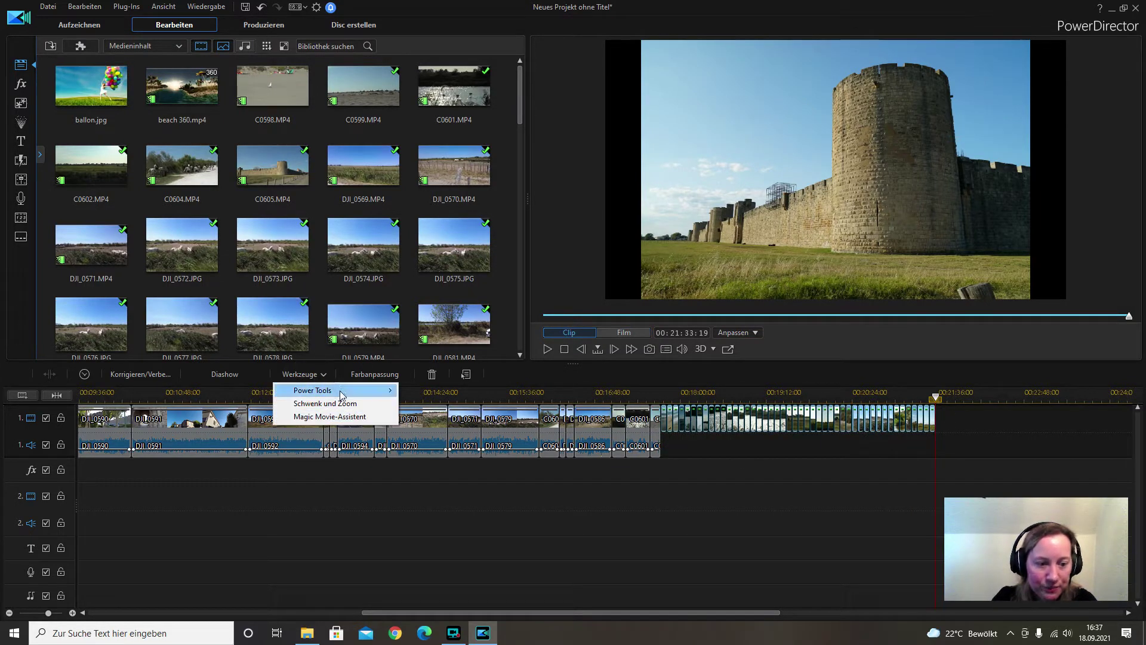
{"action": "mouse_move", "coordinate": [345, 394]}
{"action": "left_click", "coordinate": [436, 391]}
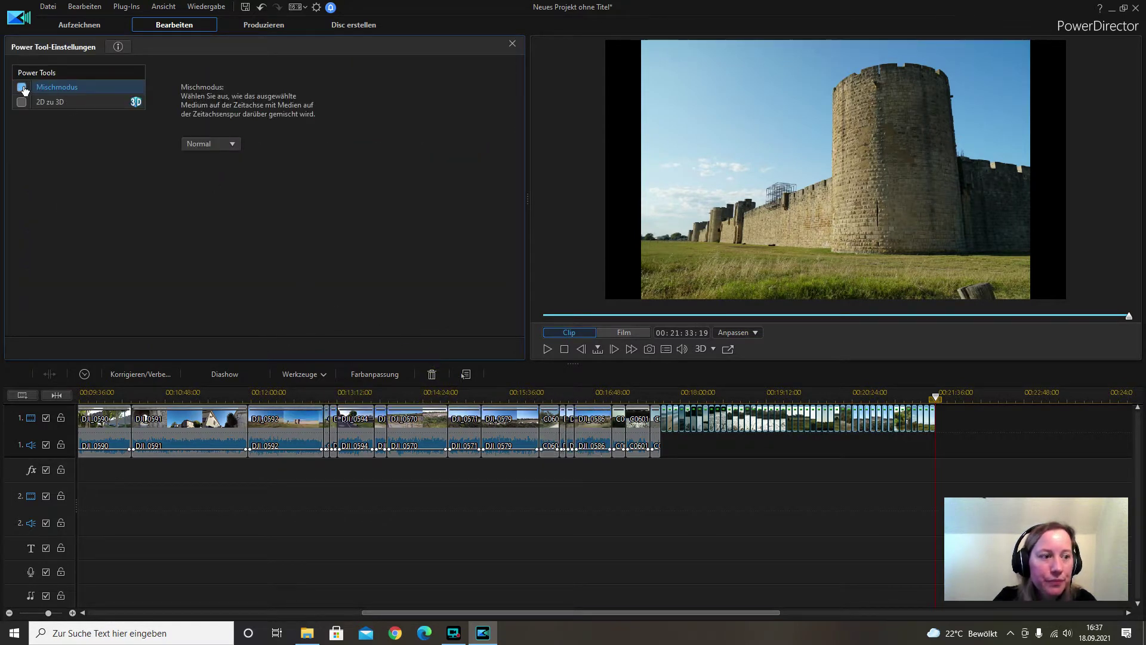
{"action": "left_click", "coordinate": [22, 89]}
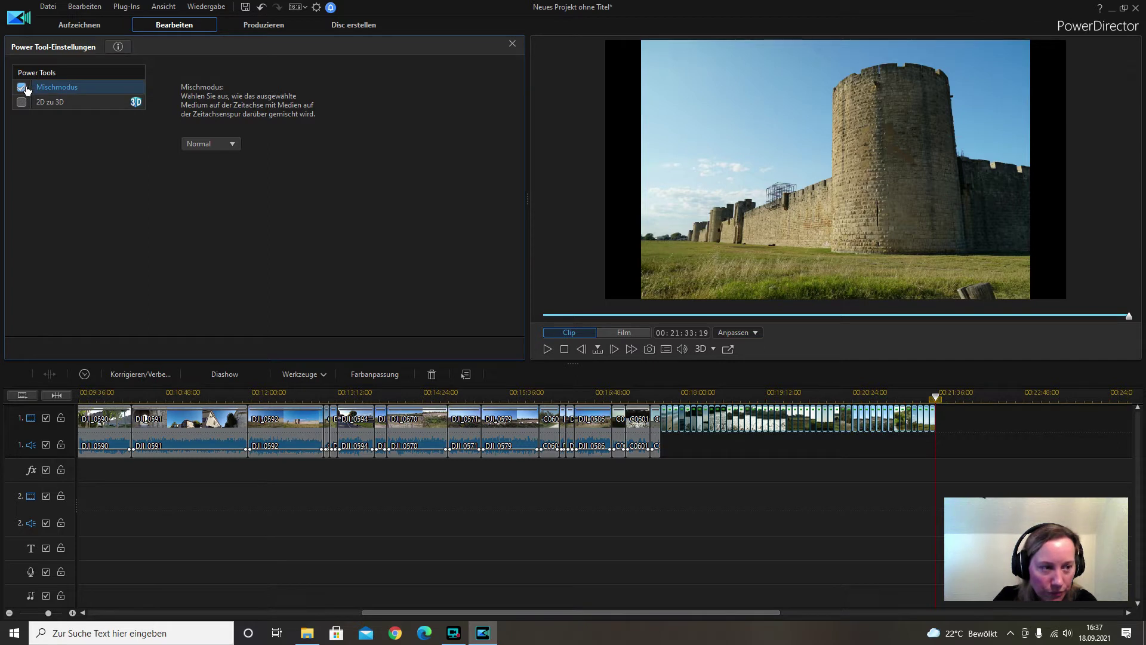
{"action": "left_click", "coordinate": [230, 146]}
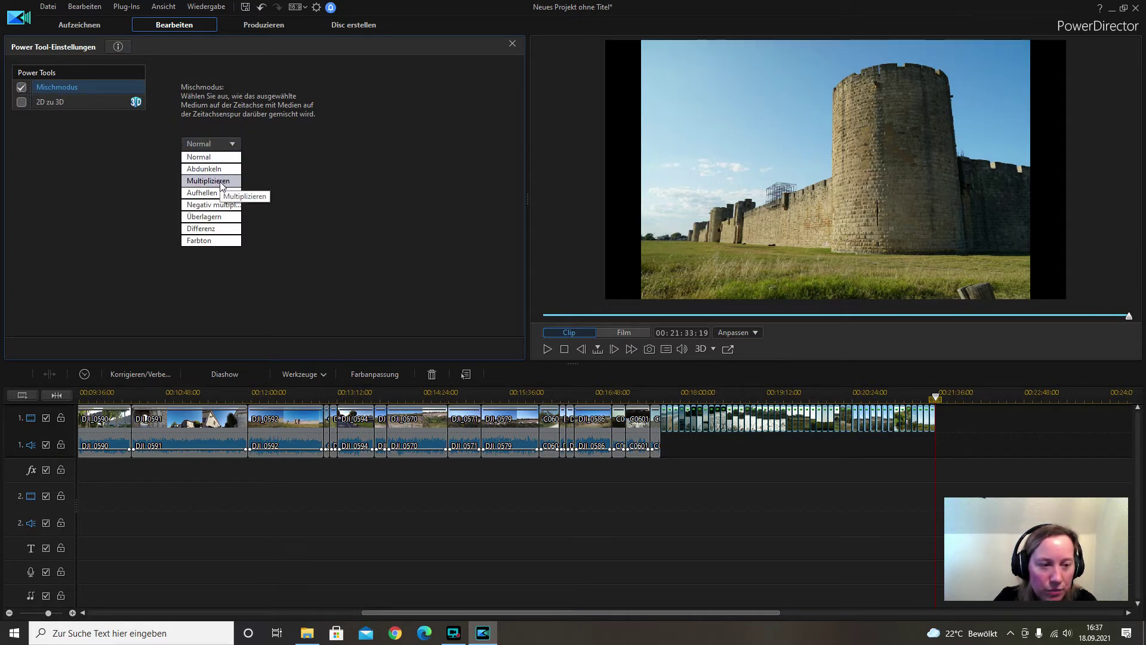
{"action": "left_click", "coordinate": [205, 144]}
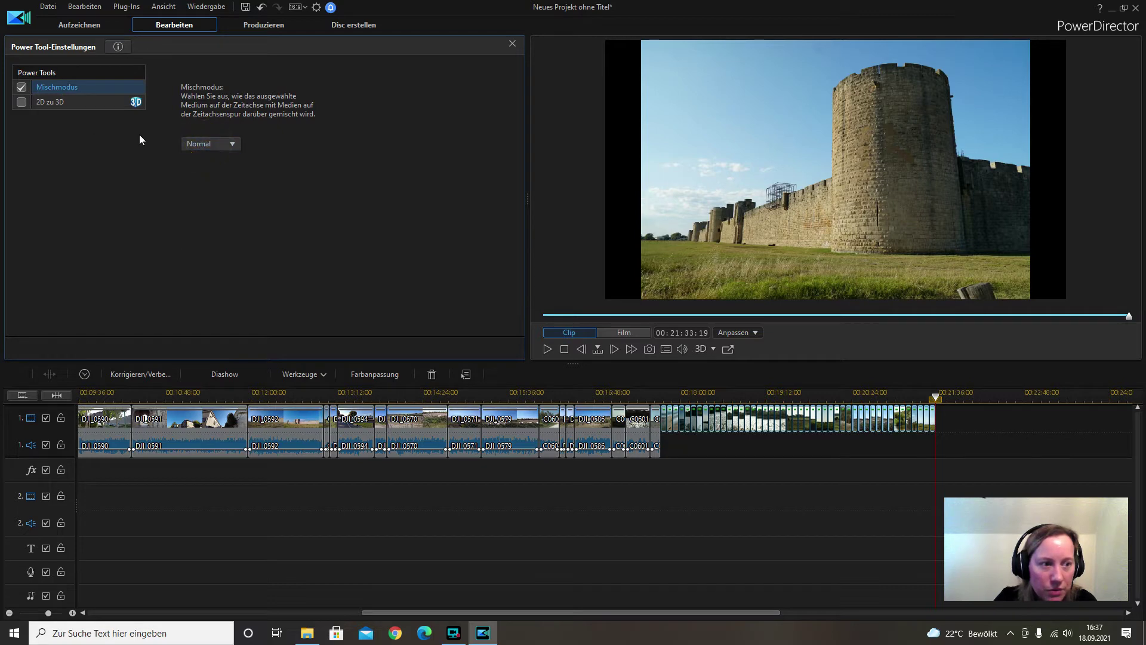
{"action": "left_click", "coordinate": [21, 88]}
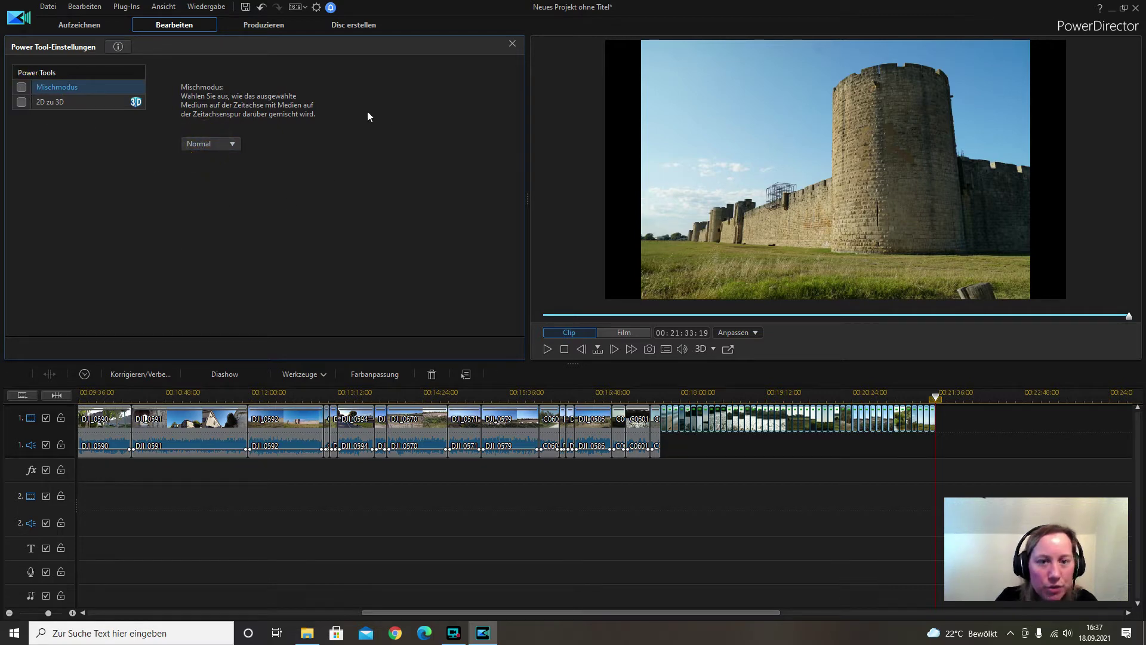
{"action": "left_click", "coordinate": [510, 44]}
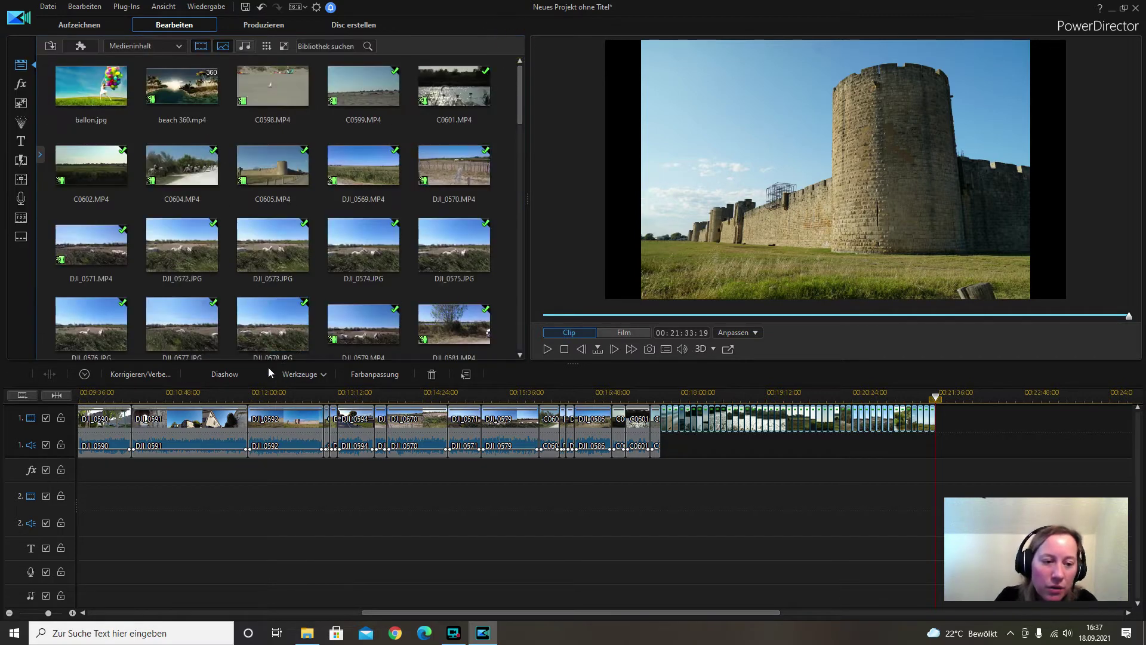
Try the Collage slideshow style on the selected photos and preview it in the slideshow designer
{"action": "left_click", "coordinate": [237, 377]}
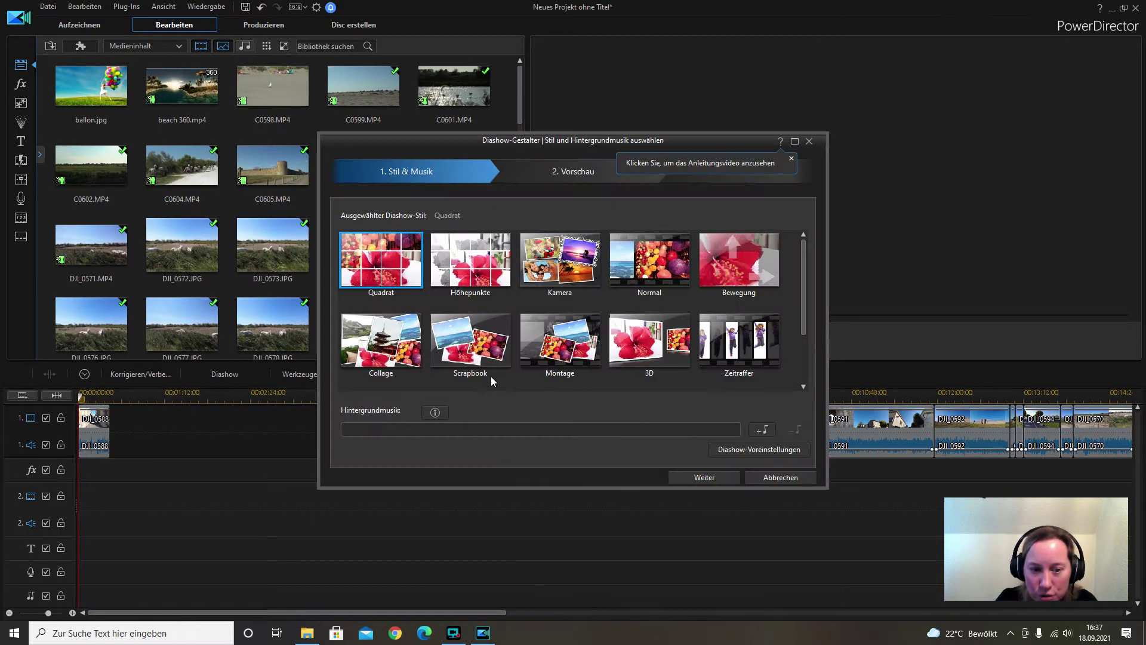
{"action": "left_click", "coordinate": [389, 345]}
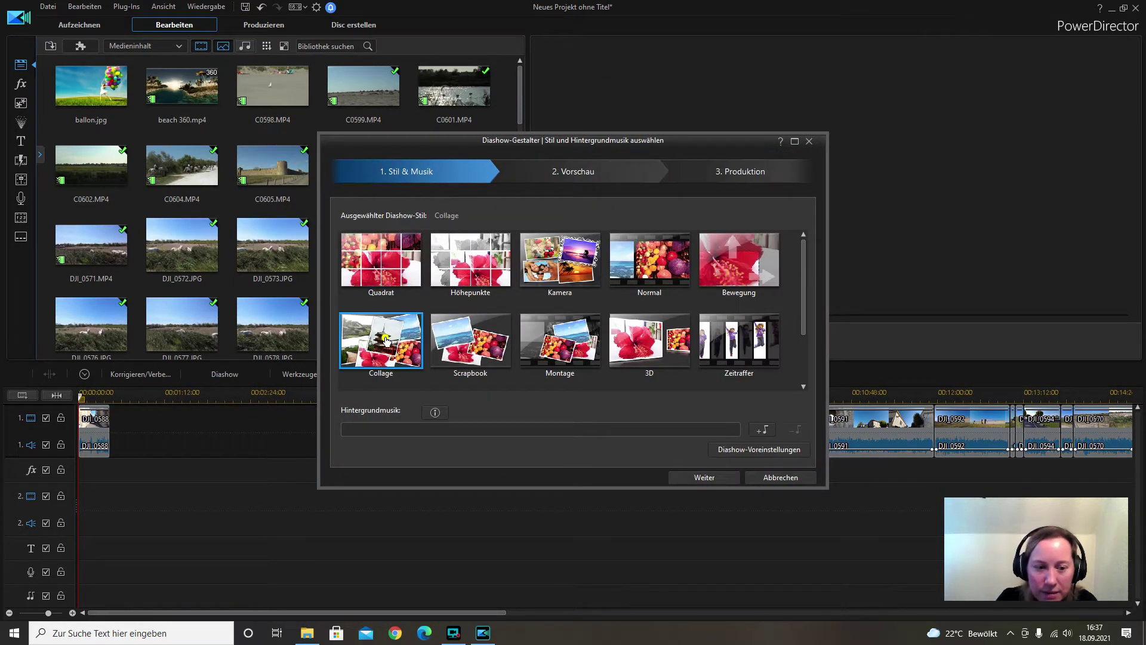
{"action": "left_click", "coordinate": [732, 482]}
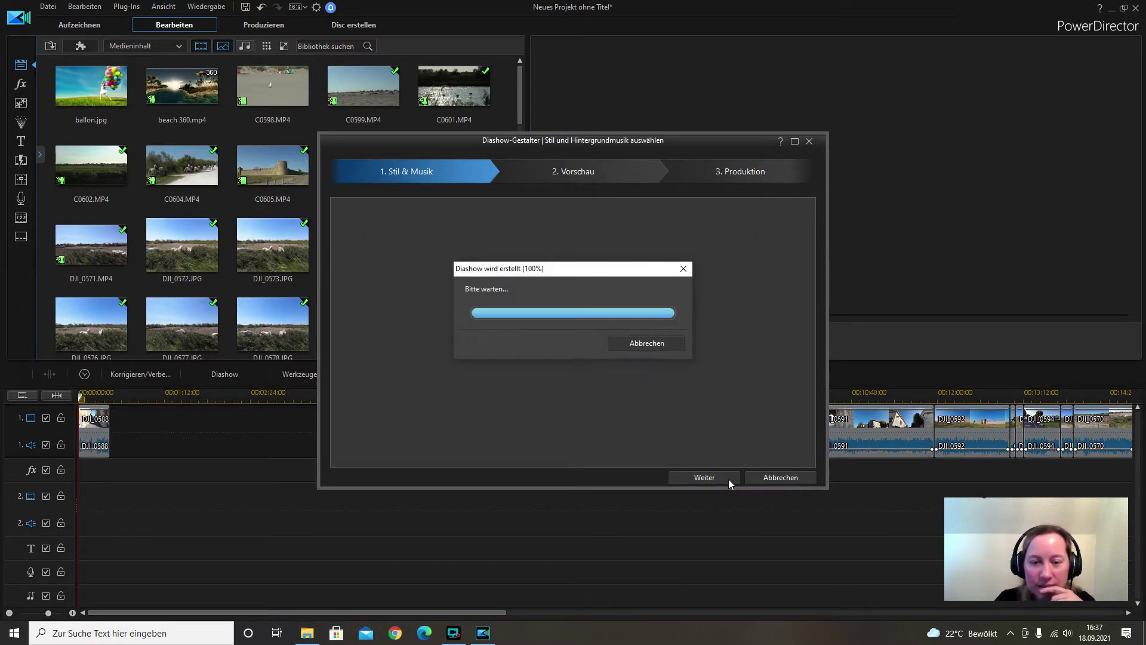
{"action": "left_click", "coordinate": [348, 453]}
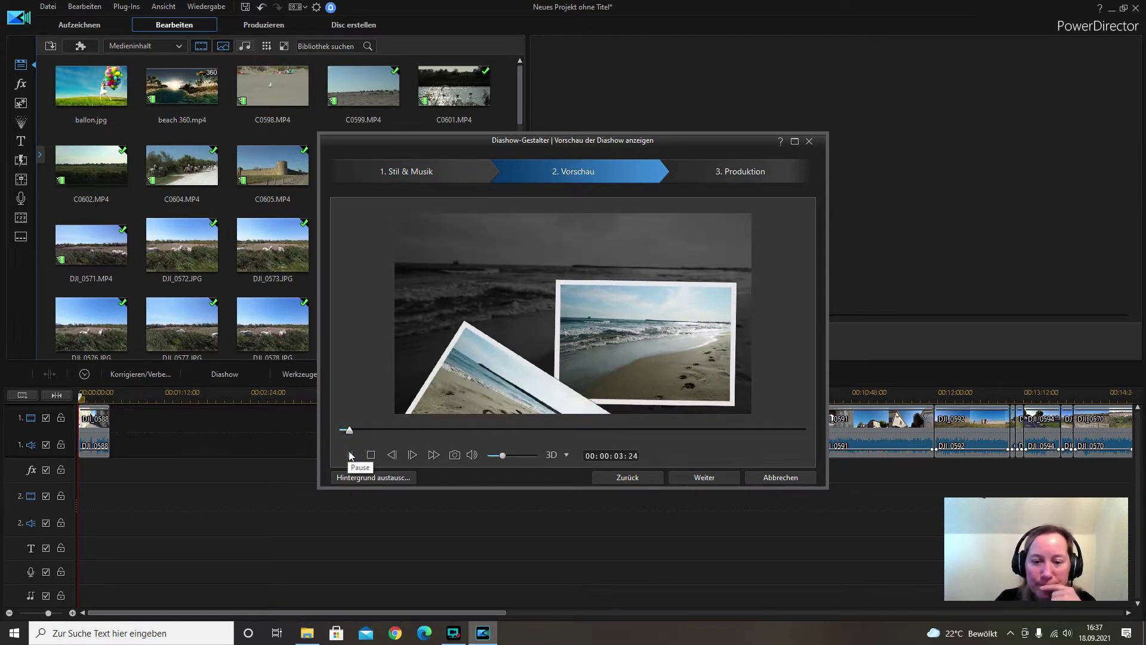
{"action": "left_click", "coordinate": [351, 455]}
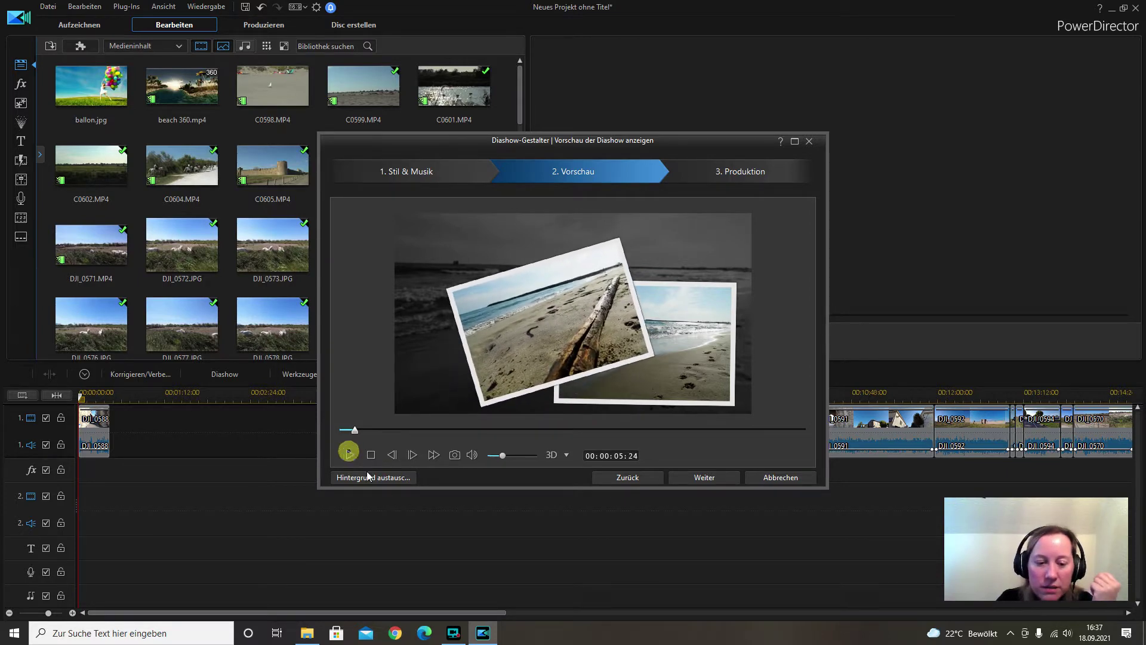
{"action": "left_click", "coordinate": [650, 480]}
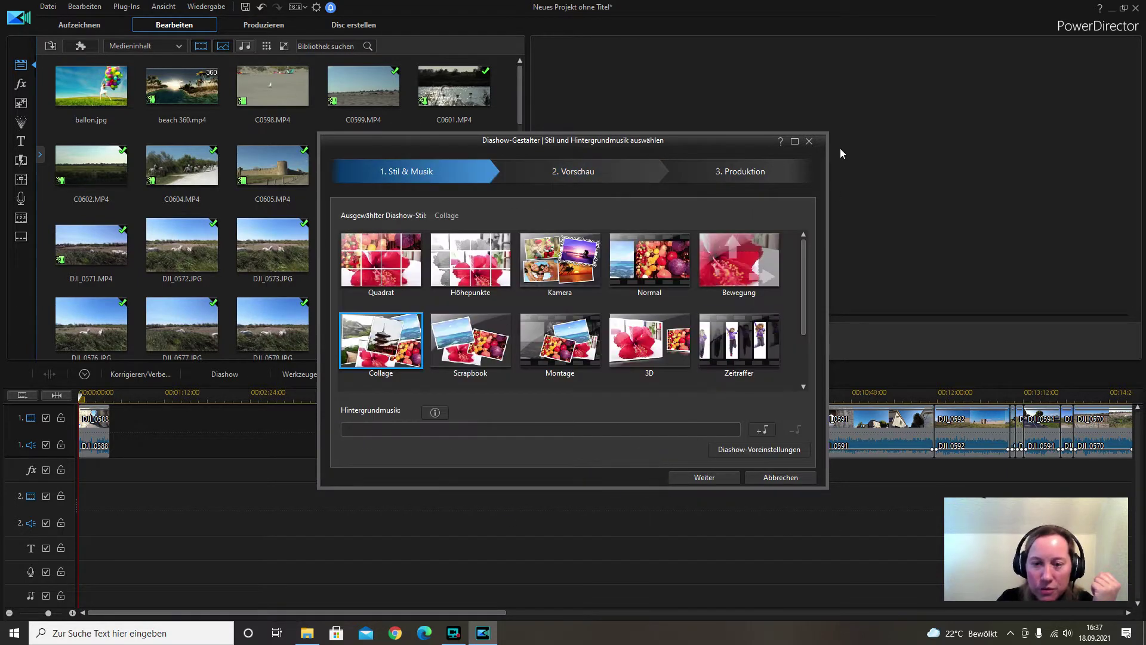
{"action": "left_click", "coordinate": [810, 142]}
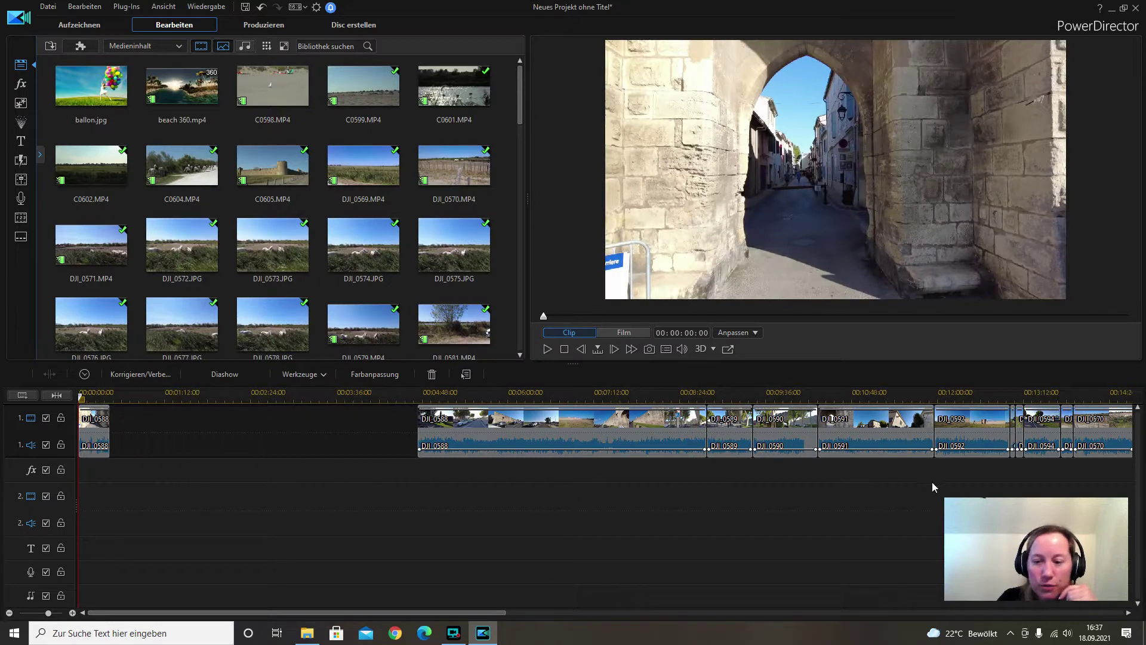
Apply the Zufällig pan and zoom motion style to all selected photos on track 1
{"action": "left_click_drag", "start_coordinate": [446, 614], "coordinate": [745, 613]}
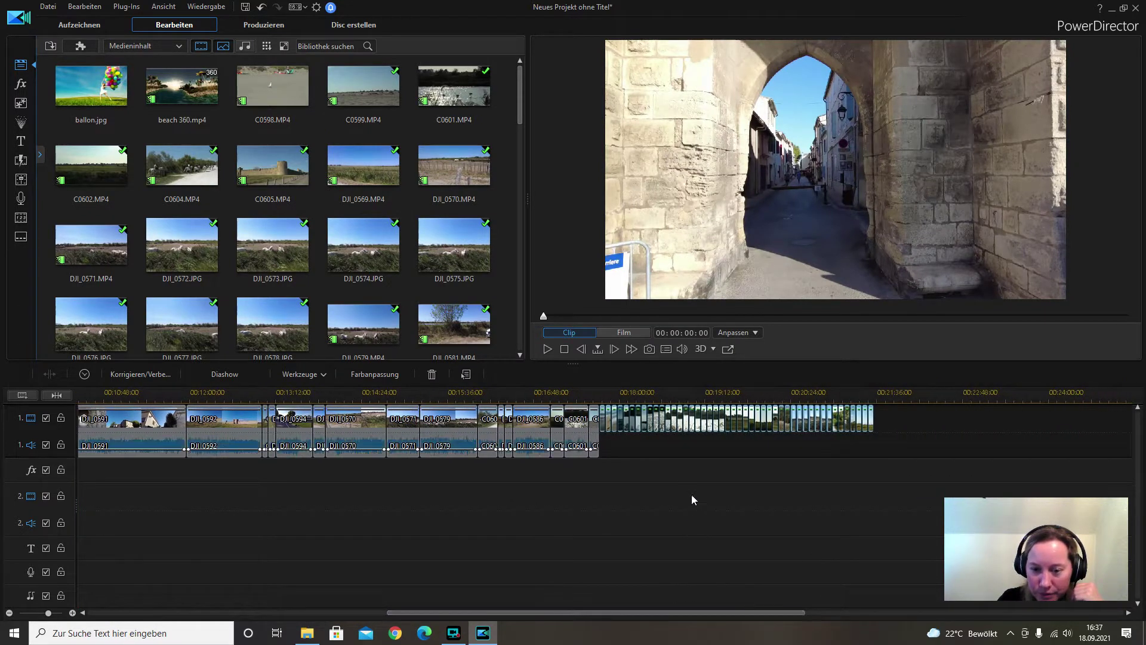
{"action": "left_click", "coordinate": [320, 375]}
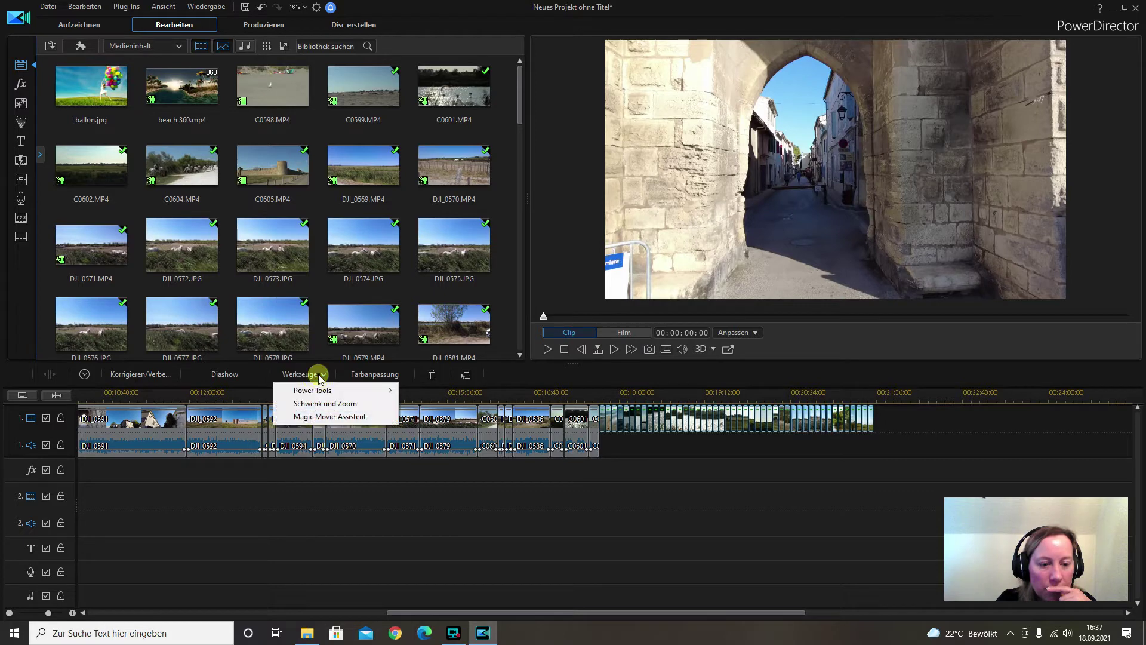
{"action": "left_click", "coordinate": [333, 404]}
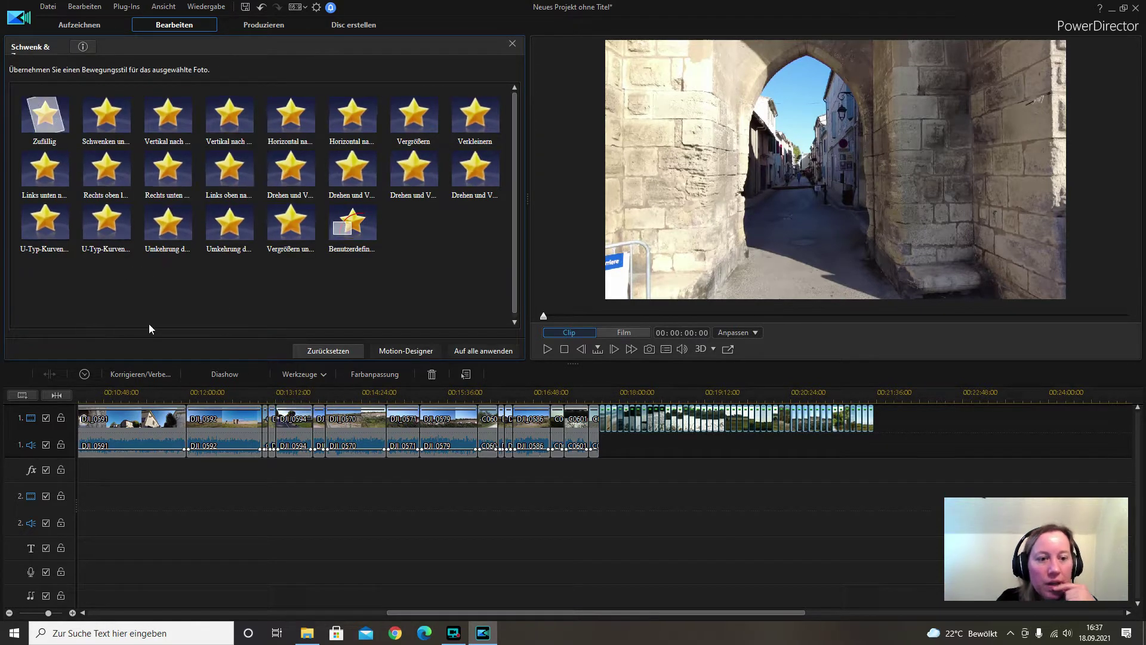
{"action": "left_click", "coordinate": [50, 138]}
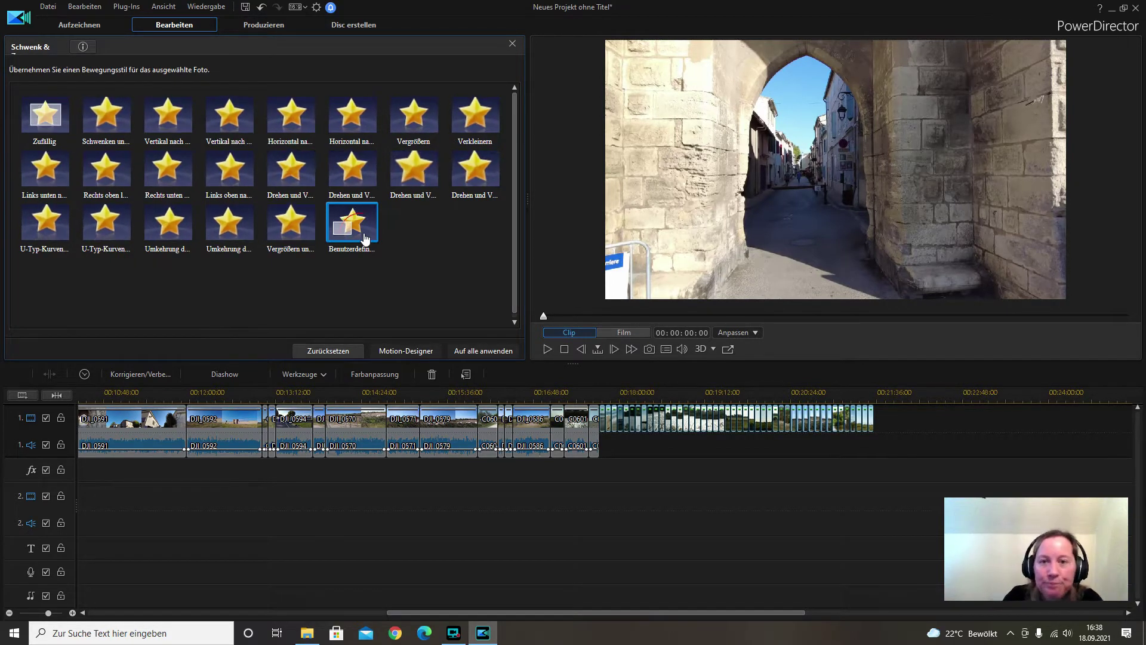
{"action": "left_click", "coordinate": [39, 121]}
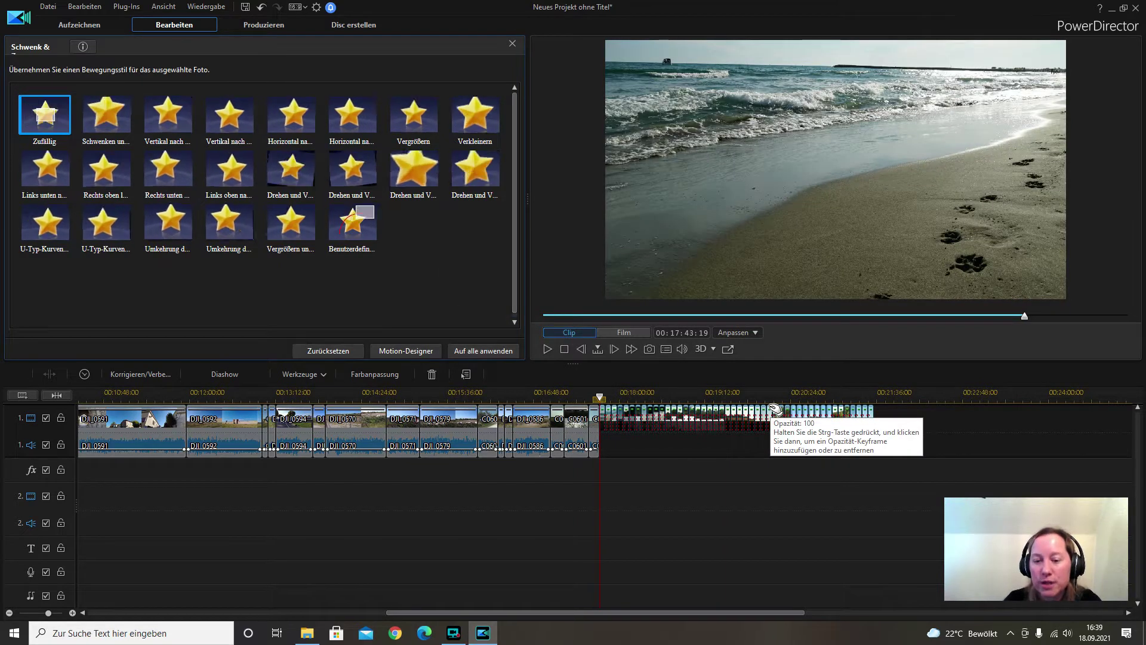
Play back the animated trip photos and check the settings of the transition between the flamingo photos
{"action": "left_click", "coordinate": [546, 351]}
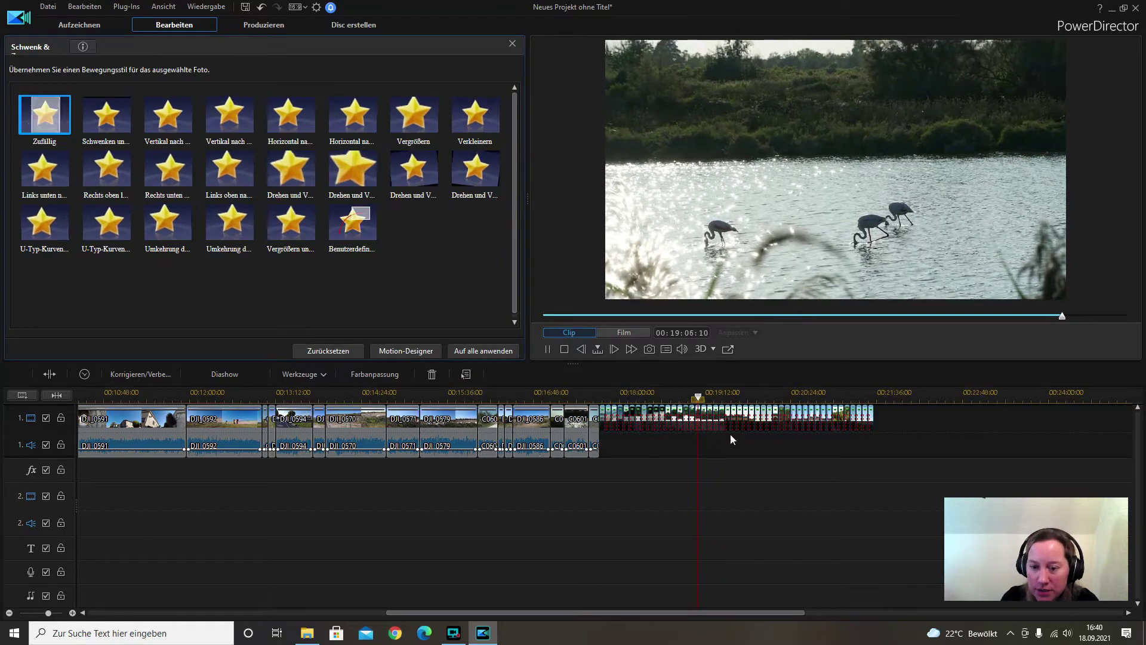
{"action": "left_click", "coordinate": [704, 423]}
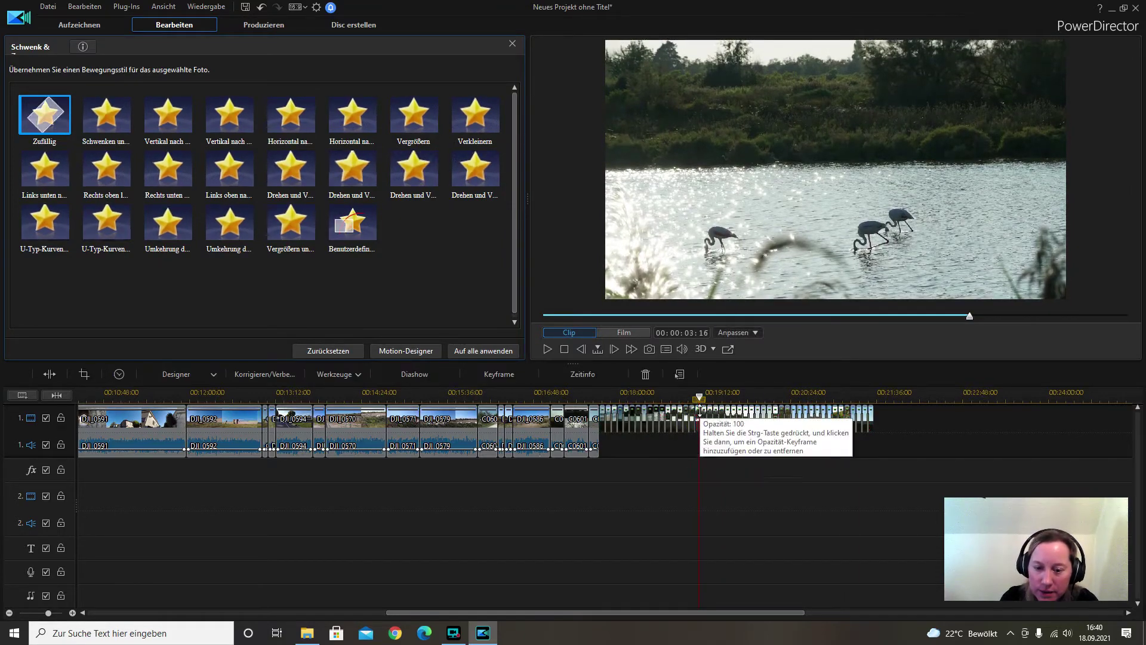
{"action": "left_click", "coordinate": [694, 422]}
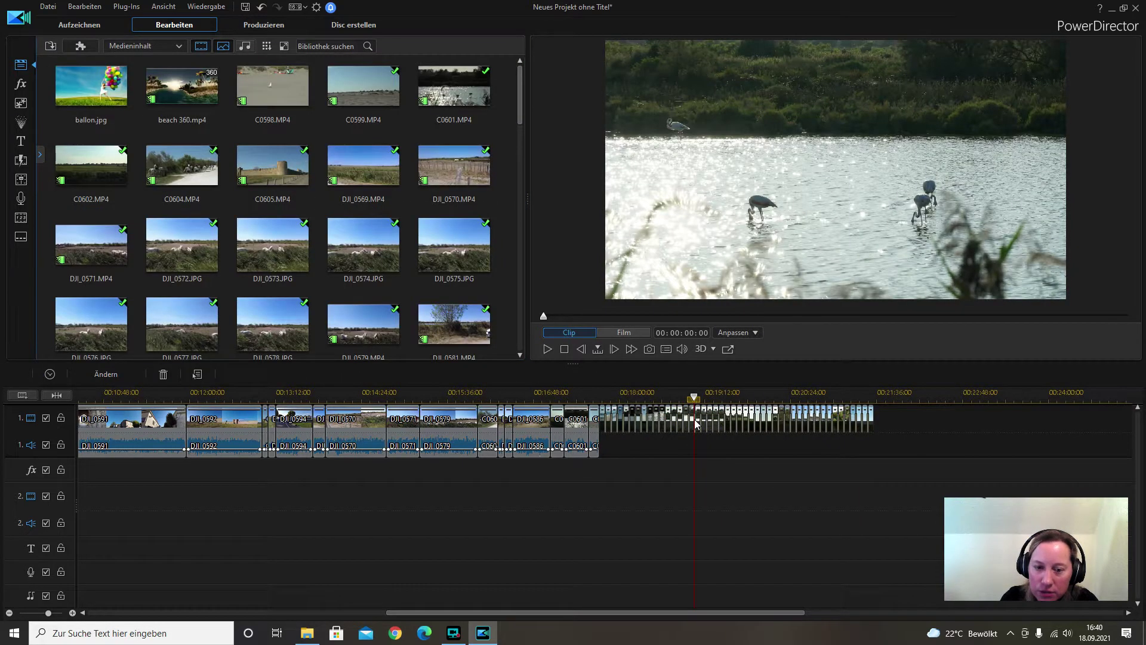
{"action": "double_click", "coordinate": [696, 423]}
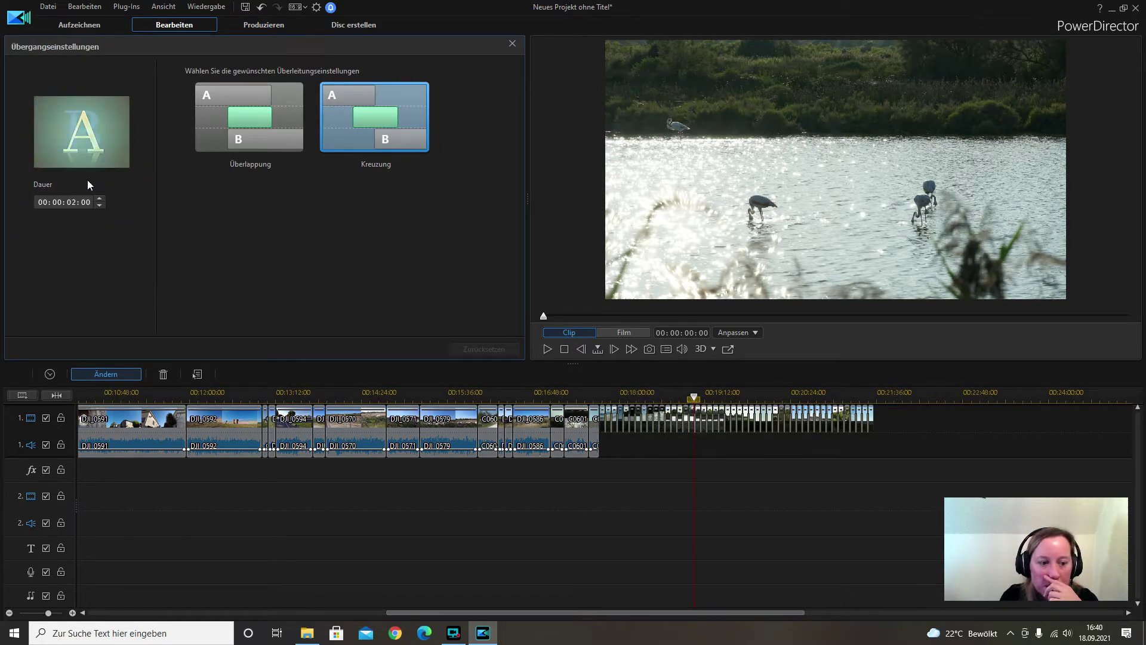
{"action": "left_click", "coordinate": [714, 468]}
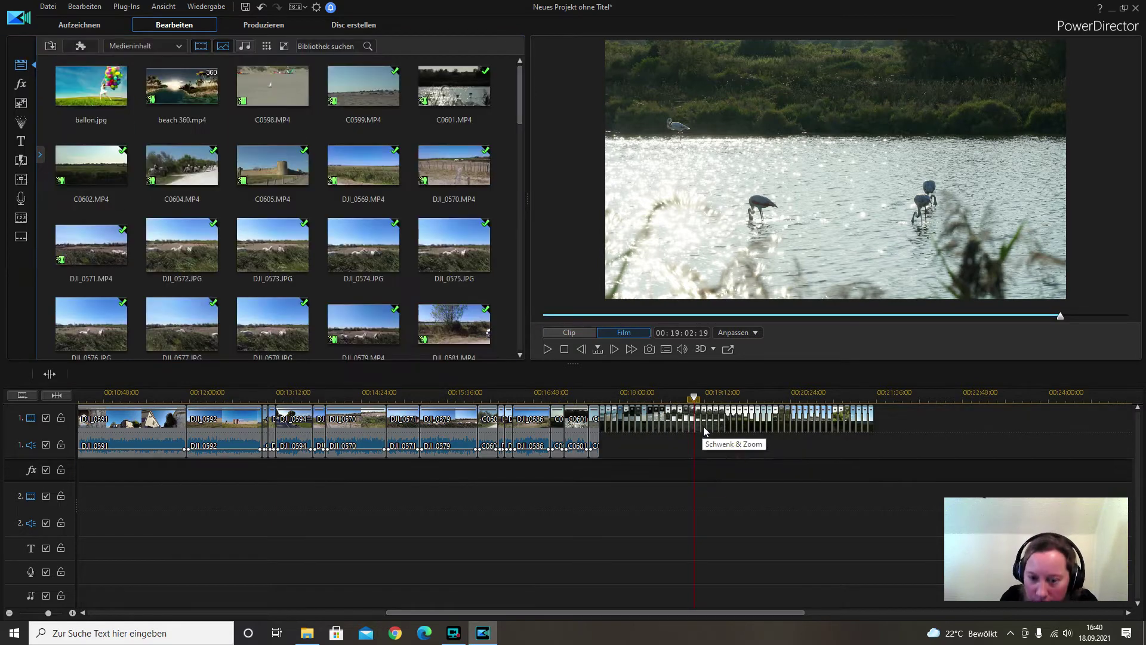
Look at the pan and zoom styles for the photo with three flamingos and play back its transition near 00:19:03
{"action": "left_click", "coordinate": [703, 421]}
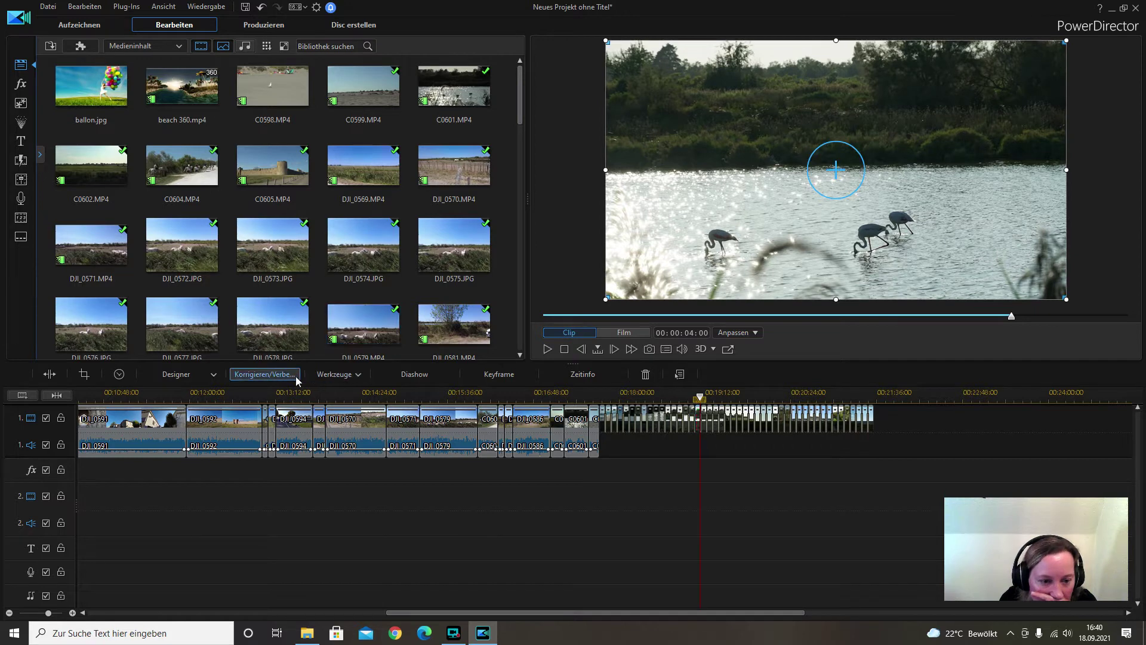
{"action": "left_click", "coordinate": [334, 374]}
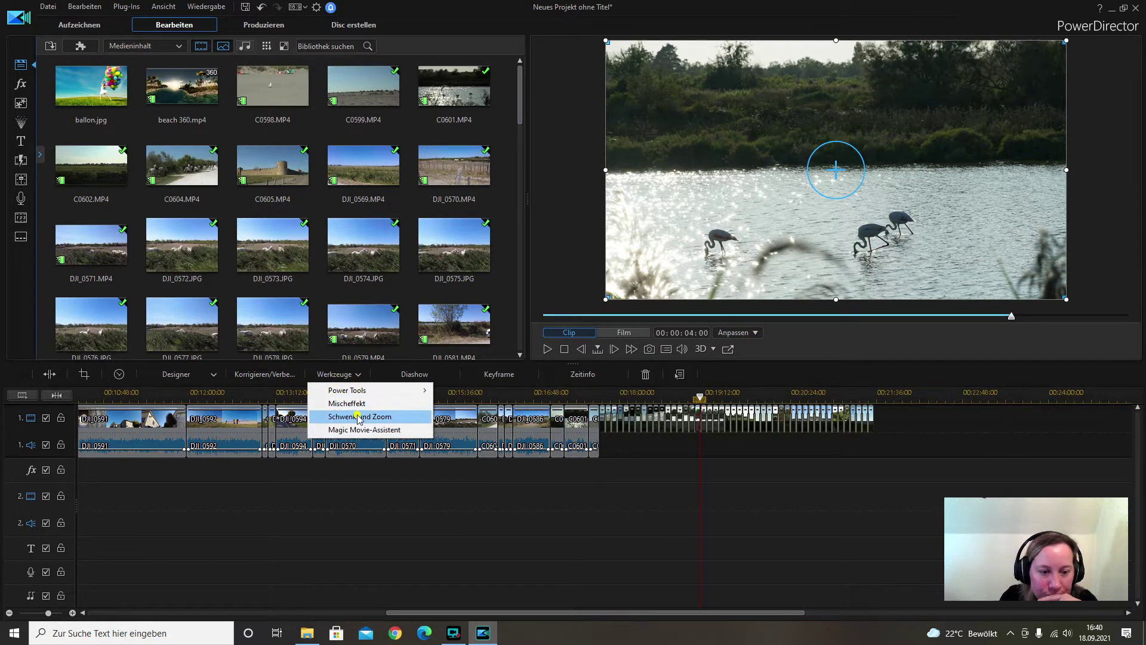
{"action": "left_click", "coordinate": [360, 417]}
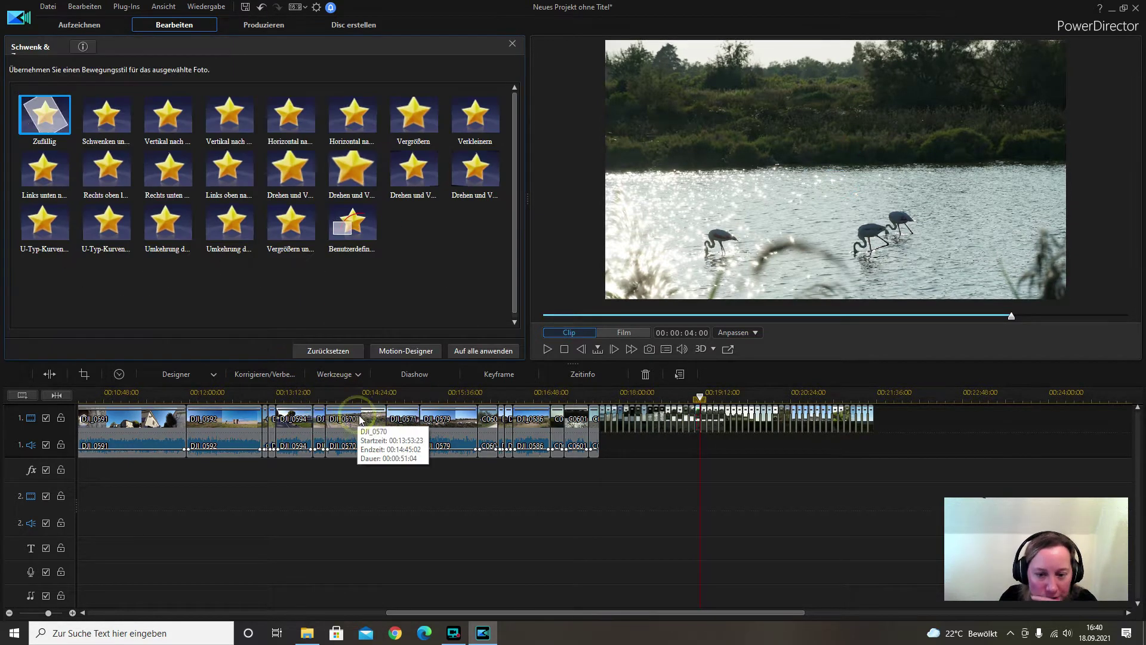
{"action": "left_click", "coordinate": [703, 421]}
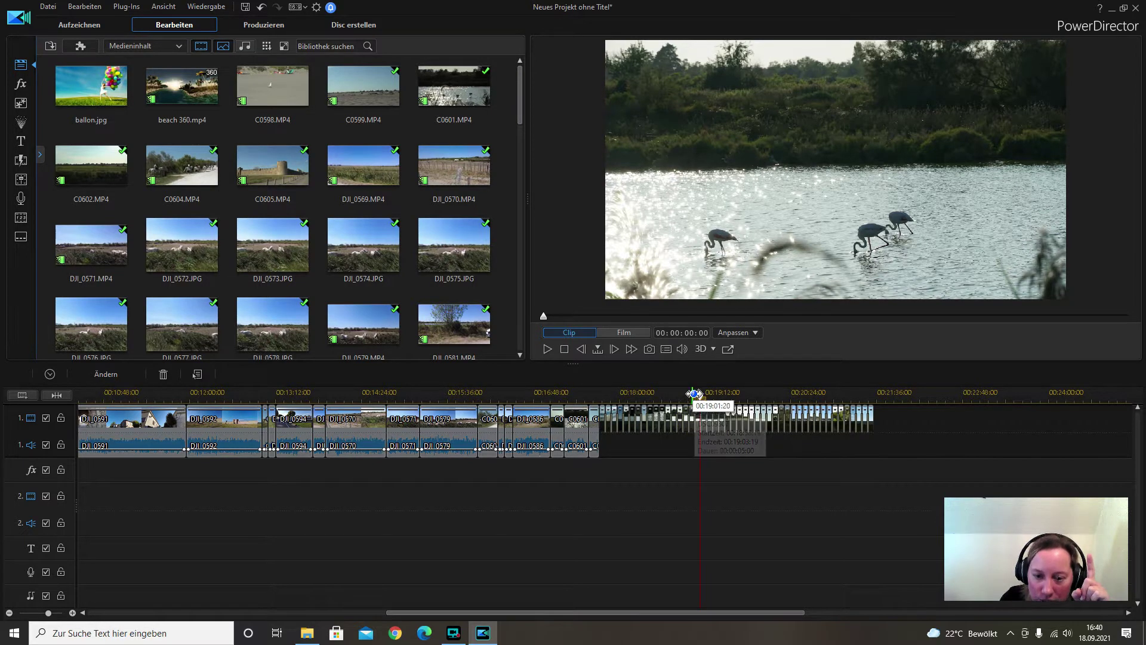
{"action": "left_click", "coordinate": [694, 393]}
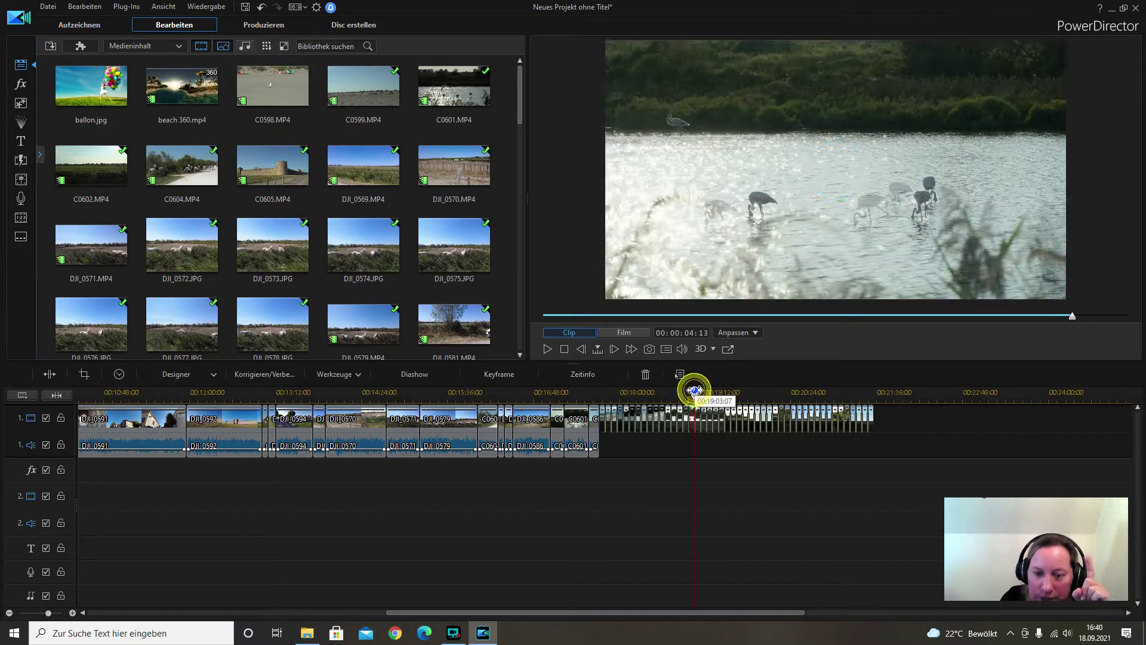
{"action": "left_click", "coordinate": [548, 350]}
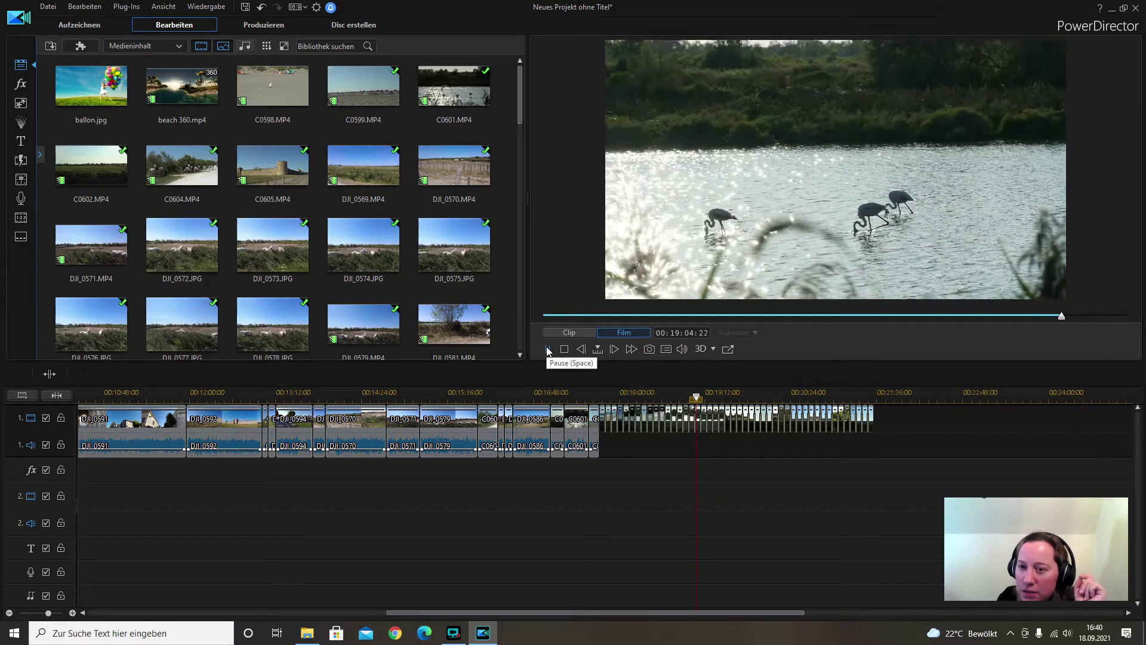
{"action": "left_click", "coordinate": [548, 349]}
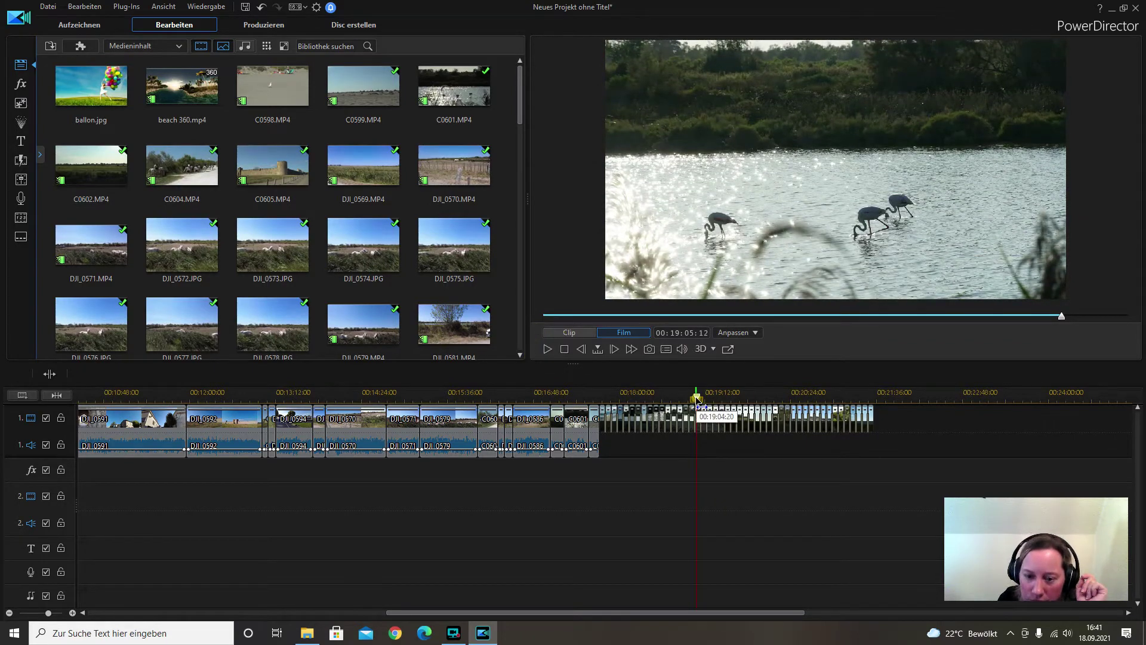
Preview the flamingo photos from about 00:18:57 and delete the transition between the two photos at that point
{"action": "left_click_drag", "start_coordinate": [697, 399], "coordinate": [689, 401]}
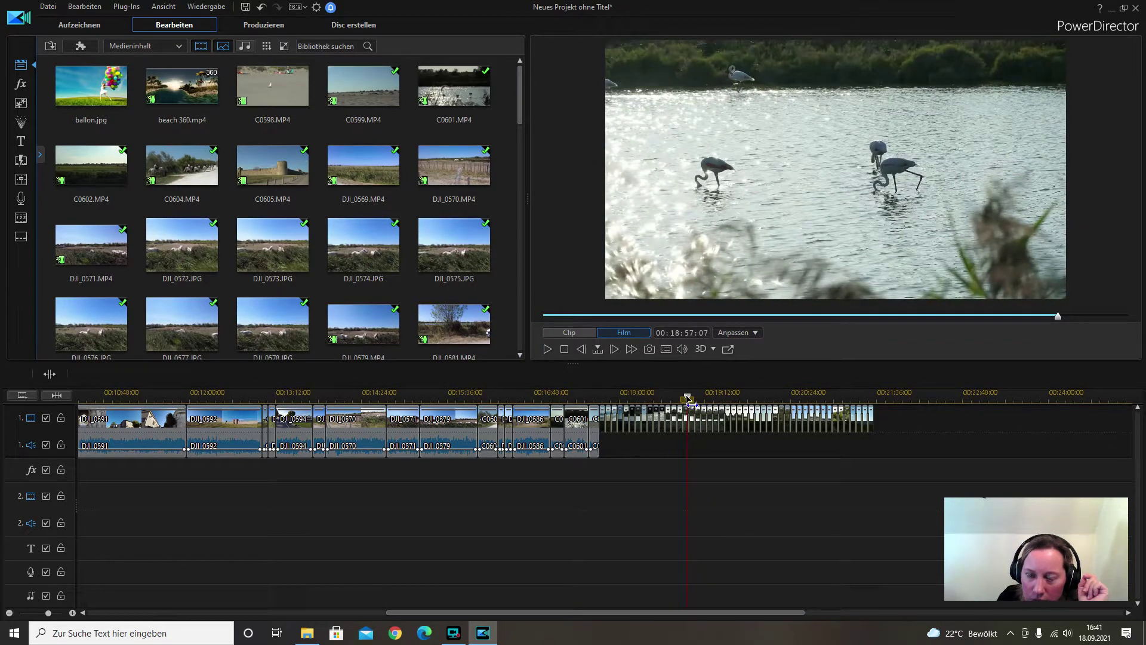
{"action": "left_click", "coordinate": [548, 349]}
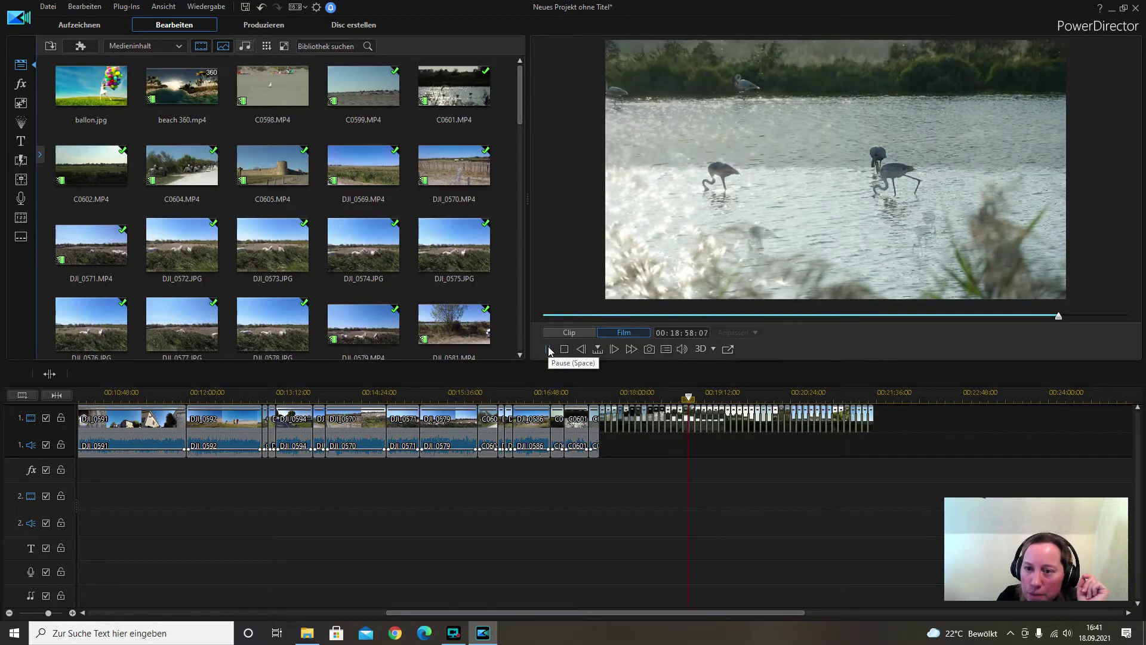
{"action": "left_click", "coordinate": [548, 349]}
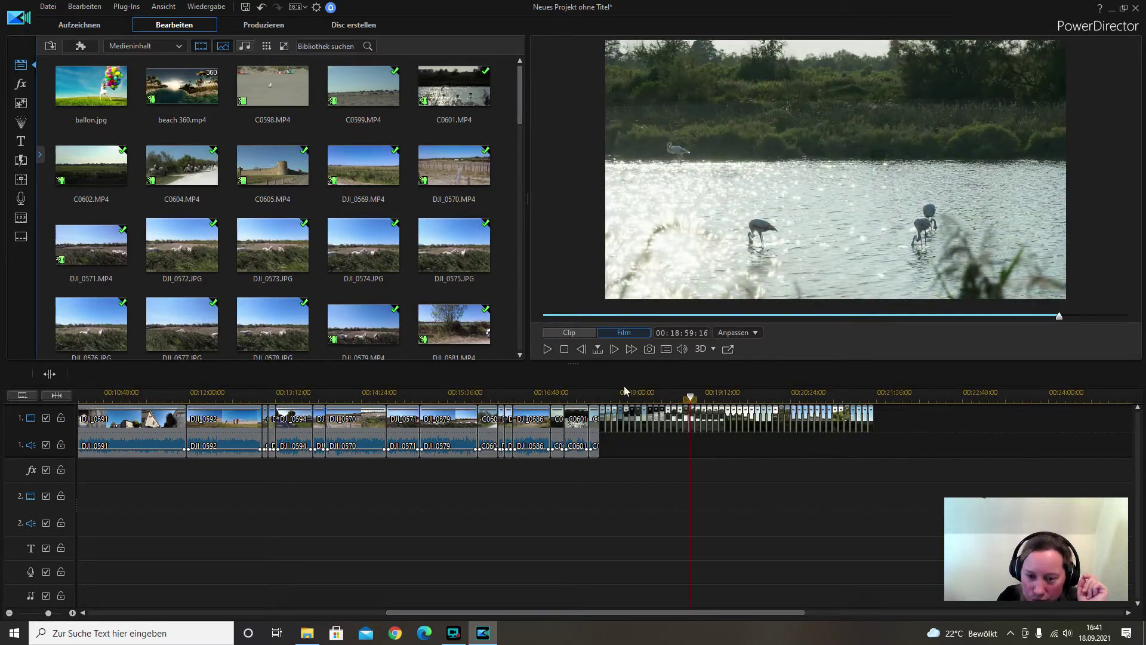
{"action": "left_click", "coordinate": [691, 425]}
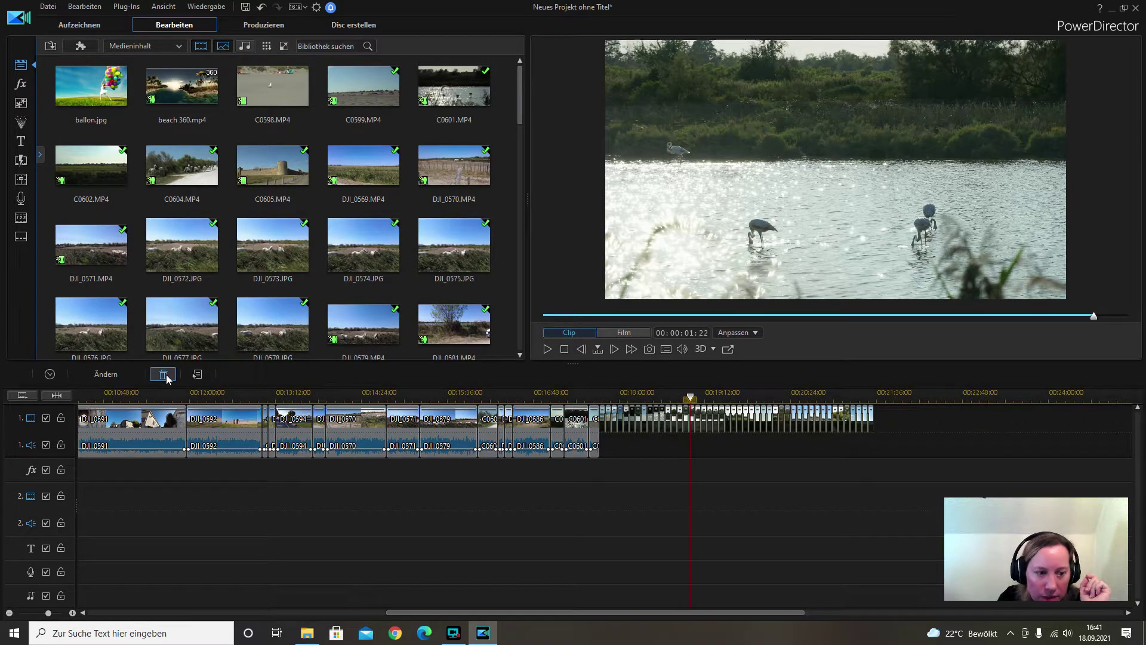
{"action": "left_click", "coordinate": [164, 375]}
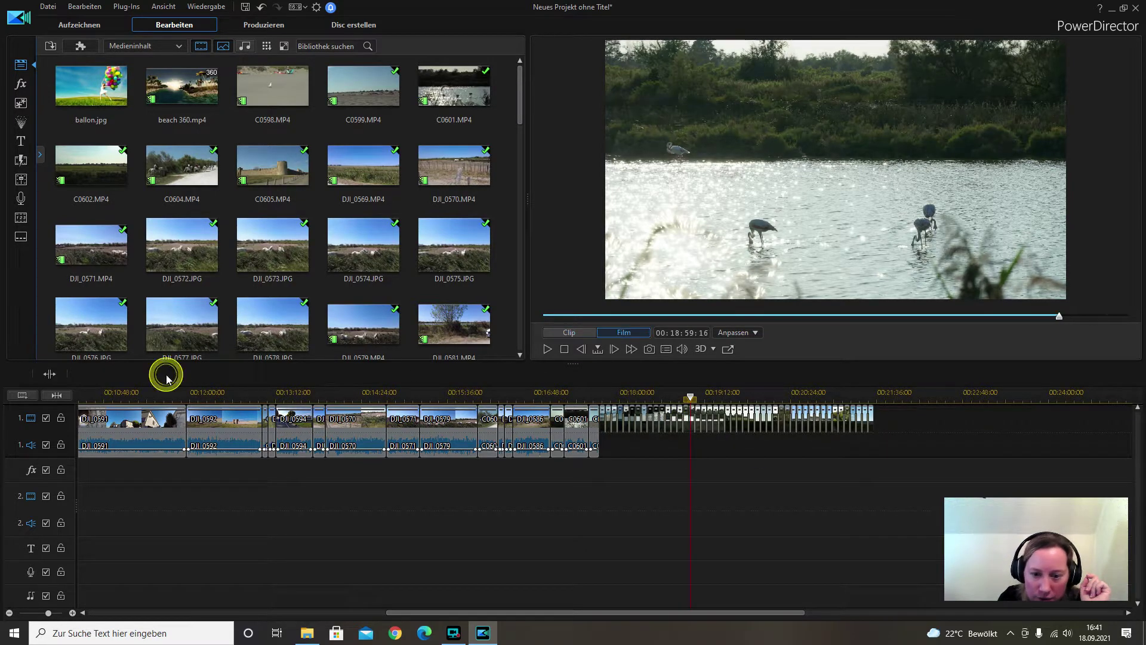
Try the "Vergrößern un..." pan and zoom style on the adjacent flamingo photos around 00:18:53
{"action": "left_click", "coordinate": [695, 420]}
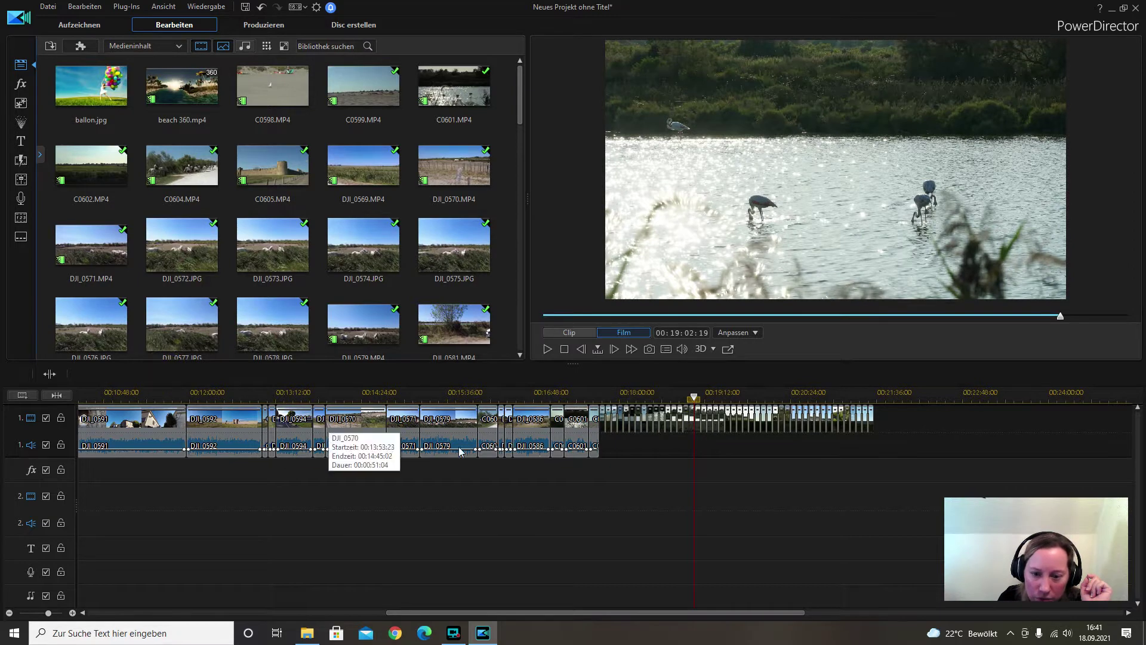
{"action": "left_click", "coordinate": [691, 420]}
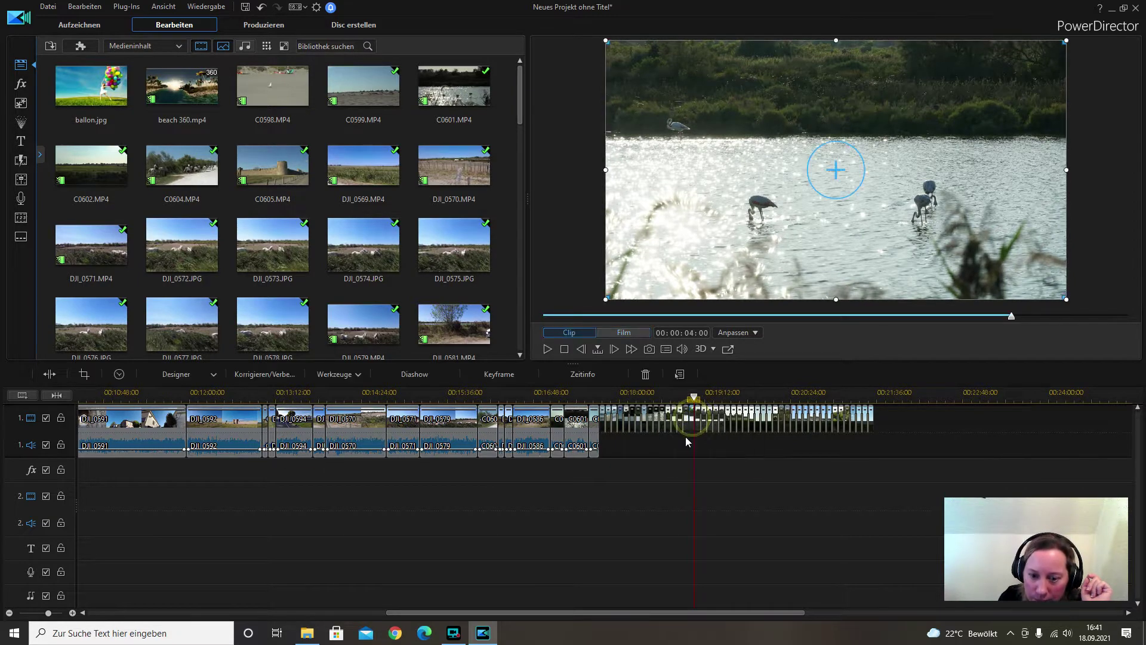
{"action": "left_click", "coordinate": [690, 436]}
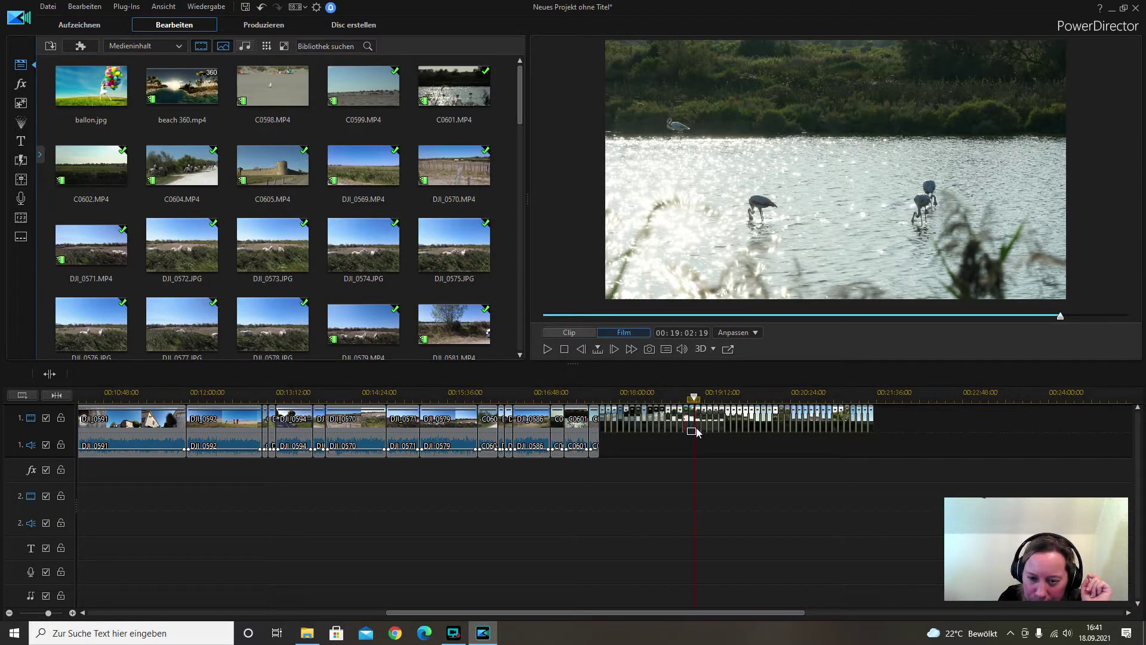
{"action": "left_click", "coordinate": [691, 430]}
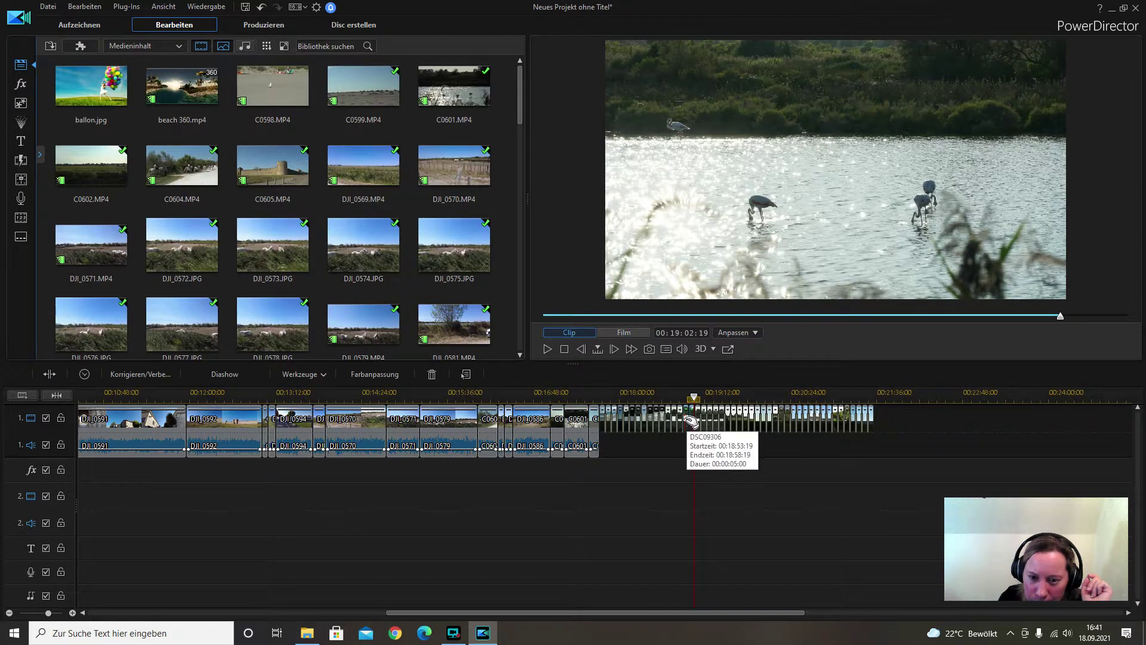
{"action": "left_click", "coordinate": [316, 379]}
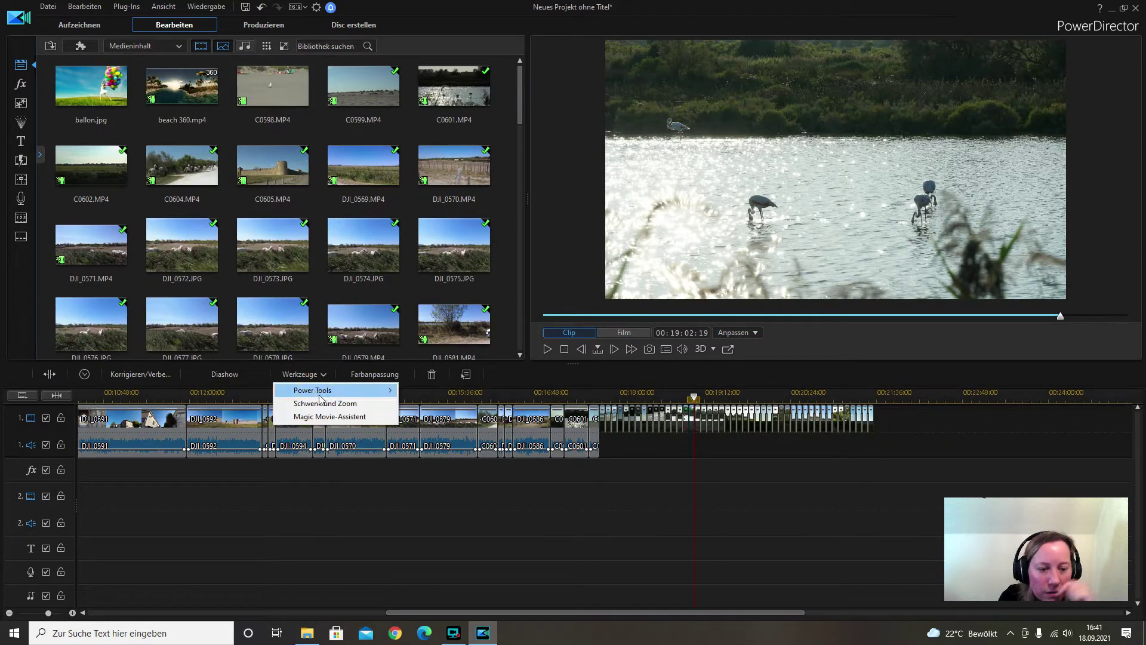
{"action": "left_click", "coordinate": [307, 472]}
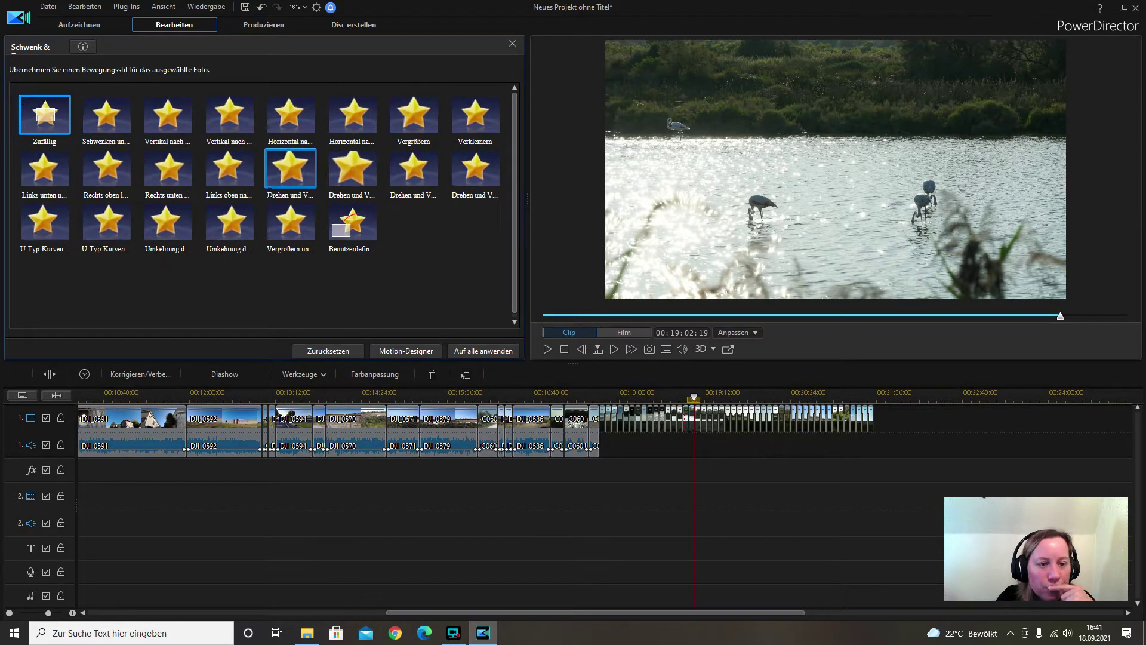
{"action": "left_click", "coordinate": [292, 227]}
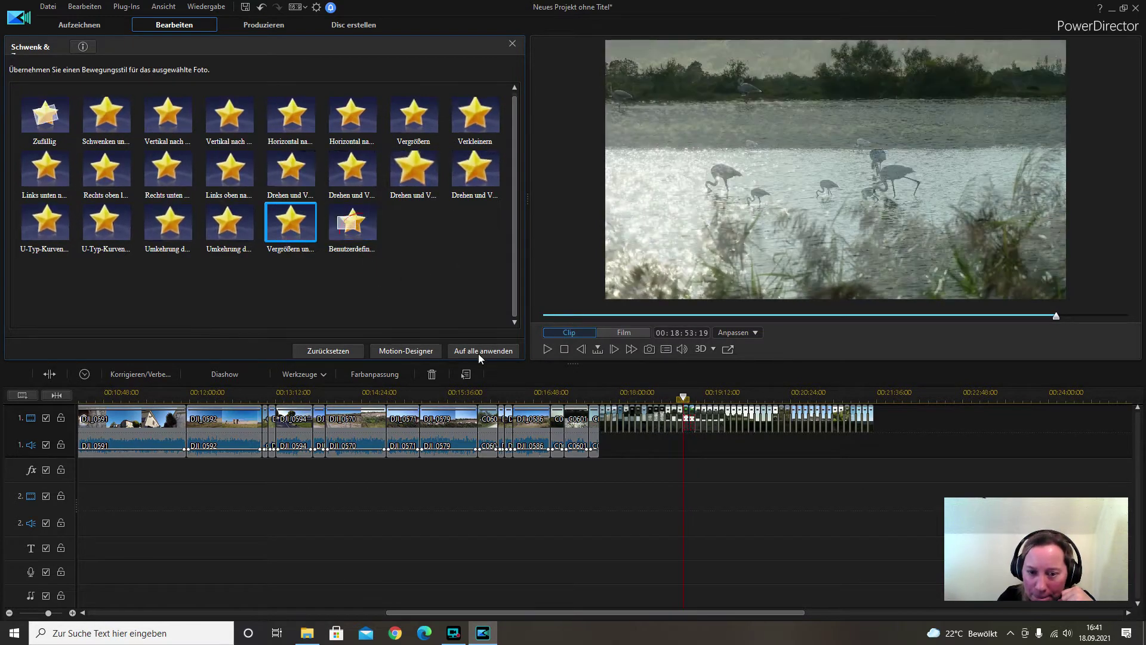
{"action": "left_click", "coordinate": [614, 478]}
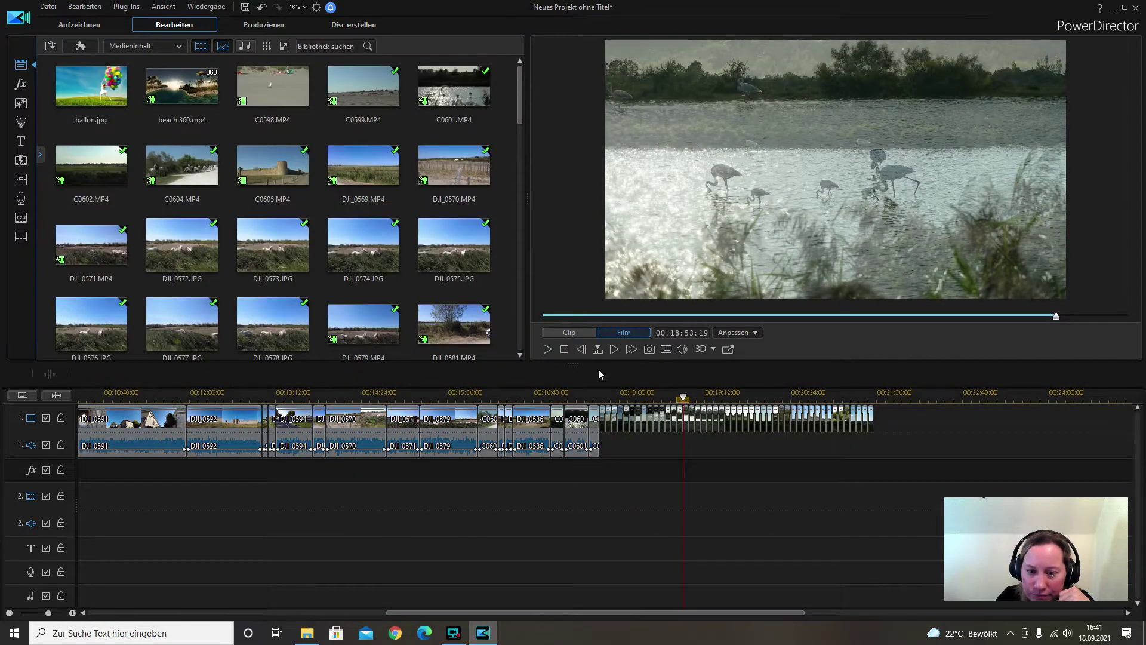
Preview the flamingo photos from about 00:18:52 and undo the last pan and zoom style change
{"action": "left_click", "coordinate": [681, 394]}
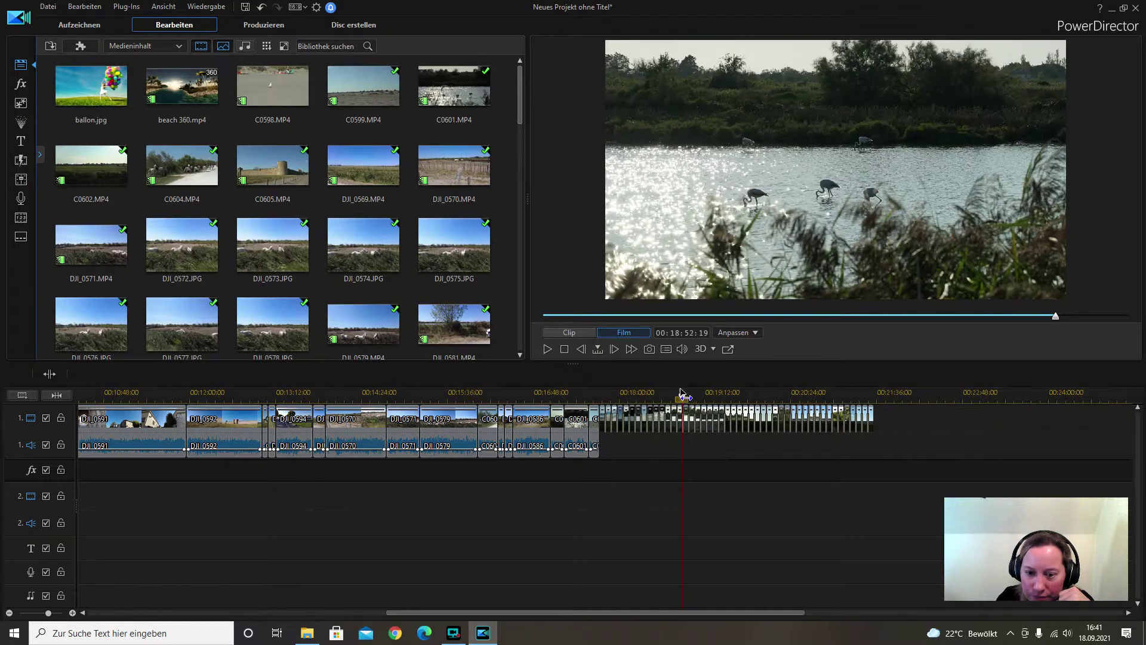
{"action": "left_click", "coordinate": [547, 350]}
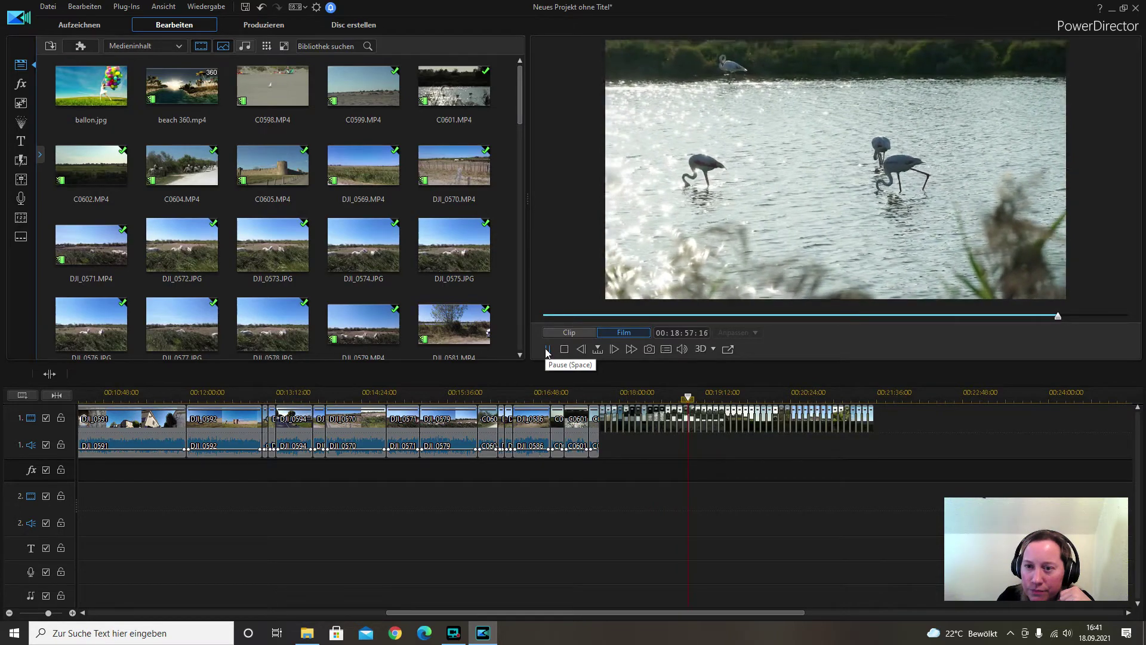
{"action": "left_click", "coordinate": [547, 350]}
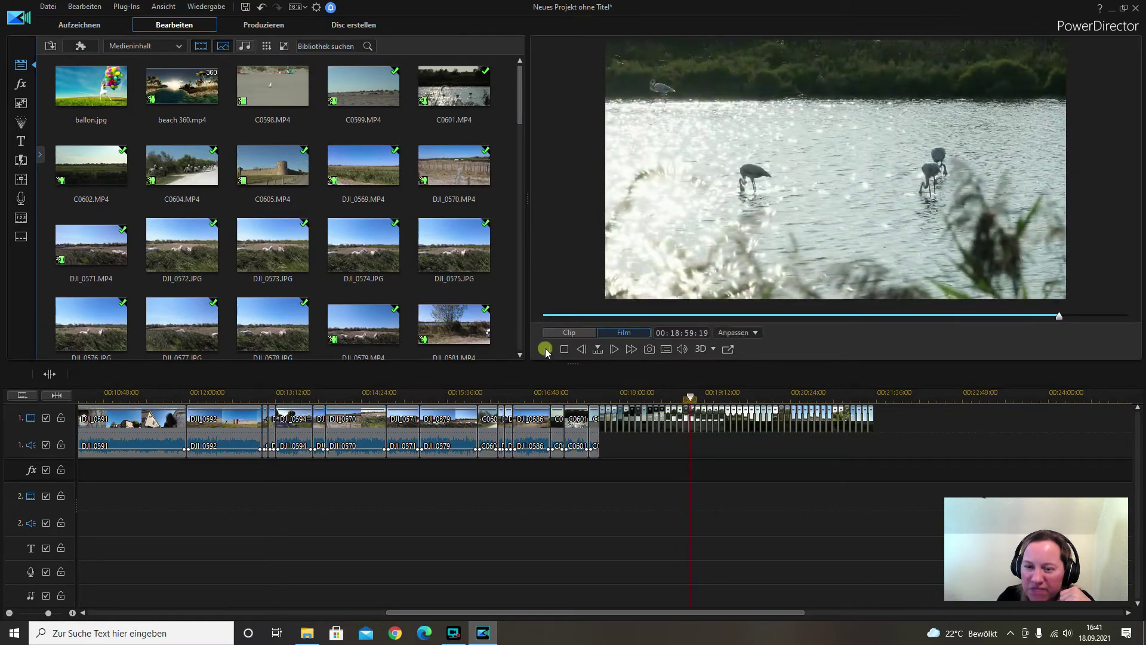
{"action": "left_click", "coordinate": [260, 7]}
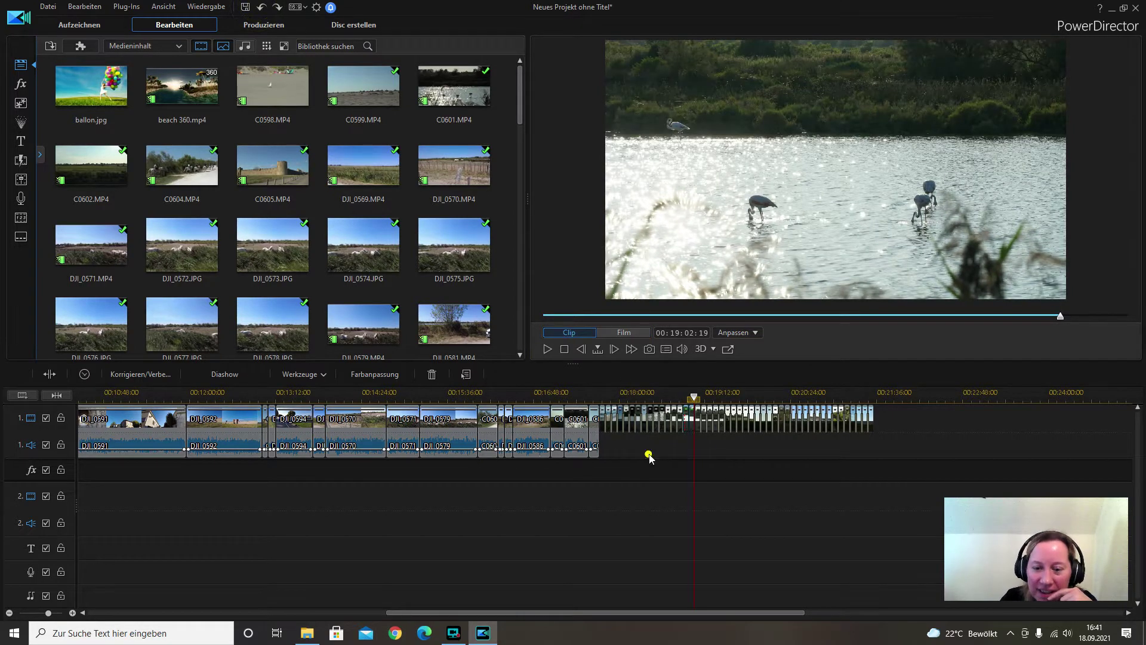
Reselect the adjacent flamingo photos around 00:18:53 and apply the Vergrößern pan and zoom style to them
{"action": "left_click", "coordinate": [649, 456]}
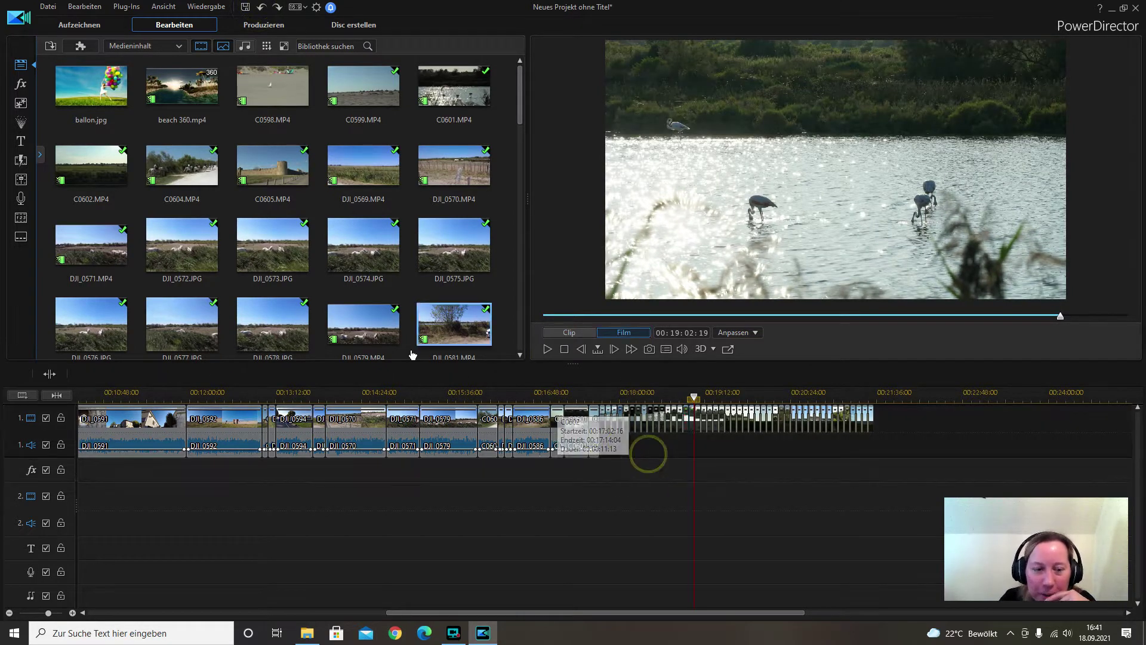
{"action": "left_click", "coordinate": [689, 430]}
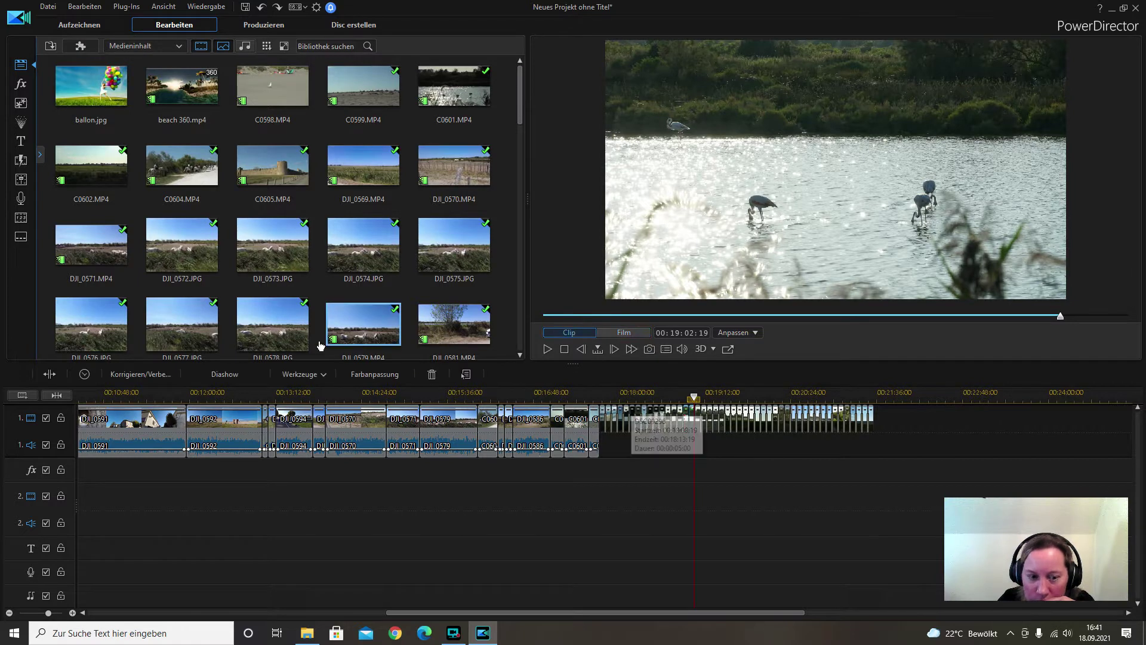
{"action": "left_click", "coordinate": [306, 378]}
{"action": "left_click", "coordinate": [343, 403]}
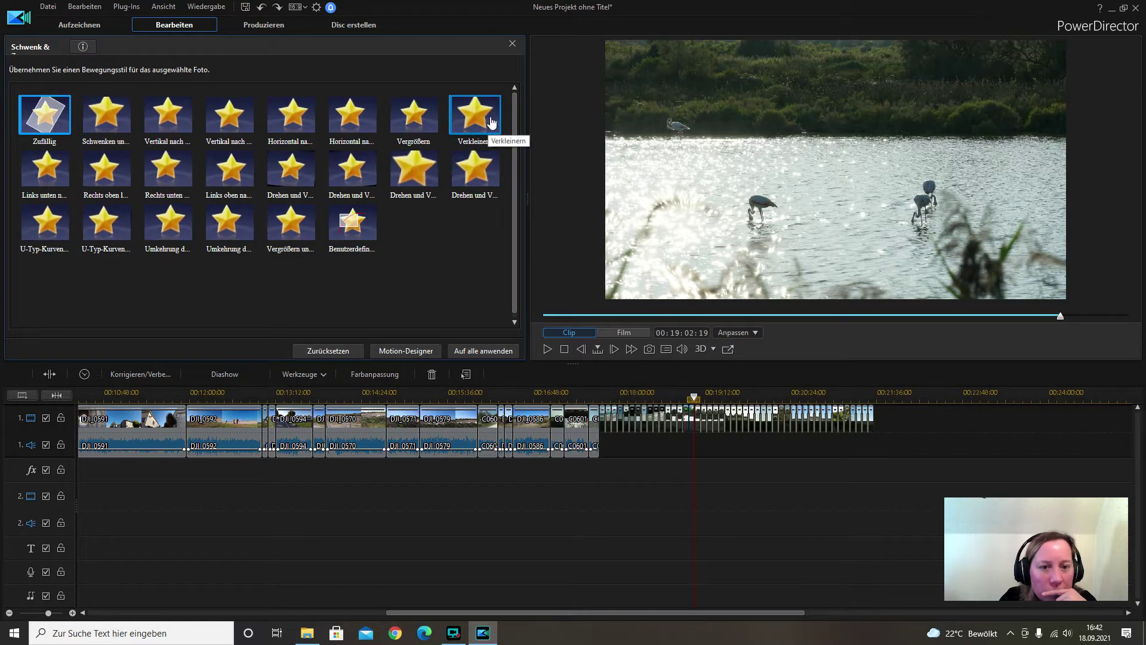
{"action": "left_click", "coordinate": [417, 111]}
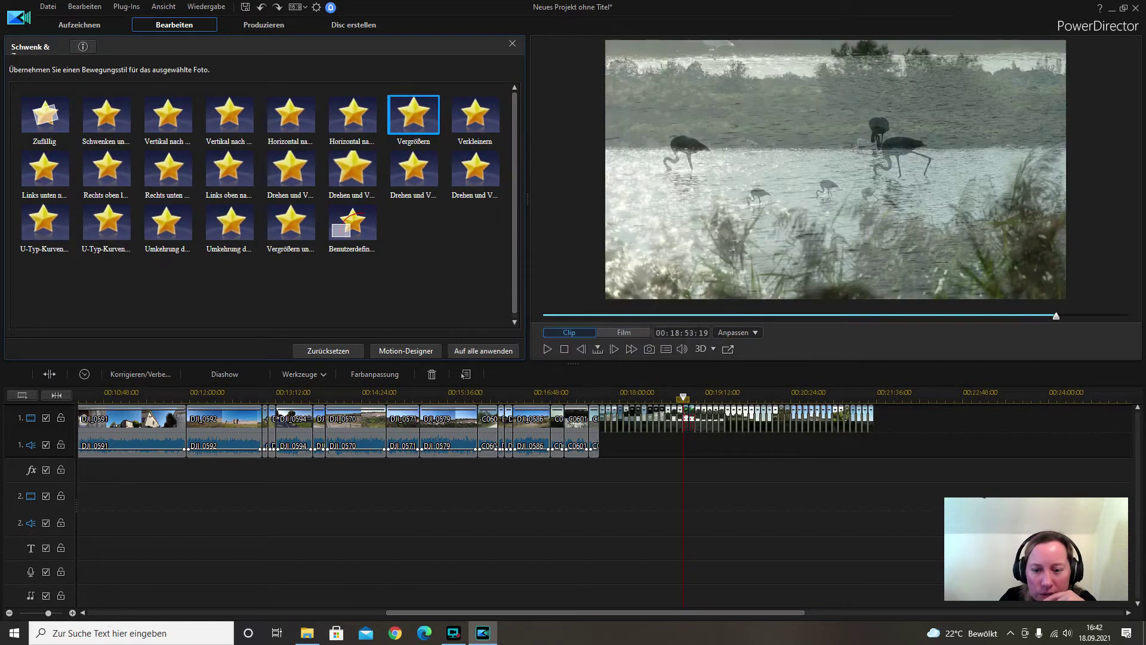
{"action": "left_click", "coordinate": [714, 482]}
Play back the flamingo photo sequence from shortly before 00:18:51 to check the new motion
{"action": "left_click", "coordinate": [682, 396]}
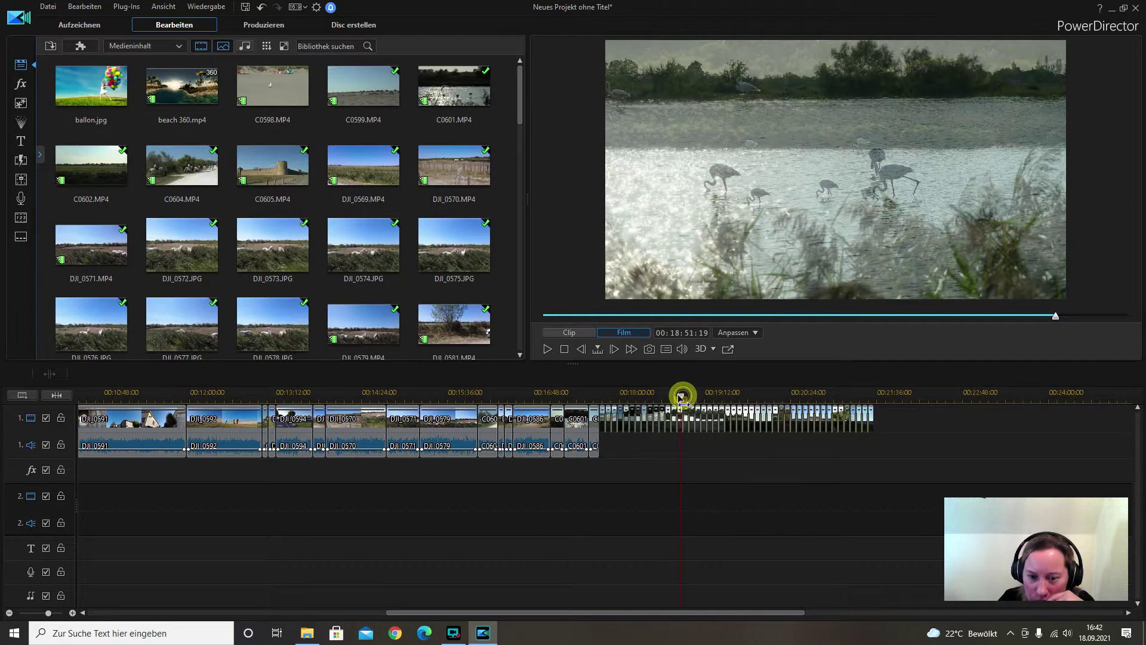
{"action": "left_click_drag", "start_coordinate": [683, 396], "coordinate": [673, 397]}
{"action": "left_click", "coordinate": [551, 349]}
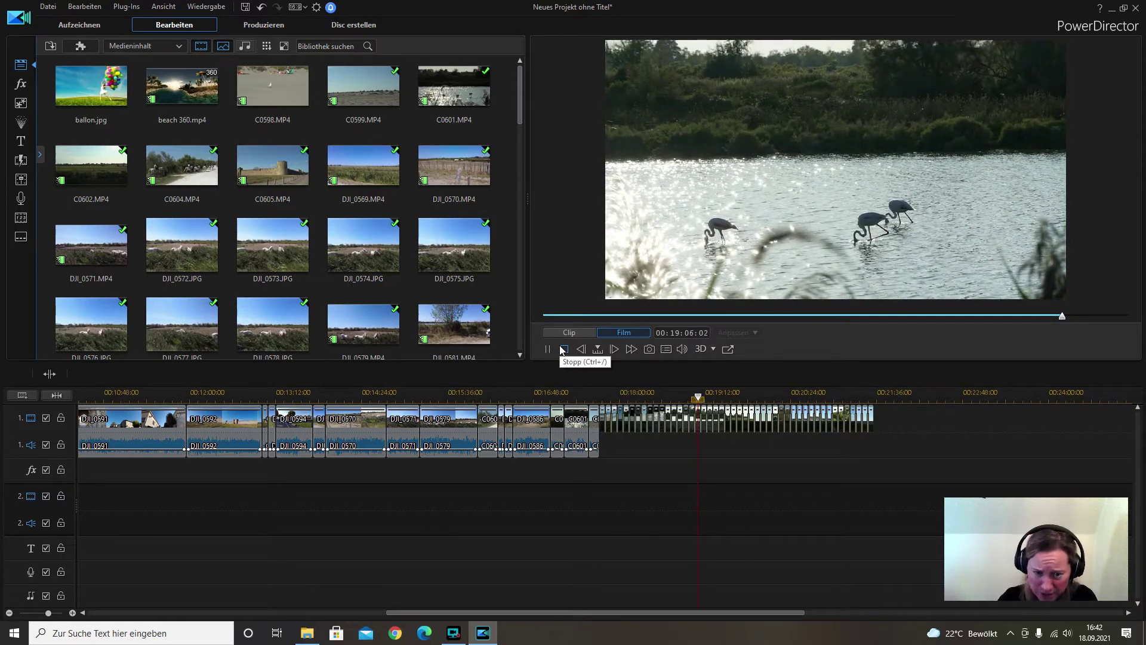
Stop the playback and remove the transition between the flamingo photos at about 00:19:02
{"action": "left_click", "coordinate": [564, 349]}
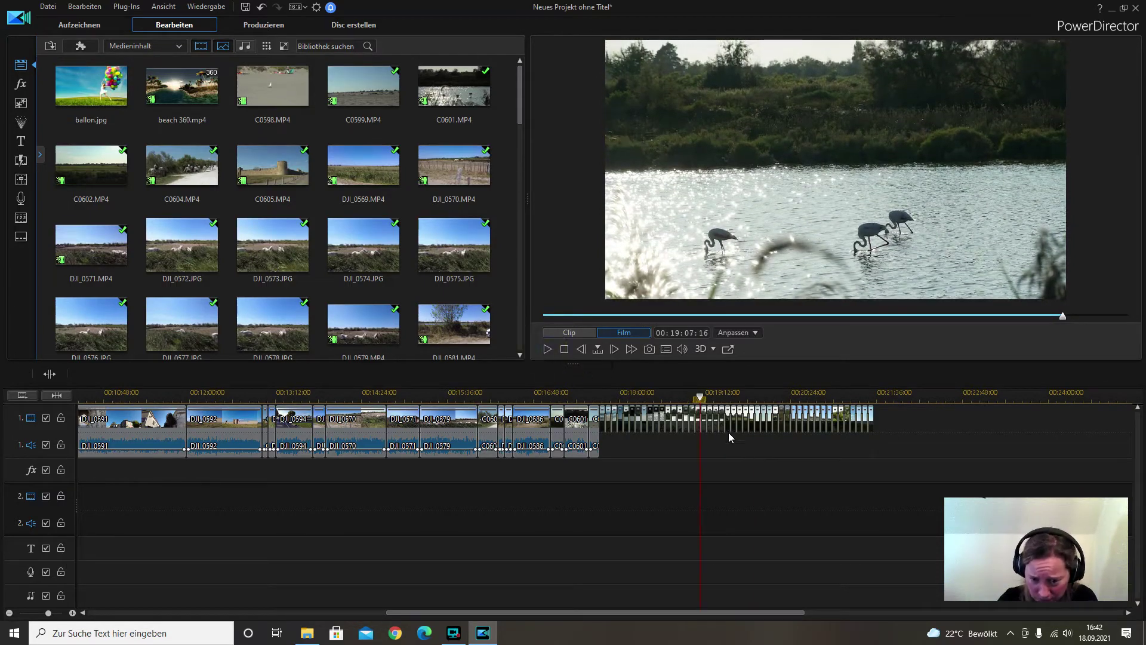
{"action": "left_click", "coordinate": [696, 424]}
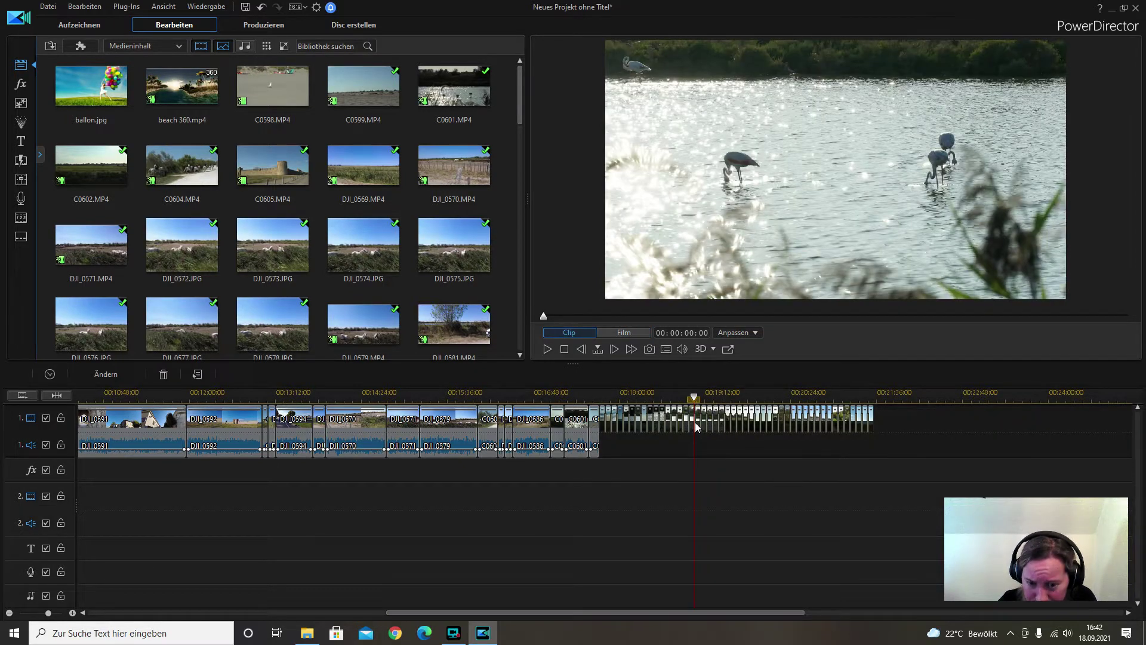
{"action": "left_click", "coordinate": [695, 424]}
{"action": "left_click", "coordinate": [163, 376]}
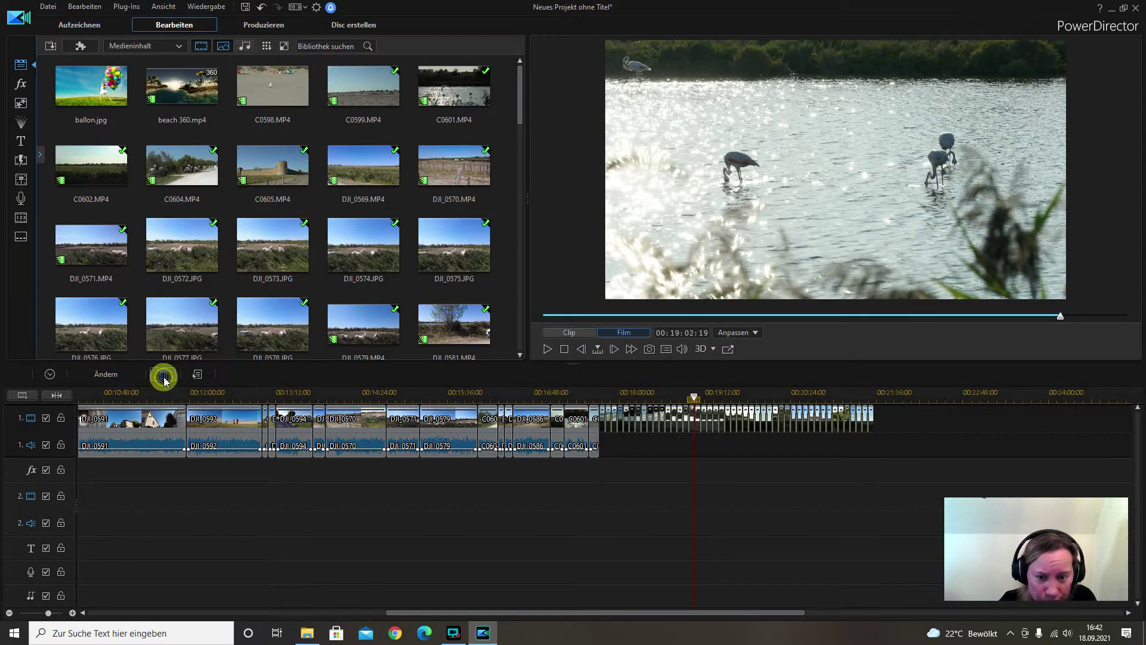
Select the two neighbouring flamingo photos around 00:19:02 and apply the Vergrößern pan and zoom style to them
{"action": "left_click", "coordinate": [693, 428]}
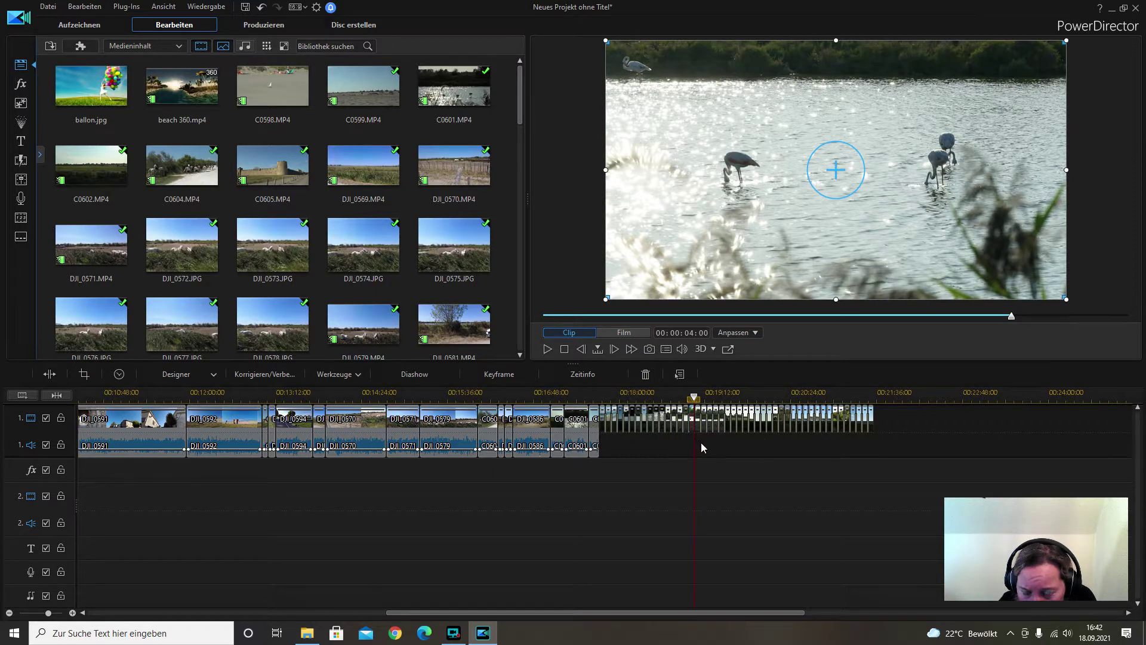
{"action": "left_click", "coordinate": [696, 432]}
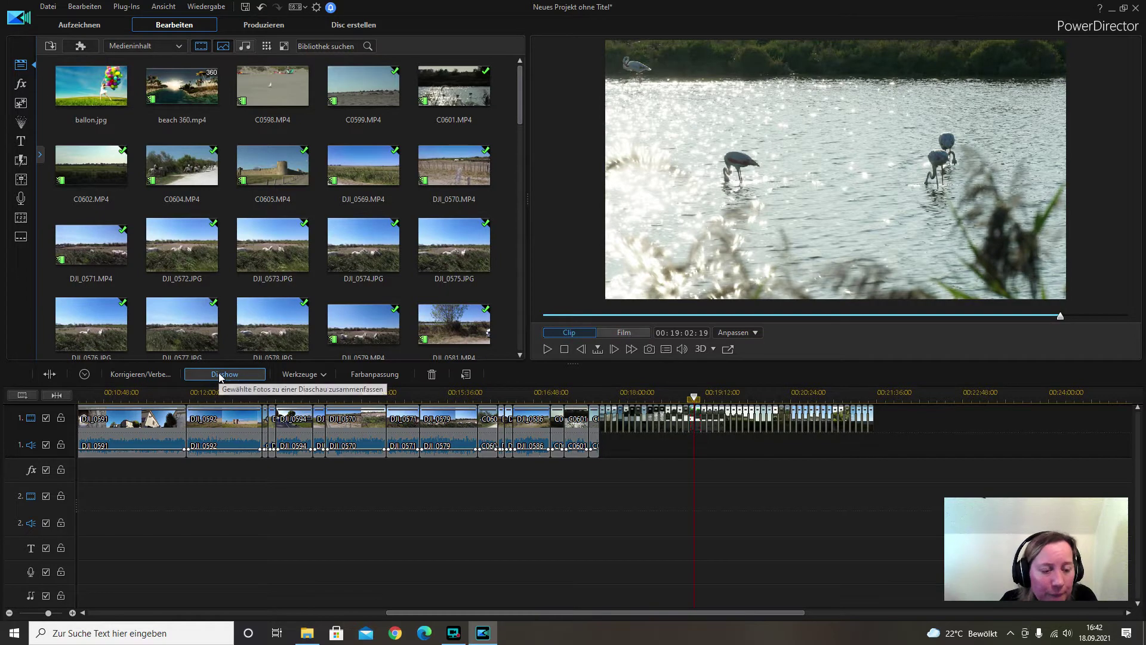
{"action": "left_click", "coordinate": [304, 374]}
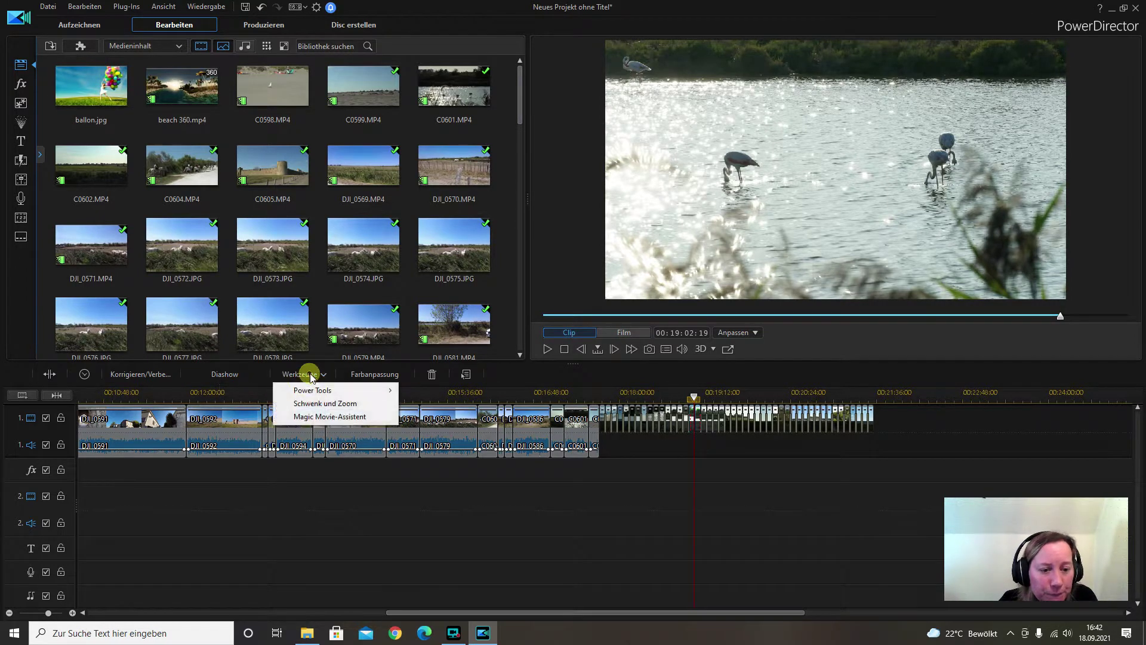
{"action": "left_click", "coordinate": [356, 406]}
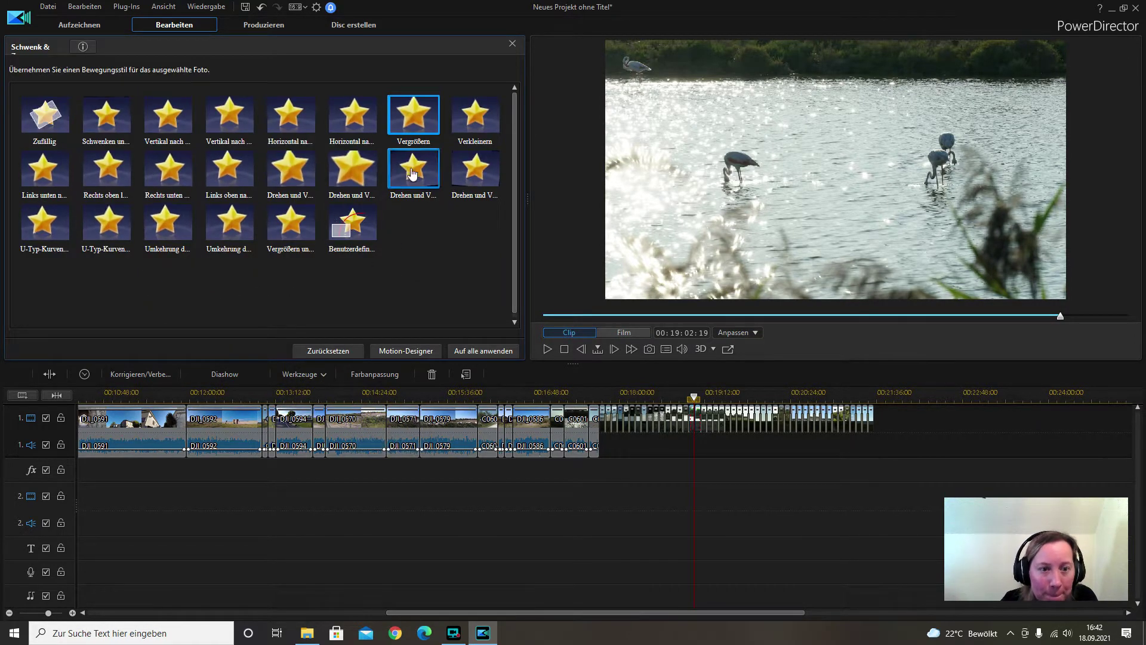
{"action": "left_click", "coordinate": [416, 119]}
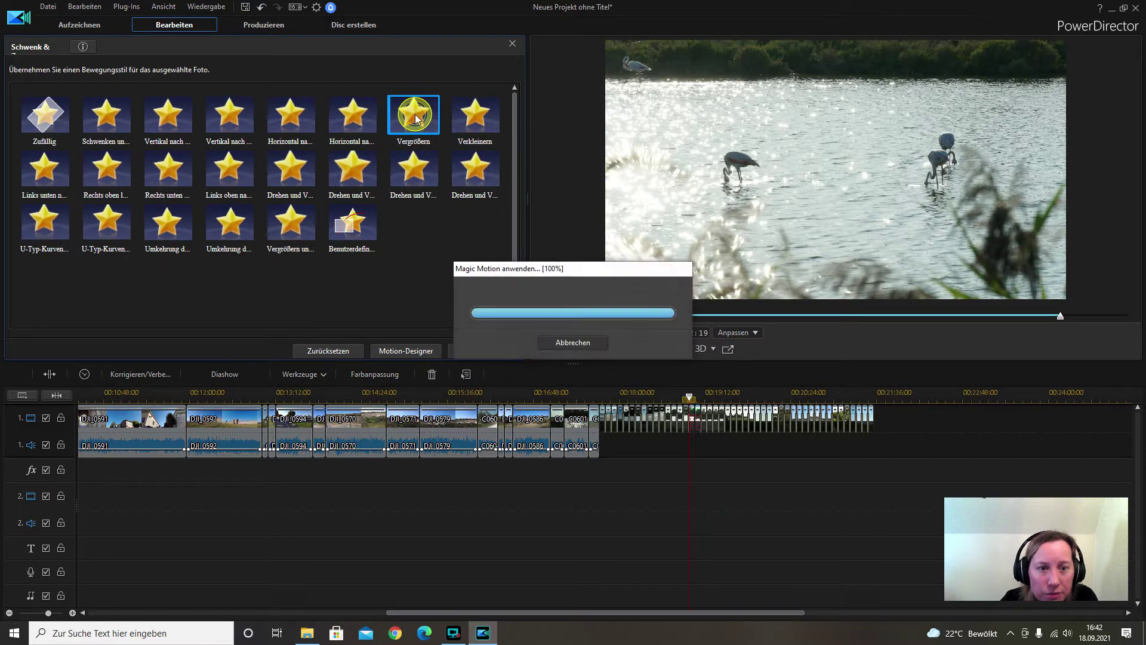
Close the pan and zoom settings and play back the flamingo photos from about 00:18:59
{"action": "left_click", "coordinate": [667, 496]}
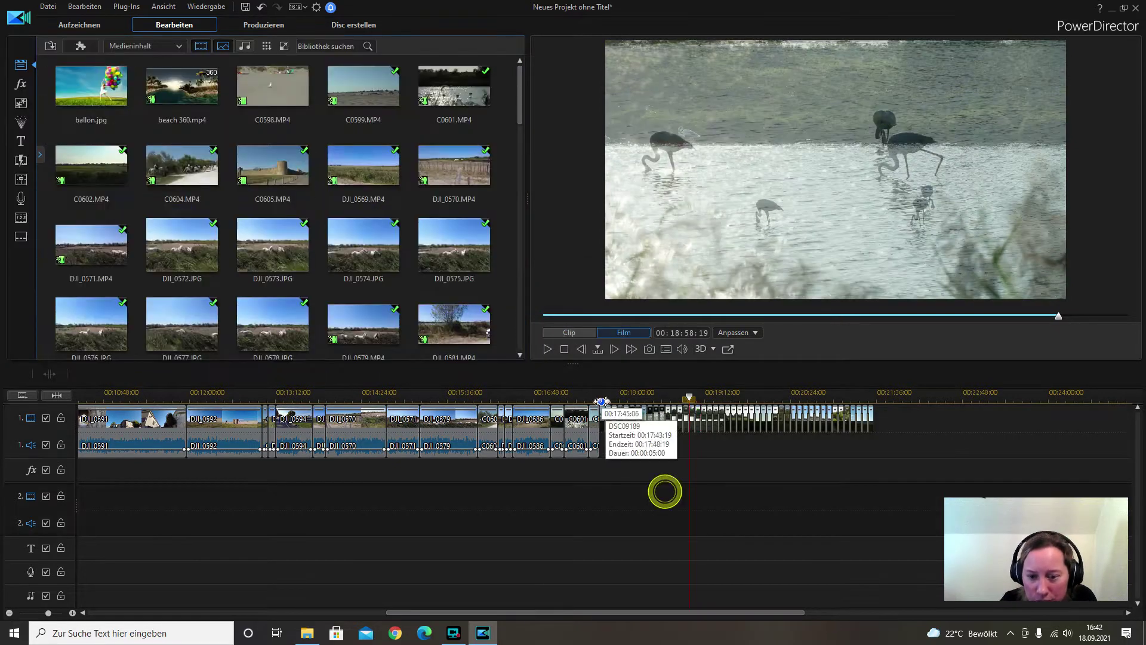
{"action": "left_click", "coordinate": [548, 349]}
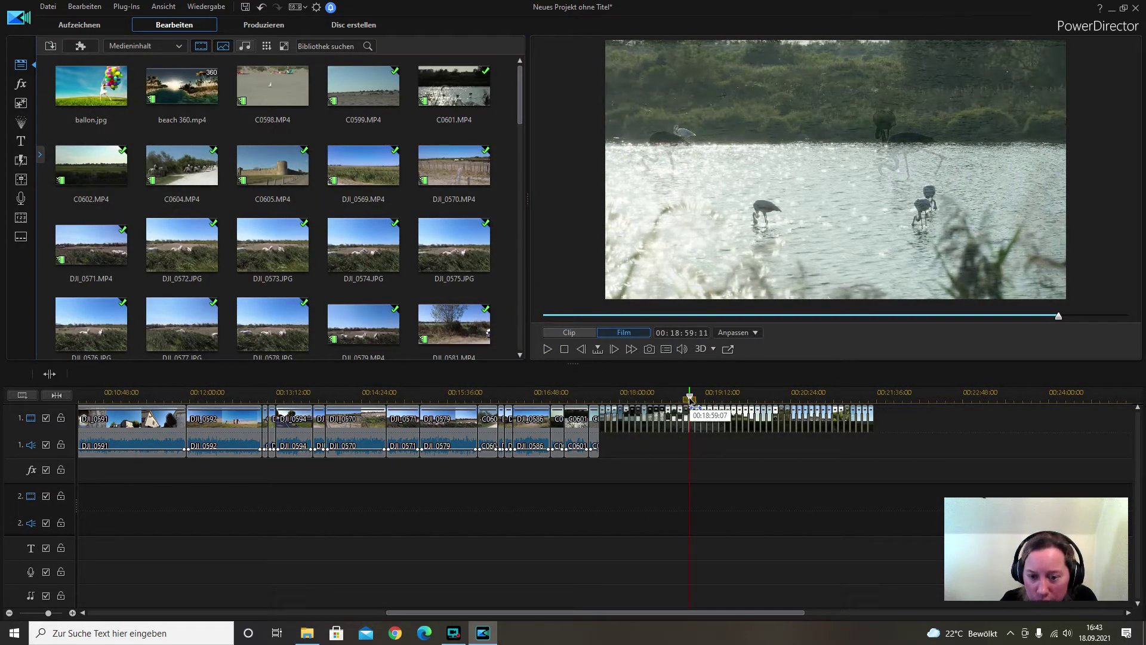
{"action": "left_click", "coordinate": [688, 398]}
{"action": "left_click", "coordinate": [548, 349]}
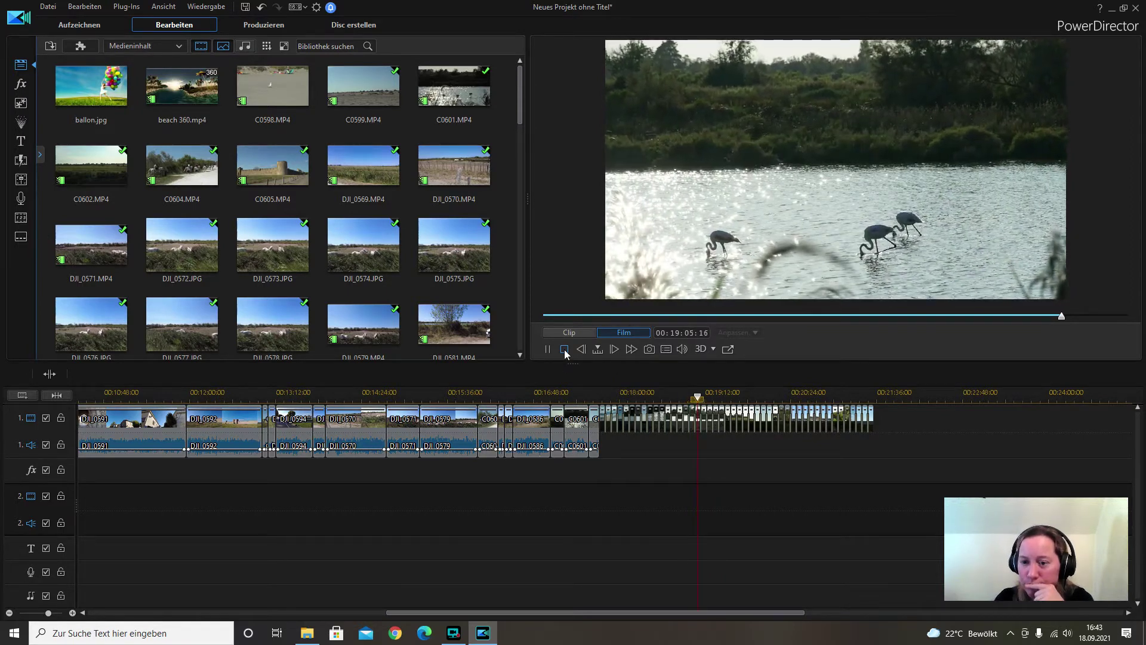
{"action": "left_click", "coordinate": [564, 349]}
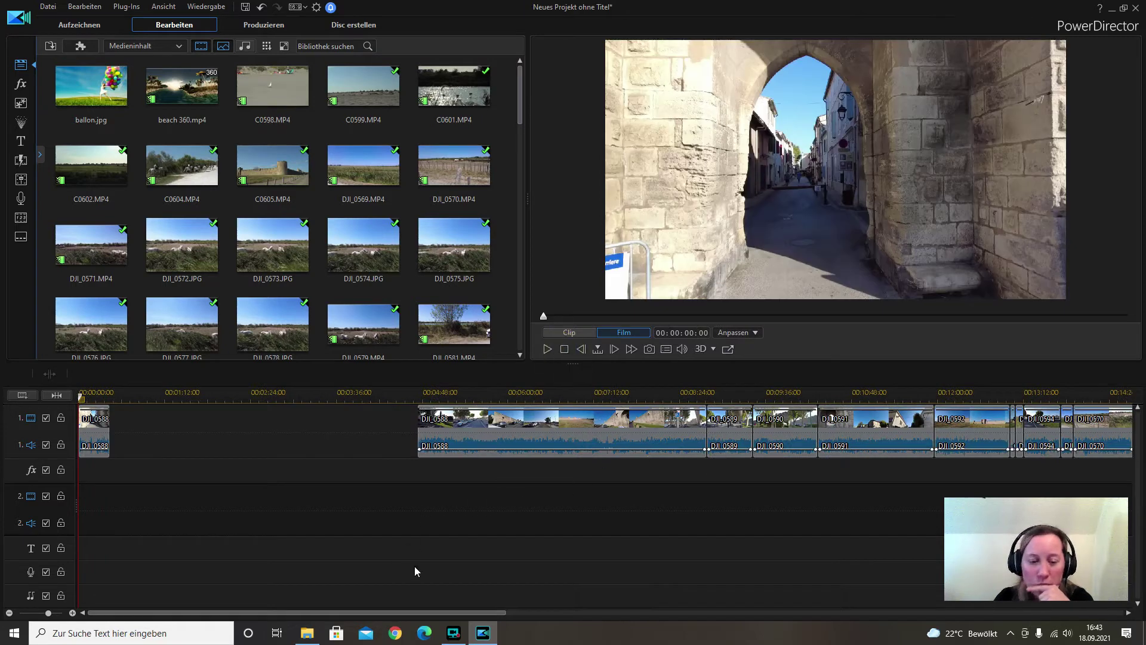
Return to the flamingo photos at about 00:19:02 and play the changeover between them
{"action": "left_click_drag", "start_coordinate": [469, 613], "coordinate": [801, 565]}
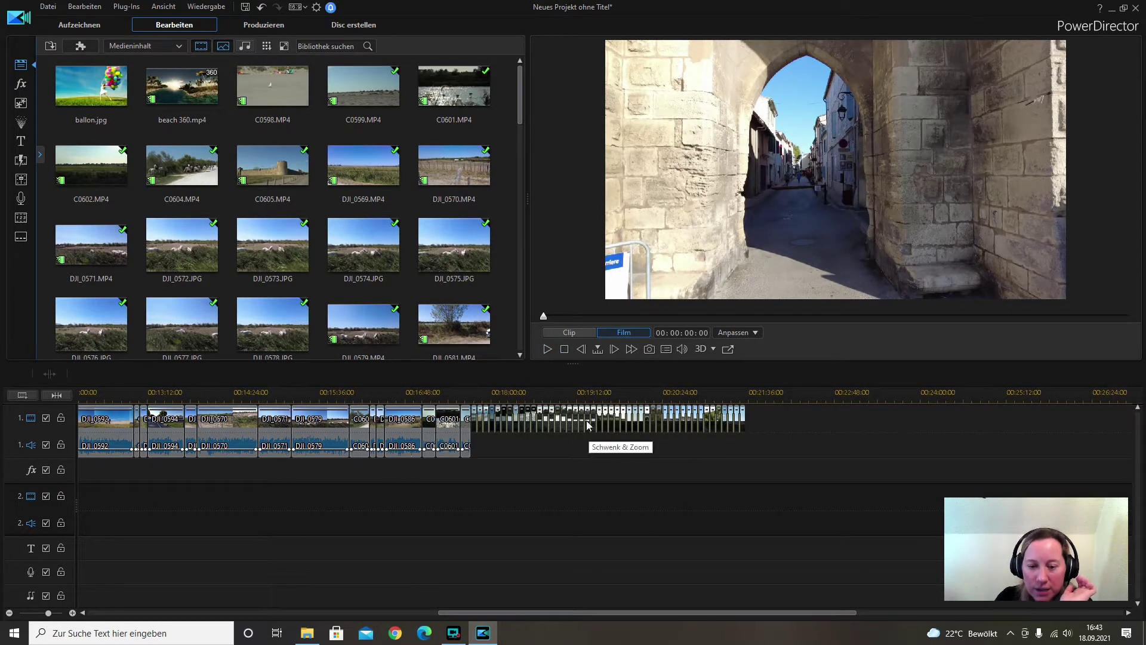
{"action": "left_click", "coordinate": [538, 394]}
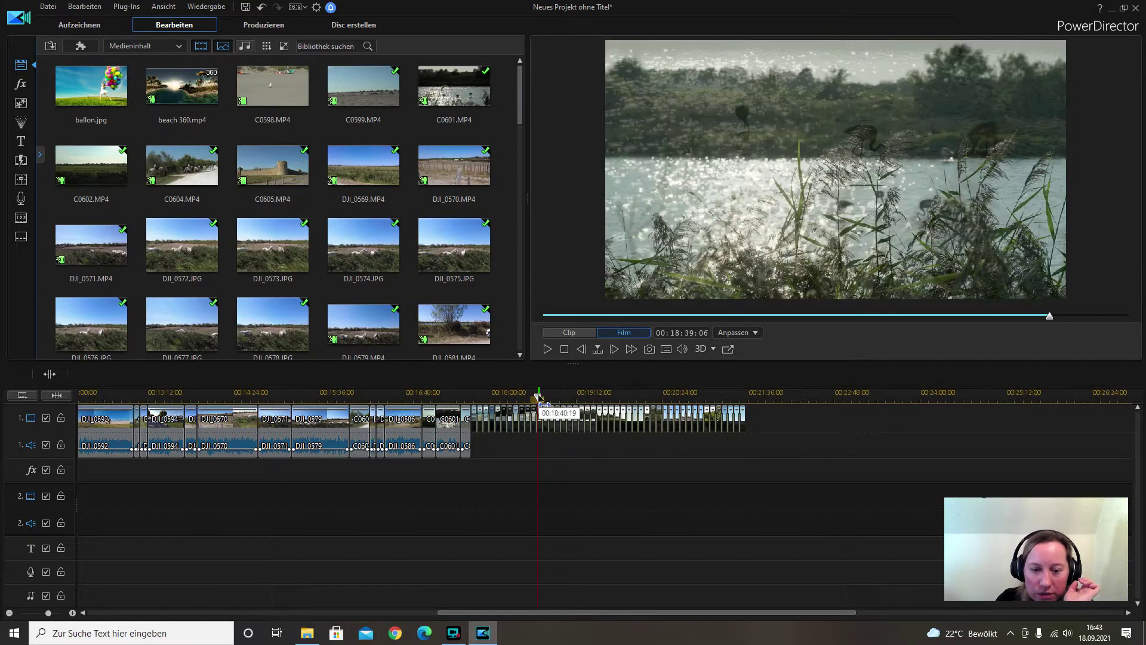
{"action": "left_click_drag", "start_coordinate": [538, 397], "coordinate": [565, 391]}
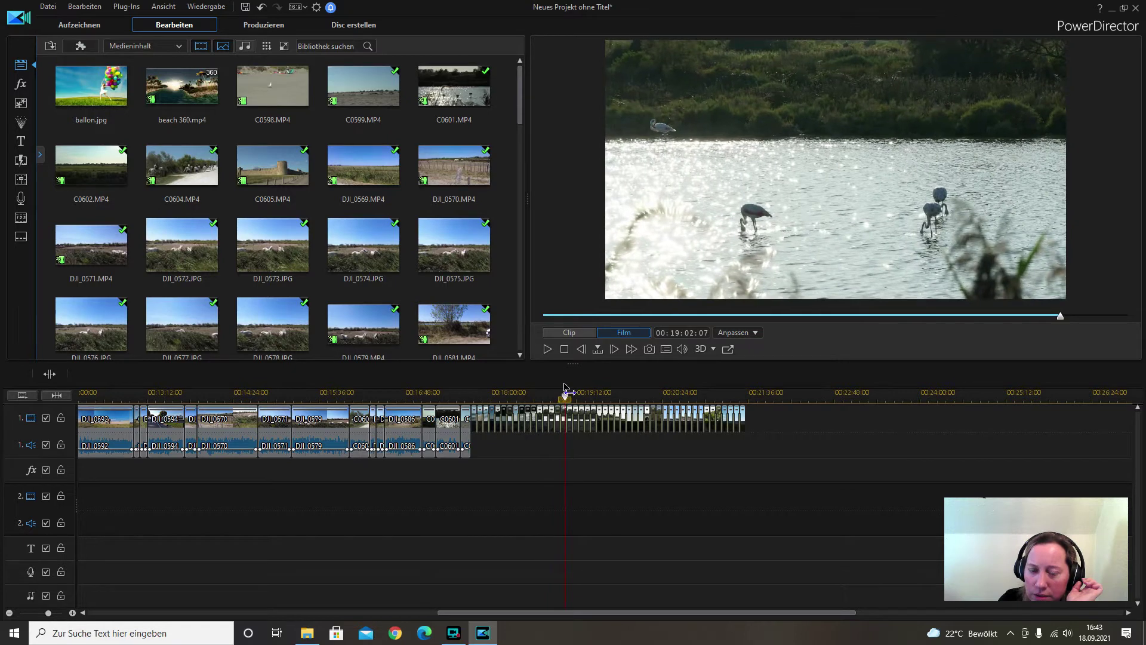
{"action": "left_click", "coordinate": [548, 349]}
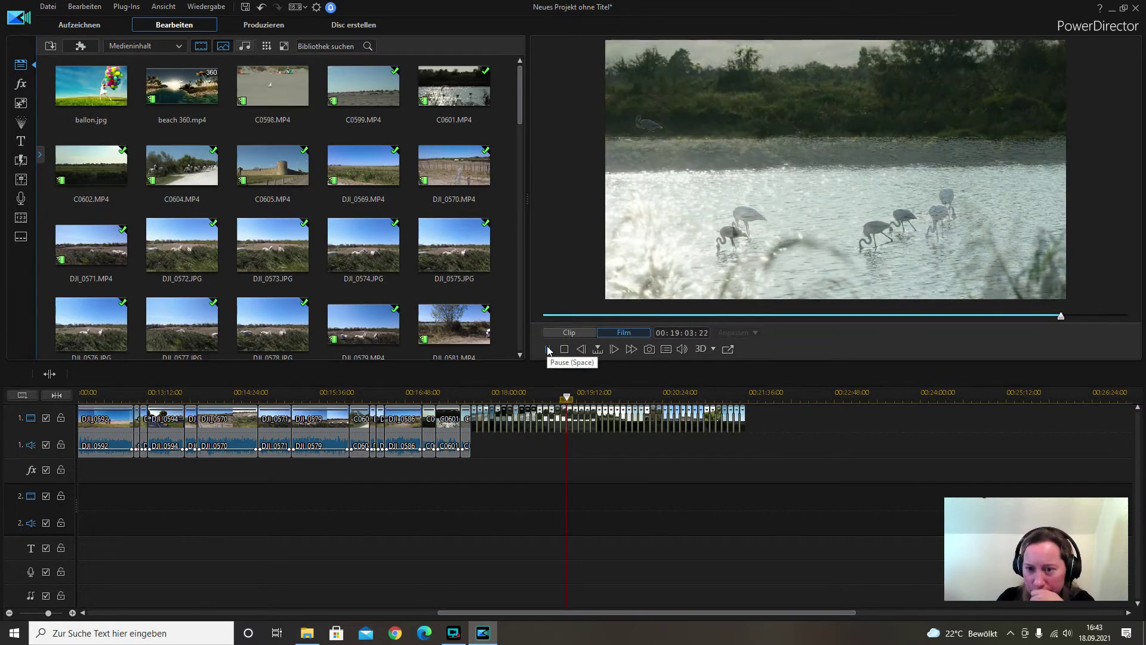
{"action": "left_click", "coordinate": [547, 349]}
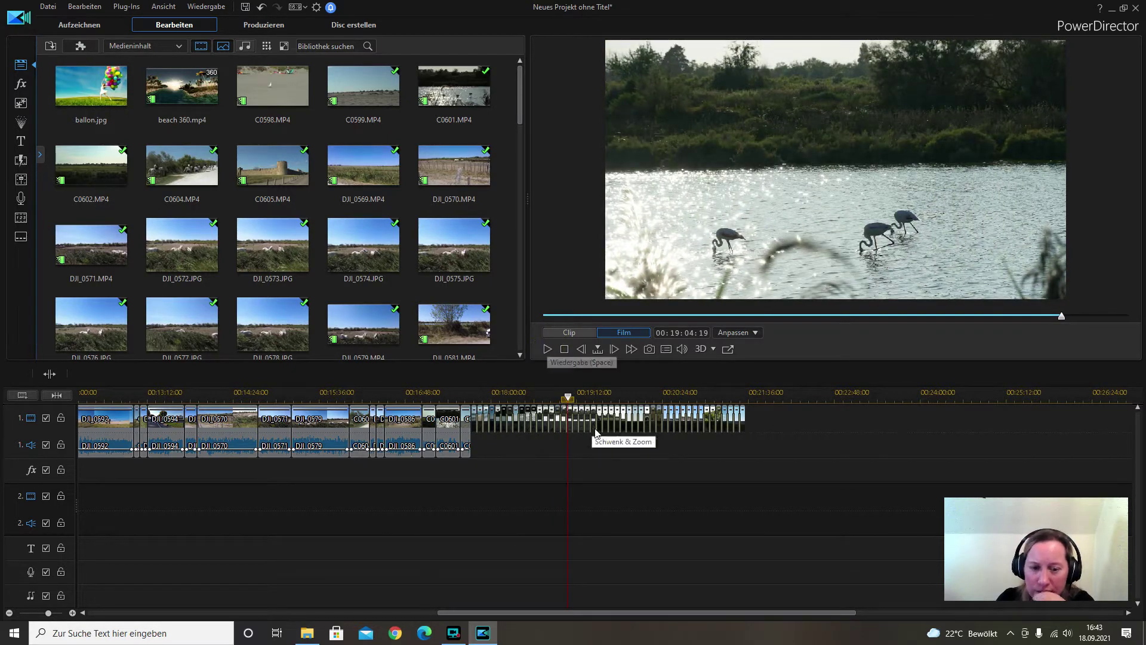
Remove the transition at 00:19:02:19, select the two adjoining flamingo photos and open a custom (Benutzerdefiniert) pan and zoom motion for them
{"action": "left_click", "coordinate": [566, 420]}
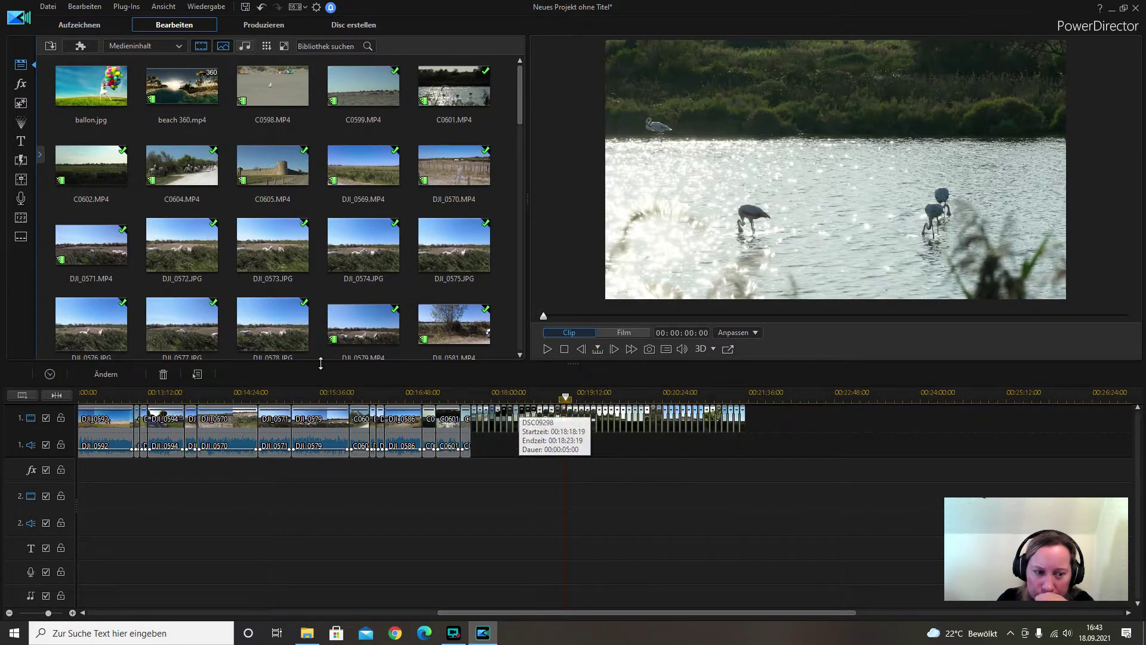
{"action": "left_click", "coordinate": [164, 374]}
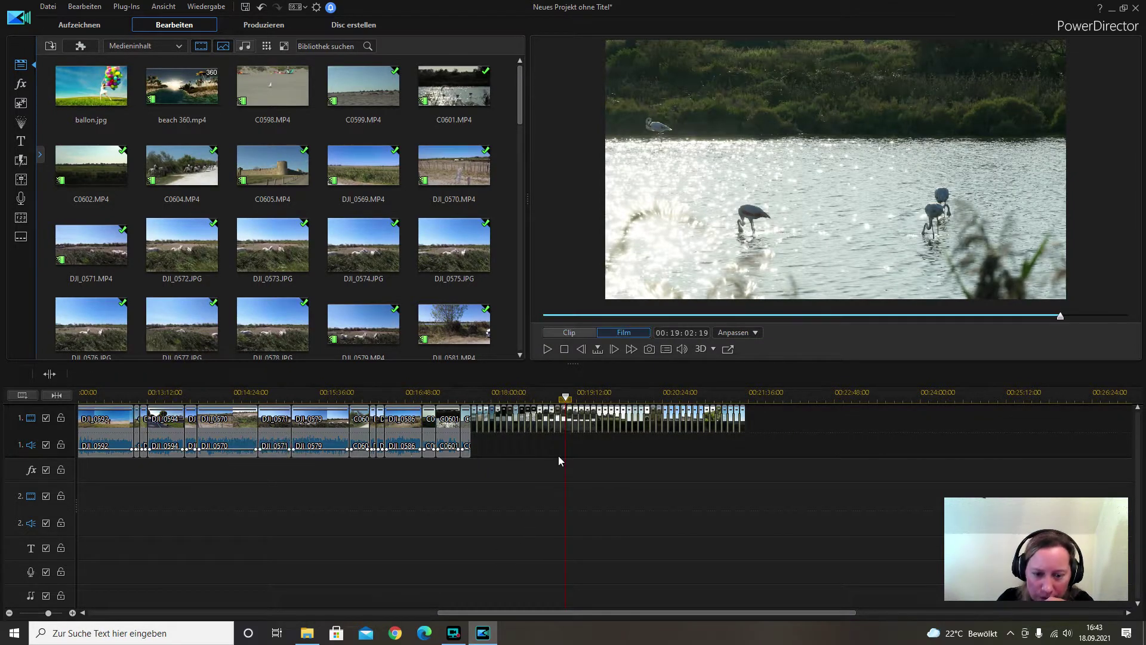
{"action": "left_click", "coordinate": [564, 436]}
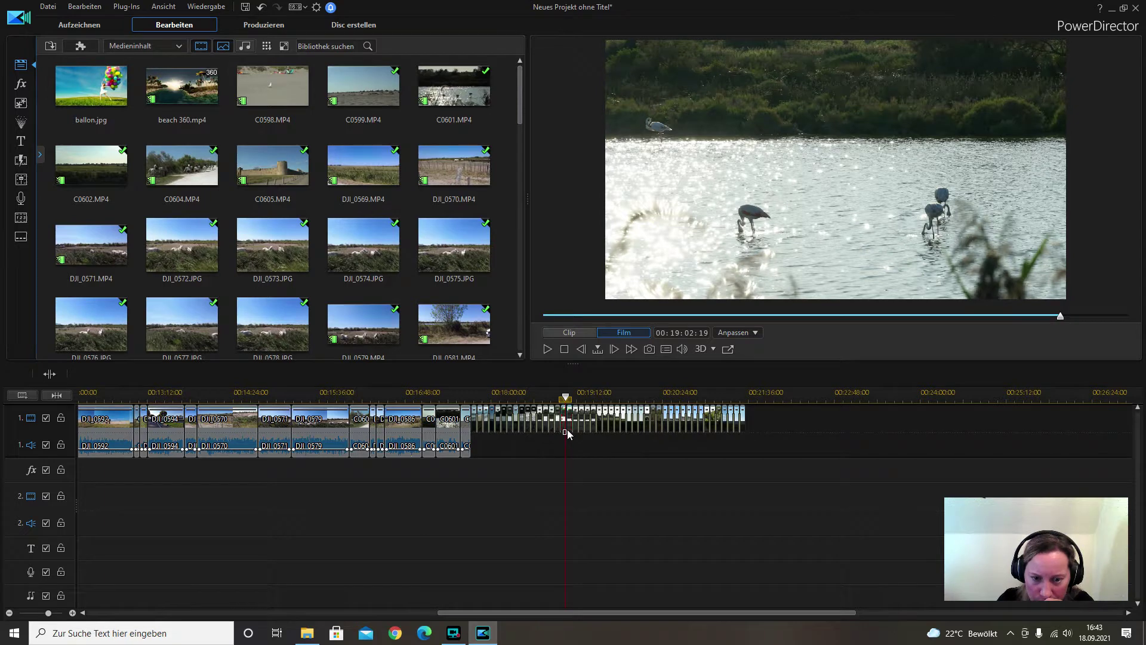
{"action": "left_click", "coordinate": [567, 433]}
{"action": "left_click", "coordinate": [306, 381]}
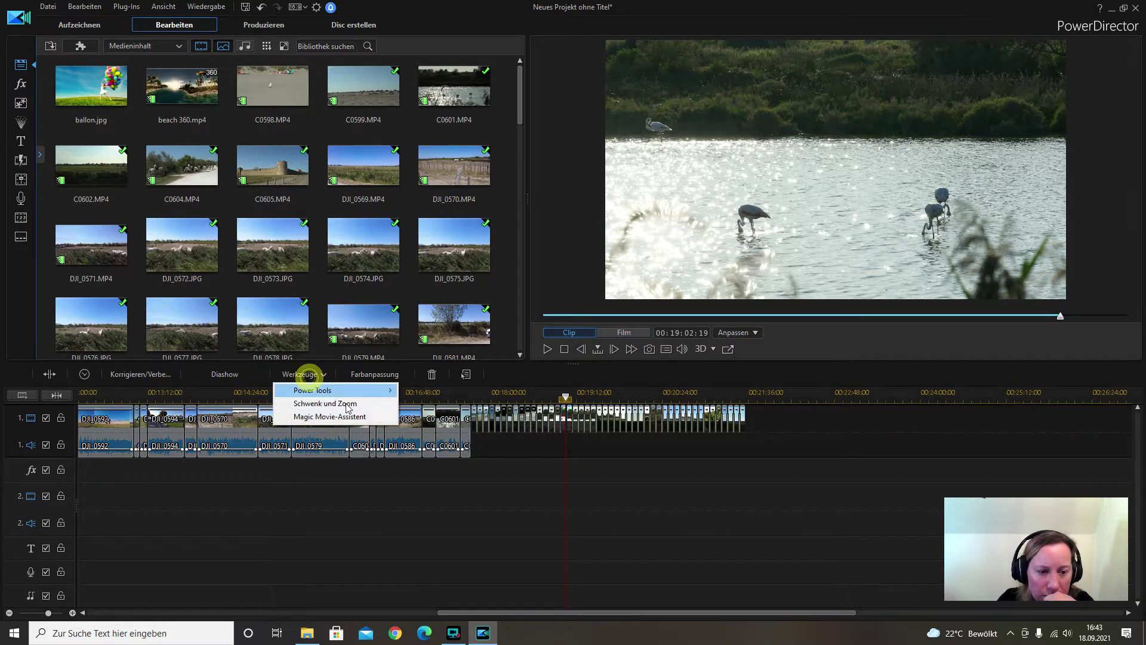
{"action": "left_click", "coordinate": [337, 401]}
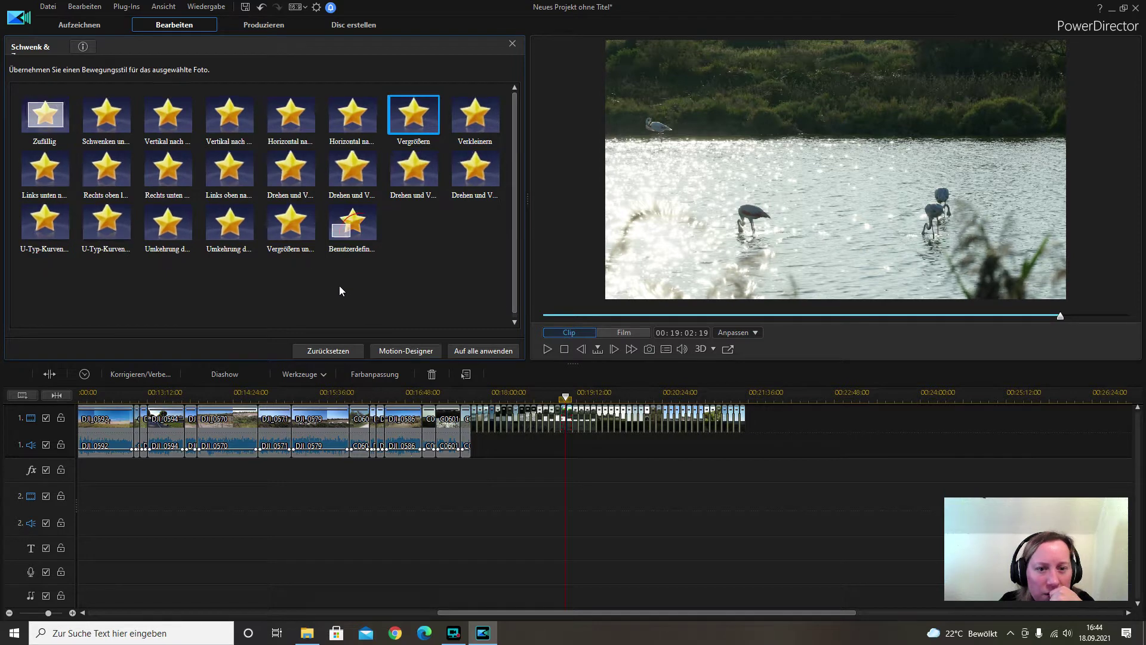
{"action": "double_click", "coordinate": [352, 222]}
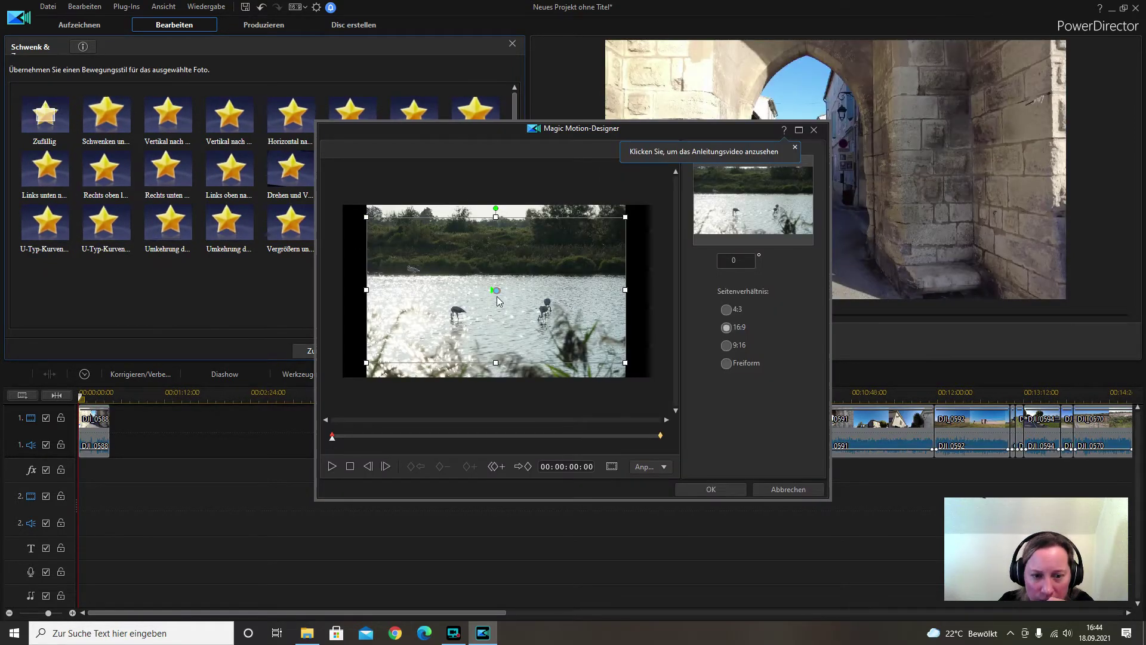
Shrink the motion's 16:9 start frame around the flamingos, move it down onto the water and apply the custom motion
{"action": "mouse_move", "coordinate": [495, 291]}
{"action": "left_mouse_down"}
{"action": "mouse_move", "coordinate": [496, 318]}
{"action": "mouse_move", "coordinate": [500, 305]}
{"action": "left_mouse_up"}
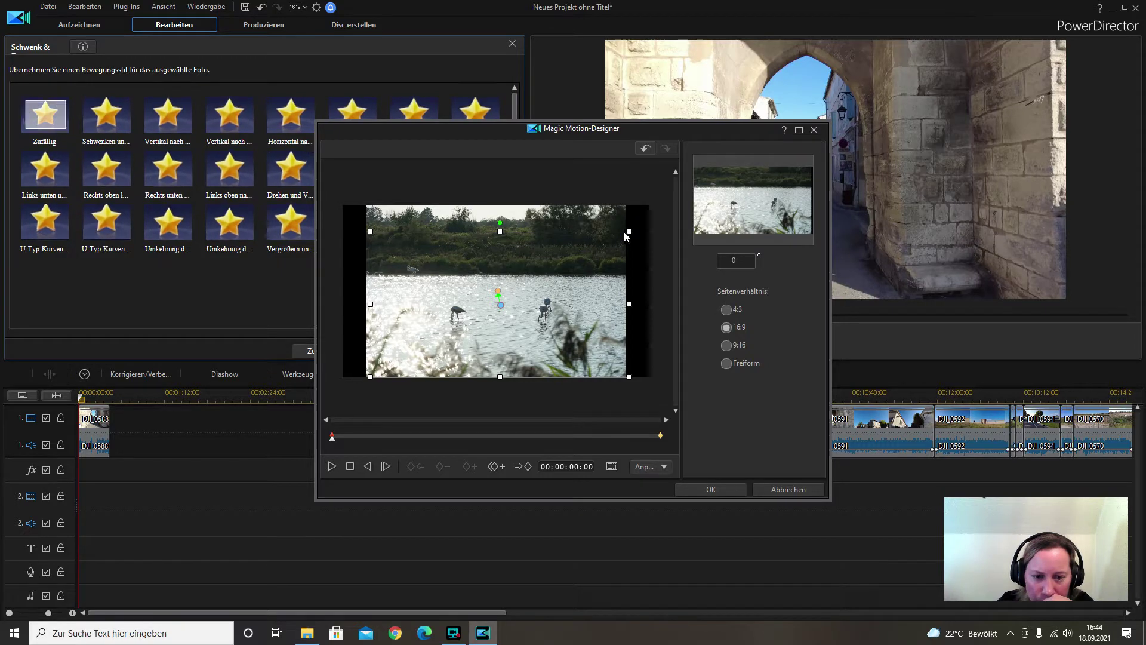
{"action": "left_click_drag", "start_coordinate": [629, 231], "coordinate": [598, 244]}
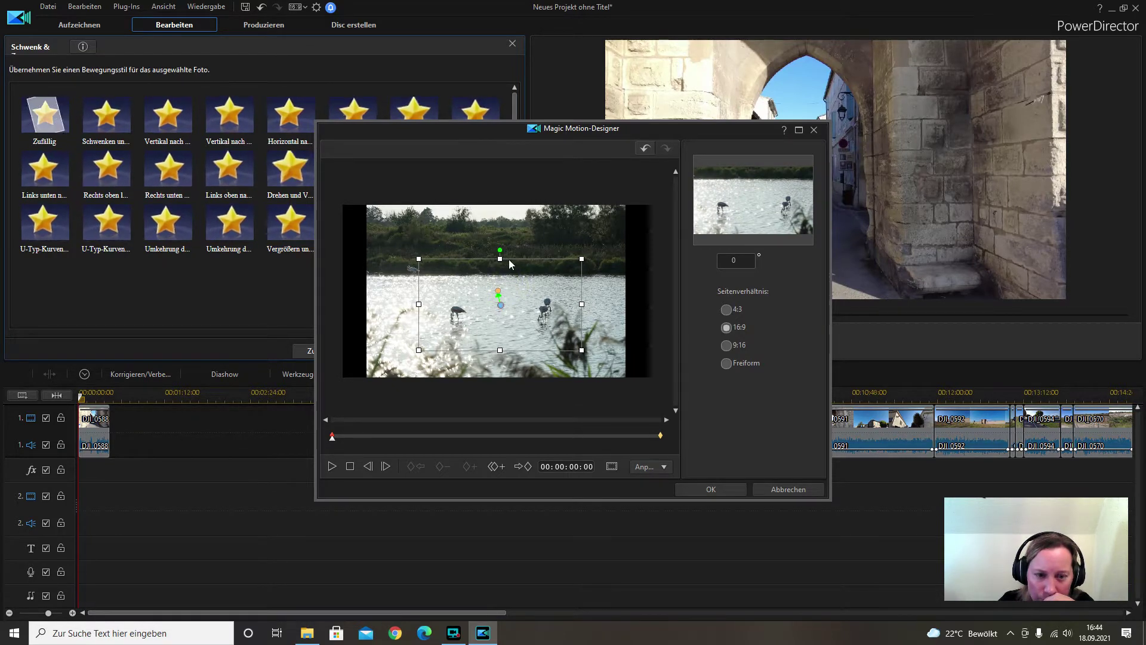
{"action": "left_click_drag", "start_coordinate": [501, 259], "coordinate": [501, 261]}
{"action": "left_click_drag", "start_coordinate": [501, 307], "coordinate": [499, 319]}
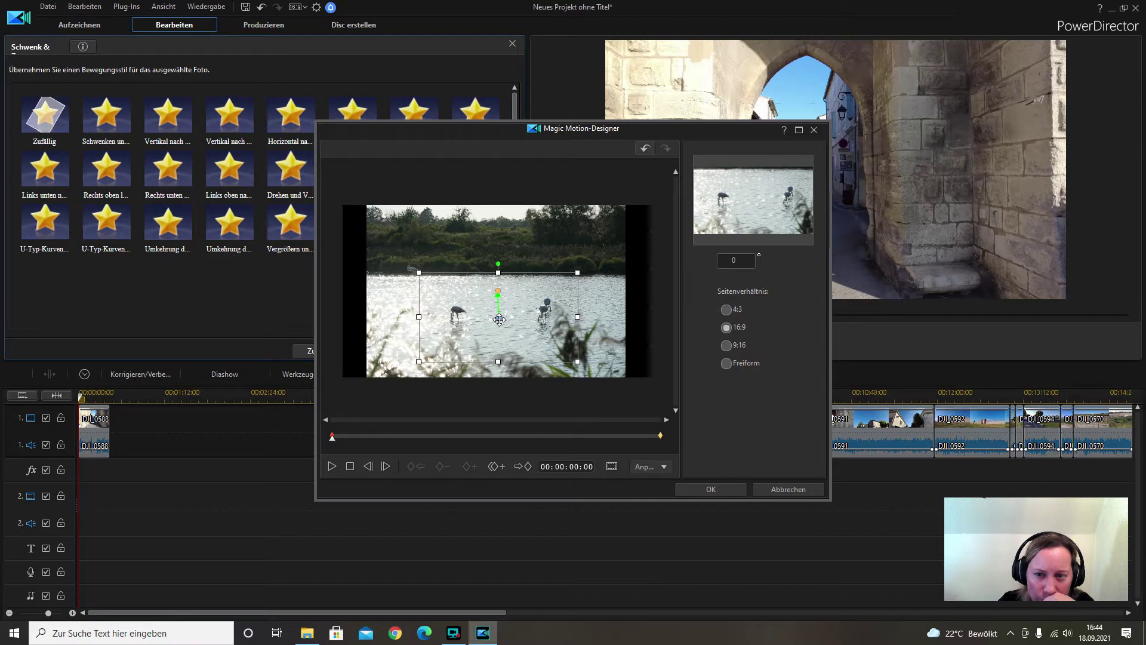
{"action": "left_click", "coordinate": [710, 489]}
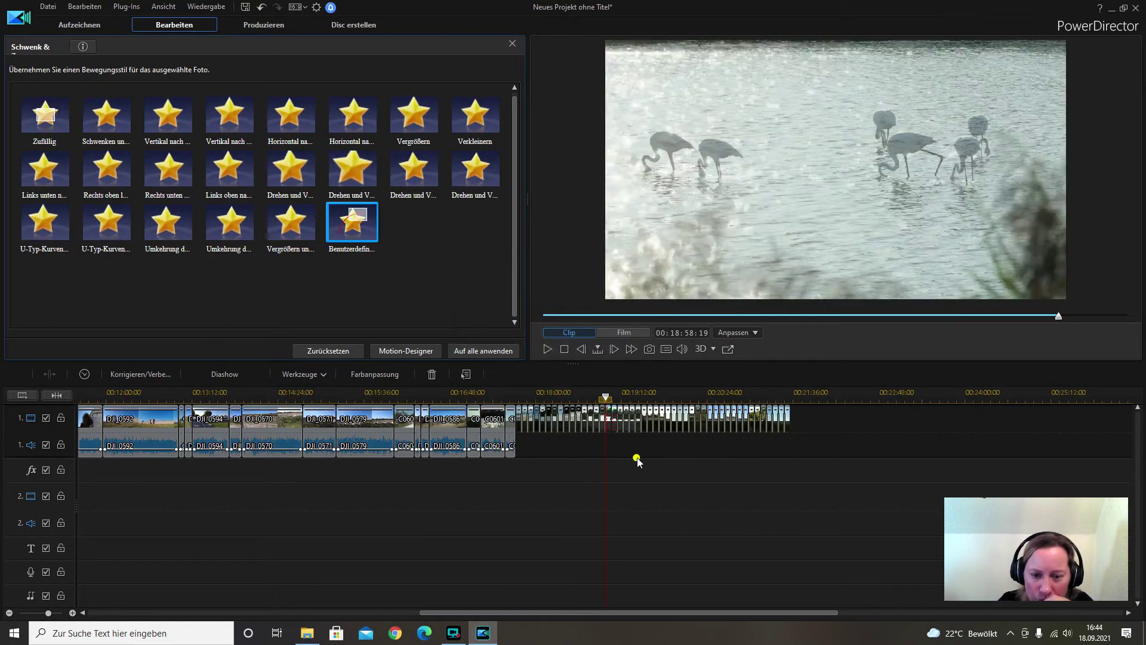
Play back the photo sequence from about 00:18:56 through the flamingos to the bull photo at about 00:19:31
{"action": "left_click", "coordinate": [637, 460]}
{"action": "left_click", "coordinate": [602, 397]}
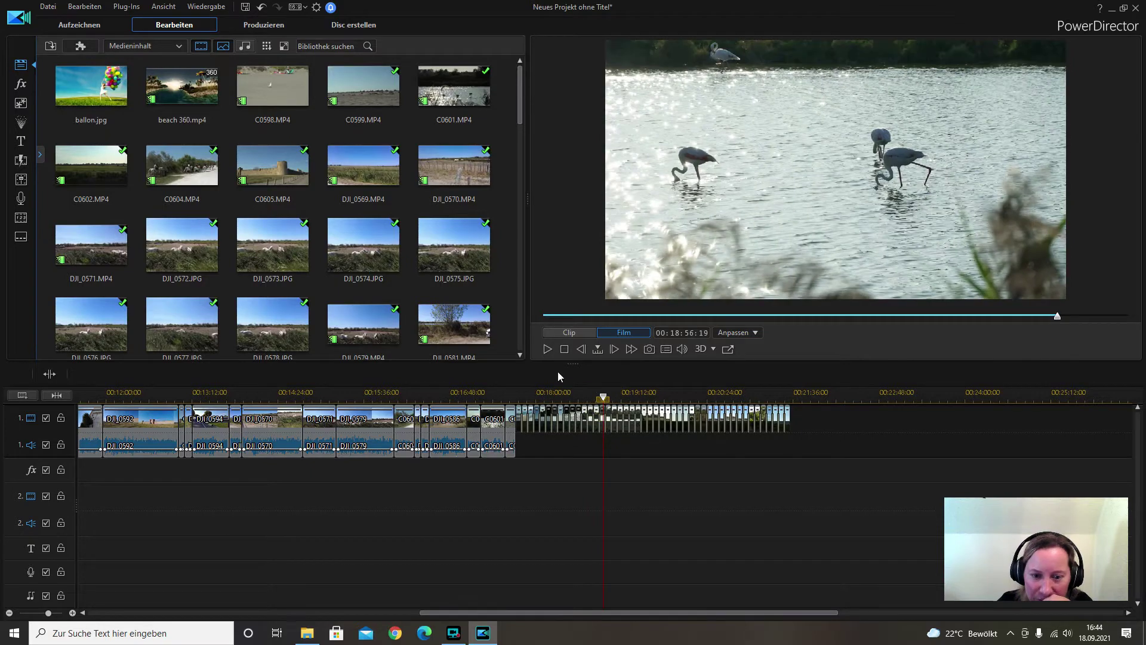
{"action": "left_click", "coordinate": [547, 350]}
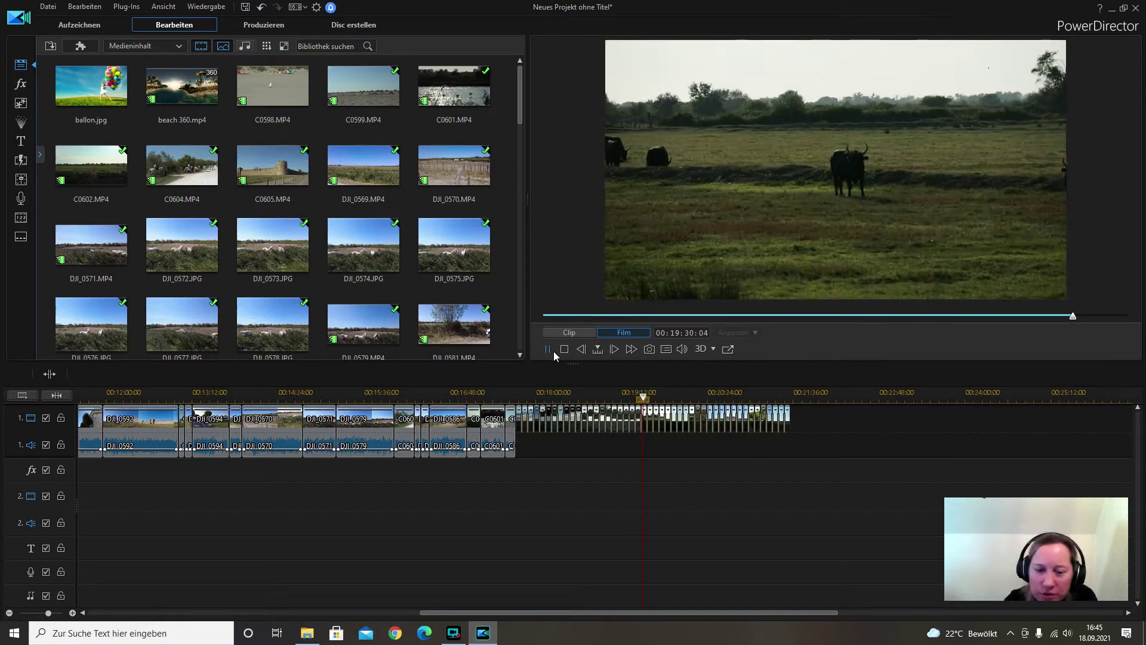
{"action": "left_click", "coordinate": [553, 349]}
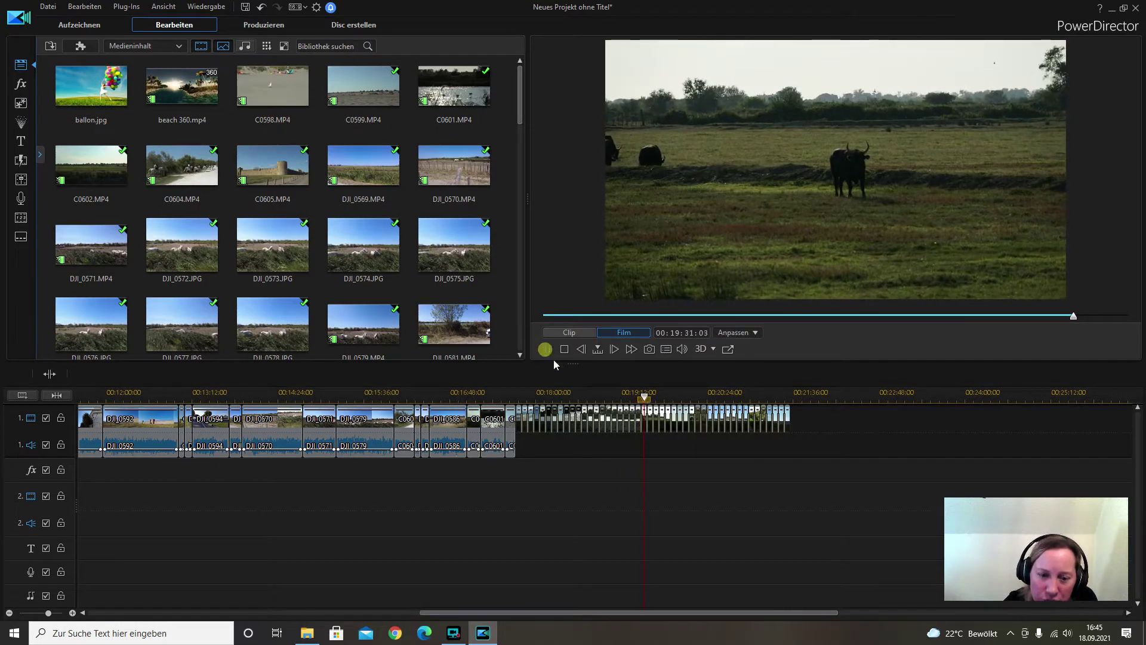
Scrub back through the flamingo photos and remove the one at about 00:19:17, filling the gap
{"action": "left_click", "coordinate": [636, 414]}
{"action": "left_click", "coordinate": [634, 398]}
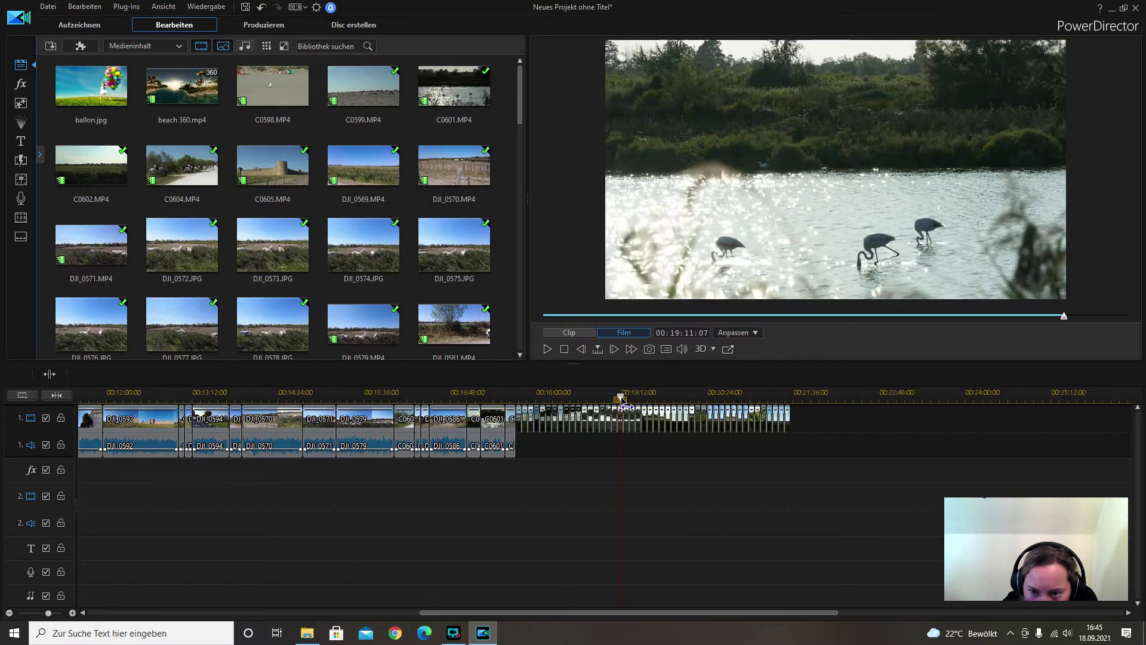
{"action": "left_click_drag", "start_coordinate": [620, 400], "coordinate": [616, 401]}
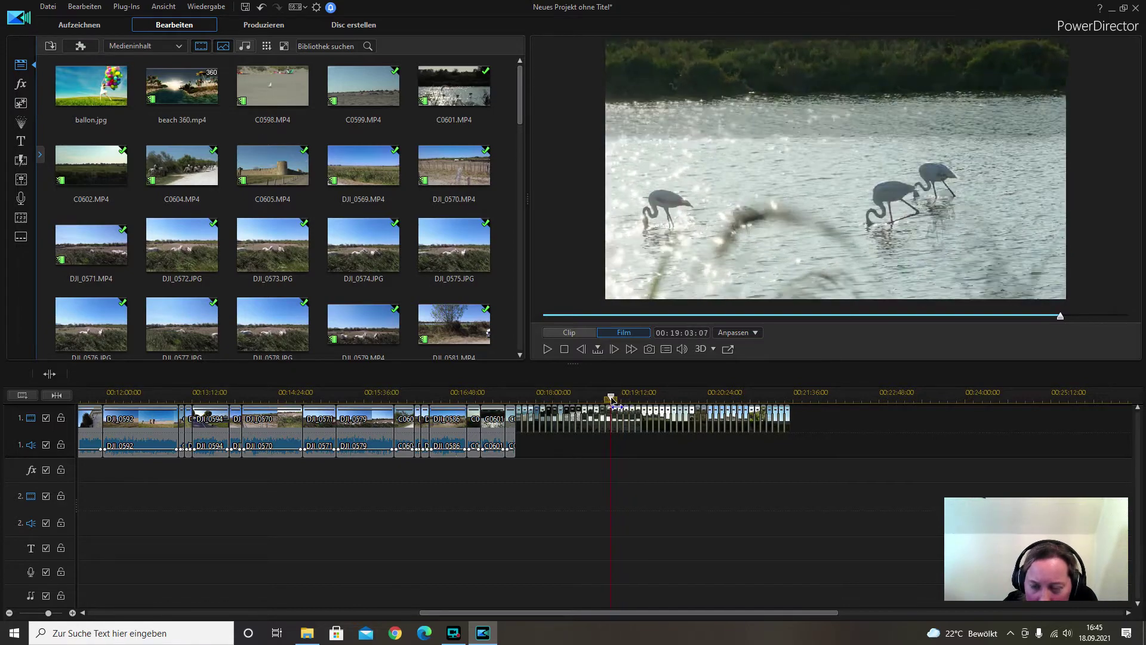
{"action": "left_click_drag", "start_coordinate": [621, 406], "coordinate": [633, 406]}
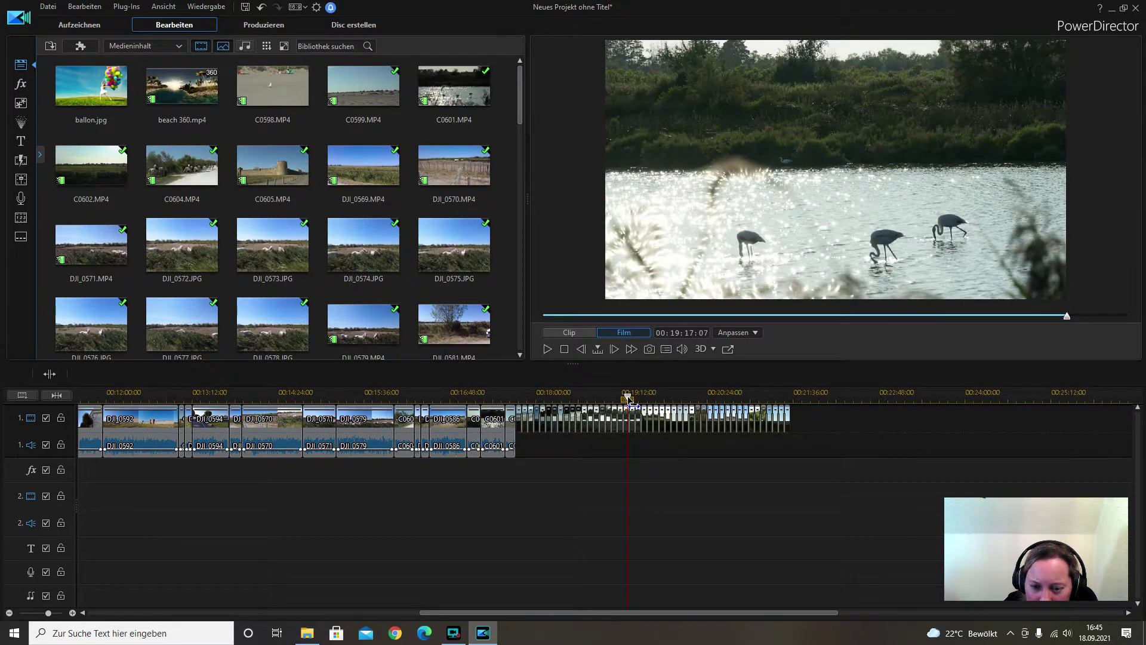
{"action": "left_click", "coordinate": [632, 406]}
{"action": "left_click", "coordinate": [646, 374]}
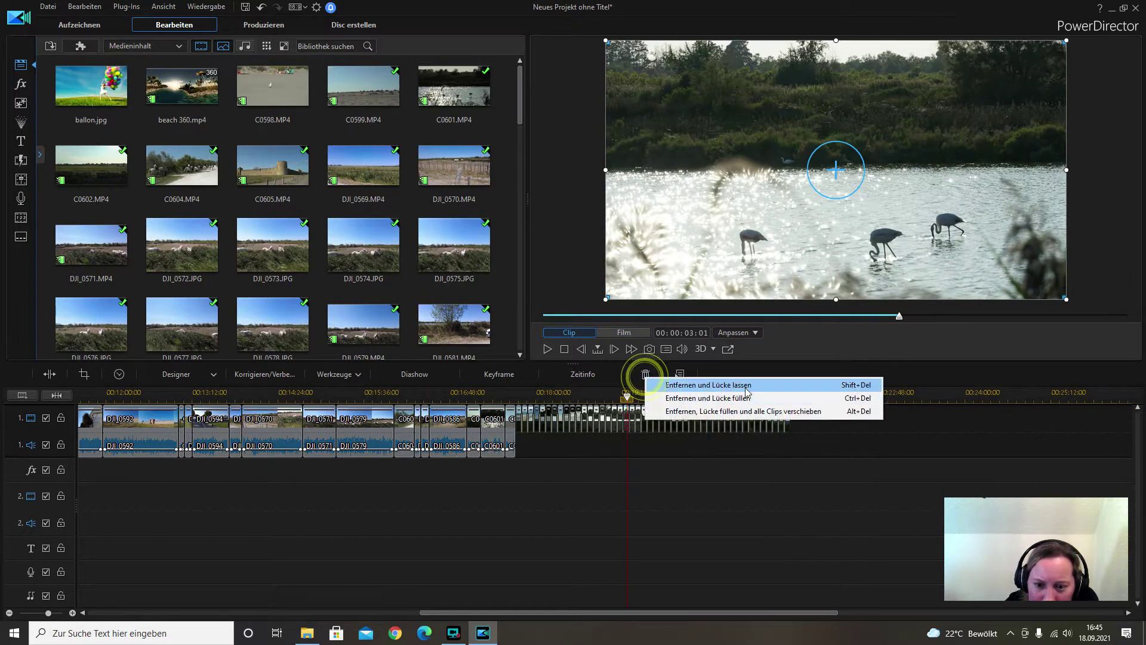
{"action": "left_click", "coordinate": [743, 398]}
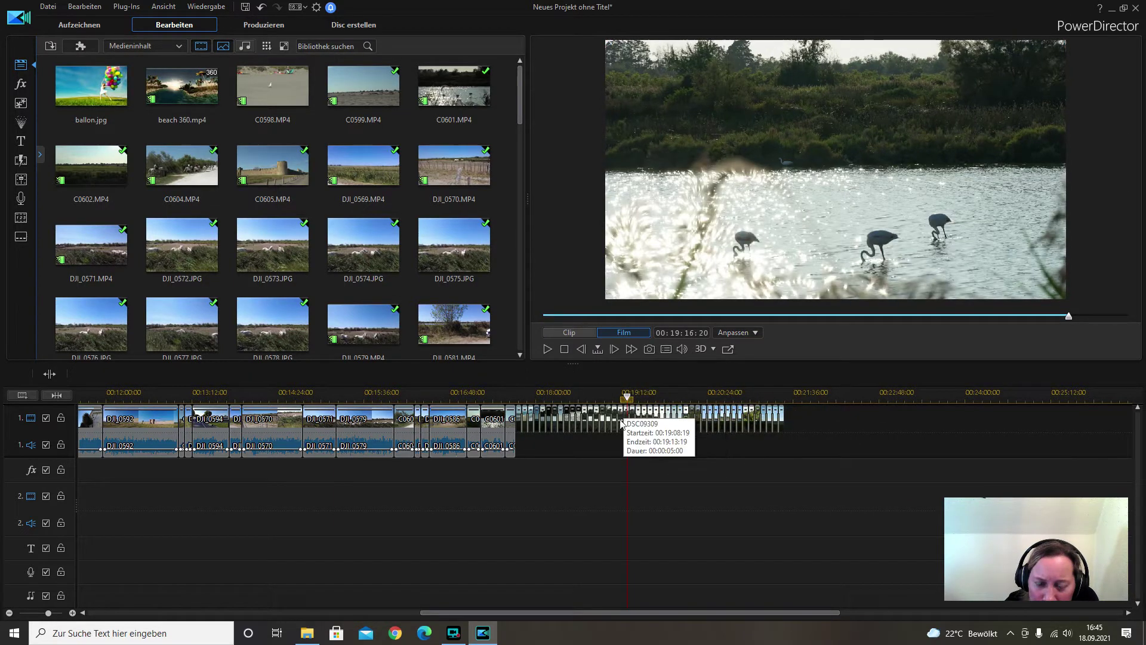
Play the flamingo photos from about 00:19:11 to 00:19:17, and remove photo DSC09309 starting at 00:19:08:19, closing the gap
{"action": "left_click_drag", "start_coordinate": [627, 397], "coordinate": [622, 399]}
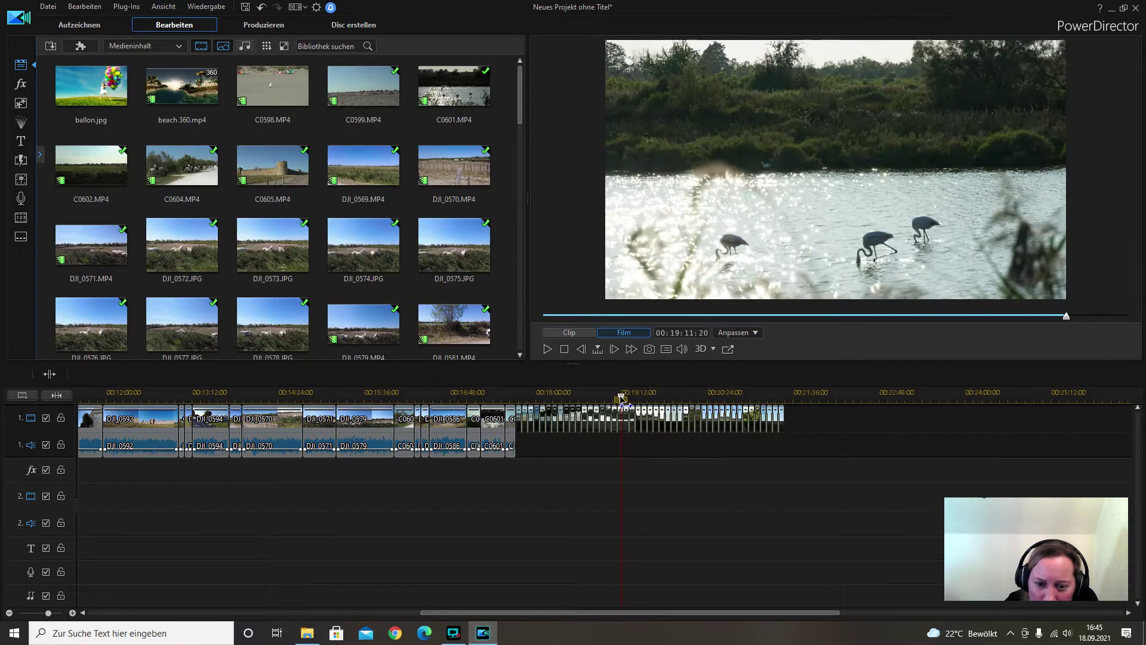
{"action": "left_click", "coordinate": [547, 350]}
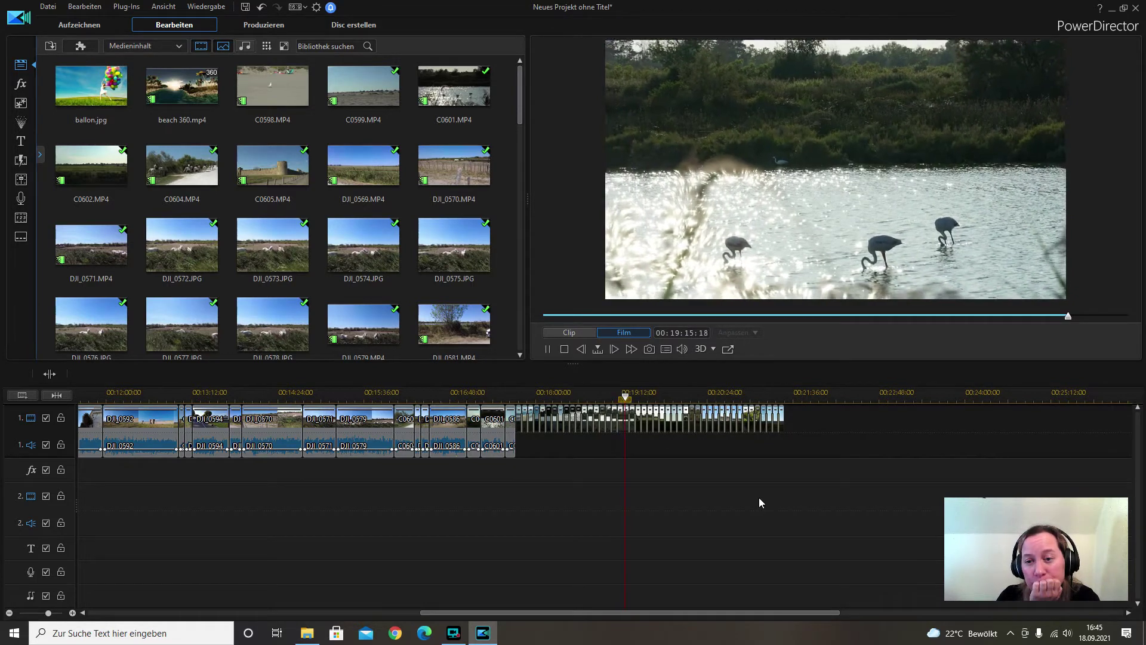
{"action": "left_click", "coordinate": [544, 350]}
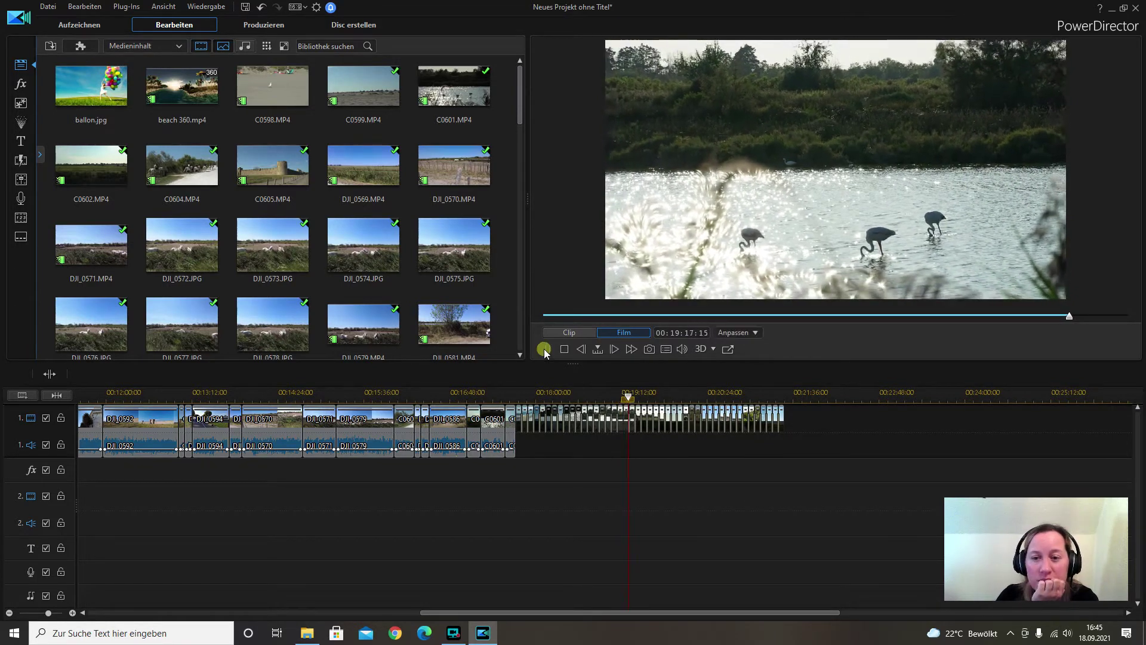
{"action": "left_click", "coordinate": [621, 419]}
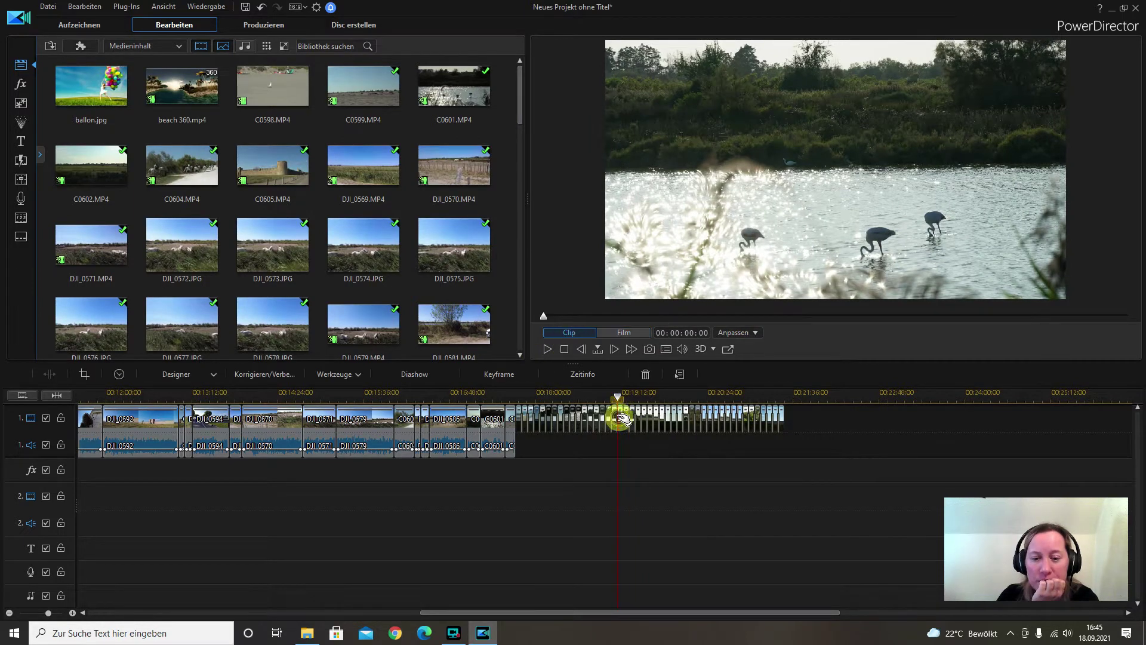
{"action": "left_click", "coordinate": [646, 374]}
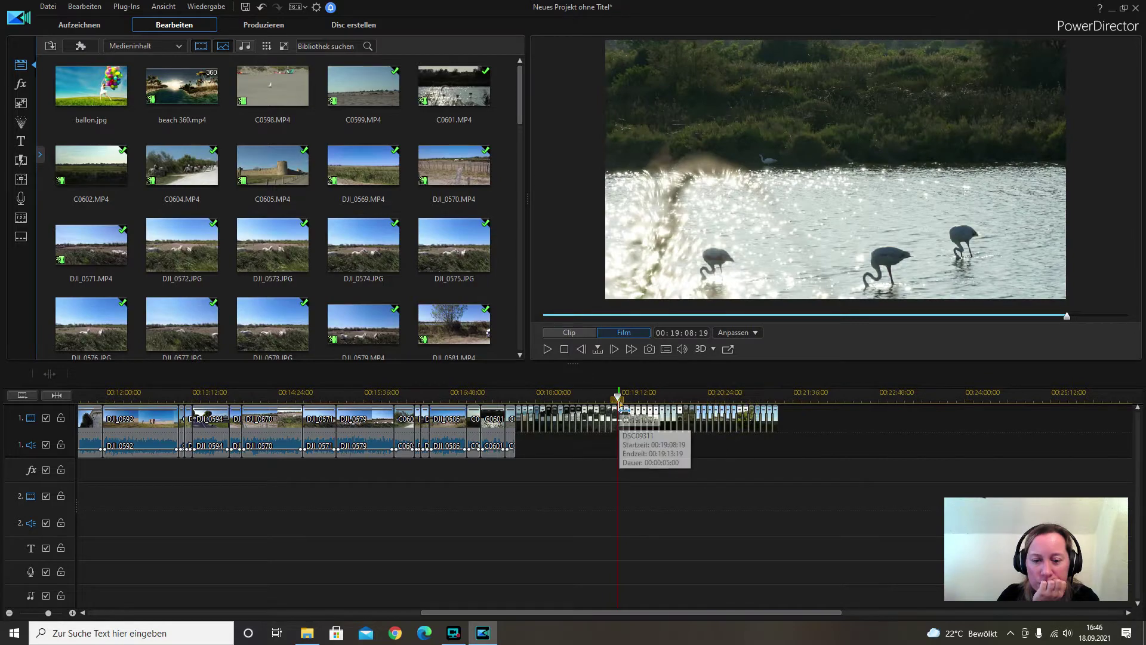
Play back the photo sequence from about 00:19:02 through to the fortress tower photos at about 00:21:14
{"action": "left_click", "coordinate": [609, 396]}
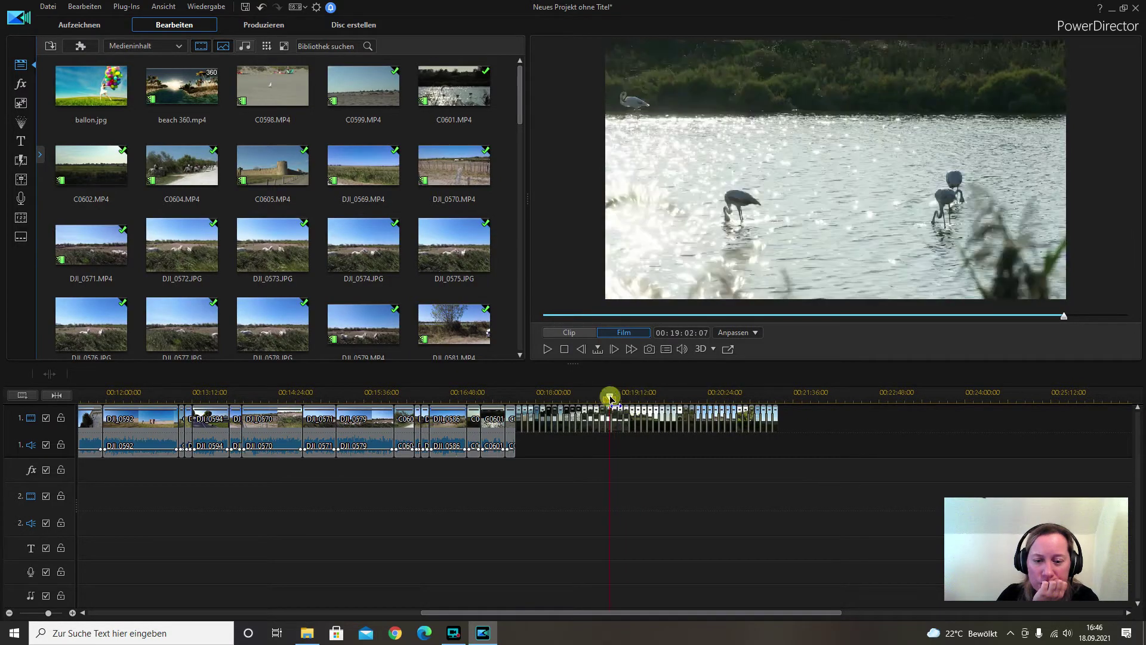
{"action": "left_click", "coordinate": [547, 349]}
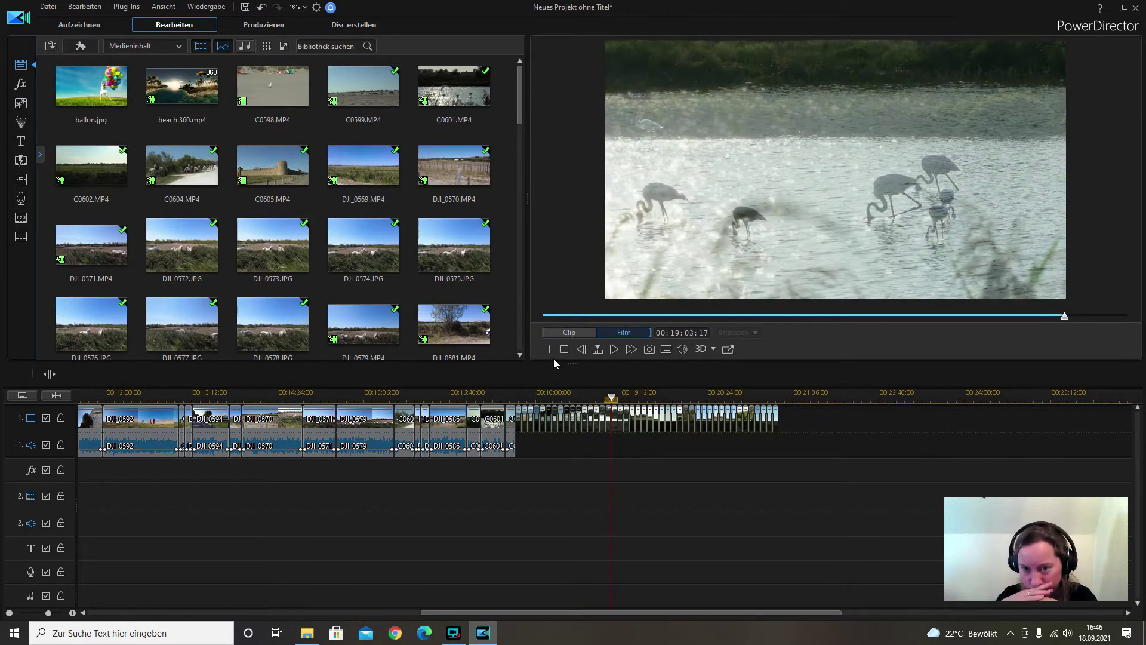
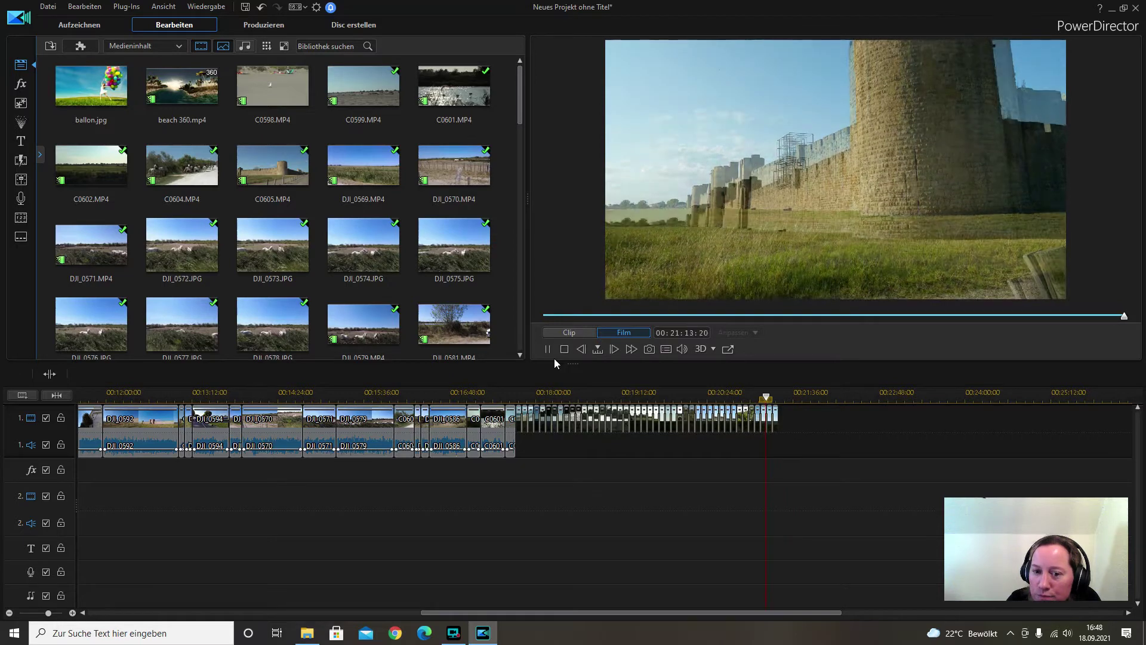
{"action": "left_click", "coordinate": [547, 349]}
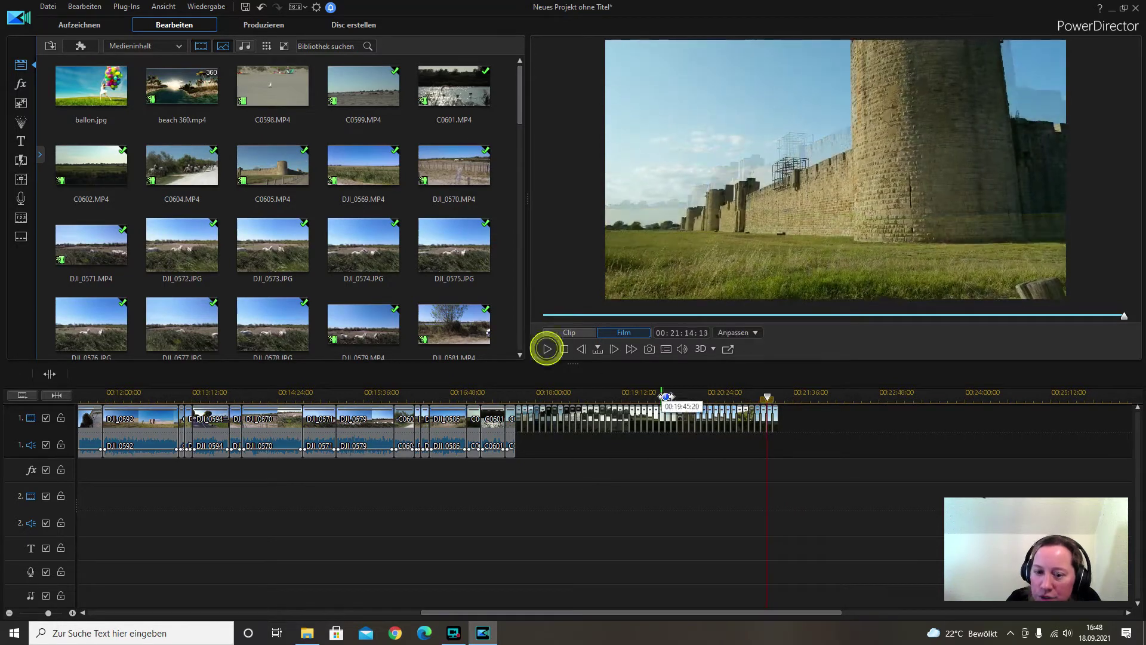
Select the fortress tower photo at about 00:21:09 and open a custom (Benutzerdefiniert) pan and zoom motion for it
{"action": "left_click", "coordinate": [763, 425]}
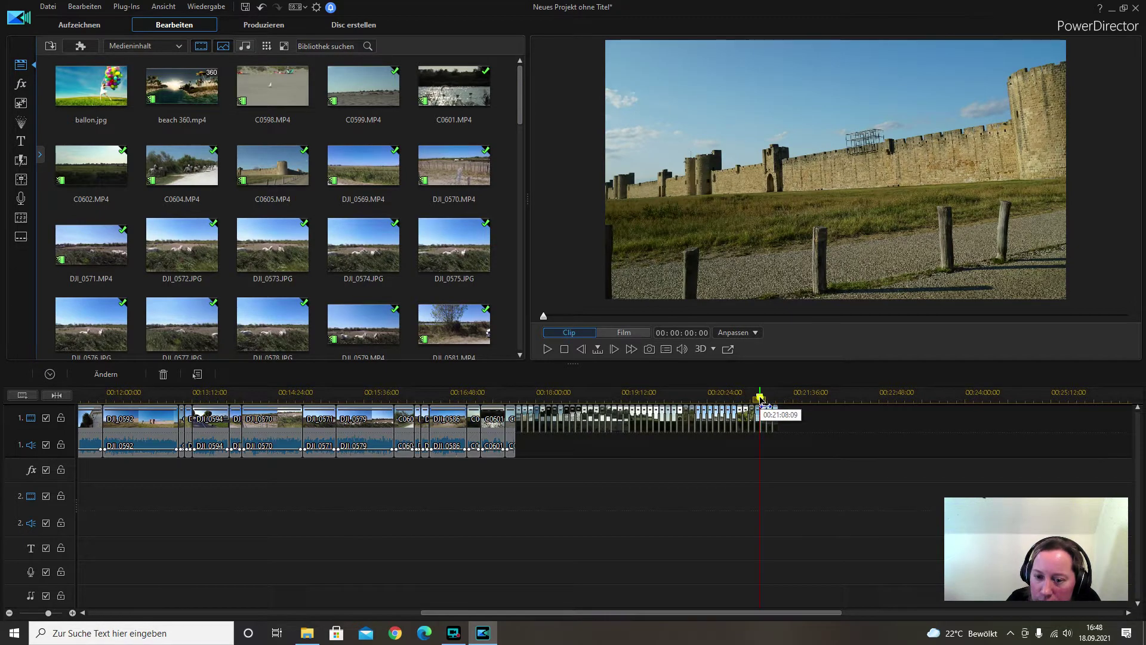
{"action": "left_click", "coordinate": [762, 396]}
{"action": "left_click_drag", "start_coordinate": [764, 399], "coordinate": [767, 411]}
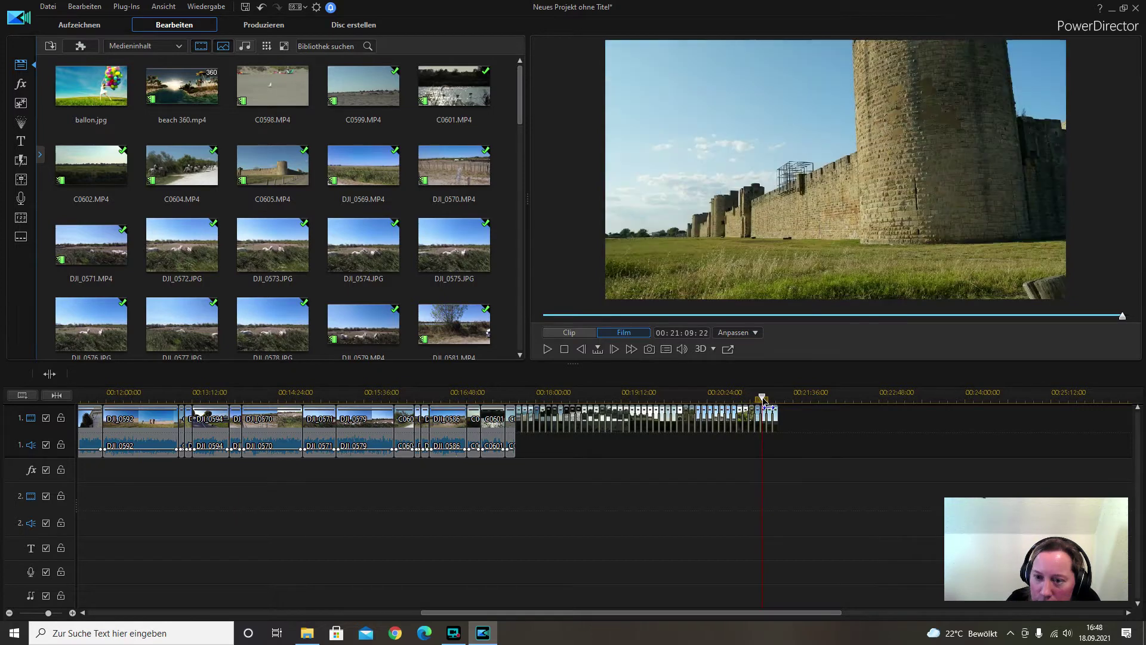
{"action": "left_click", "coordinate": [767, 413]}
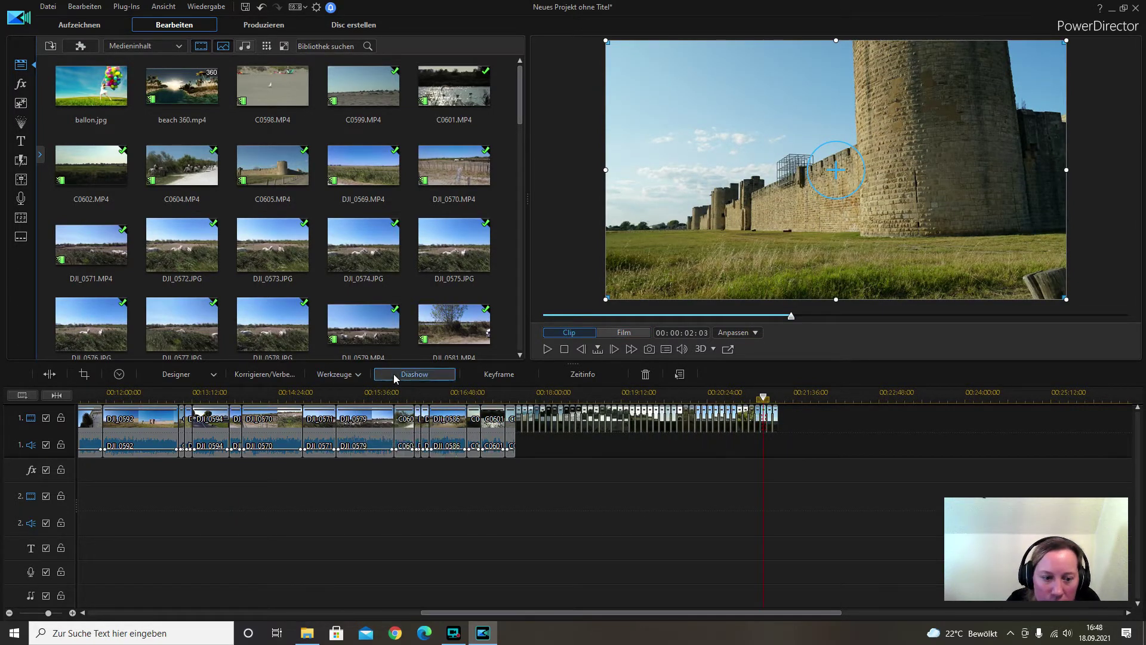
{"action": "left_click", "coordinate": [352, 374]}
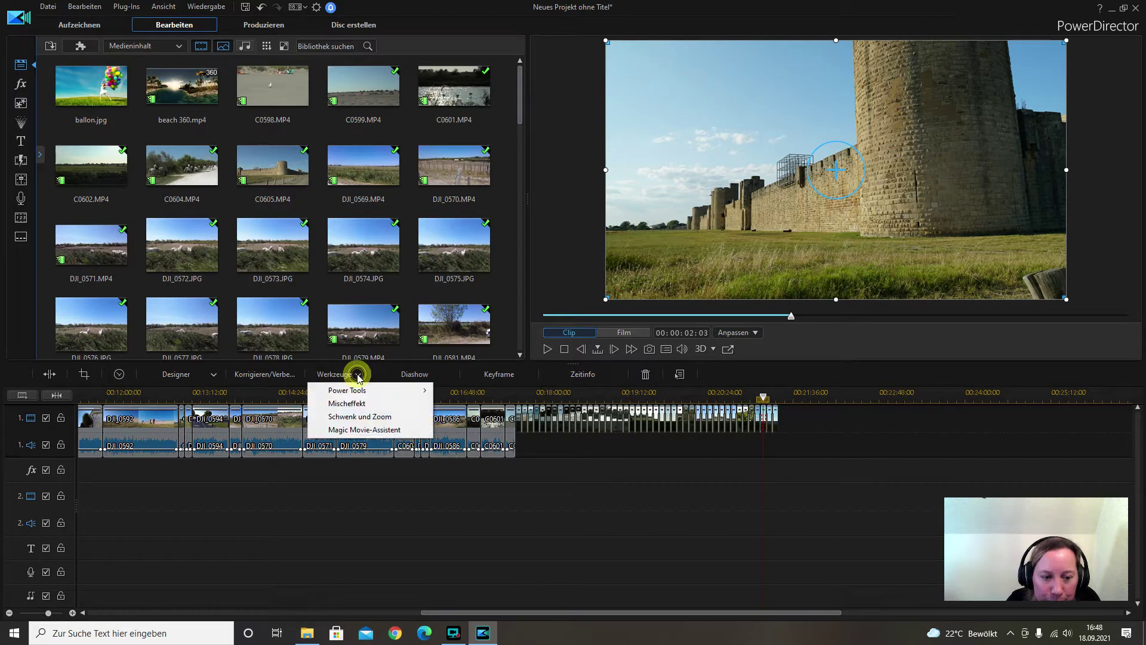
{"action": "left_click", "coordinate": [362, 417]}
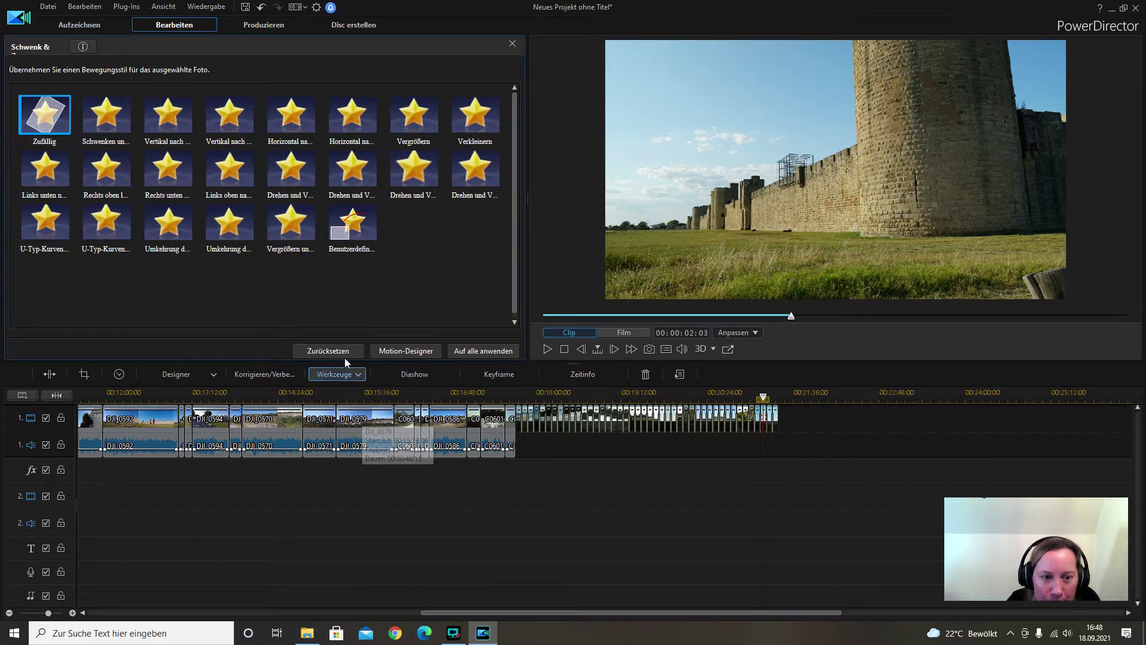
{"action": "left_click", "coordinate": [348, 219]}
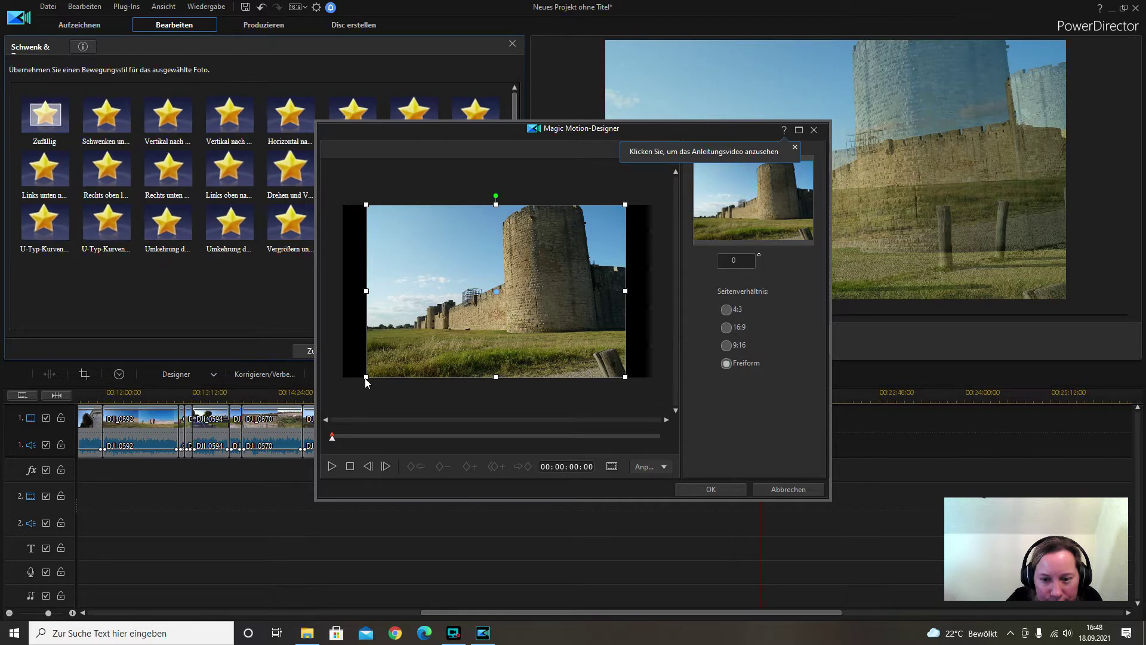
Shrink the motion's freeform start frame and move it up around the round tower and the adjoining wall
{"action": "left_click_drag", "start_coordinate": [366, 377], "coordinate": [389, 355]}
{"action": "left_click_drag", "start_coordinate": [502, 289], "coordinate": [506, 277]}
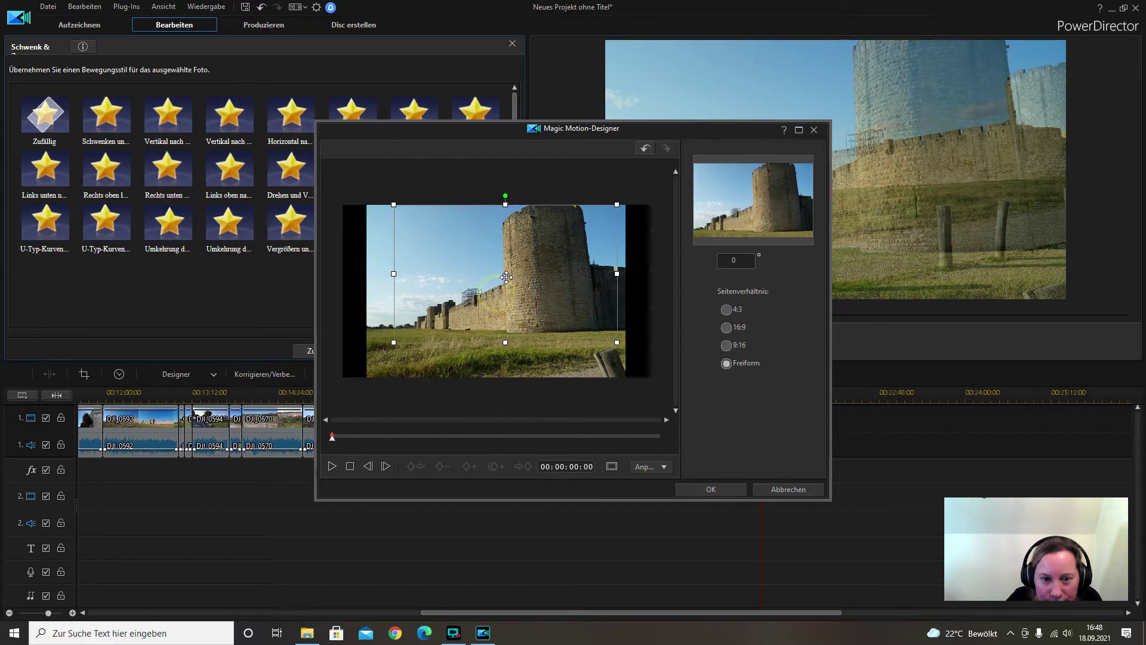
{"action": "left_click_drag", "start_coordinate": [393, 342], "coordinate": [406, 335]}
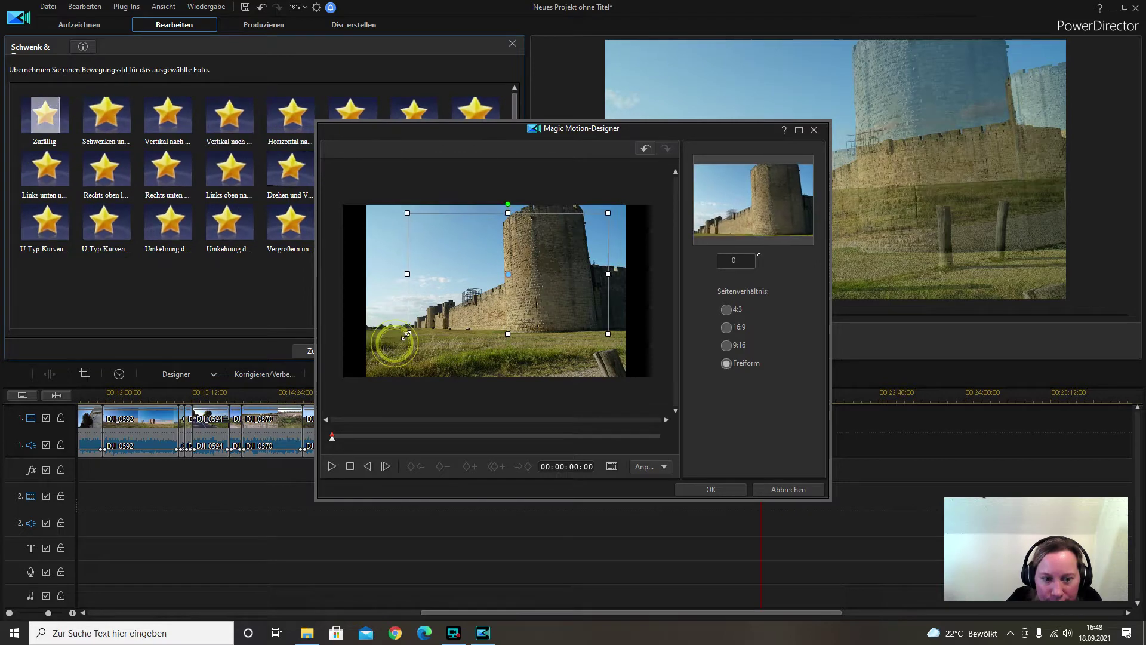
Try moving the crop frame over the tower in the photo's custom motion, apply and preview it, and undo the change
{"action": "left_click_drag", "start_coordinate": [510, 266], "coordinate": [524, 264]}
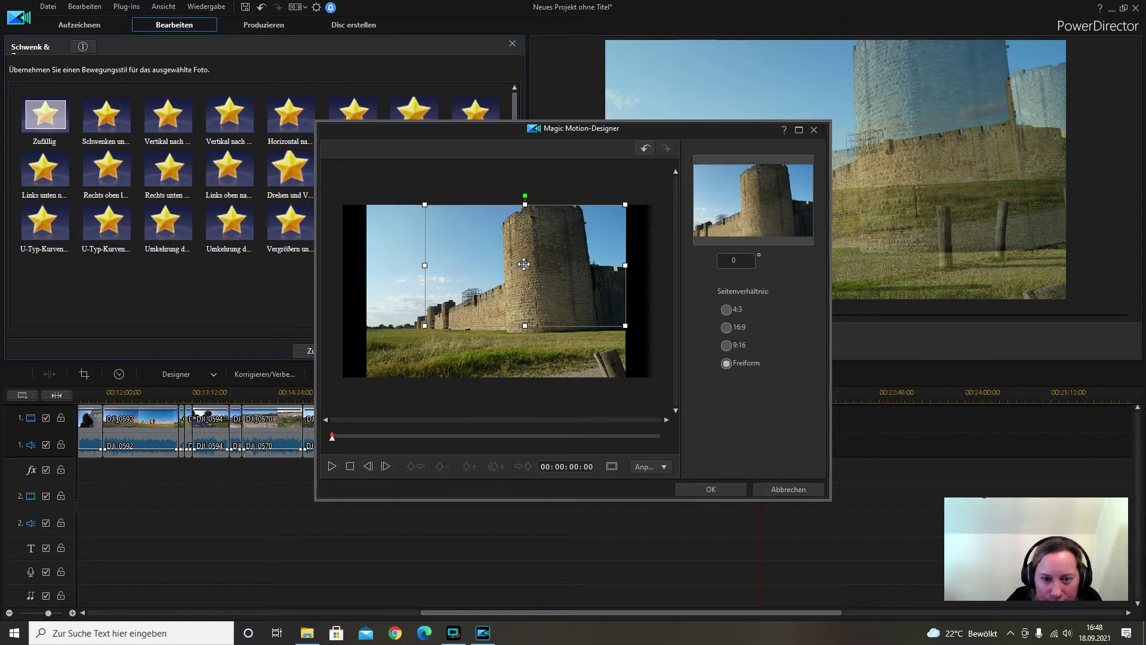
{"action": "left_click", "coordinate": [719, 490]}
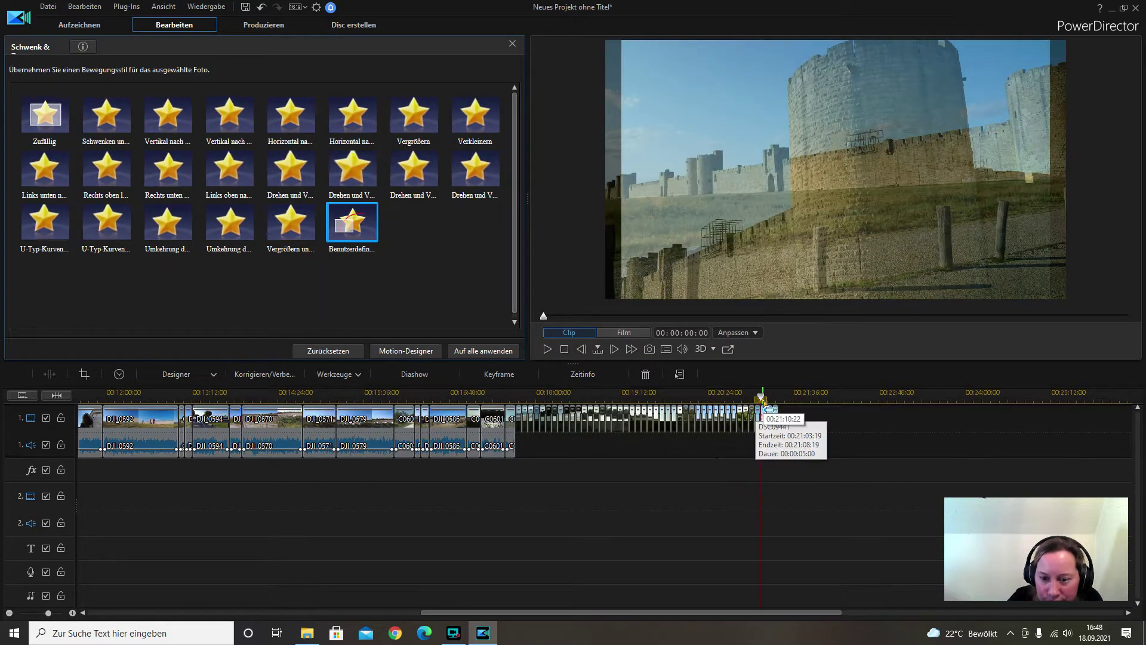
{"action": "left_click", "coordinate": [760, 401]}
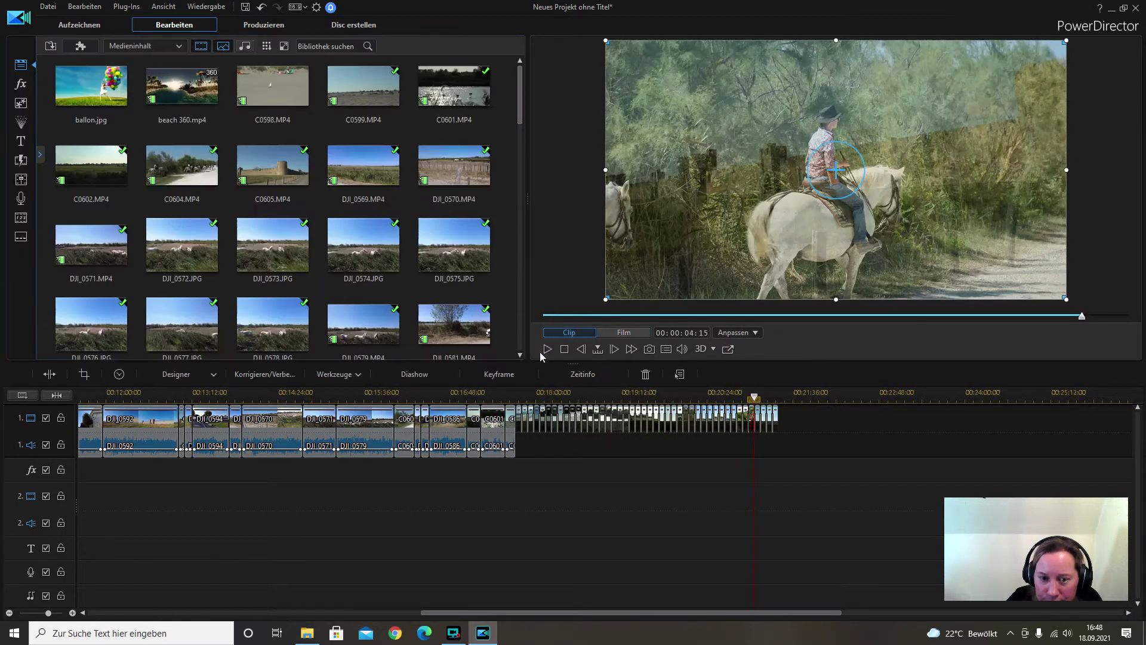
{"action": "left_click", "coordinate": [547, 350]}
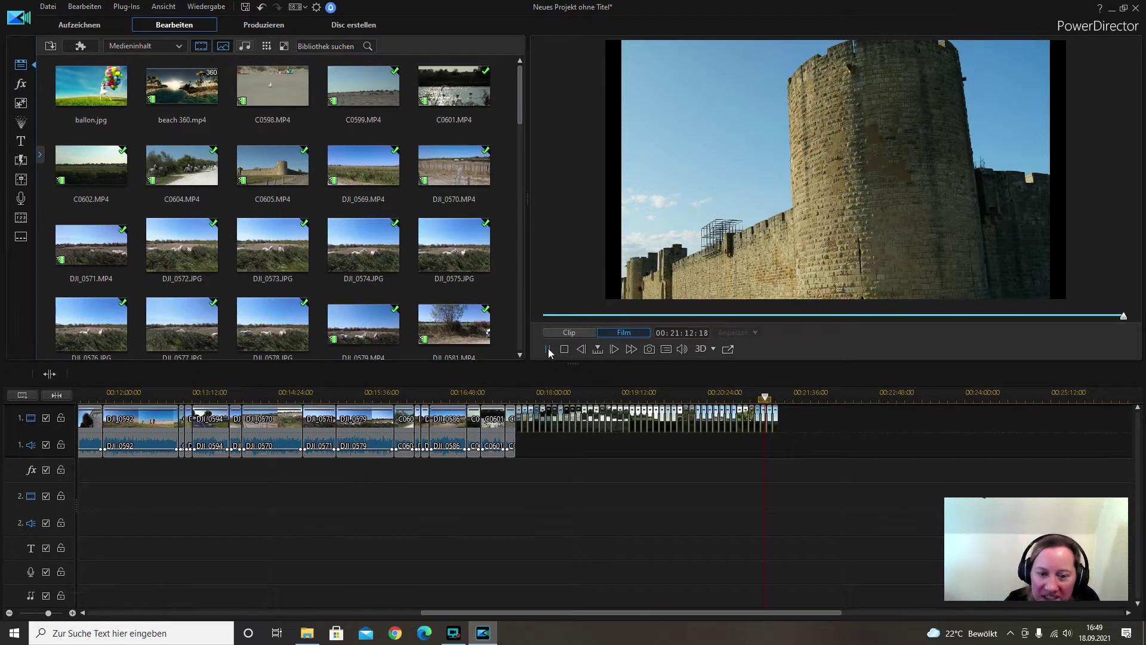
{"action": "left_click", "coordinate": [548, 350]}
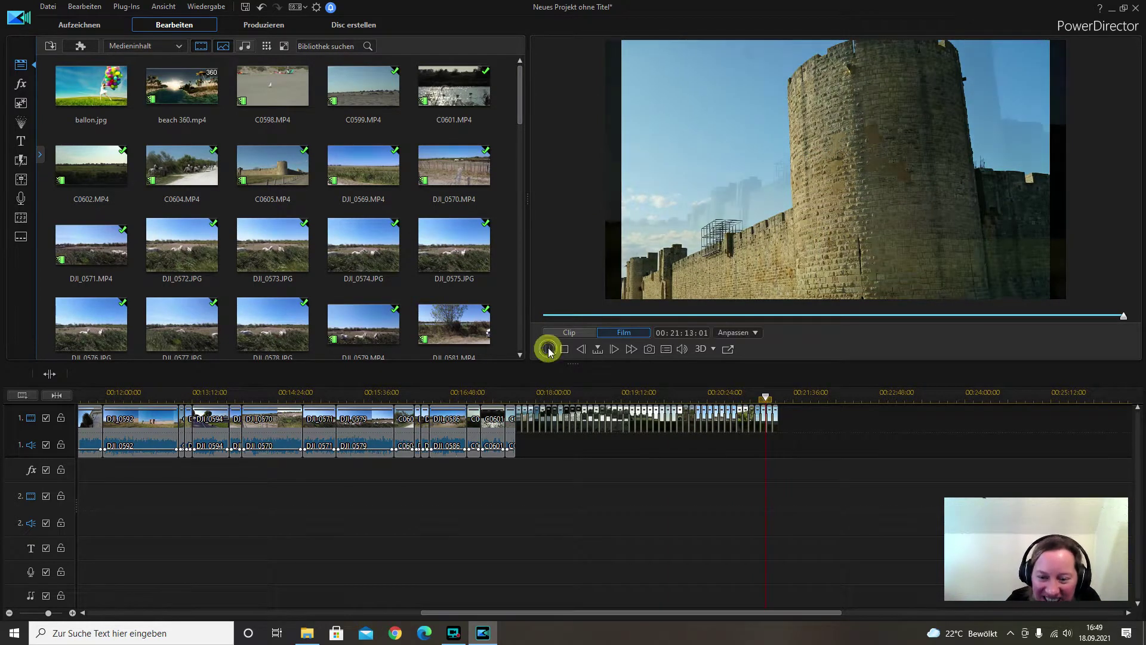
{"action": "left_click", "coordinate": [765, 416]}
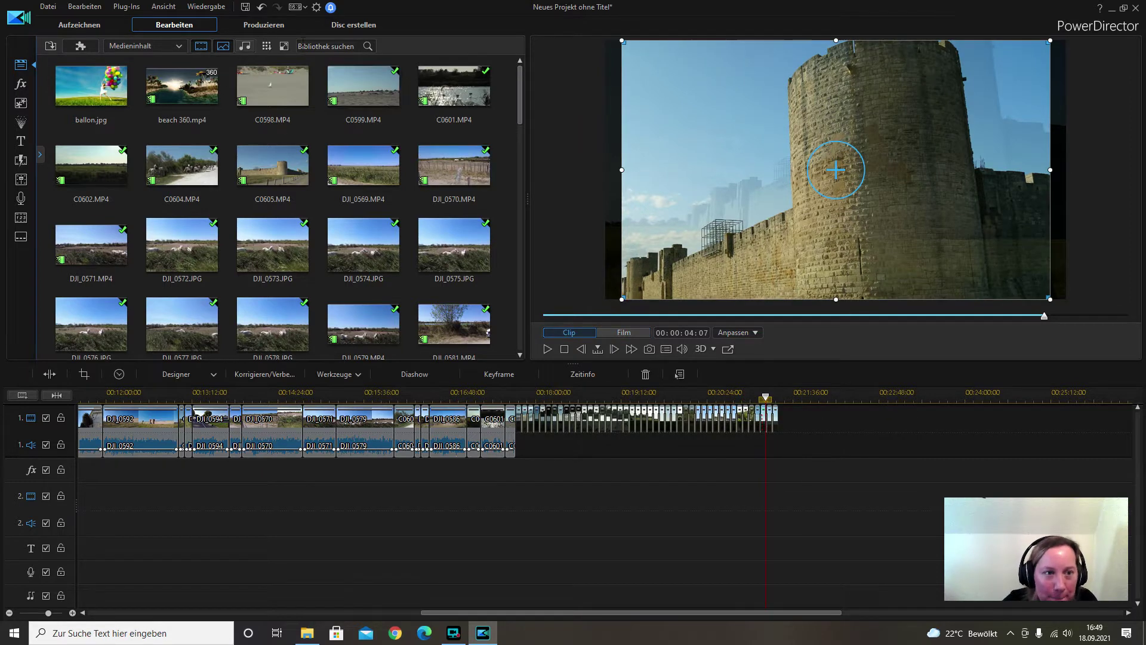
{"action": "left_click", "coordinate": [260, 7]}
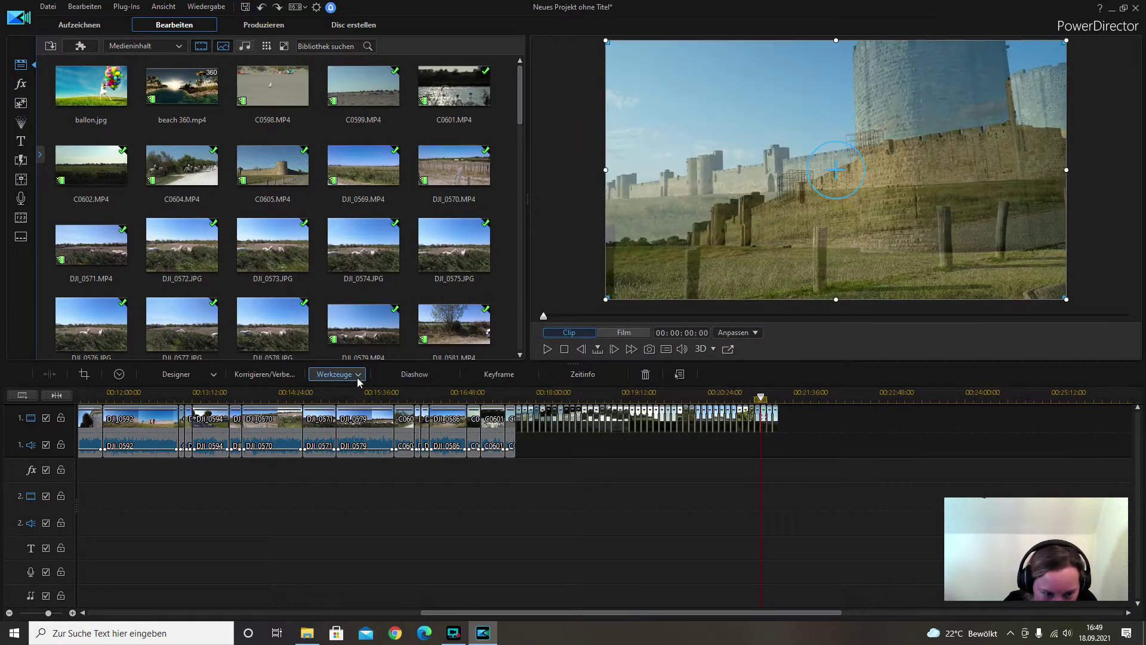
Open the tower photo's user-defined motion in the Motion Designer, shrink the crop frame and move it over the tower
{"action": "left_click", "coordinate": [358, 377]}
{"action": "left_click", "coordinate": [373, 417]}
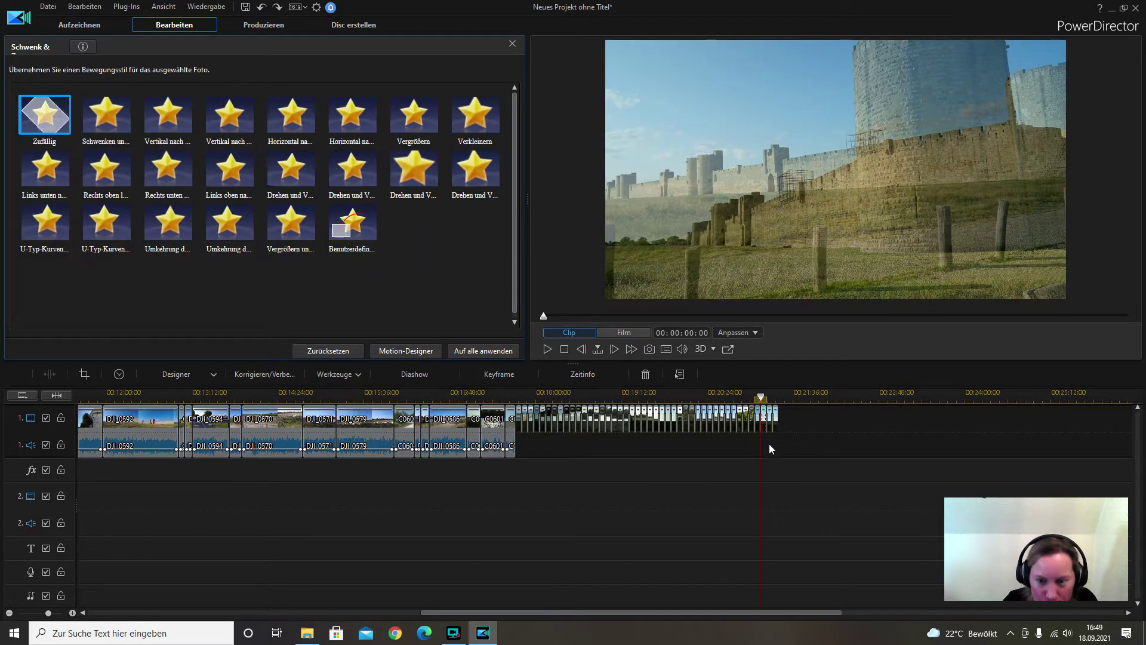
{"action": "left_click", "coordinate": [357, 222]}
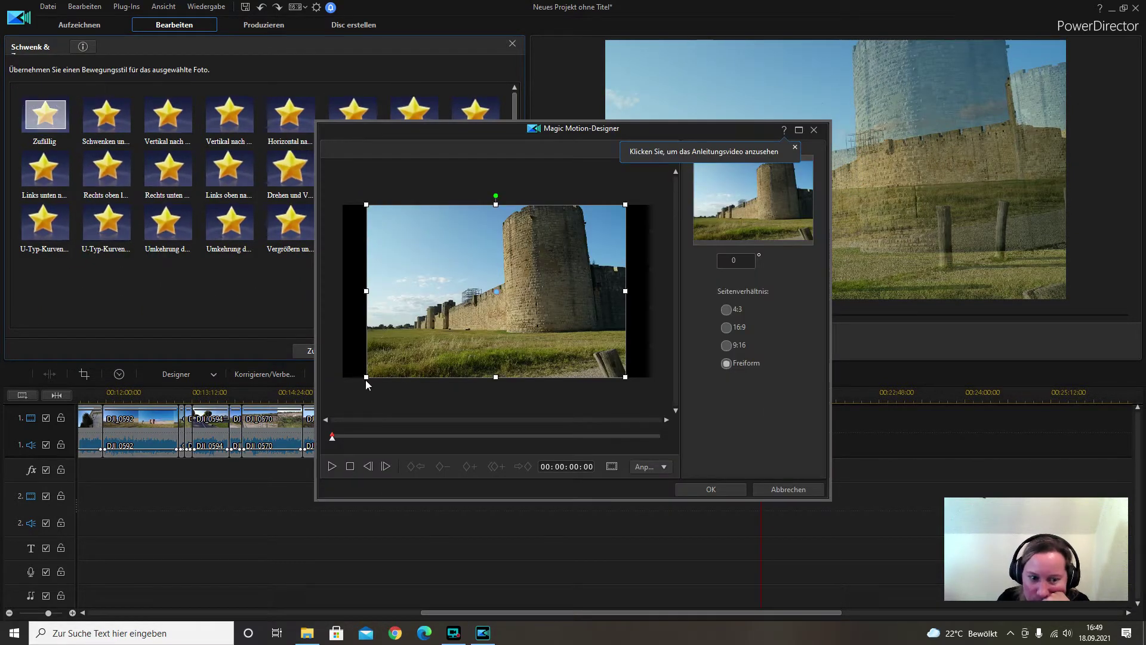
{"action": "left_click_drag", "start_coordinate": [366, 376], "coordinate": [401, 359]}
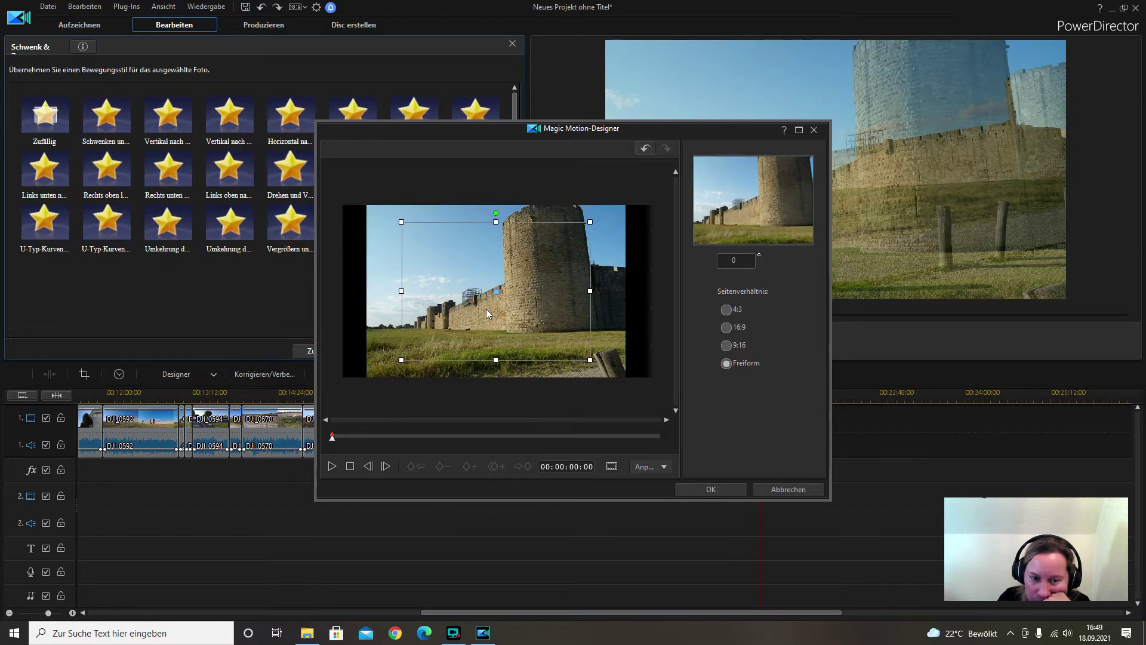
{"action": "left_click_drag", "start_coordinate": [496, 290], "coordinate": [531, 275]}
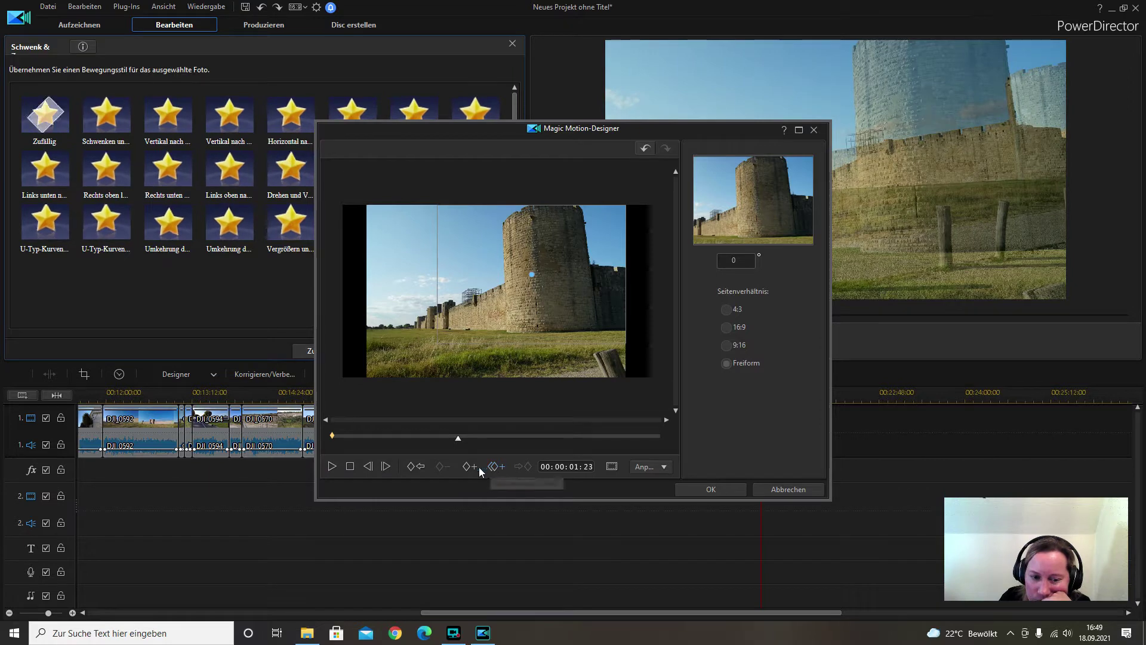
Preview the custom motion with a keyframe at 00:00:01:23 and save the changes when leaving the Motion Designer
{"action": "left_click", "coordinate": [332, 465]}
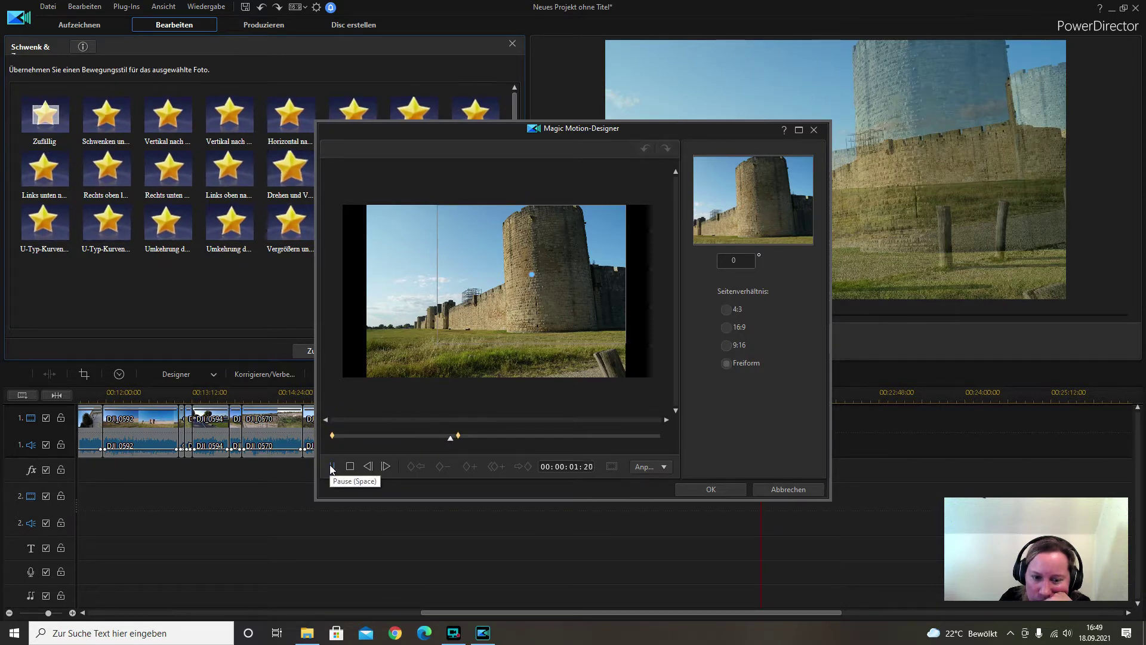
{"action": "left_click", "coordinate": [664, 467]}
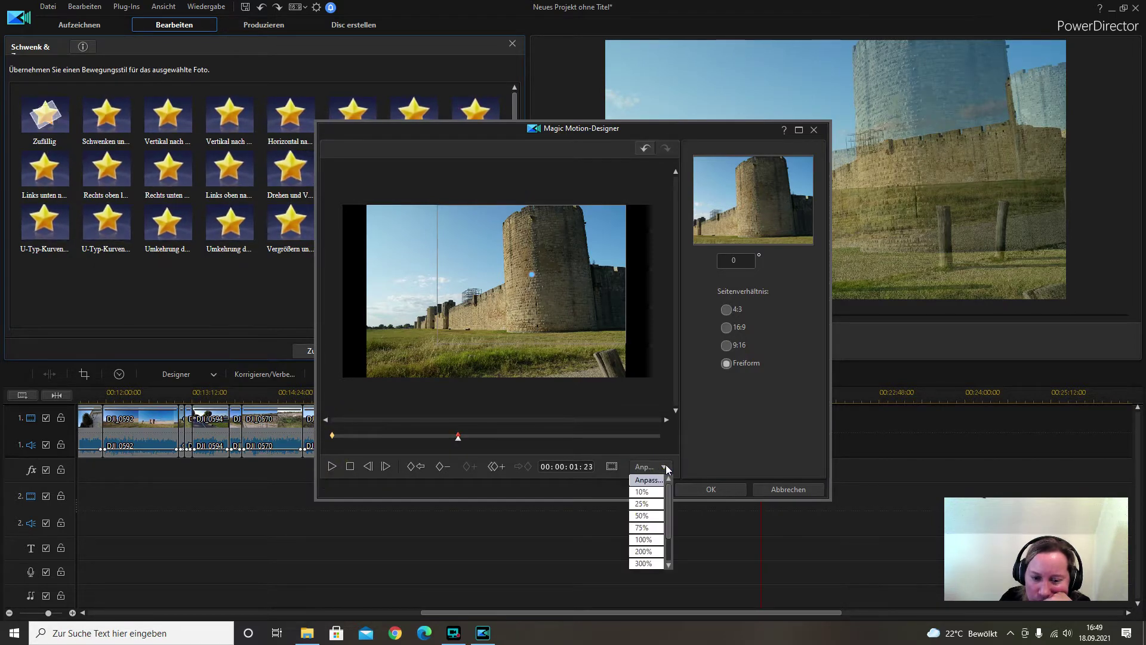
{"action": "left_click", "coordinate": [664, 466]}
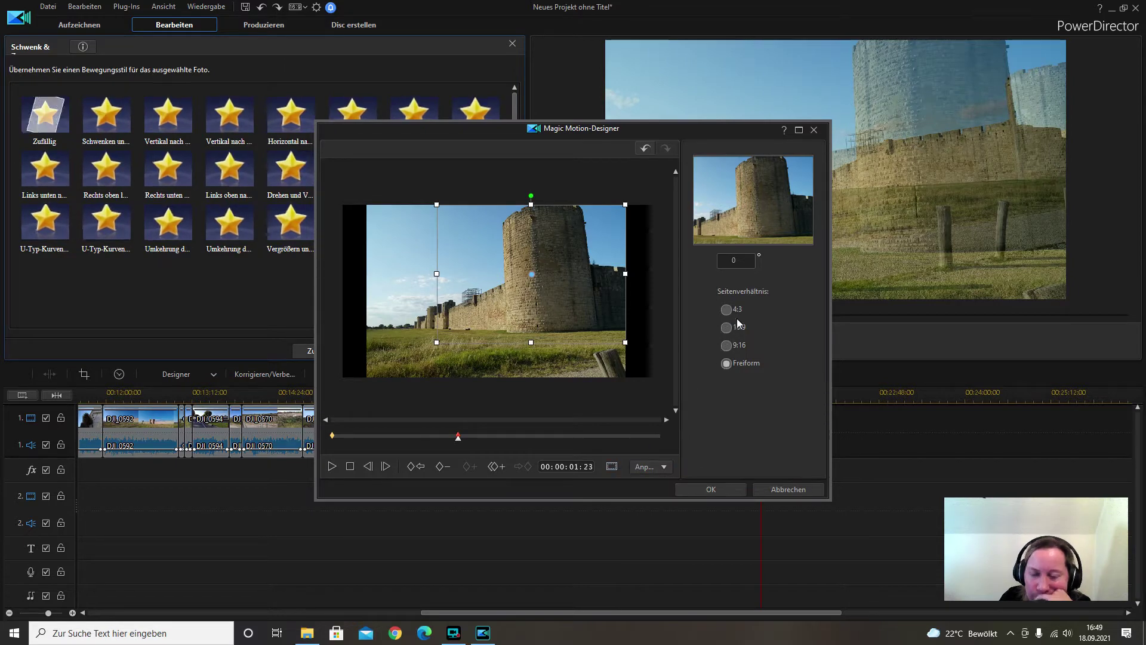
{"action": "left_click", "coordinate": [768, 491]}
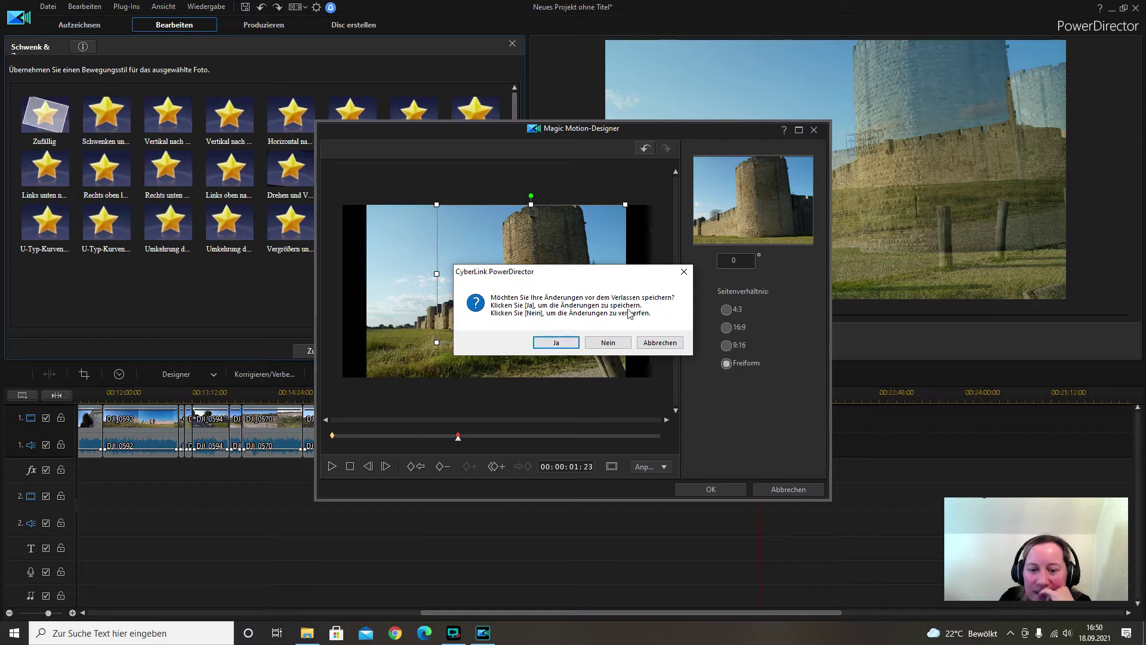
{"action": "left_click", "coordinate": [576, 341]}
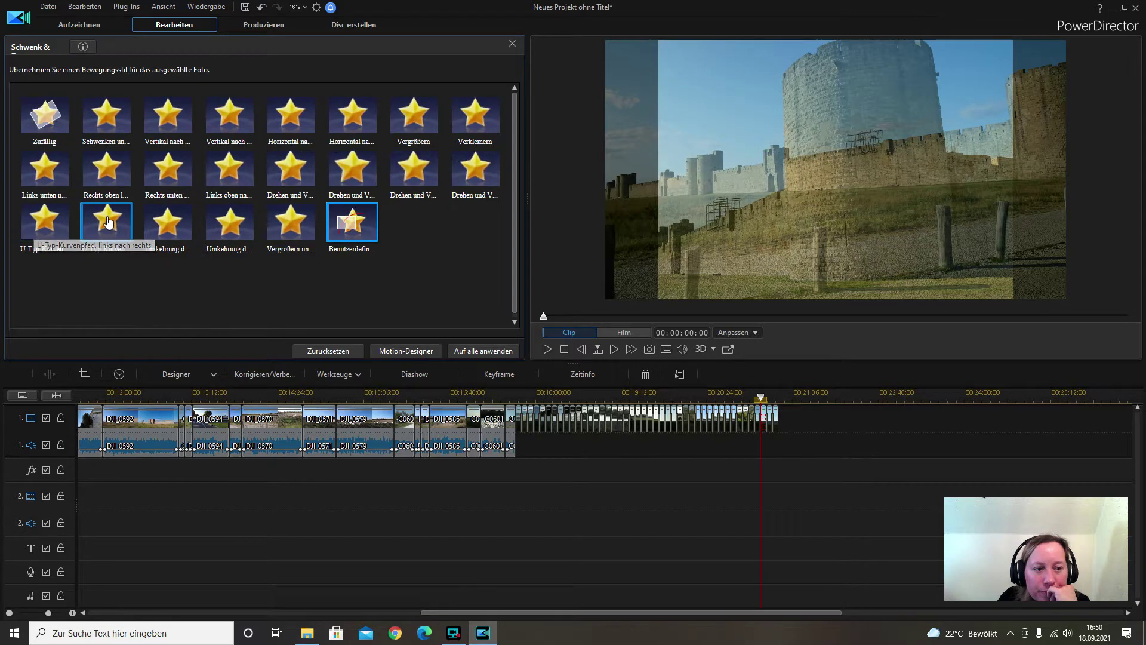
Replace the tower photo's custom motion with the "Rechts oben" style and preview the result in the film
{"action": "left_click", "coordinate": [110, 171]}
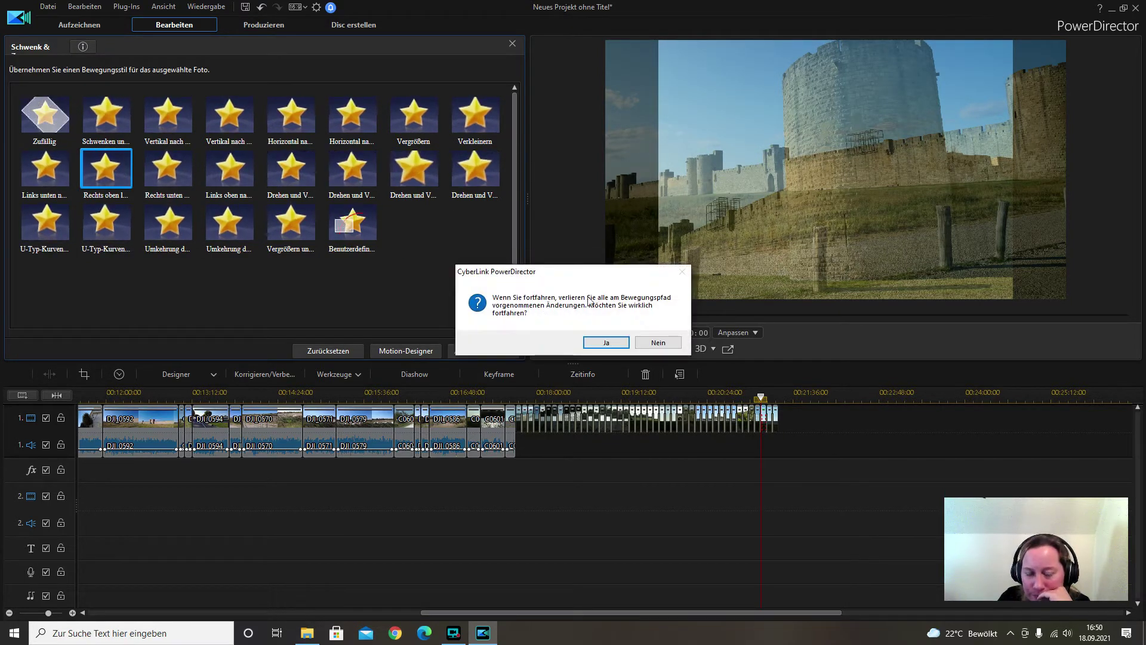
{"action": "left_click", "coordinate": [606, 343]}
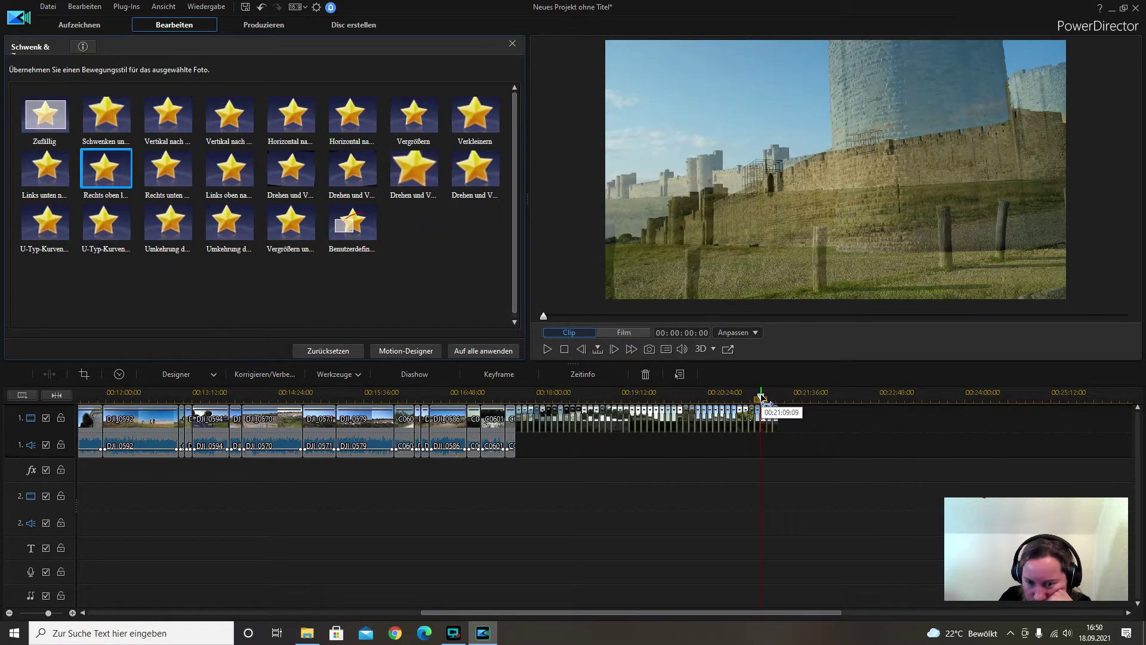
{"action": "left_click", "coordinate": [760, 396]}
{"action": "left_click", "coordinate": [544, 350]}
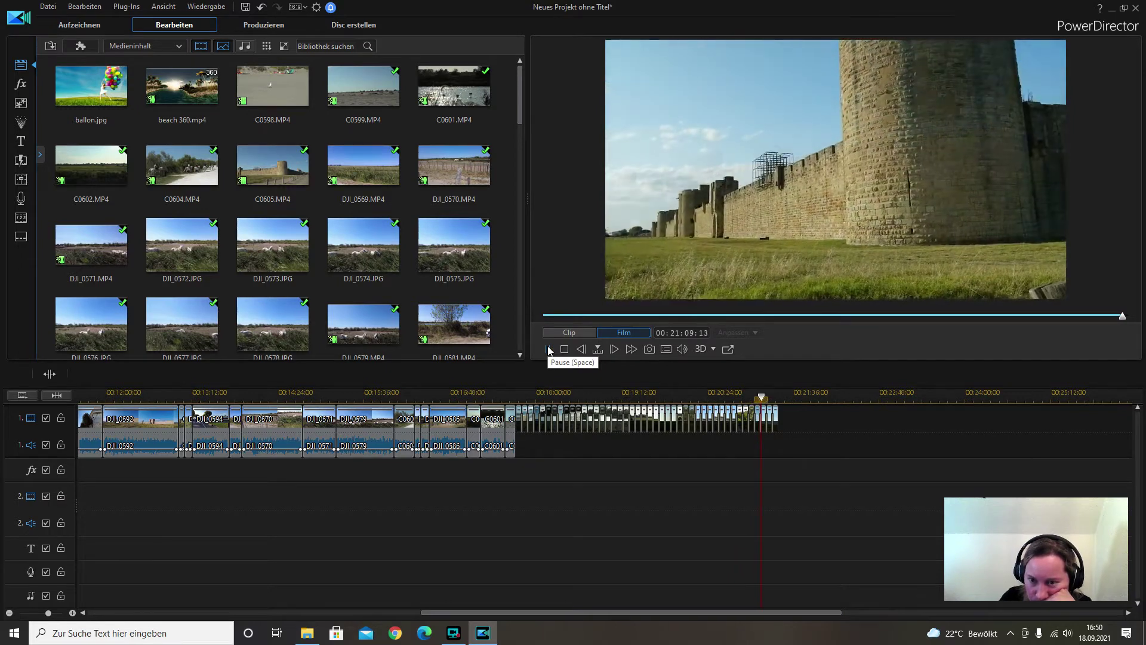
{"action": "left_click", "coordinate": [547, 349]}
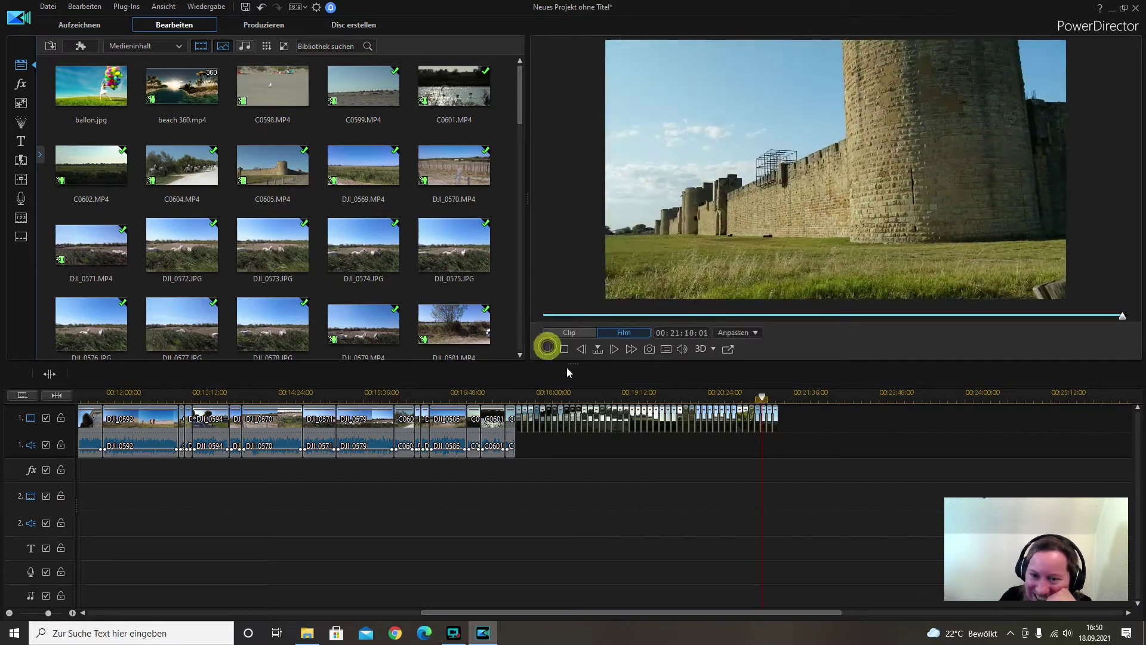
Select the neighbouring fortress wall and tower photos on the first video track and open their pan and zoom motion styles
{"action": "left_click", "coordinate": [762, 421]}
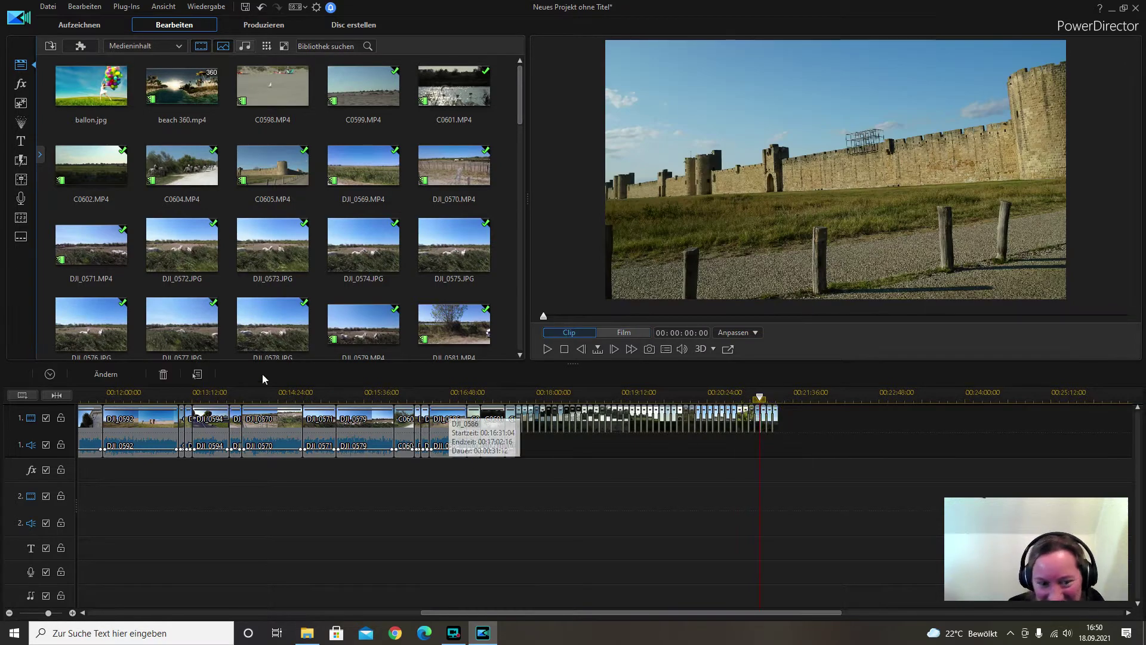
{"action": "left_click", "coordinate": [166, 375]}
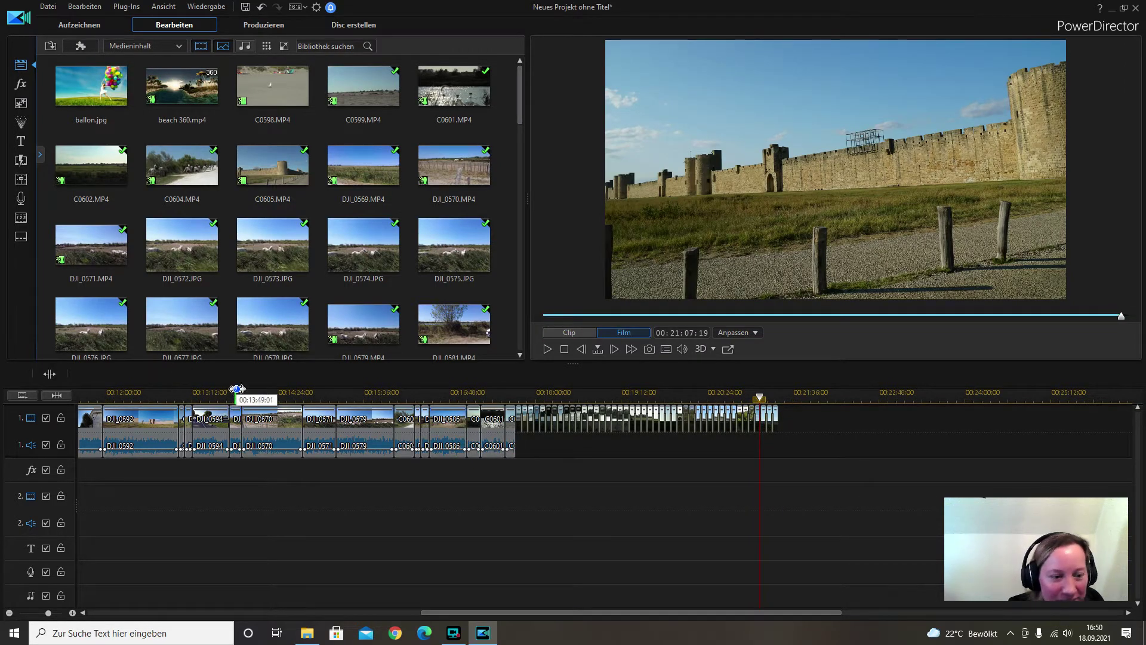
{"action": "left_click", "coordinate": [762, 433]}
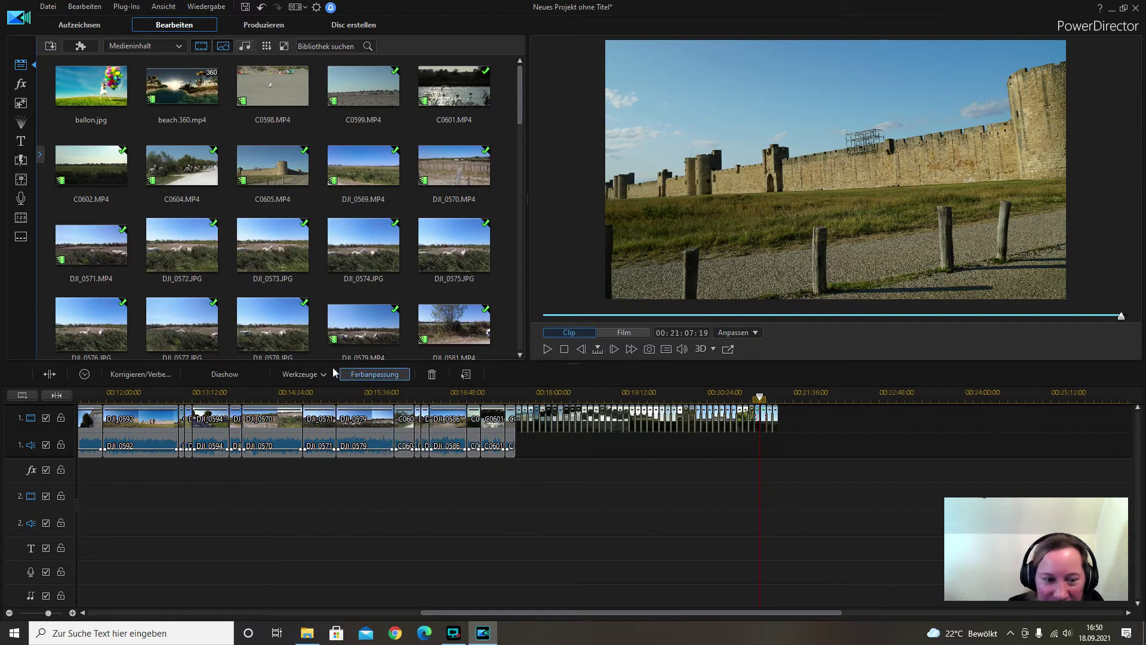
{"action": "left_click", "coordinate": [301, 374]}
{"action": "left_click", "coordinate": [338, 412]}
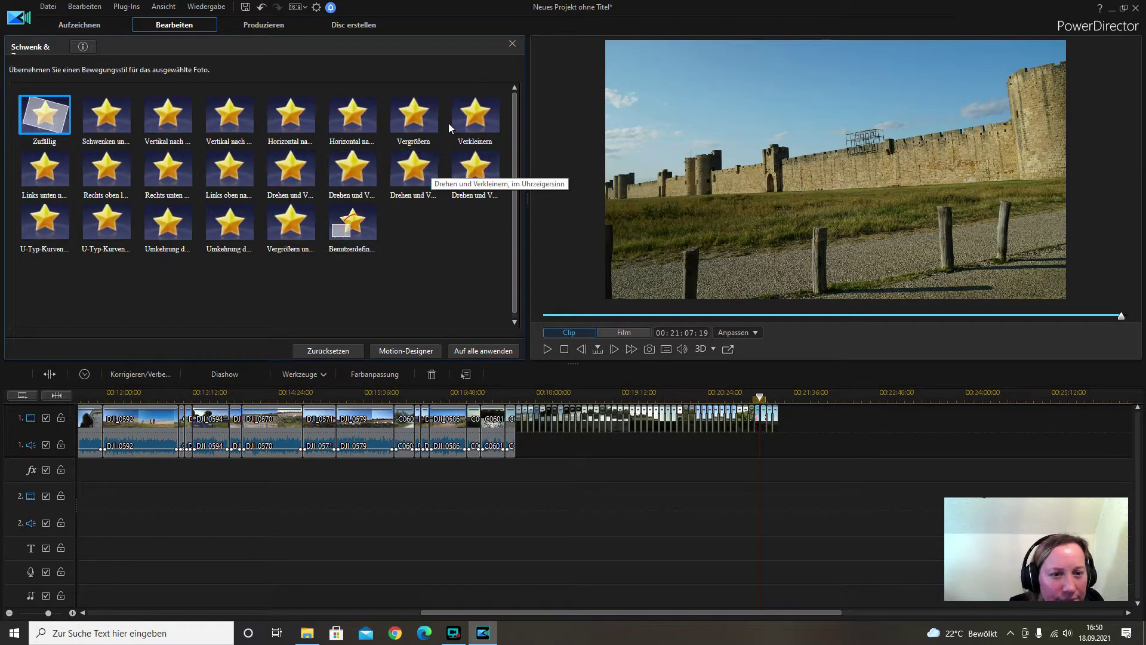
Try the second "Horizontal" motion style on the selected photos, preview it and undo it
{"action": "left_click", "coordinate": [364, 122]}
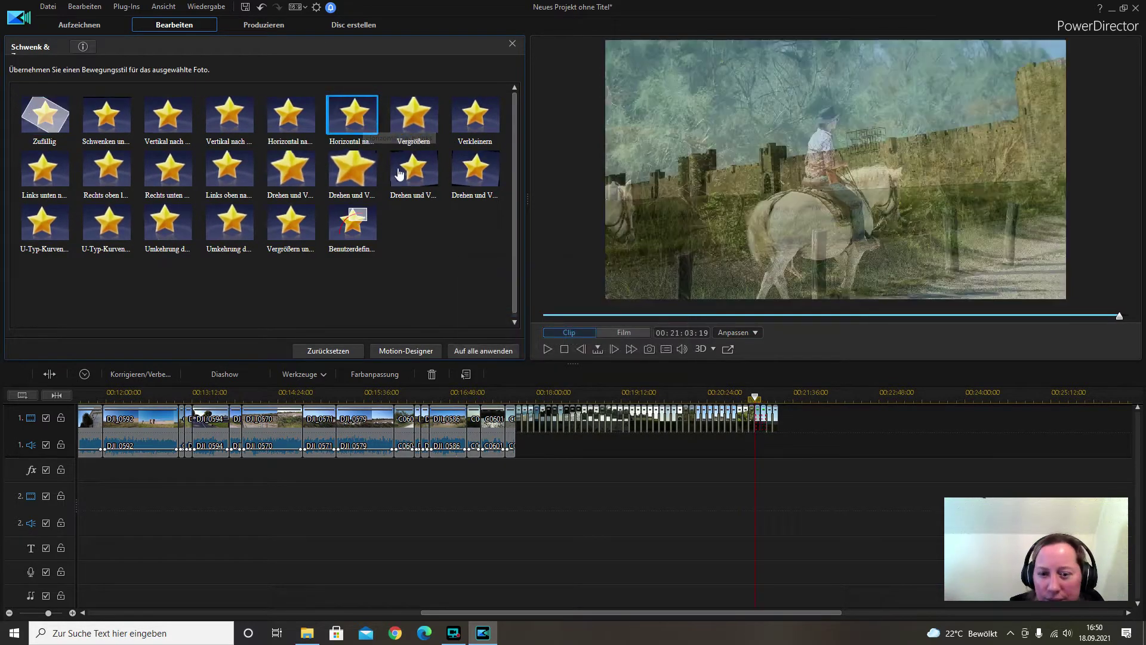
{"action": "left_click", "coordinate": [544, 350]}
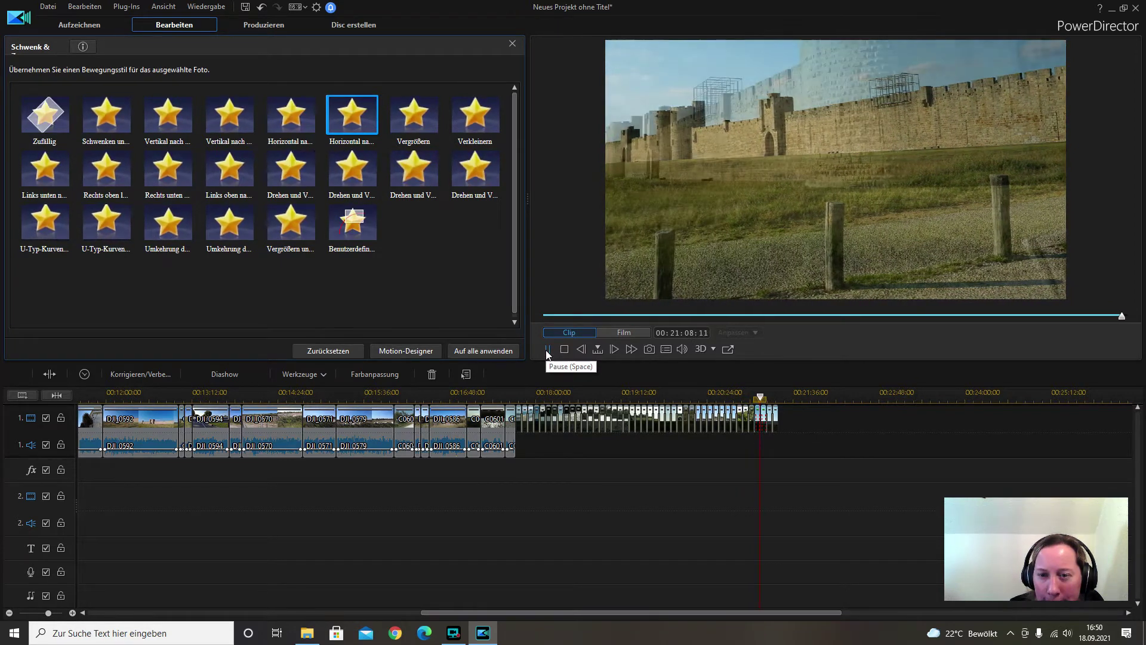
{"action": "left_click", "coordinate": [547, 349]}
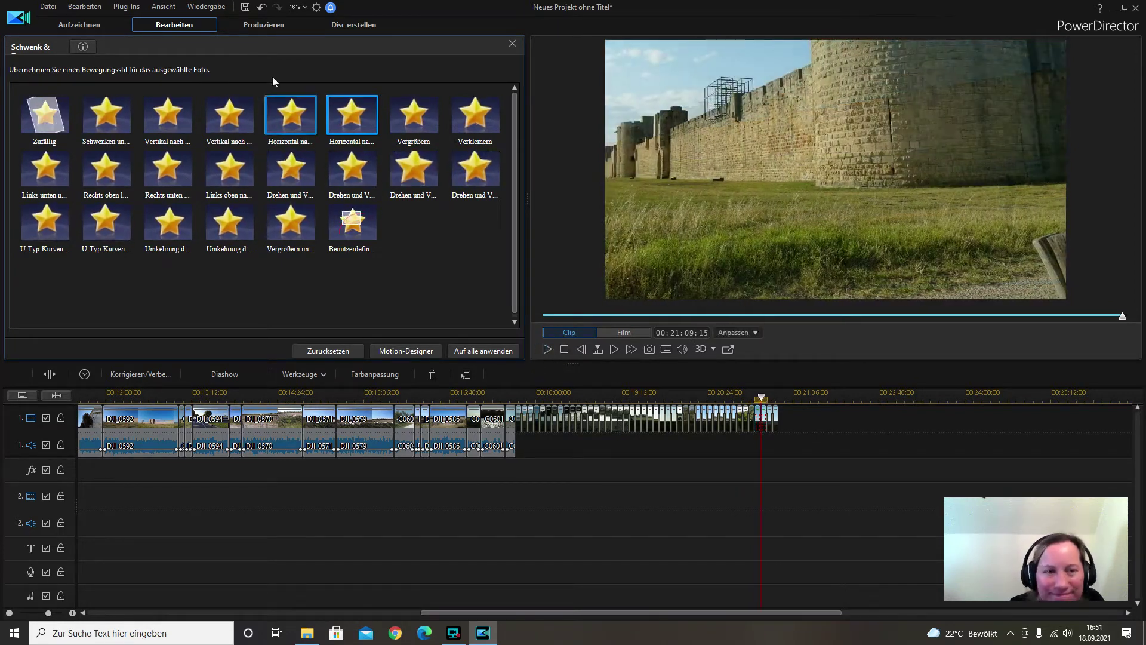
{"action": "left_click", "coordinate": [260, 7]}
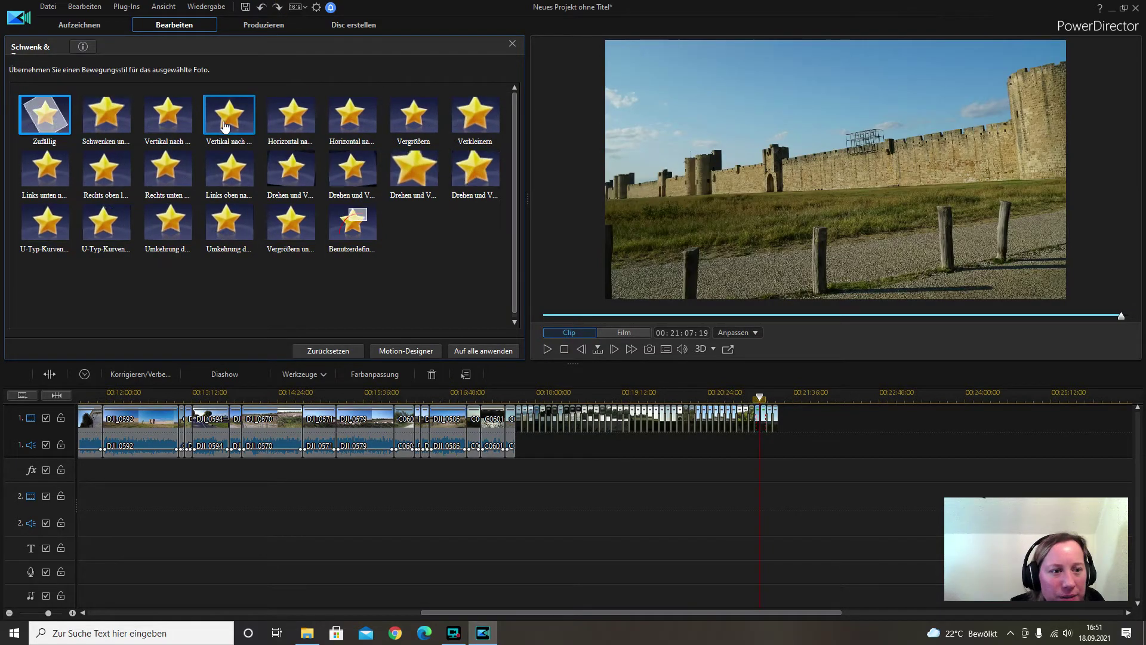
Try the second "Vertikal" motion style on the selected photos, preview it and undo it
{"action": "left_click", "coordinate": [227, 114]}
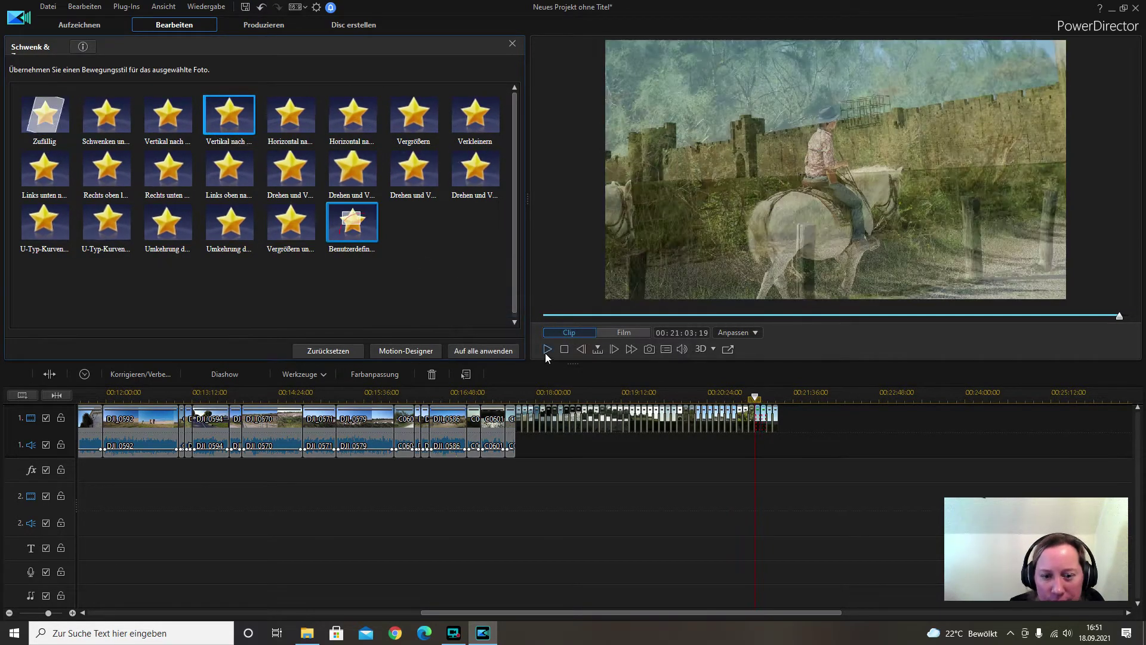
{"action": "left_click", "coordinate": [547, 349]}
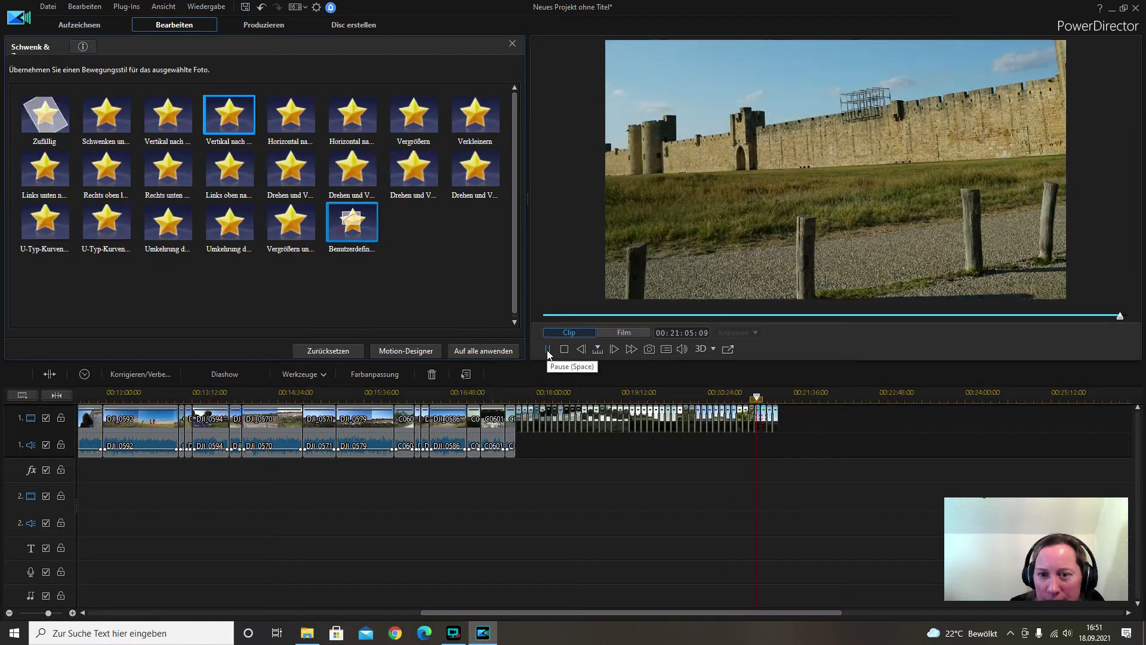
{"action": "left_click", "coordinate": [548, 349]}
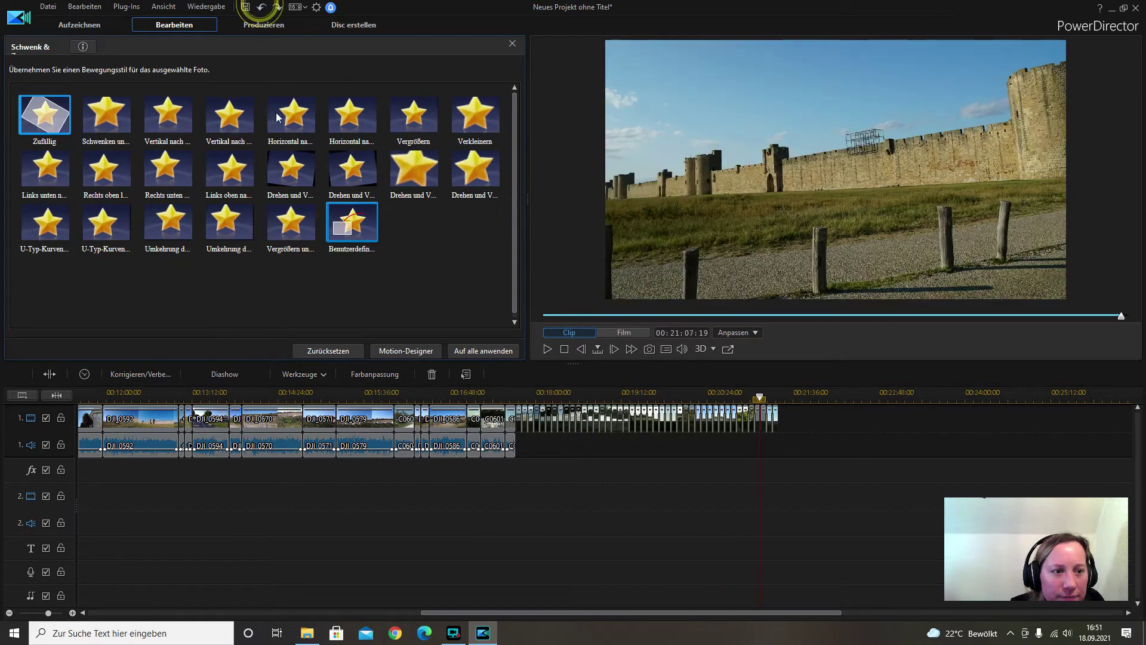
Apply the first "Vertikal" motion style to the selected photos and preview the movement
{"action": "left_click", "coordinate": [182, 137]}
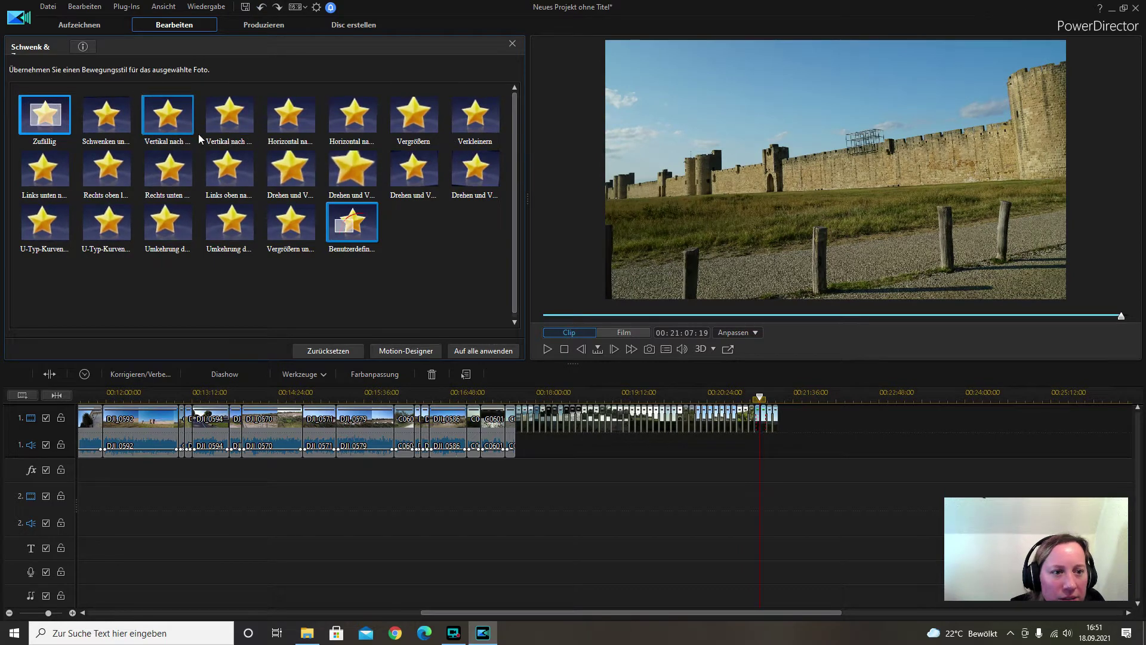
{"action": "left_click", "coordinate": [173, 120]}
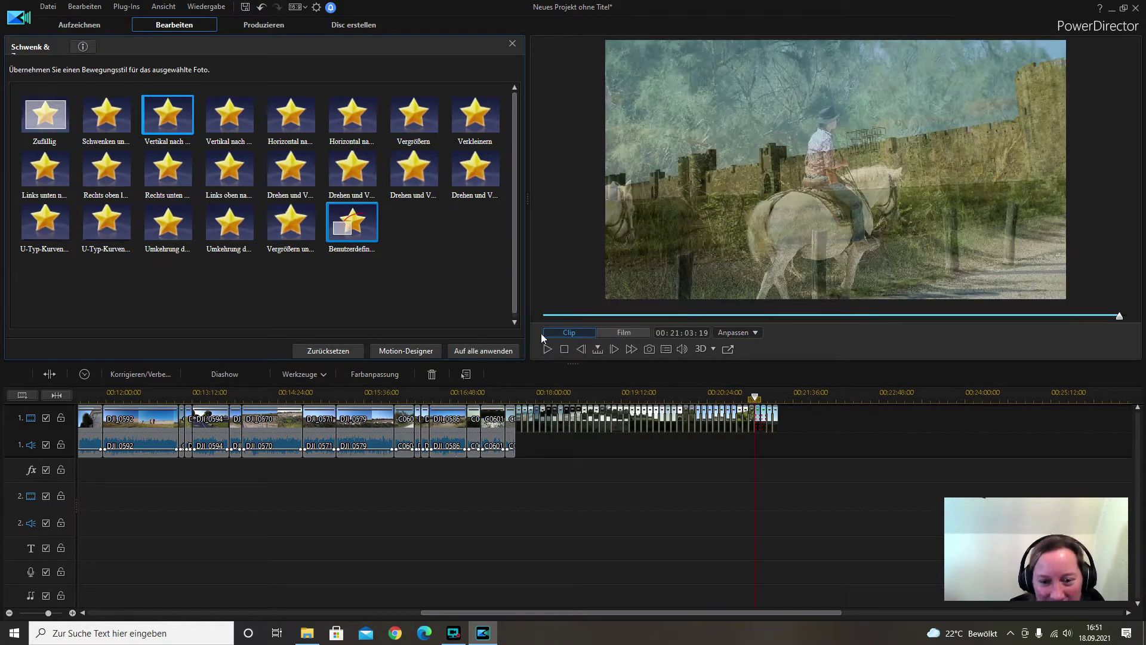
{"action": "left_click", "coordinate": [547, 349]}
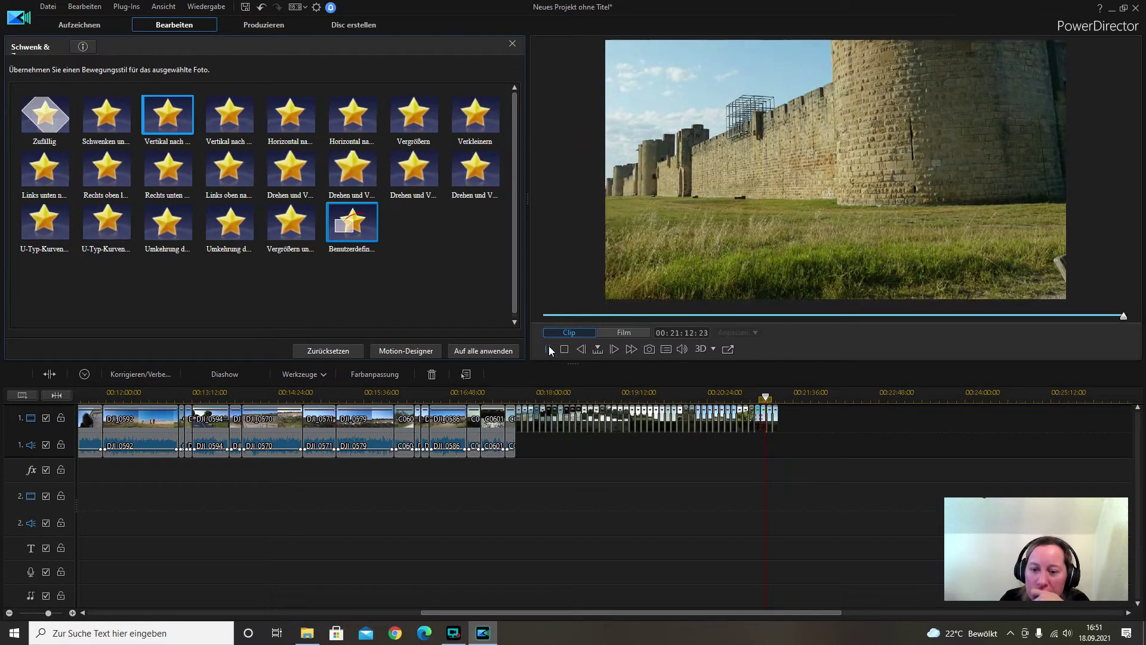
{"action": "left_click", "coordinate": [549, 348]}
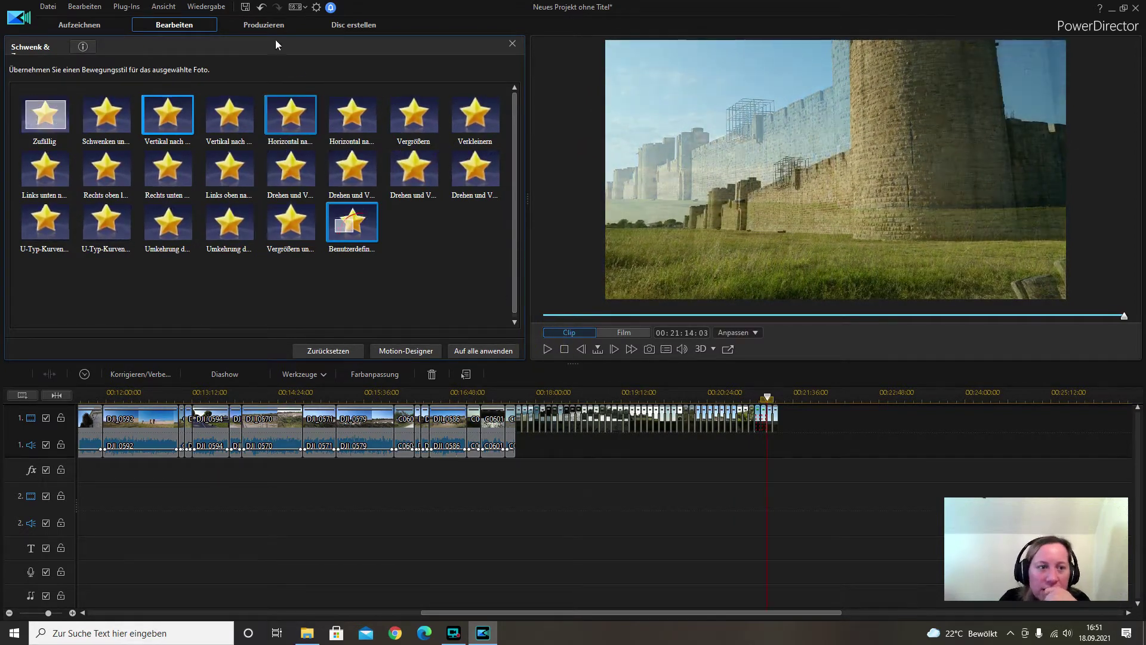
Undo the recent motion style and framing edits on the fortress photos, redoing the one edit that was undone too far
{"action": "left_click", "coordinate": [261, 9]}
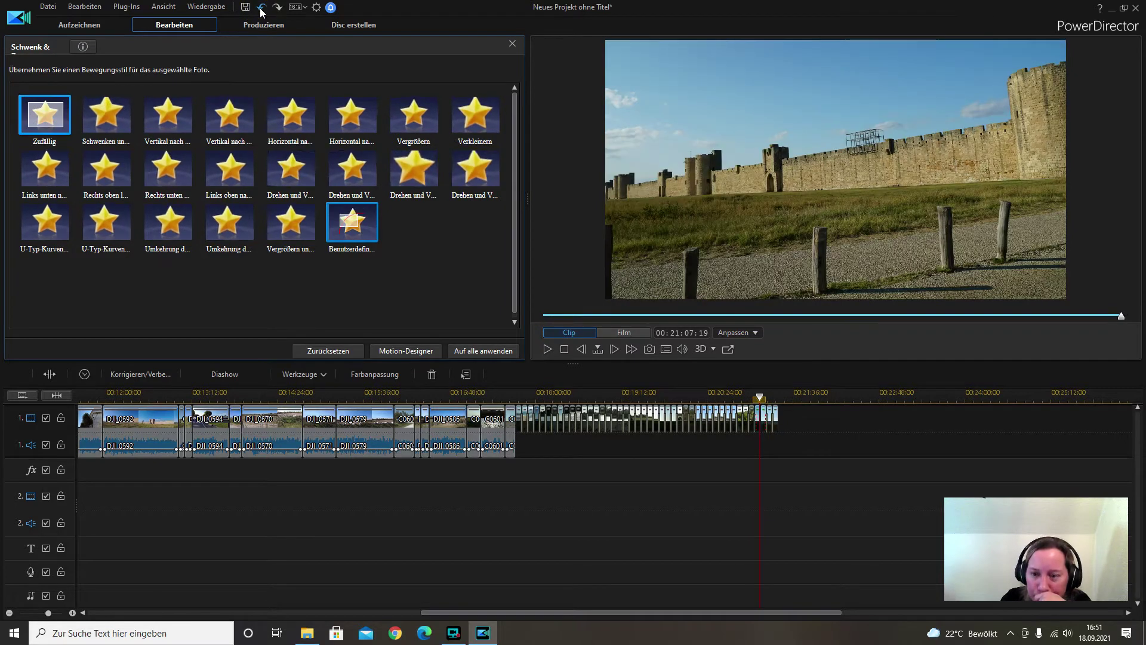
{"action": "left_click", "coordinate": [261, 9]}
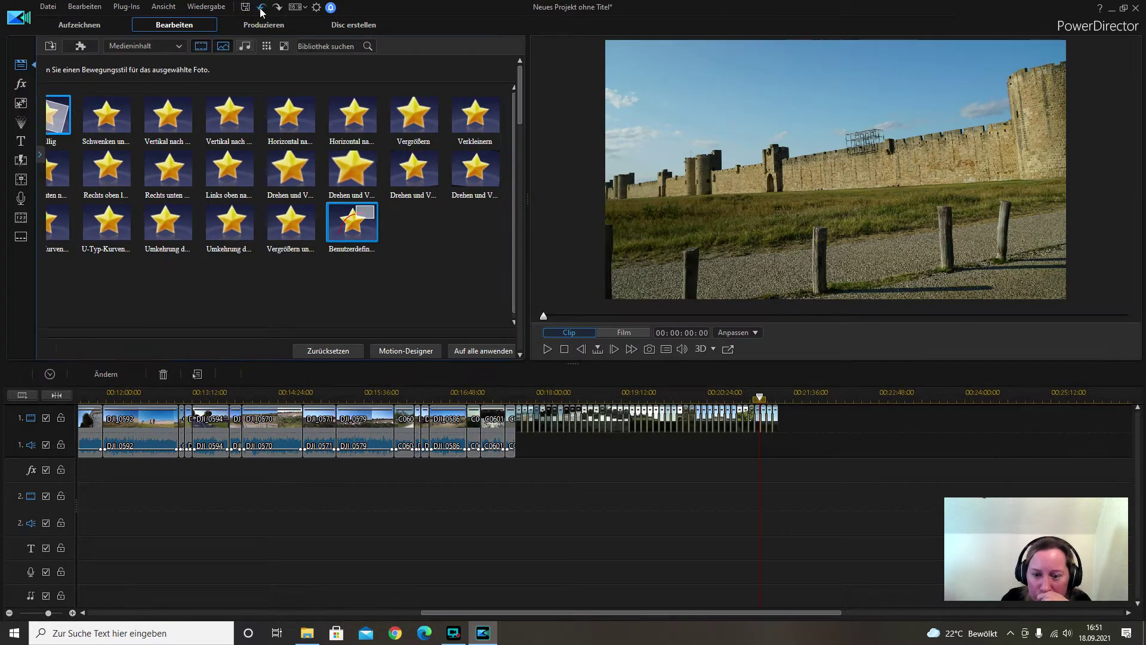
{"action": "left_click", "coordinate": [260, 9]}
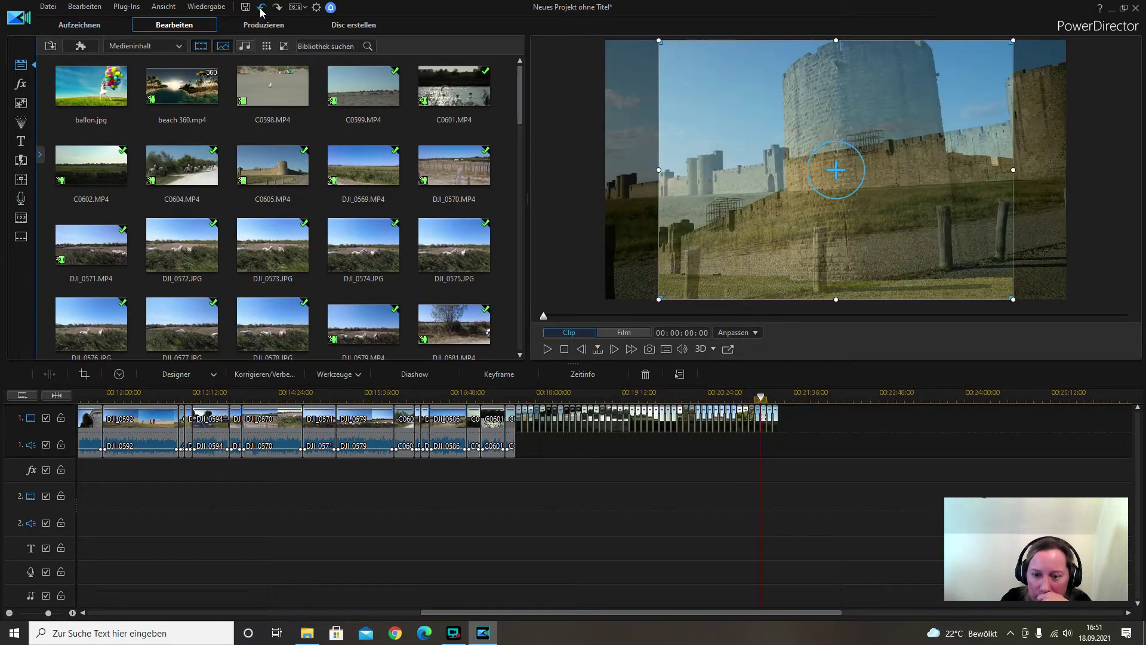
{"action": "left_click", "coordinate": [260, 8]}
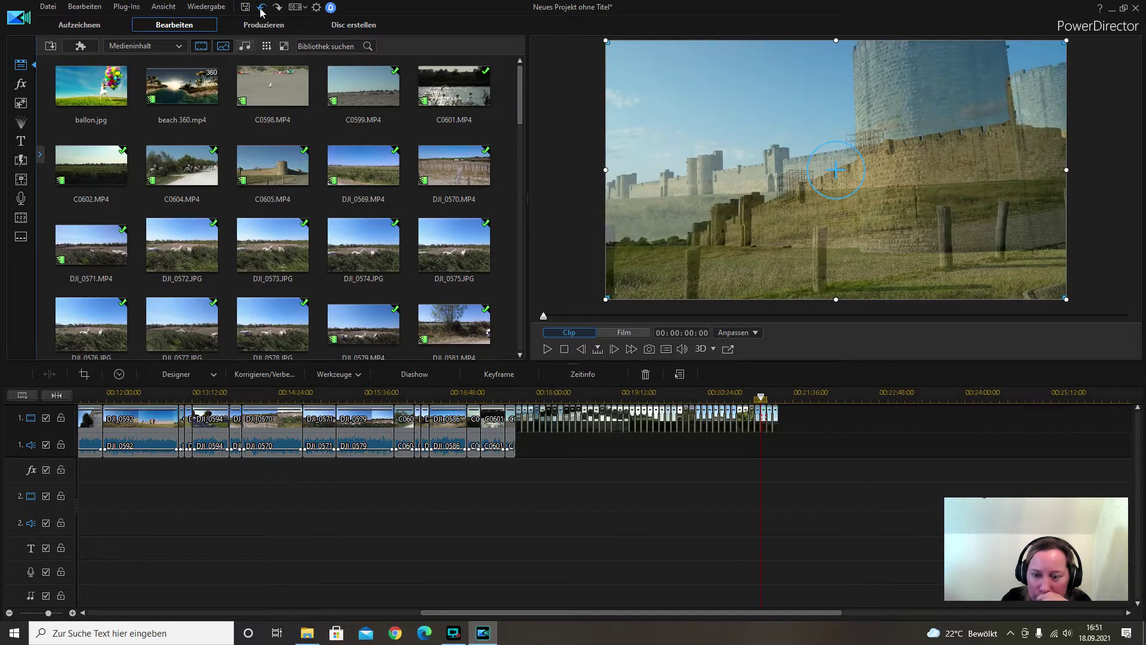
{"action": "left_click", "coordinate": [261, 8]}
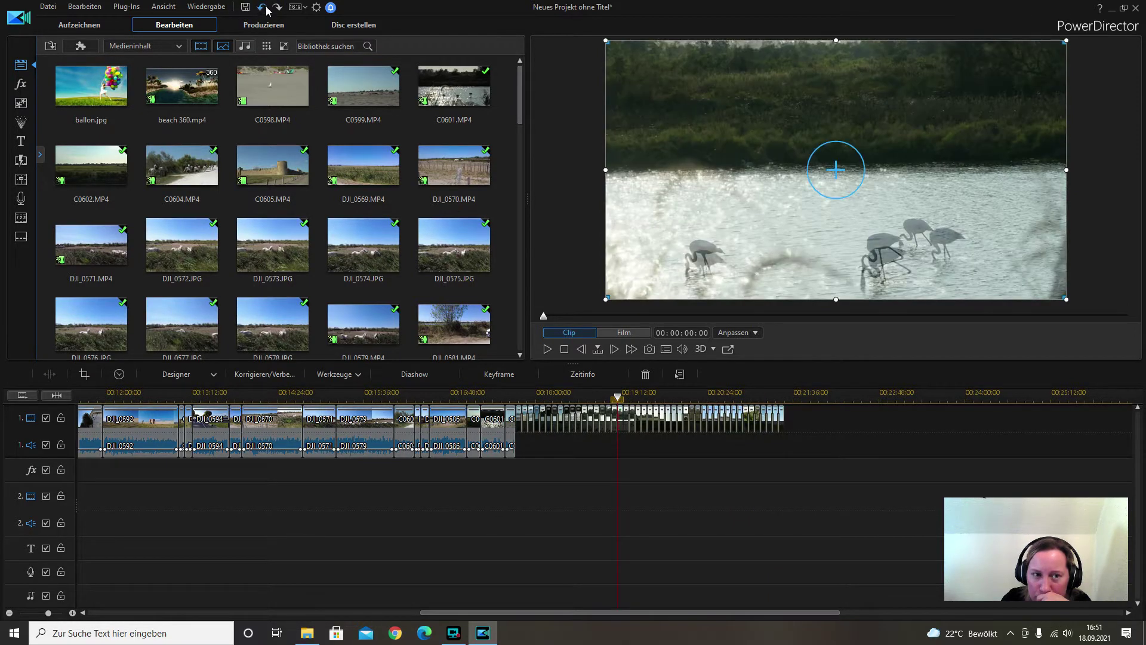
{"action": "left_click", "coordinate": [277, 7]}
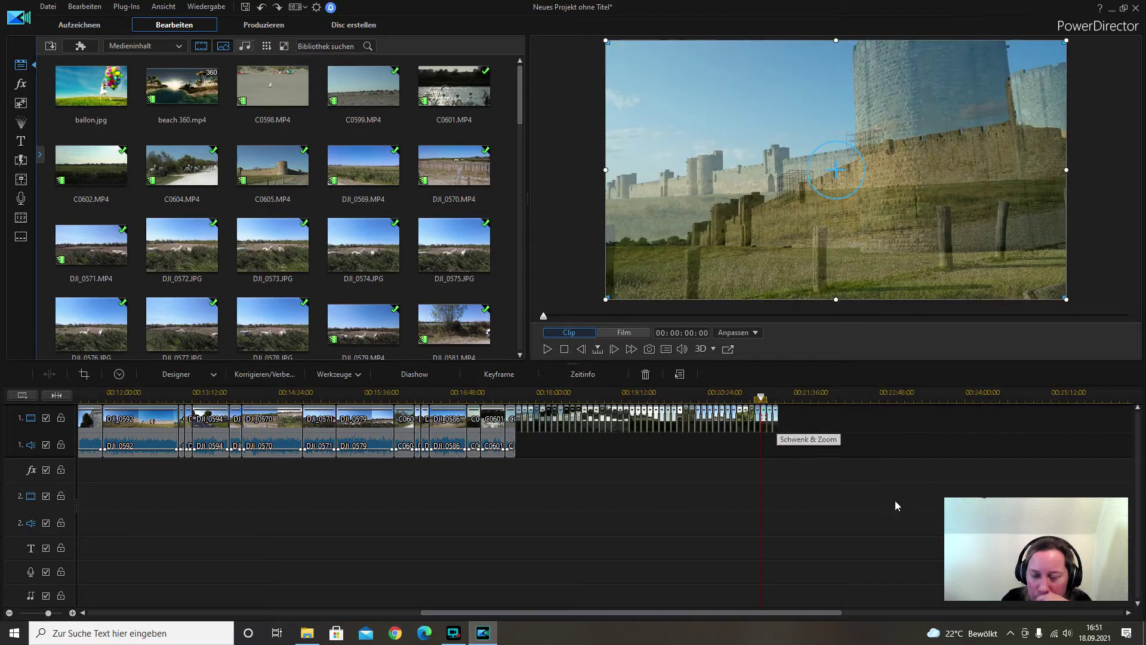
Scrub through the fortress photos at the end of the timeline and try to remove the transition between two tower photos
{"action": "left_click", "coordinate": [840, 485]}
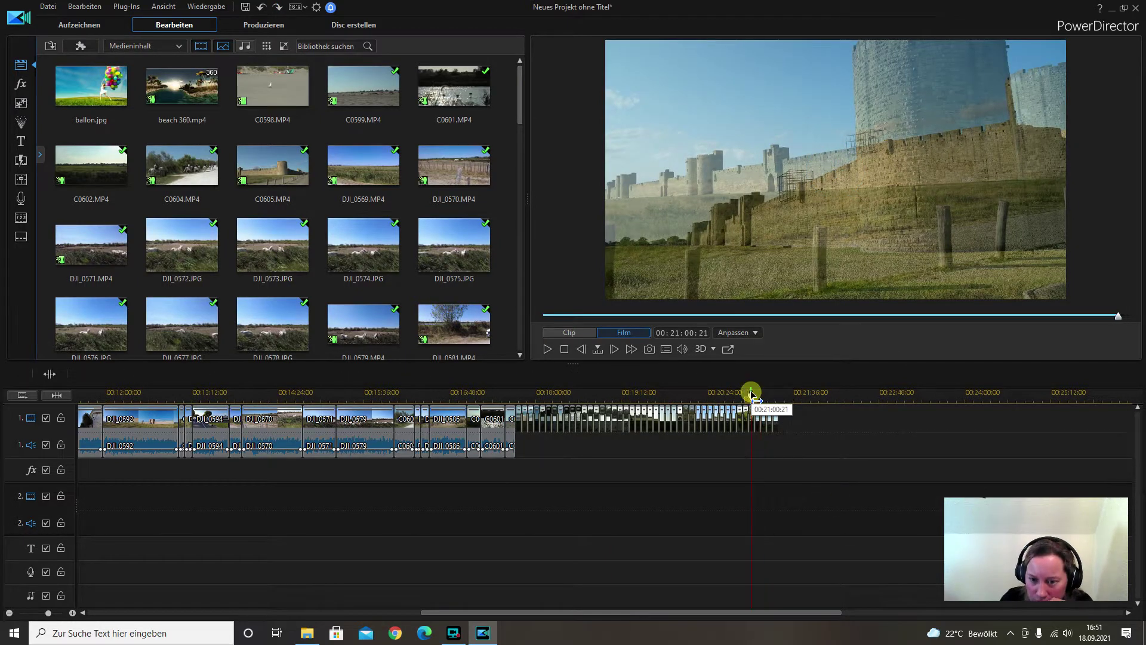
{"action": "left_click", "coordinate": [752, 394]}
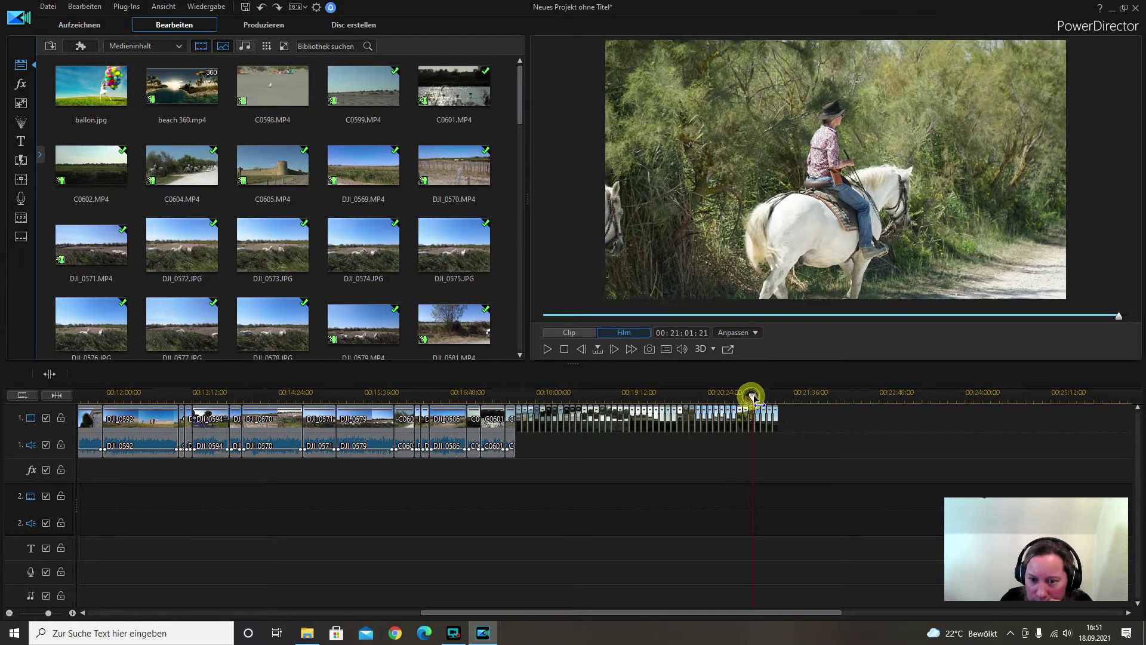
{"action": "left_click_drag", "start_coordinate": [752, 394], "coordinate": [765, 398]}
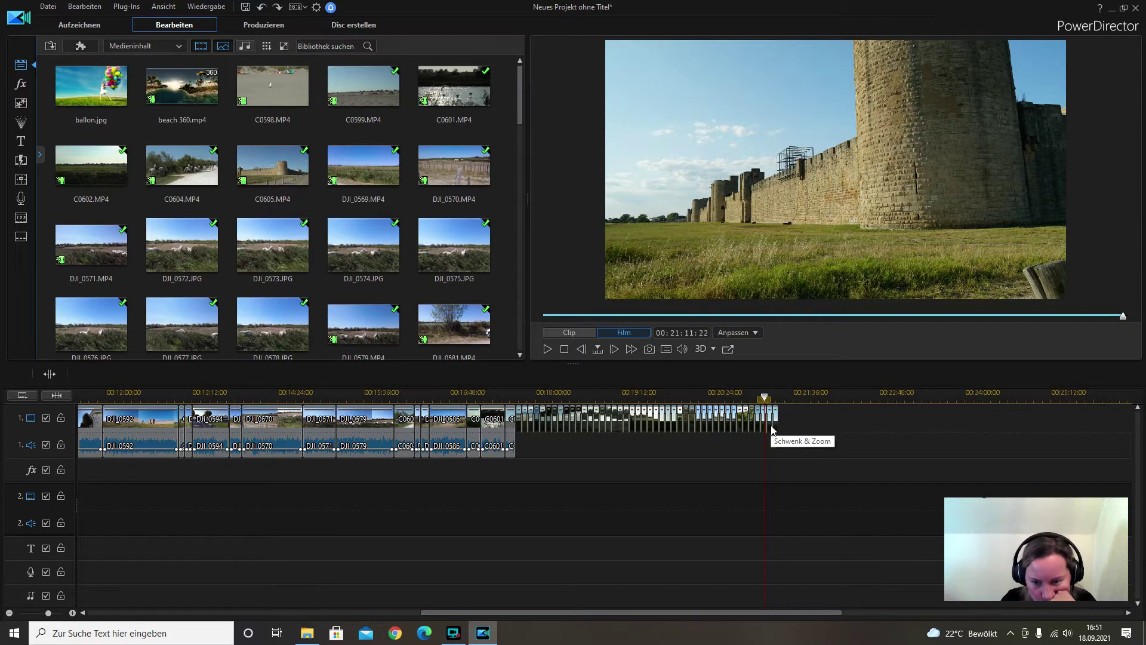
{"action": "left_click", "coordinate": [767, 429]}
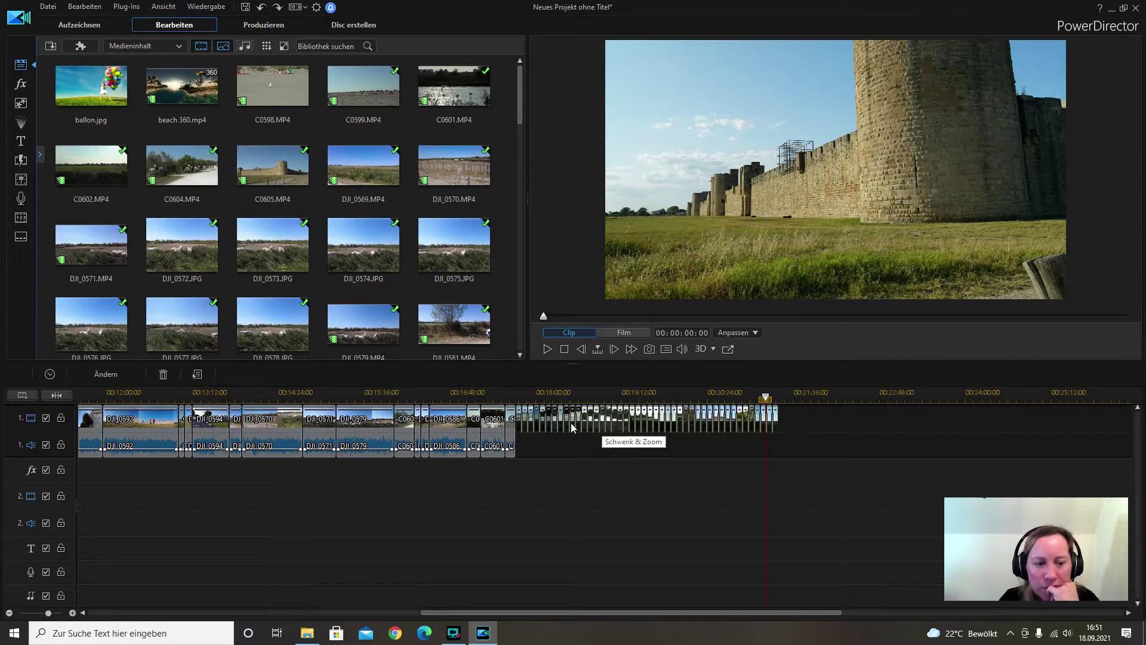
{"action": "left_click", "coordinate": [161, 376]}
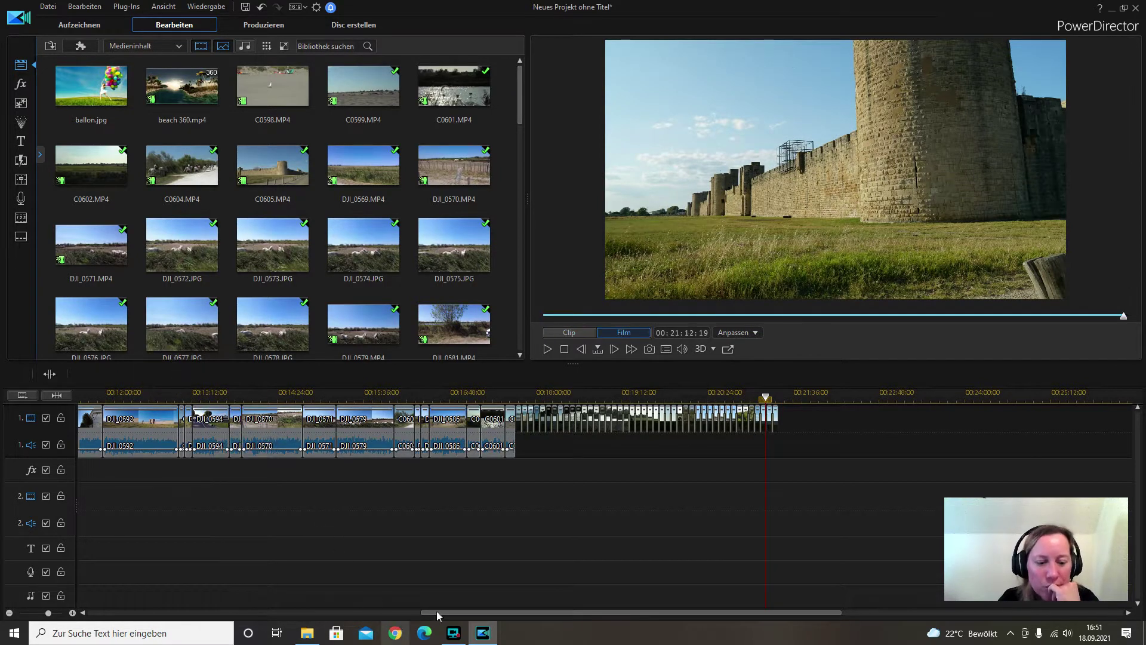
Select the neighbouring fortress photos at the end of the first video track and open their "Schwenk und Zoom" styles
{"action": "left_click", "coordinate": [770, 429]}
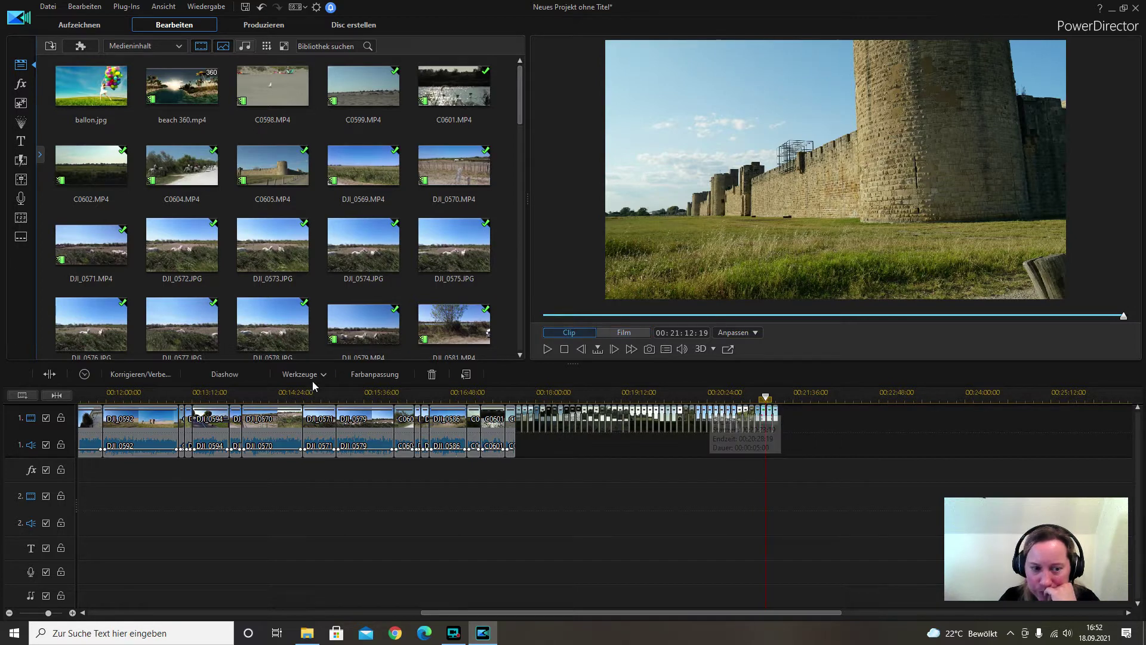
{"action": "left_click", "coordinate": [310, 379]}
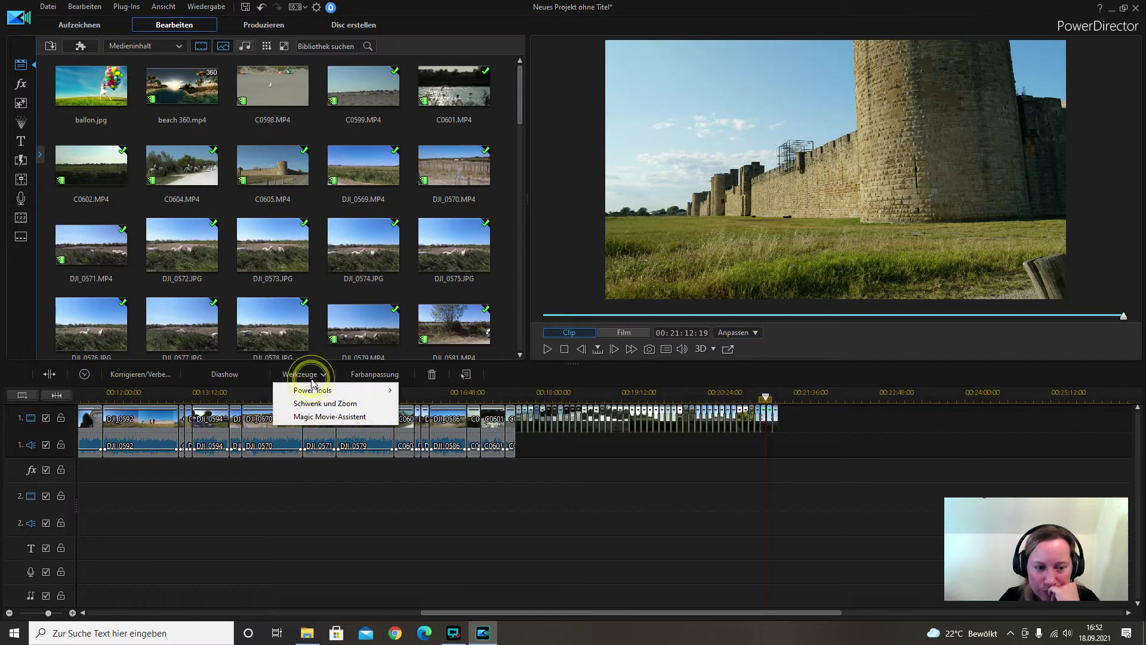
{"action": "left_click", "coordinate": [331, 407]}
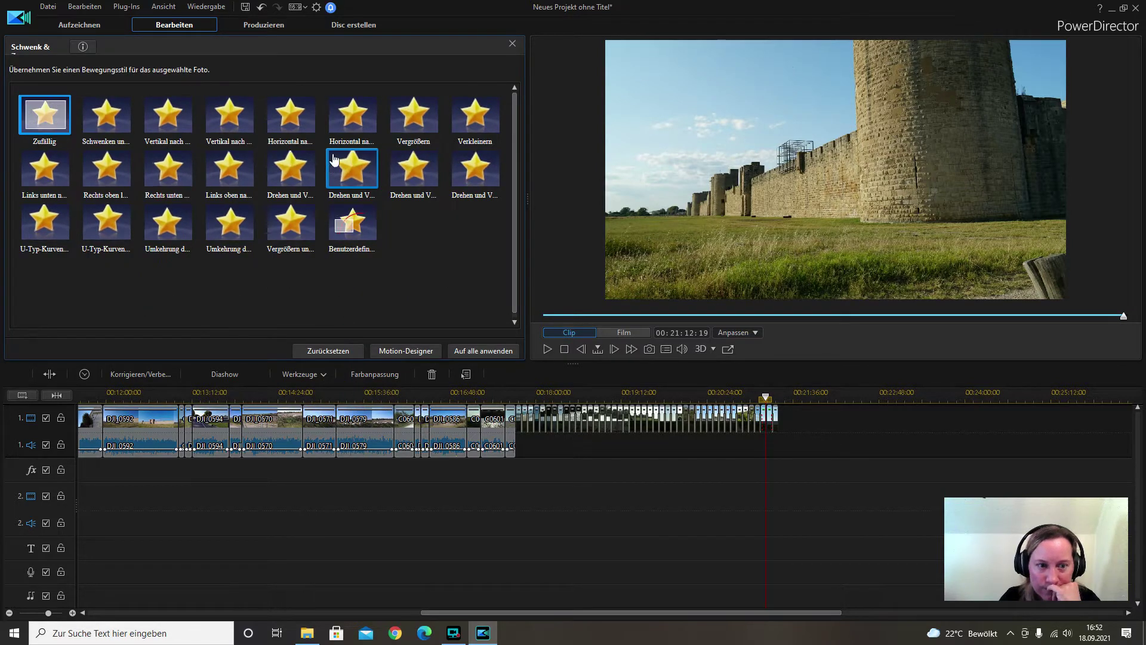
Try the second "Vertikal" motion style on the selected fortress photos and preview the movement
{"action": "left_click", "coordinate": [240, 119]}
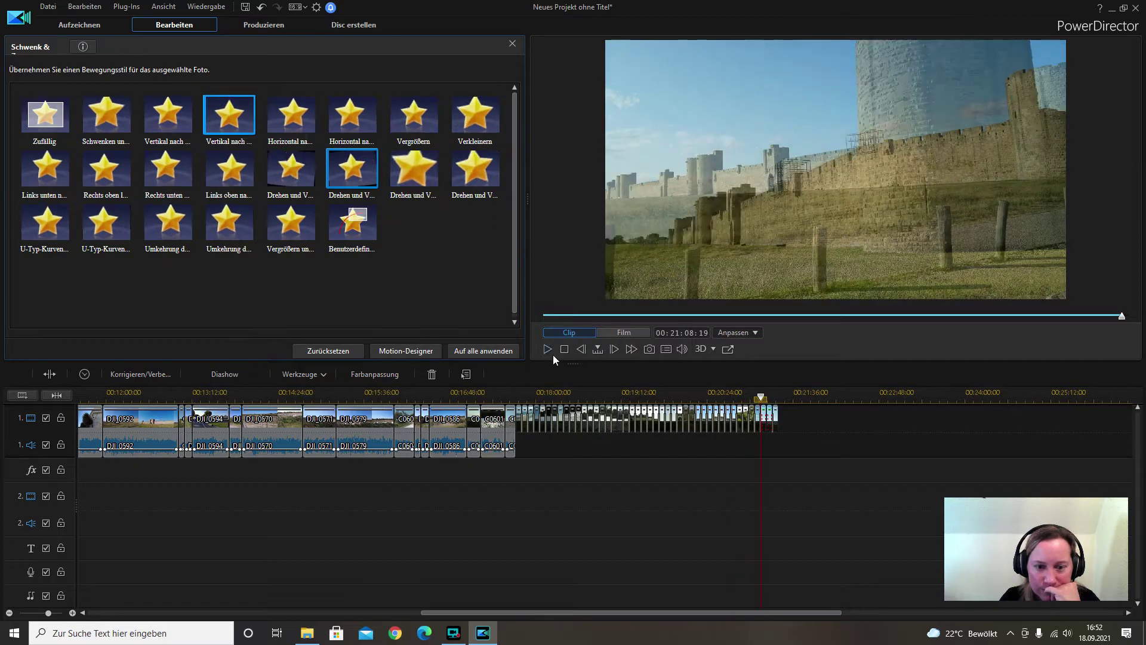
{"action": "left_click", "coordinate": [547, 349]}
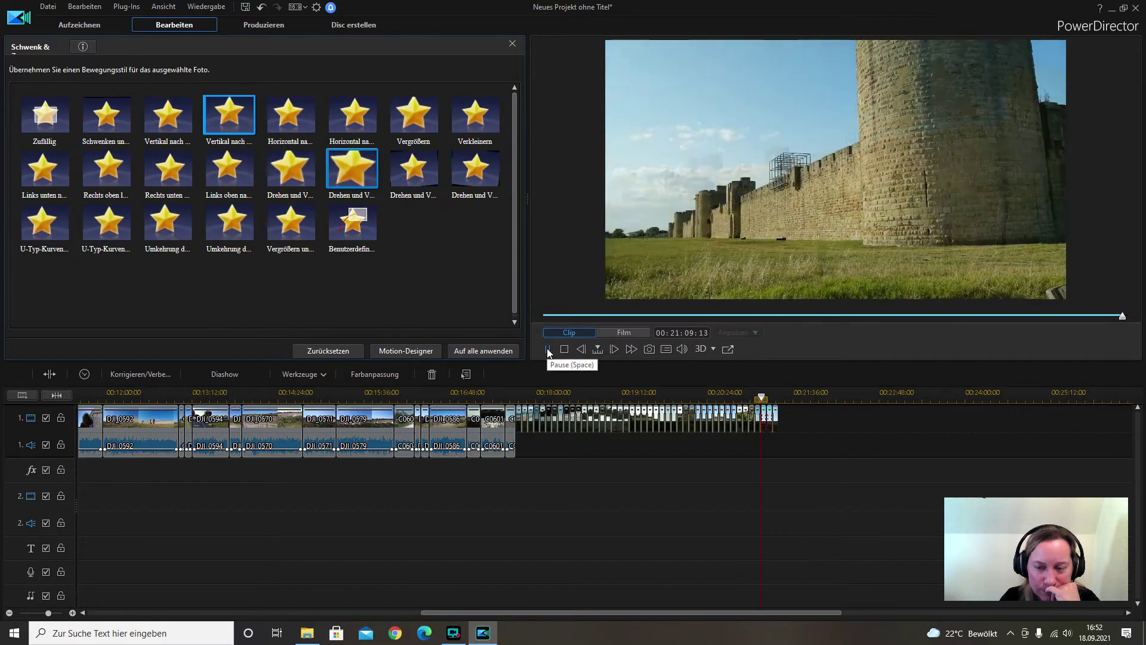
{"action": "left_click", "coordinate": [547, 348]}
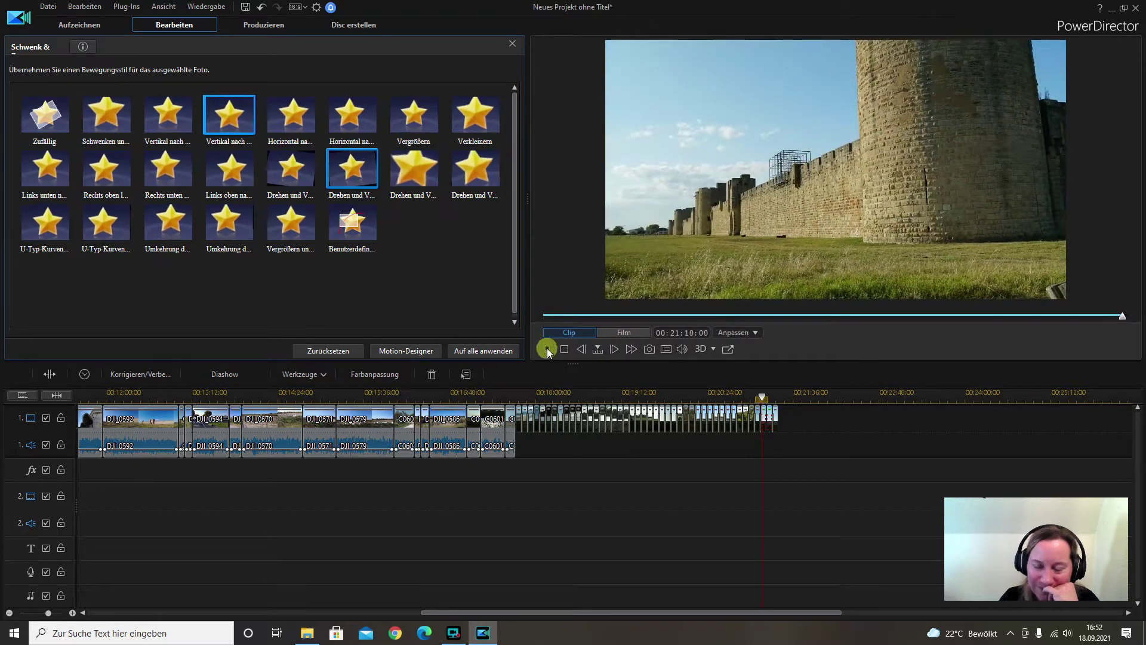
Undo the second "Vertikal" style and preview the selected photos with the first "Vertikal" motion style
{"action": "left_click", "coordinate": [260, 8]}
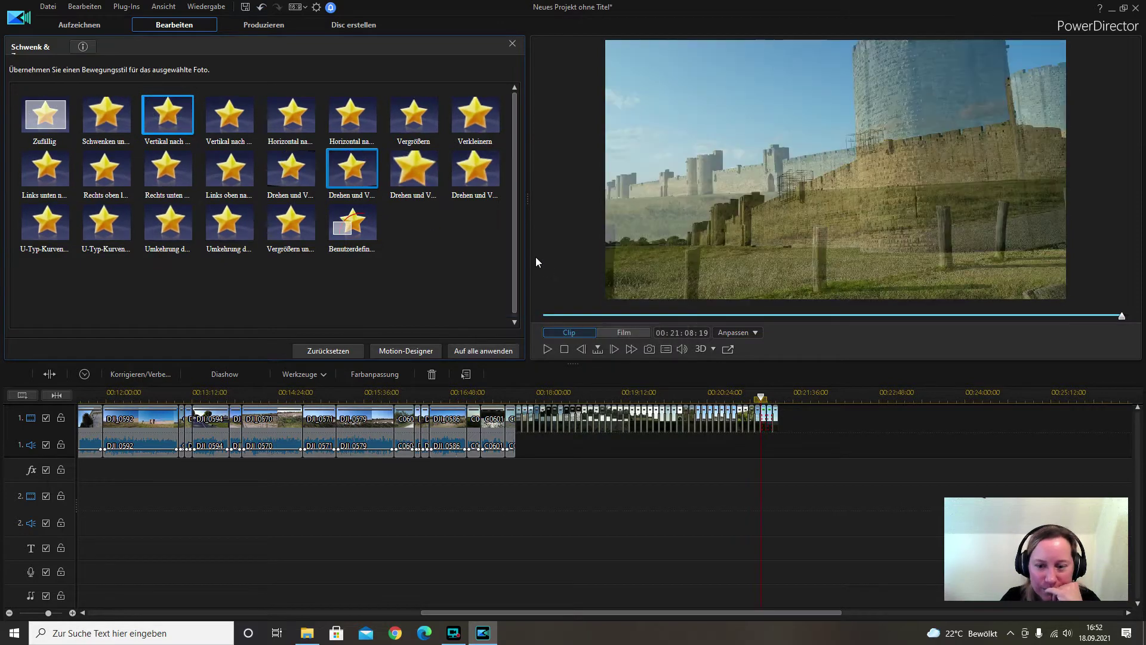
{"action": "left_click", "coordinate": [548, 350]}
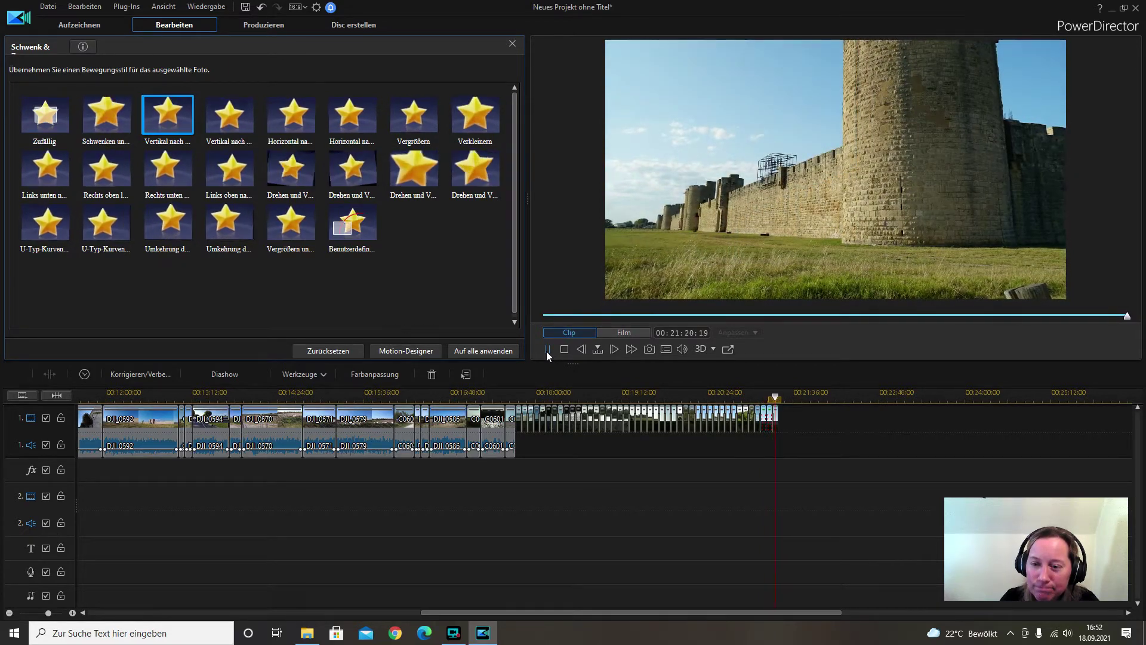
{"action": "left_click", "coordinate": [546, 351]}
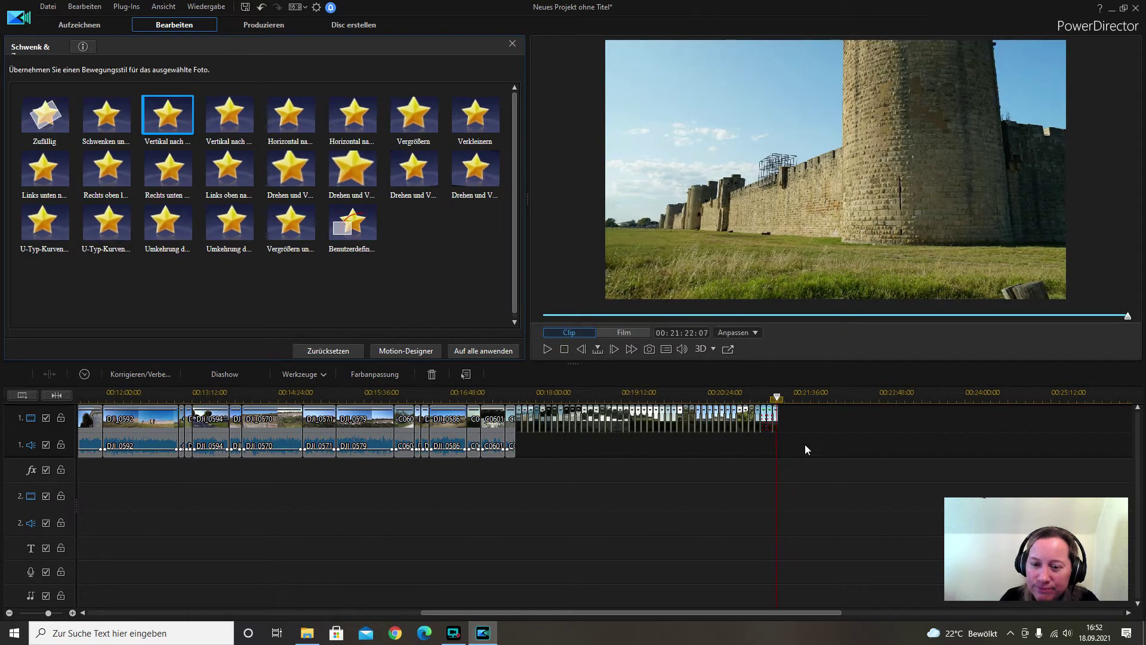
Try shifting photo DSC09442 down to a Y position of 0.527 in the BiB-Designer, and discard the changes
{"action": "left_click", "coordinate": [768, 416]}
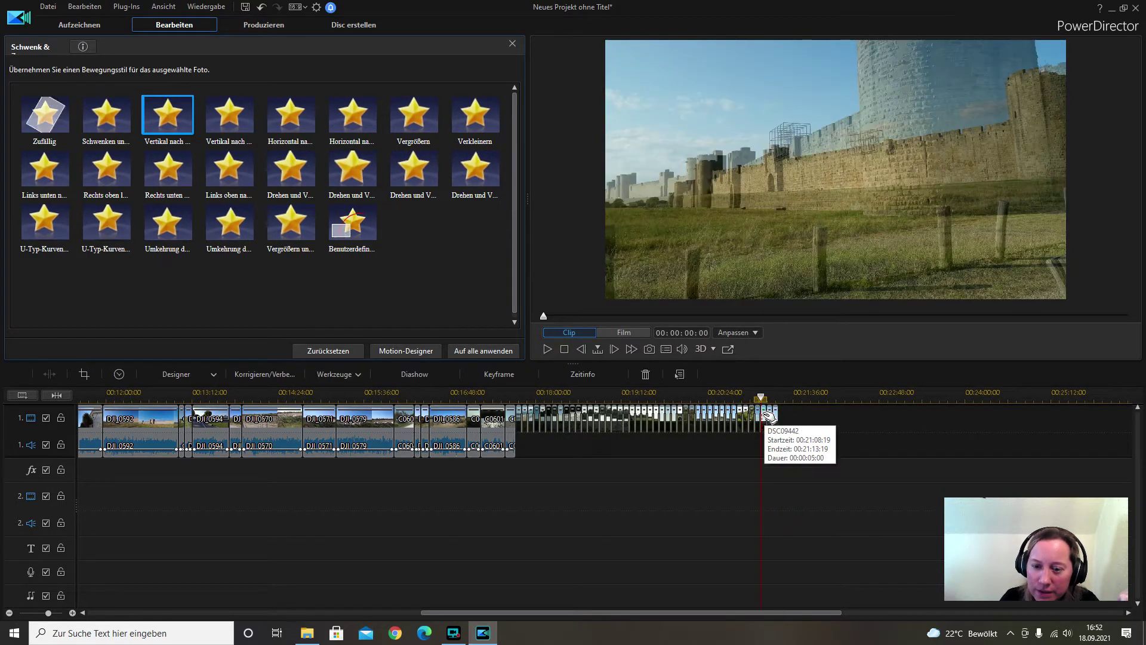
{"action": "double_click", "coordinate": [766, 417]}
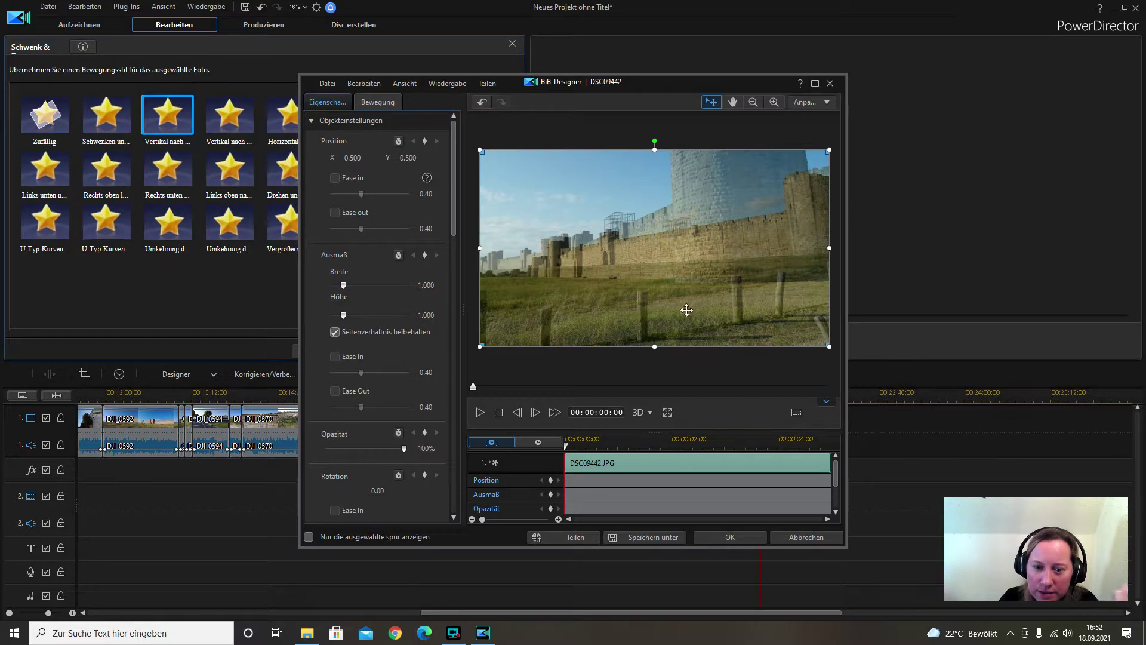
{"action": "left_click_drag", "start_coordinate": [476, 391], "coordinate": [680, 394]}
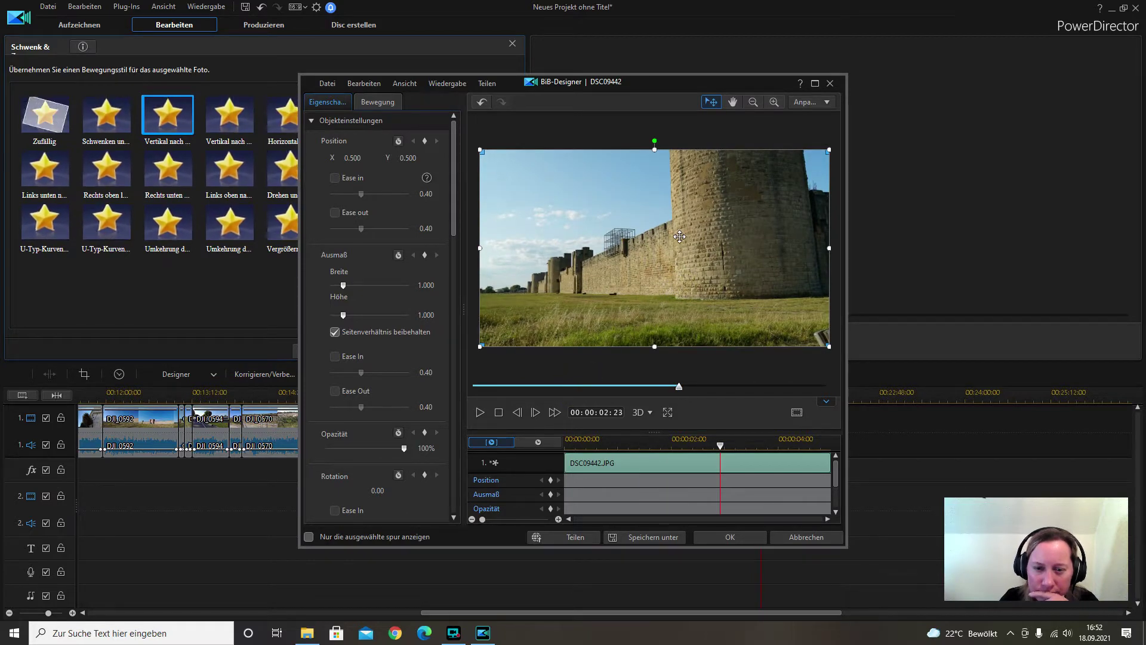
{"action": "left_click_drag", "start_coordinate": [679, 236], "coordinate": [679, 242]}
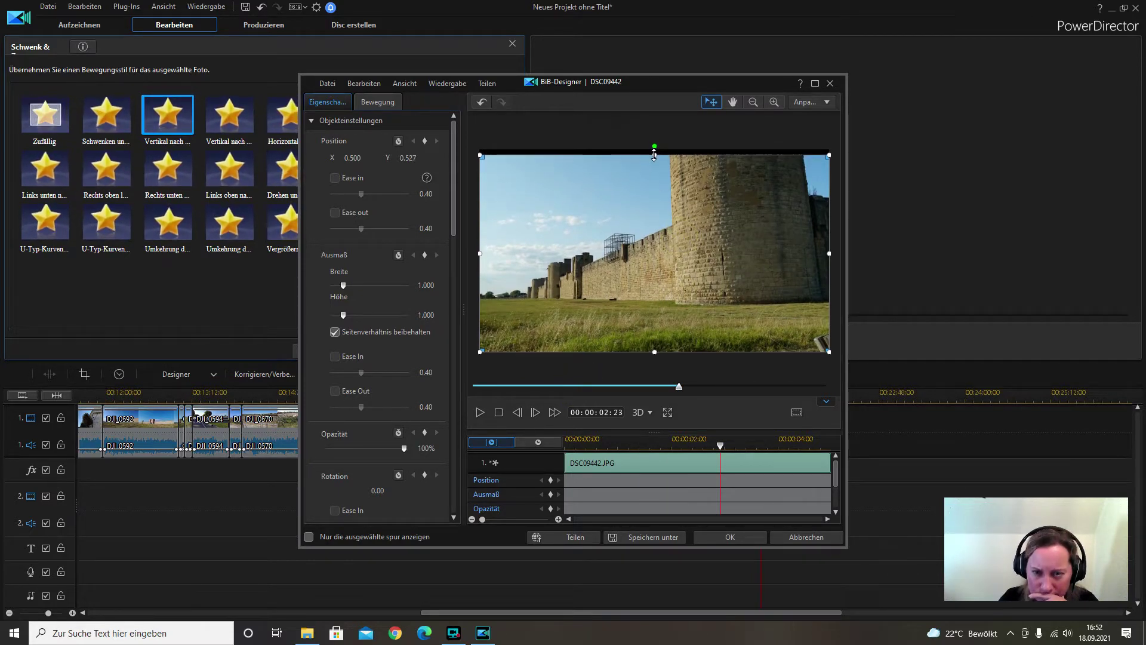
{"action": "left_click_drag", "start_coordinate": [654, 156], "coordinate": [655, 155]}
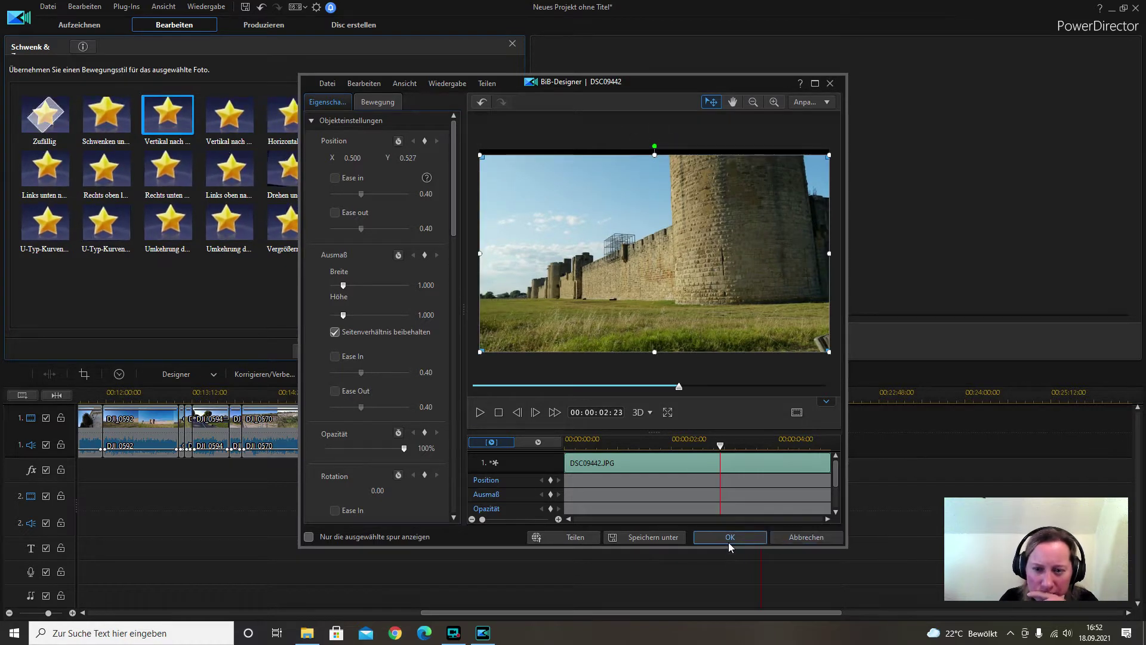
{"action": "left_click", "coordinate": [779, 537]}
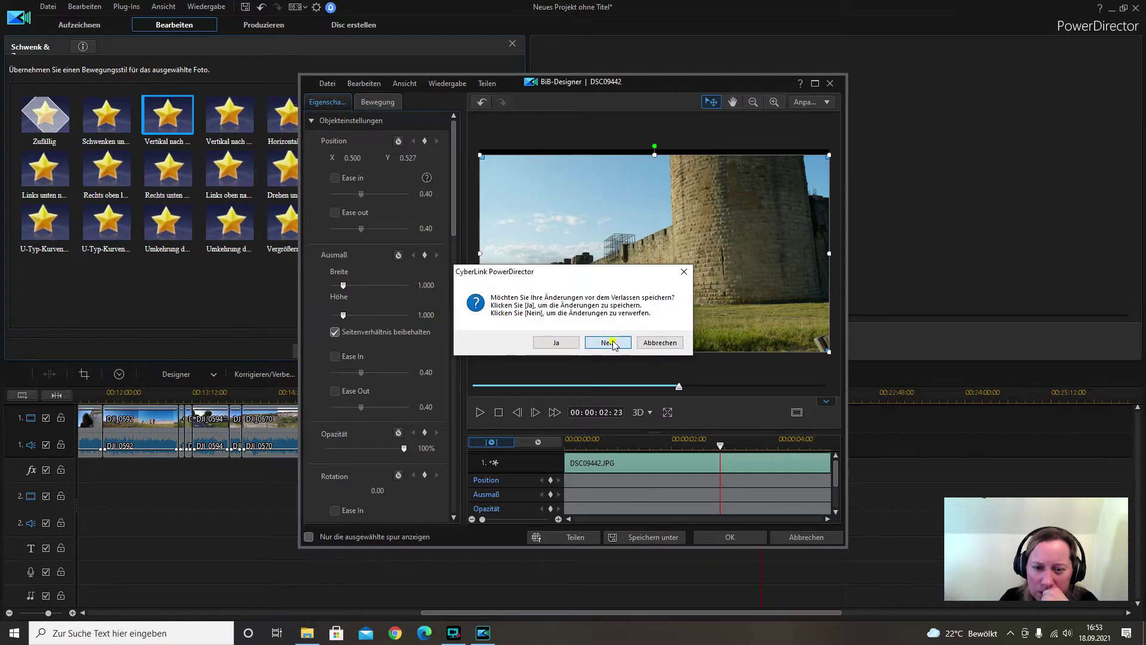
{"action": "left_click", "coordinate": [607, 343]}
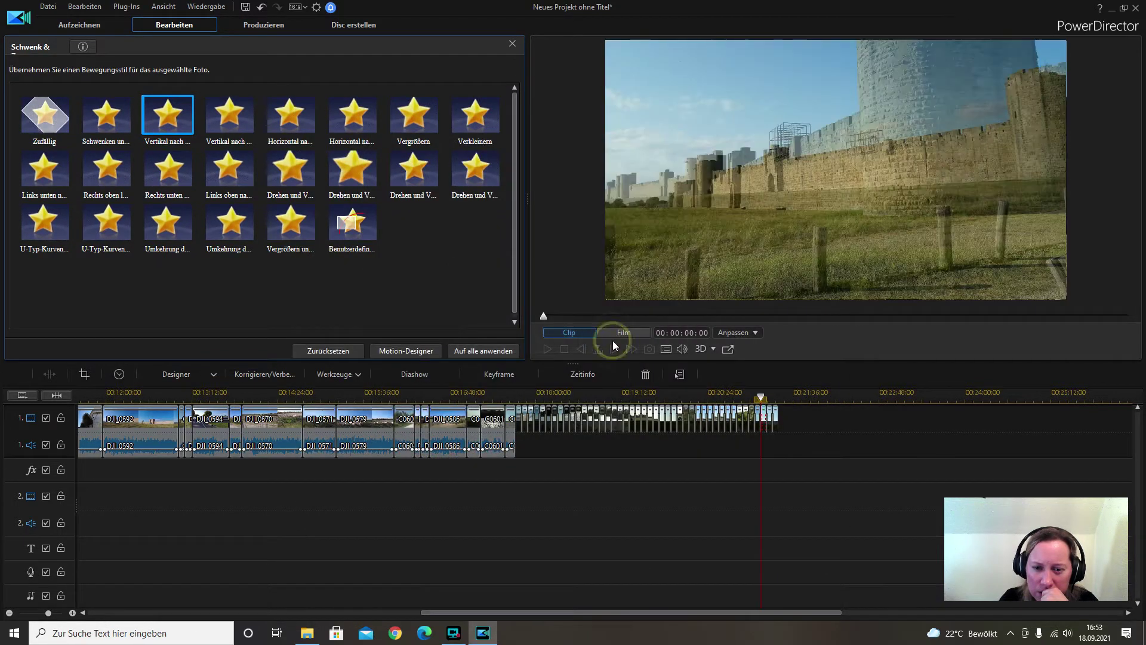
Review the tower photos and delete DSC09443 from the first video track, filling the gap and shifting all clips
{"action": "left_click", "coordinate": [763, 398]}
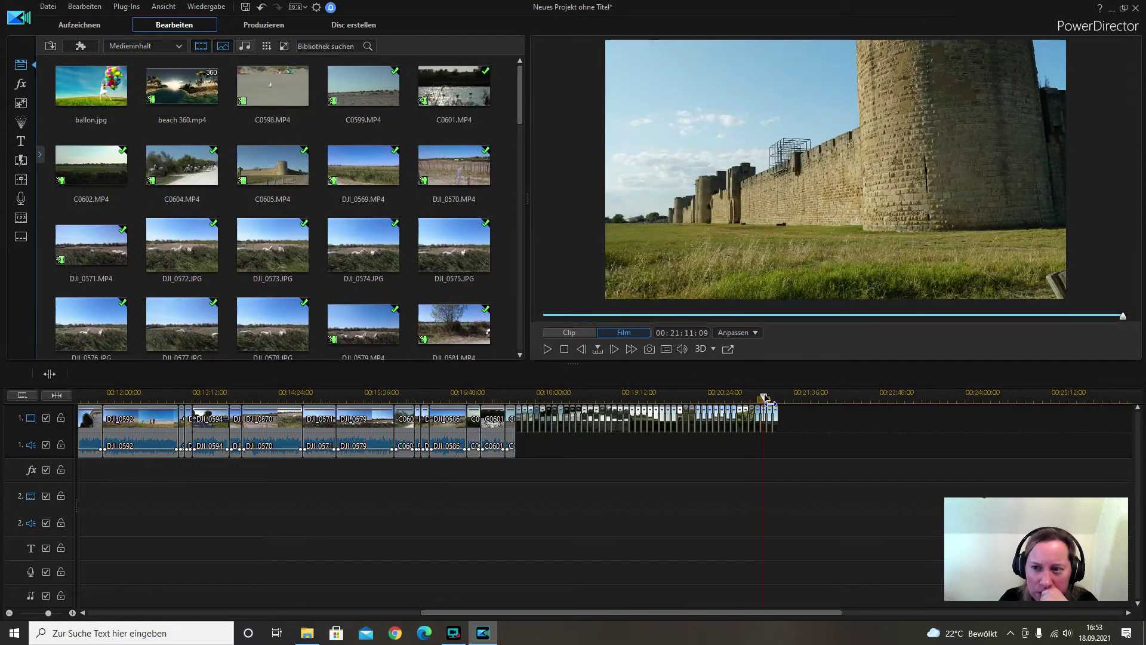
{"action": "mouse_move", "coordinate": [764, 398]}
{"action": "left_mouse_down"}
{"action": "mouse_move", "coordinate": [786, 403]}
{"action": "mouse_move", "coordinate": [761, 402]}
{"action": "mouse_move", "coordinate": [770, 405]}
{"action": "left_mouse_up"}
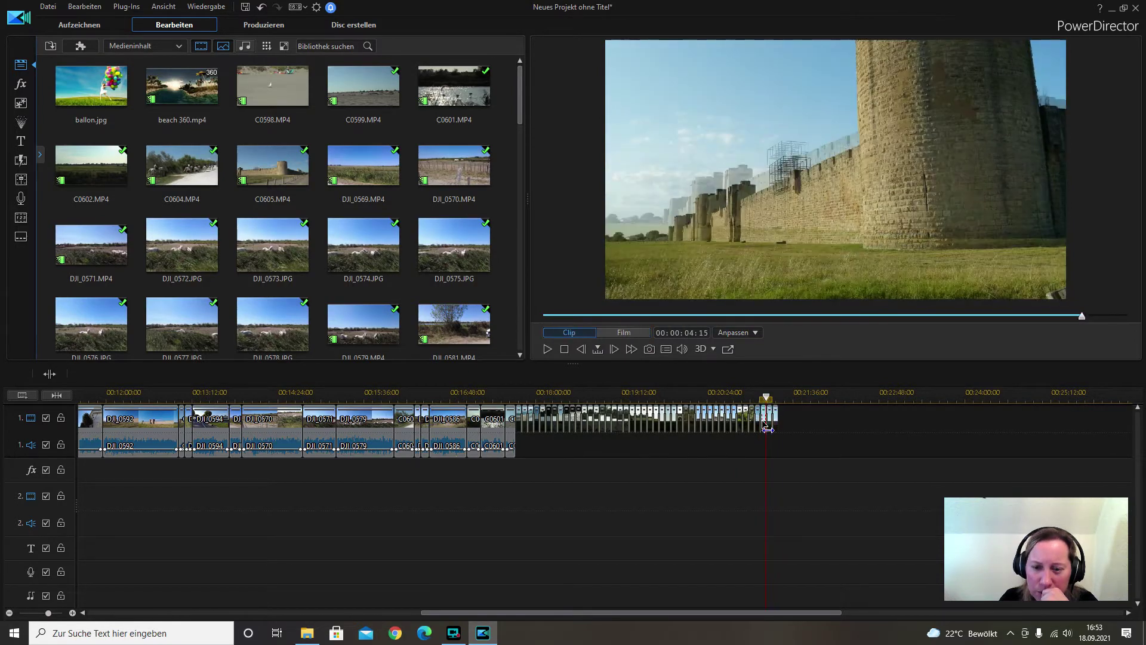
{"action": "left_click", "coordinate": [767, 427]}
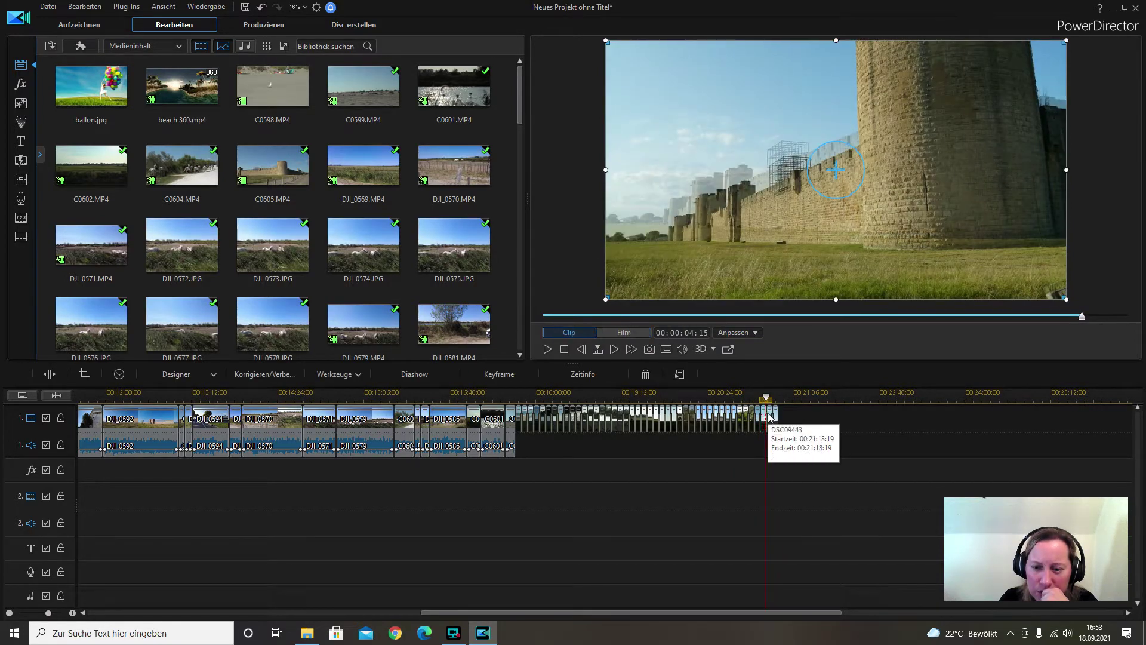
{"action": "left_click", "coordinate": [646, 375]}
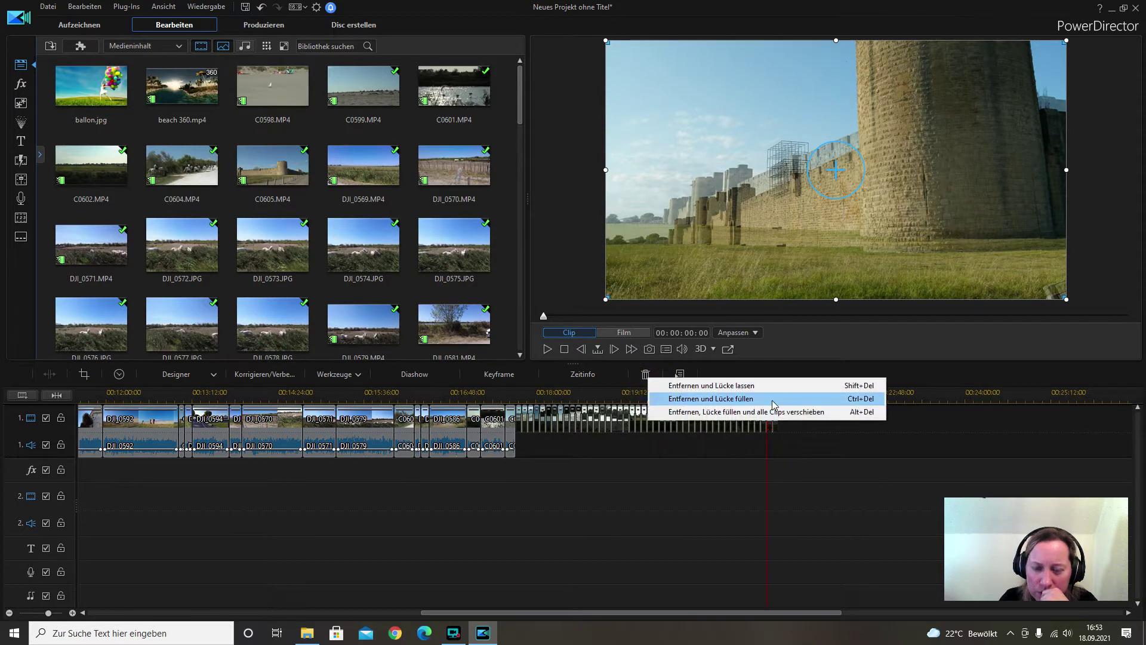
{"action": "left_click", "coordinate": [788, 411]}
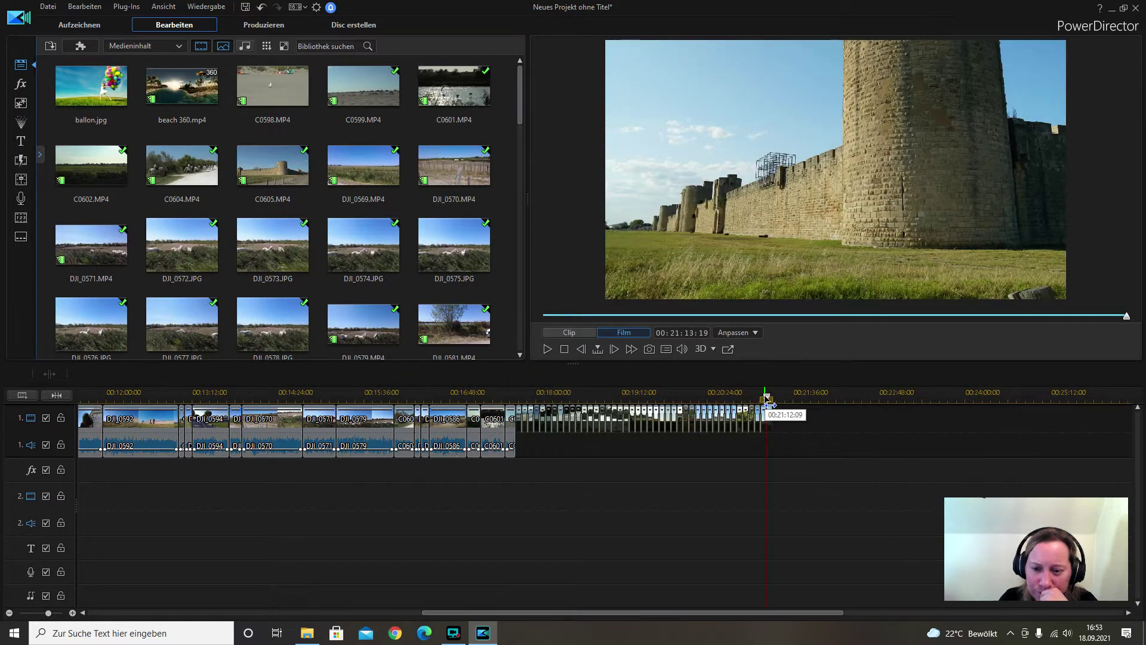
Play the end of the film and delete the photos DSC09442 and DSC09444 from the first video track
{"action": "left_click_drag", "start_coordinate": [767, 399], "coordinate": [759, 399]}
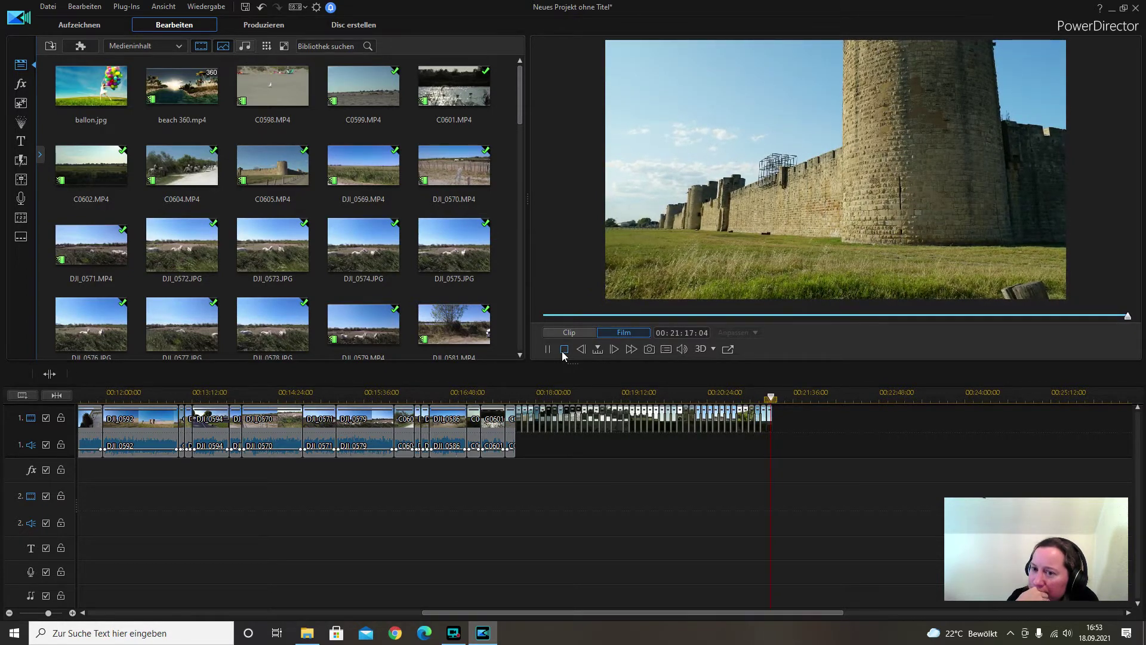
{"action": "left_click", "coordinate": [564, 349]}
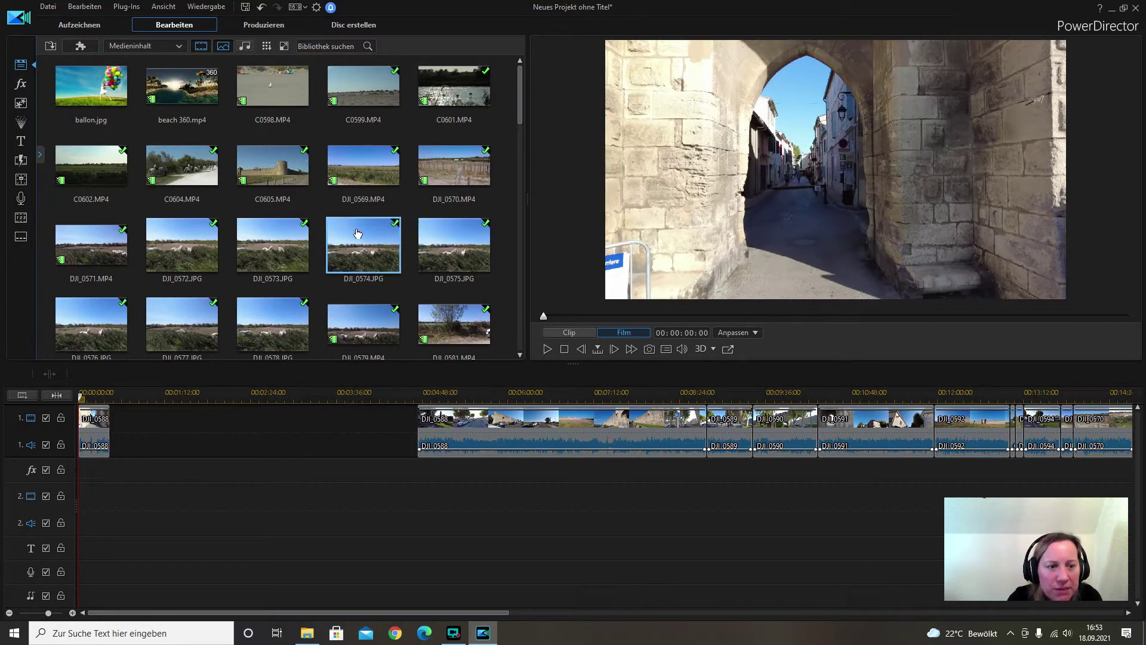
{"action": "scroll", "coordinate": [358, 226], "scroll_direction": "down", "scroll_amount": 15}
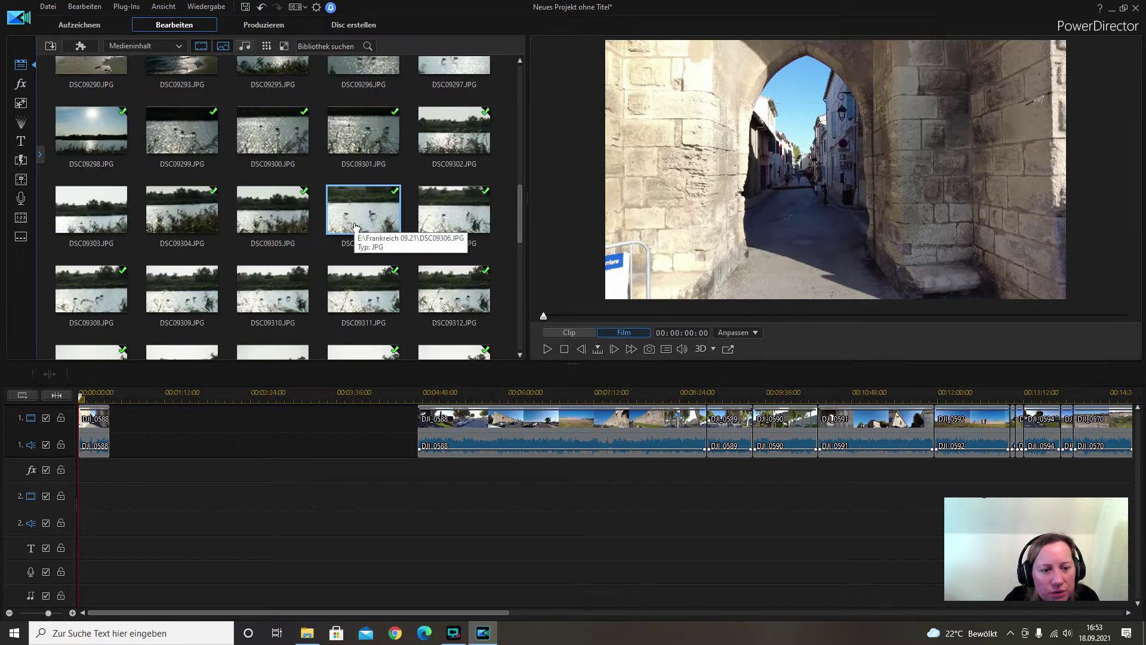
{"action": "scroll", "coordinate": [353, 236], "scroll_direction": "down", "scroll_amount": 3}
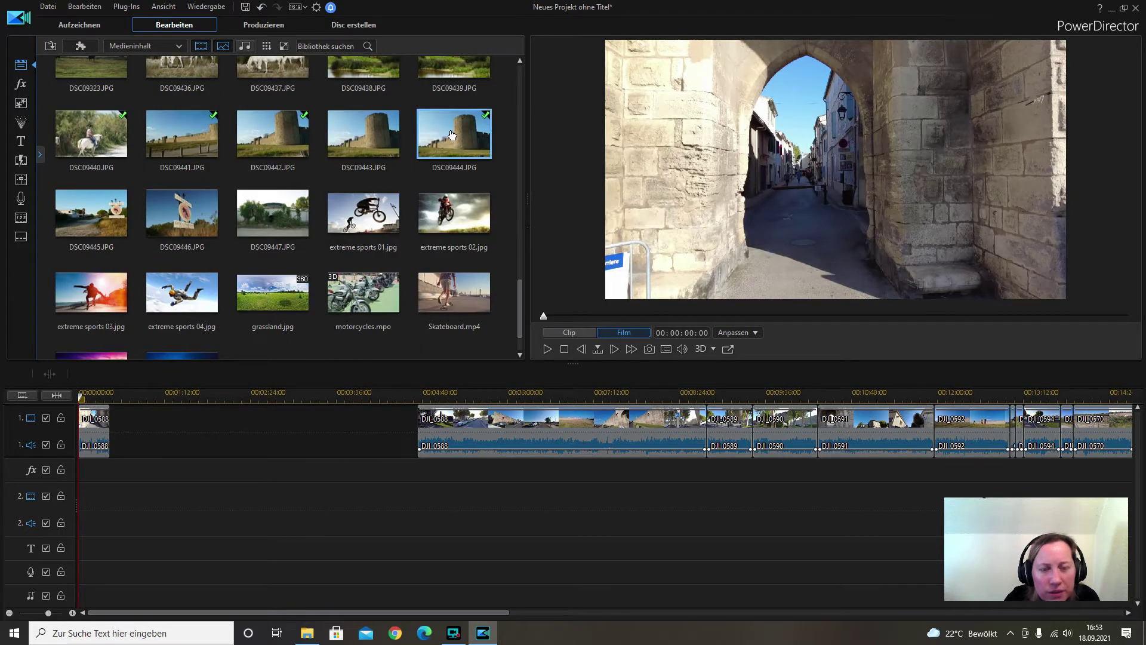
{"action": "left_click_drag", "start_coordinate": [371, 613], "coordinate": [676, 550]}
{"action": "scroll", "coordinate": [676, 550], "scroll_direction": "right", "scroll_amount": 5}
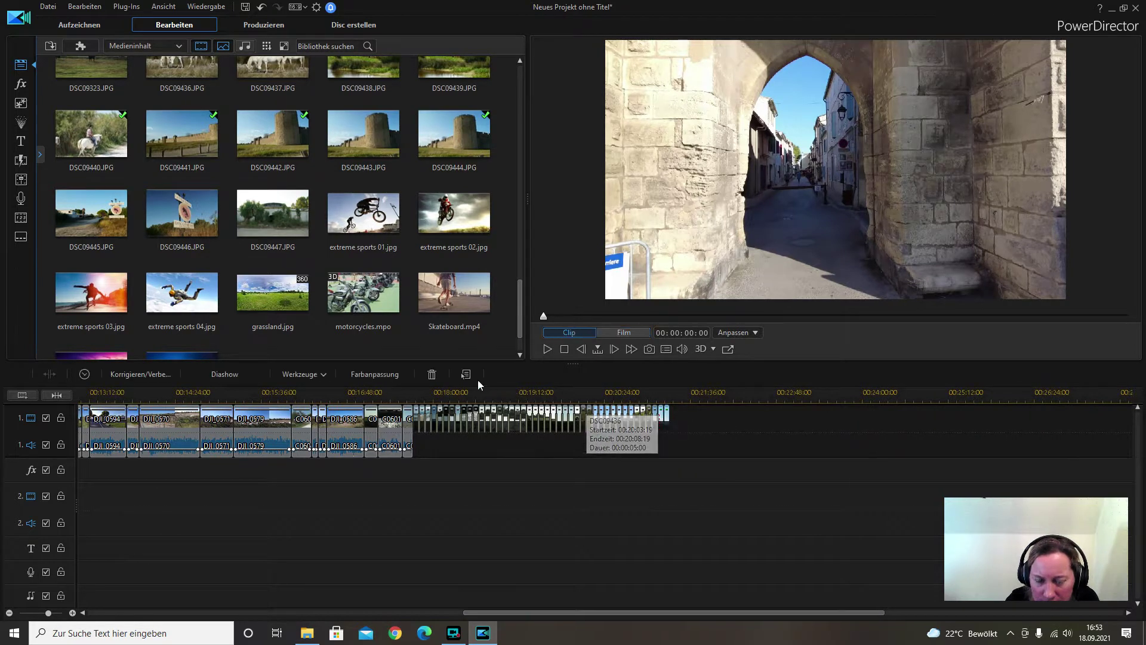
{"action": "left_click", "coordinate": [437, 371]}
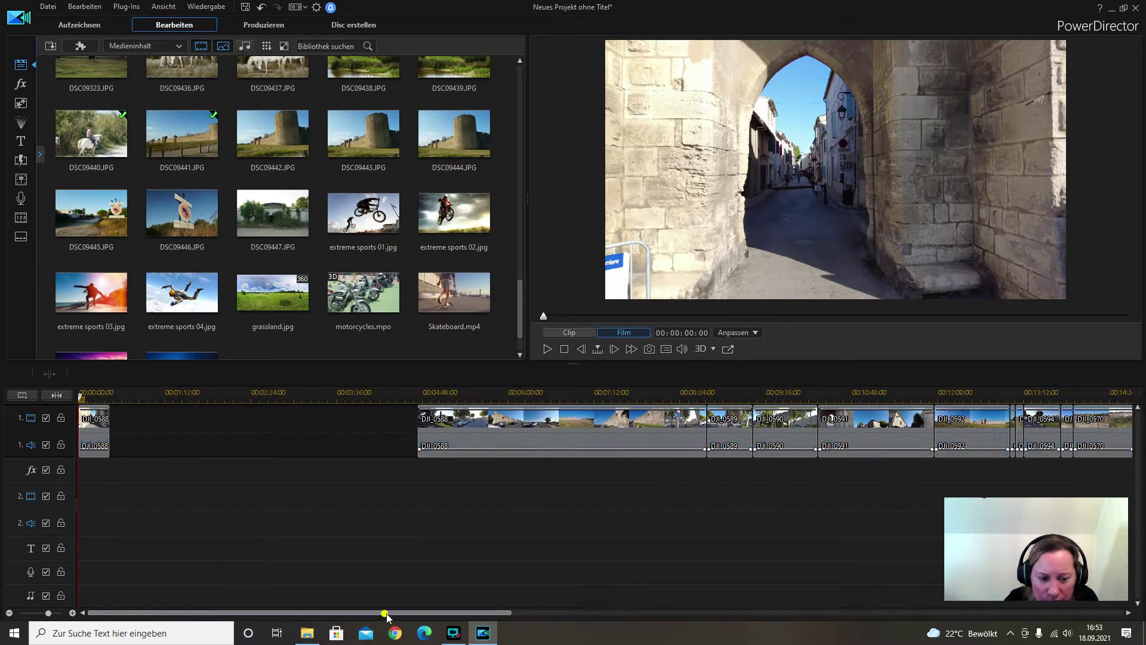
Add the photos DSC09443 and DSC09444 from the media library to the end of the first video track
{"action": "left_click_drag", "start_coordinate": [385, 613], "coordinate": [734, 552]}
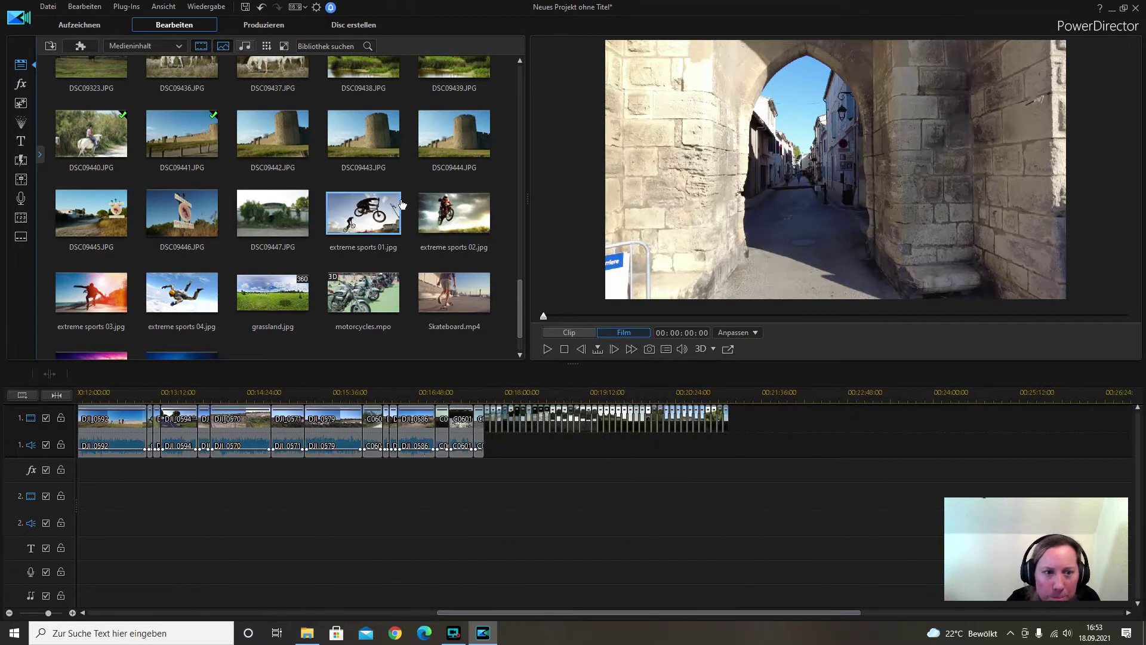
{"action": "left_click_drag", "start_coordinate": [375, 135], "coordinate": [731, 418]}
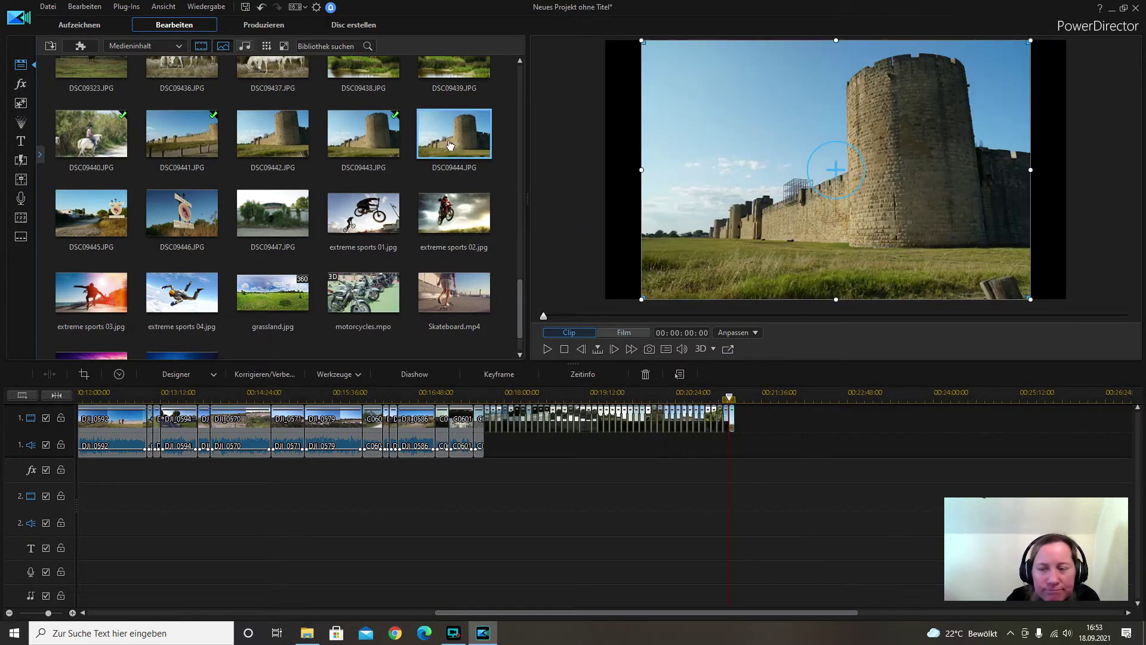
{"action": "mouse_move", "coordinate": [451, 144]}
{"action": "left_mouse_down"}
{"action": "mouse_move", "coordinate": [756, 425]}
{"action": "mouse_move", "coordinate": [737, 428]}
{"action": "left_mouse_up"}
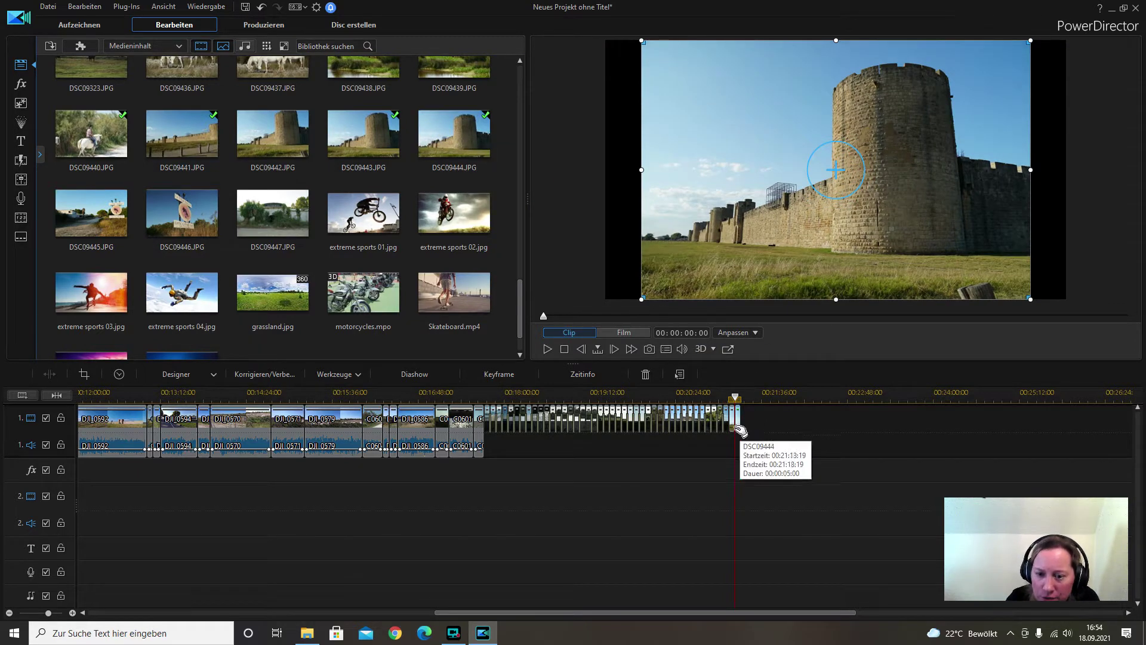
Enlarge photo DSC09443 to span the full frame width and shift it slightly down so the tower has space above
{"action": "left_click", "coordinate": [728, 396]}
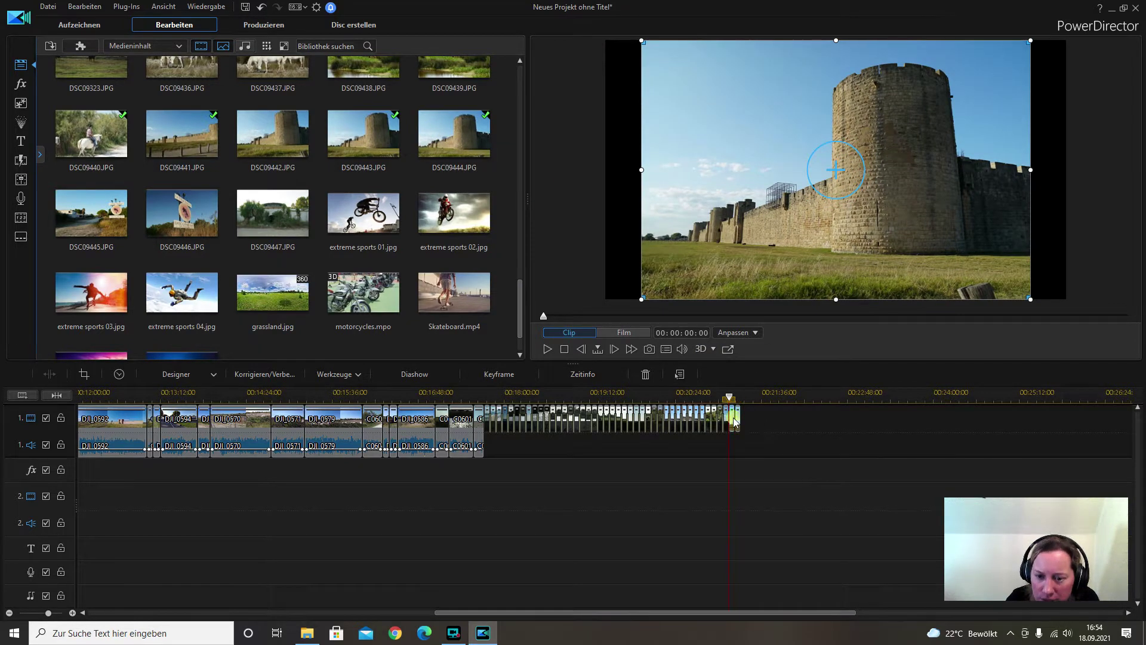
{"action": "double_click", "coordinate": [640, 299]}
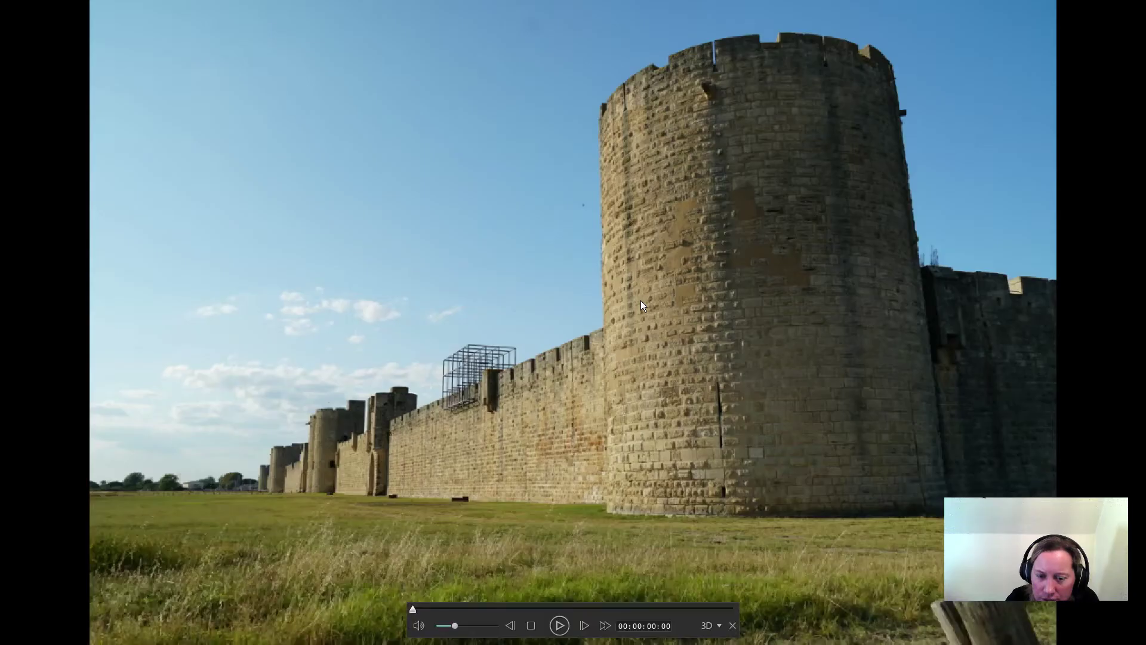
{"action": "left_click", "coordinate": [733, 627]}
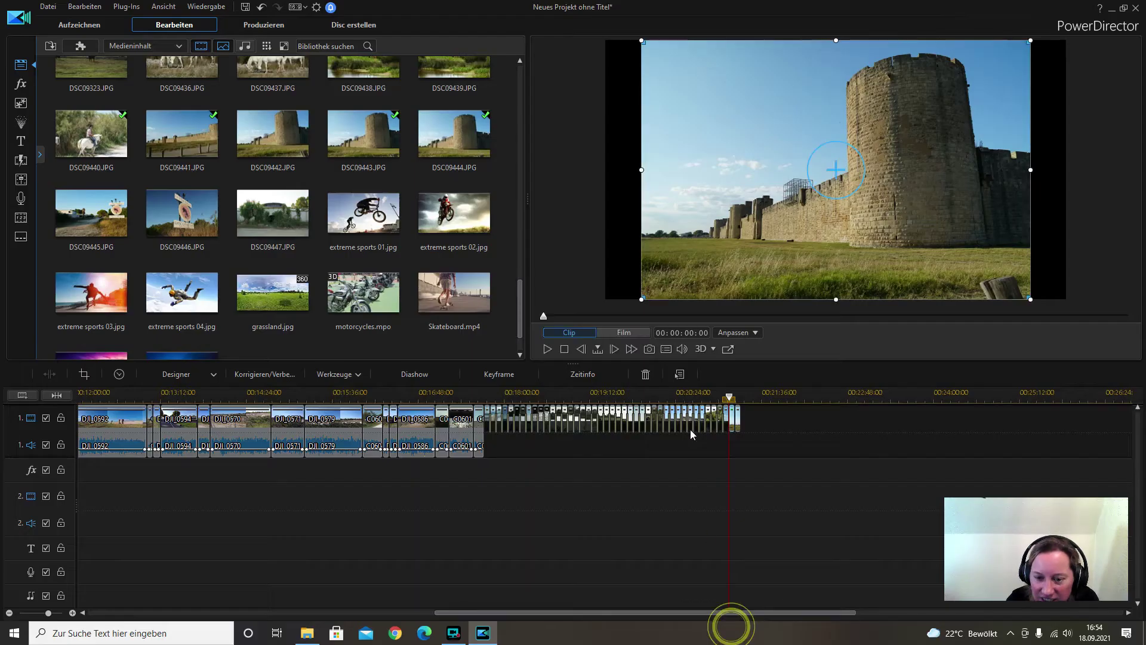
{"action": "left_click_drag", "start_coordinate": [641, 299], "coordinate": [627, 306]}
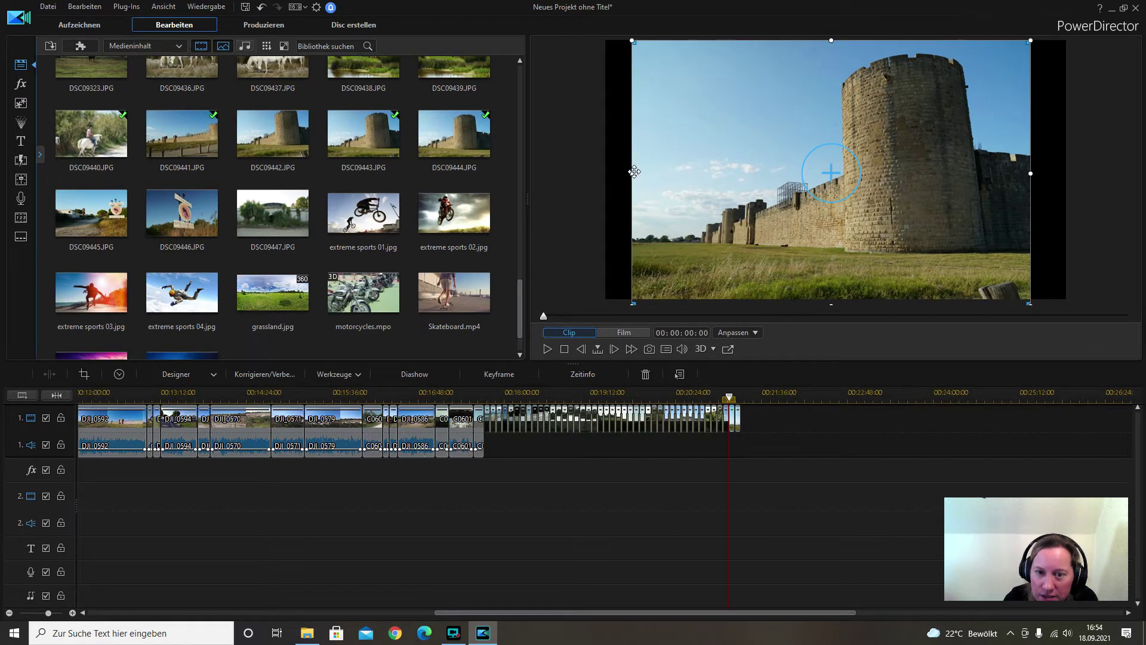
{"action": "left_click_drag", "start_coordinate": [633, 173], "coordinate": [605, 173]}
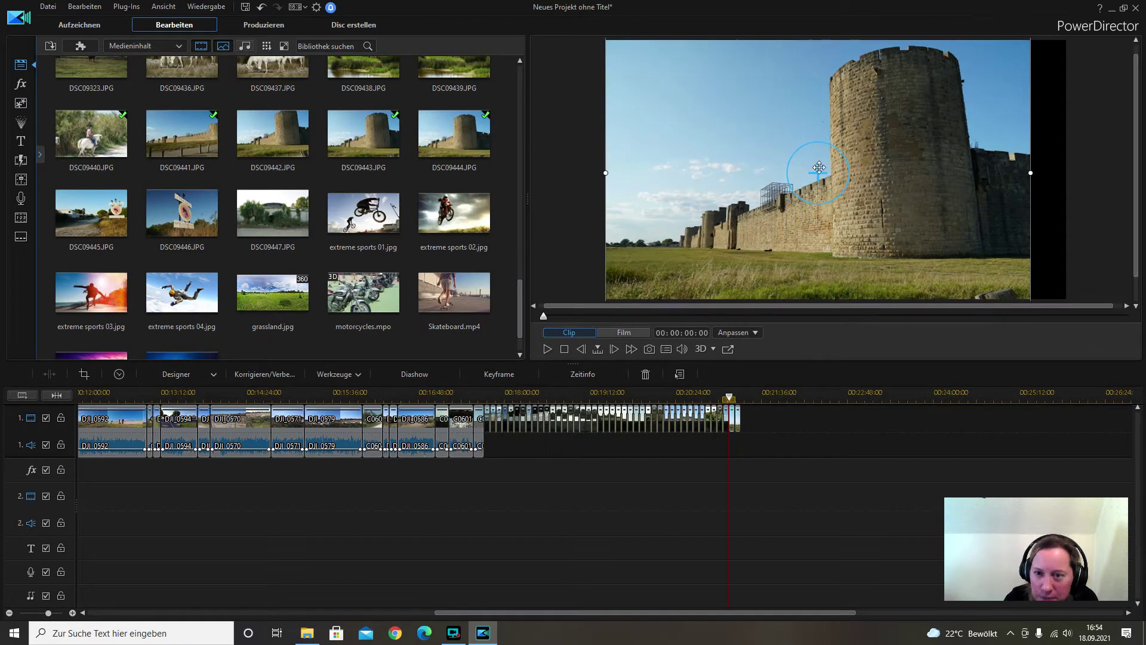
{"action": "left_click_drag", "start_coordinate": [823, 173], "coordinate": [825, 185]}
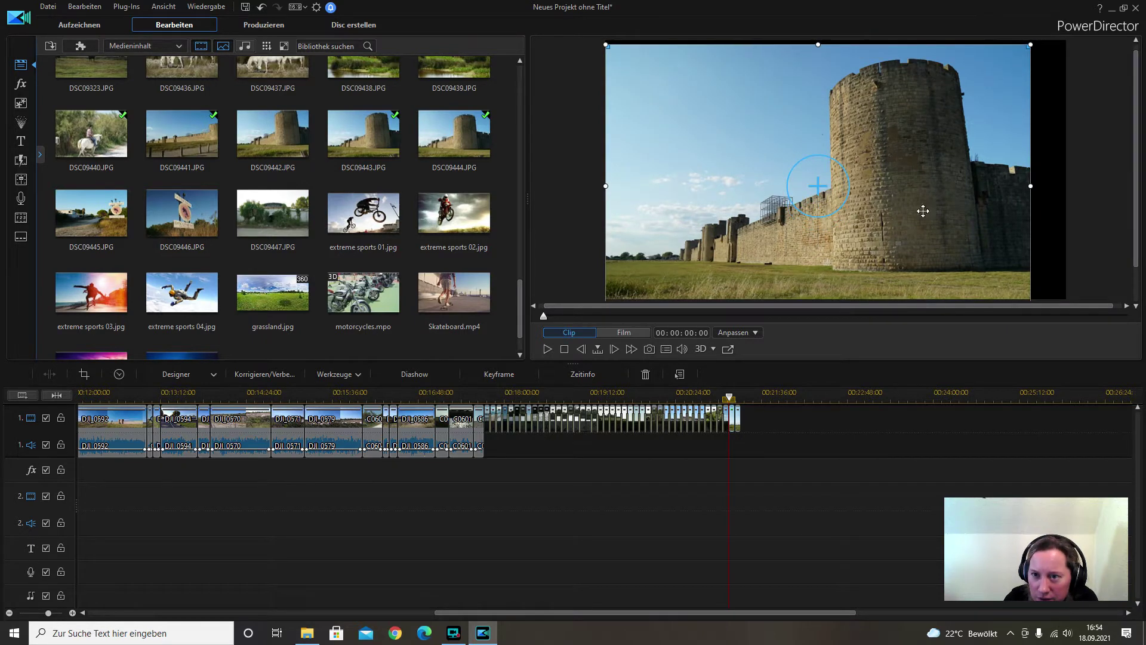
{"action": "left_click_drag", "start_coordinate": [1032, 186], "coordinate": [1066, 186]}
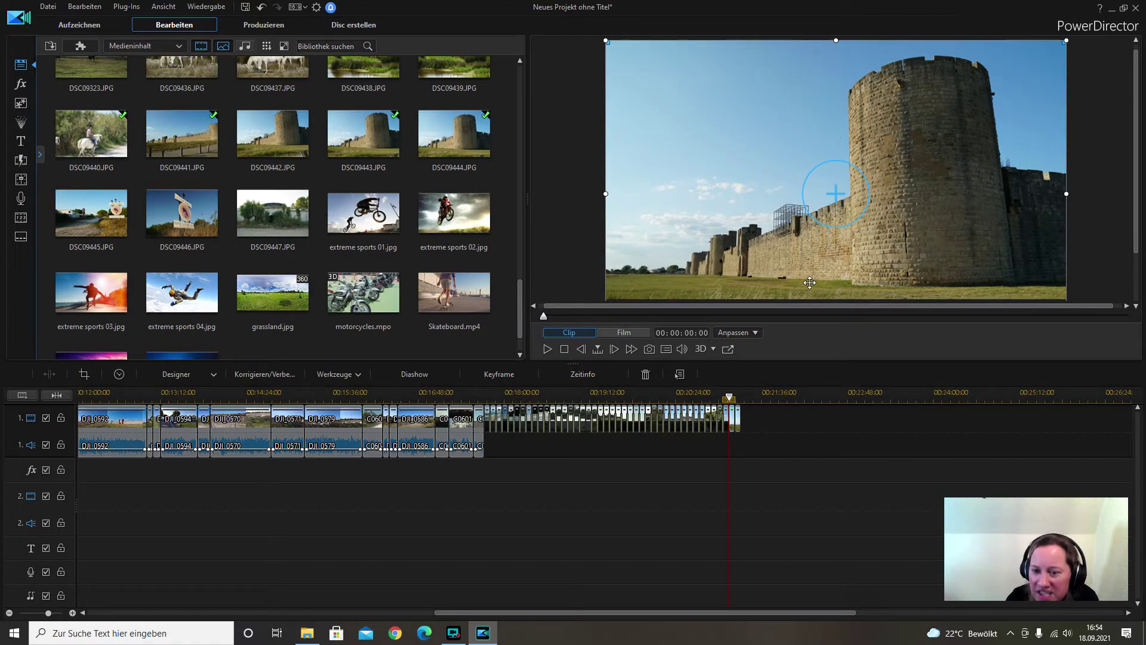
Enlarge photo DSC09444 to span the full frame width and shift it slightly down to match the preceding tower photo
{"action": "left_click", "coordinate": [737, 421]}
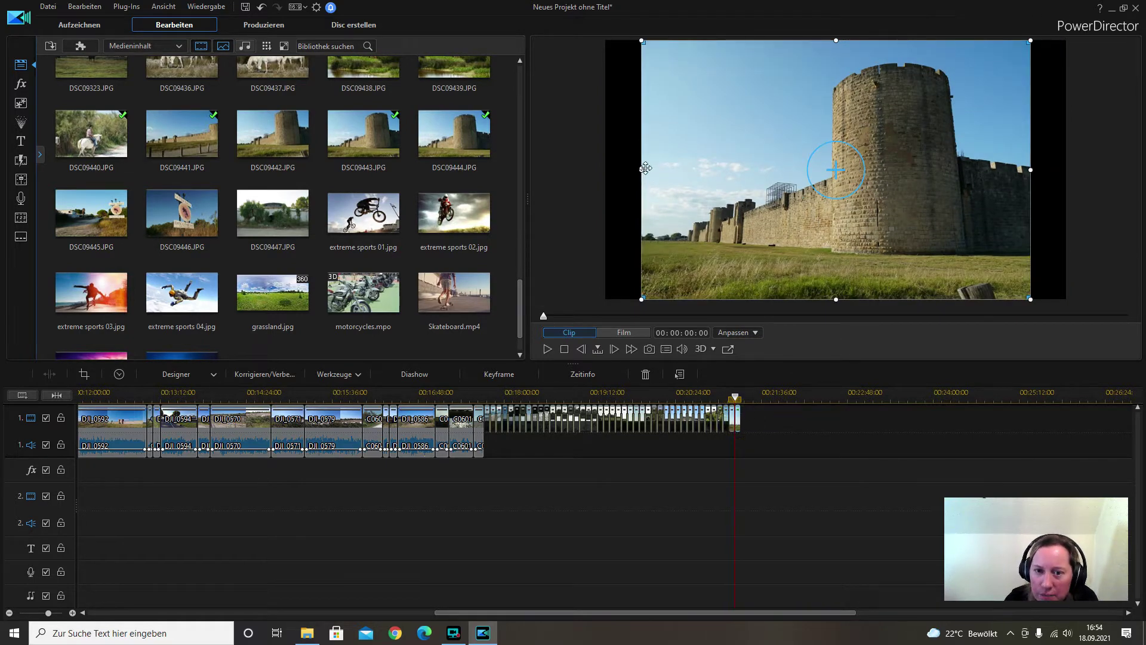
{"action": "left_click_drag", "start_coordinate": [632, 170], "coordinate": [606, 170]}
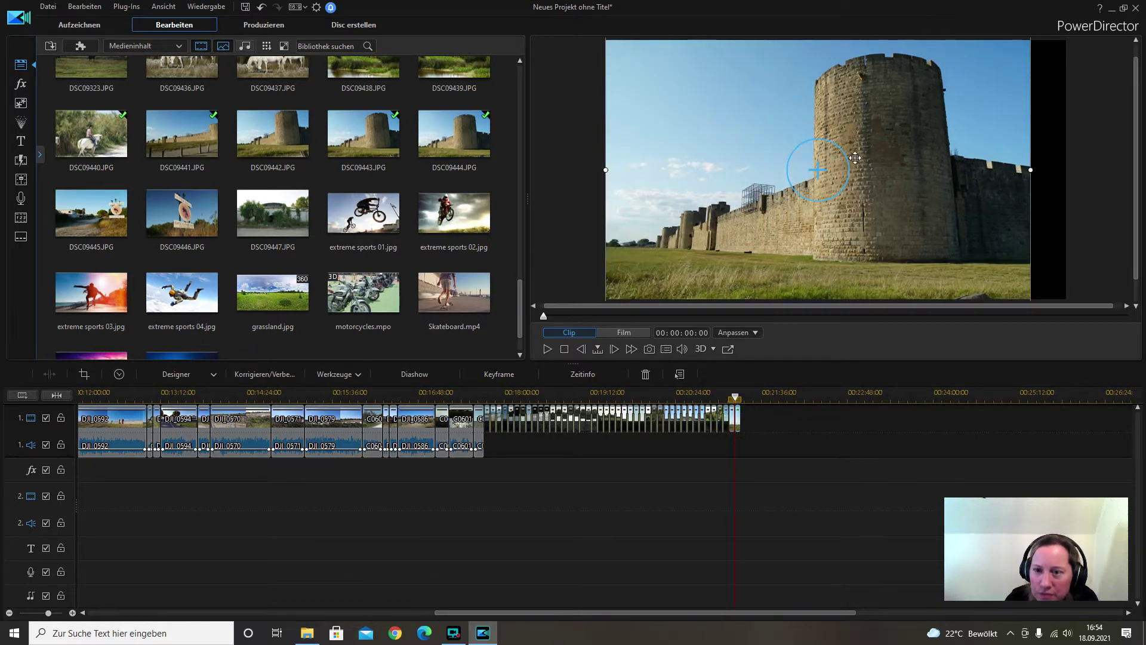
{"action": "left_click_drag", "start_coordinate": [1032, 170], "coordinate": [1066, 170]}
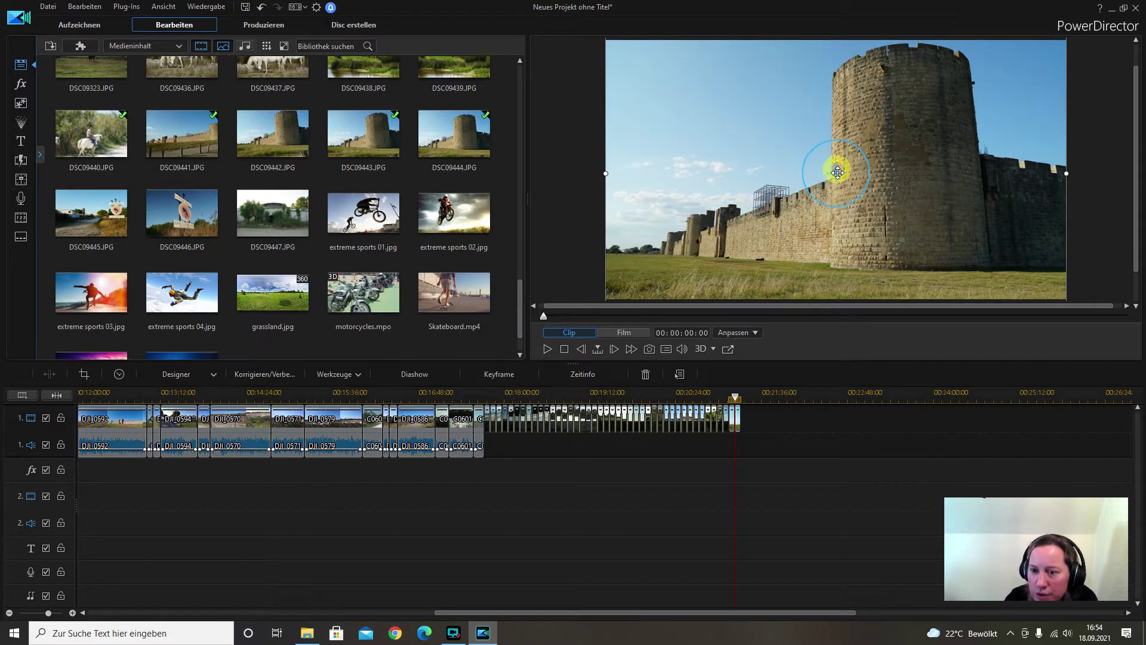
{"action": "left_click_drag", "start_coordinate": [838, 173], "coordinate": [839, 182]}
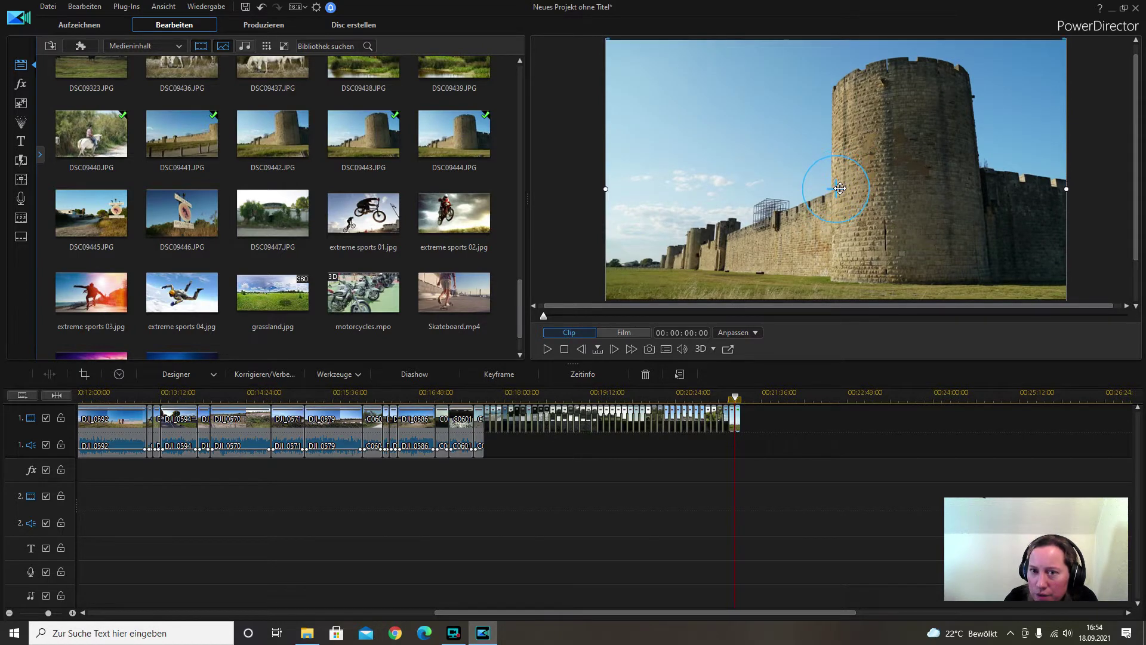
{"action": "left_click_drag", "start_coordinate": [841, 186], "coordinate": [841, 182]}
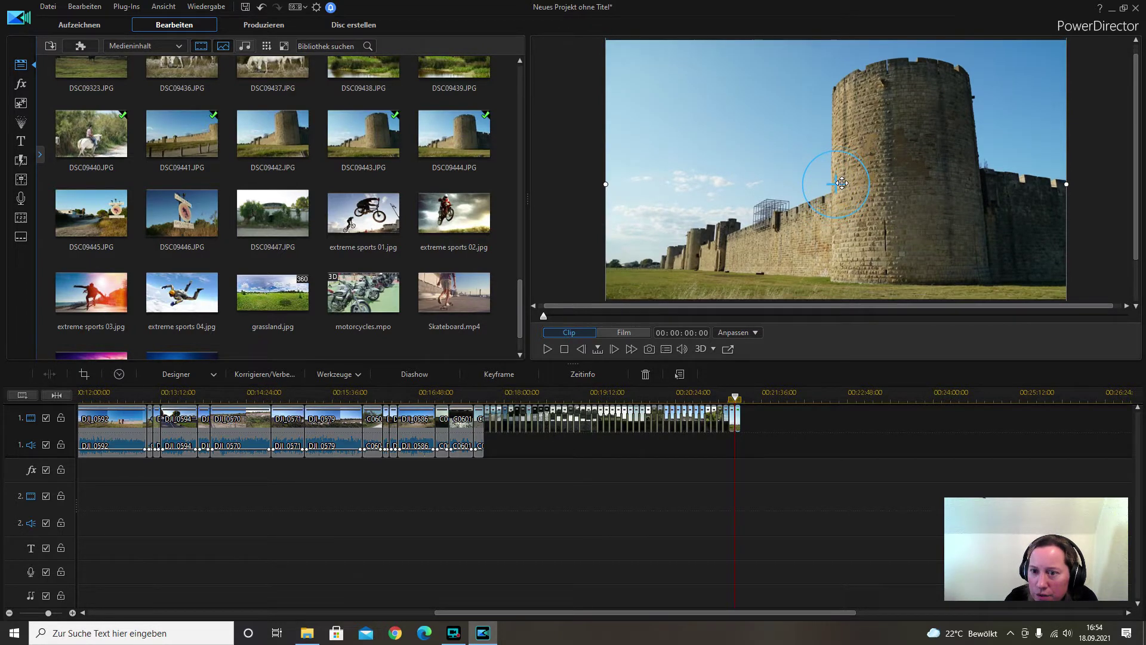
{"action": "left_click", "coordinate": [815, 444]}
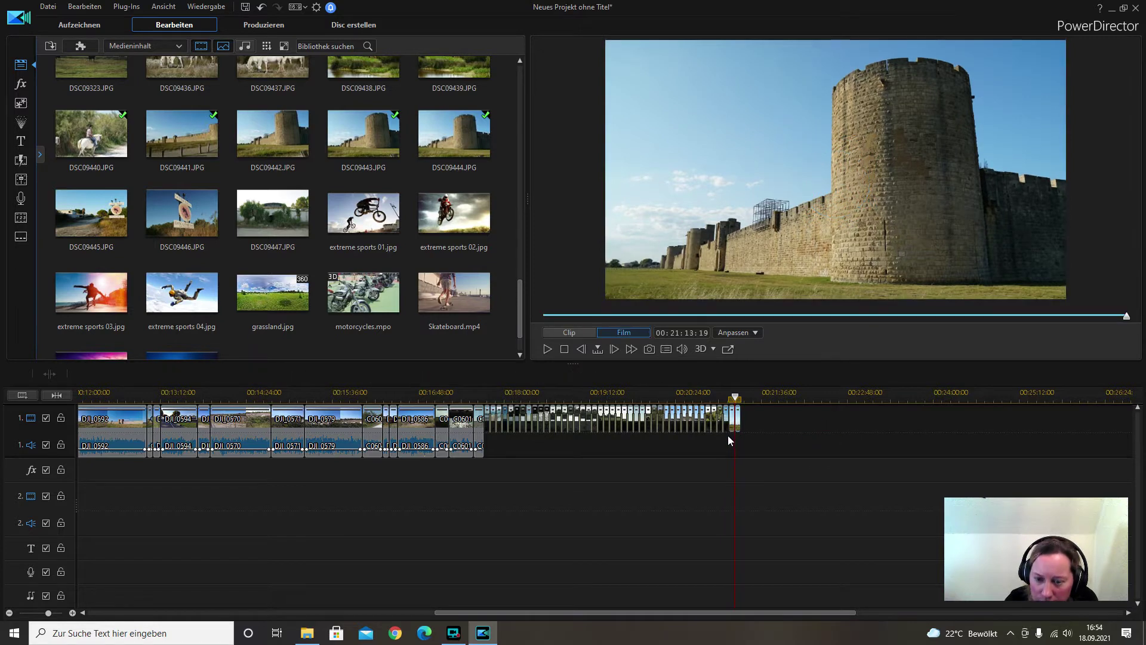
Try the "Zufällig" pan and zoom style on all selected tower photos and preview the movement
{"action": "left_click", "coordinate": [749, 436]}
{"action": "left_click", "coordinate": [730, 422]}
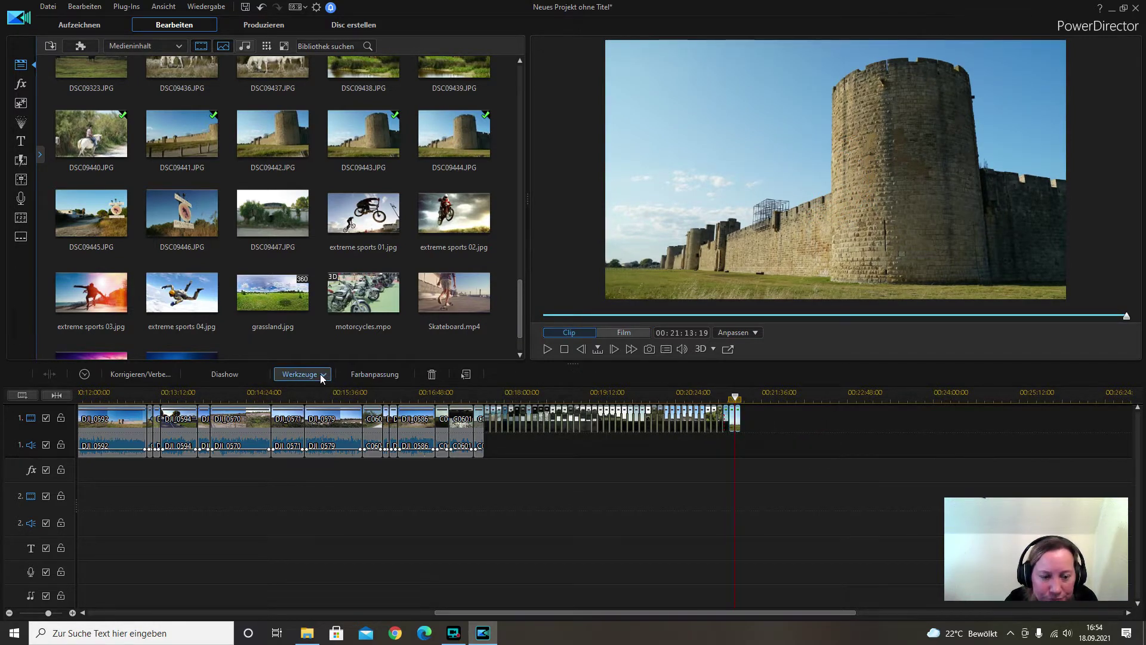
{"action": "left_click", "coordinate": [320, 378]}
{"action": "left_click", "coordinate": [313, 474]}
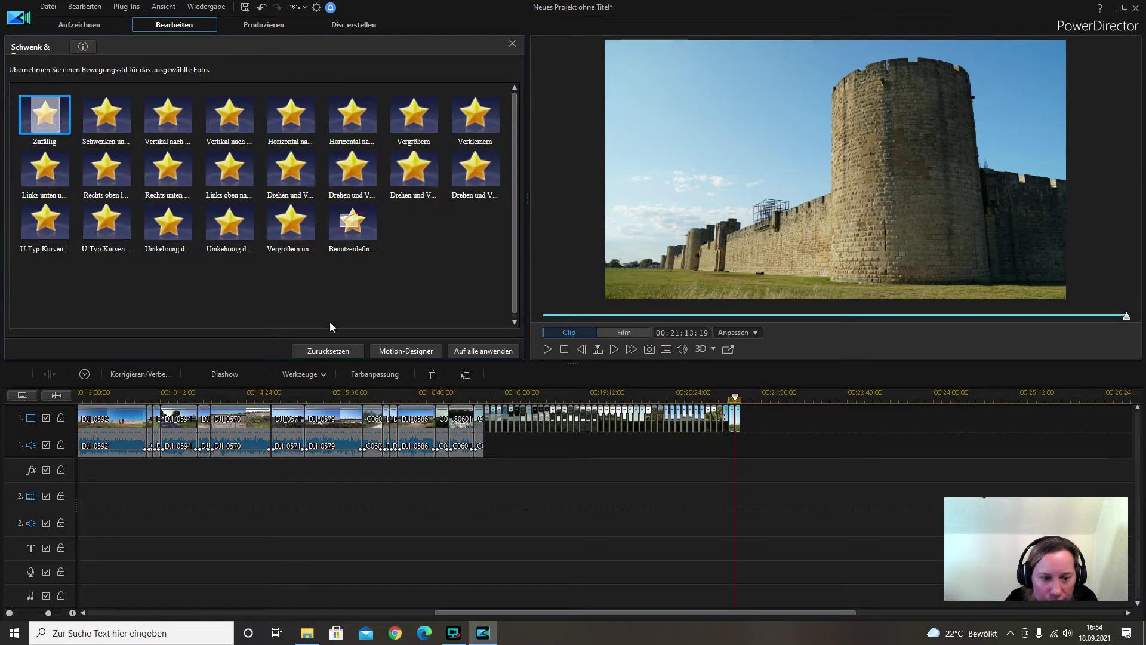
{"action": "left_click", "coordinate": [483, 351]}
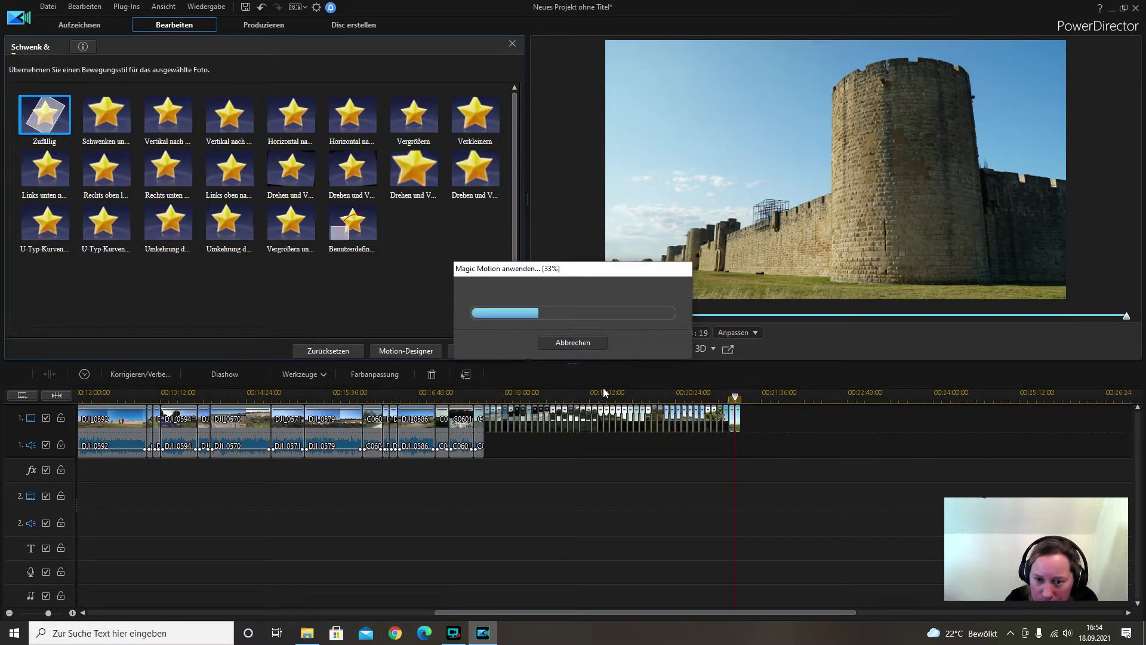
{"action": "left_click", "coordinate": [723, 396]}
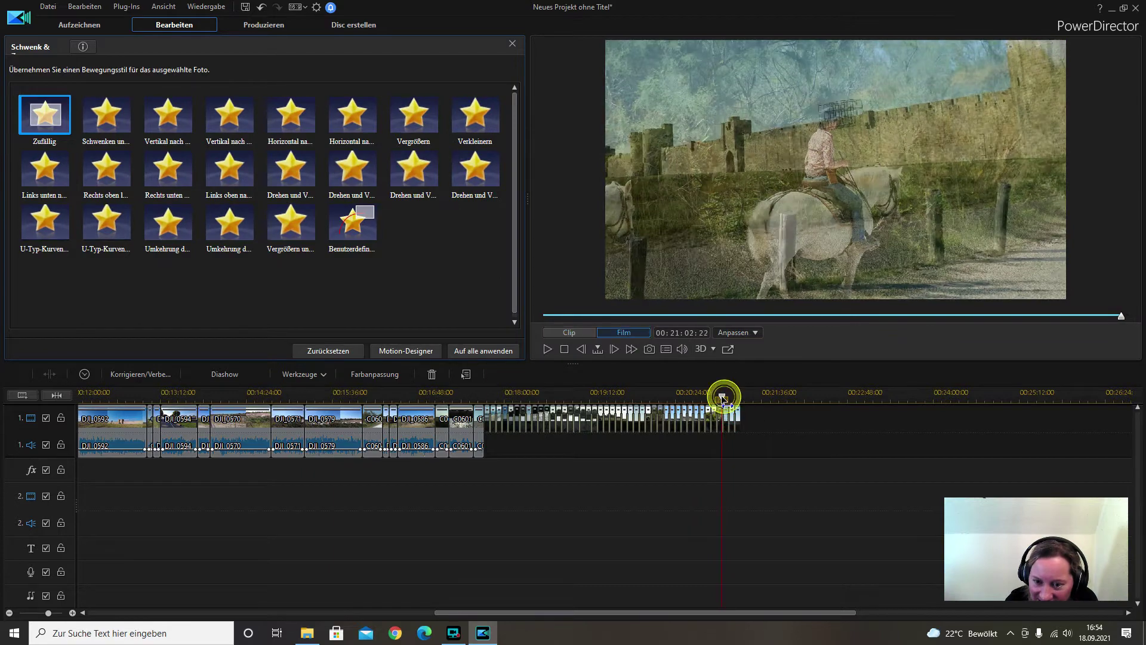
{"action": "left_click", "coordinate": [548, 349]}
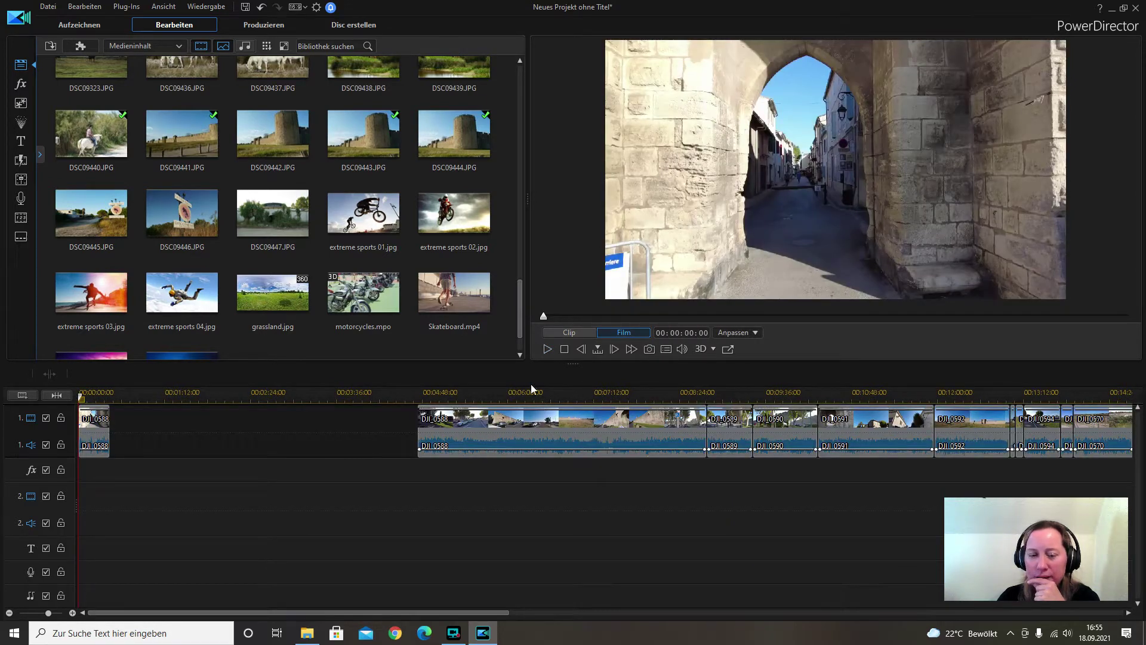
Undo the "Zufällig" motion style and check the change between the last two tower photos
{"action": "left_click_drag", "start_coordinate": [418, 612], "coordinate": [838, 629]}
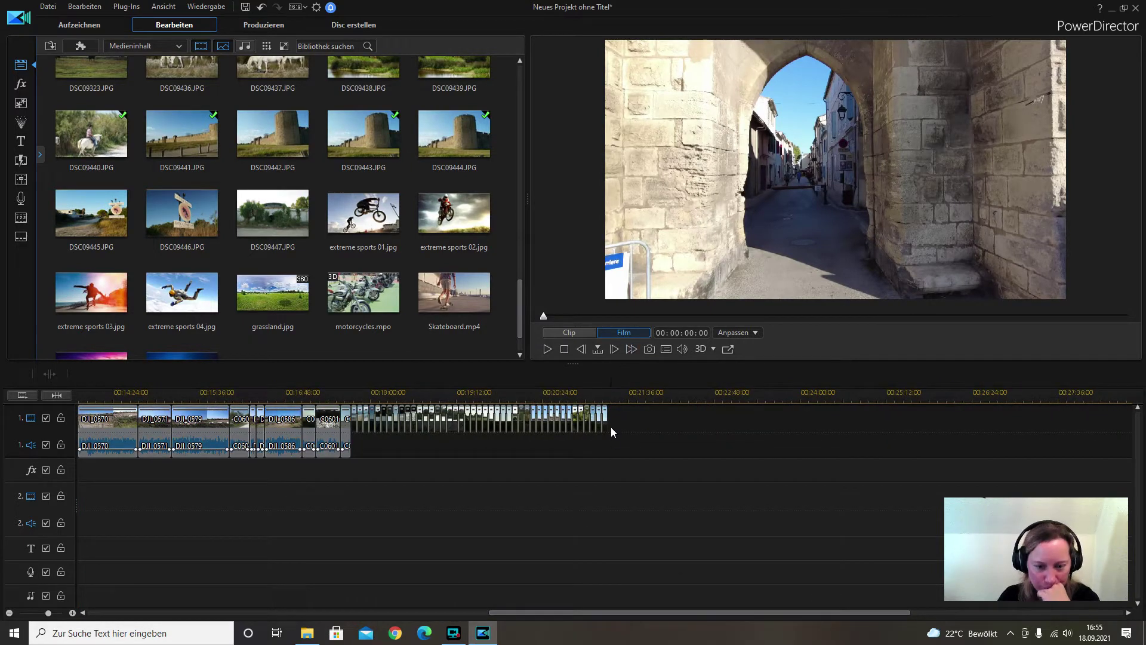
{"action": "key", "text": "End"}
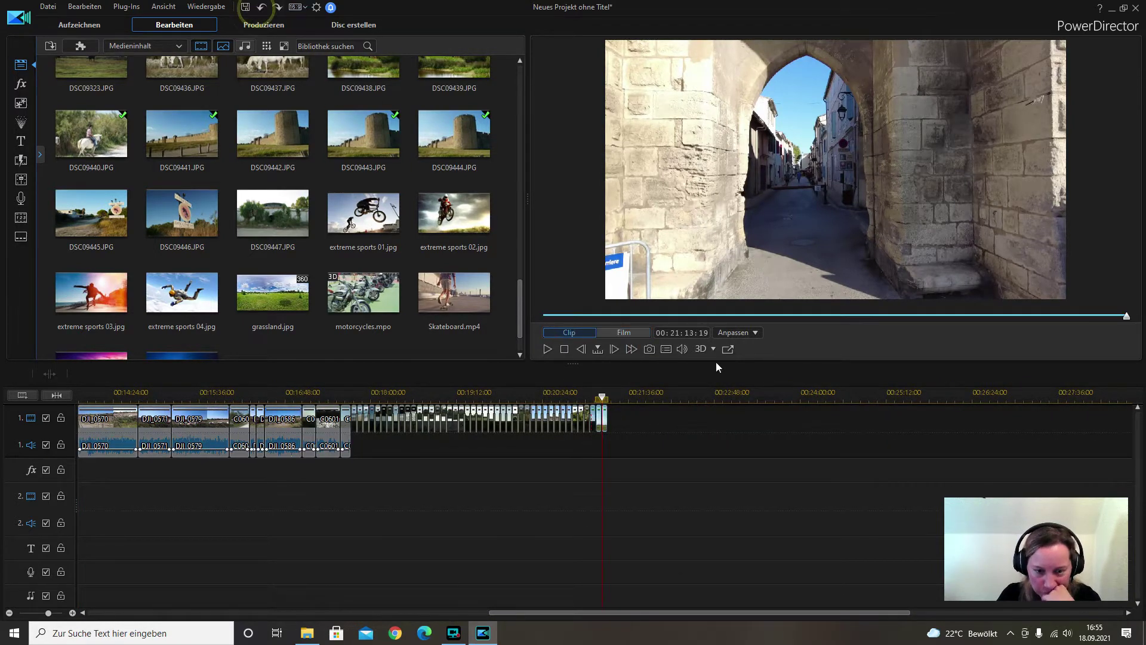
{"action": "left_click", "coordinate": [655, 467]}
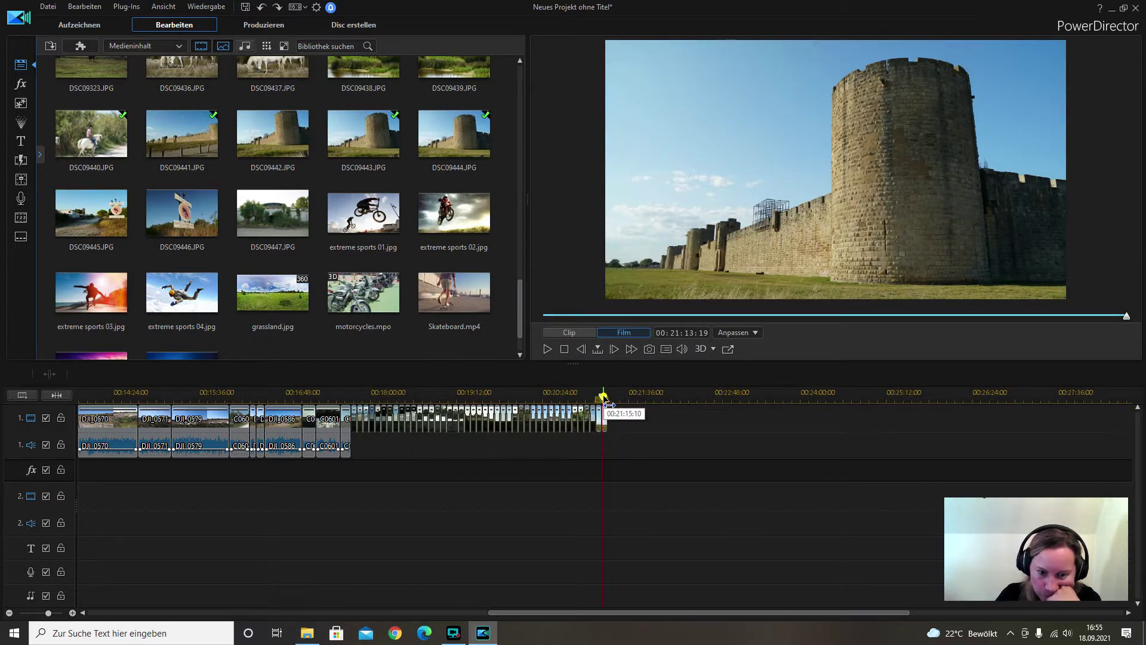
{"action": "left_click_drag", "start_coordinate": [604, 399], "coordinate": [601, 399]}
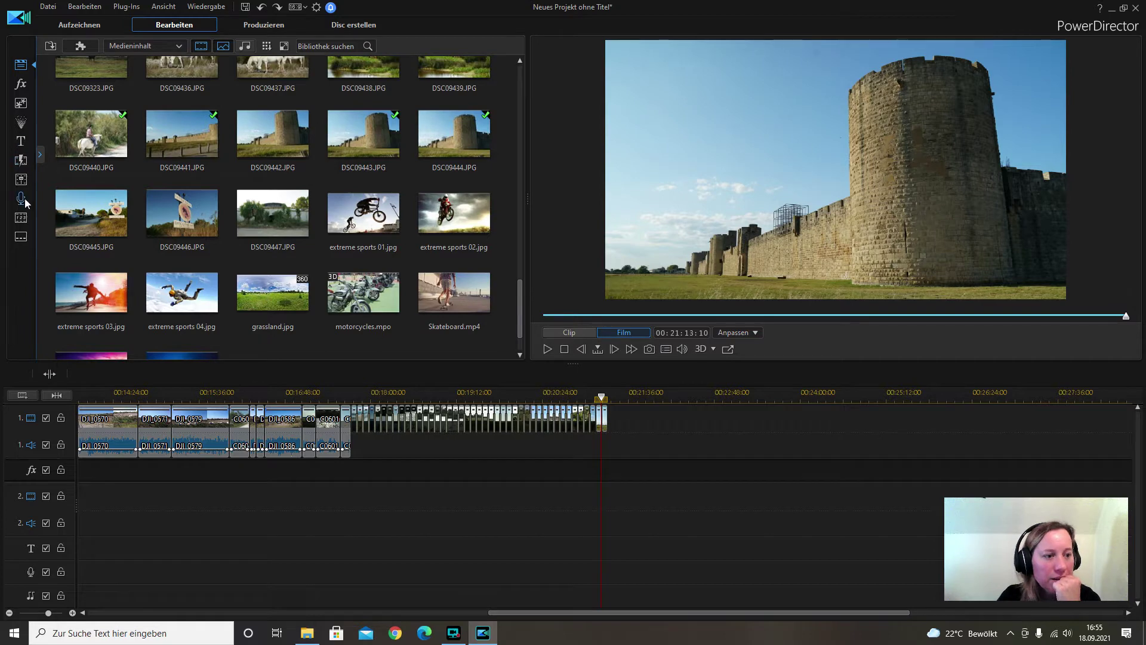
Browse the transition library's categories from Allgemein through Achsendrehung for a transition that suits the tower photos
{"action": "left_click", "coordinate": [20, 161]}
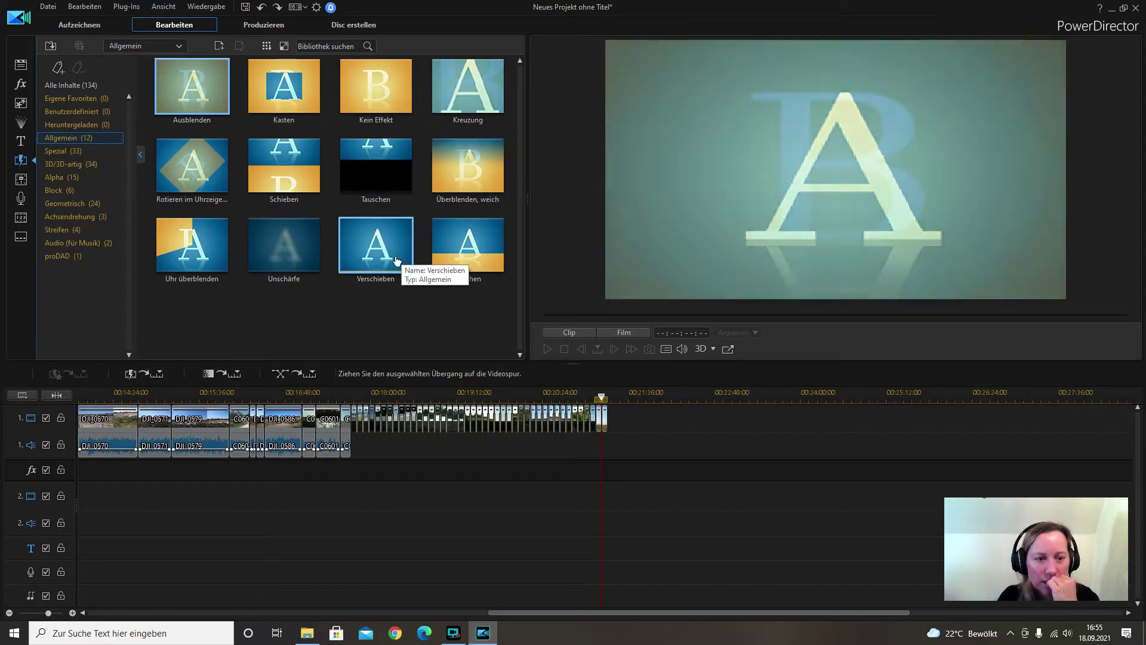
{"action": "left_click", "coordinate": [78, 152]}
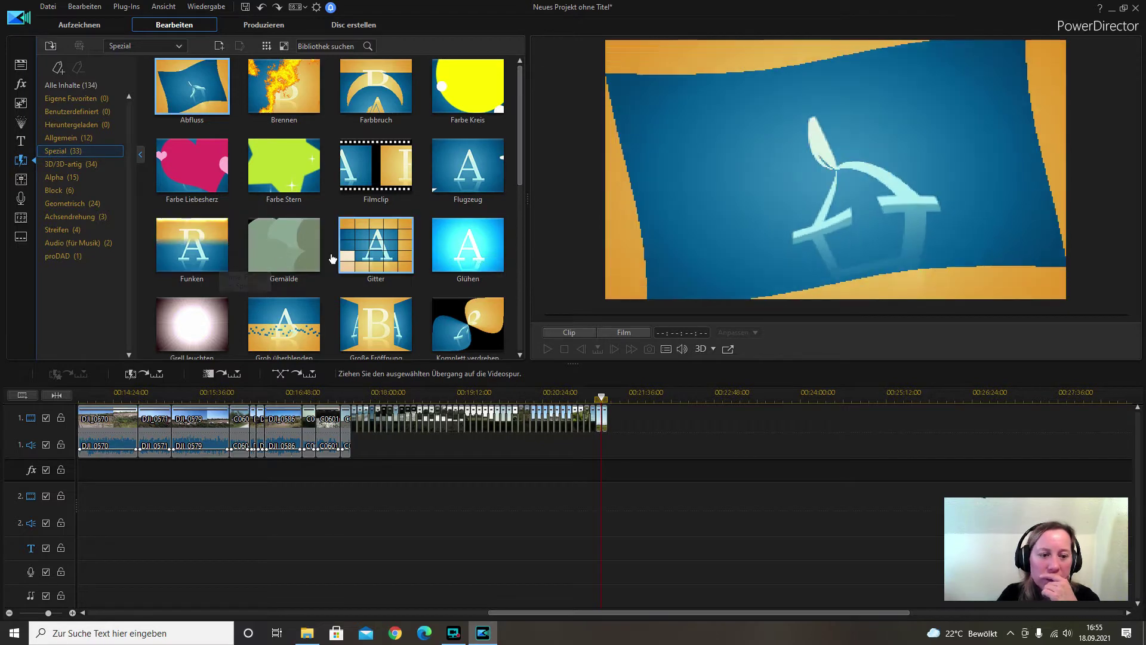
{"action": "scroll", "coordinate": [331, 254], "scroll_direction": "down", "scroll_amount": 3}
{"action": "scroll", "coordinate": [330, 254], "scroll_direction": "down", "scroll_amount": 5}
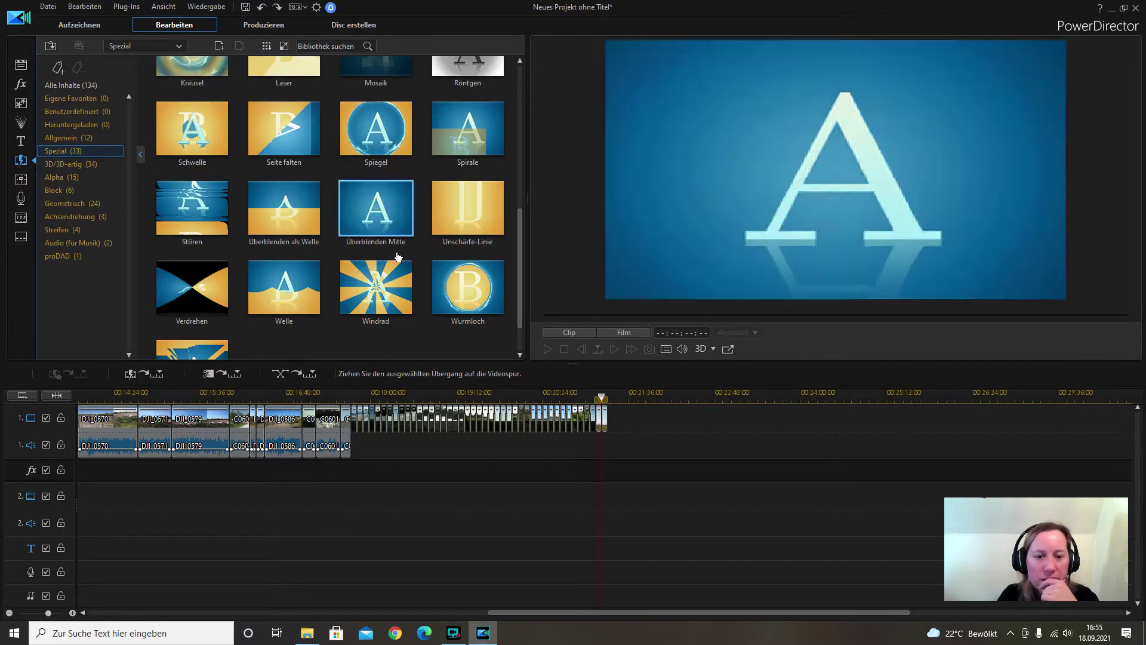
{"action": "scroll", "coordinate": [395, 250], "scroll_direction": "down", "scroll_amount": 2}
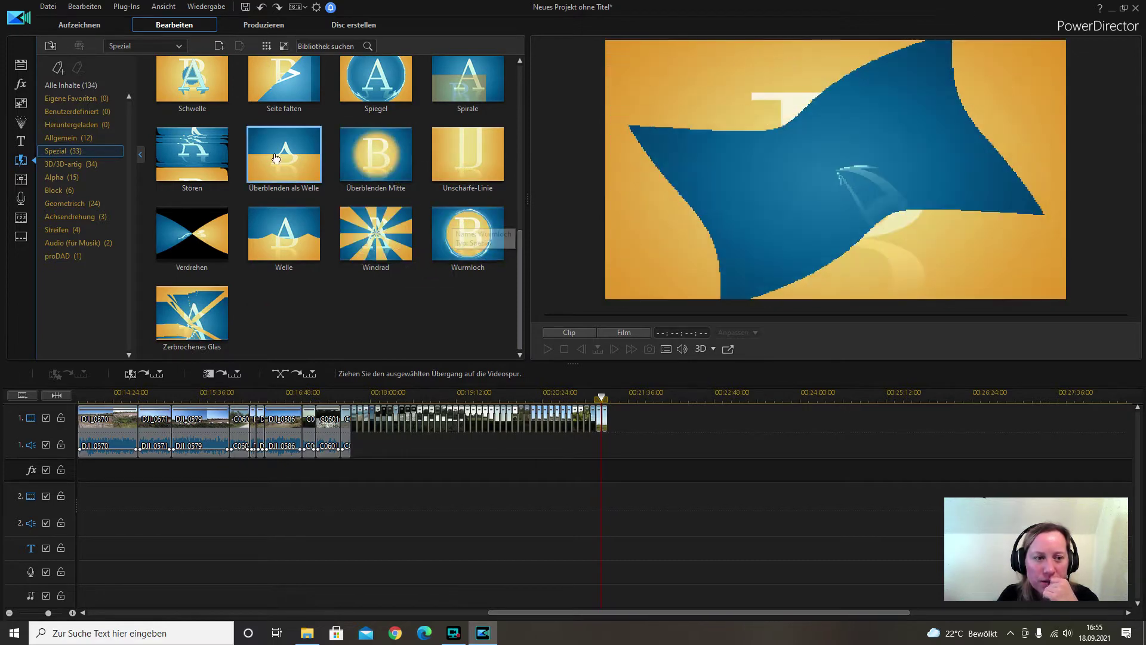
{"action": "left_click", "coordinate": [84, 163]}
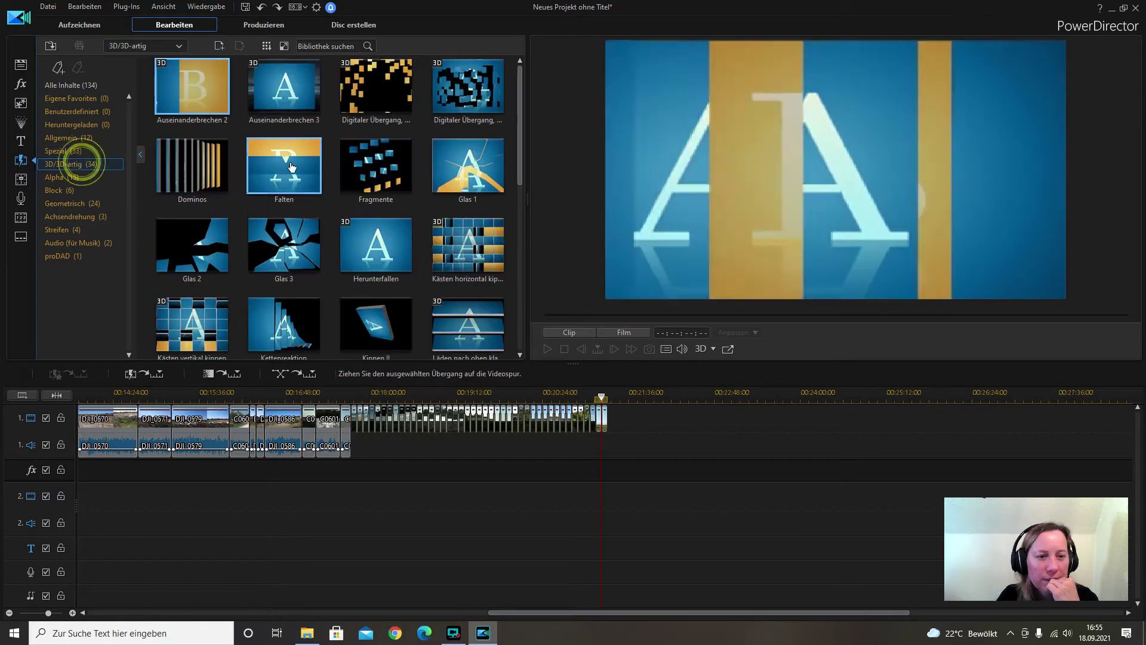
{"action": "scroll", "coordinate": [374, 143], "scroll_direction": "down", "scroll_amount": 2}
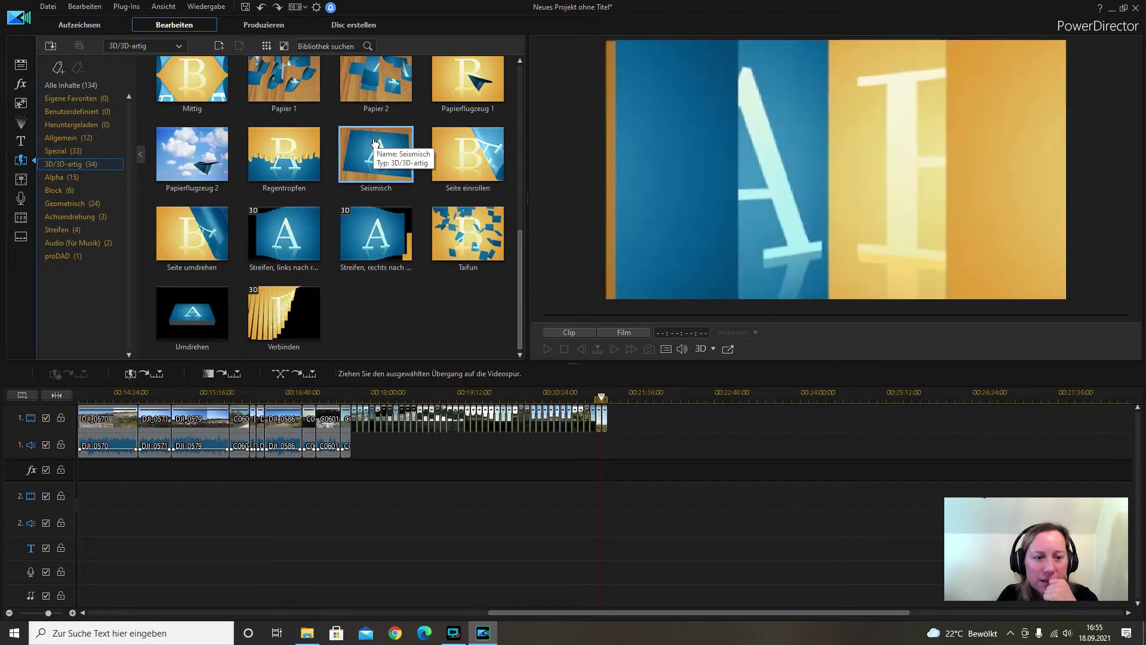
{"action": "scroll", "coordinate": [370, 153], "scroll_direction": "up", "scroll_amount": 5}
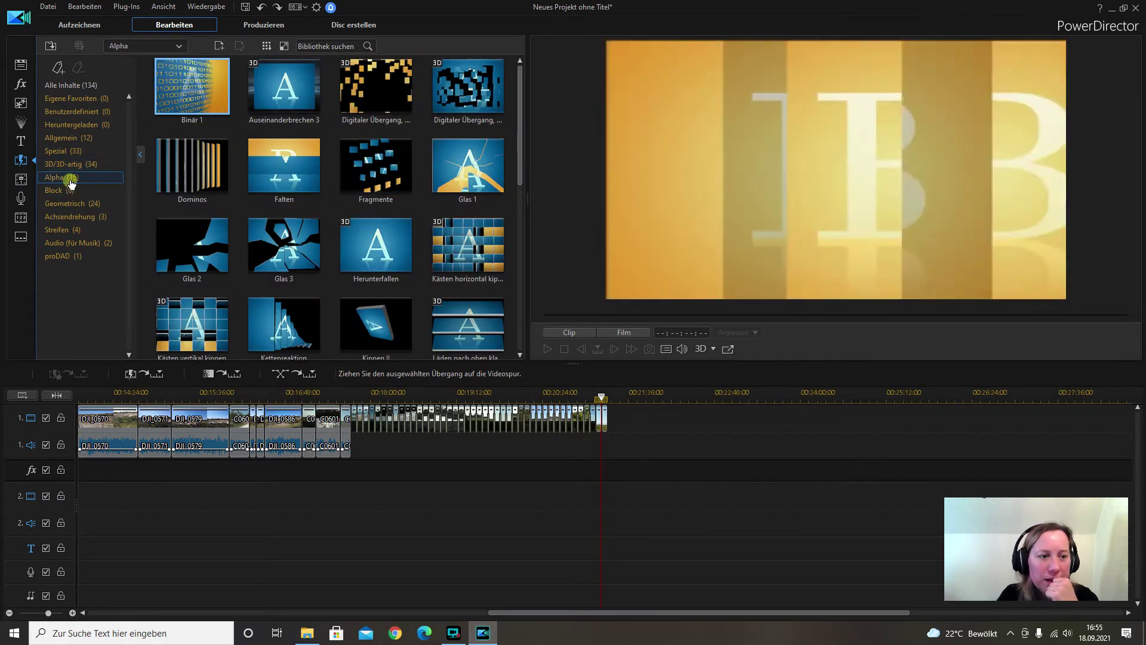
{"action": "left_click", "coordinate": [66, 176]}
{"action": "scroll", "coordinate": [391, 182], "scroll_direction": "down", "scroll_amount": 1}
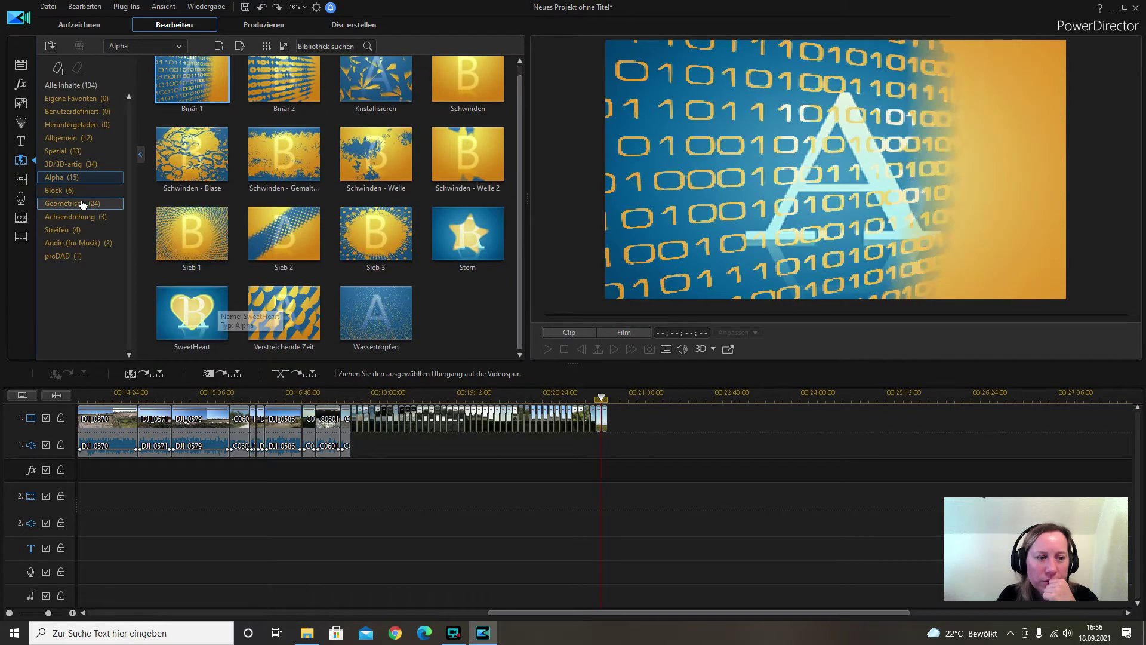
{"action": "left_click", "coordinate": [63, 190]}
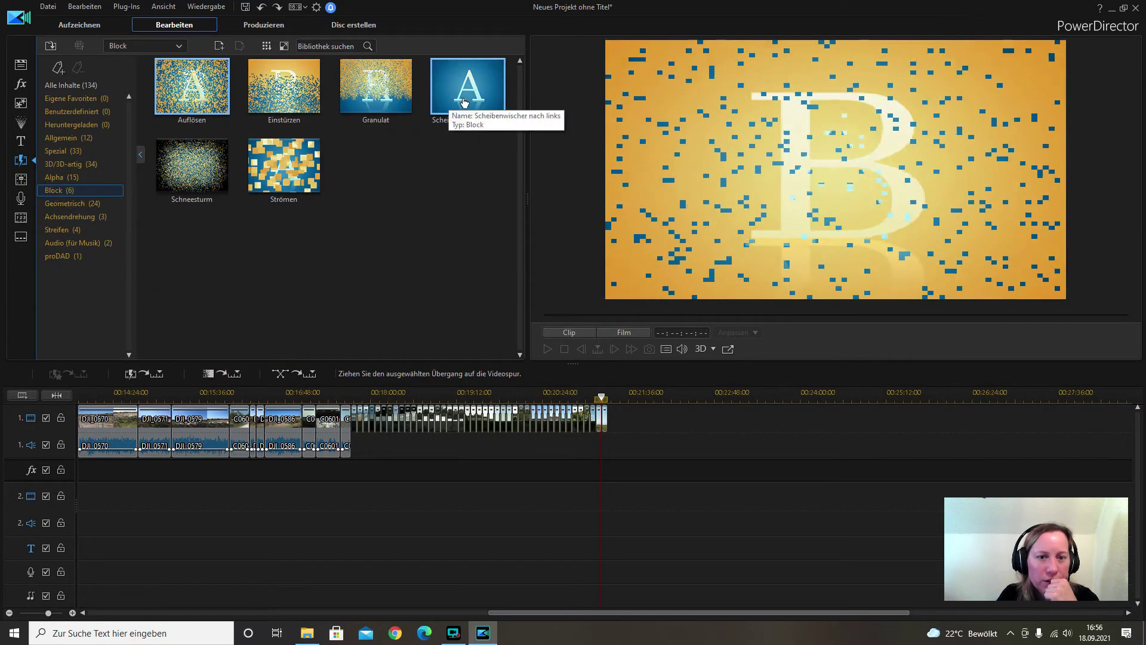
{"action": "left_click", "coordinate": [54, 207]}
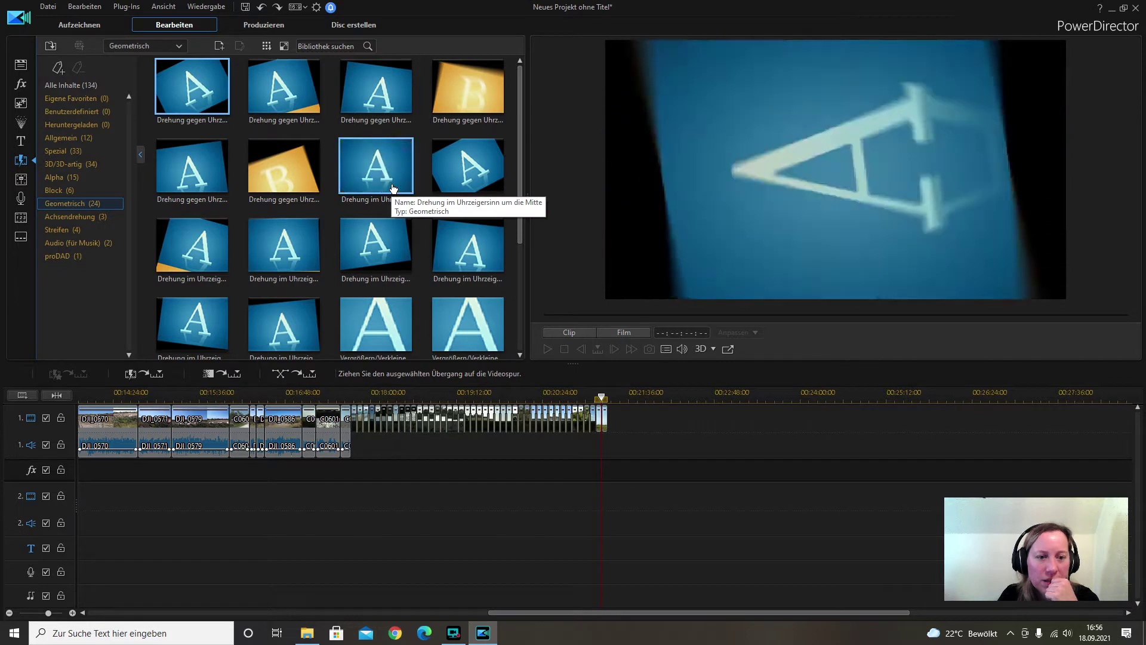
{"action": "left_click", "coordinate": [63, 216]}
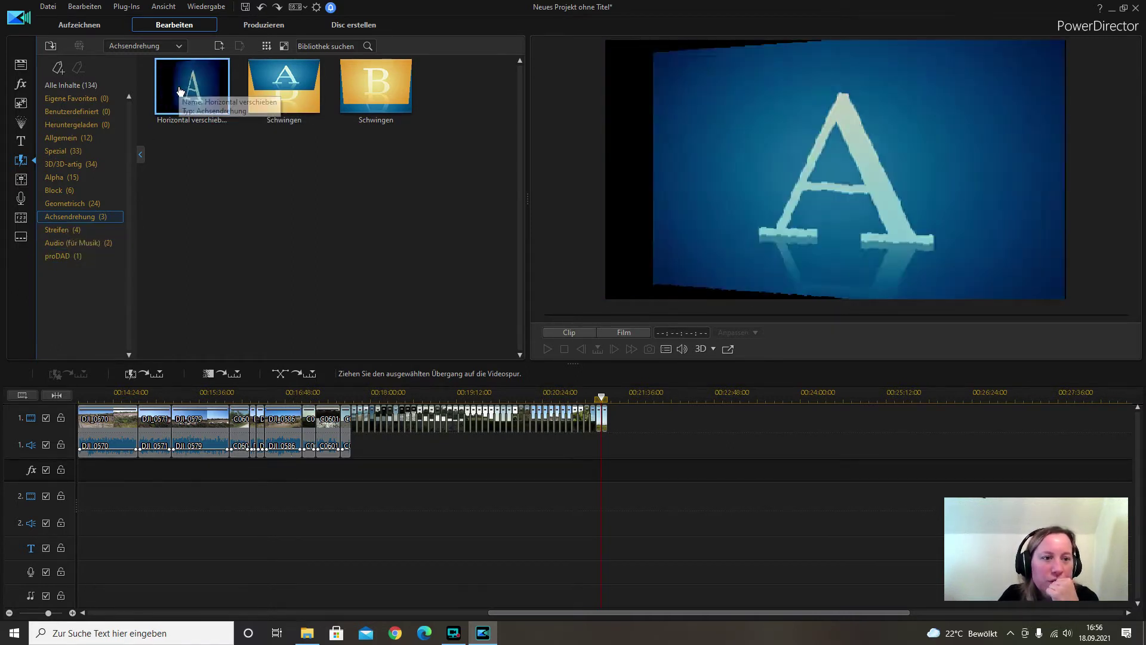
Try the "Horizontal verschieben" transition between the last two tower photos, preview the effect, and undo it
{"action": "left_click_drag", "start_coordinate": [179, 89], "coordinate": [560, 388]}
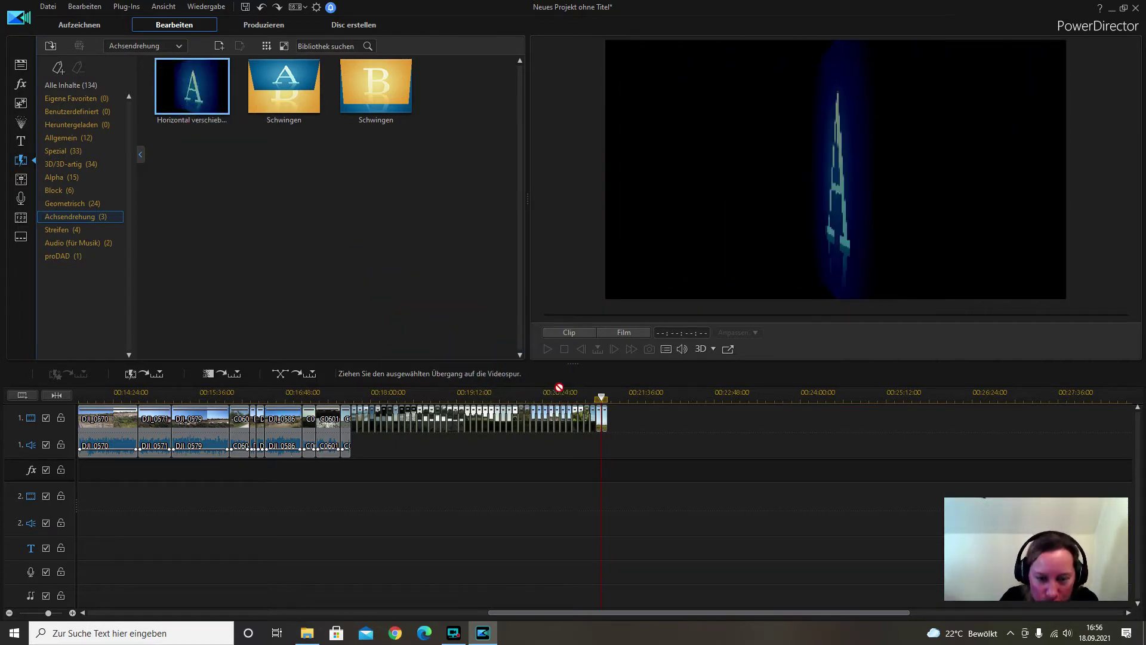
{"action": "left_click_drag", "start_coordinate": [602, 427], "coordinate": [604, 433]}
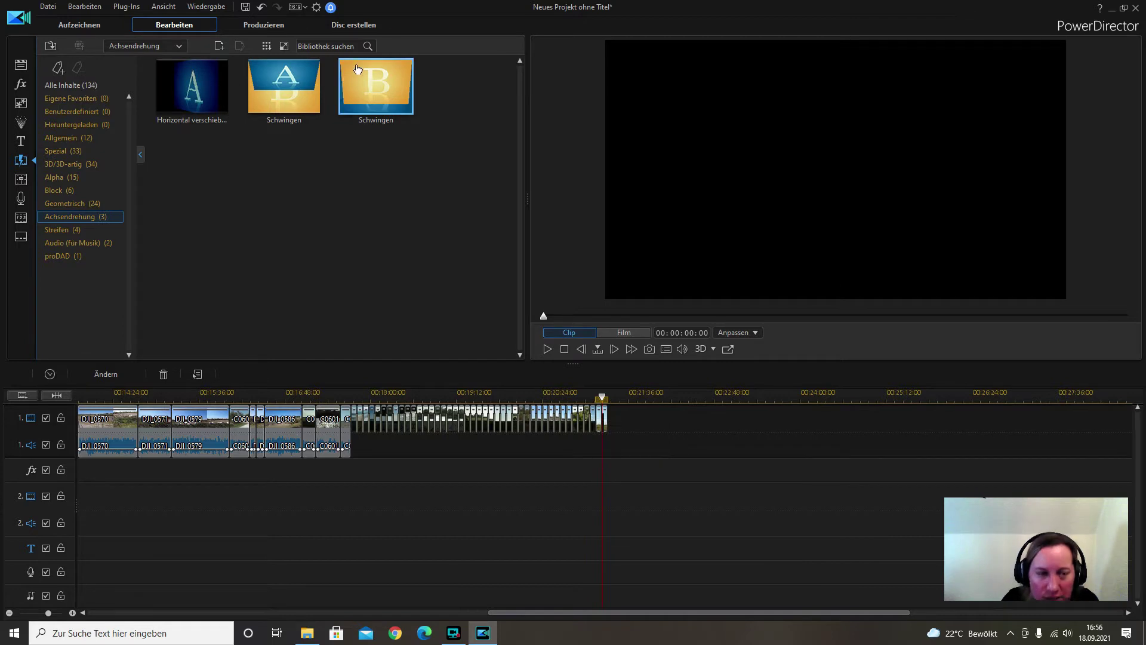
{"action": "left_click", "coordinate": [262, 7]}
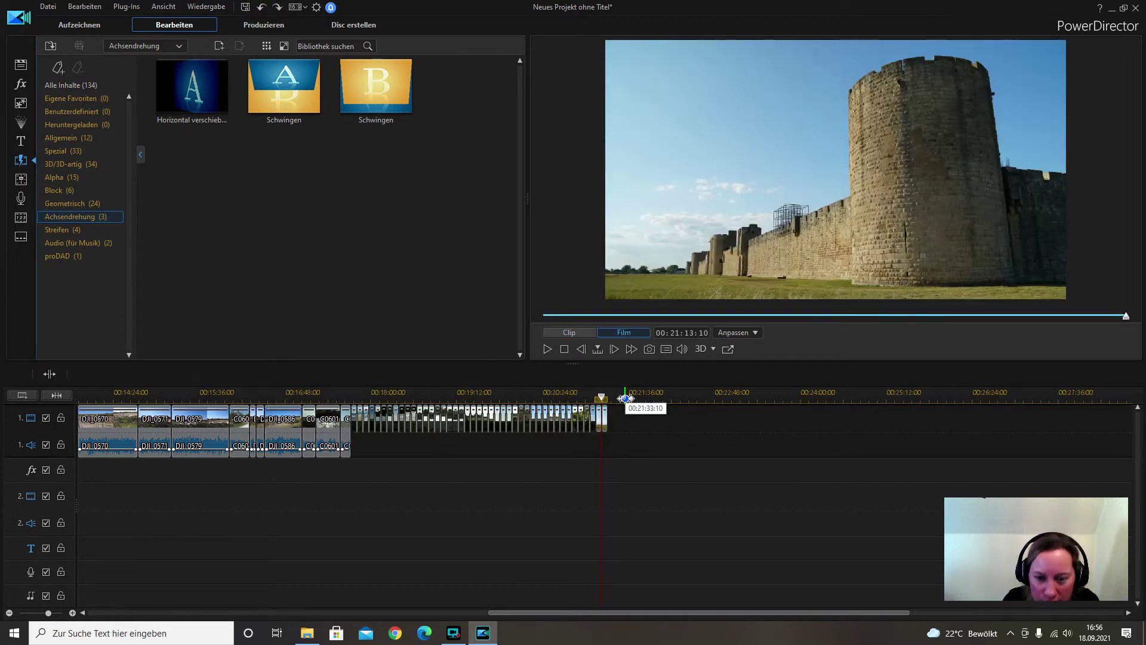
{"action": "left_click_drag", "start_coordinate": [623, 397], "coordinate": [812, 391]}
{"action": "left_click_drag", "start_coordinate": [237, 120], "coordinate": [599, 421]}
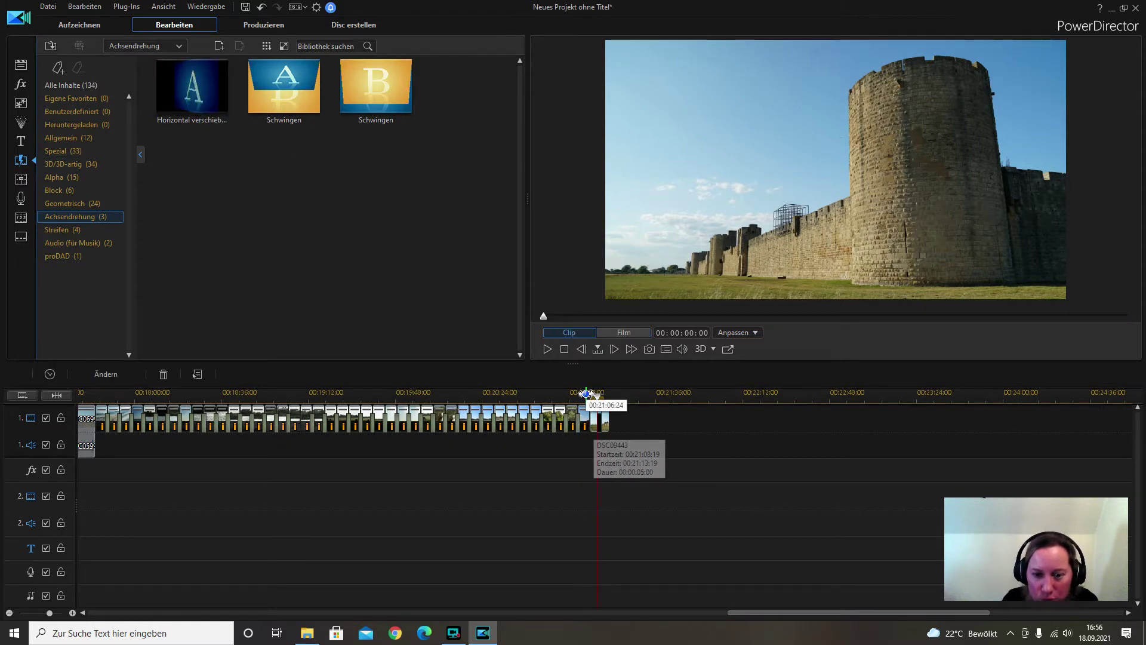
{"action": "left_click", "coordinate": [585, 419]}
{"action": "left_click", "coordinate": [548, 349]}
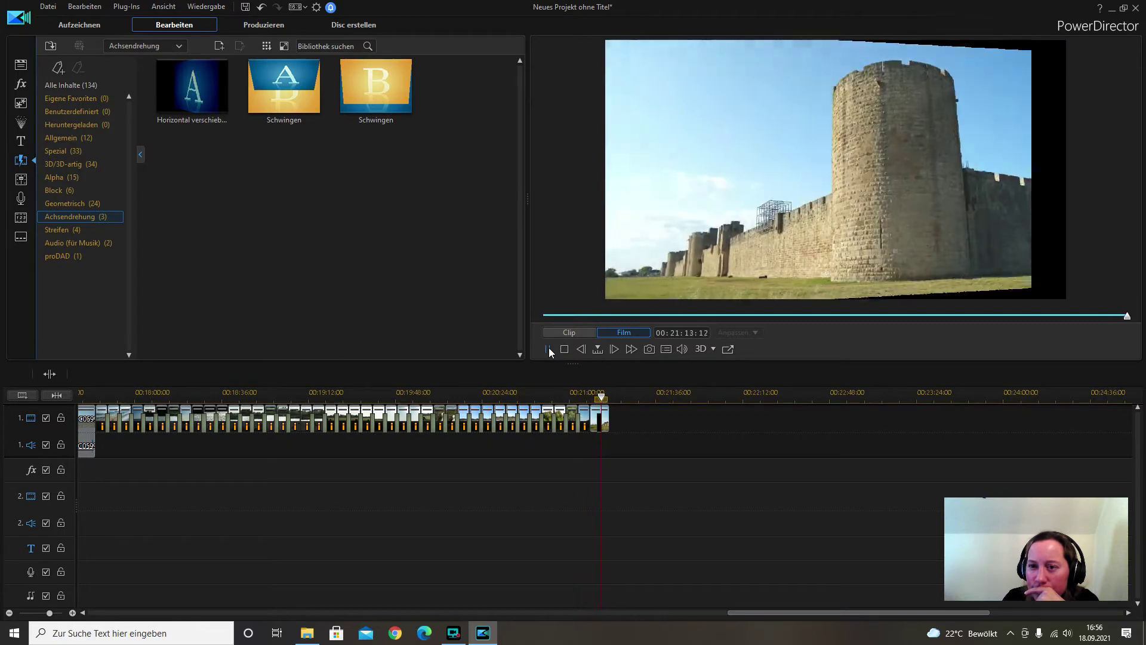
{"action": "left_click", "coordinate": [549, 347]}
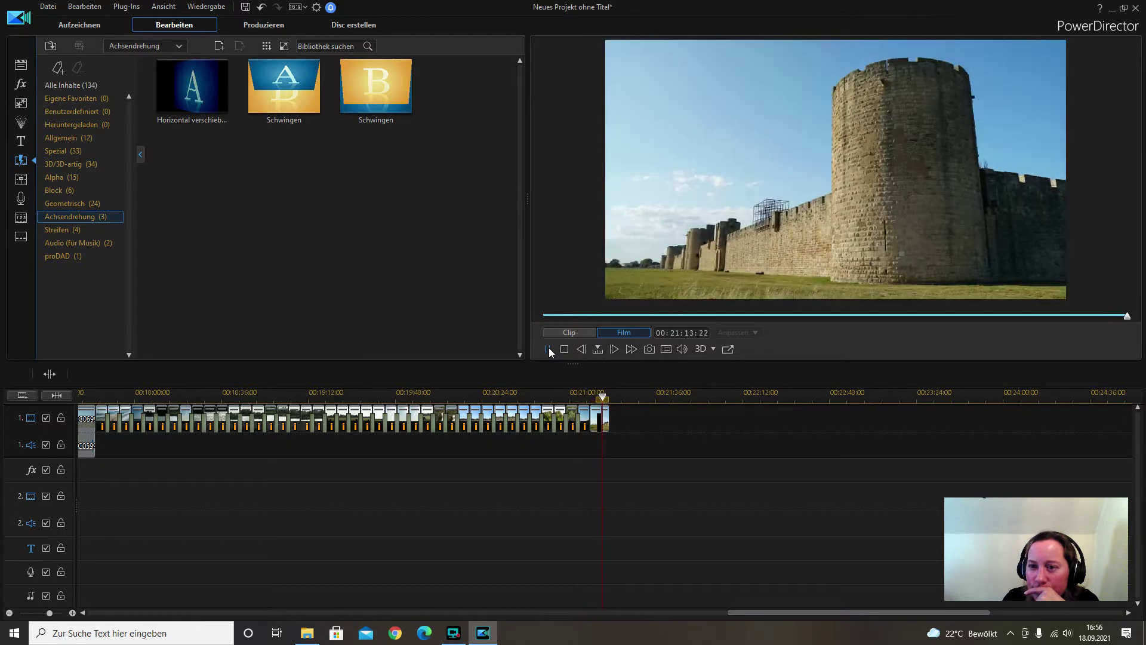
{"action": "left_click", "coordinate": [608, 422]}
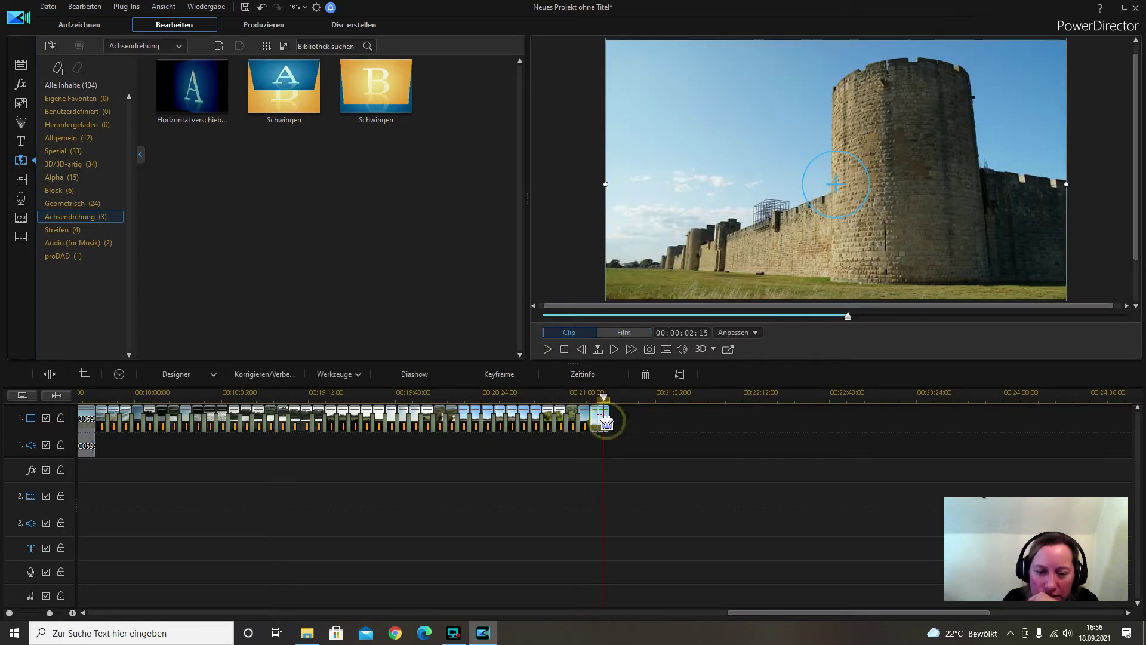
{"action": "left_click", "coordinate": [262, 8]}
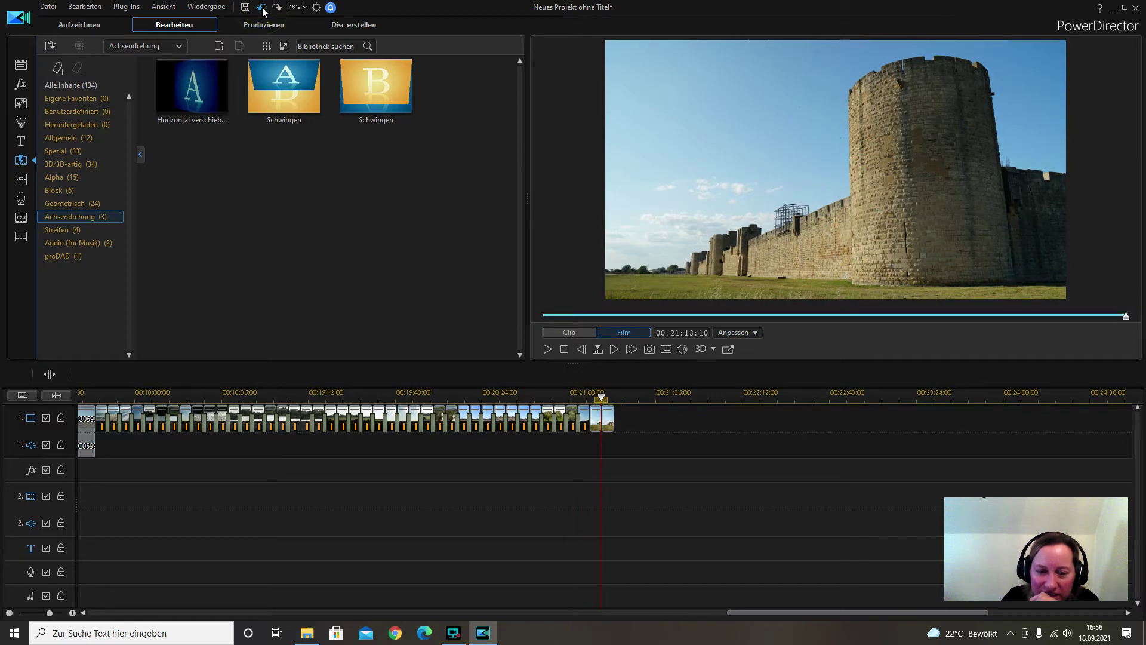
Delete the last tower photo, DSC09444, from the end of the timeline
{"action": "left_click", "coordinate": [609, 420]}
{"action": "left_click", "coordinate": [599, 424]}
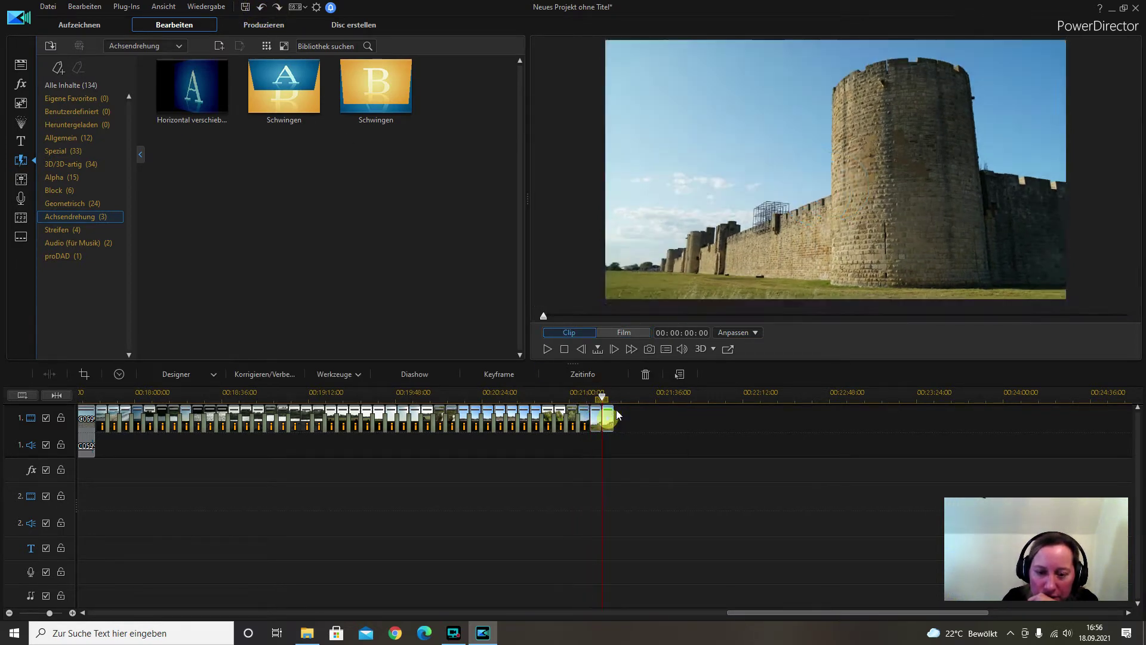
{"action": "left_click", "coordinate": [646, 374]}
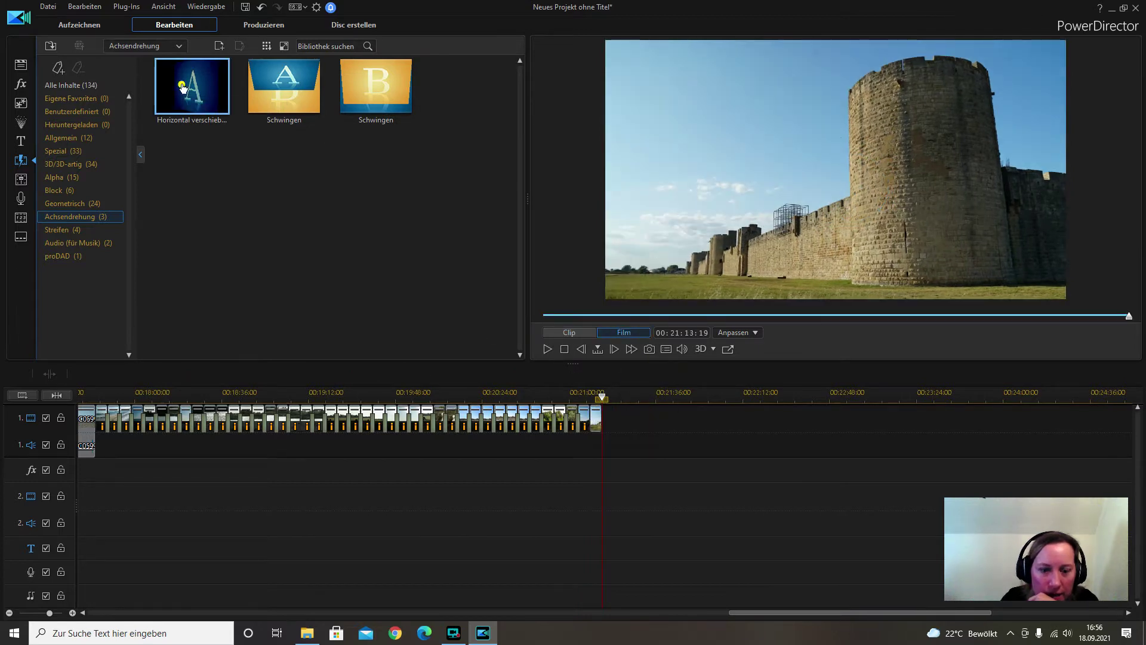
Add the "Horizontal verschieben" transition before the remaining final tower photo DSC09443 and play the closing photos
{"action": "left_click_drag", "start_coordinate": [185, 90], "coordinate": [591, 425]}
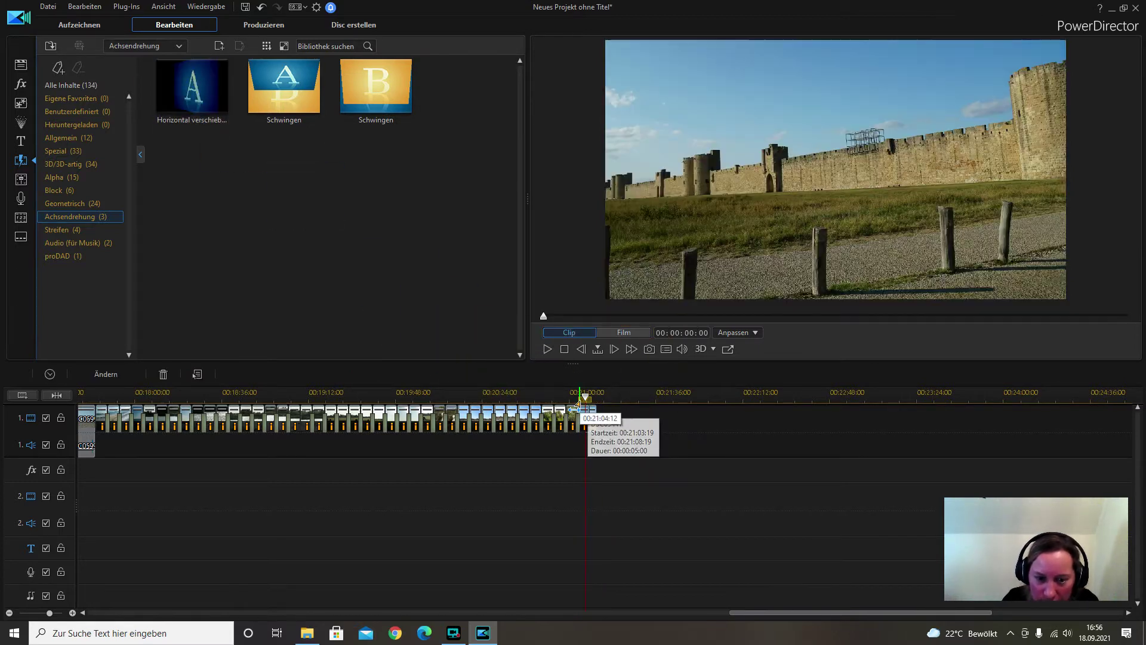
{"action": "left_click", "coordinate": [585, 397]}
{"action": "left_click", "coordinate": [580, 418]}
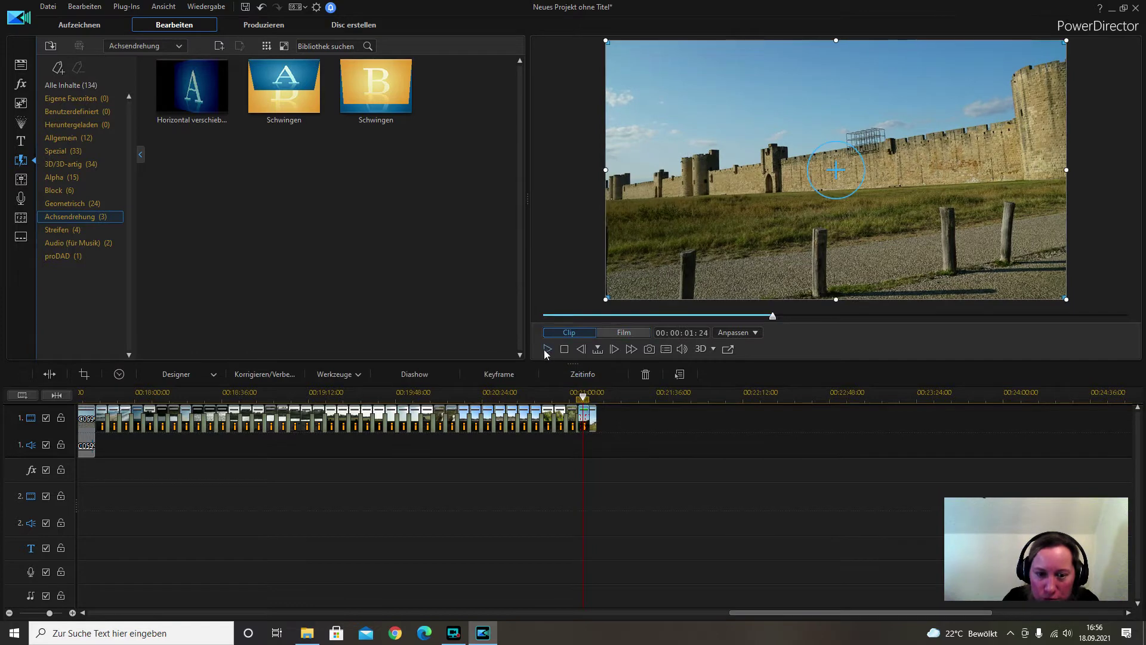
{"action": "left_click", "coordinate": [573, 393]}
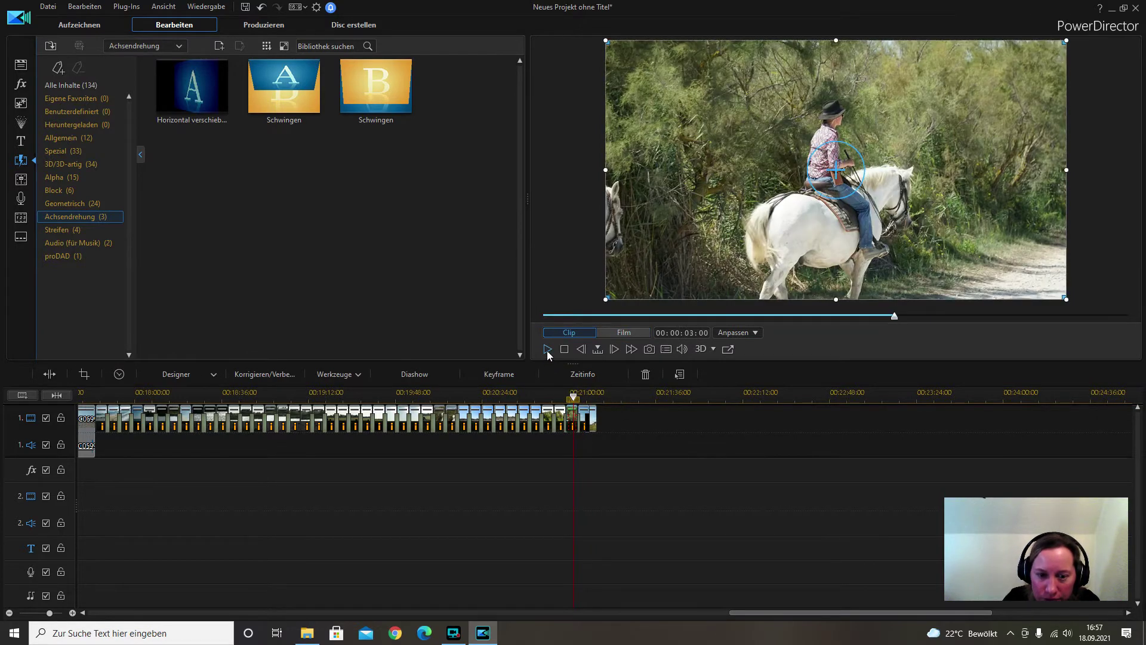
{"action": "left_click", "coordinate": [547, 350]}
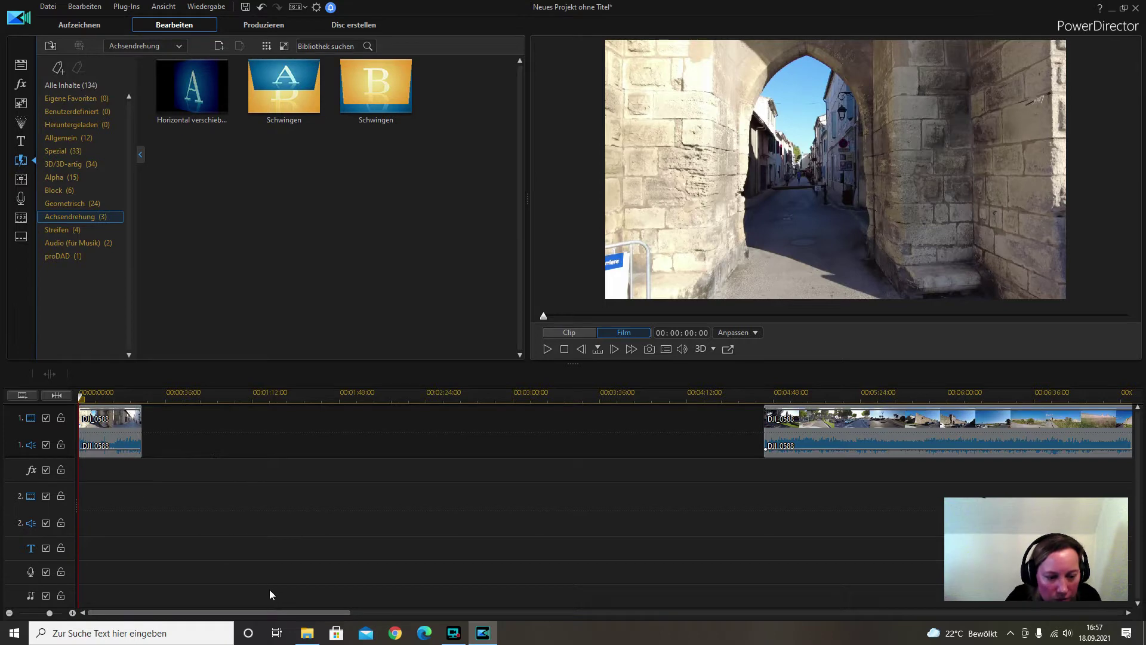
Select all clips and photos after the gap and move them up against the short opening clip to close it
{"action": "left_click_drag", "start_coordinate": [399, 391], "coordinate": [196, 392]}
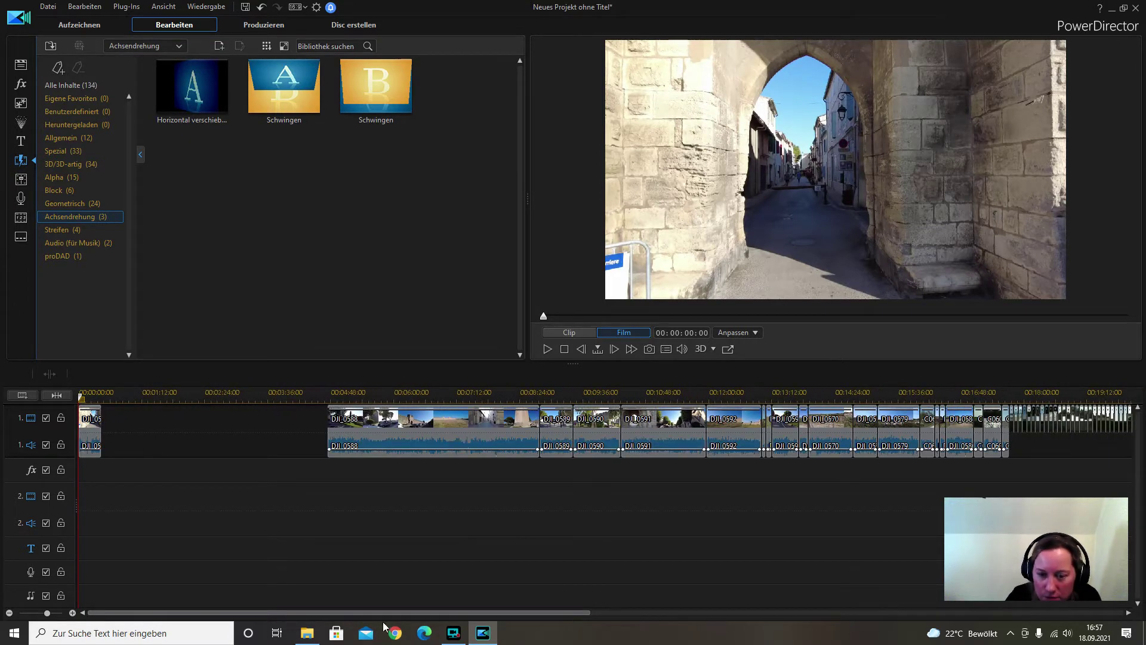
{"action": "left_click_drag", "start_coordinate": [543, 393], "coordinate": [437, 394]}
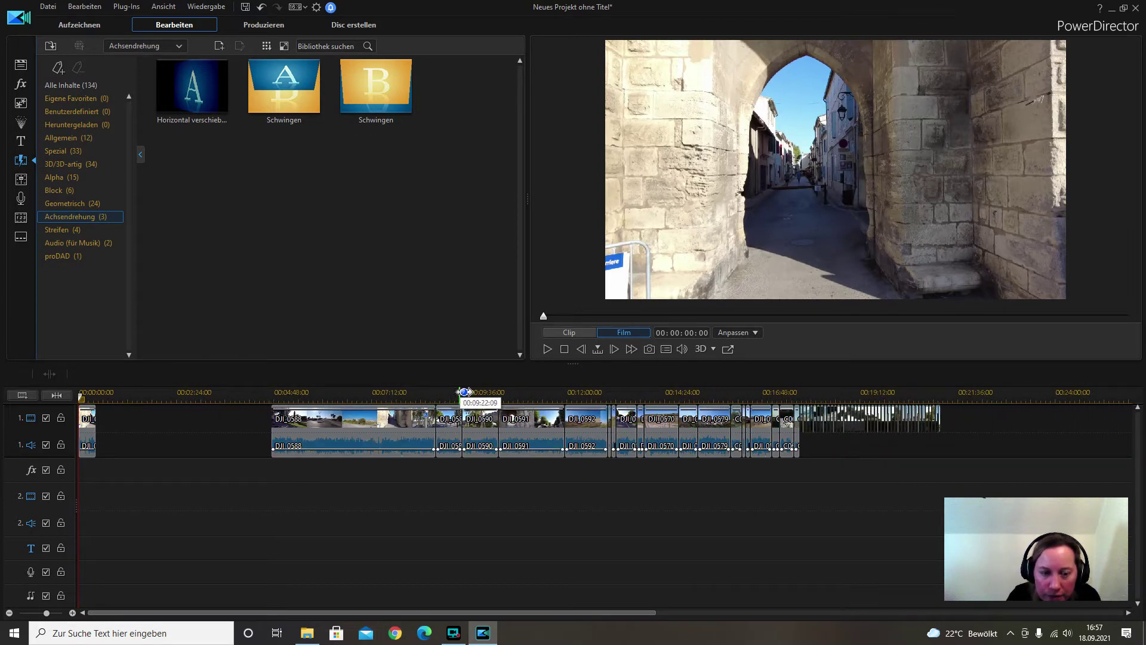
{"action": "left_click_drag", "start_coordinate": [642, 391], "coordinate": [713, 392]}
{"action": "left_click_drag", "start_coordinate": [967, 483], "coordinate": [263, 425]}
{"action": "mouse_move", "coordinate": [367, 425]}
{"action": "left_mouse_down"}
{"action": "mouse_move", "coordinate": [200, 425]}
{"action": "mouse_move", "coordinate": [269, 395]}
{"action": "mouse_move", "coordinate": [329, 395]}
{"action": "mouse_move", "coordinate": [251, 396]}
{"action": "left_mouse_up"}
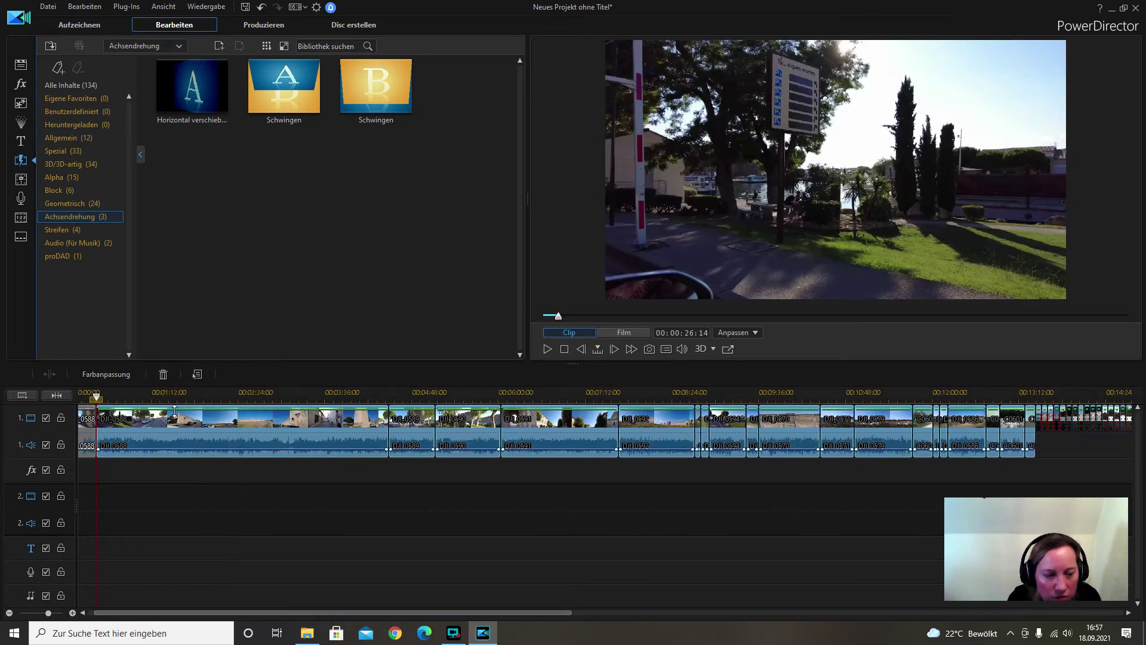
Lock video track 1 and remove all original sound clips from audio track 1, leaving the gap
{"action": "left_click", "coordinate": [61, 420]}
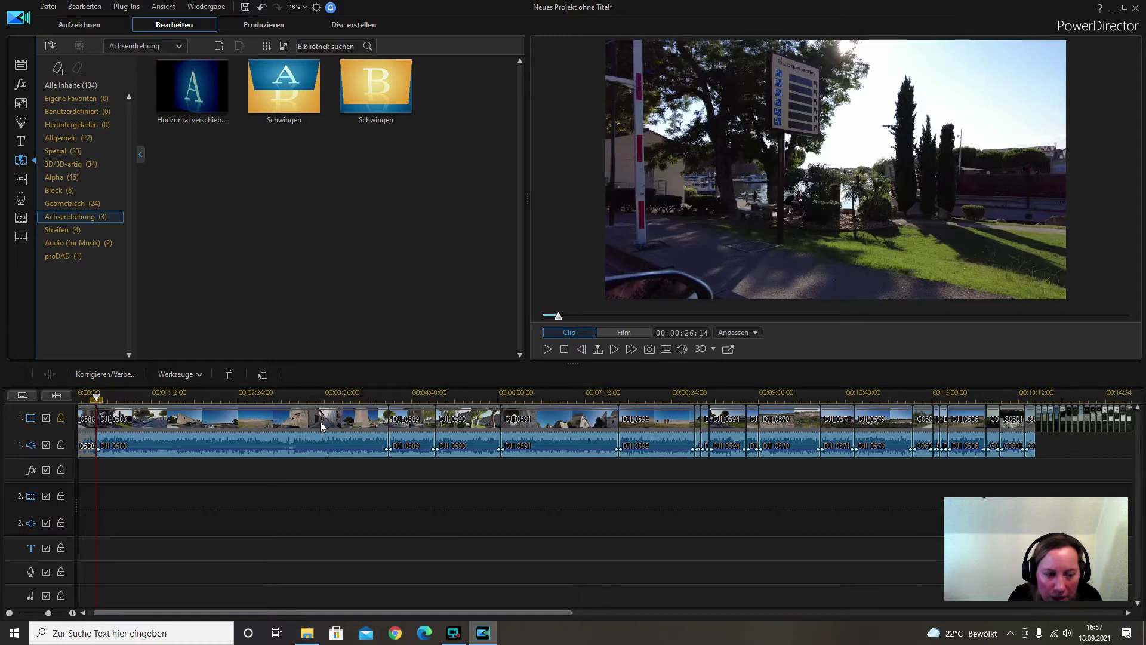
{"action": "left_click_drag", "start_coordinate": [1063, 461], "coordinate": [74, 441]}
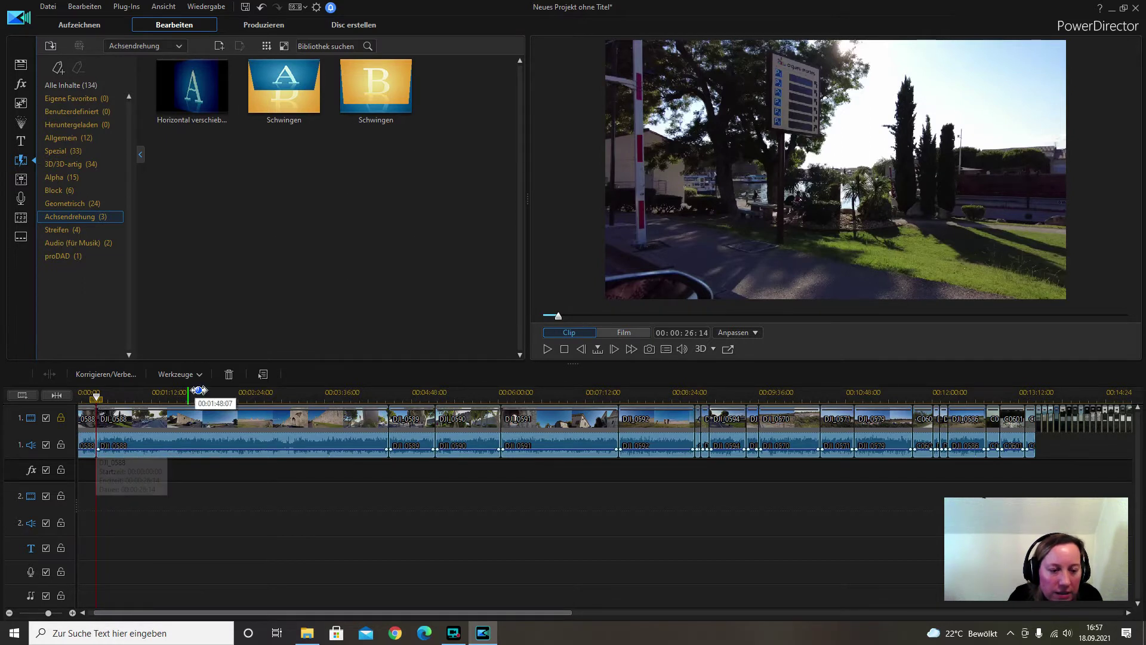
{"action": "left_click", "coordinate": [230, 374]}
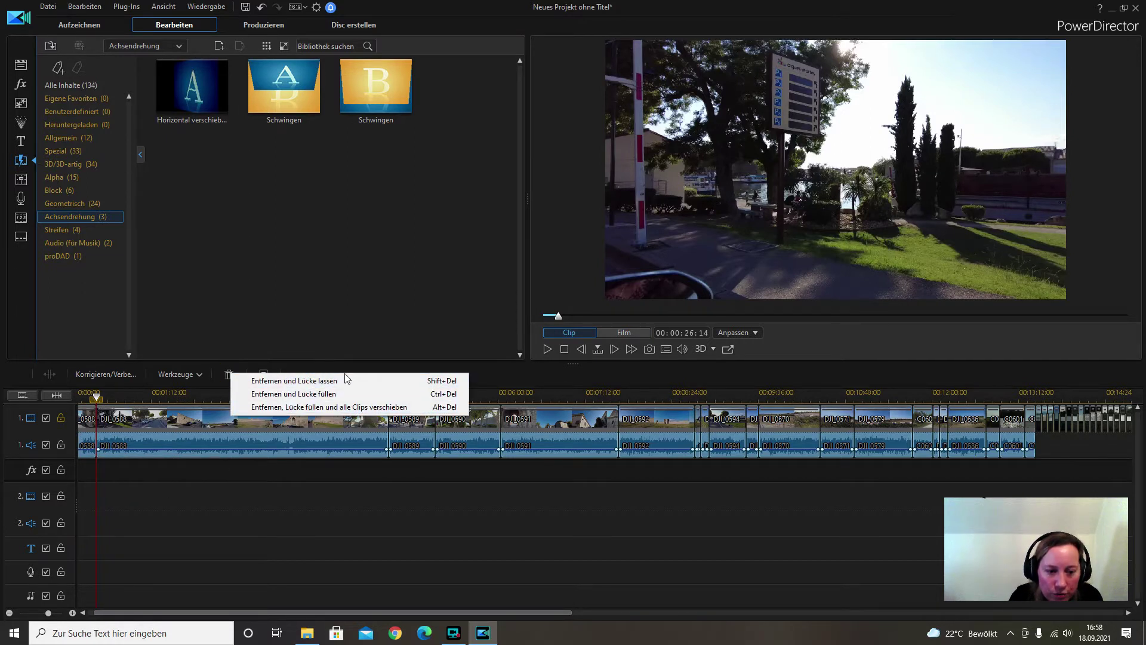
{"action": "left_click", "coordinate": [345, 380]}
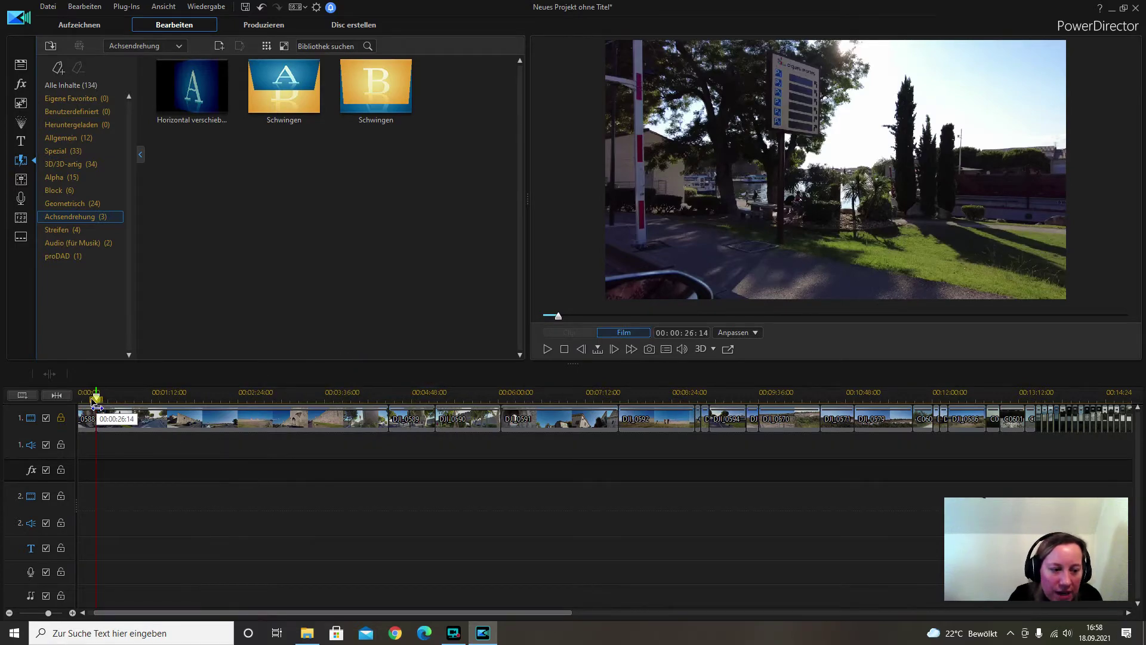
Unlock video track 1 and play the whole film from the beginning to review it
{"action": "left_click_drag", "start_coordinate": [96, 398], "coordinate": [62, 422]}
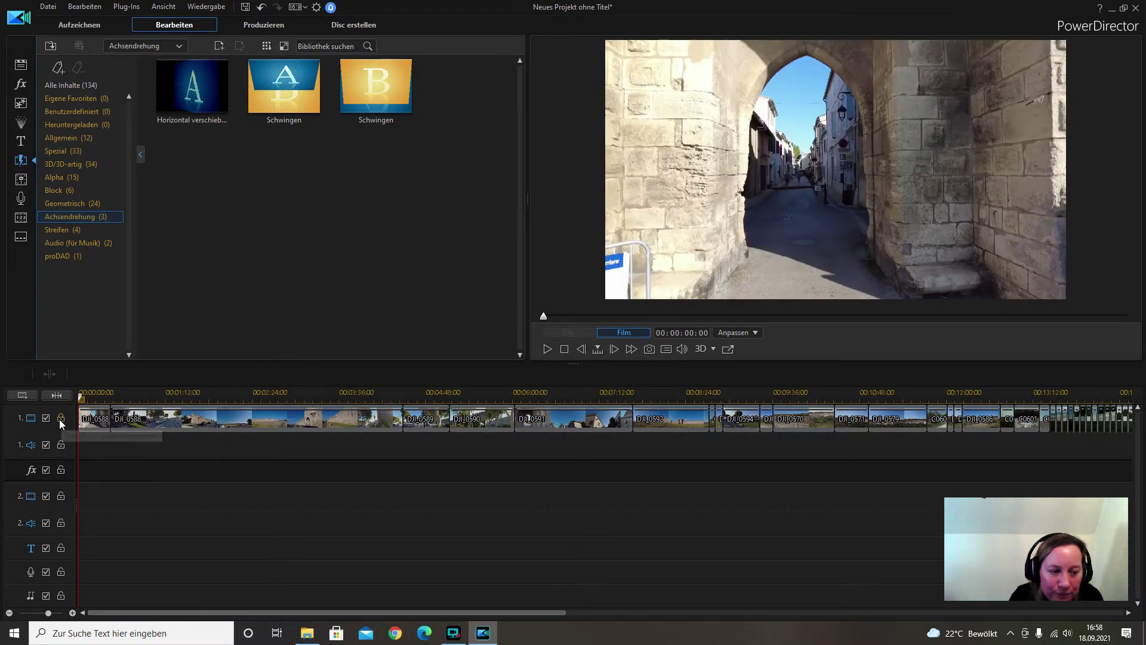
{"action": "left_click", "coordinate": [61, 418]}
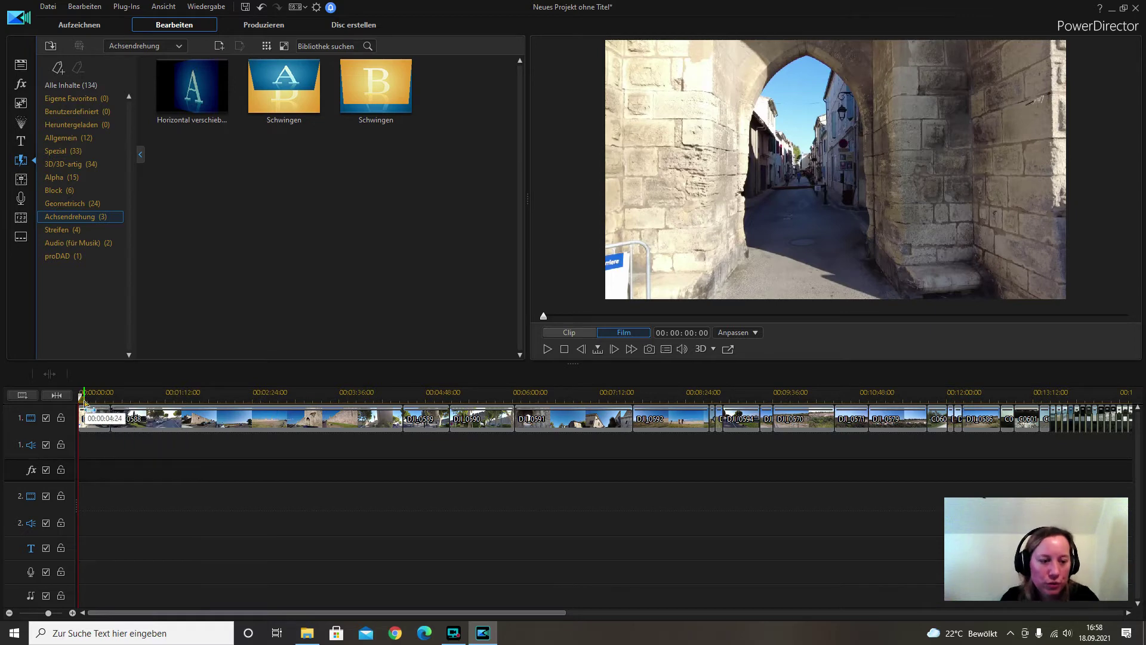
{"action": "left_click", "coordinate": [545, 350]}
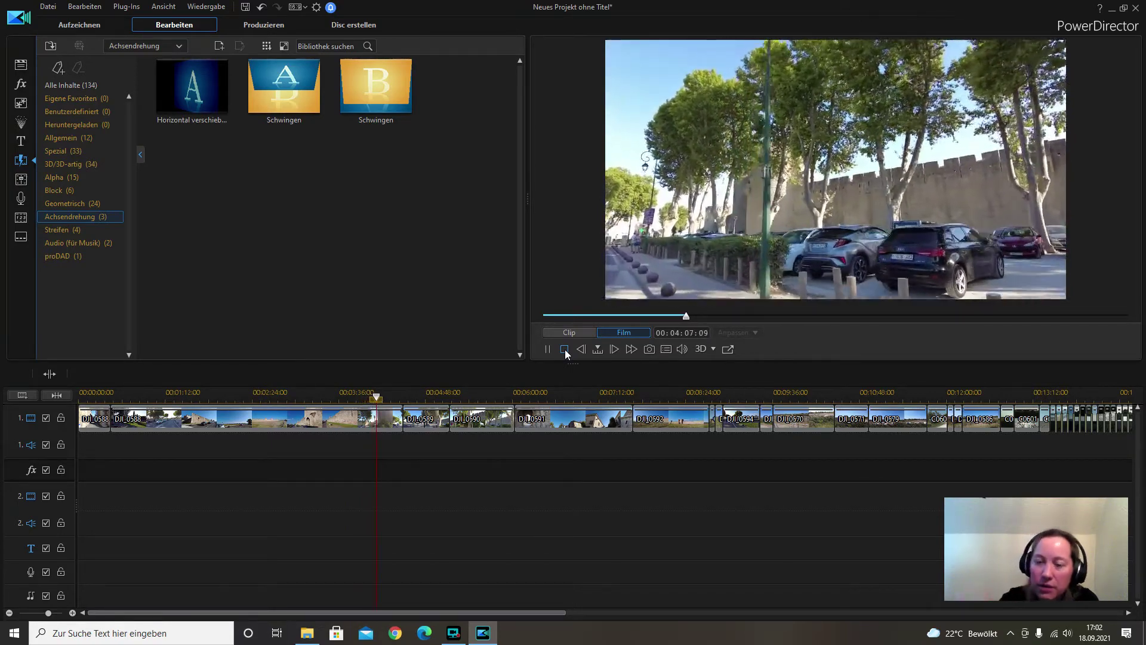
Replay the parking area along the town wall from 00:03:55 and split the DJI_0588 clip at 00:04:02:00
{"action": "left_click", "coordinate": [349, 391]}
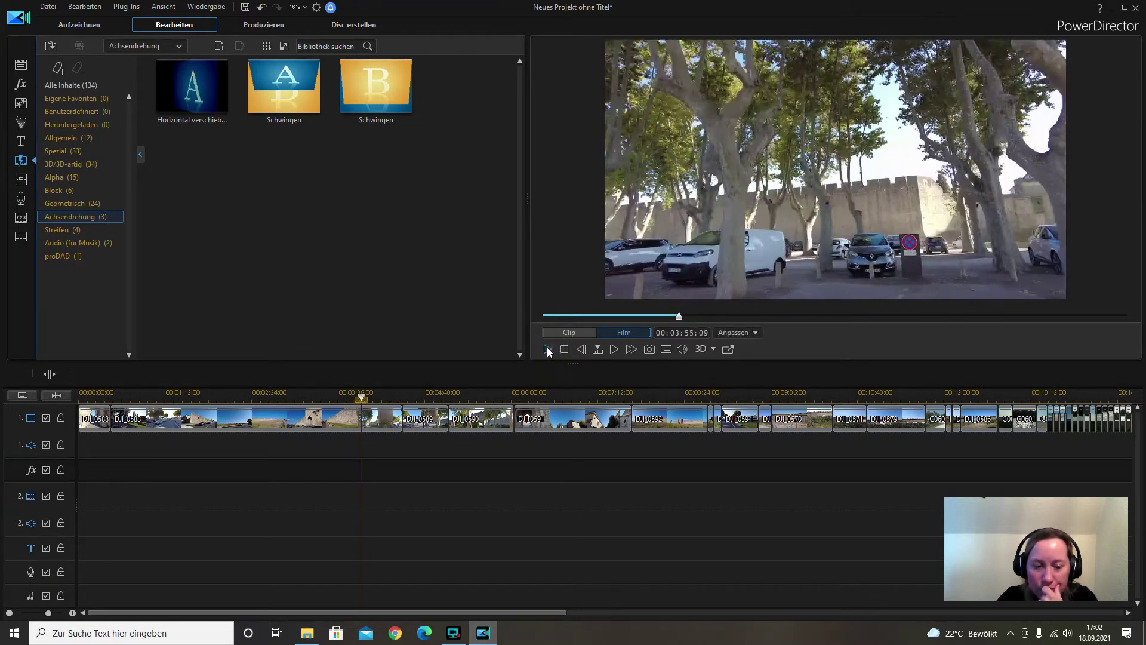
{"action": "left_click", "coordinate": [546, 349]}
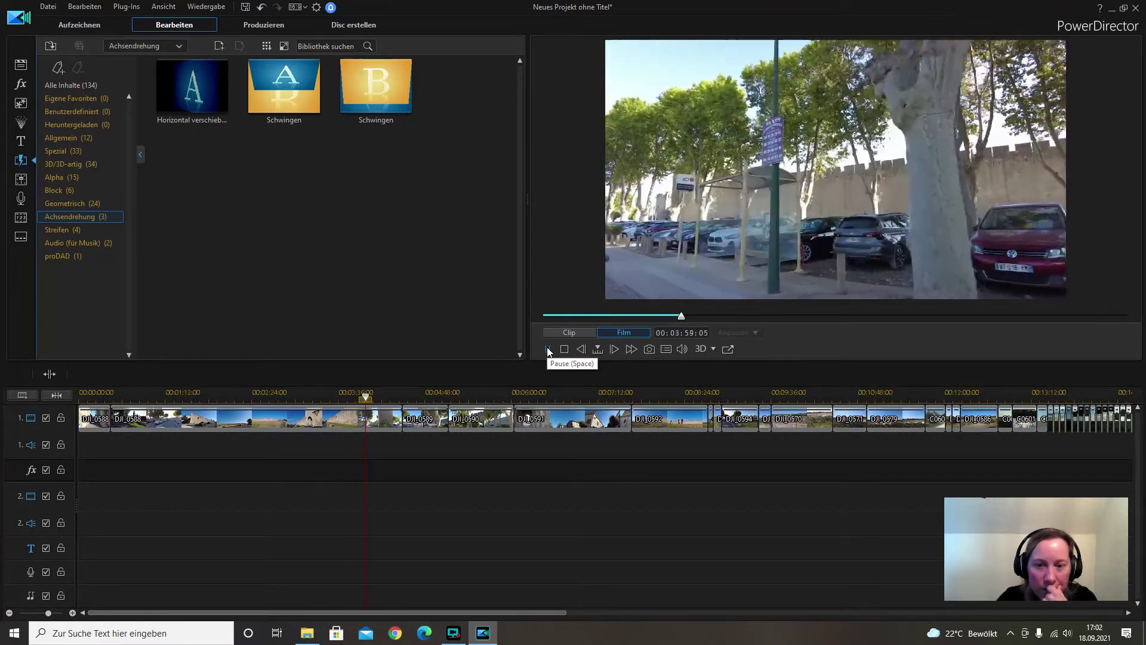
{"action": "left_click", "coordinate": [547, 348]}
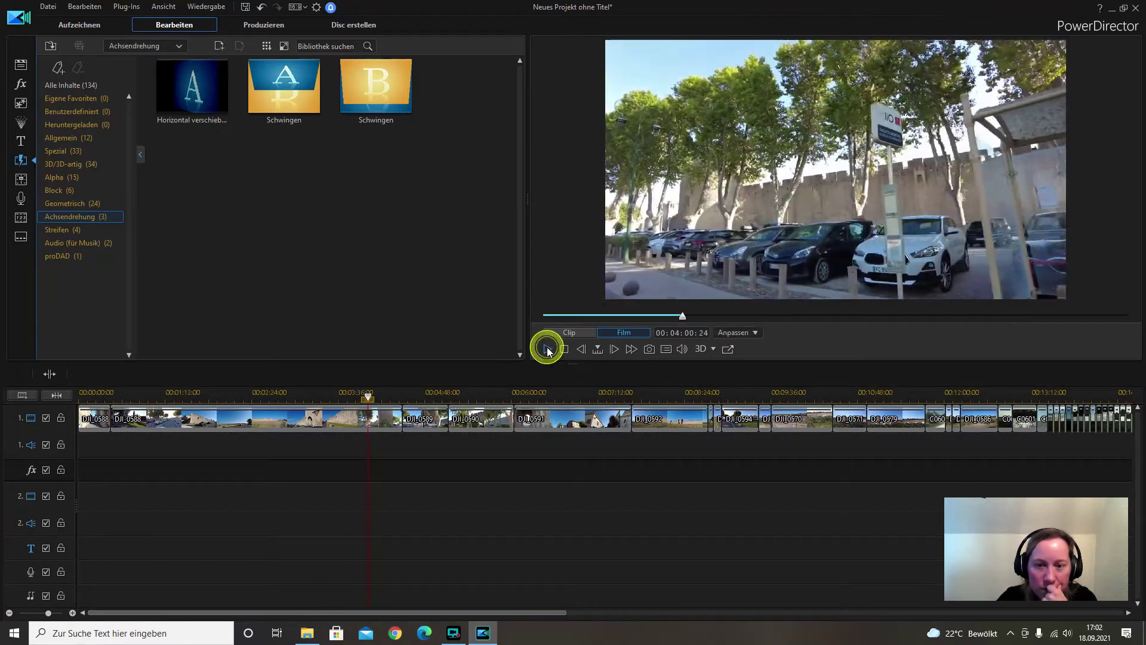
{"action": "left_click", "coordinate": [547, 348]}
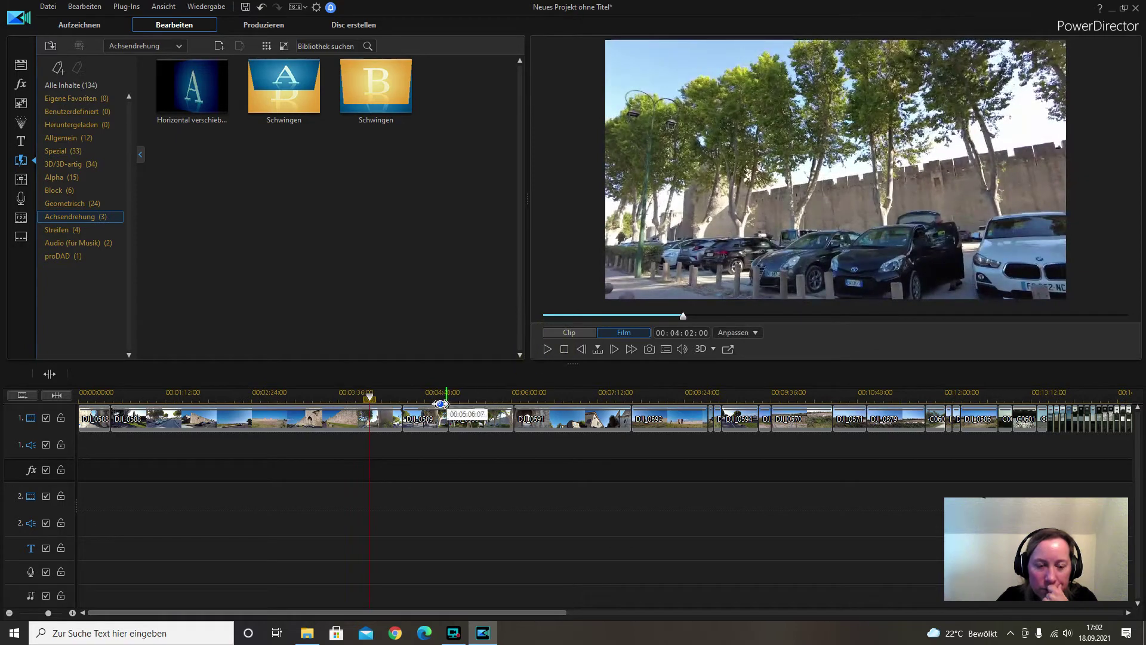
{"action": "right_click", "coordinate": [374, 427]}
{"action": "left_click", "coordinate": [429, 226]}
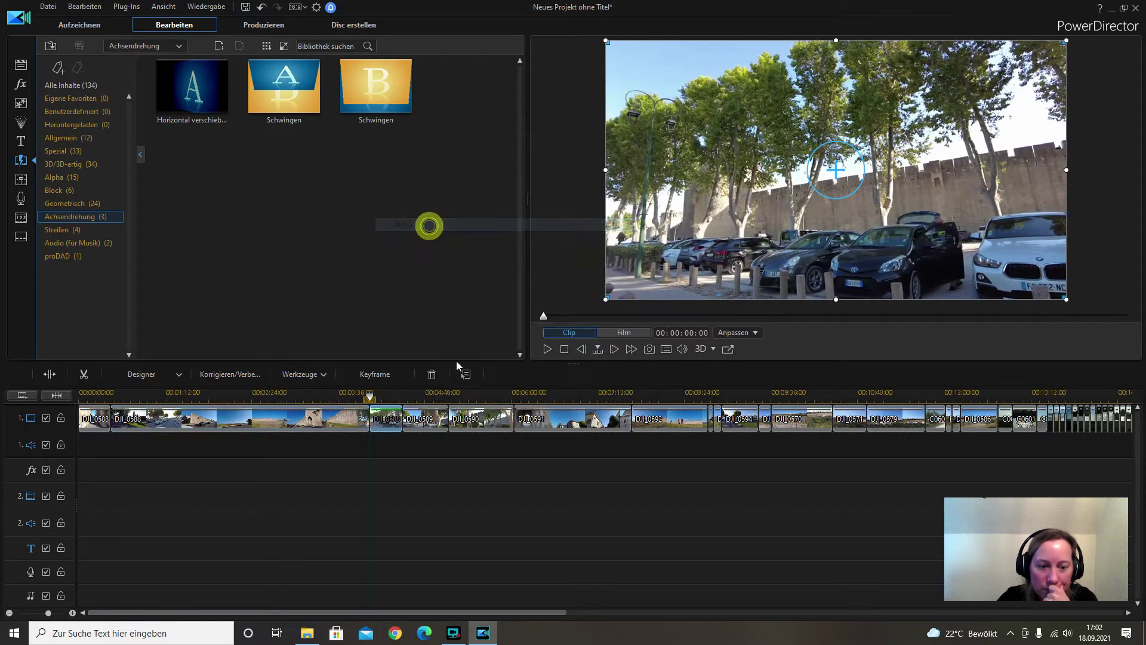
Remove the split-off end of the DJI_0588 clip, filling the gap and shifting all clips, and play the new cut
{"action": "left_click_drag", "start_coordinate": [368, 397], "coordinate": [393, 404]}
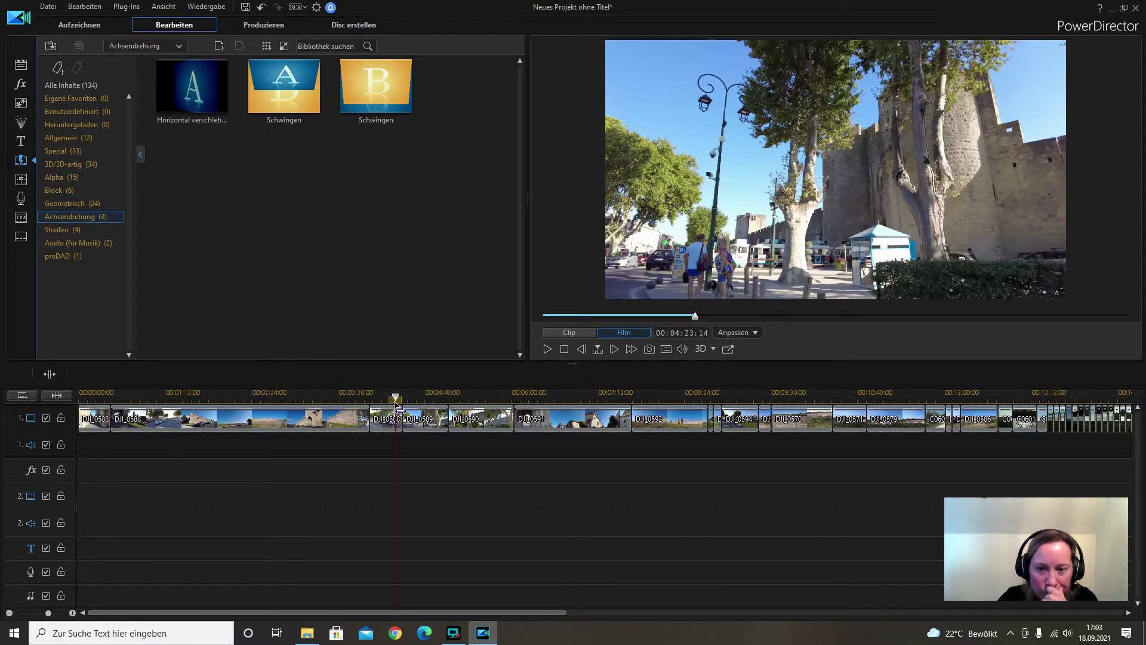
{"action": "left_click_drag", "start_coordinate": [395, 404], "coordinate": [400, 405]}
{"action": "left_click", "coordinate": [395, 418]}
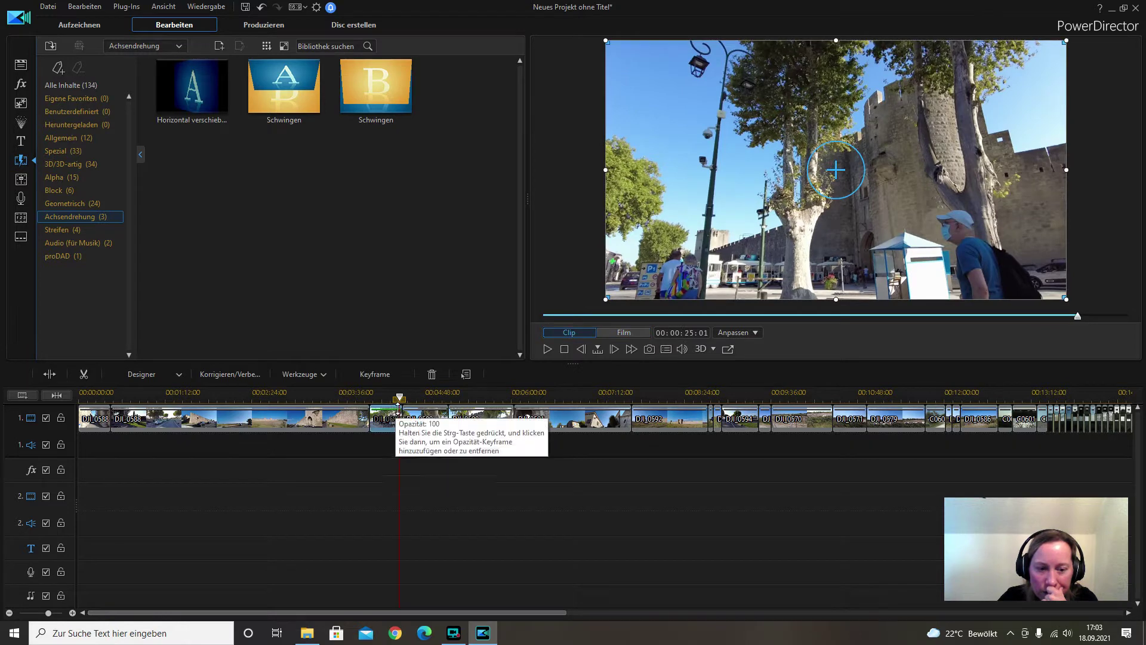
{"action": "left_click", "coordinate": [432, 373]}
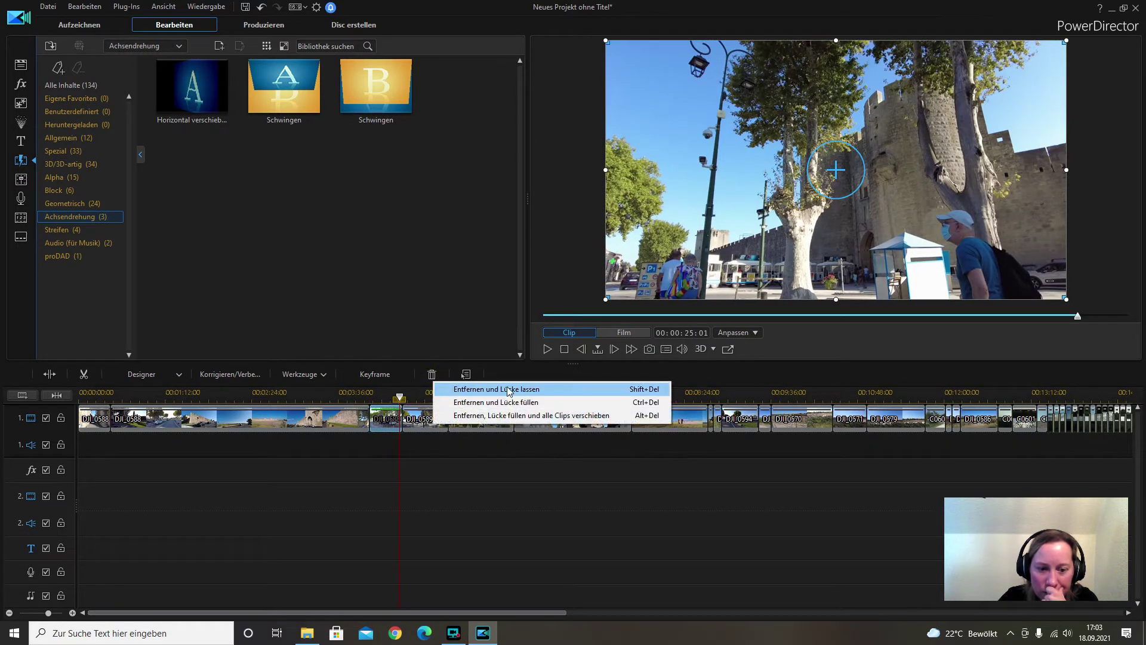
{"action": "left_click", "coordinate": [519, 416]}
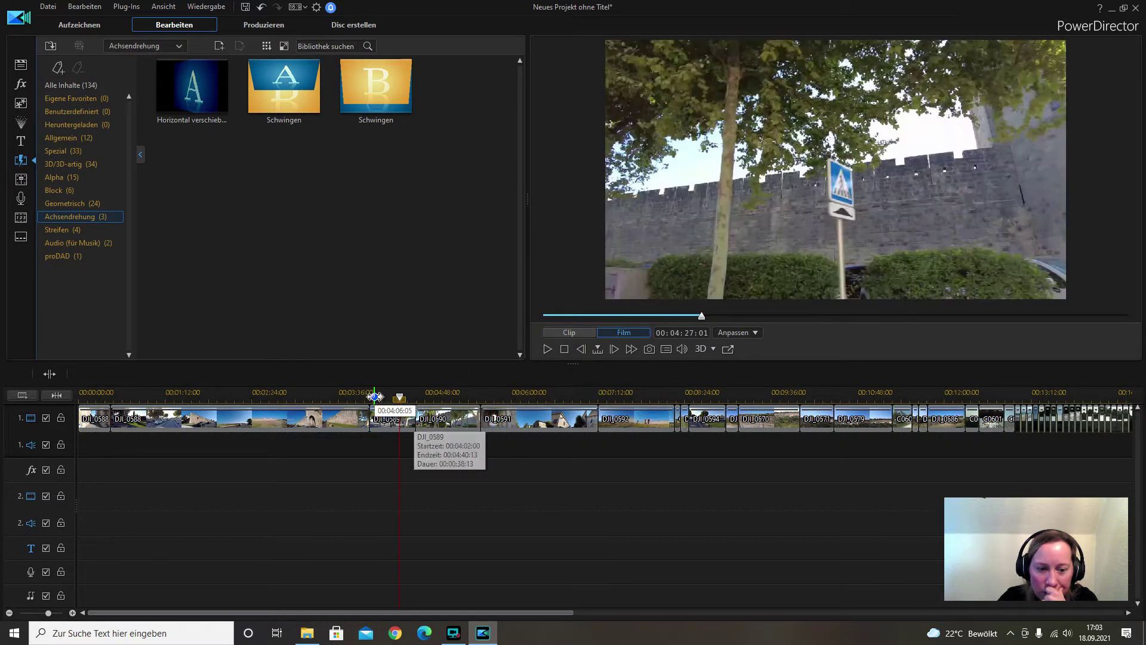
{"action": "left_click", "coordinate": [366, 391]}
{"action": "left_click", "coordinate": [547, 348]}
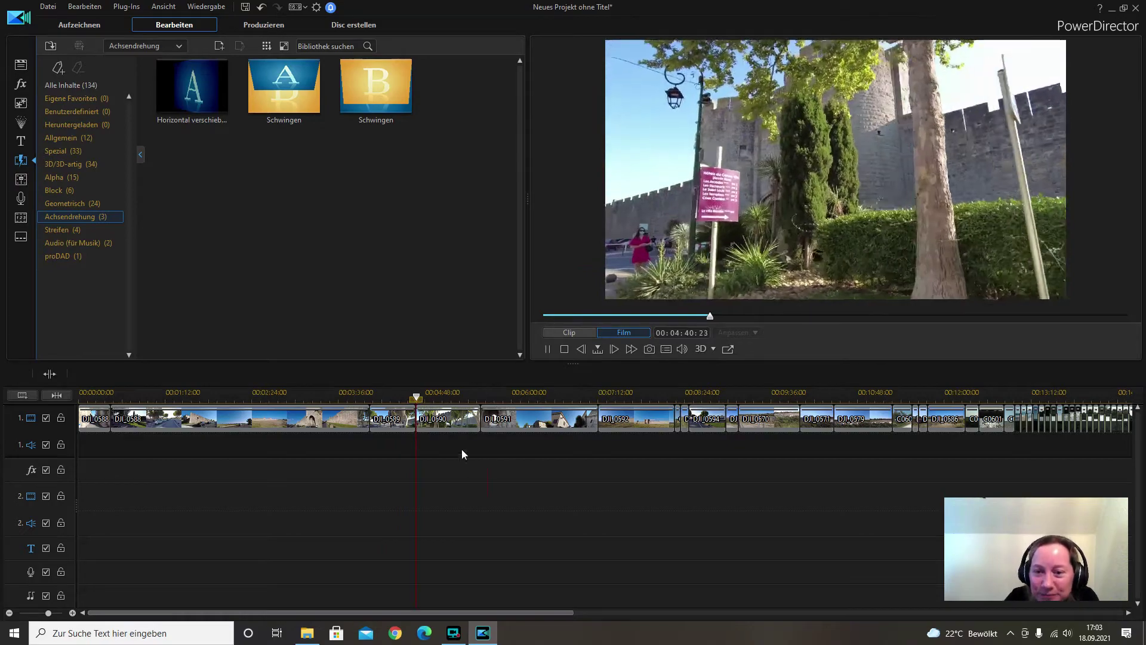
Split clip DJI_0589 at its 00:00:35:23 mark and remove the short end piece, filling the gap
{"action": "left_click", "coordinate": [413, 392]}
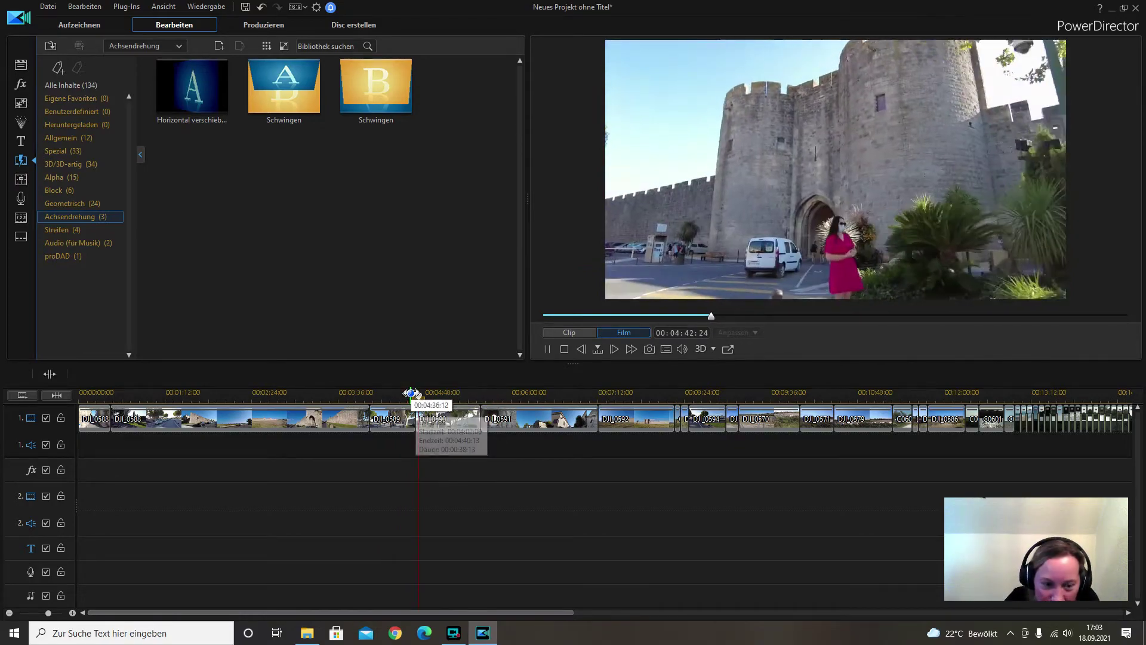
{"action": "left_click", "coordinate": [547, 349]}
{"action": "right_click", "coordinate": [418, 418]}
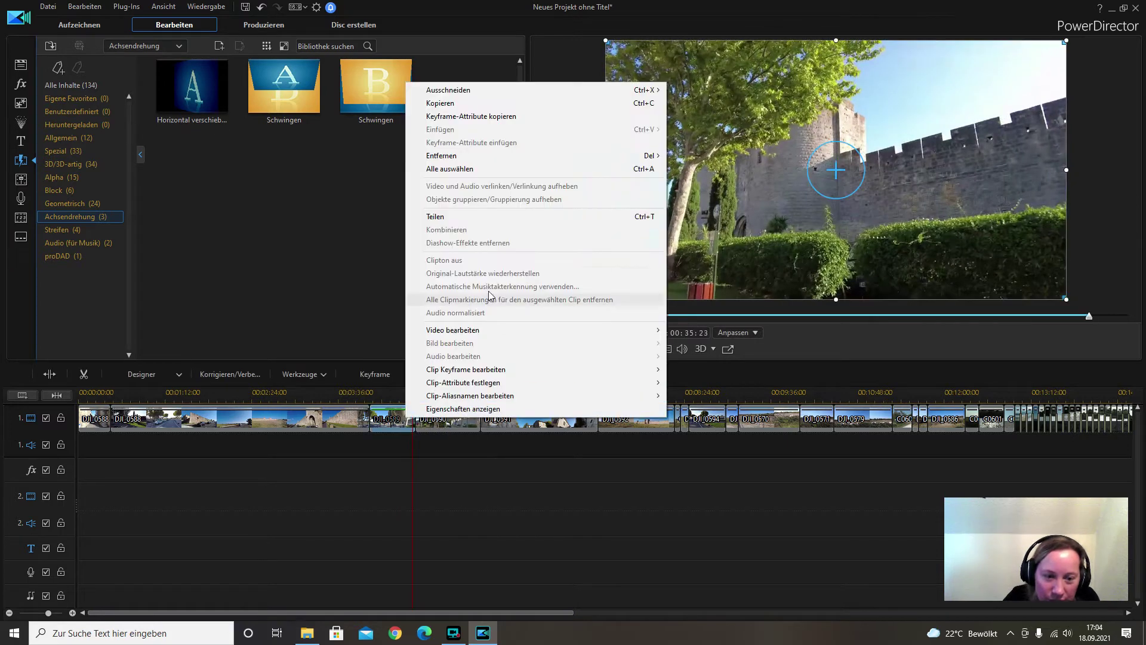
{"action": "left_click", "coordinate": [457, 213]}
{"action": "left_click", "coordinate": [431, 373]}
{"action": "left_click", "coordinate": [478, 378]}
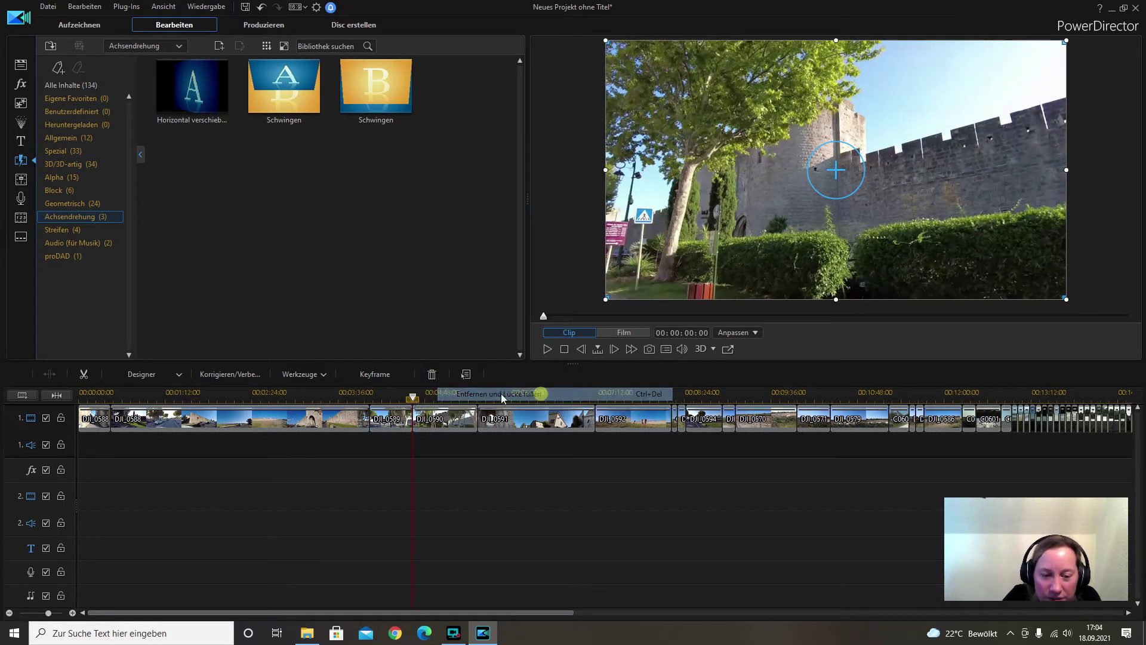
Play the cut into DJI_0590, split that clip about 4 seconds after its start and remove the opening piece, filling the gap
{"action": "left_click_drag", "start_coordinate": [412, 401], "coordinate": [410, 398]}
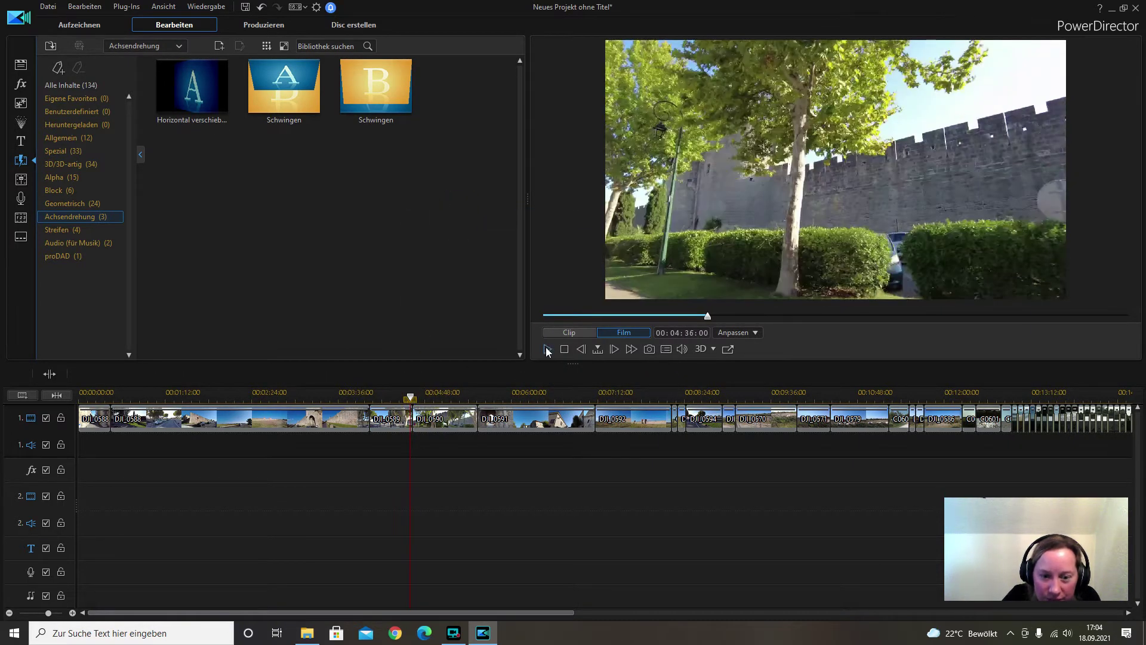
{"action": "left_click", "coordinate": [548, 349]}
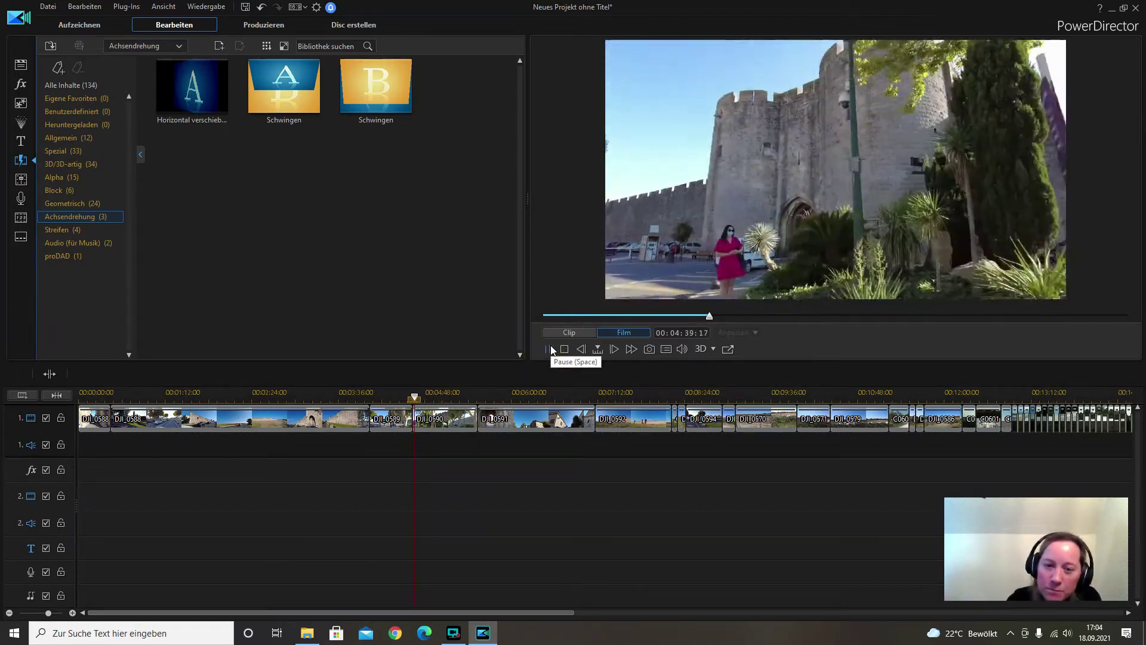
{"action": "left_click", "coordinate": [550, 349]}
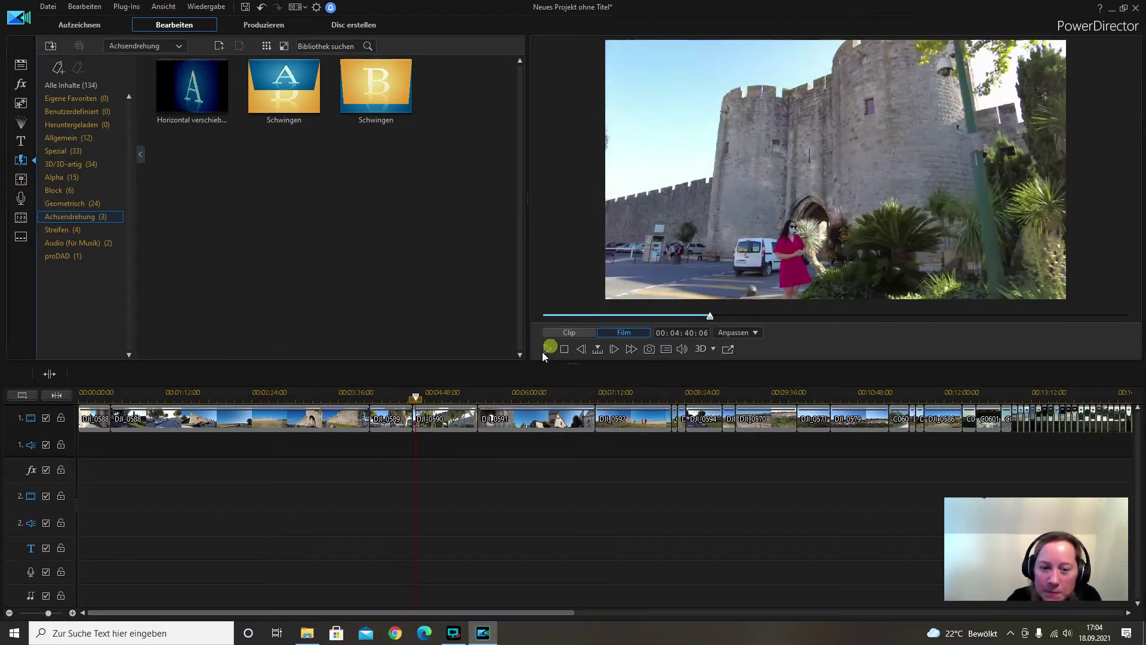
{"action": "left_click", "coordinate": [418, 399]}
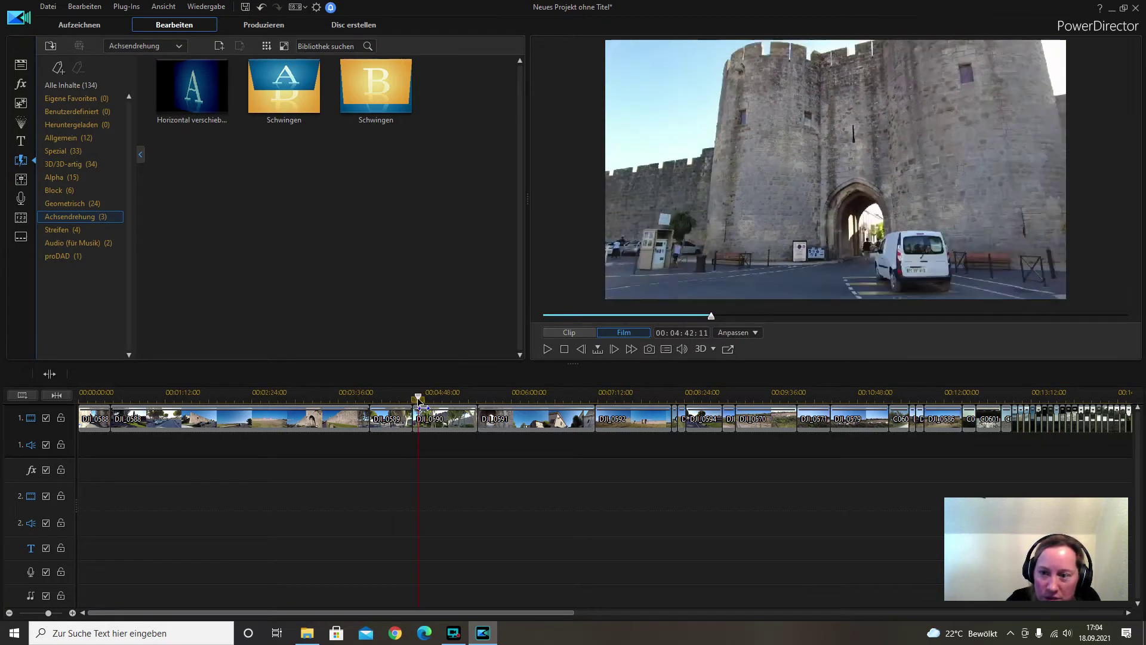
{"action": "right_click", "coordinate": [429, 421]}
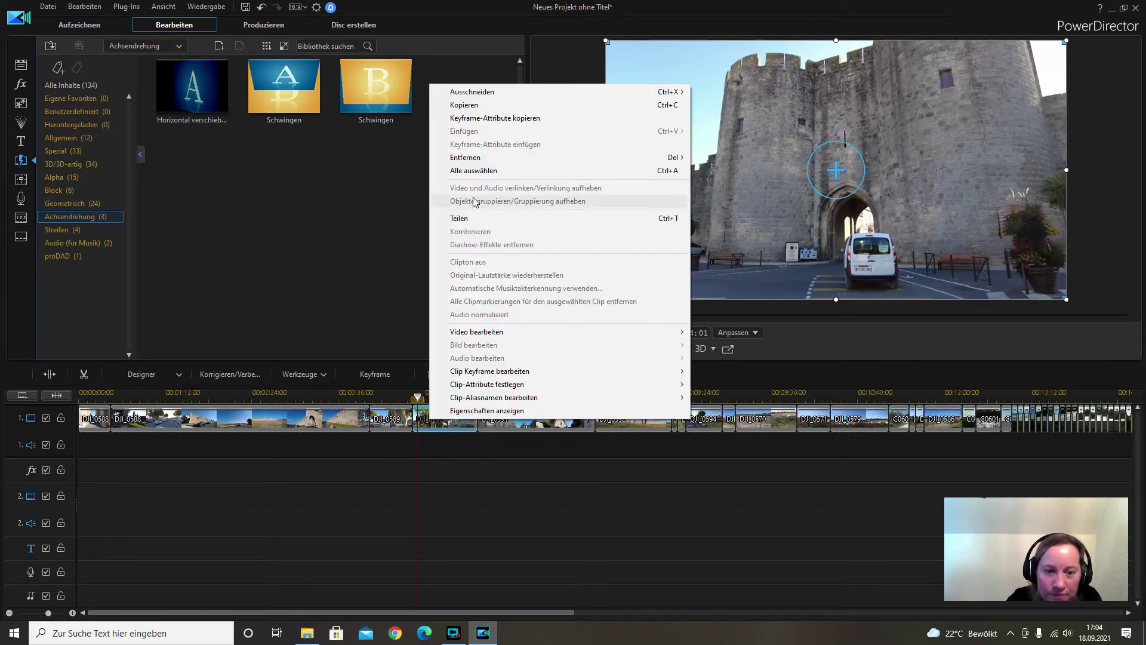
{"action": "left_click", "coordinate": [468, 216]}
{"action": "left_click", "coordinate": [415, 418]}
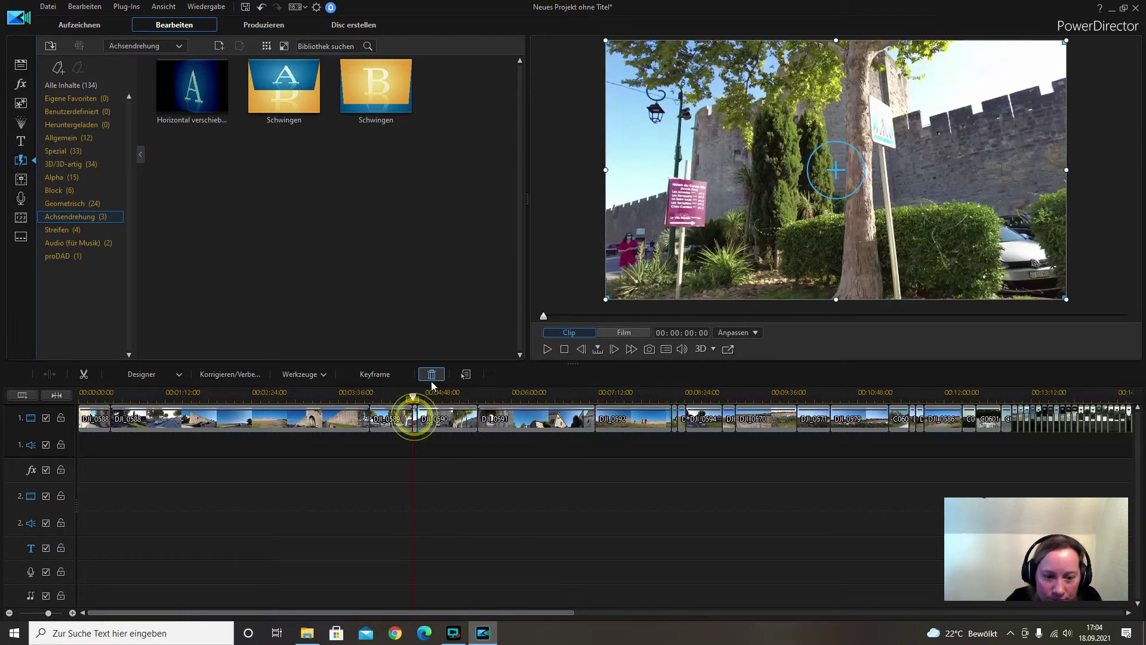
{"action": "left_click", "coordinate": [433, 374]}
{"action": "left_click", "coordinate": [478, 396]}
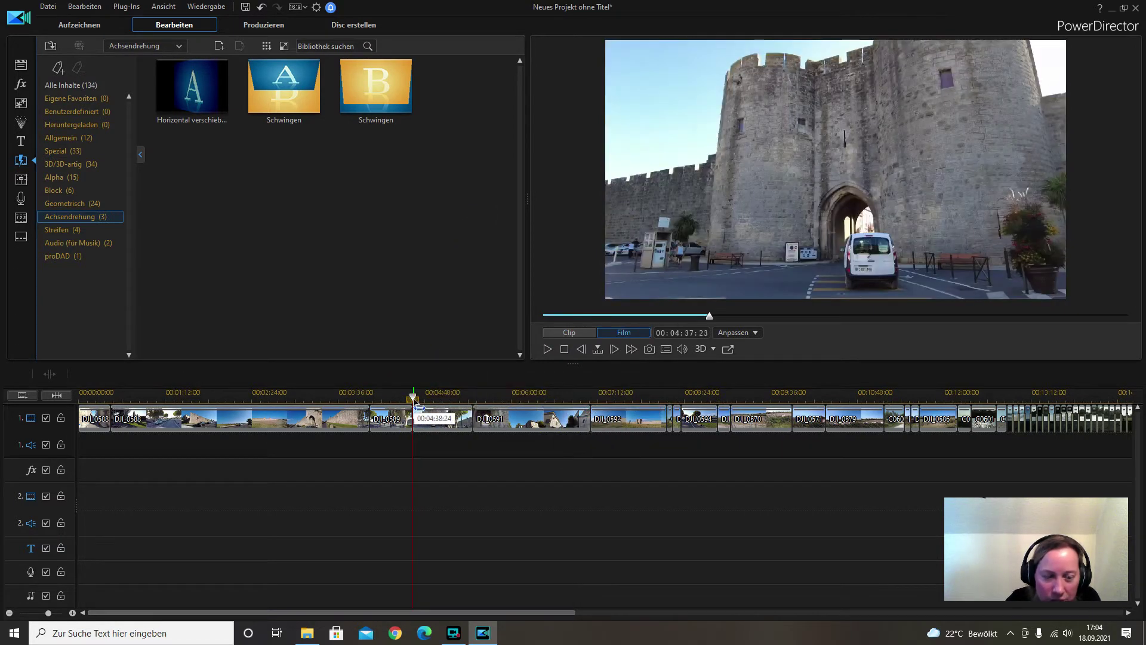
Play the film from 00:04:36:00 through the opening of DJI_0591, replaying the cut around 00:05:22 to check it
{"action": "left_click", "coordinate": [411, 396]}
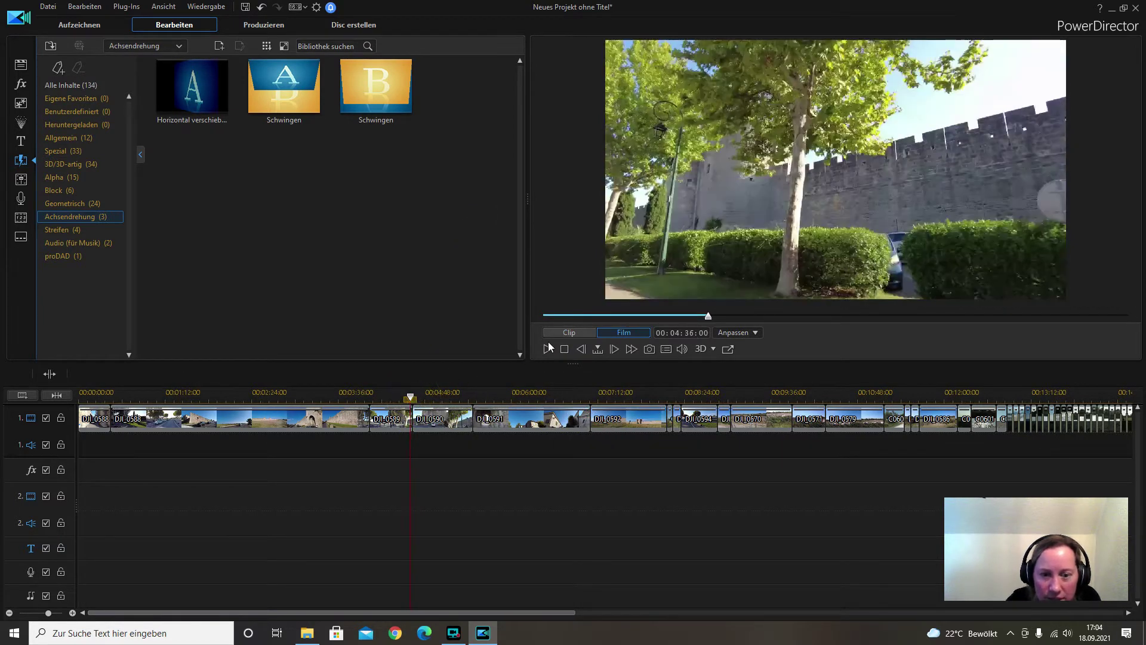
{"action": "left_click", "coordinate": [548, 349]}
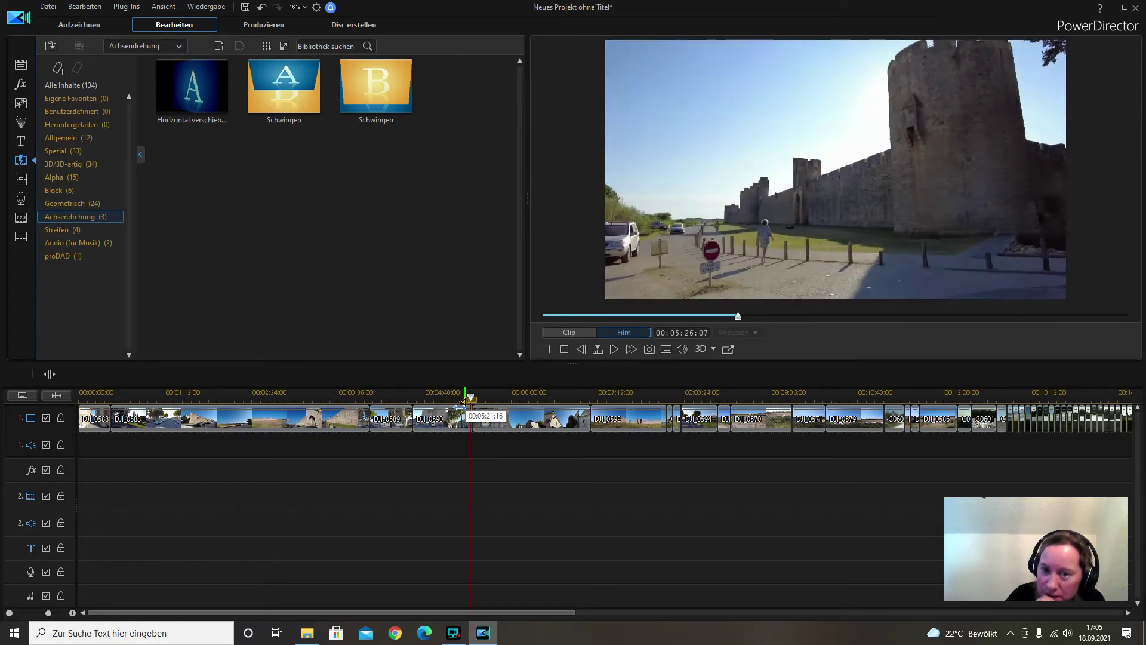
{"action": "left_click", "coordinate": [465, 401]}
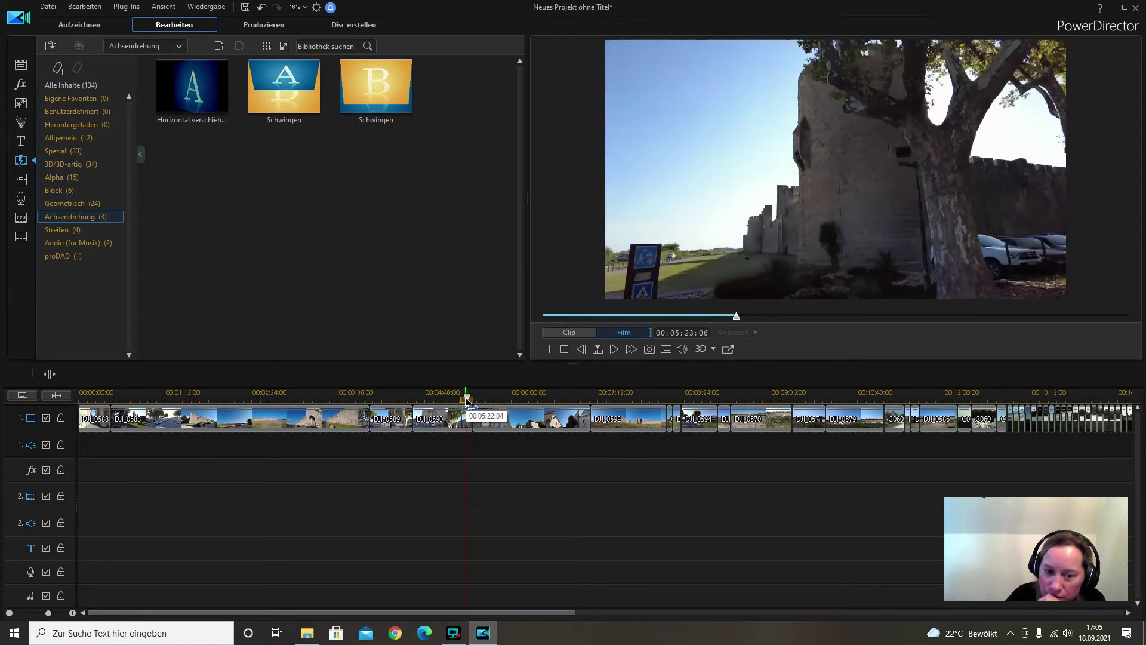
{"action": "left_click", "coordinate": [549, 349]}
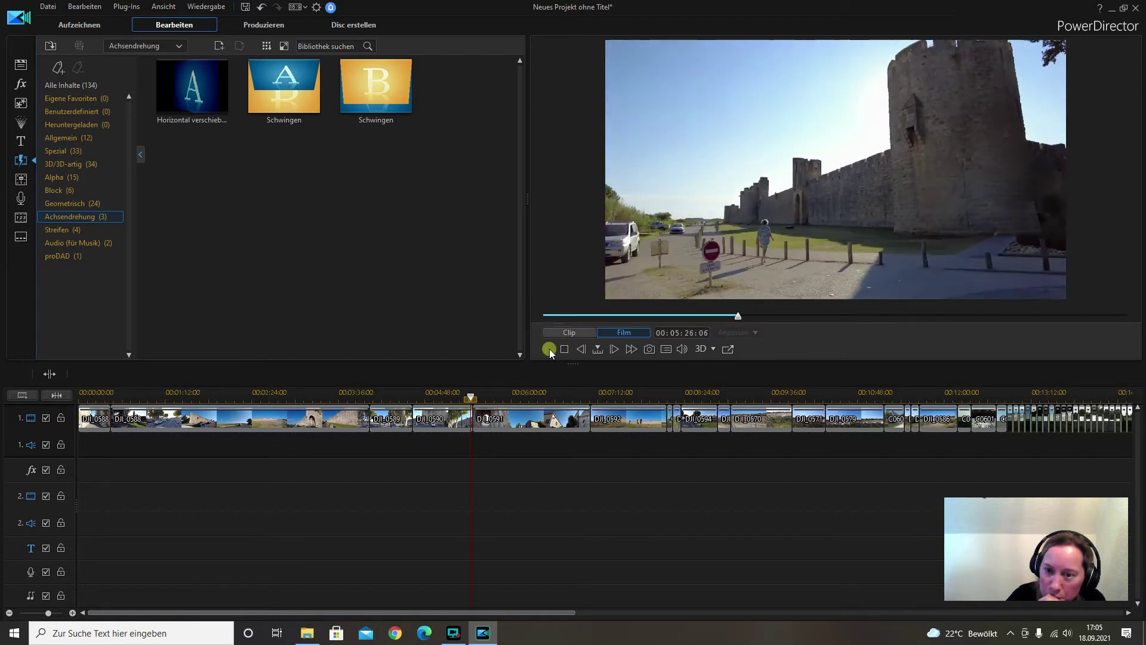
{"action": "left_click", "coordinate": [549, 349]}
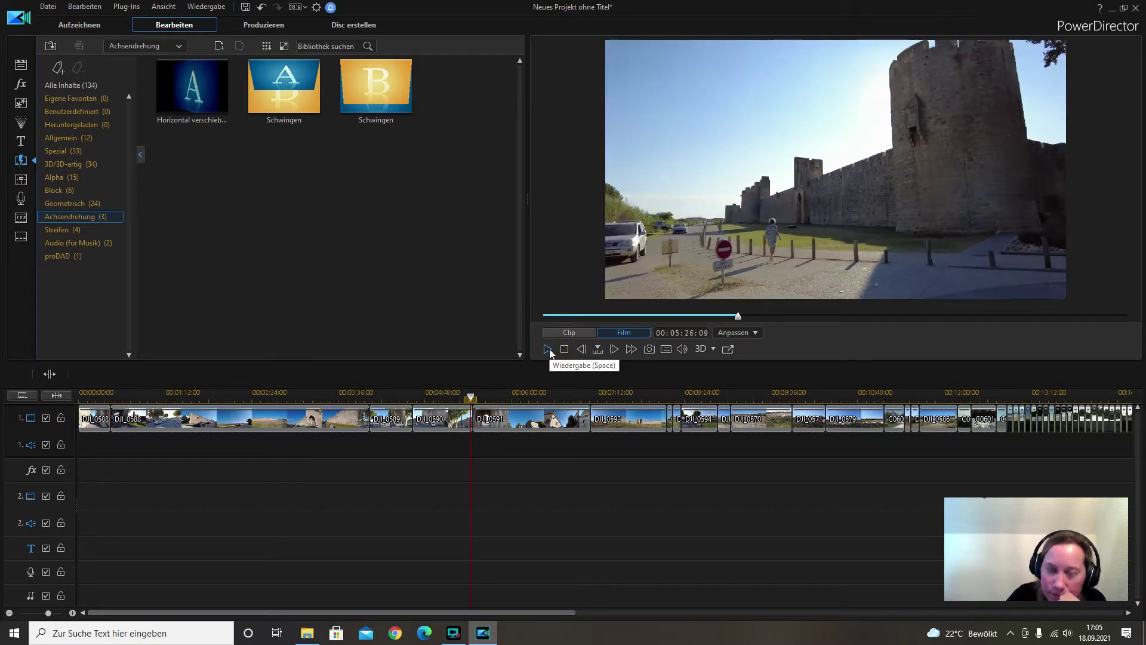
{"action": "left_click", "coordinate": [548, 350]}
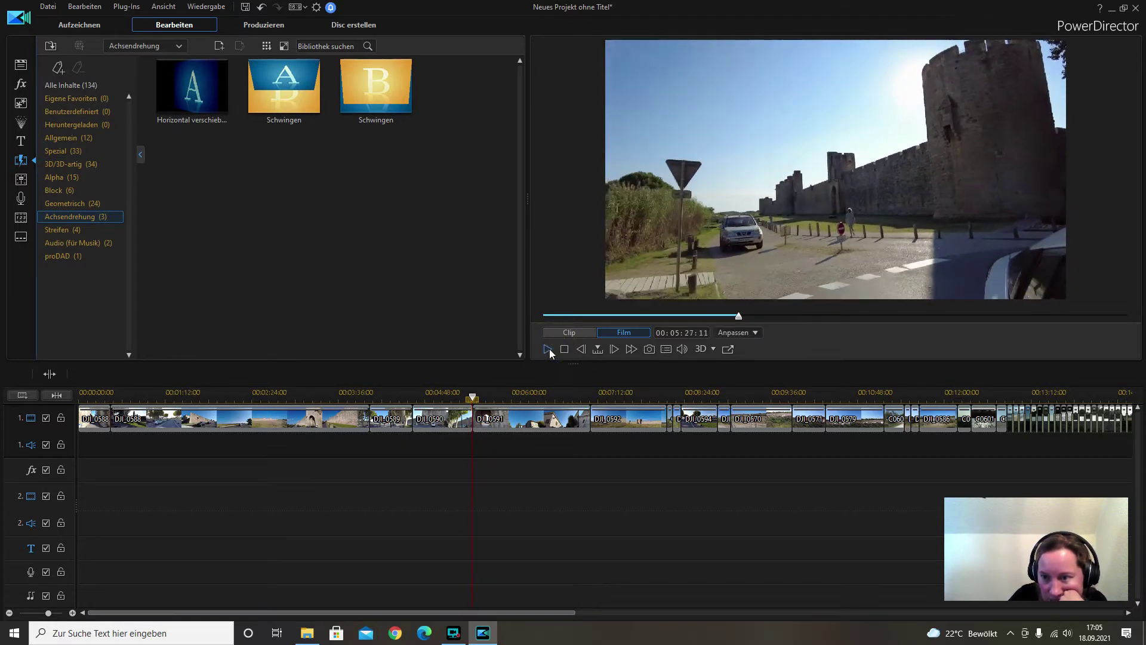
{"action": "left_click", "coordinate": [549, 350]}
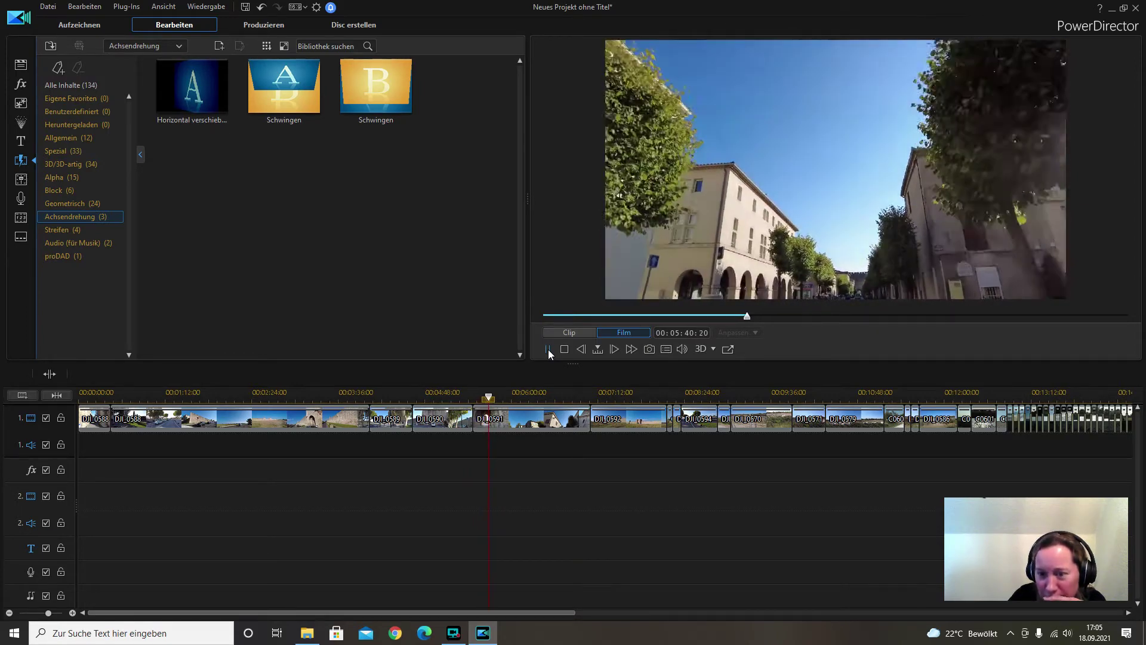
{"action": "left_click", "coordinate": [547, 350]}
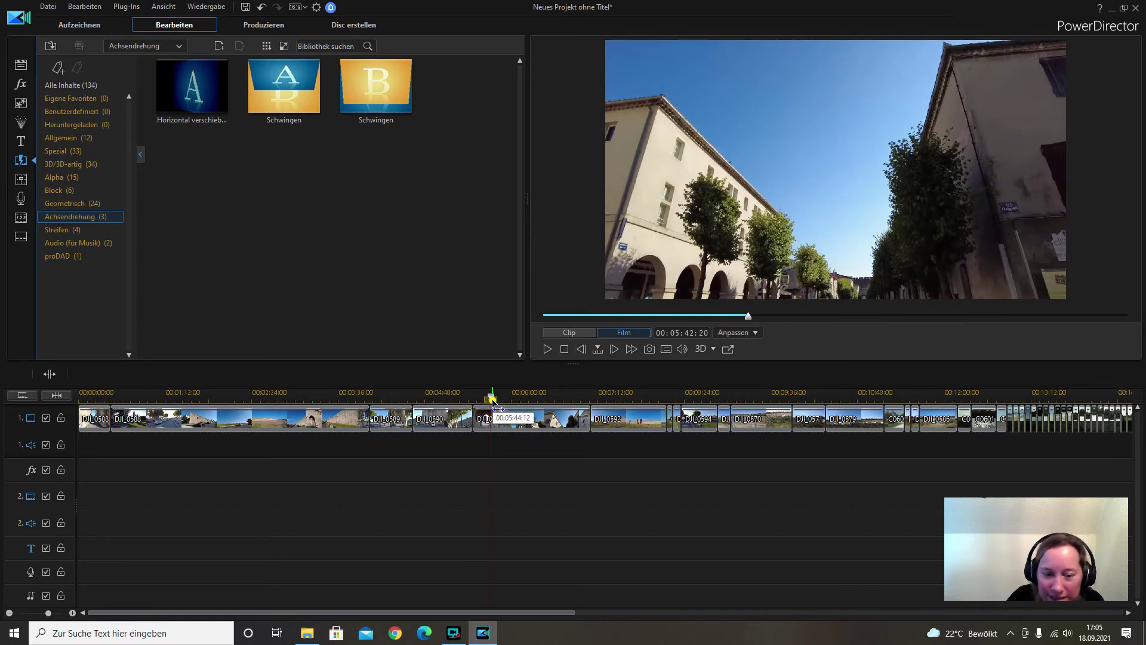
Split clip DJI_0591 at 00:06:00:09 in the tree-lined street scene
{"action": "left_click_drag", "start_coordinate": [494, 406], "coordinate": [515, 405]}
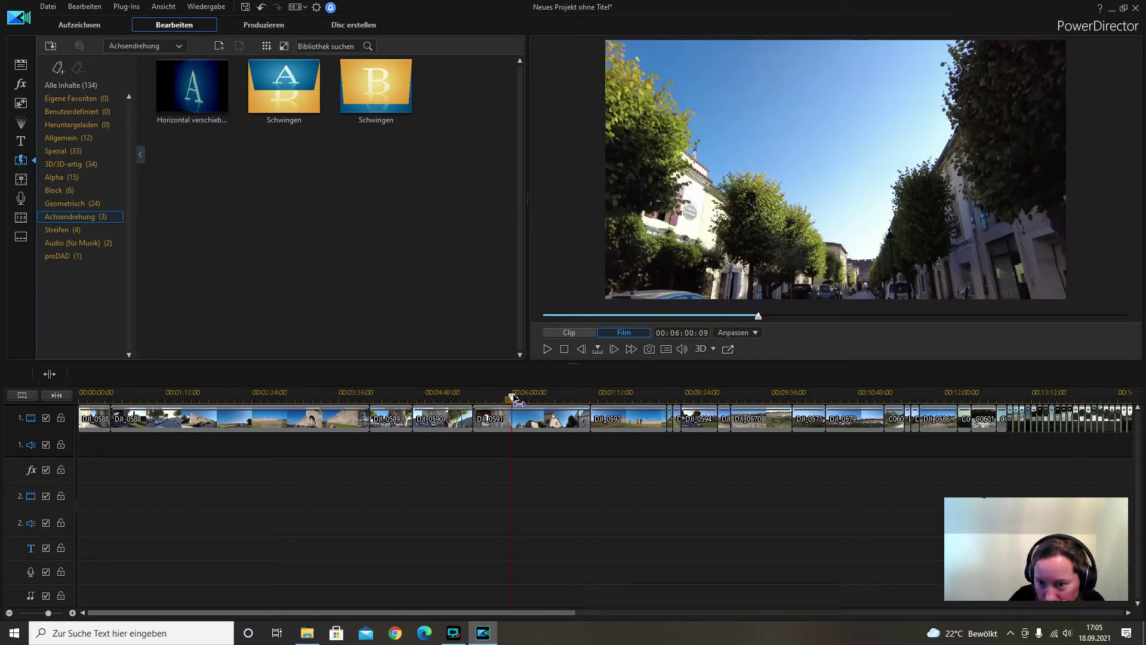
{"action": "right_click", "coordinate": [517, 416]}
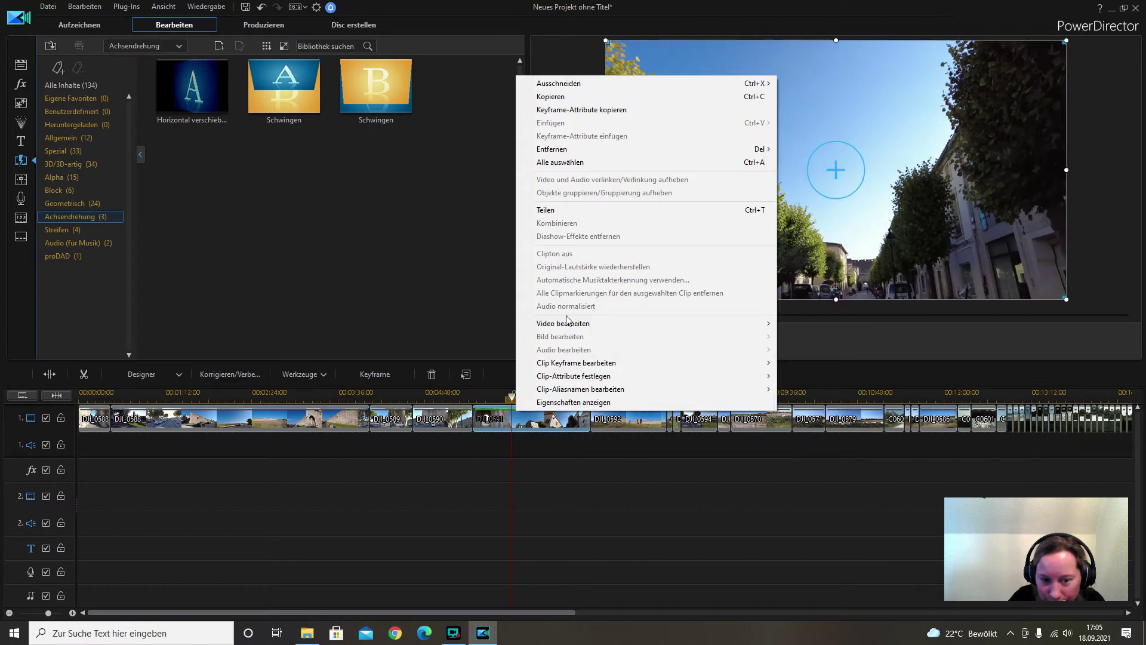
{"action": "left_click", "coordinate": [558, 210]}
Split the first part of DJI_0591 at about 00:05:38 and remove the middle street section, filling the gap and shifting all clips
{"action": "left_click", "coordinate": [490, 410]}
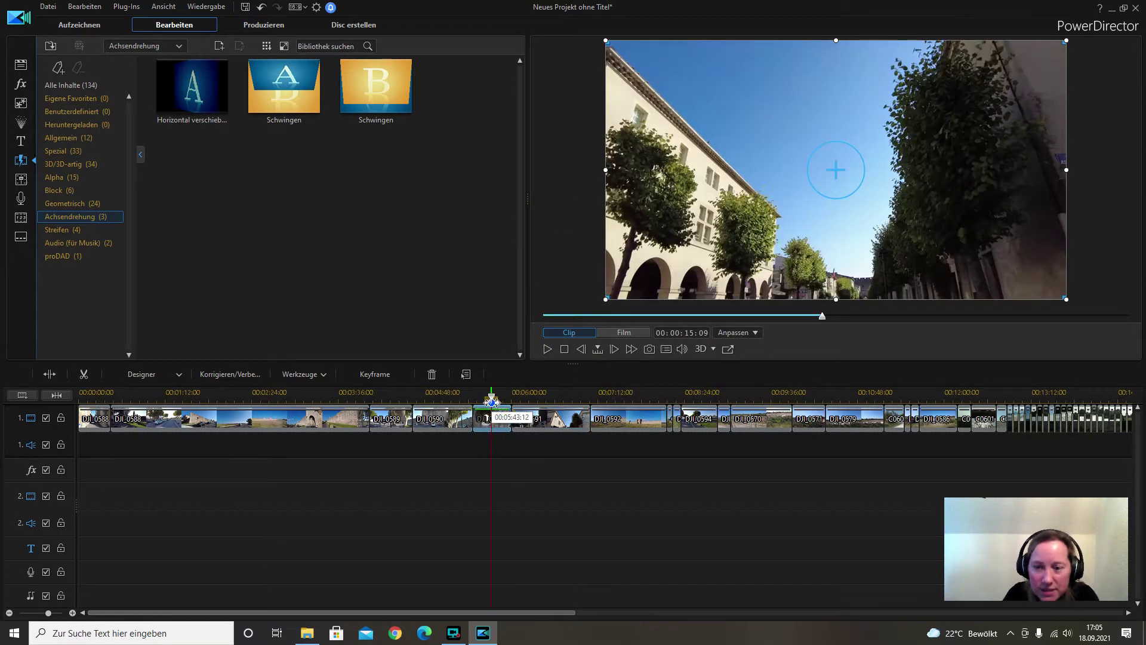
{"action": "left_click", "coordinate": [488, 398]}
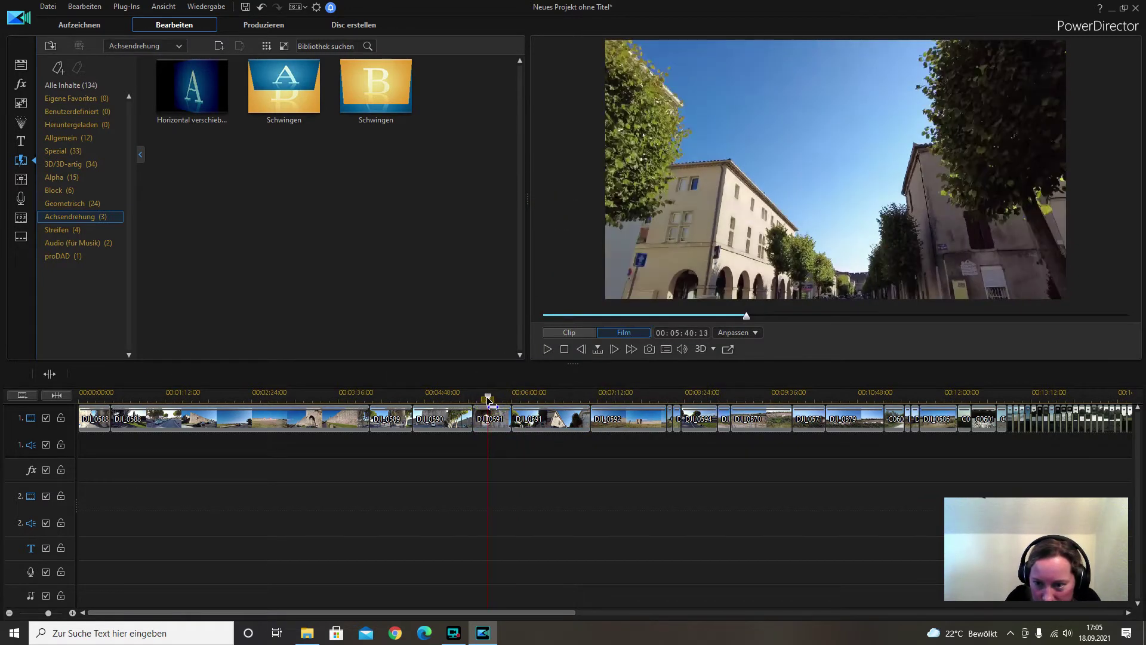
{"action": "left_click_drag", "start_coordinate": [491, 405], "coordinate": [487, 405]}
{"action": "left_click", "coordinate": [488, 417]}
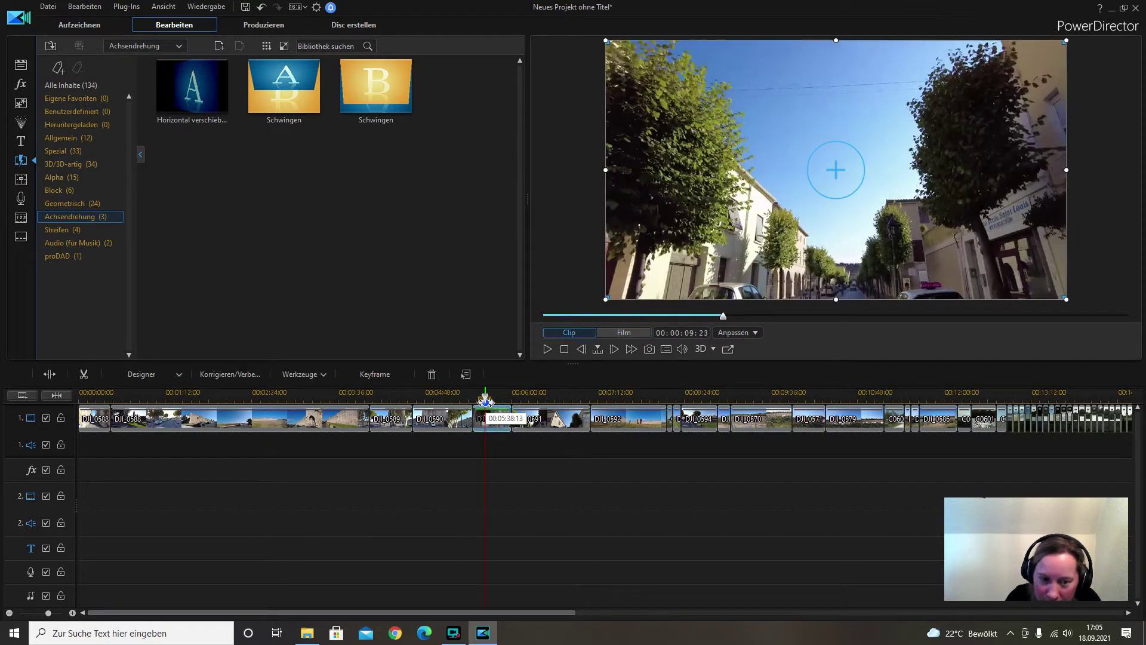
{"action": "right_click", "coordinate": [491, 419]}
{"action": "left_click", "coordinate": [541, 214]}
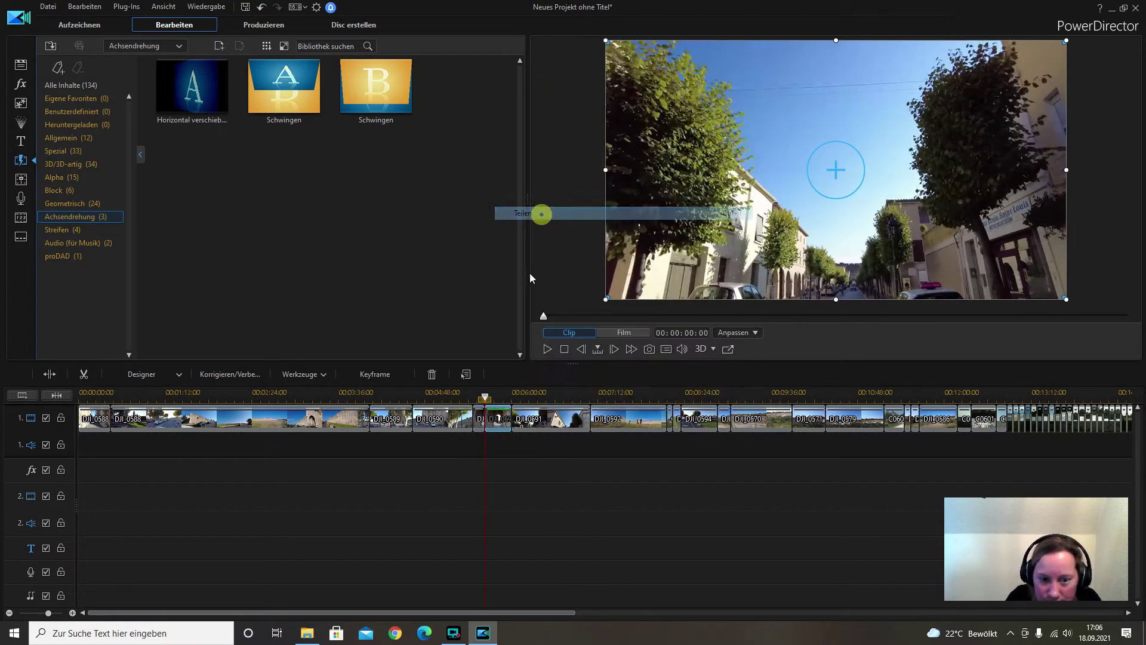
{"action": "left_click", "coordinate": [432, 376]}
{"action": "left_click", "coordinate": [538, 401]}
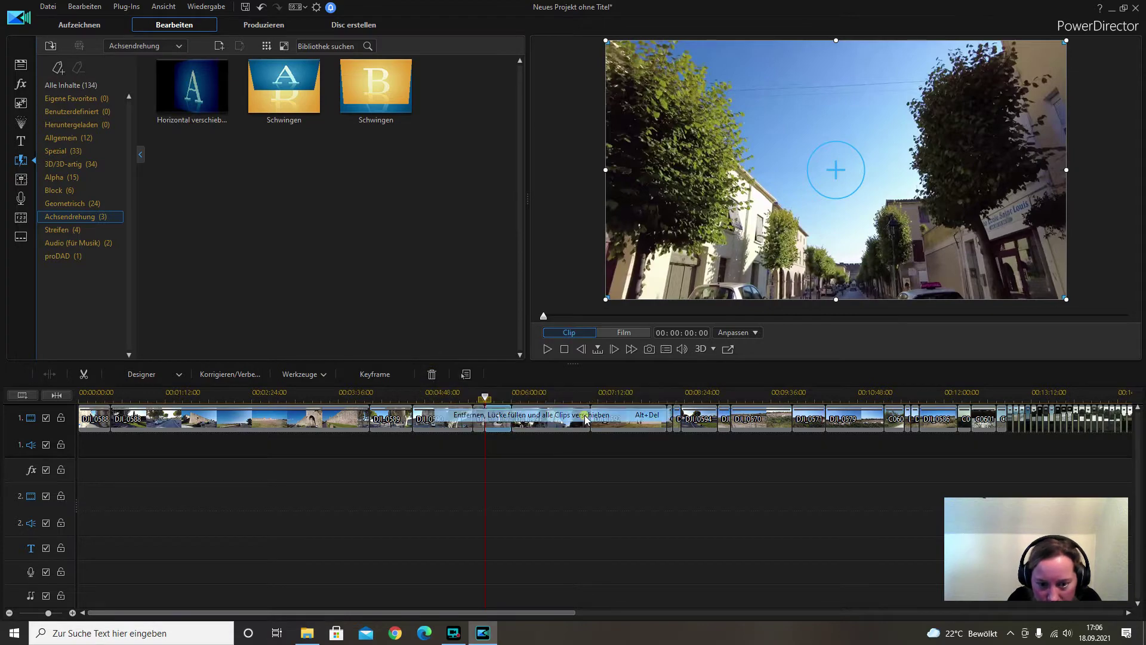
Play the film from 00:05:36:14 and split the street clip DJI_0591 at about 00:05:44
{"action": "left_click", "coordinate": [484, 396]}
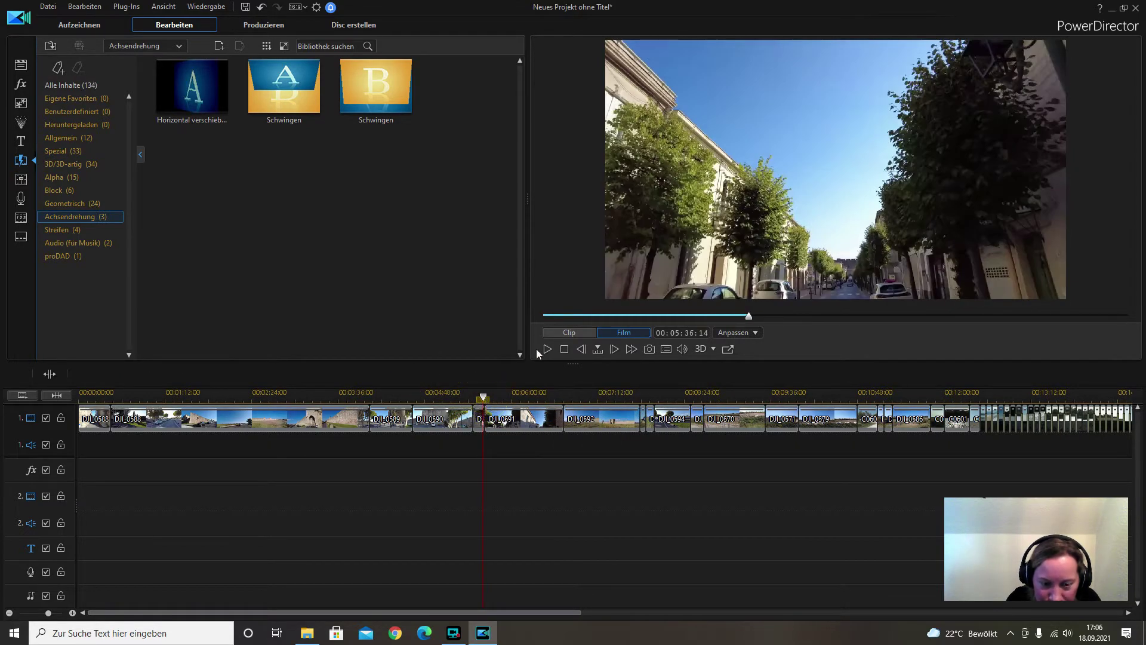
{"action": "left_click", "coordinate": [546, 349]}
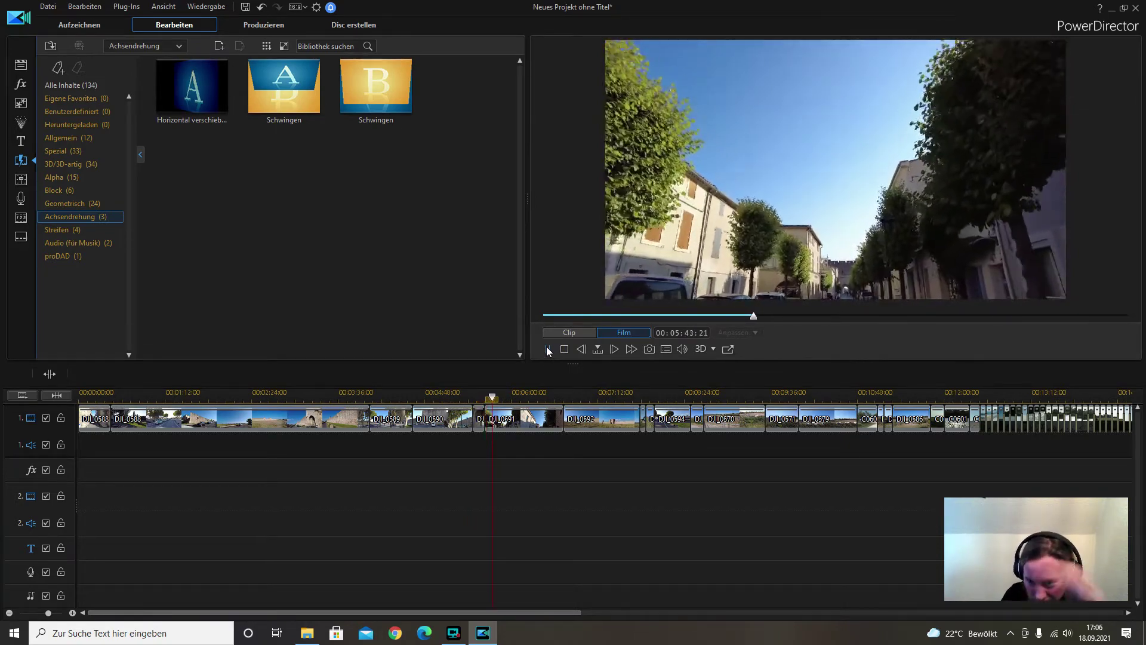
{"action": "right_click", "coordinate": [506, 423]}
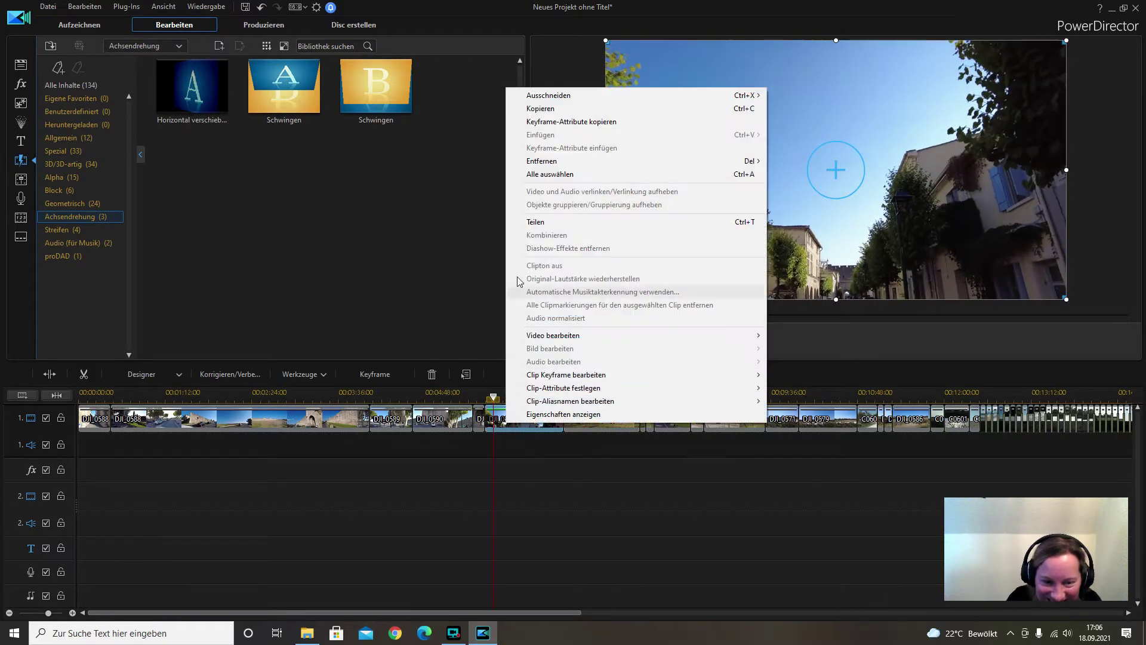
{"action": "left_click", "coordinate": [532, 220]}
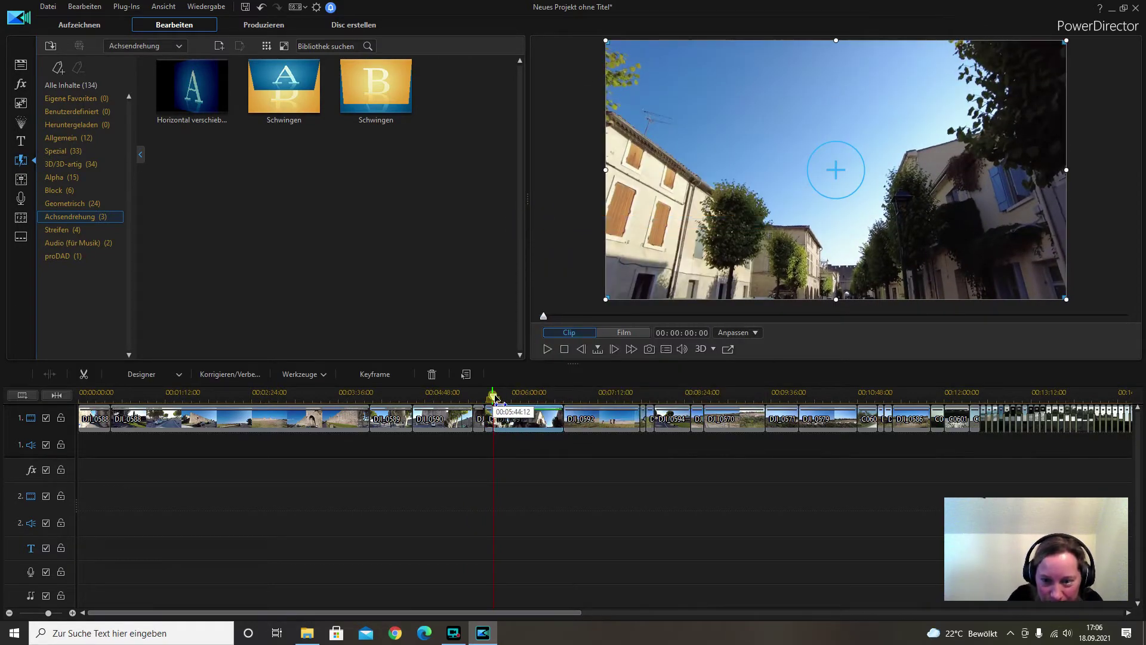
Split DJI_0591 again at 00:06:27:04 and remove the section between the two cuts, filling the gap and shifting all clips
{"action": "left_click_drag", "start_coordinate": [495, 397], "coordinate": [544, 394]}
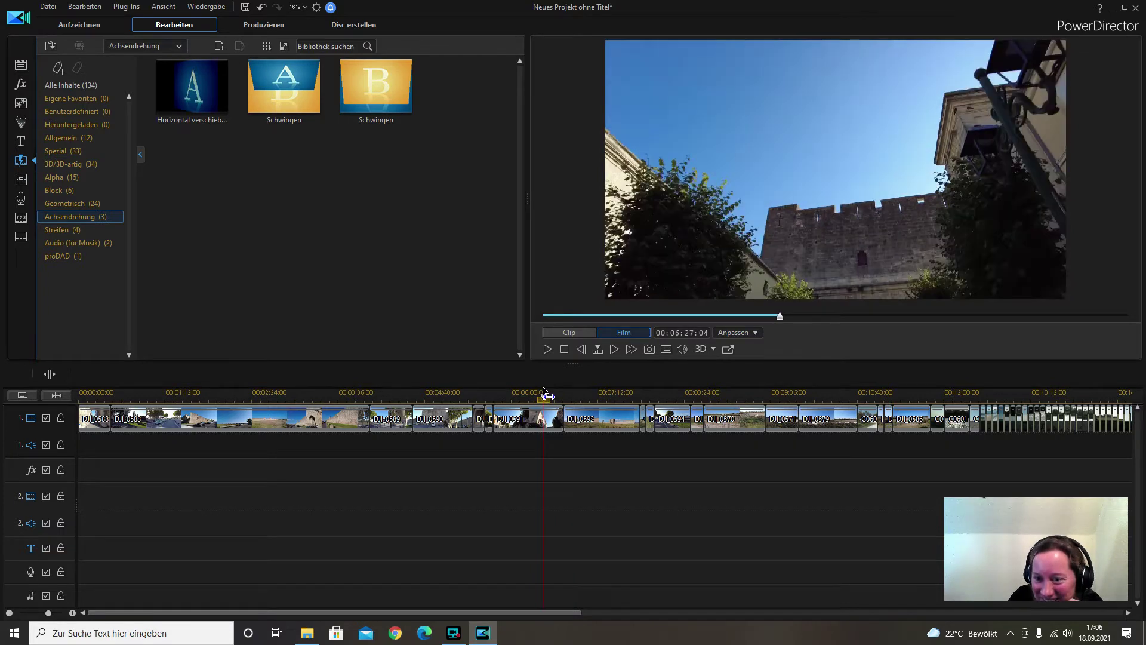
{"action": "left_click", "coordinate": [548, 420]}
{"action": "right_click", "coordinate": [550, 420]}
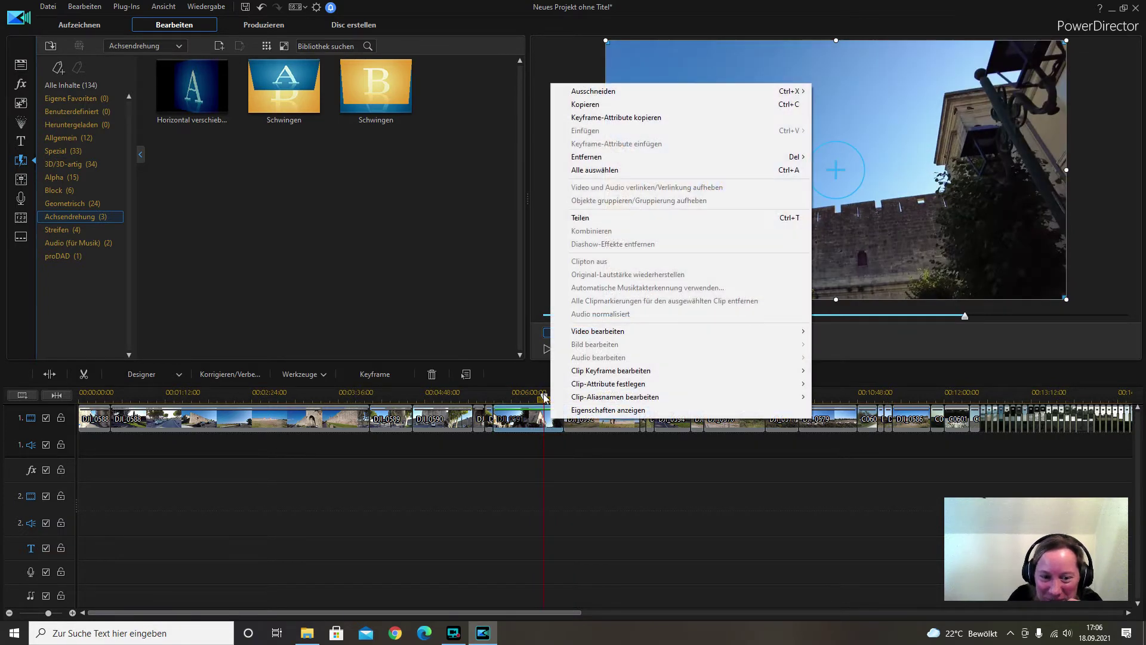
{"action": "left_click", "coordinate": [582, 217]}
{"action": "left_click", "coordinate": [514, 422]}
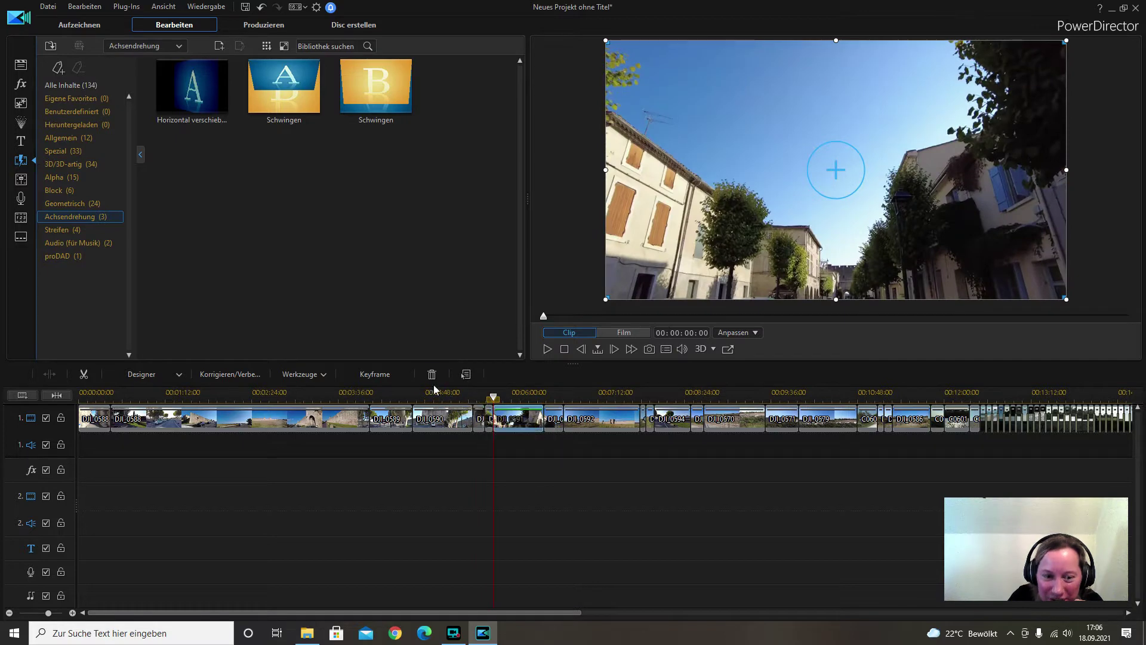
{"action": "left_click", "coordinate": [432, 374]}
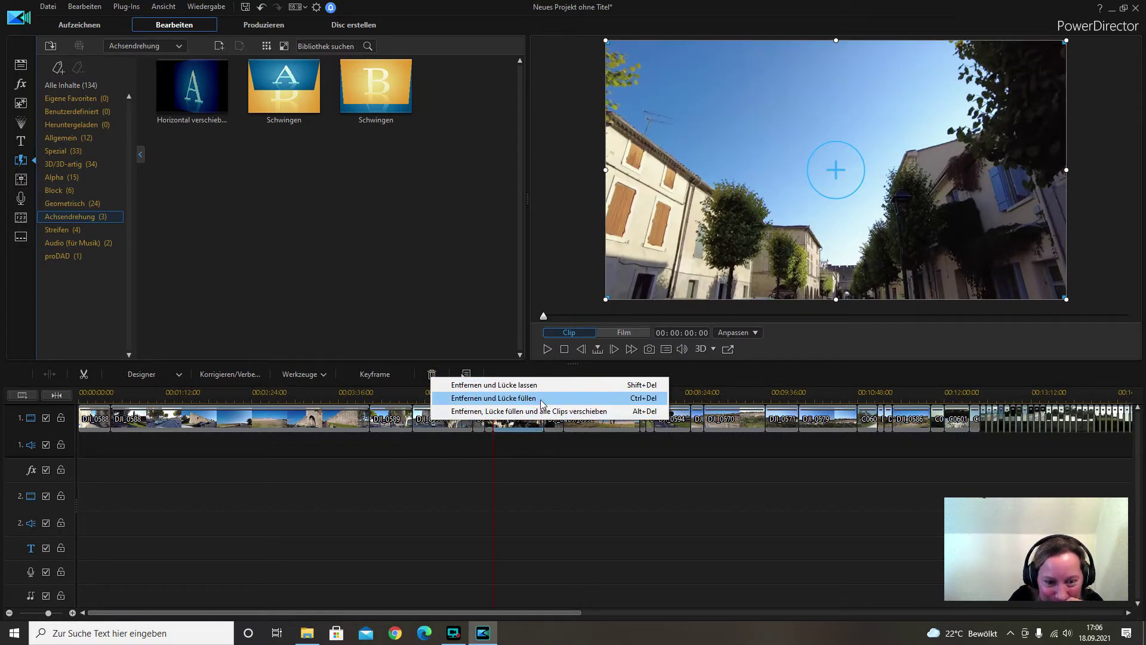
{"action": "left_click", "coordinate": [540, 411]}
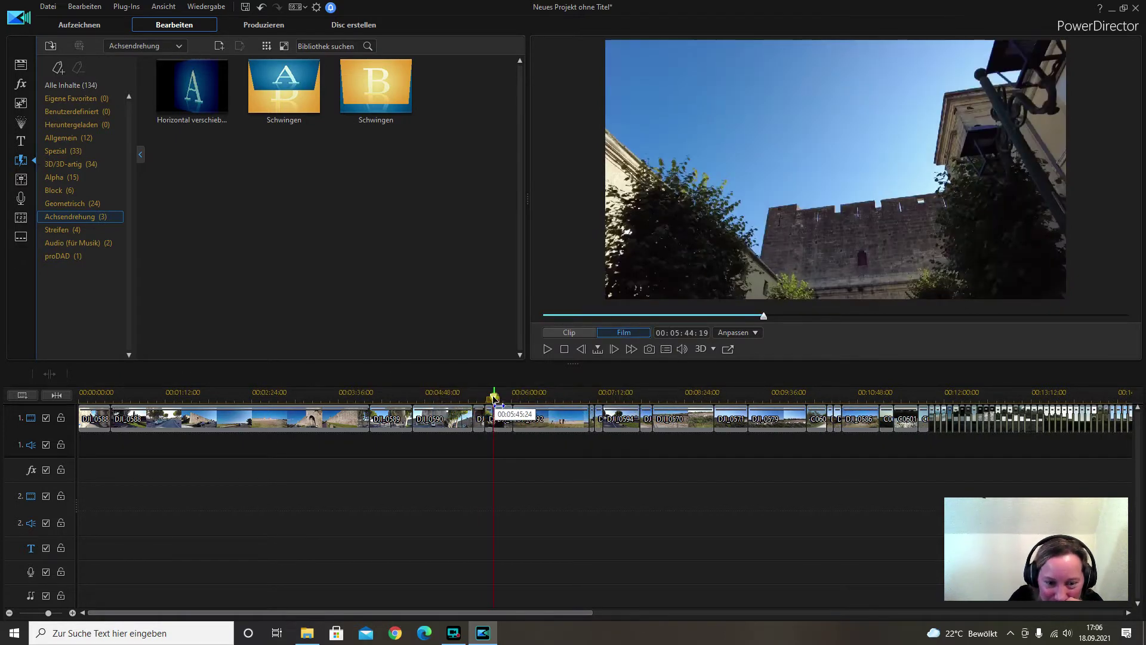
Play the film from the new cut at about 00:05:44 to the horse pasture scene at about 00:08:06
{"action": "left_click", "coordinate": [491, 399]}
{"action": "left_click", "coordinate": [545, 350]}
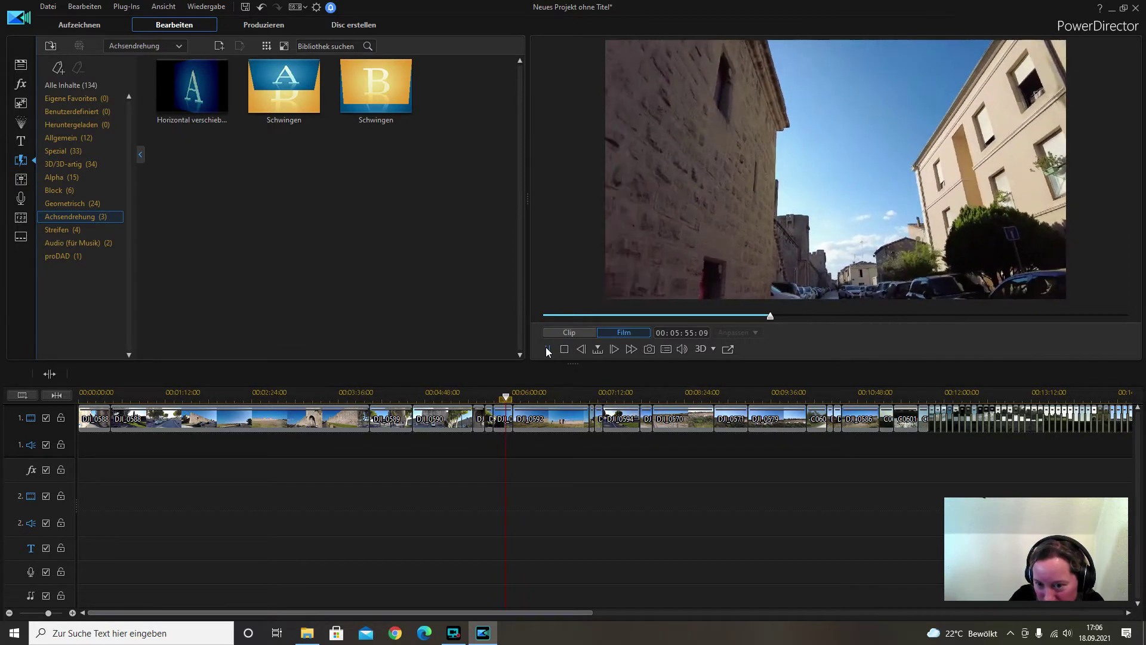
{"action": "left_click", "coordinate": [546, 349]}
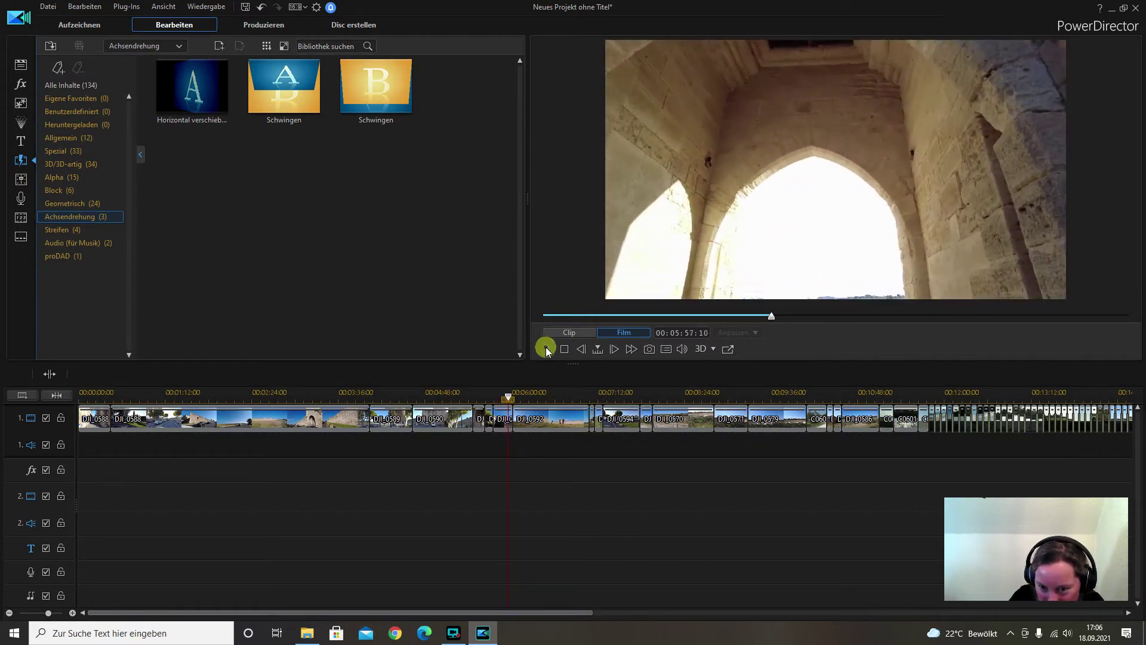
{"action": "left_click", "coordinate": [547, 349]}
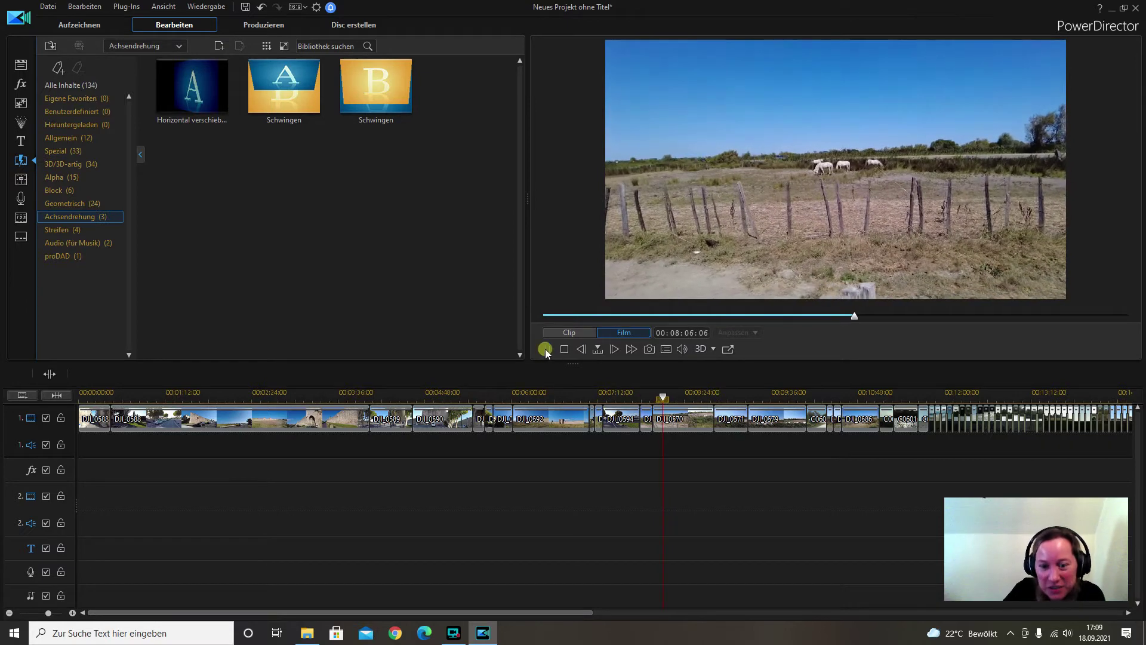
{"action": "left_click", "coordinate": [547, 349]}
Split the horse pasture clip at about 00:08:06 and at 00:08:17:22, and remove the section between the cuts, filling the gap
{"action": "left_click", "coordinate": [675, 419]}
{"action": "right_click", "coordinate": [675, 419]}
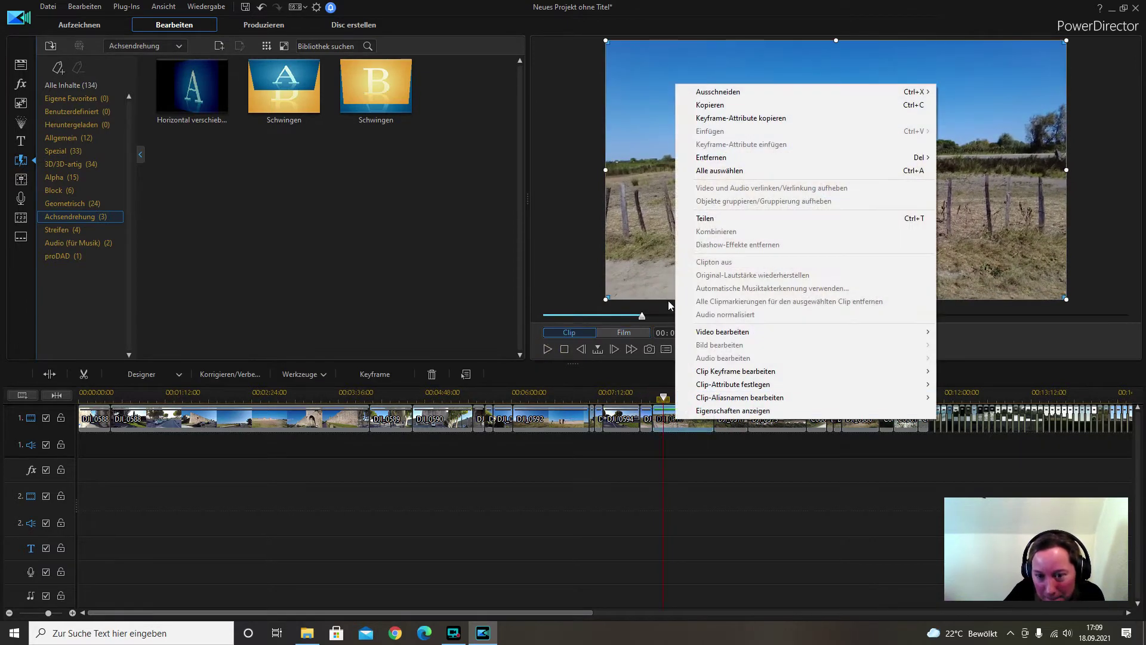
{"action": "left_click", "coordinate": [705, 218]}
{"action": "left_click_drag", "start_coordinate": [664, 400], "coordinate": [681, 398]}
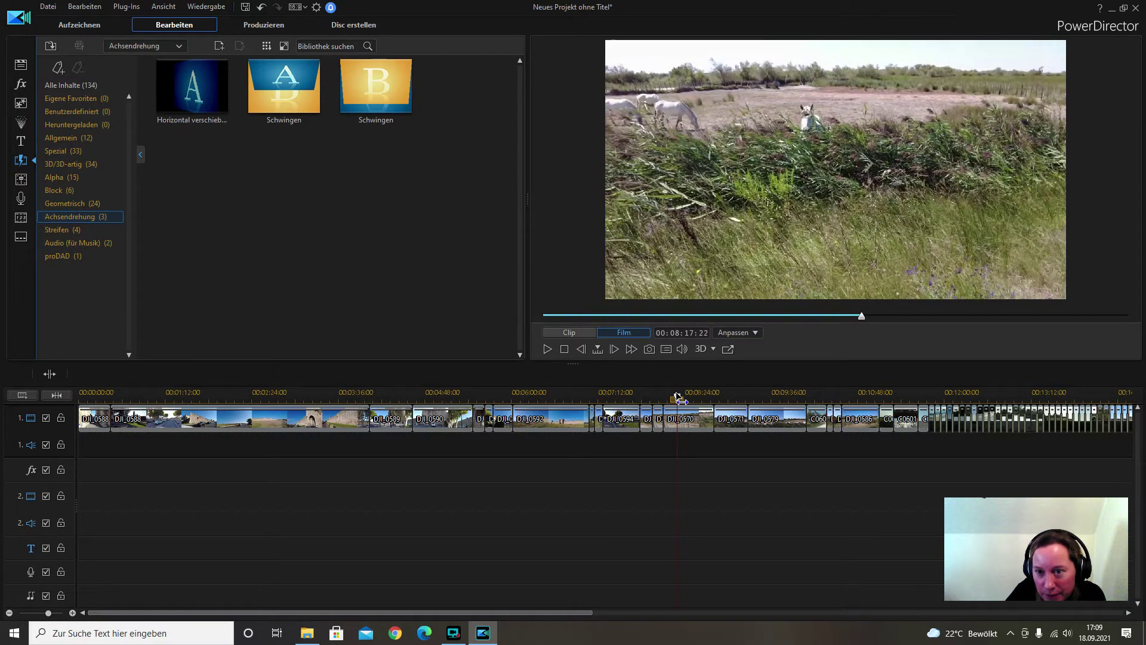
{"action": "left_click", "coordinate": [832, 174]}
{"action": "right_click", "coordinate": [686, 418]}
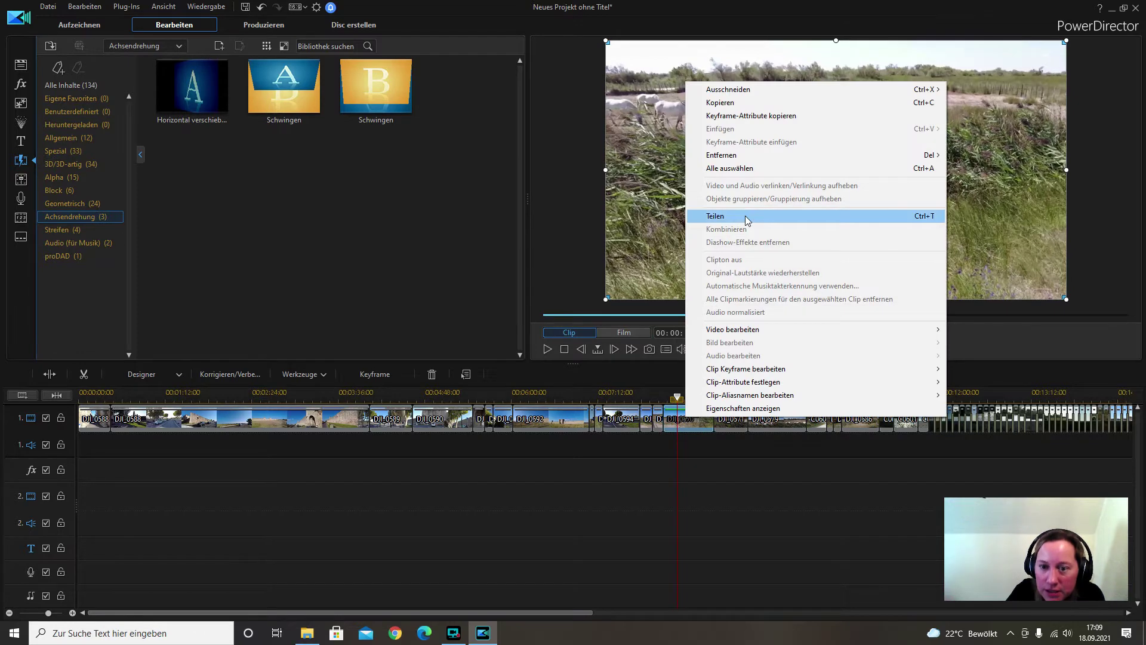
{"action": "left_click", "coordinate": [715, 216]}
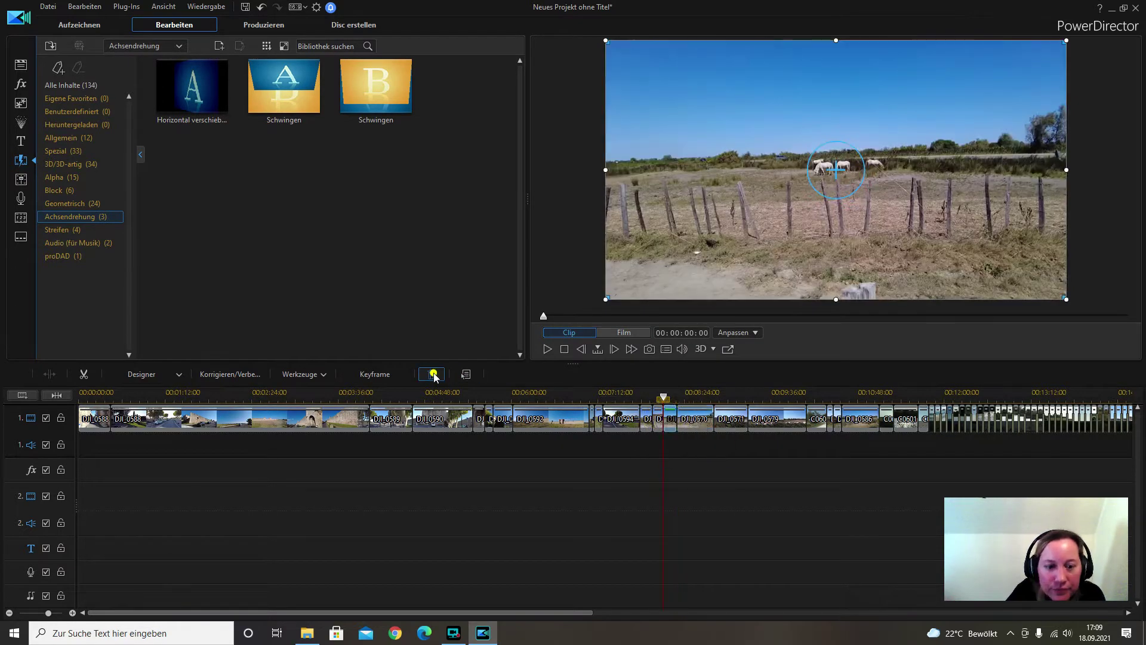
{"action": "left_click", "coordinate": [466, 374]}
{"action": "left_click", "coordinate": [471, 387]}
Split the preceding horse pasture piece at 00:08:03:00 and remove its short end section, filling the gap and shifting all clips
{"action": "left_click_drag", "start_coordinate": [664, 401], "coordinate": [659, 406]}
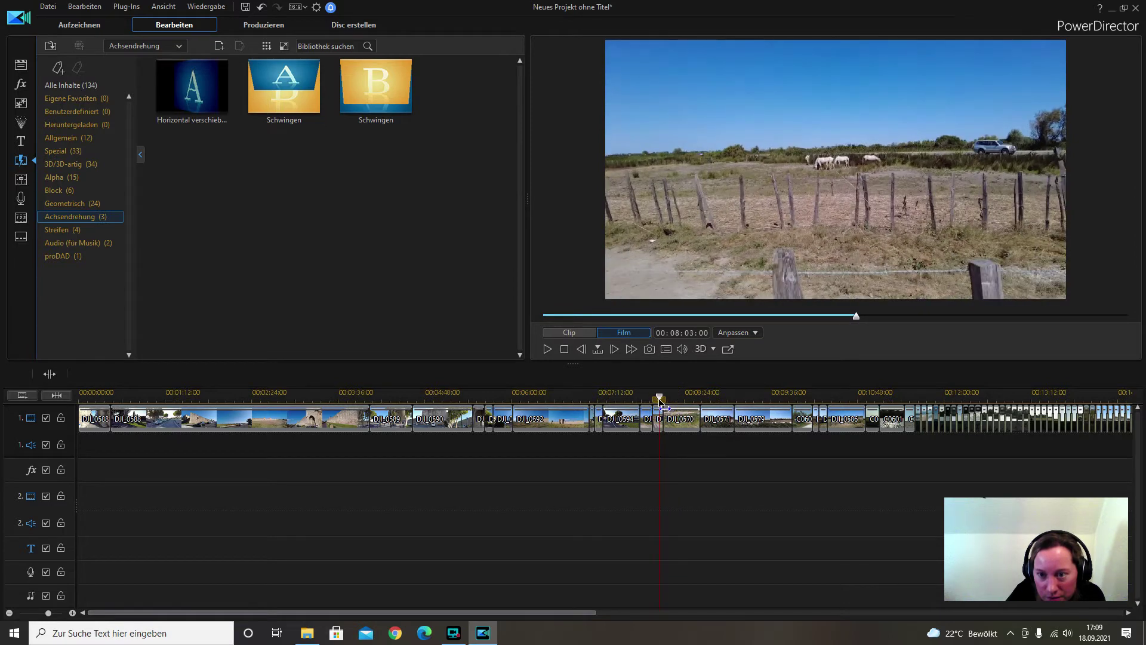
{"action": "right_click", "coordinate": [659, 418]}
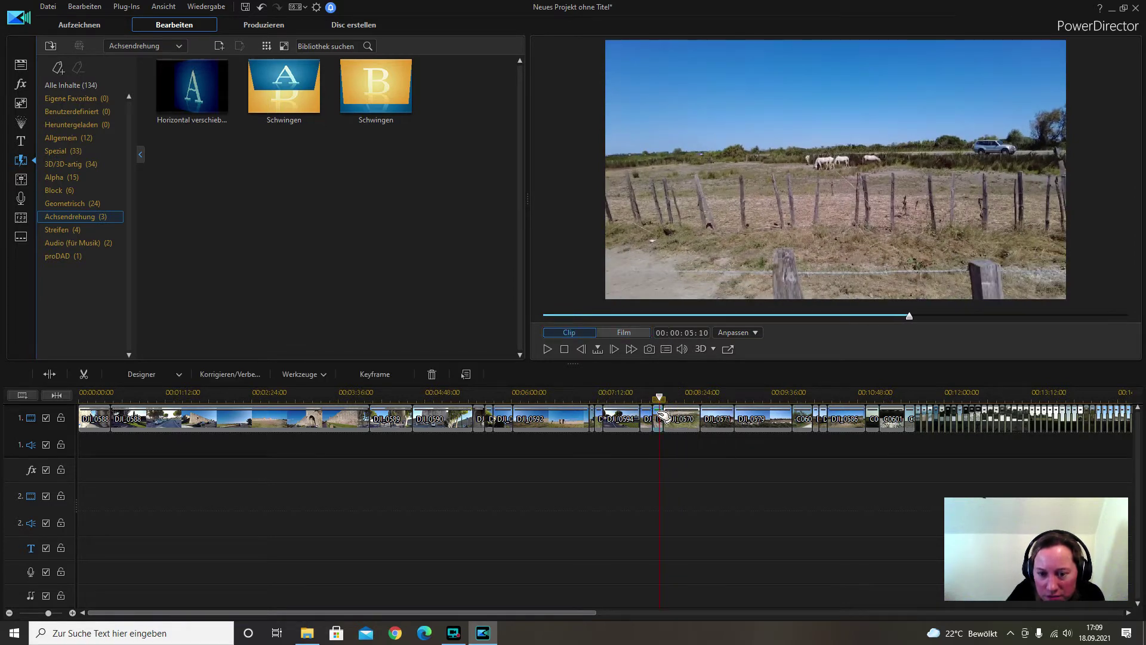
{"action": "left_click", "coordinate": [692, 213]}
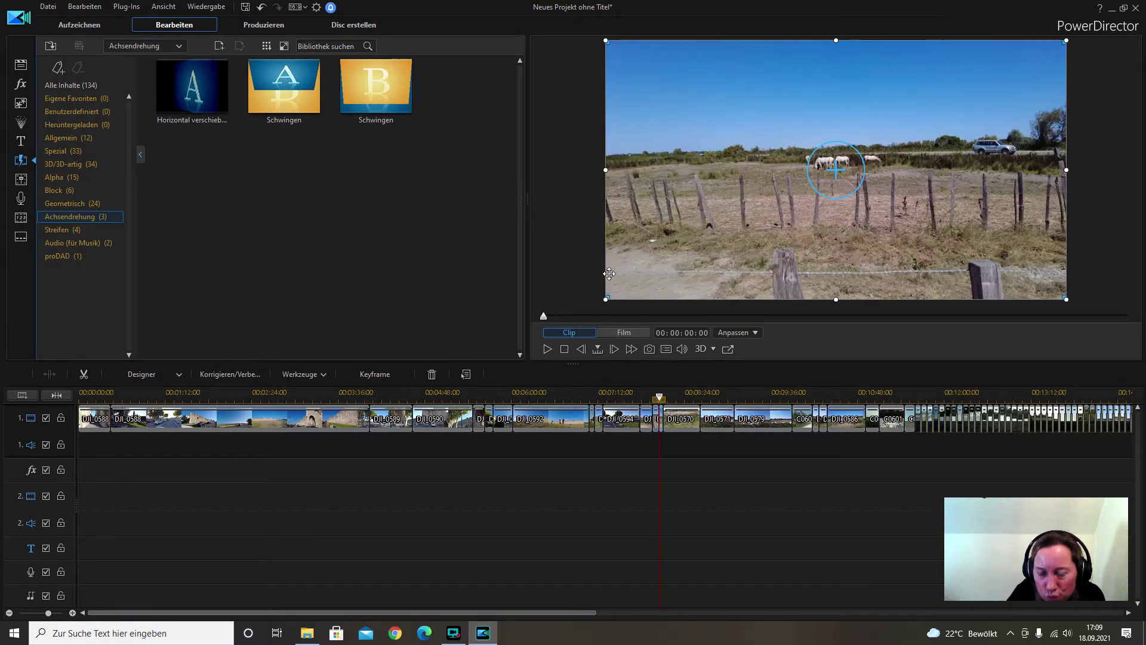
{"action": "left_click", "coordinate": [438, 380]}
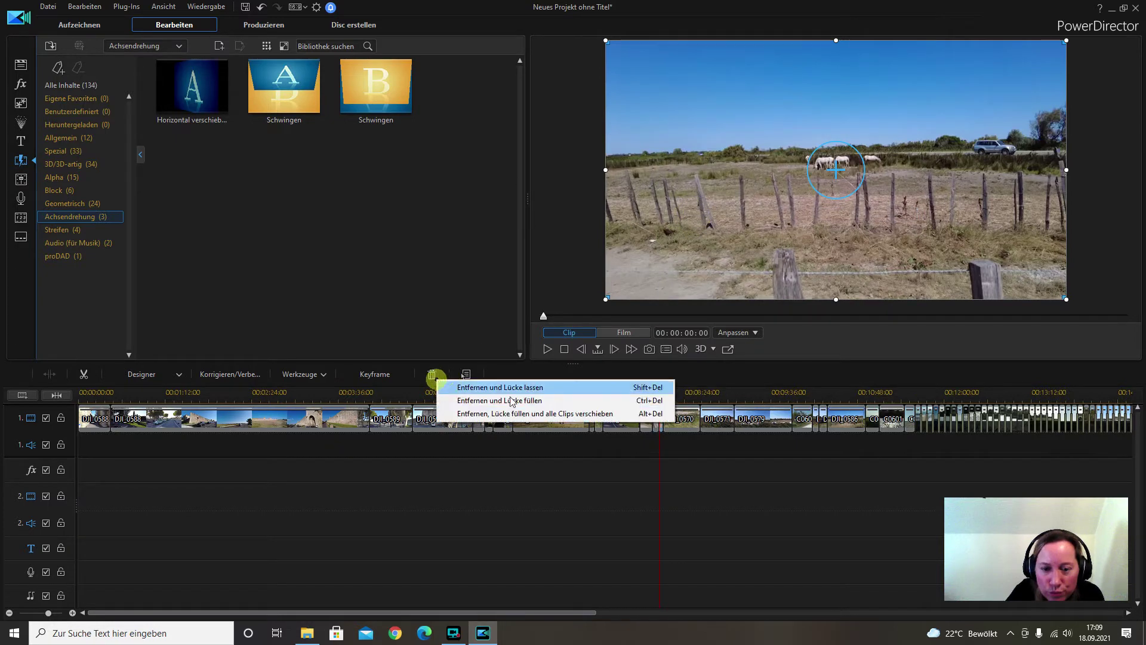
{"action": "left_click", "coordinate": [552, 411]}
Play the film from 00:07:56:13 over the shortened pasture scene up to the roadside horse scene at 00:09:18:19
{"action": "left_click_drag", "start_coordinate": [659, 398], "coordinate": [653, 403]}
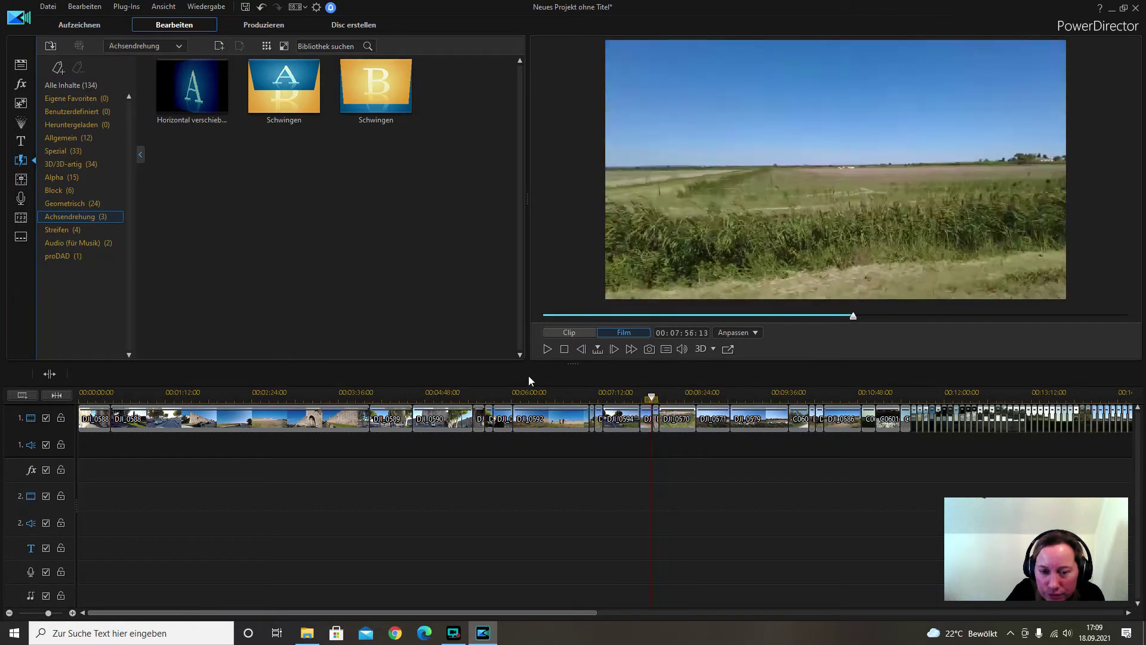
{"action": "left_click", "coordinate": [547, 349]}
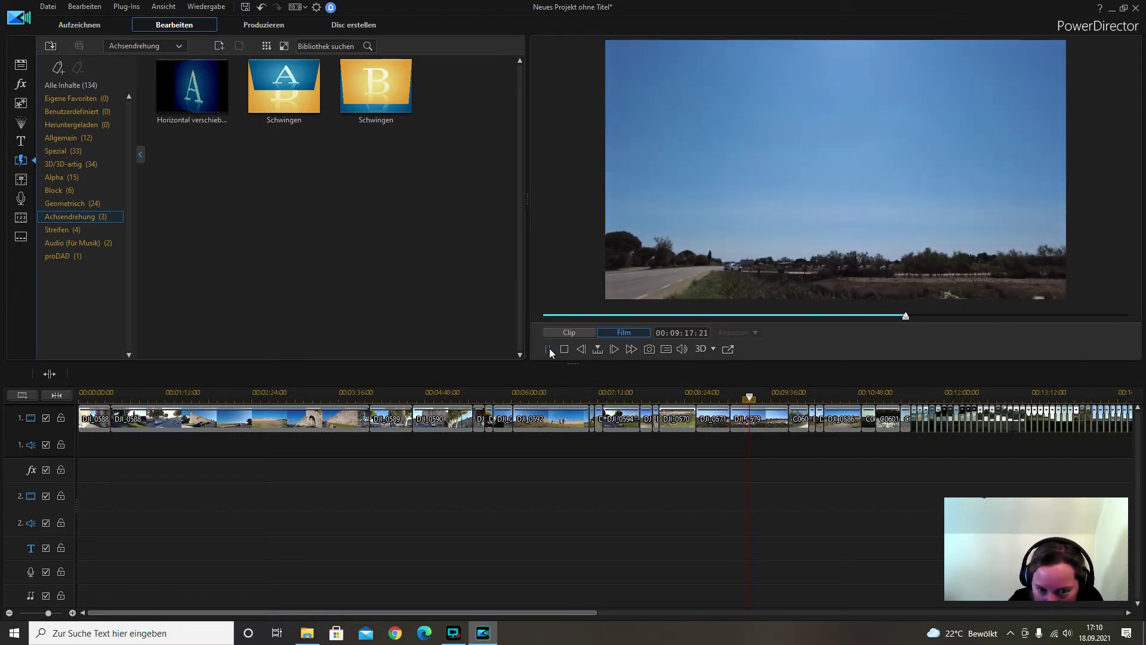
{"action": "left_click", "coordinate": [548, 349]}
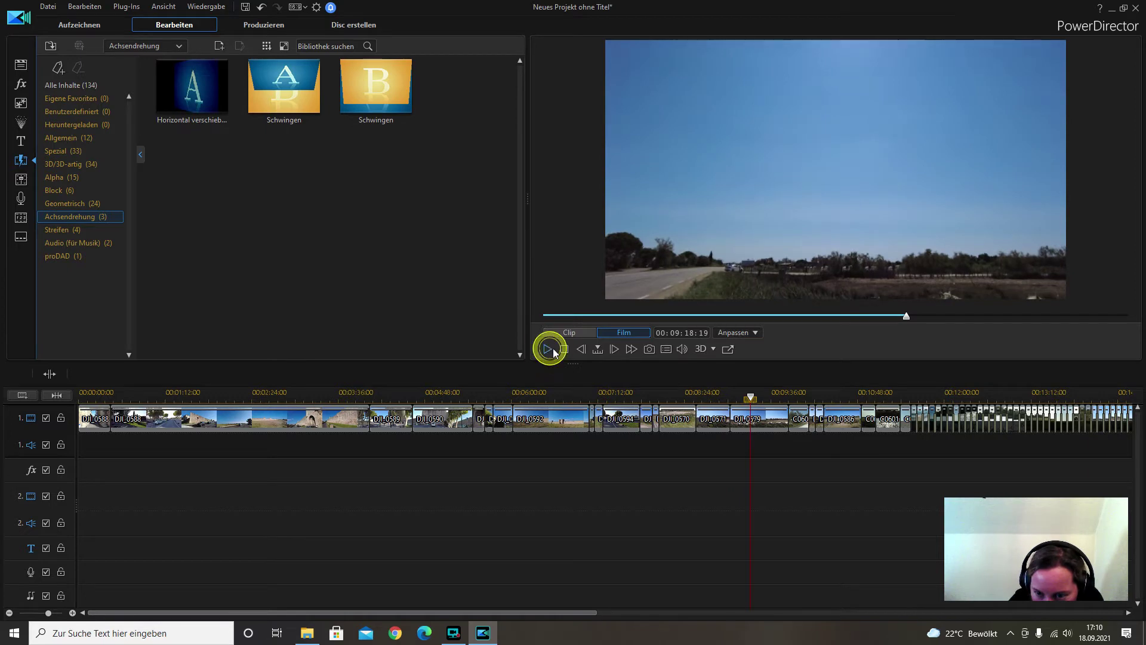
Split the roadside horse clip at 00:09:13:24
{"action": "left_click", "coordinate": [751, 397]}
{"action": "left_click_drag", "start_coordinate": [751, 397], "coordinate": [745, 400]}
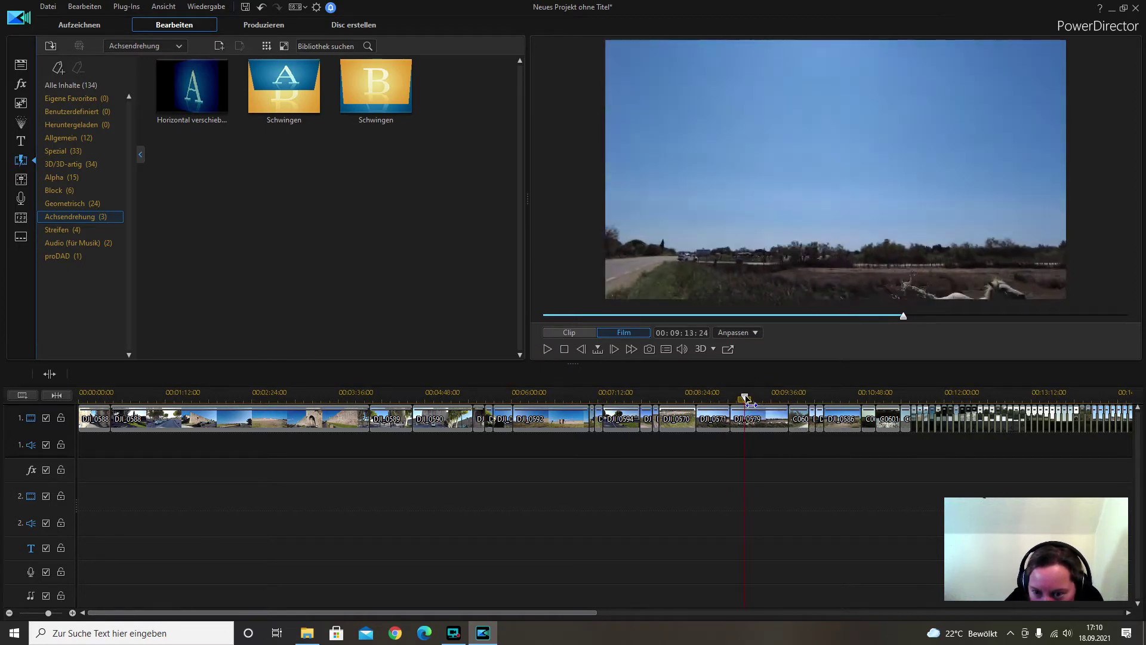
{"action": "right_click", "coordinate": [764, 418]}
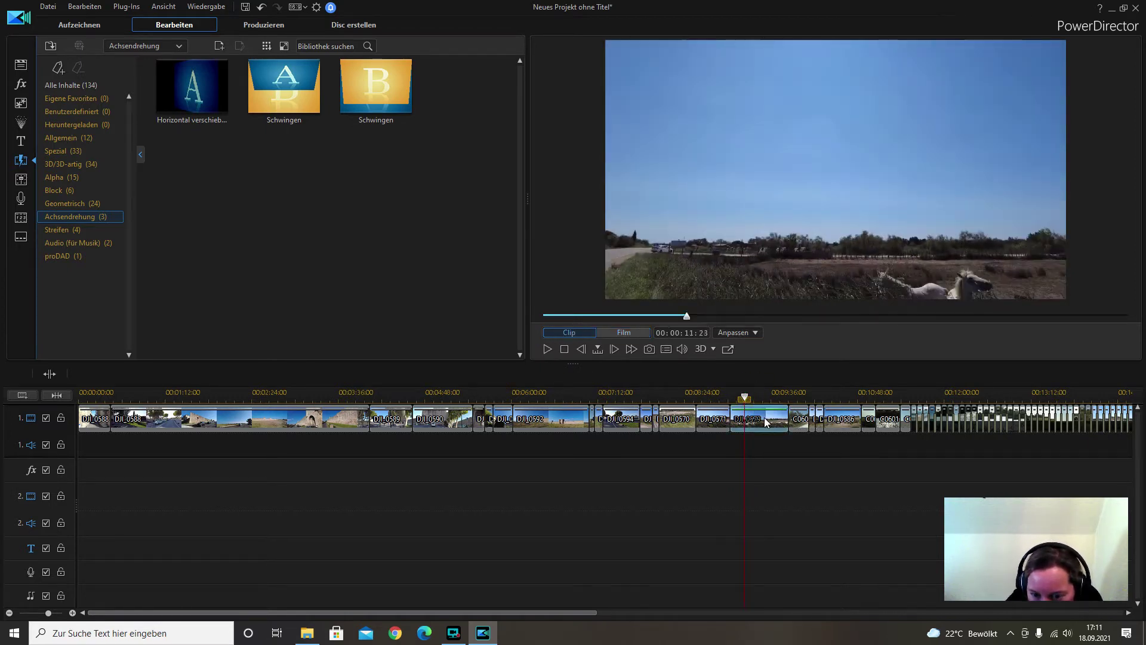
{"action": "left_click", "coordinate": [803, 218]}
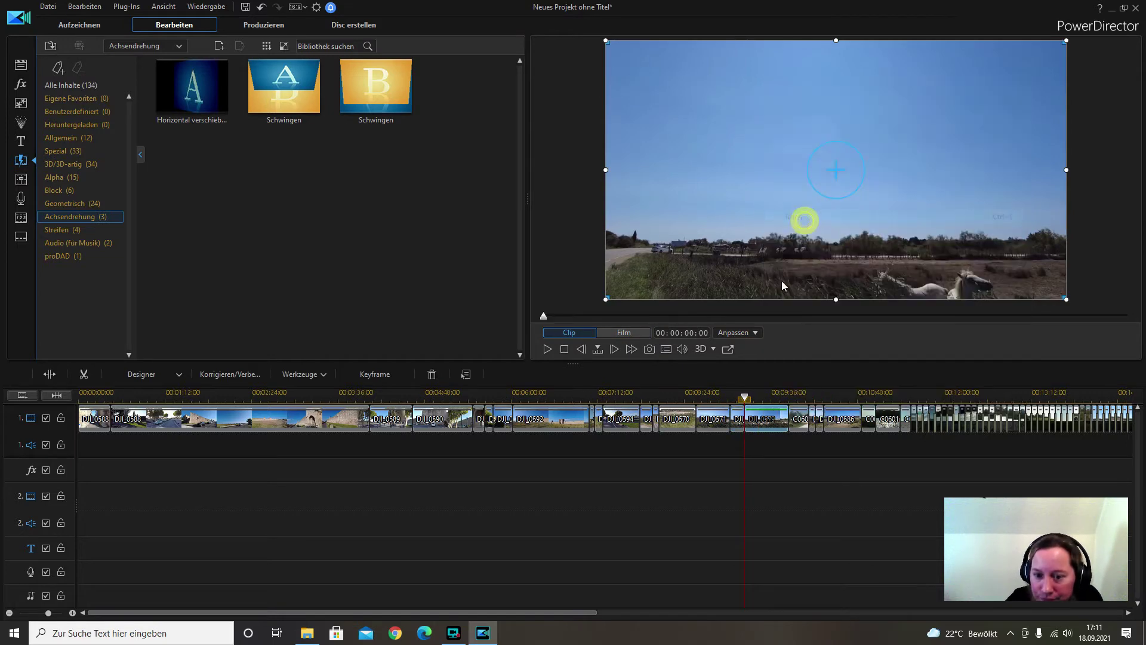
Split the roadside horse clip again at 00:09:17:23 and remove the short section between the two cuts, closing the gap
{"action": "left_click", "coordinate": [746, 396]}
{"action": "left_click_drag", "start_coordinate": [746, 396], "coordinate": [750, 398]}
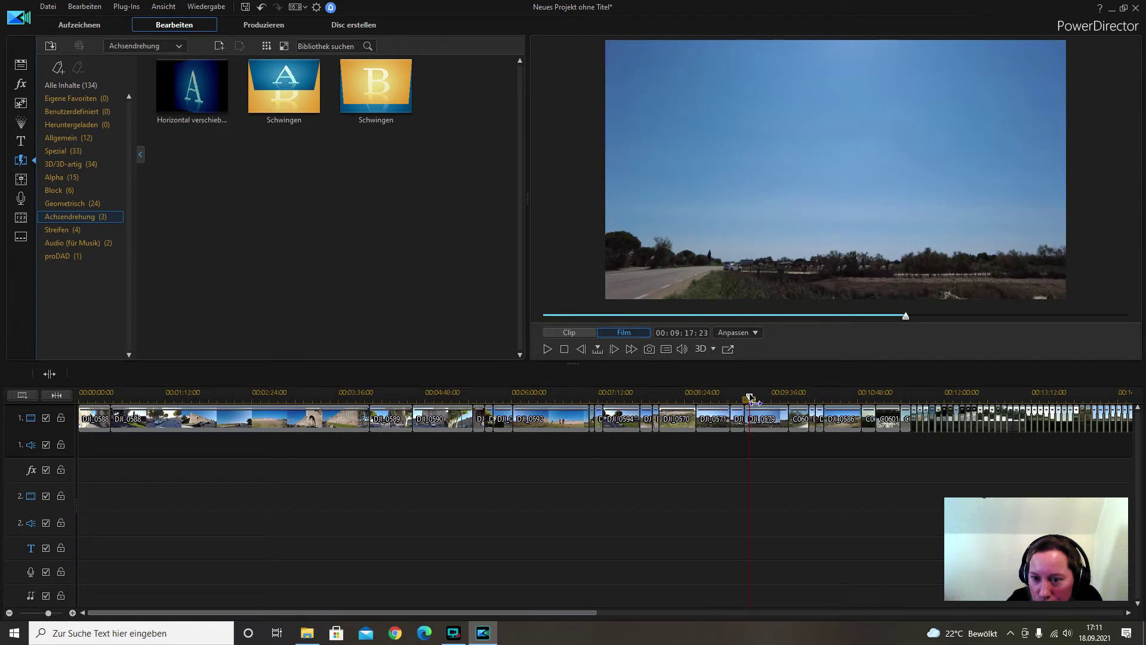
{"action": "left_click", "coordinate": [762, 418]}
{"action": "right_click", "coordinate": [757, 420]}
{"action": "left_click", "coordinate": [805, 220]}
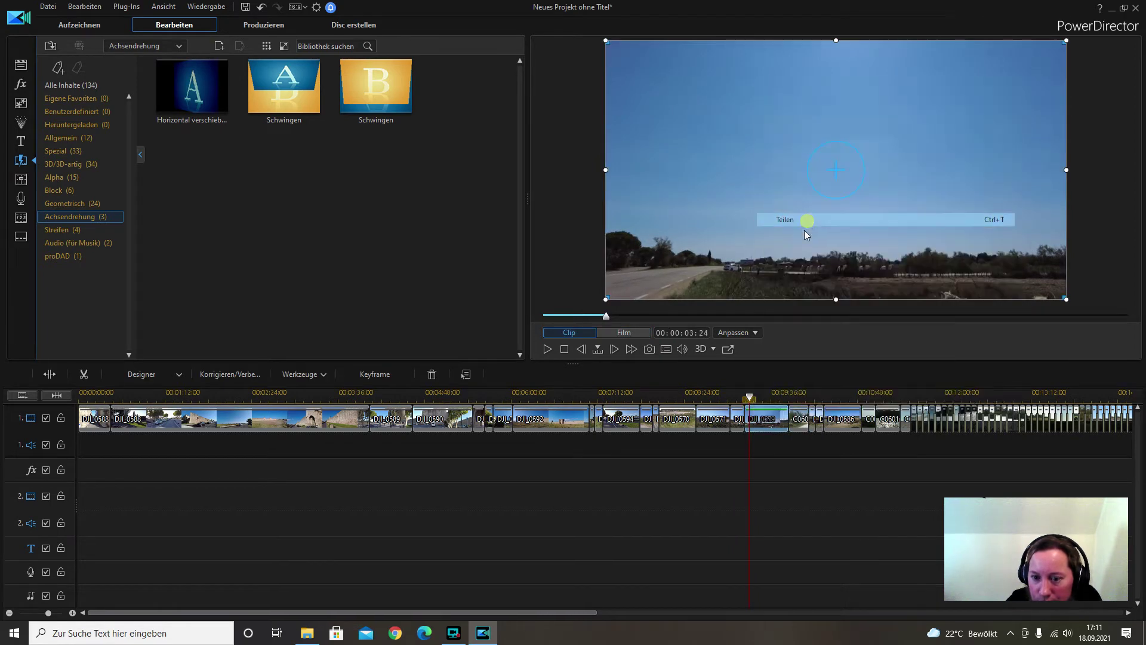
{"action": "left_click", "coordinate": [742, 414]}
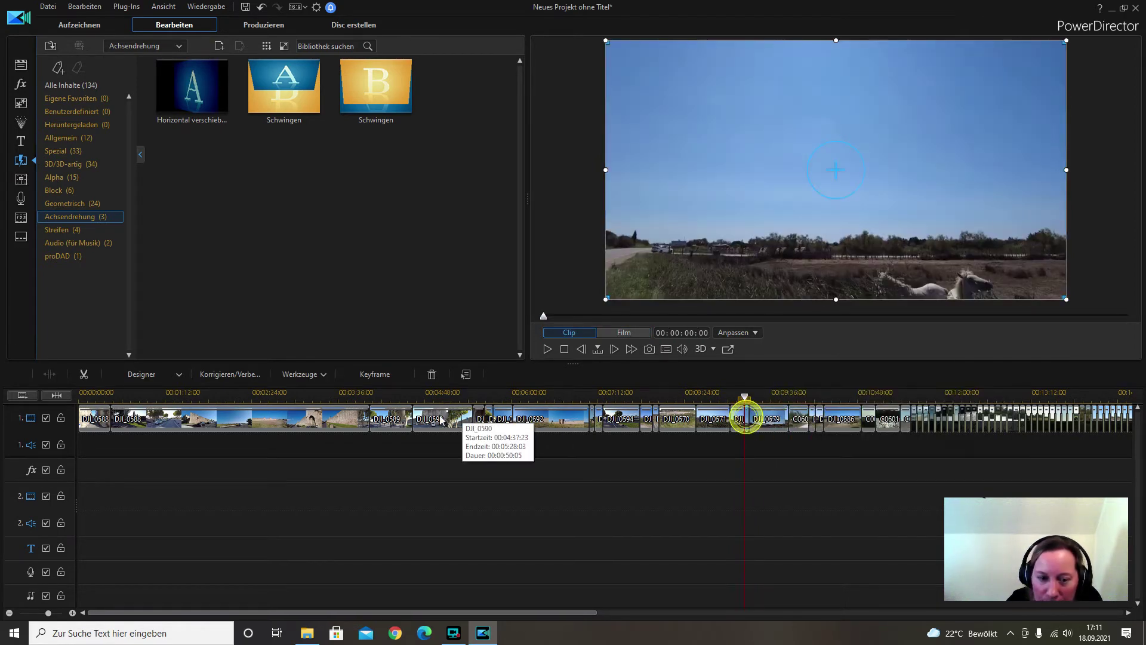
{"action": "left_click", "coordinate": [428, 372]}
{"action": "left_click", "coordinate": [533, 401]}
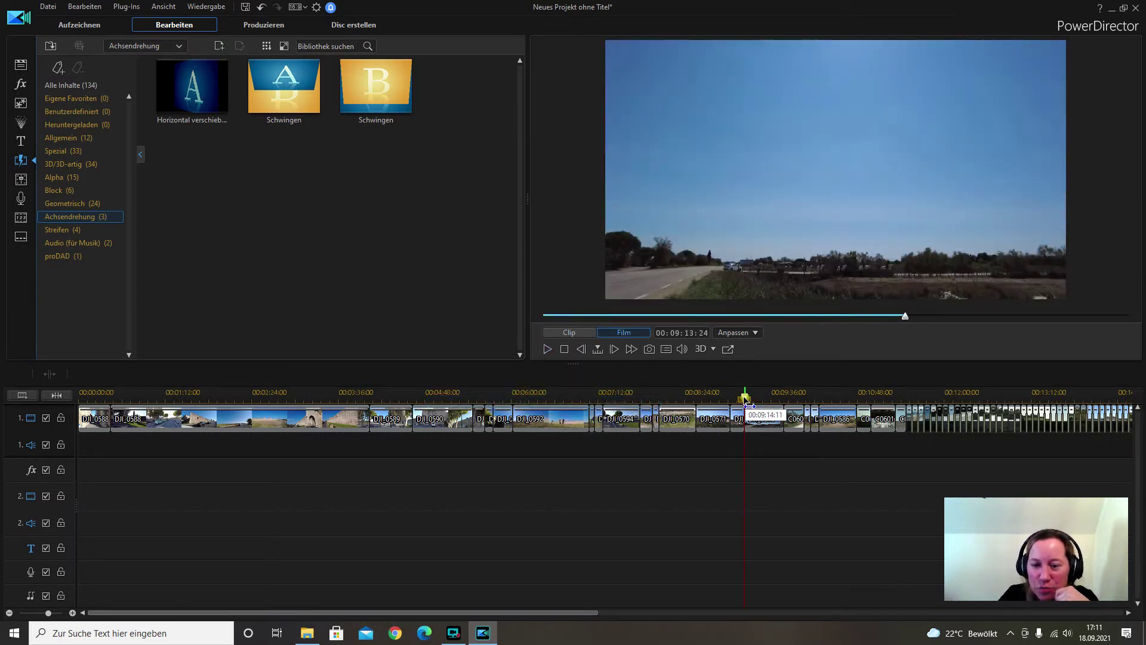
Play the film from 00:09:11:12 through the roadside horse cut up to 00:10:24:21 in the fenced pasture clip
{"action": "left_click_drag", "start_coordinate": [748, 404], "coordinate": [745, 404]}
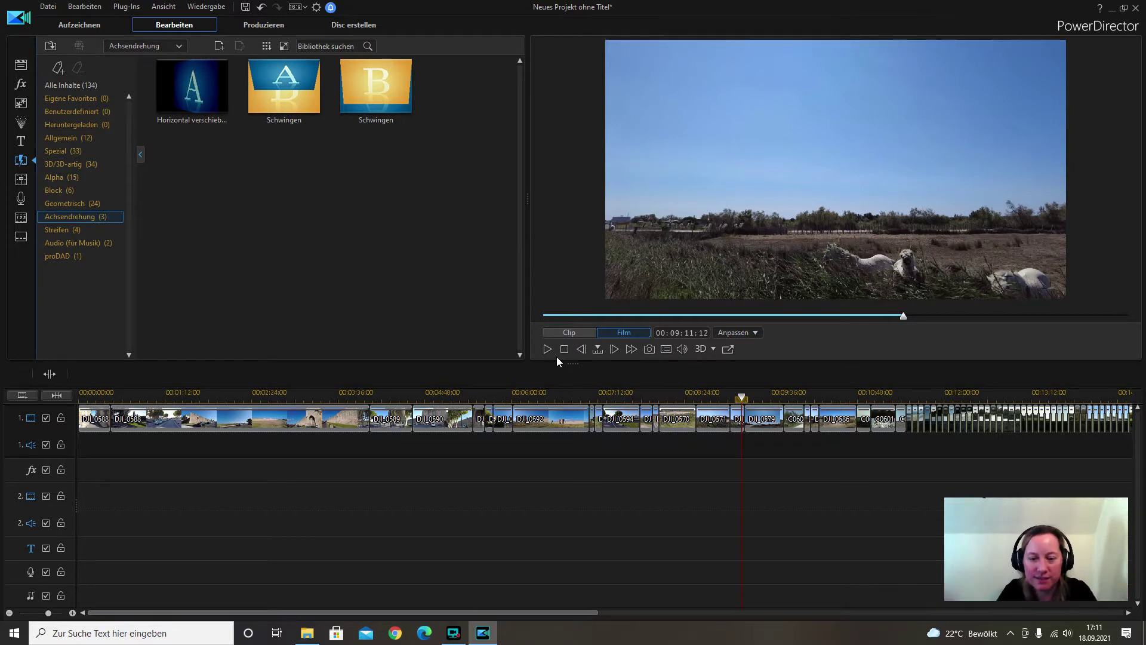
{"action": "left_click", "coordinate": [547, 350]}
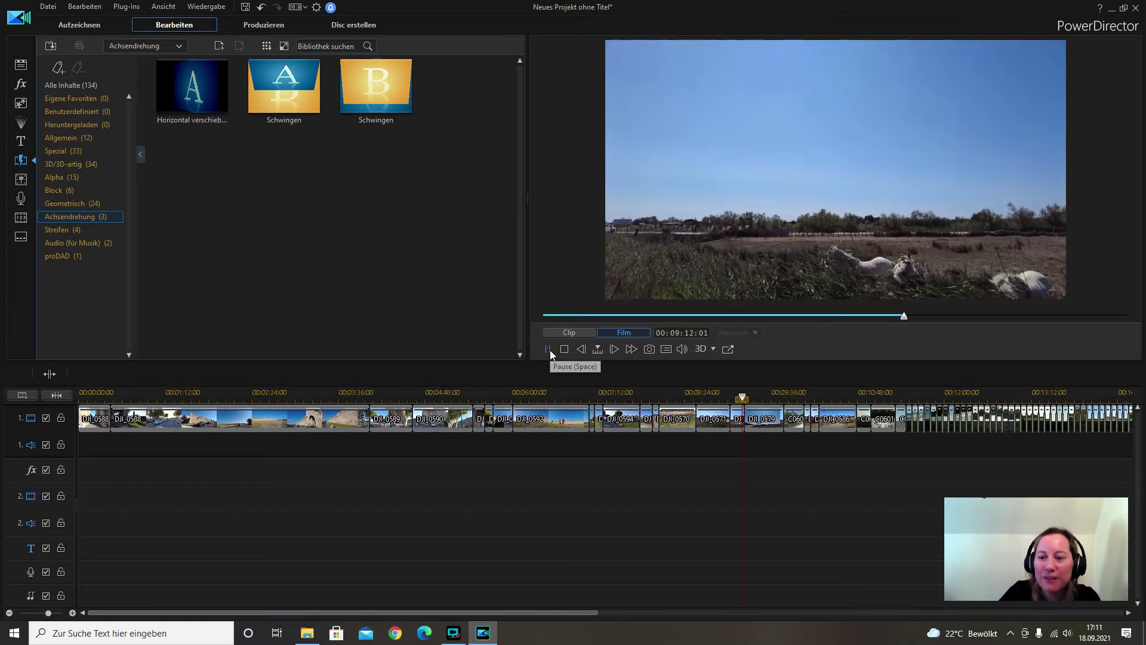
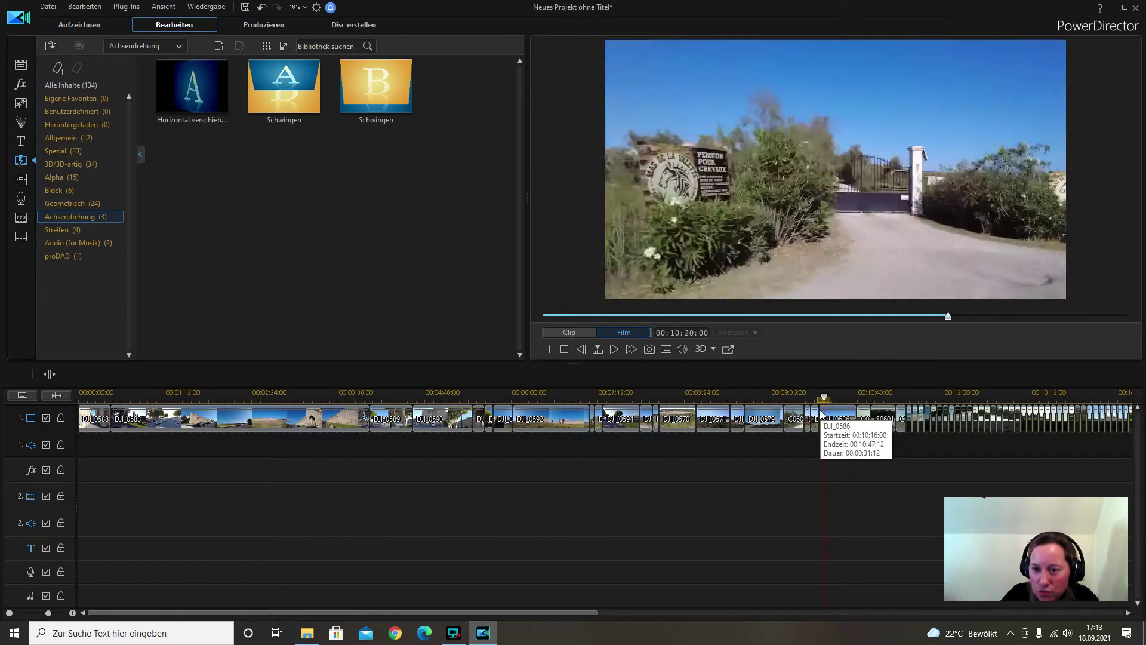
{"action": "left_click", "coordinate": [548, 348]}
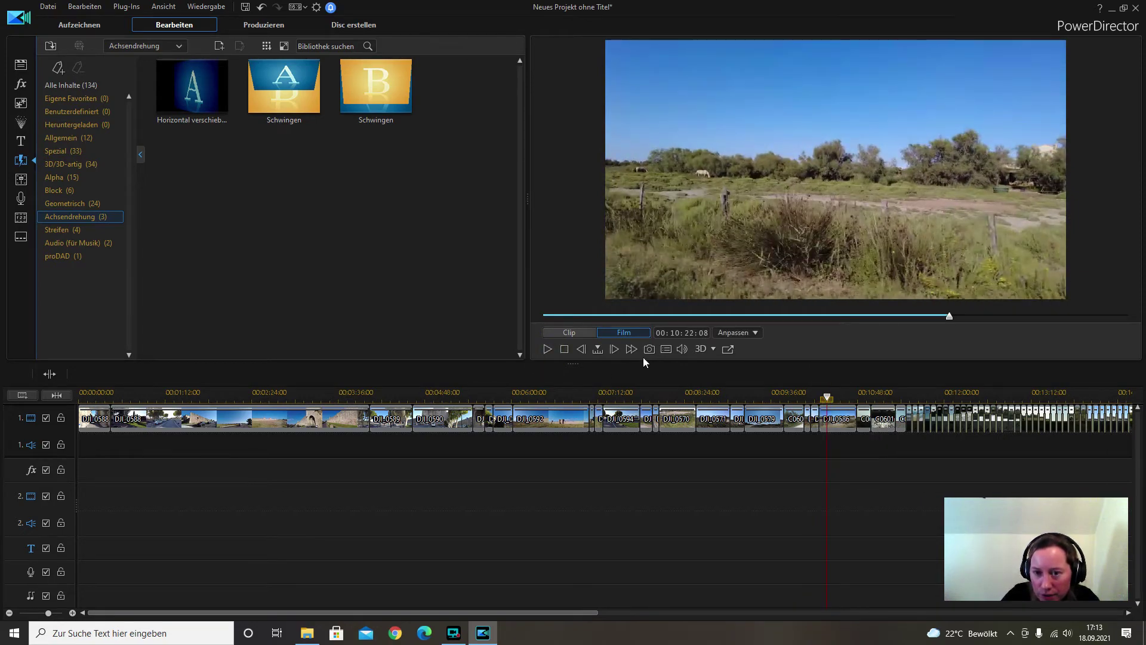
{"action": "left_click", "coordinate": [547, 349]}
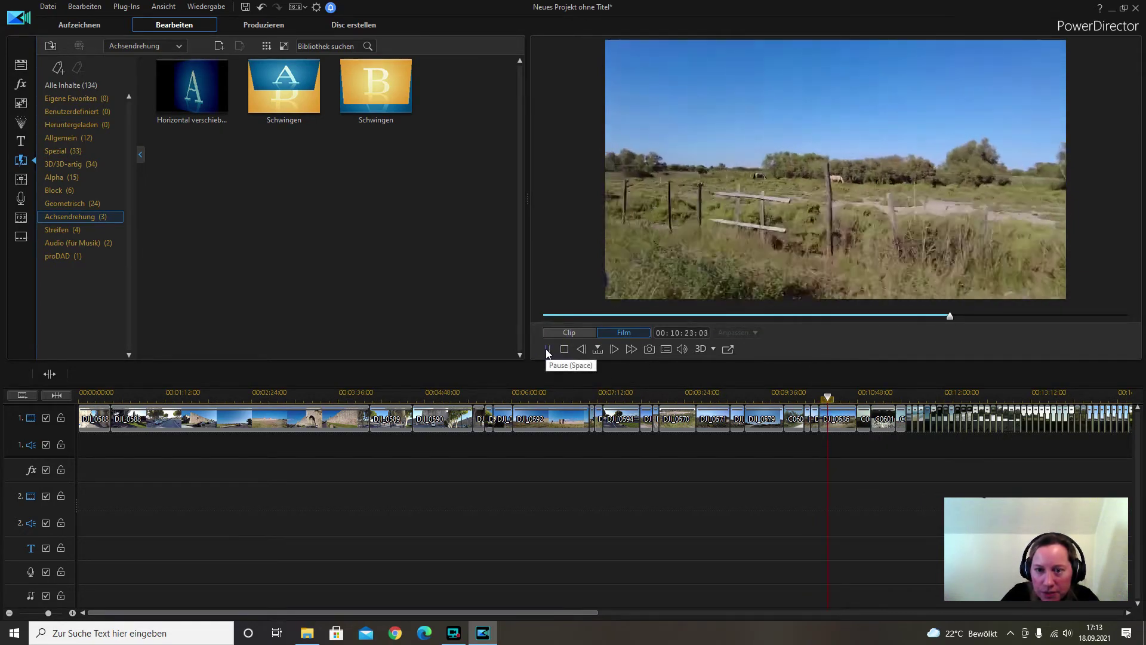
{"action": "left_click", "coordinate": [547, 349]}
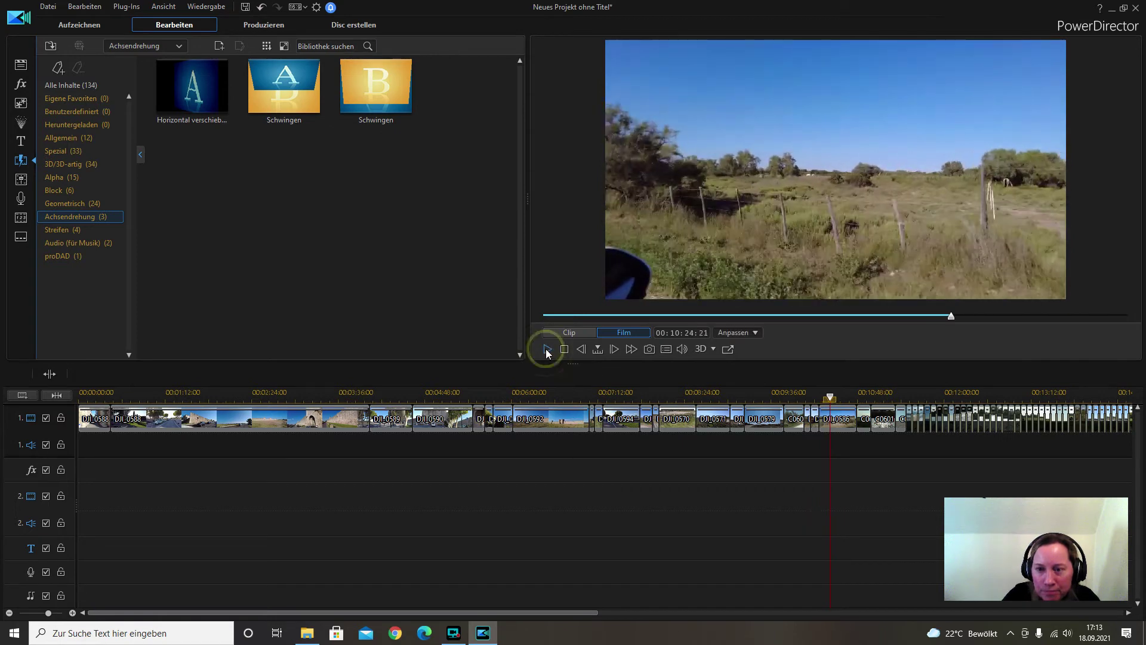
Remove the whole DJI_0586 clip from the first video track and fill the gap
{"action": "left_click", "coordinate": [843, 418]}
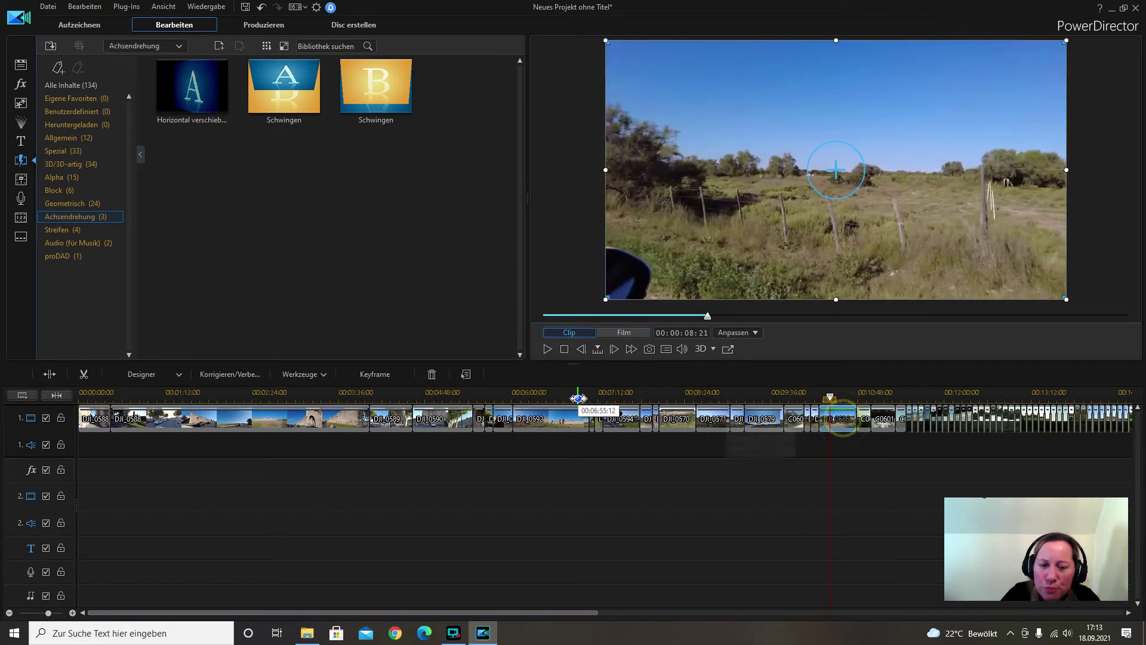
{"action": "left_click", "coordinate": [432, 376]}
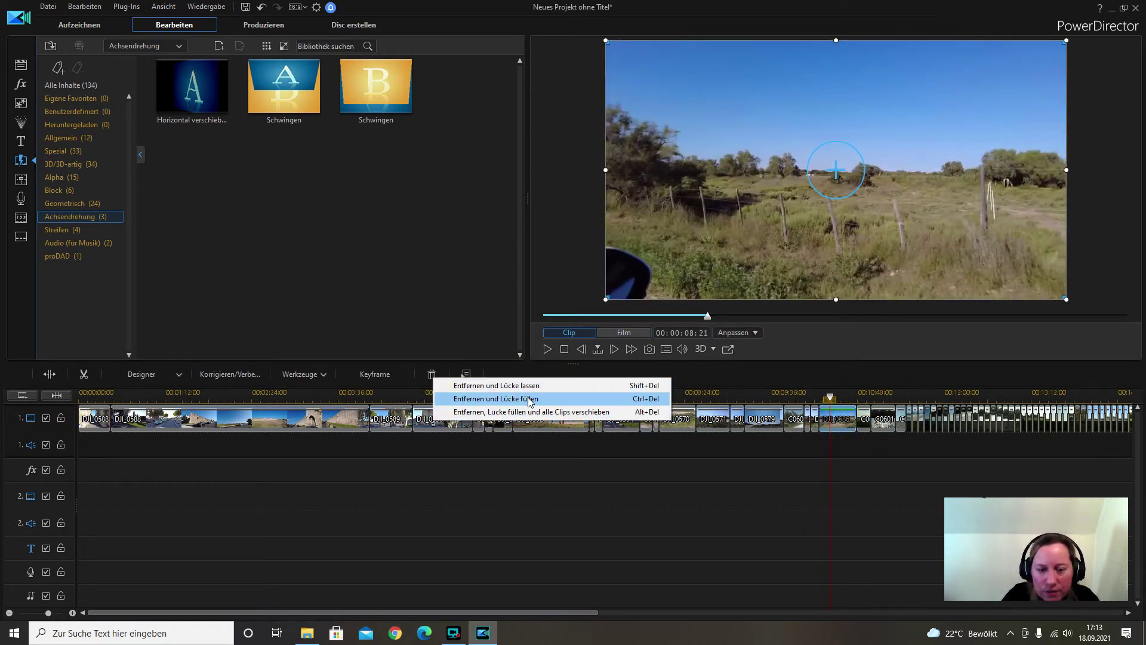
{"action": "left_click", "coordinate": [529, 399]}
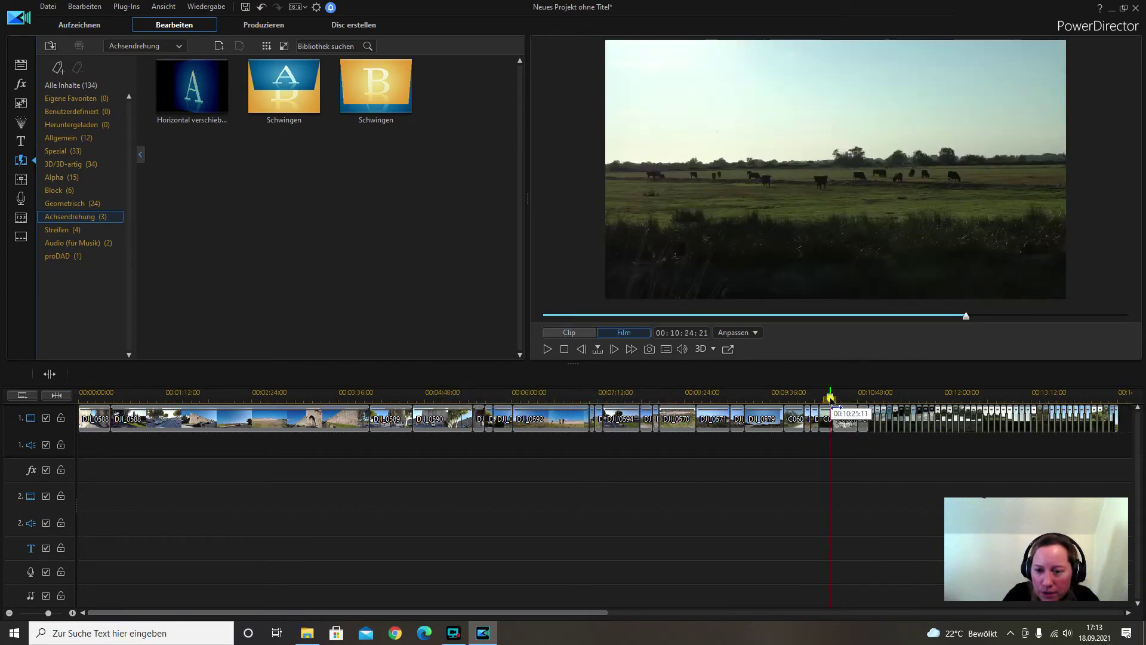
Play the film from shortly before the removed DJI_0586 clip up to the photo section at 00:11:18:18
{"action": "left_click_drag", "start_coordinate": [831, 400], "coordinate": [817, 407]}
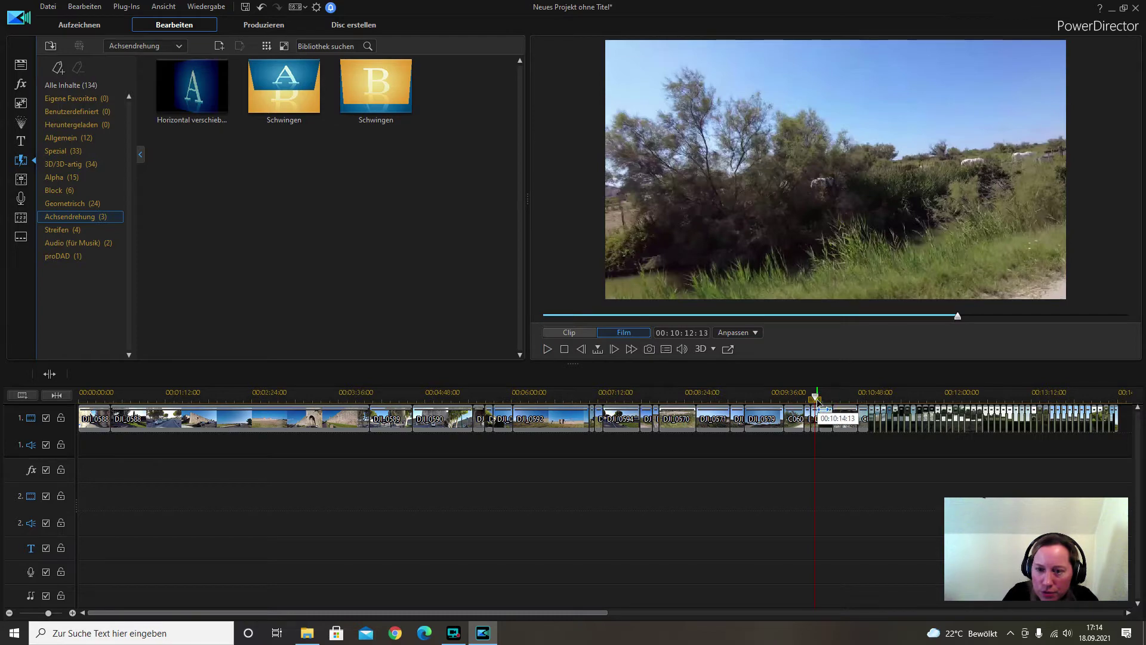
{"action": "left_click", "coordinate": [549, 350]}
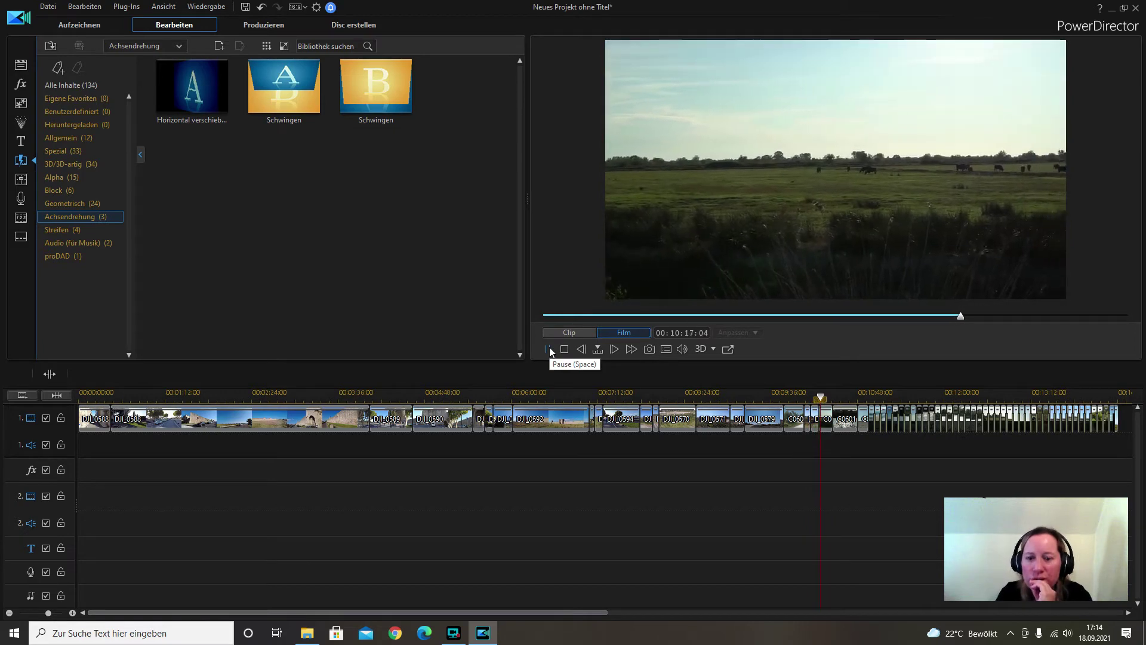
{"action": "left_click", "coordinate": [815, 397]}
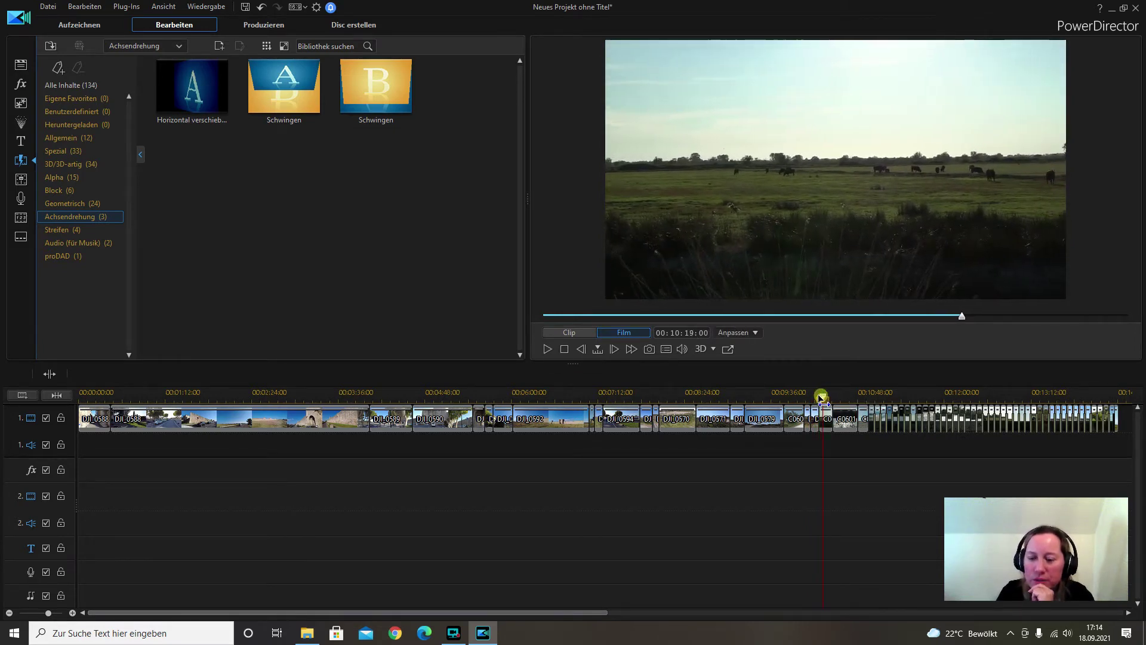
{"action": "left_click_drag", "start_coordinate": [816, 405], "coordinate": [809, 404]}
{"action": "key", "text": "space"}
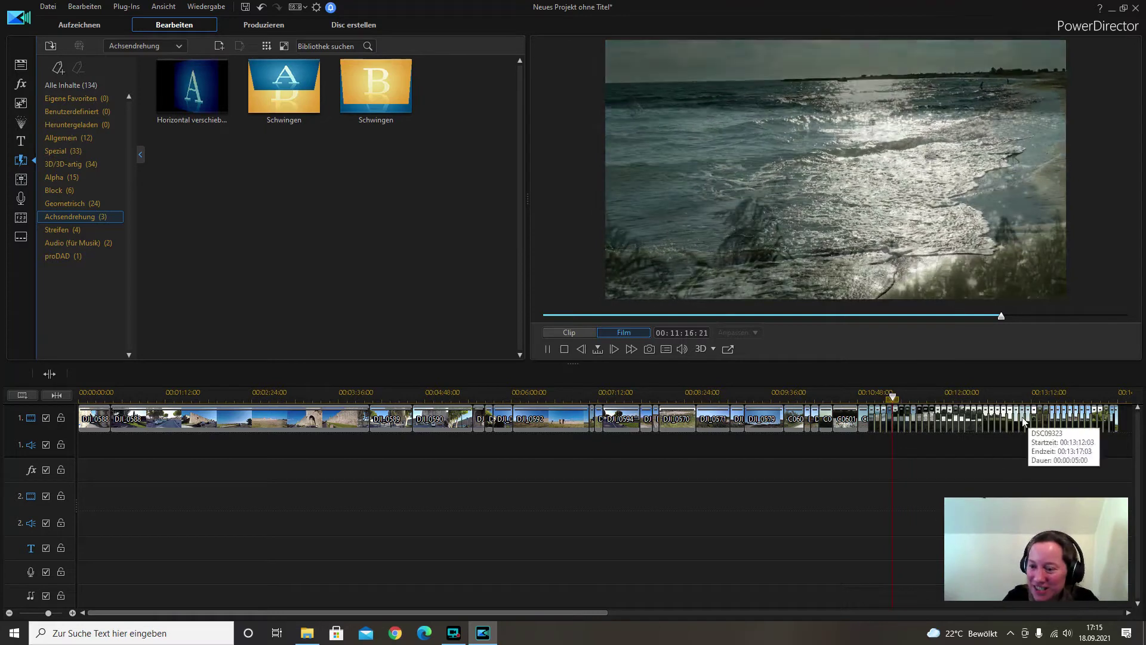
{"action": "left_click", "coordinate": [547, 348]}
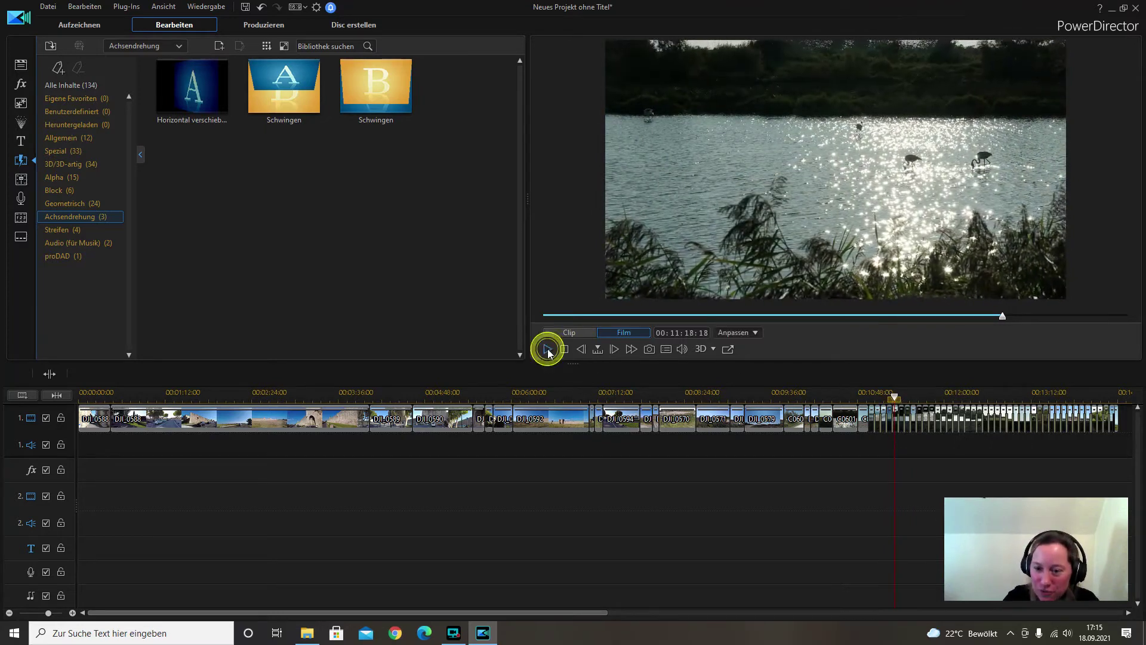
Switch to File Explorer, make its window narrower, and open the Rock Alternativ folder inside Epidemic Sounds für Videos cats_palast
{"action": "left_click", "coordinate": [307, 634]}
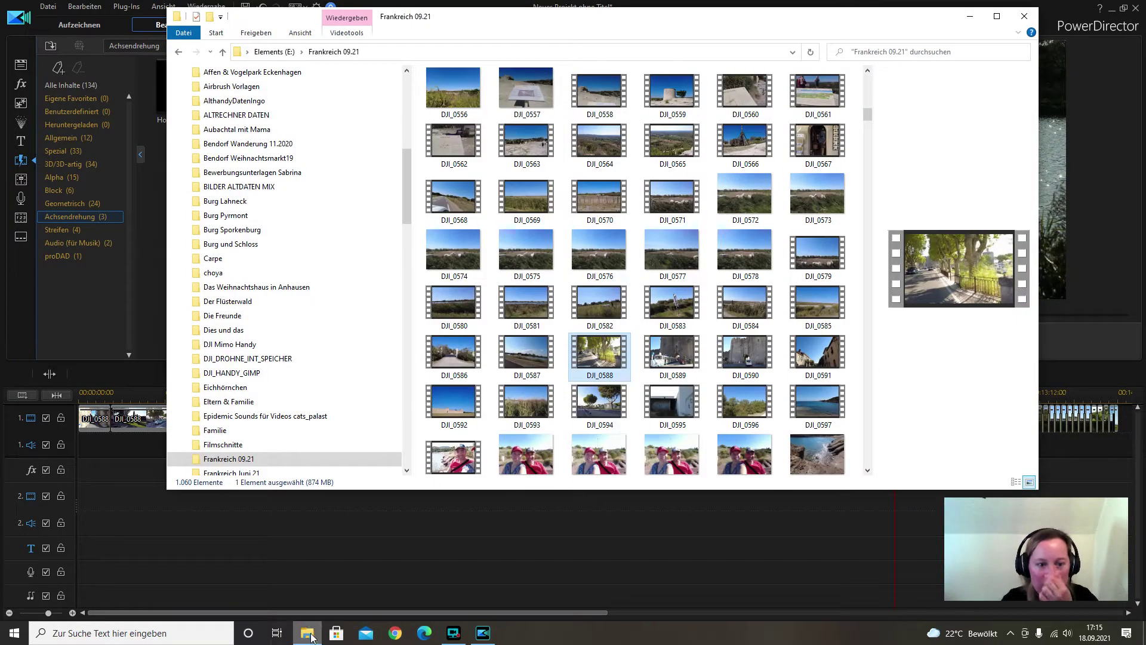
{"action": "left_click", "coordinate": [258, 420]}
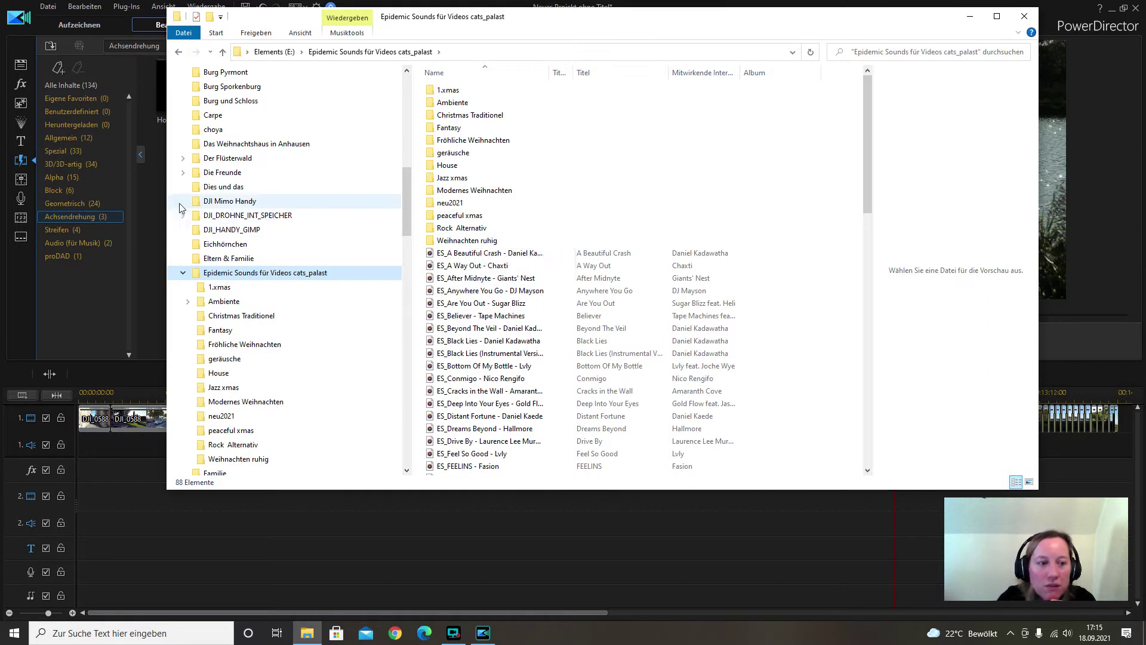
{"action": "left_click_drag", "start_coordinate": [164, 198], "coordinate": [236, 200]}
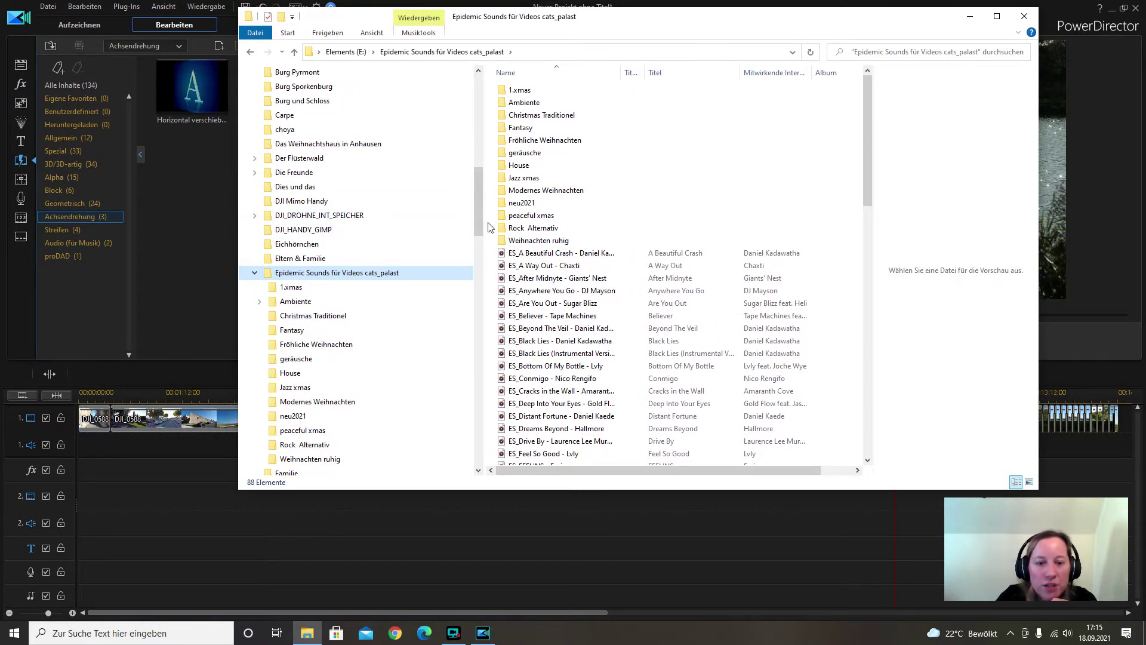
{"action": "left_click_drag", "start_coordinate": [485, 223], "coordinate": [434, 220]}
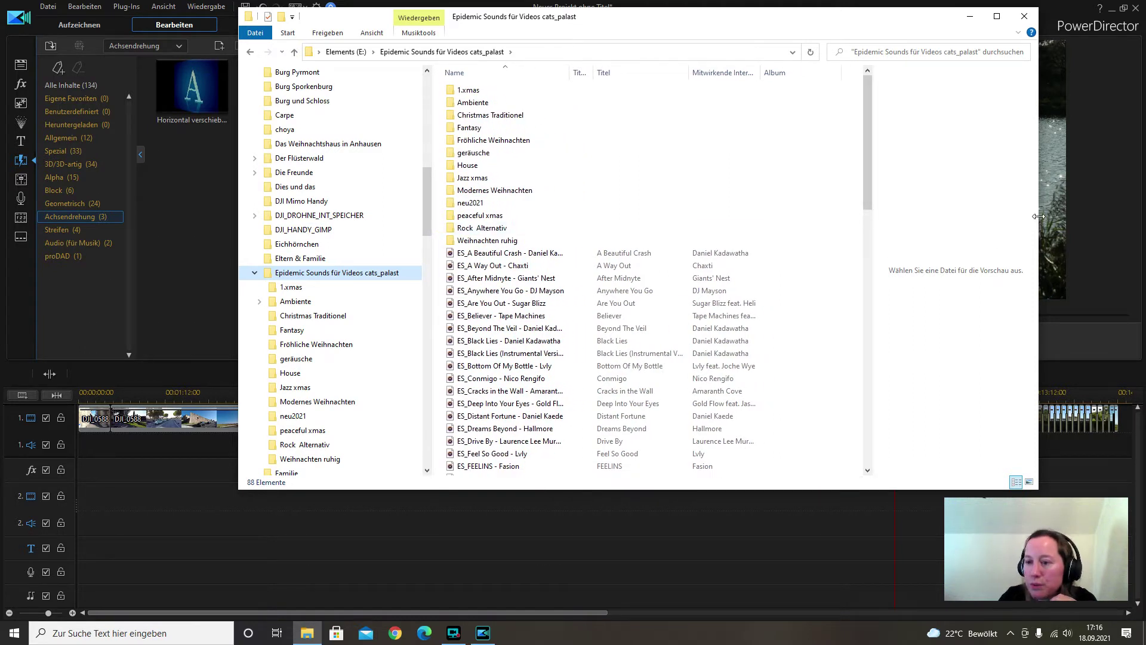
{"action": "left_click_drag", "start_coordinate": [1039, 216], "coordinate": [990, 214]}
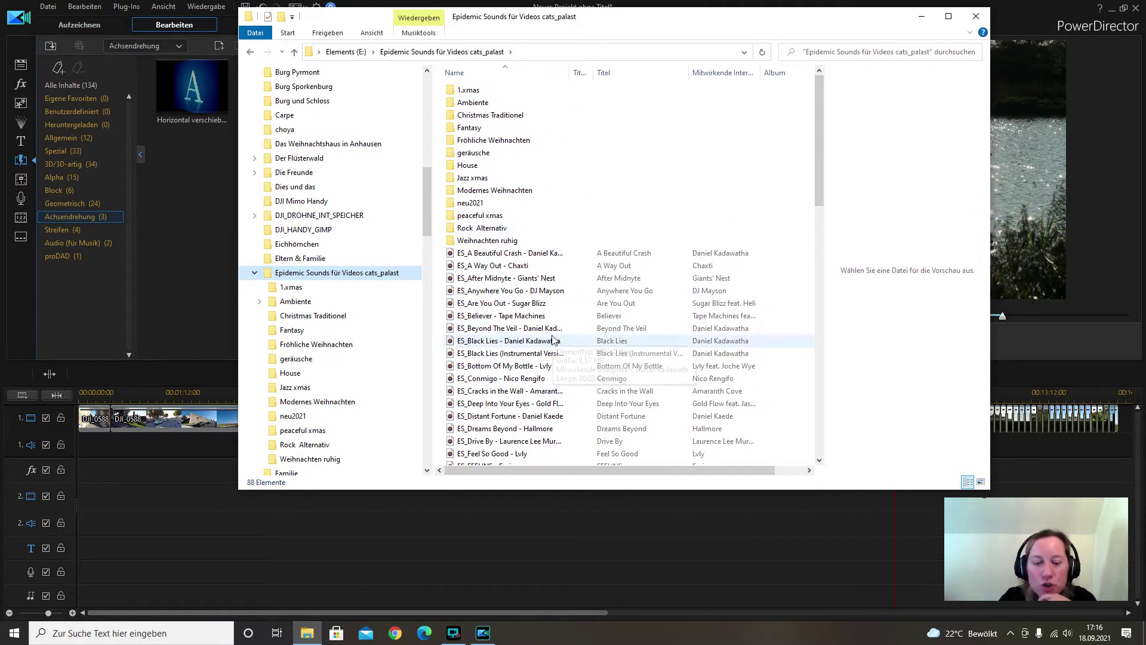
{"action": "double_click", "coordinate": [485, 227]}
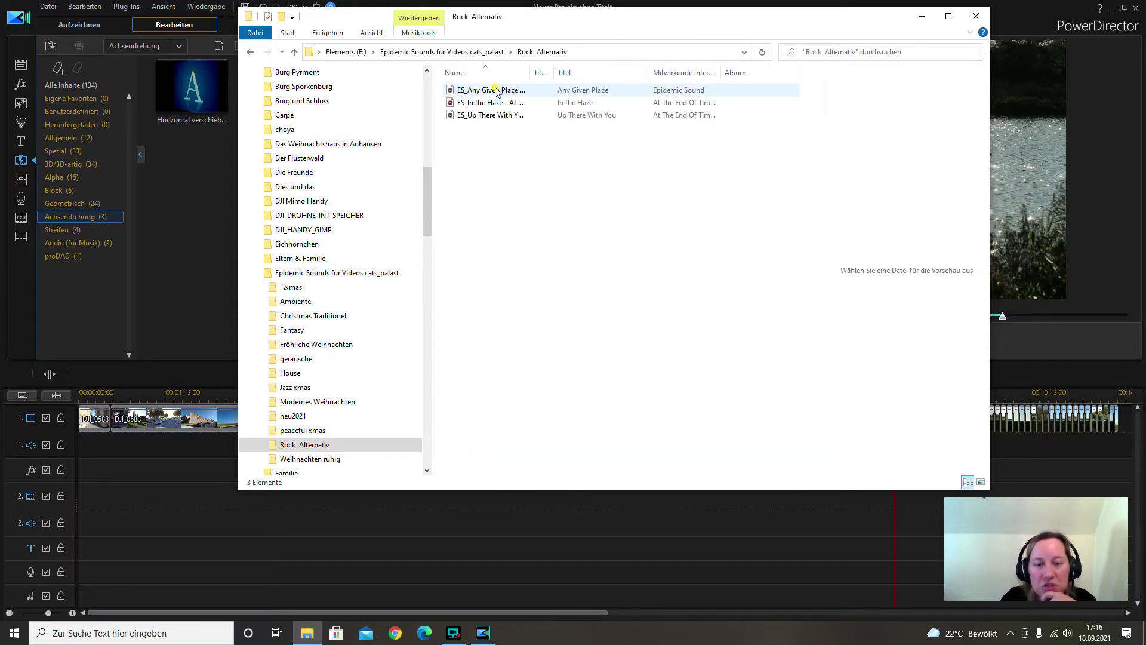
Listen to the tracks Any Given Place and In the Haze from the Rock Alternativ folder, closing the player after each
{"action": "double_click", "coordinate": [495, 91]}
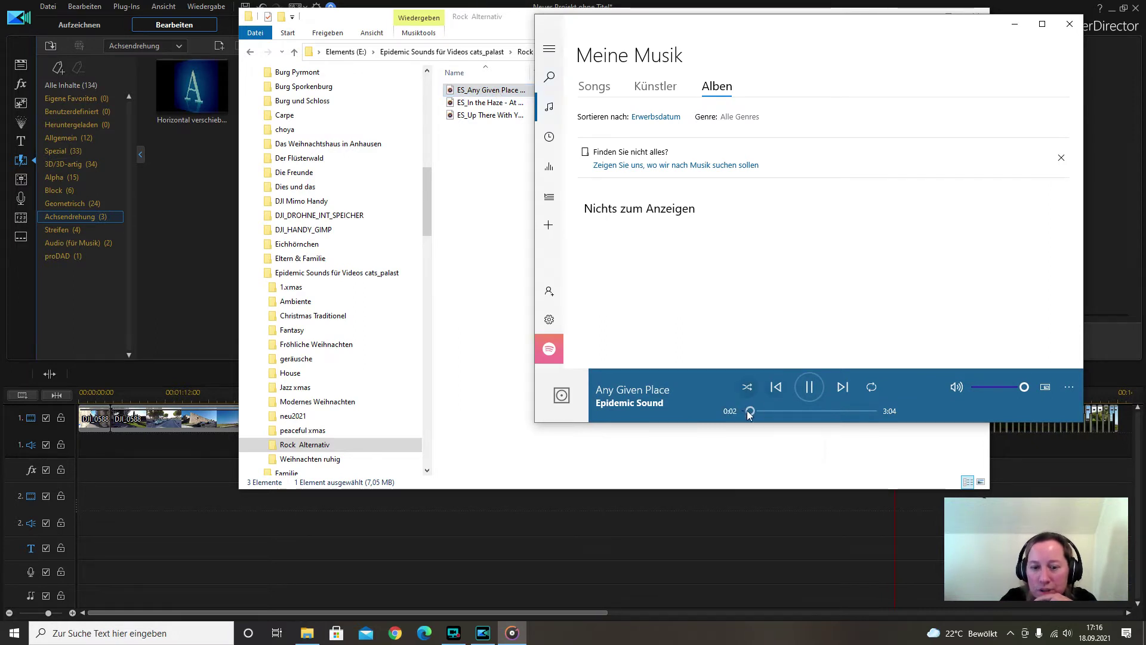
{"action": "left_click", "coordinate": [781, 412]}
{"action": "left_click", "coordinate": [1069, 23]}
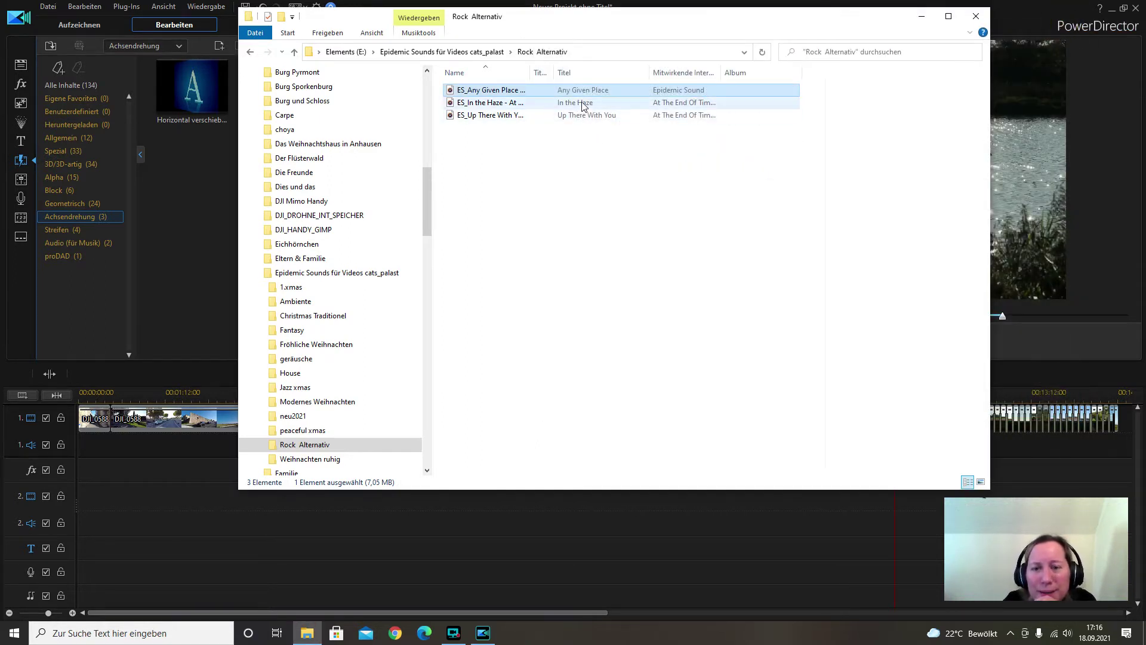
{"action": "double_click", "coordinate": [585, 103]}
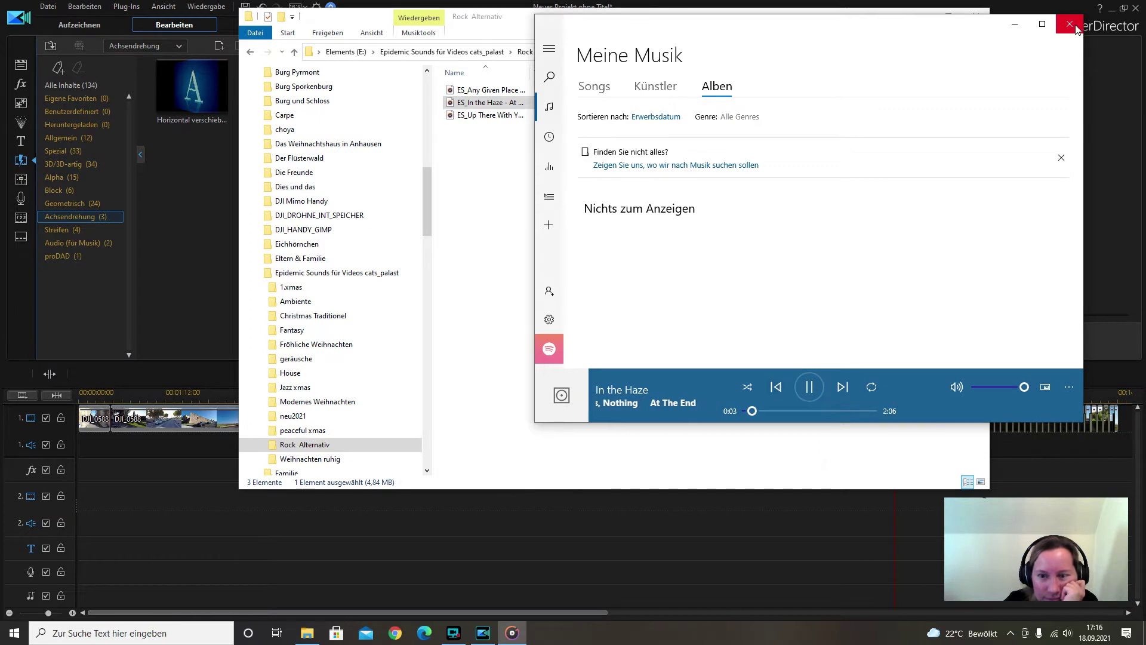
{"action": "left_click", "coordinate": [1076, 27]}
Listen to the track Up There With You at a reduced player volume and close the player
{"action": "double_click", "coordinate": [555, 115]}
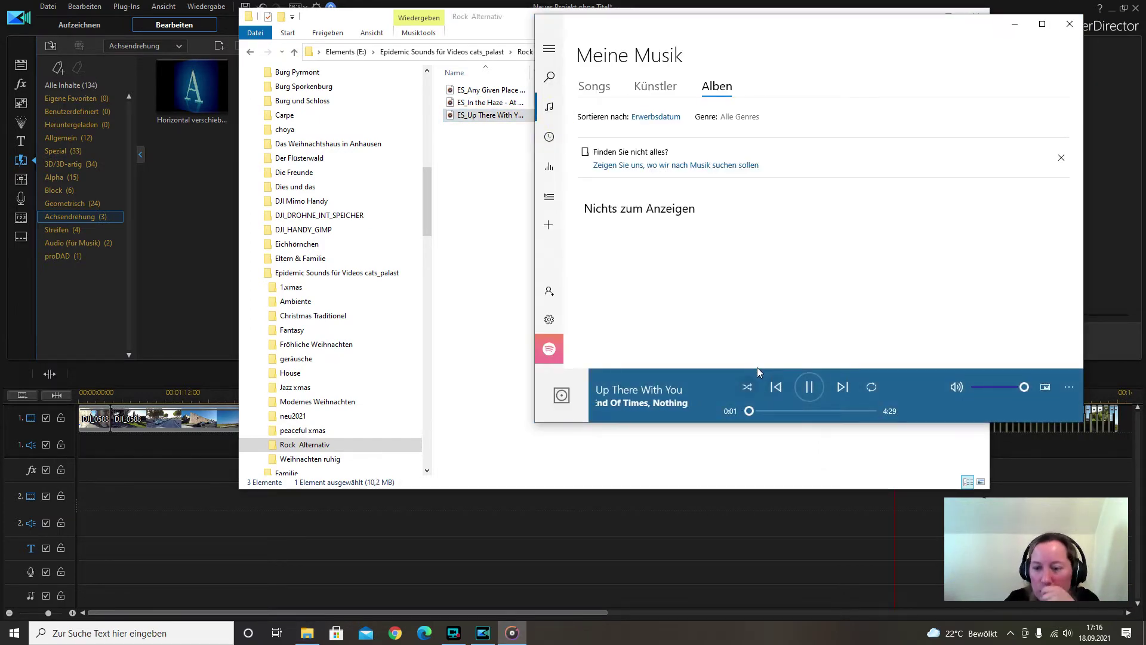
{"action": "left_click", "coordinate": [1005, 388]}
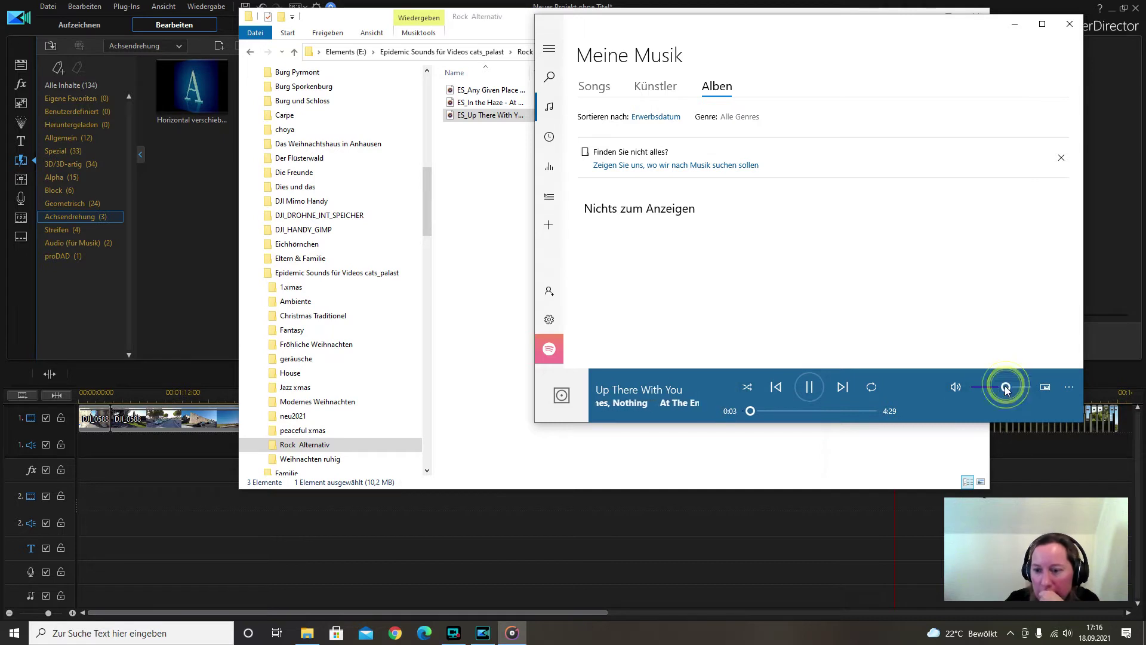
{"action": "left_click", "coordinate": [999, 388]}
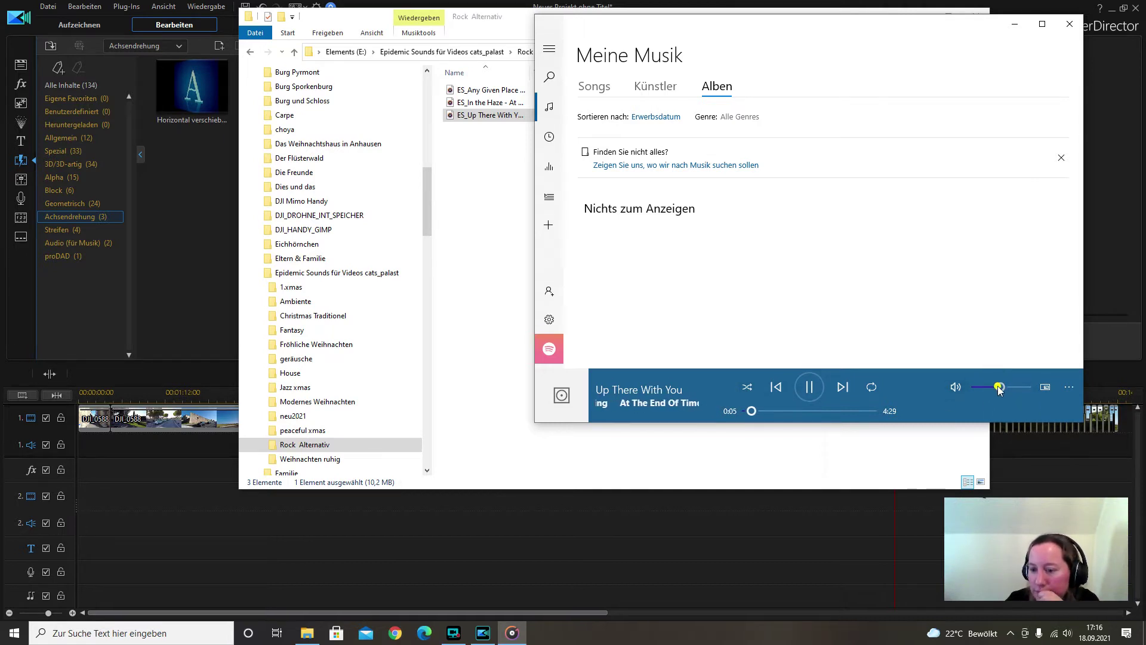
{"action": "left_click_drag", "start_coordinate": [999, 388], "coordinate": [993, 388]}
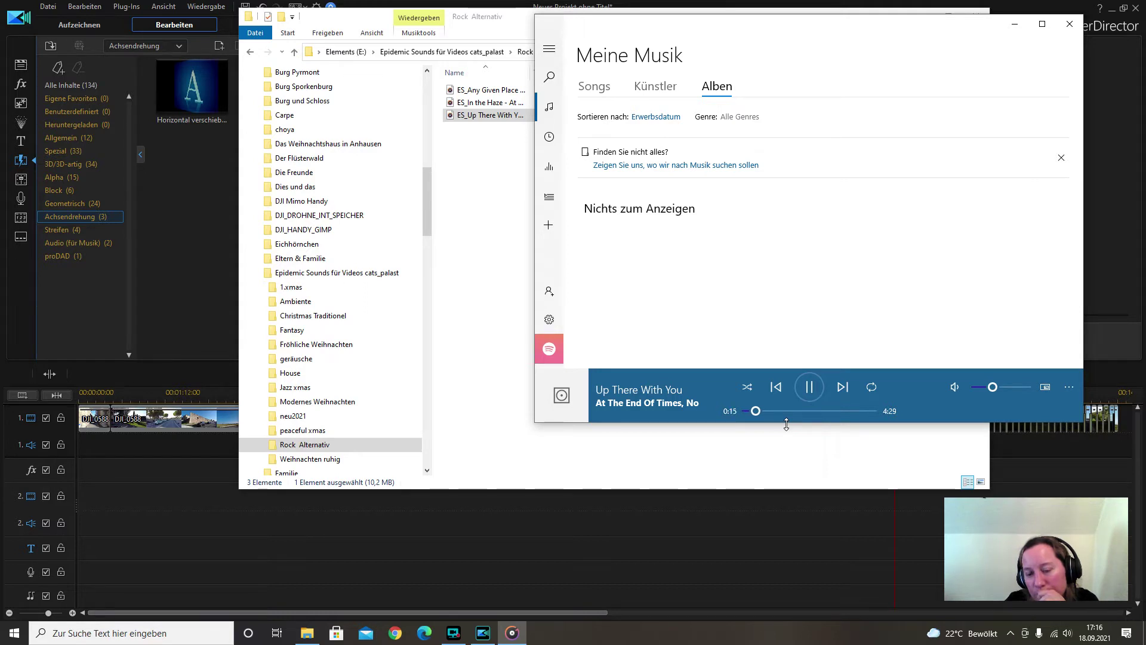
{"action": "left_click_drag", "start_coordinate": [989, 387], "coordinate": [976, 388]}
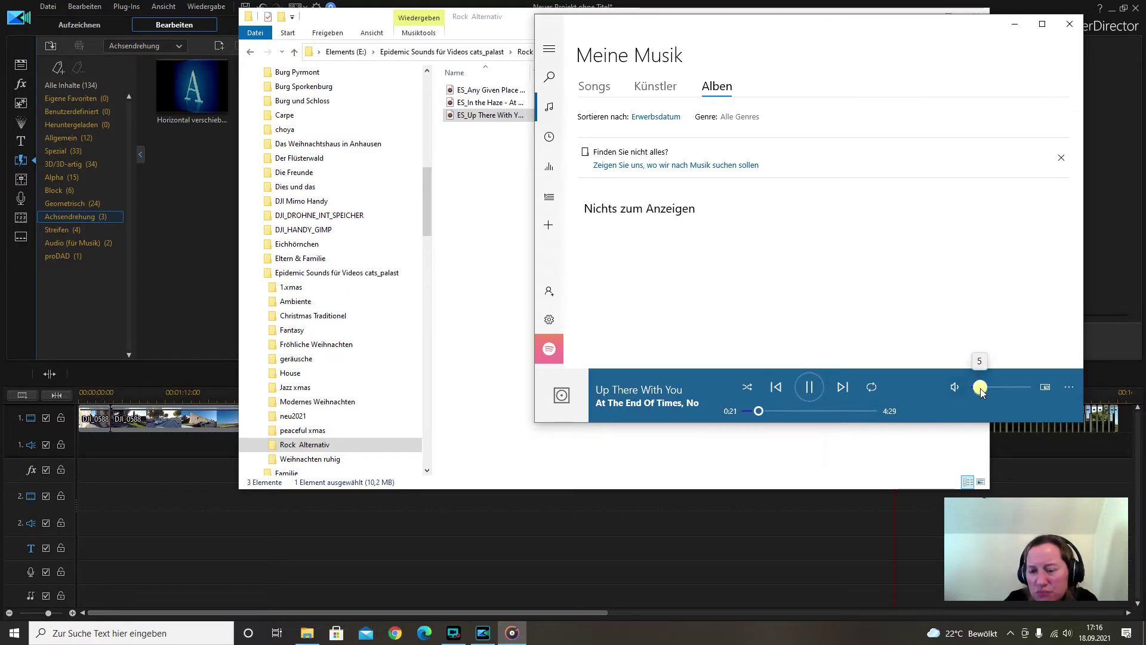
{"action": "left_click_drag", "start_coordinate": [980, 388], "coordinate": [987, 388]}
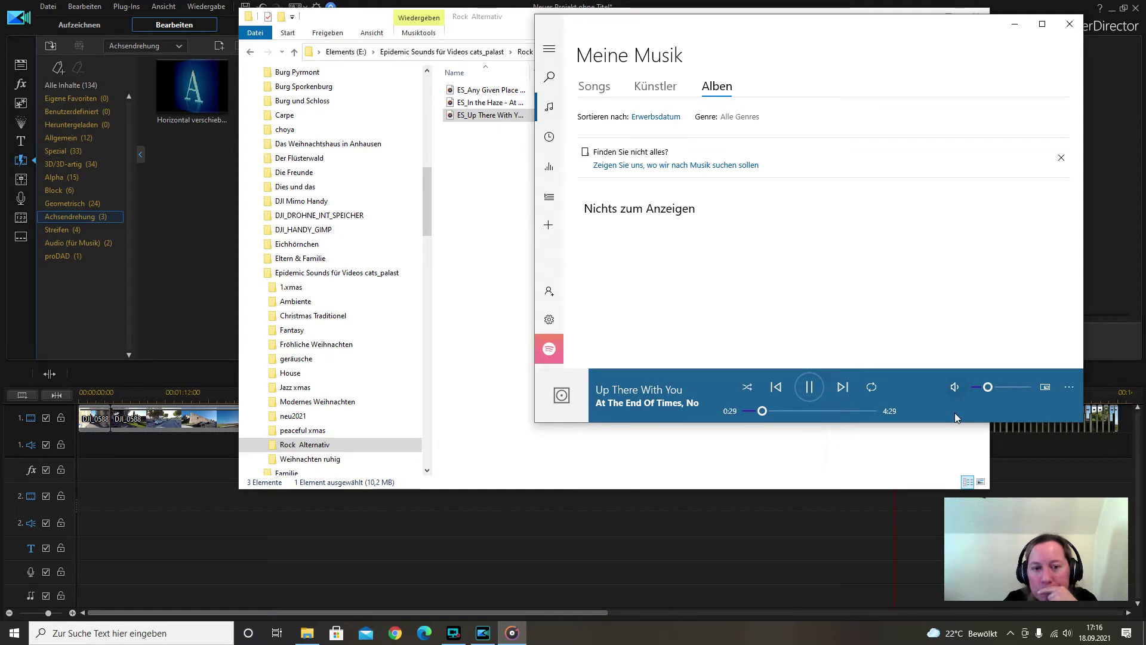
{"action": "left_click", "coordinate": [1069, 26]}
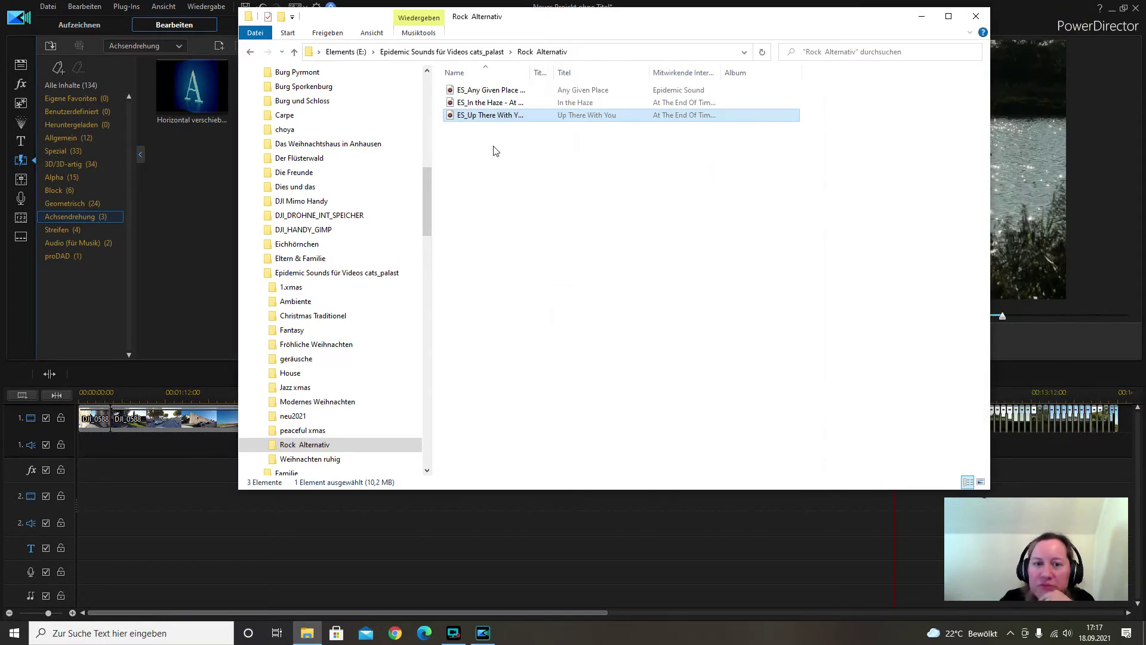
Return to the Epidemic Sounds für Videos cats_palast folder, listen to the track Wild at a lower player volume, and close the player
{"action": "left_click", "coordinate": [477, 56]}
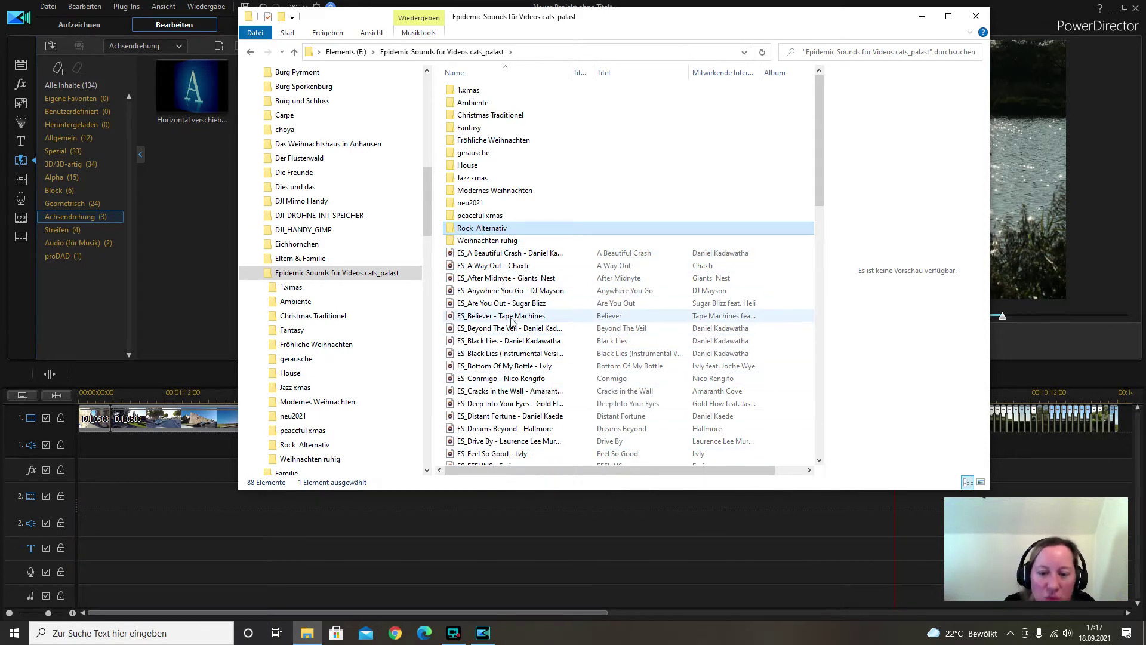
{"action": "scroll", "coordinate": [527, 412], "scroll_direction": "down", "scroll_amount": 4}
{"action": "scroll", "coordinate": [528, 412], "scroll_direction": "down", "scroll_amount": 15}
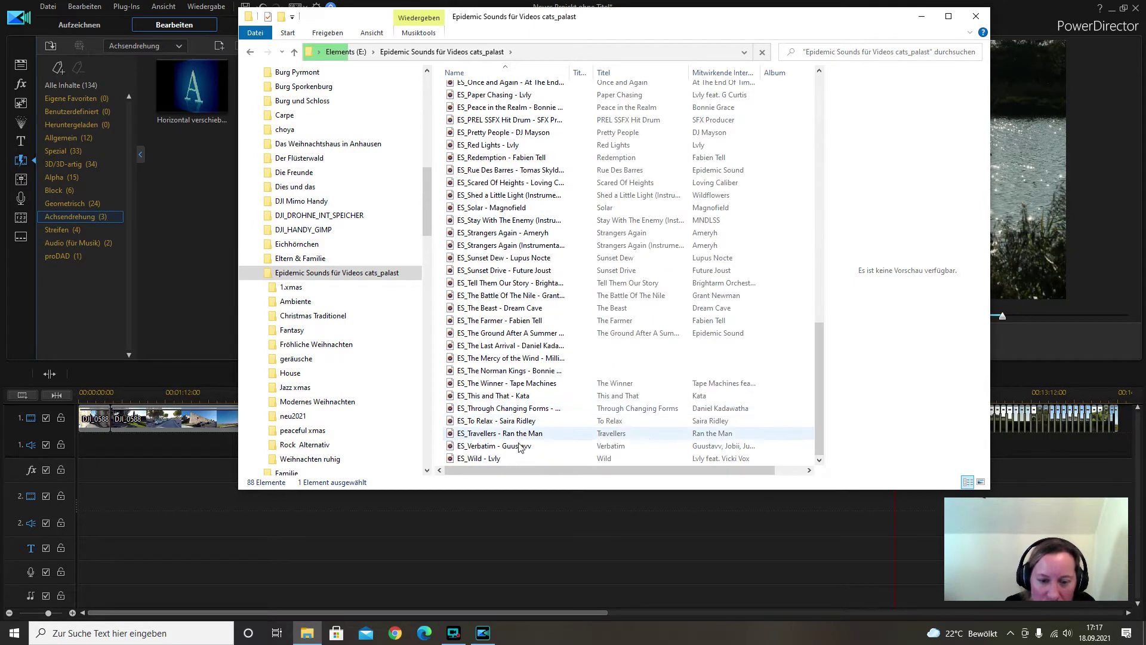
{"action": "left_click", "coordinate": [504, 458]}
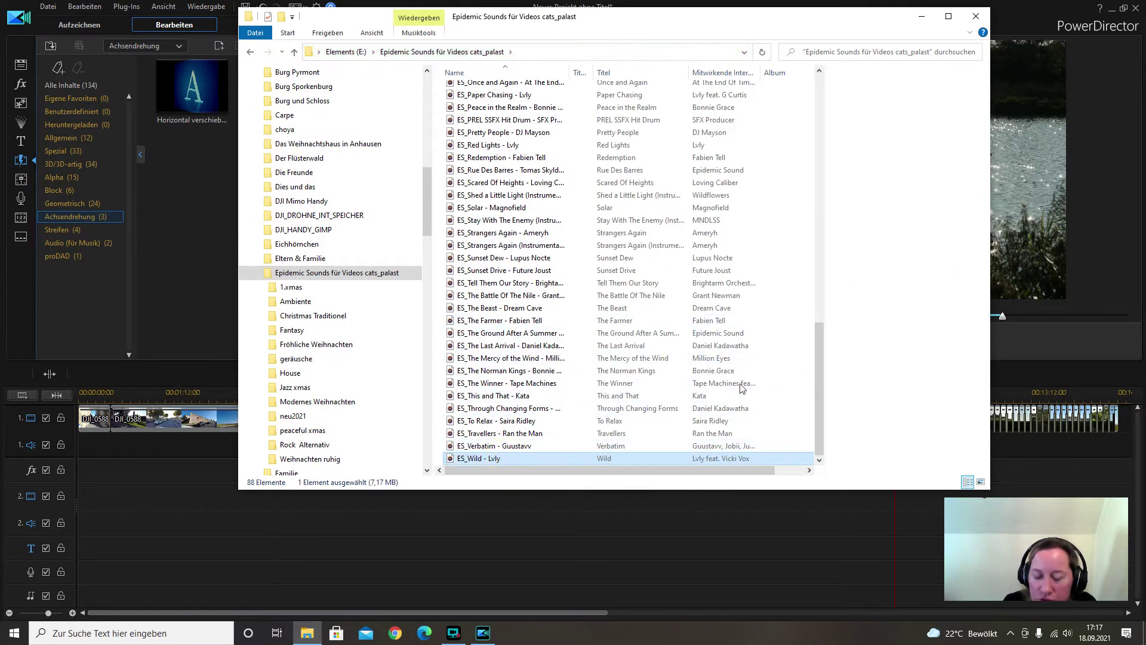
{"action": "double_click", "coordinate": [508, 459]}
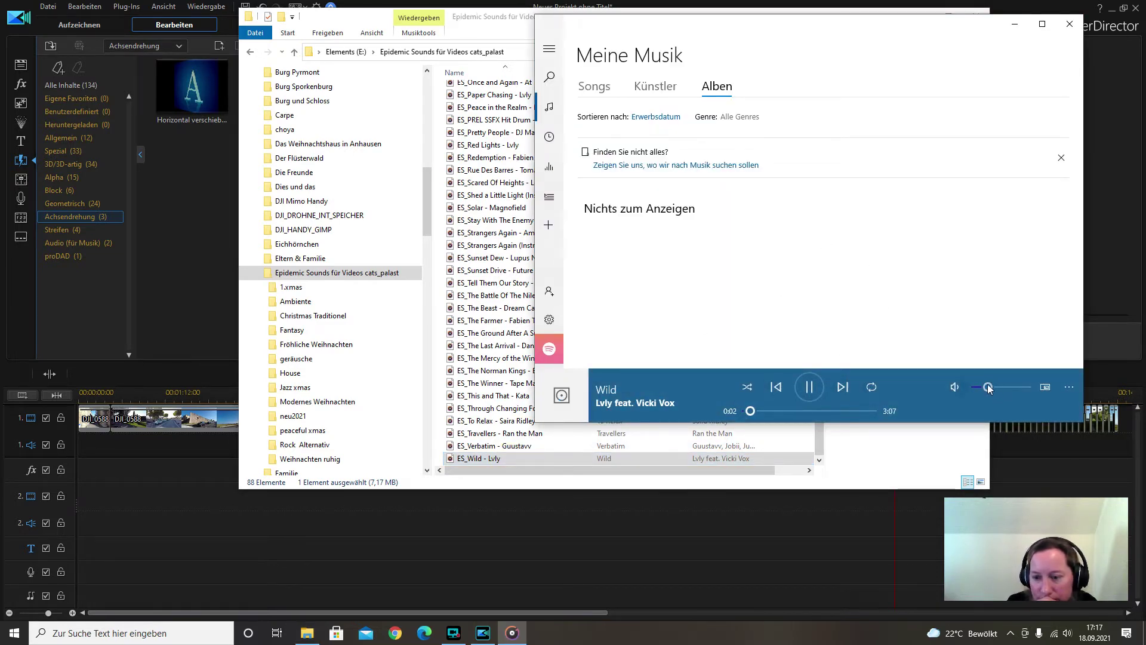
{"action": "left_click_drag", "start_coordinate": [988, 384], "coordinate": [983, 384]}
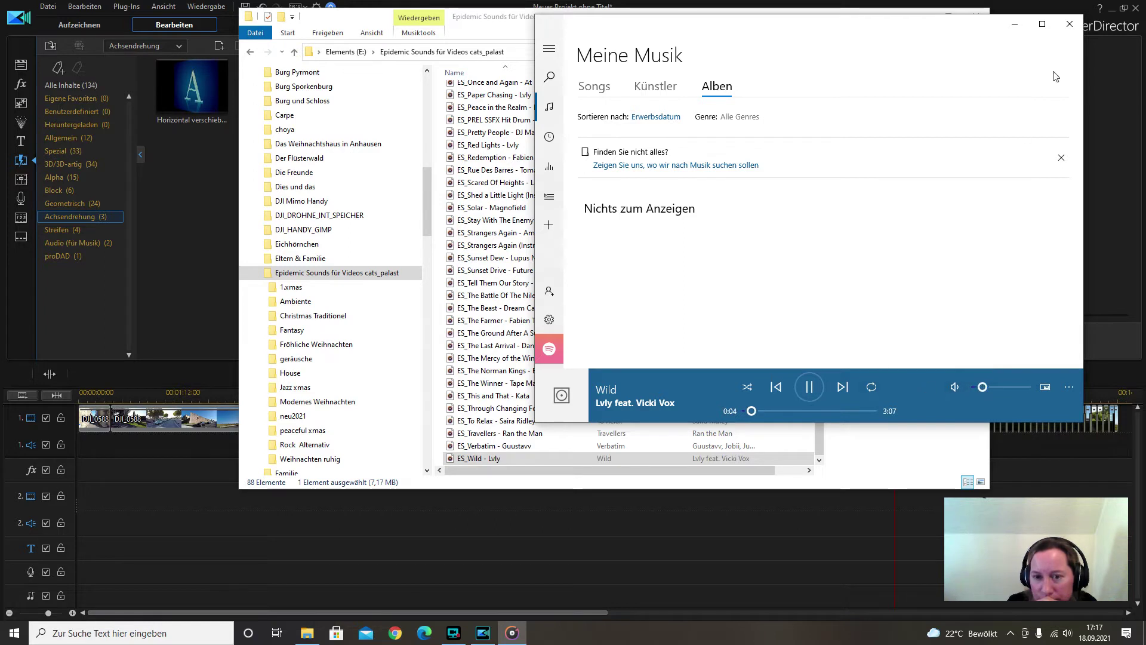
{"action": "left_click", "coordinate": [774, 410]}
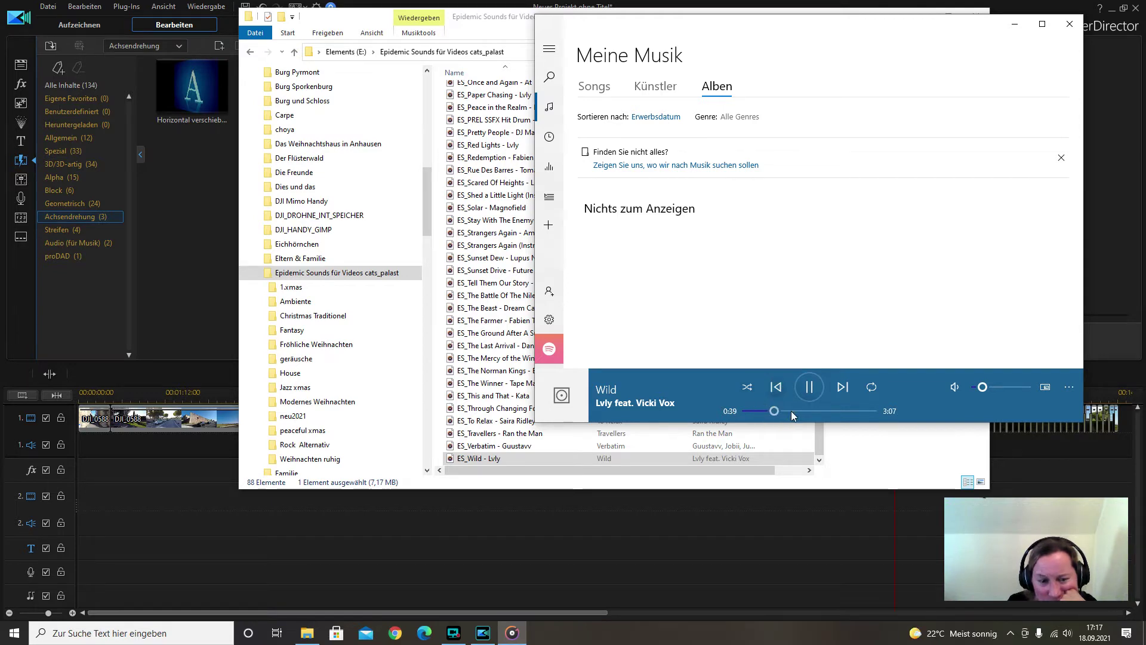
{"action": "left_click", "coordinate": [804, 395]}
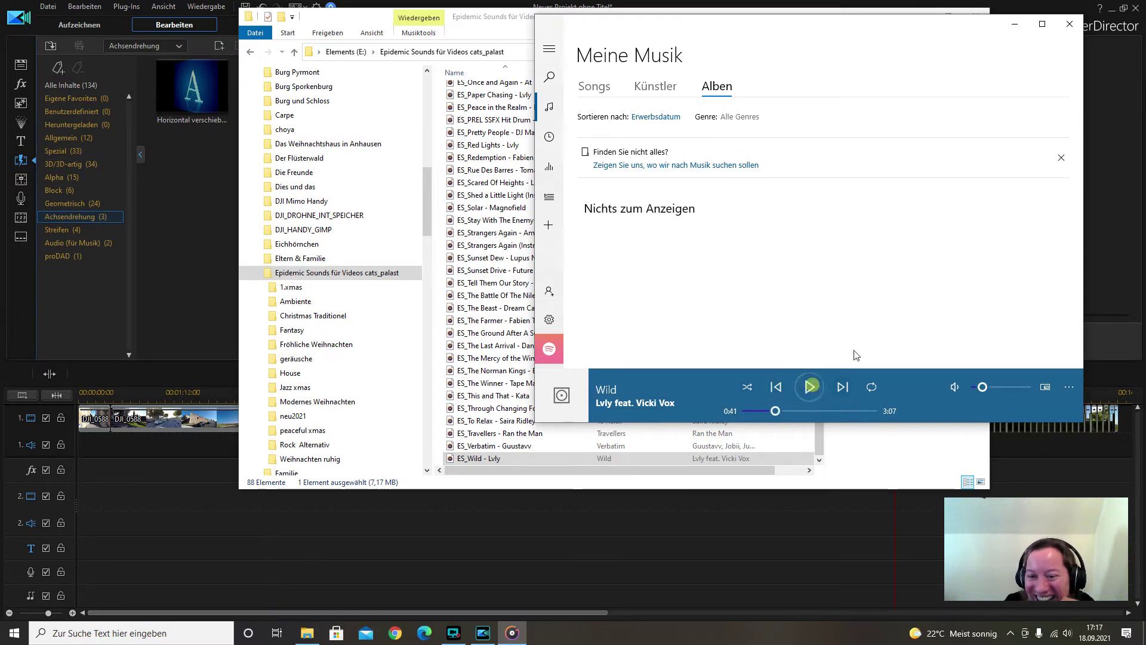
{"action": "left_click", "coordinate": [1069, 24]}
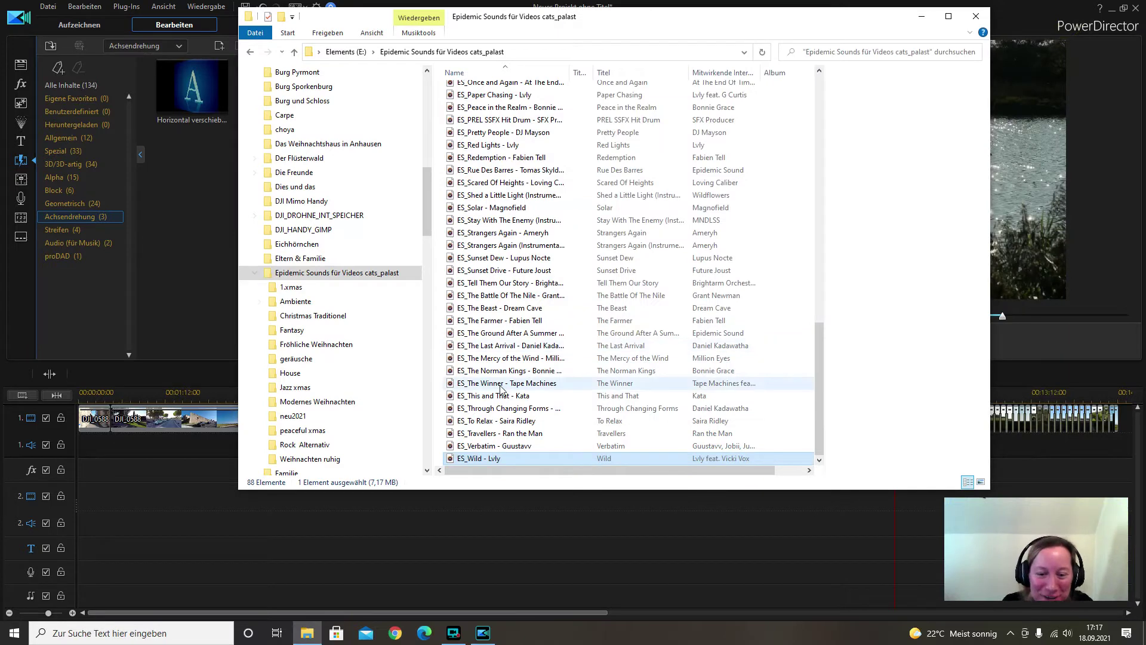
Listen to the tracks Verbatim and Travellers, skipping ahead in Travellers to about 0:31 and closing the player after each
{"action": "double_click", "coordinate": [509, 448]}
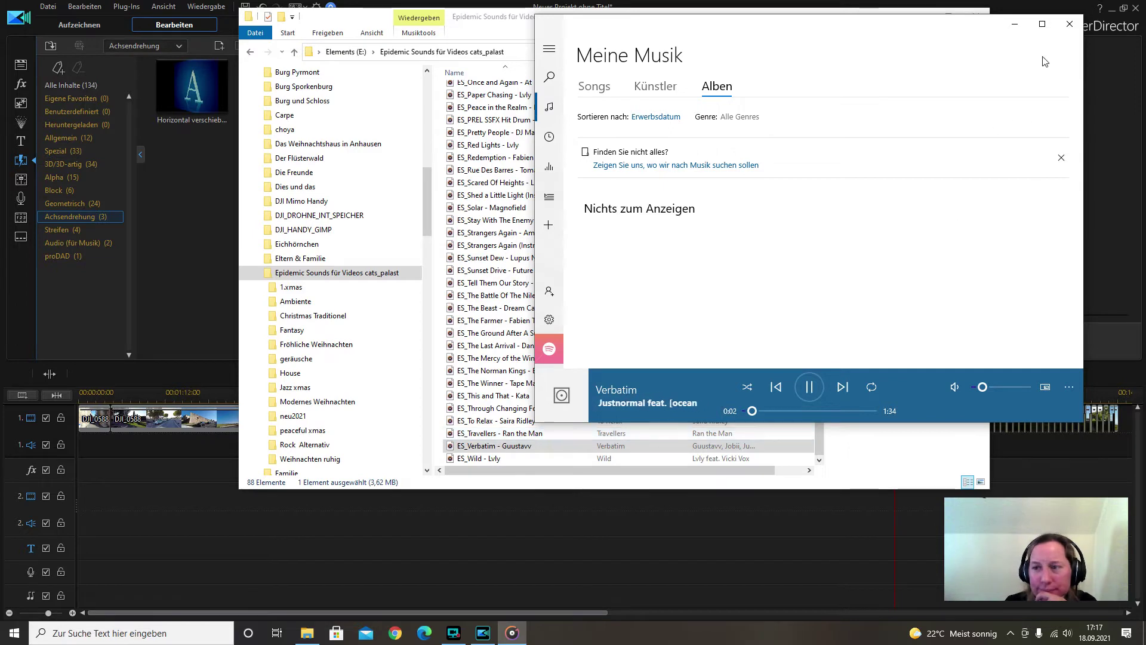
{"action": "left_click", "coordinate": [1069, 24]}
{"action": "double_click", "coordinate": [499, 433]}
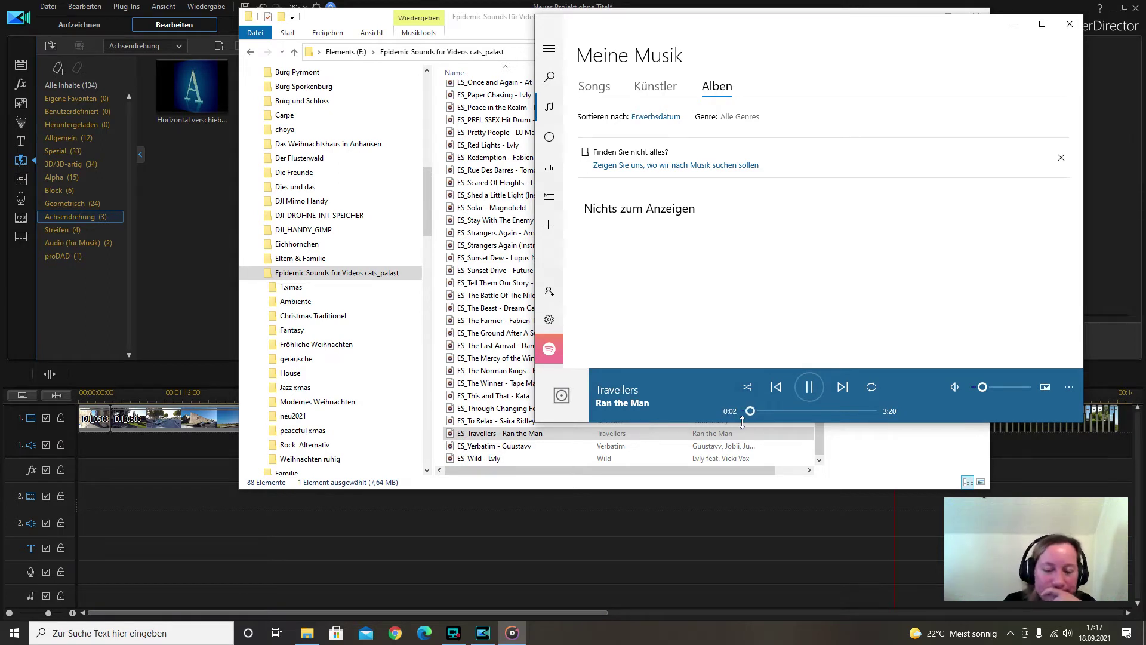
{"action": "left_click", "coordinate": [767, 412]}
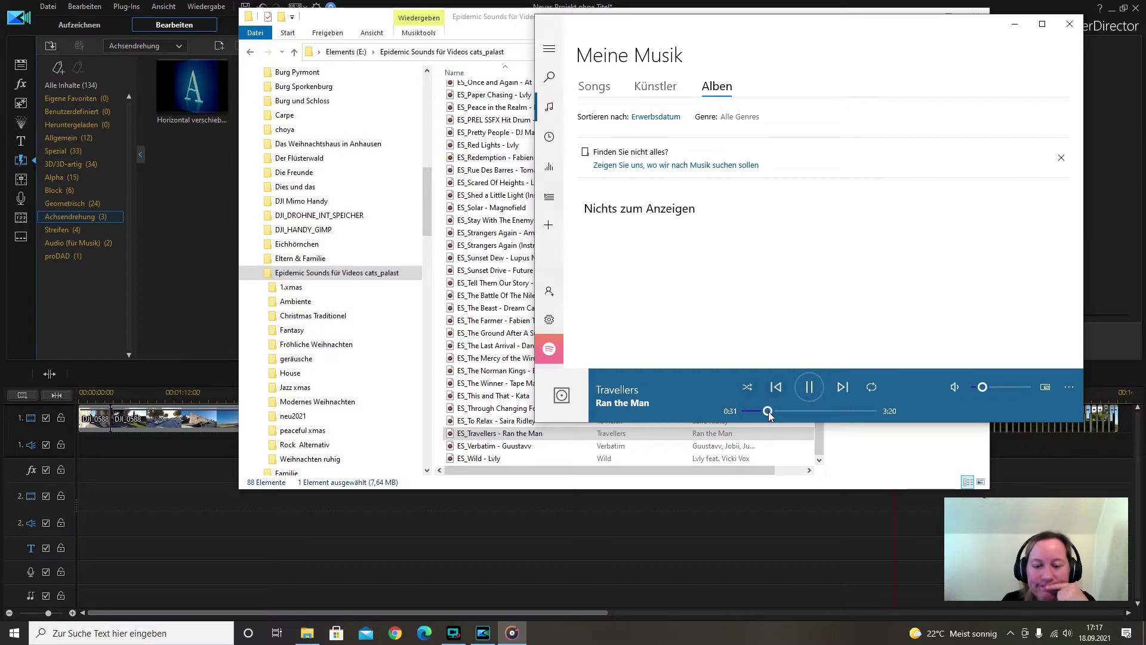
{"action": "left_click", "coordinate": [1069, 24]}
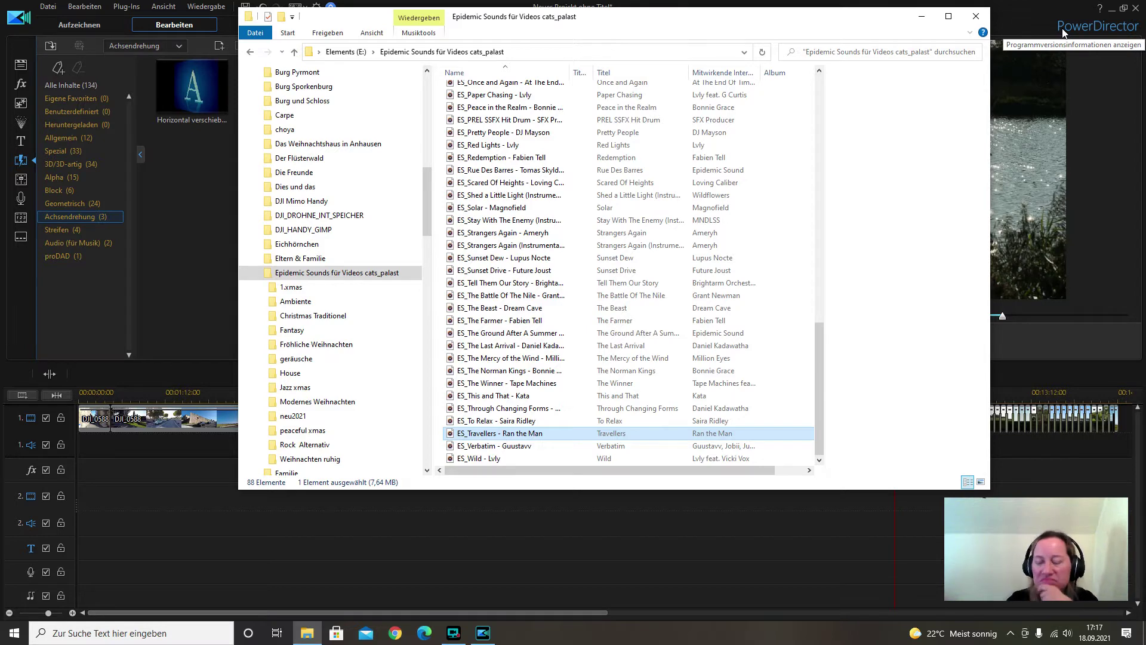
Listen to the tracks To Relax and Through Changing Forms, skipping ahead in the second, and close the player after each
{"action": "double_click", "coordinate": [529, 422]}
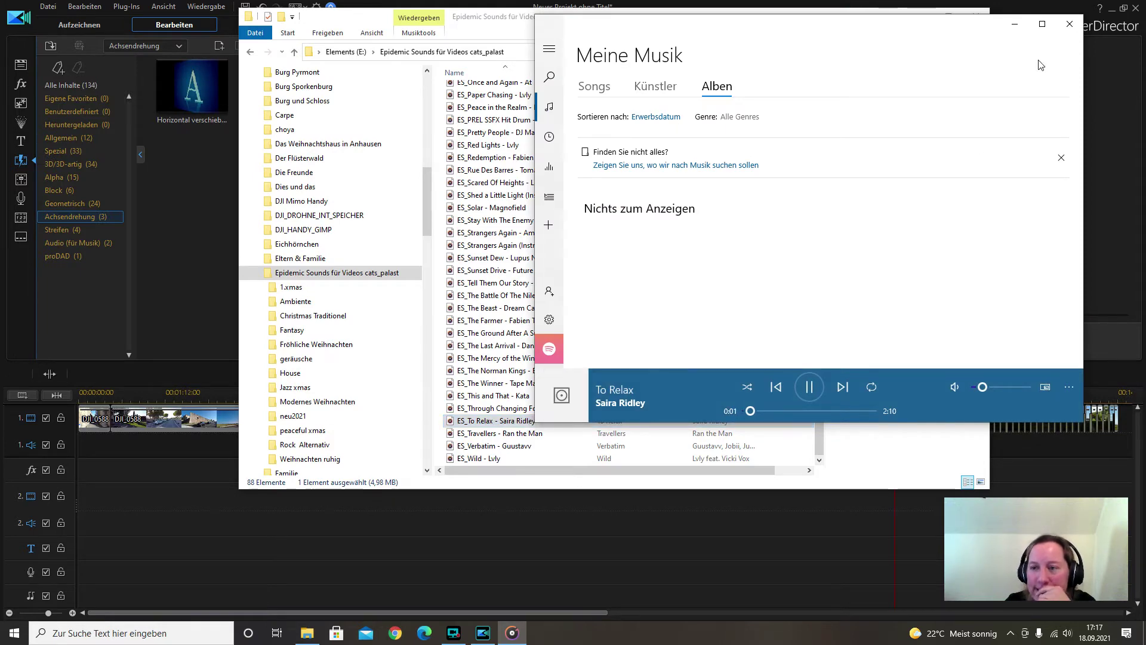
{"action": "left_click", "coordinate": [1069, 24]}
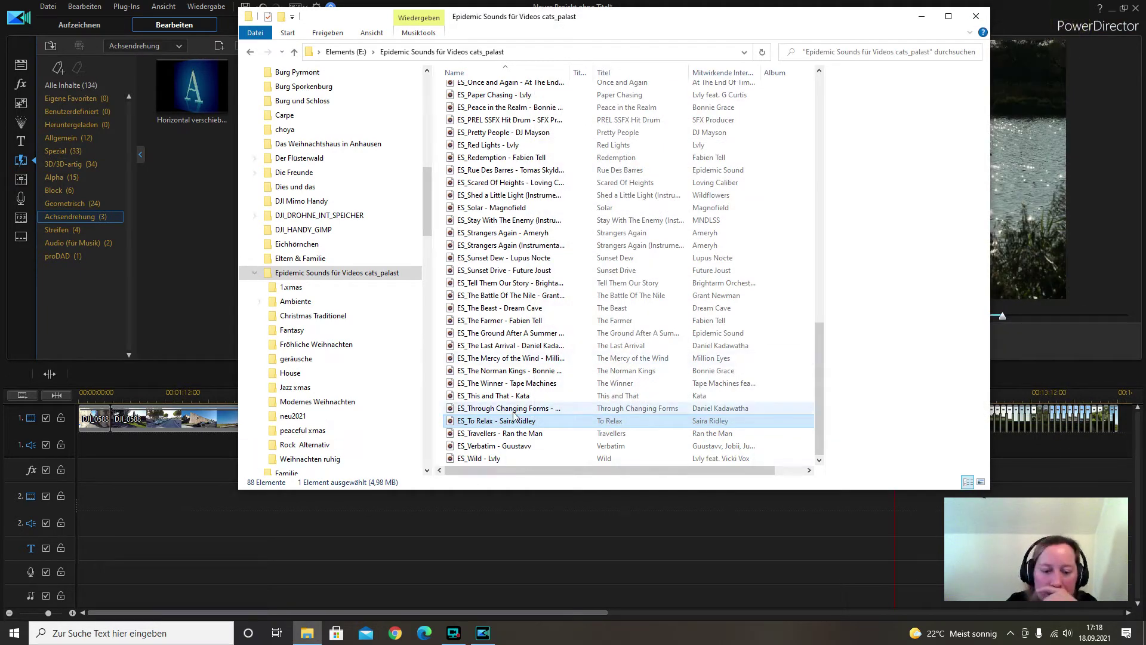
{"action": "mouse_move", "coordinate": [506, 410]}
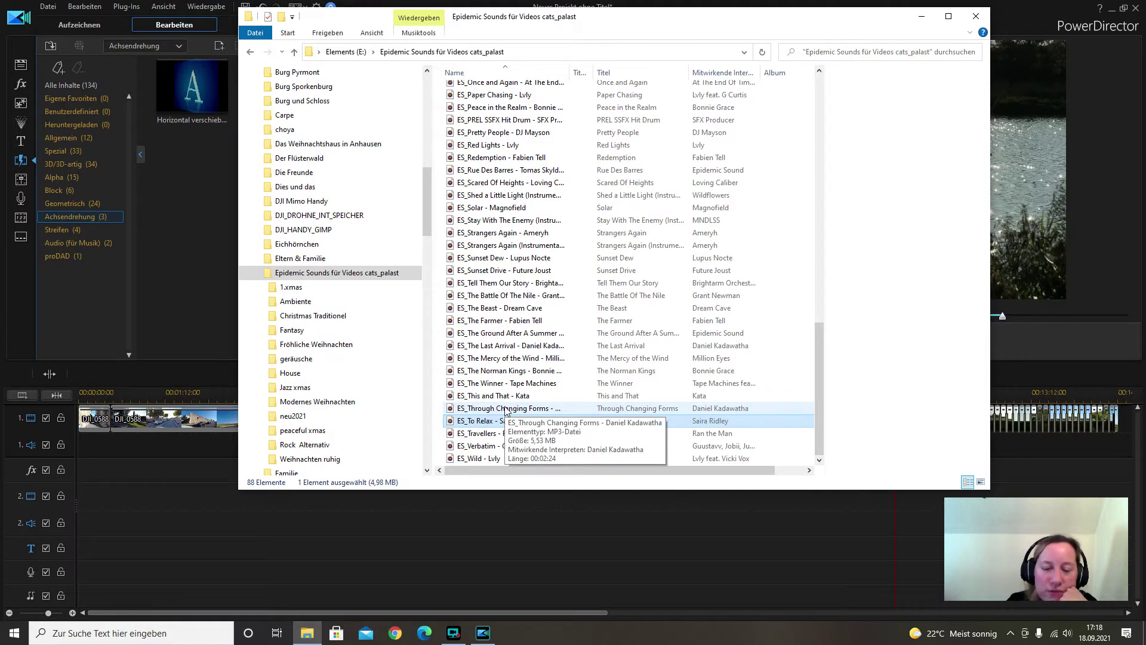
{"action": "double_click", "coordinate": [506, 409]}
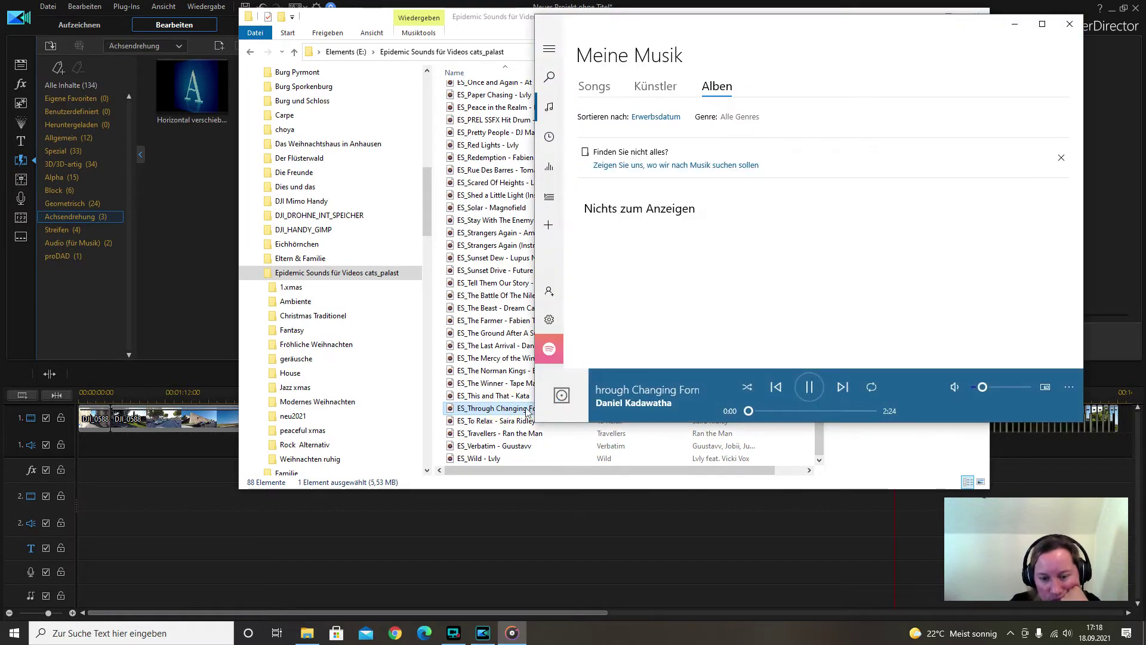
{"action": "left_click", "coordinate": [763, 411]}
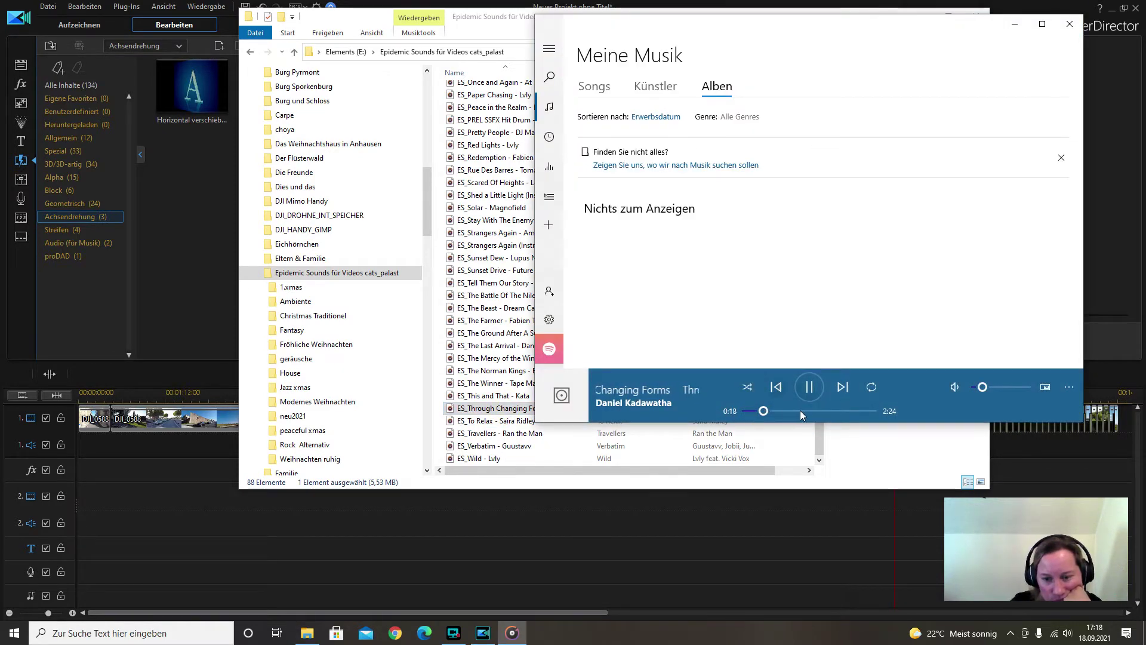
{"action": "left_click", "coordinate": [1069, 24]}
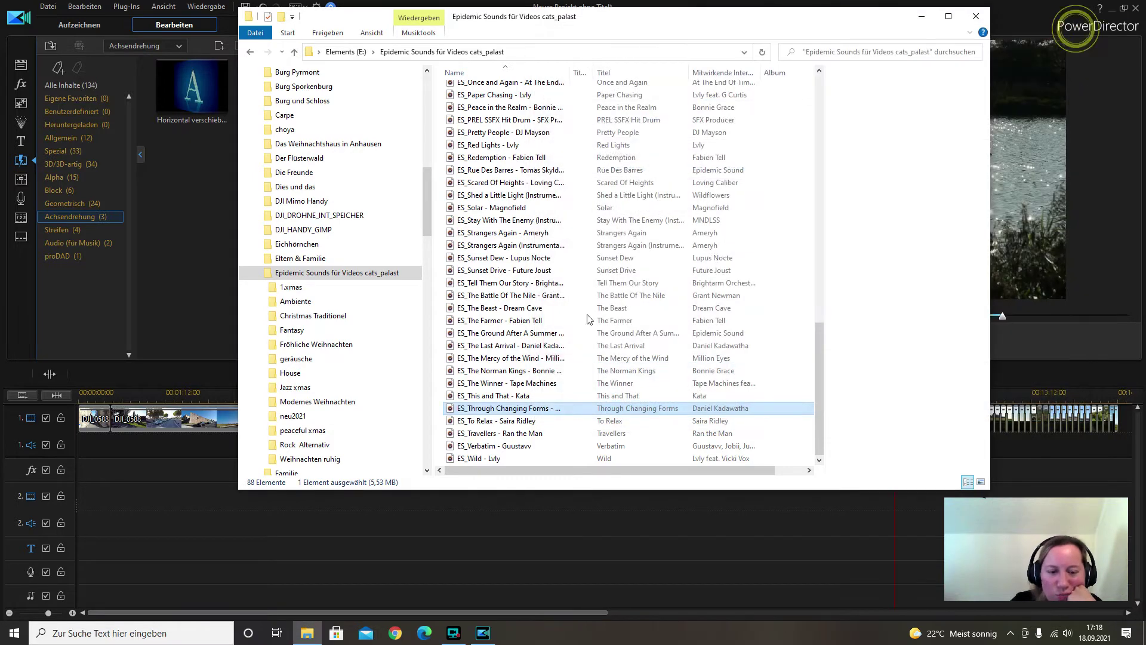
Listen to the tracks This and That and The Winner, skipping ahead in This and That and closing the player after each
{"action": "double_click", "coordinate": [503, 397]}
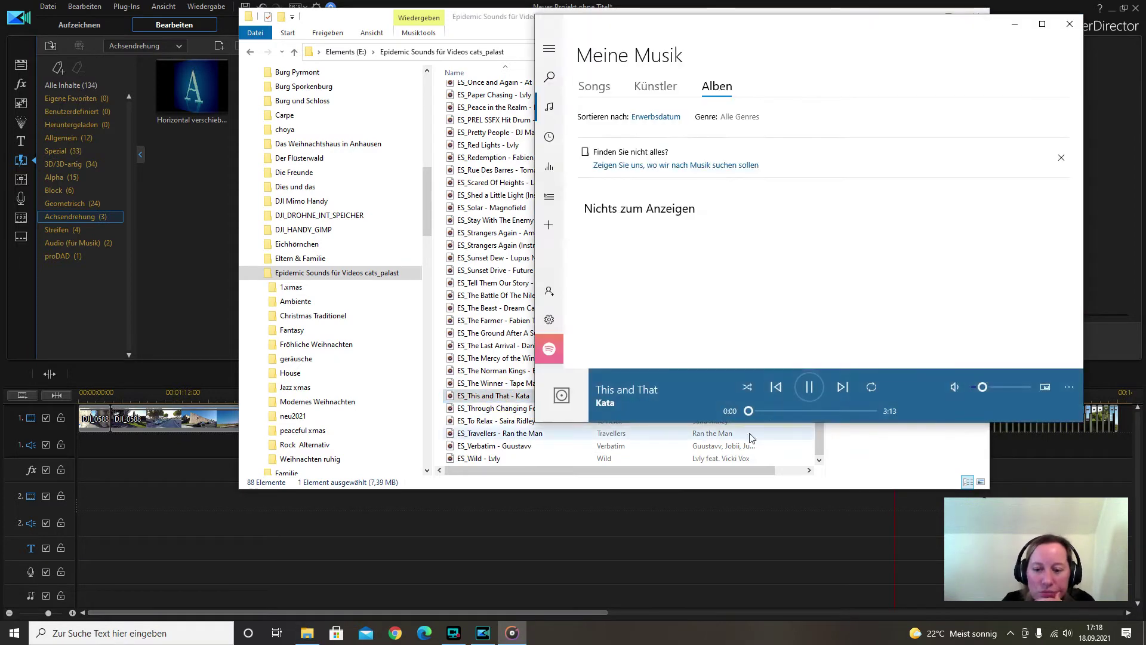
{"action": "left_click", "coordinate": [771, 411]}
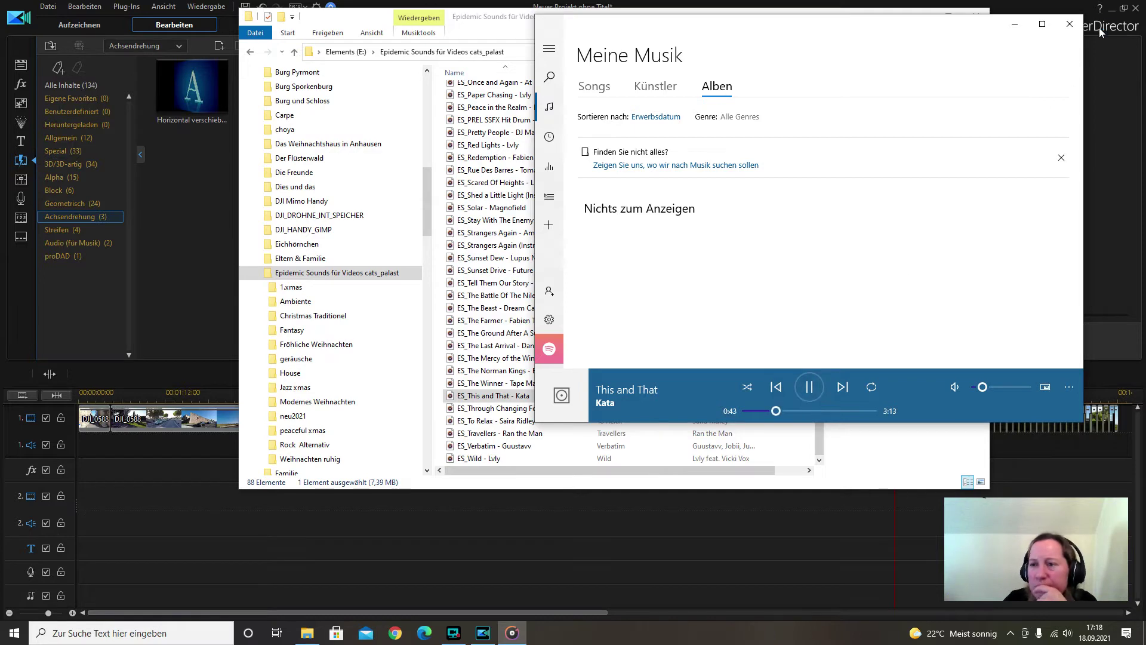
{"action": "left_click", "coordinate": [1069, 24]}
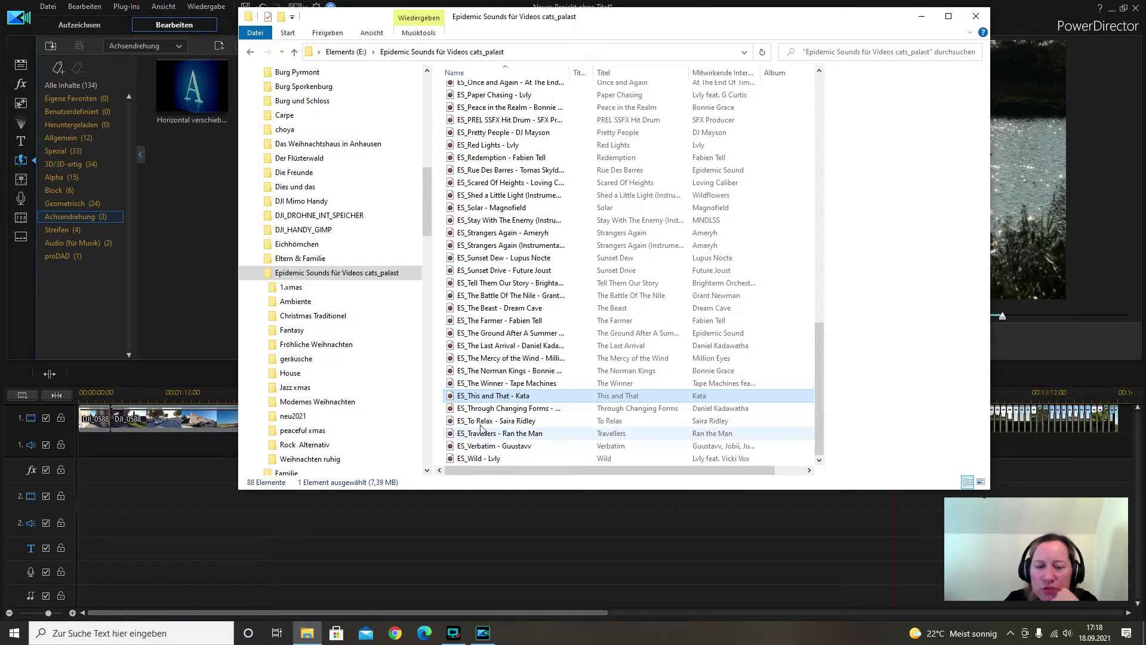
{"action": "double_click", "coordinate": [477, 384]}
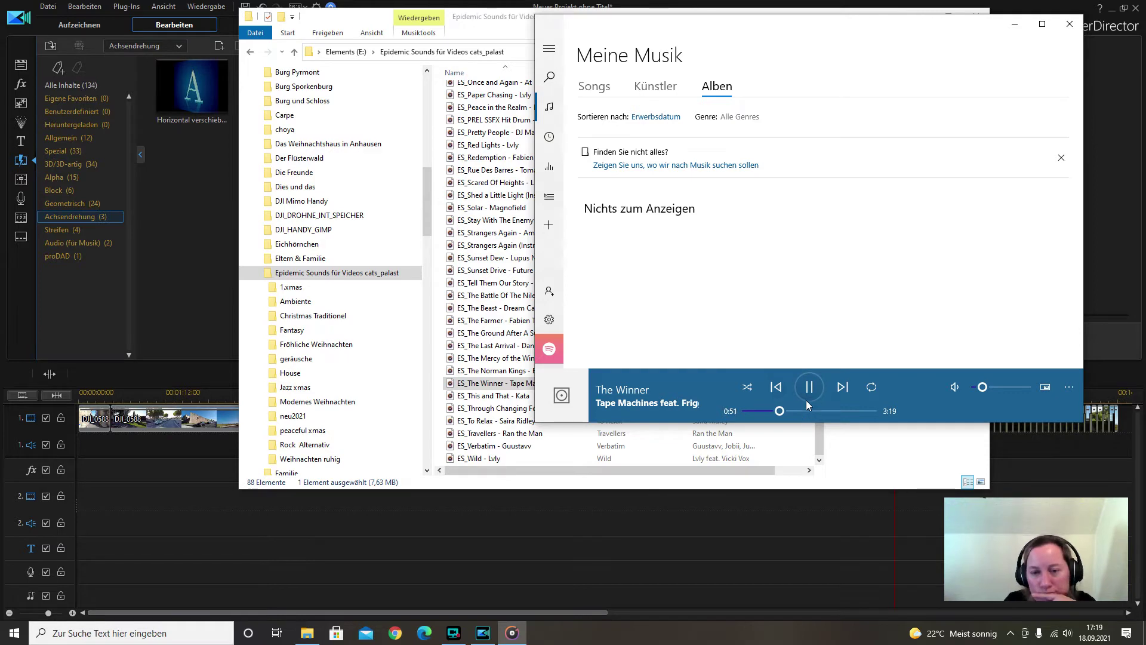
{"action": "left_click", "coordinate": [1071, 27]}
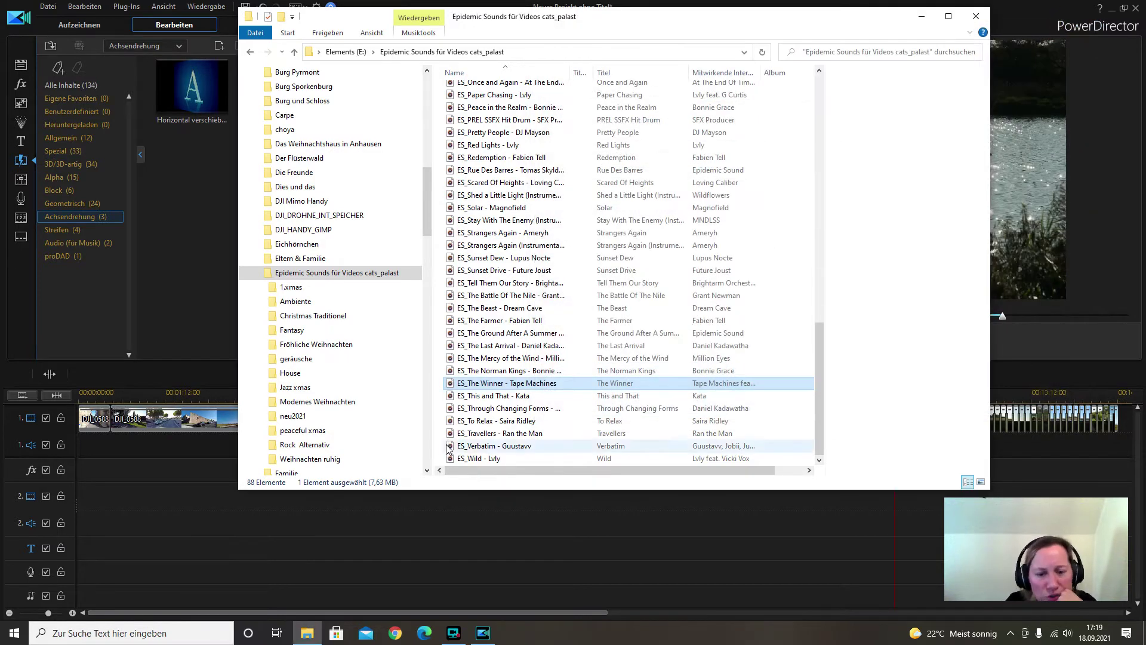
Listen to The Norman Kings, including a section further in, and to The Mercy of the Wind, closing the player after each
{"action": "double_click", "coordinate": [481, 371]}
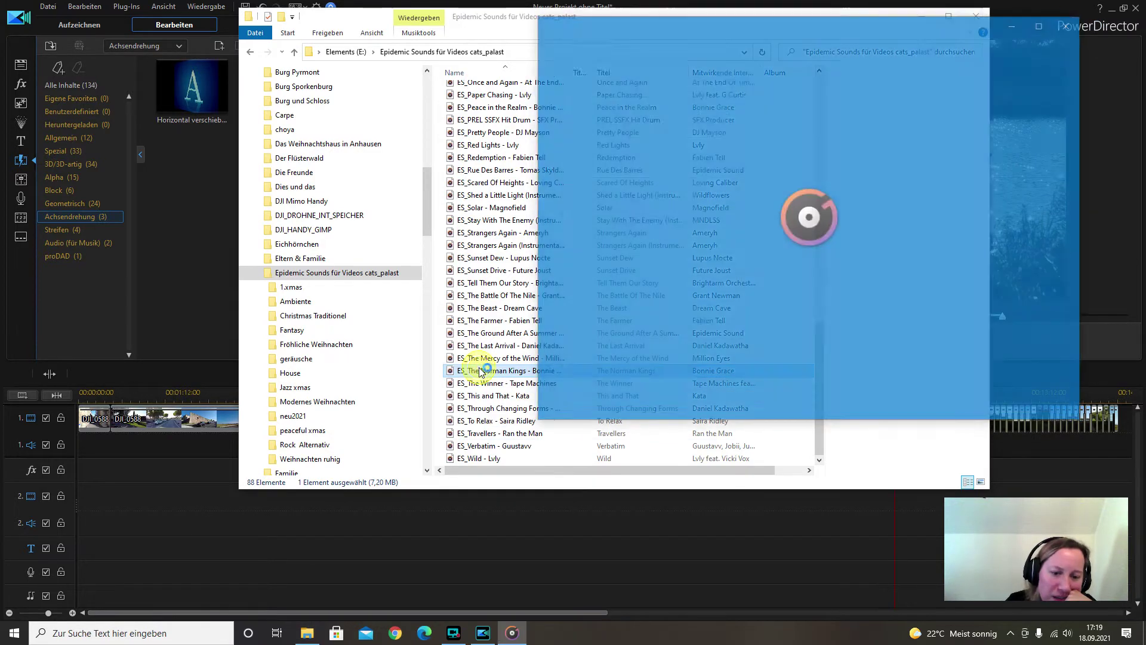
{"action": "left_click", "coordinate": [783, 411]}
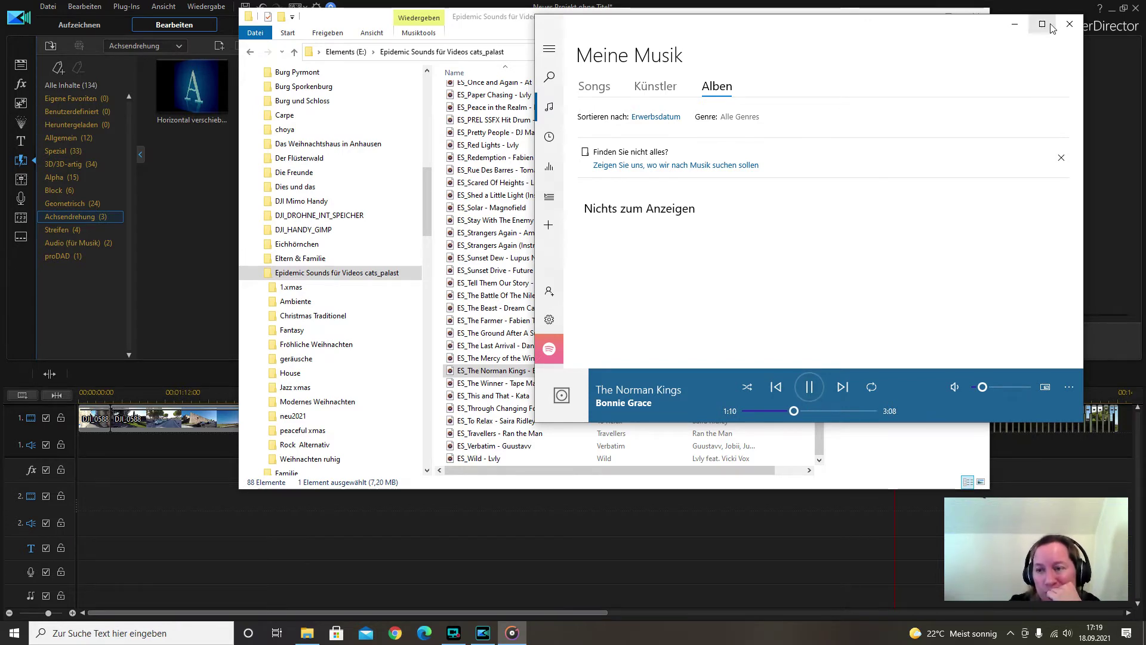
{"action": "left_click", "coordinate": [1070, 24]}
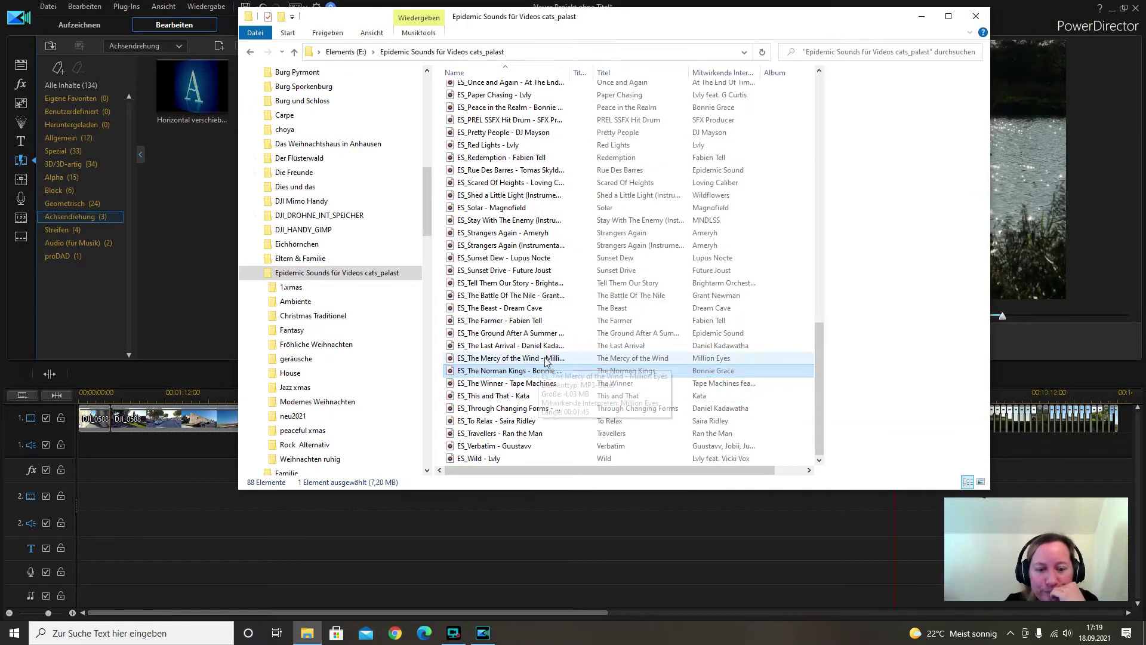
{"action": "double_click", "coordinate": [494, 361]}
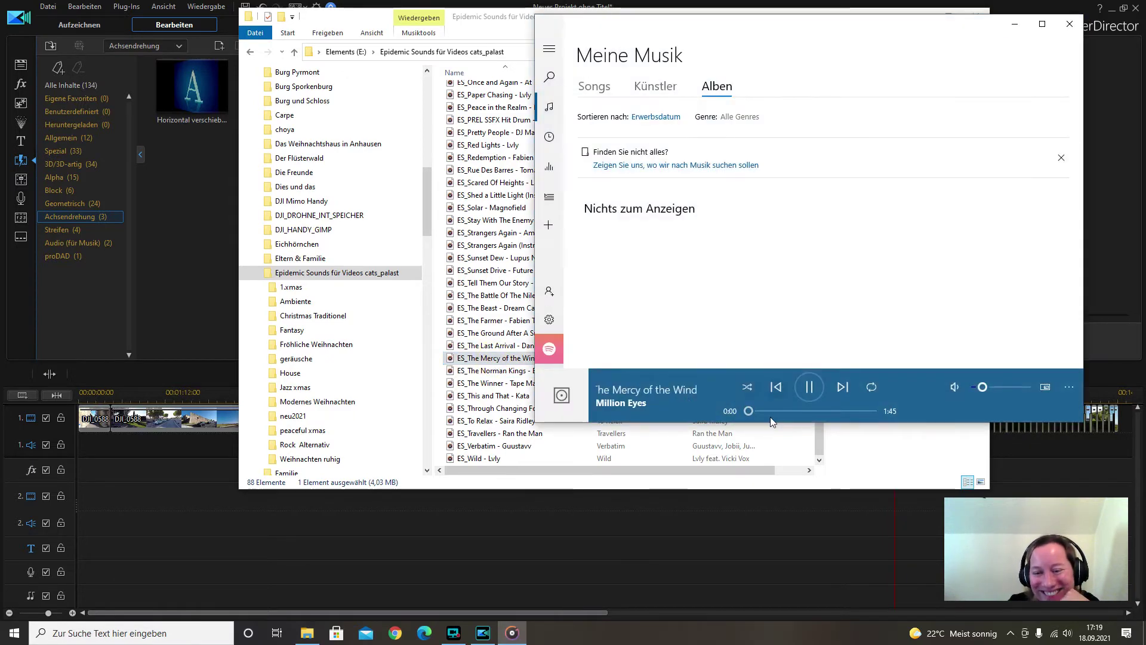
{"action": "left_click", "coordinate": [1070, 24]}
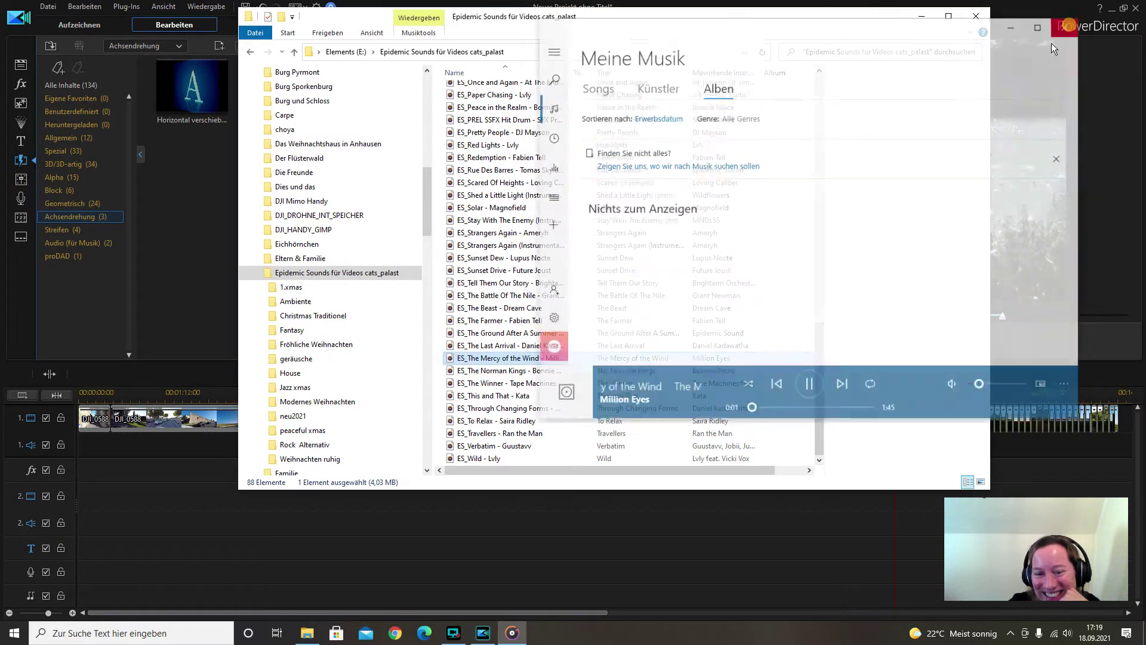
Listen to several sections of The Last Arrival and The Ground After A Summer Rain, closing the player after each track
{"action": "double_click", "coordinate": [494, 345]}
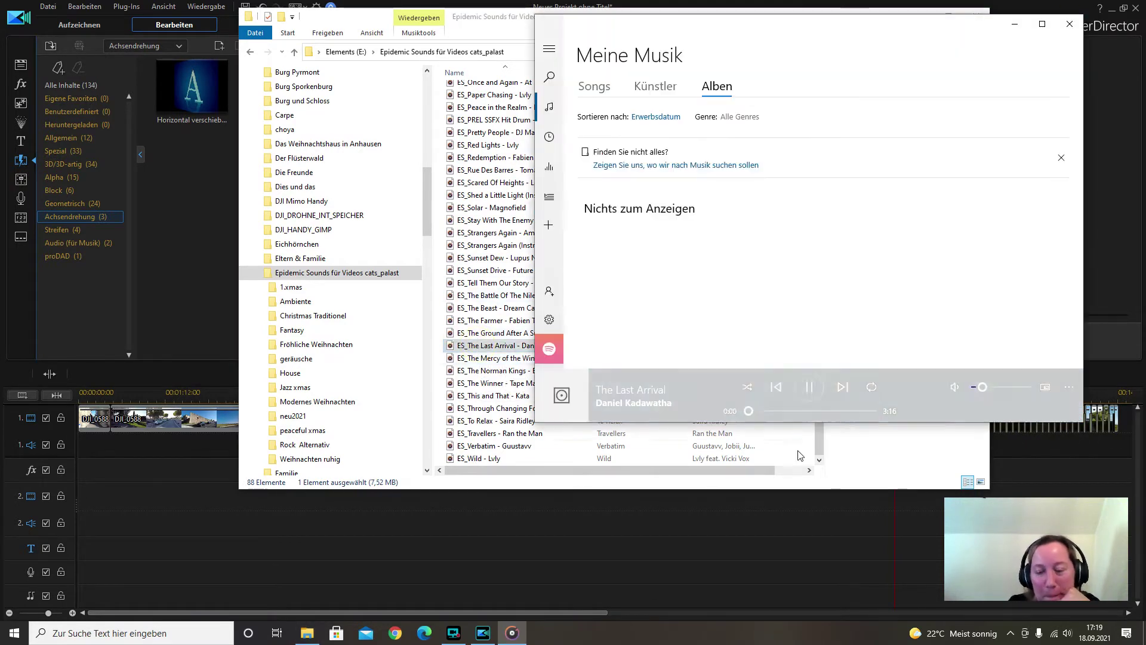
{"action": "left_click", "coordinate": [767, 411]}
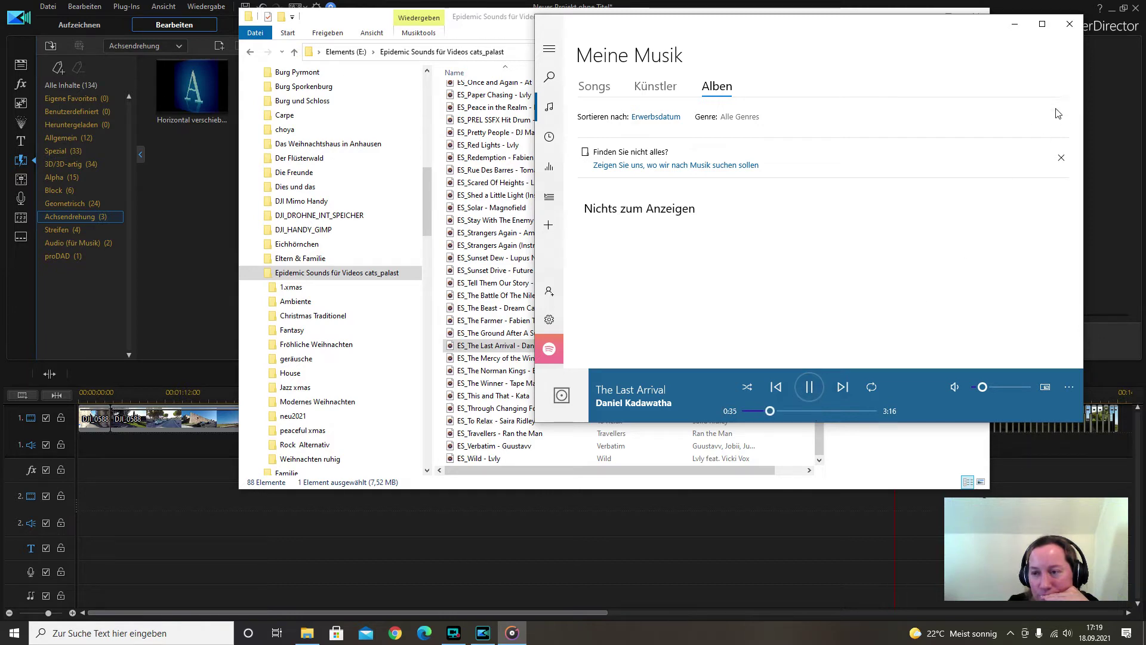
{"action": "left_click", "coordinate": [1069, 24]}
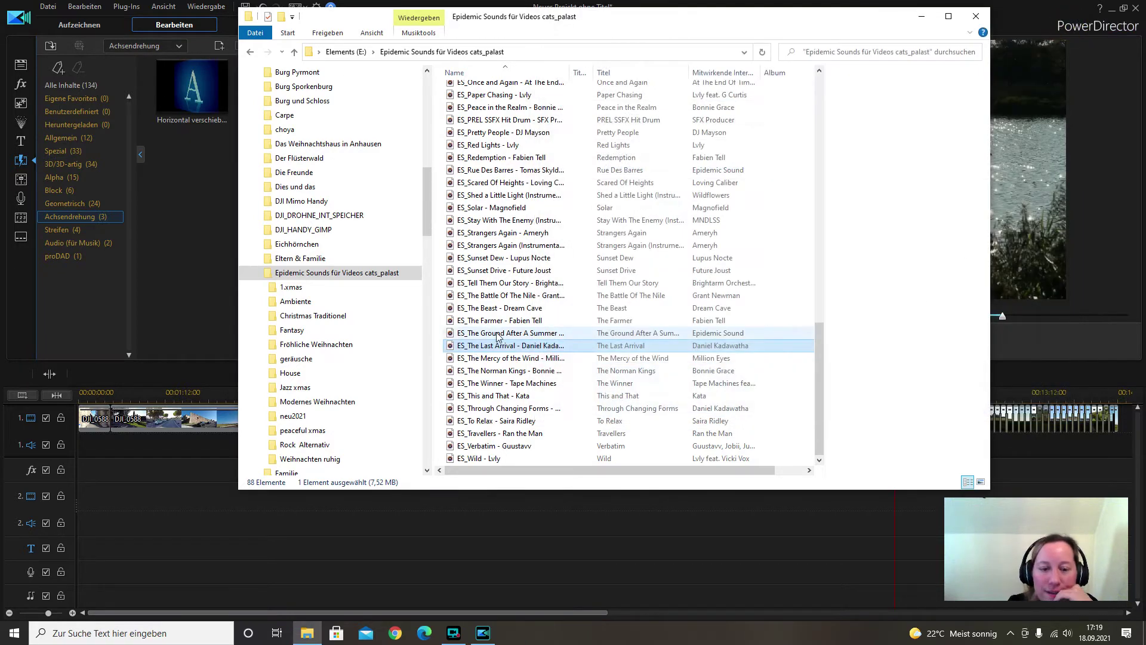
{"action": "double_click", "coordinate": [495, 335]}
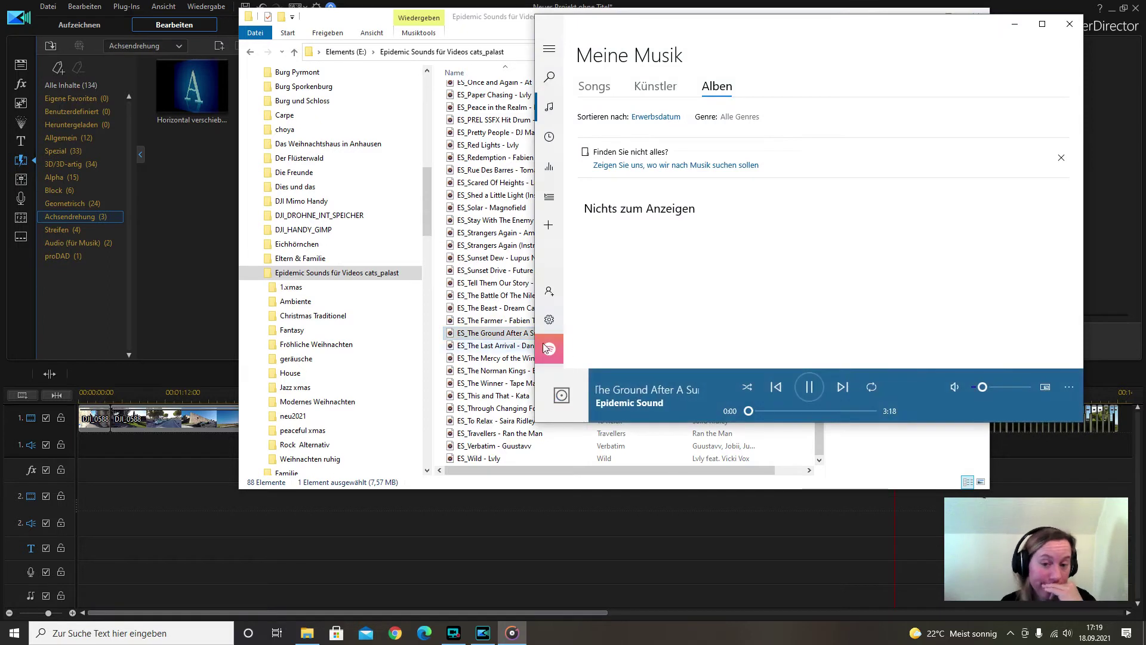
{"action": "left_click", "coordinate": [761, 410]}
{"action": "left_click", "coordinate": [775, 411]}
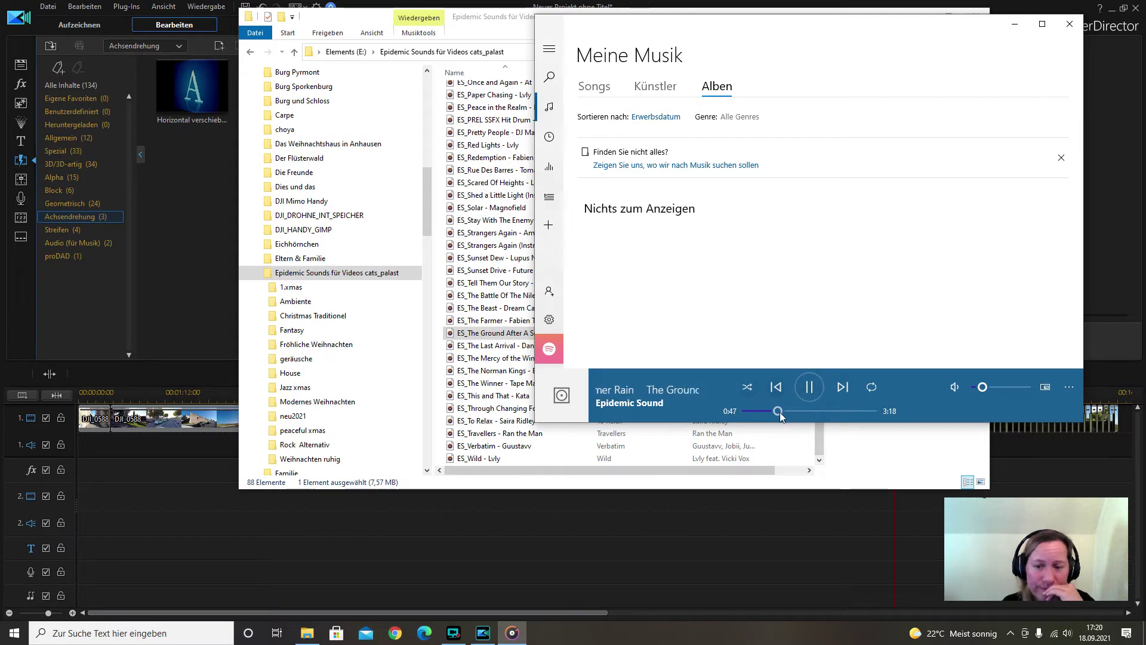
{"action": "left_click", "coordinate": [811, 411]}
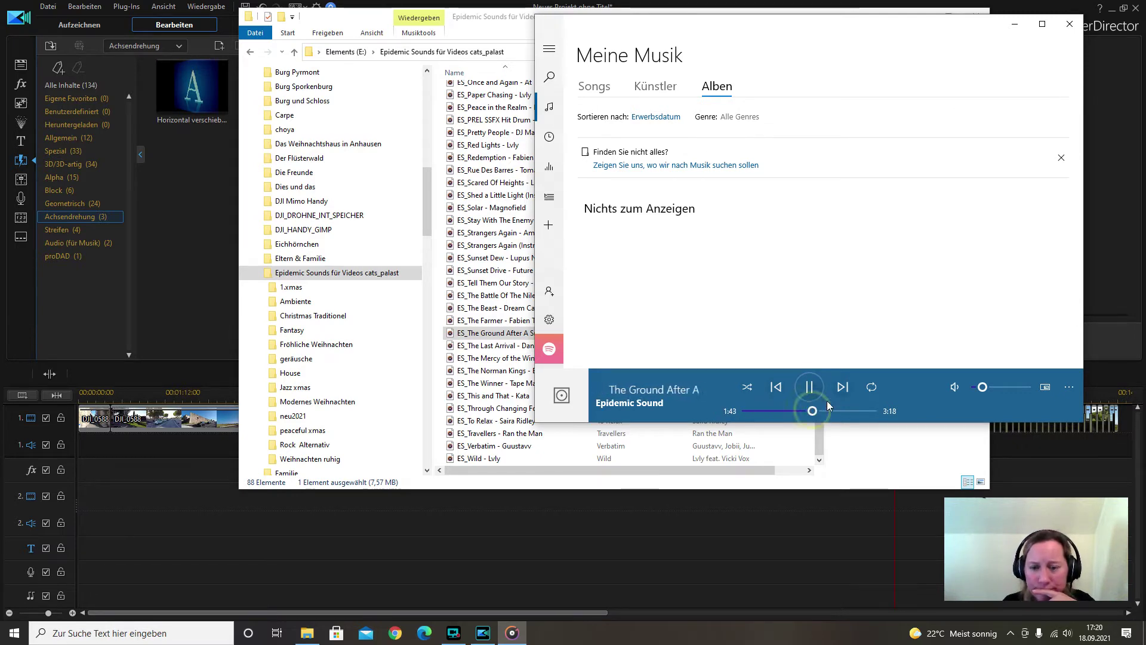
{"action": "left_click", "coordinate": [1069, 24]}
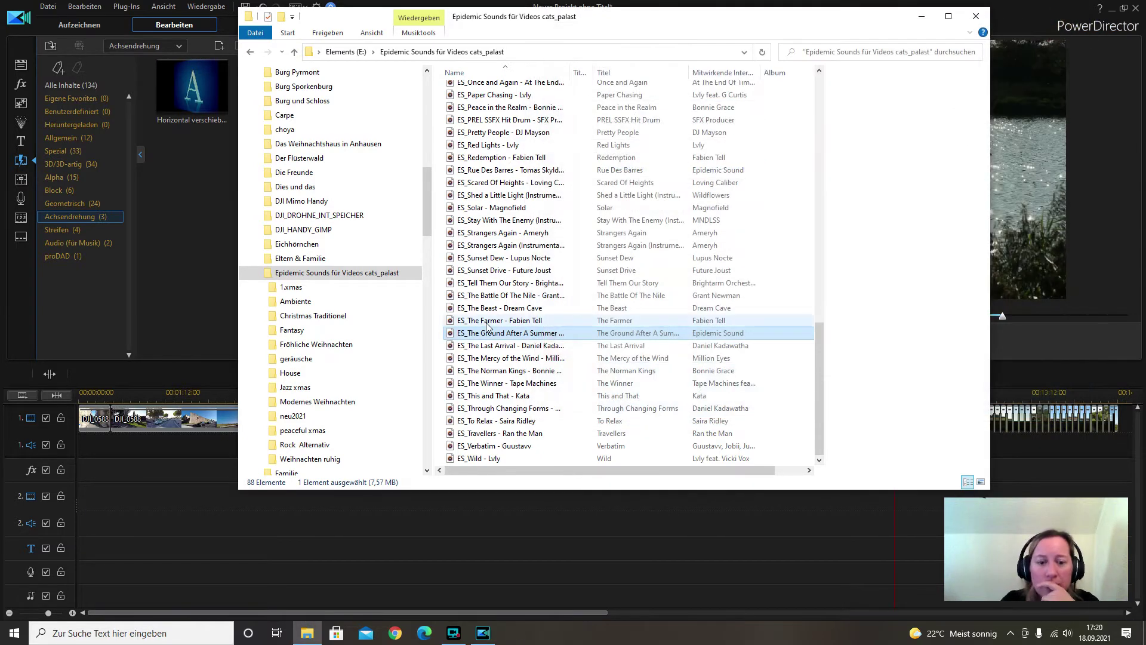
Listen to the openings of The Farmer and The Beast, closing the player after each track
{"action": "left_click", "coordinate": [493, 322]}
{"action": "double_click", "coordinate": [493, 322]}
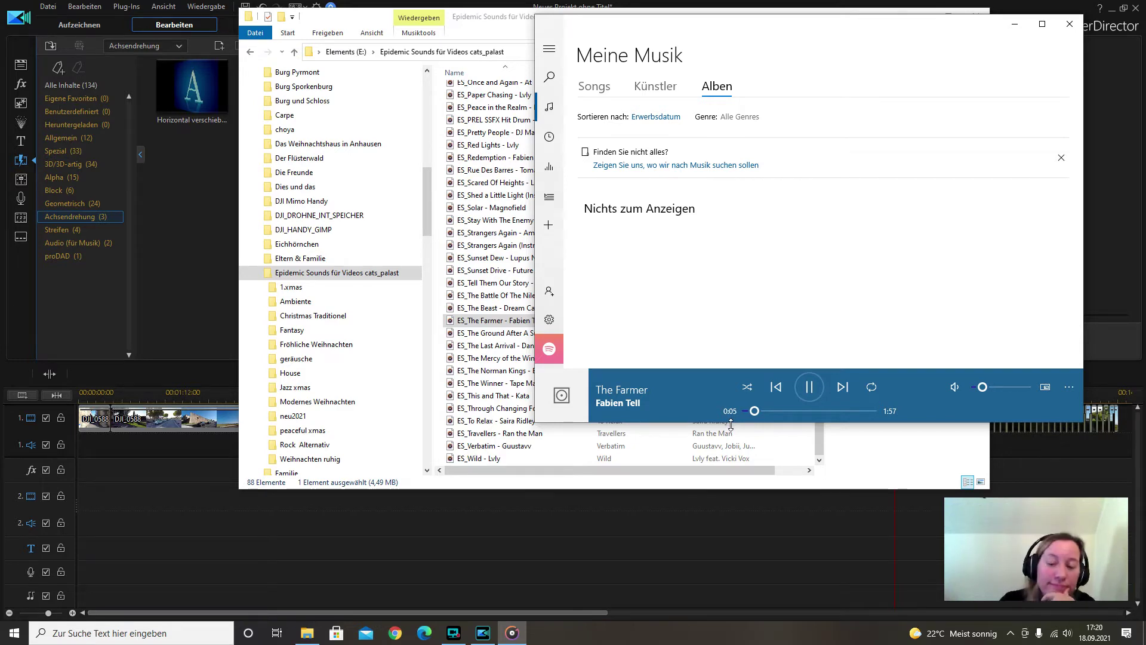
{"action": "left_click", "coordinate": [1069, 24]}
{"action": "left_click", "coordinate": [512, 309]}
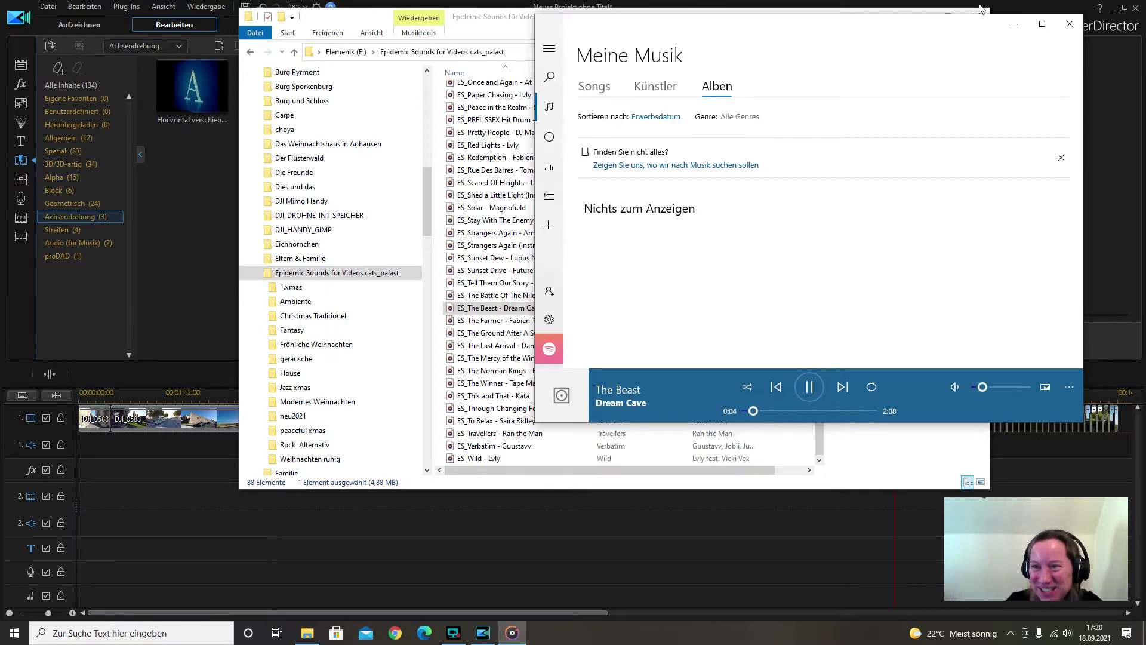
{"action": "left_click", "coordinate": [1069, 23]}
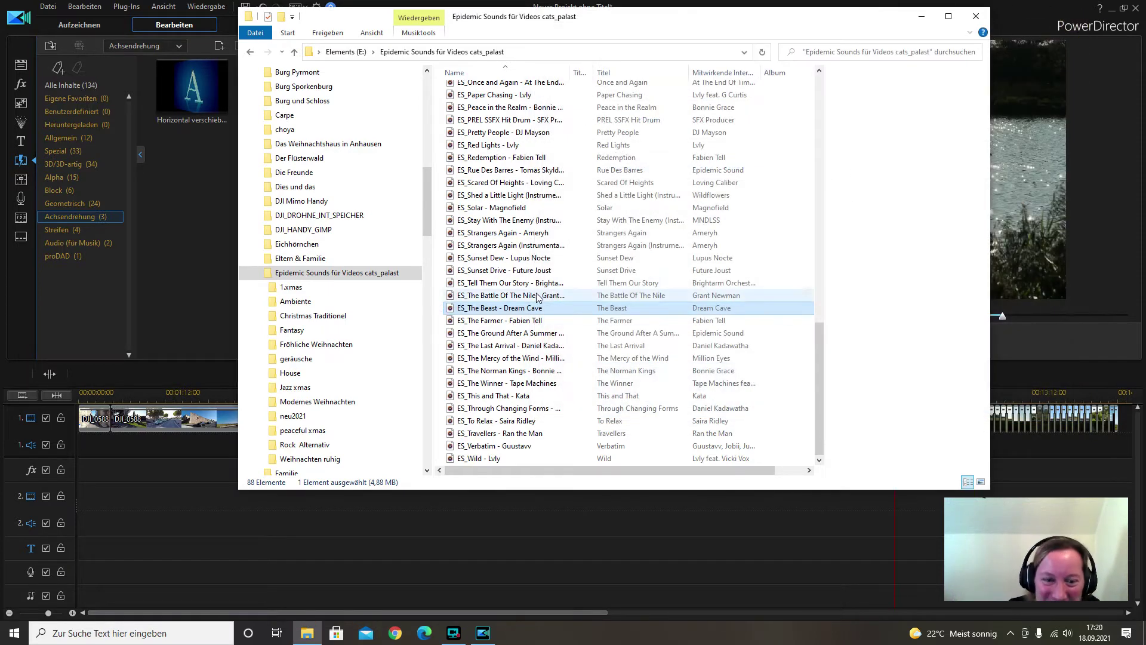
Listen to The Battle Of The Nile, skipping ahead in it, and to Tell Them Our Story, closing the player after each
{"action": "double_click", "coordinate": [538, 297]}
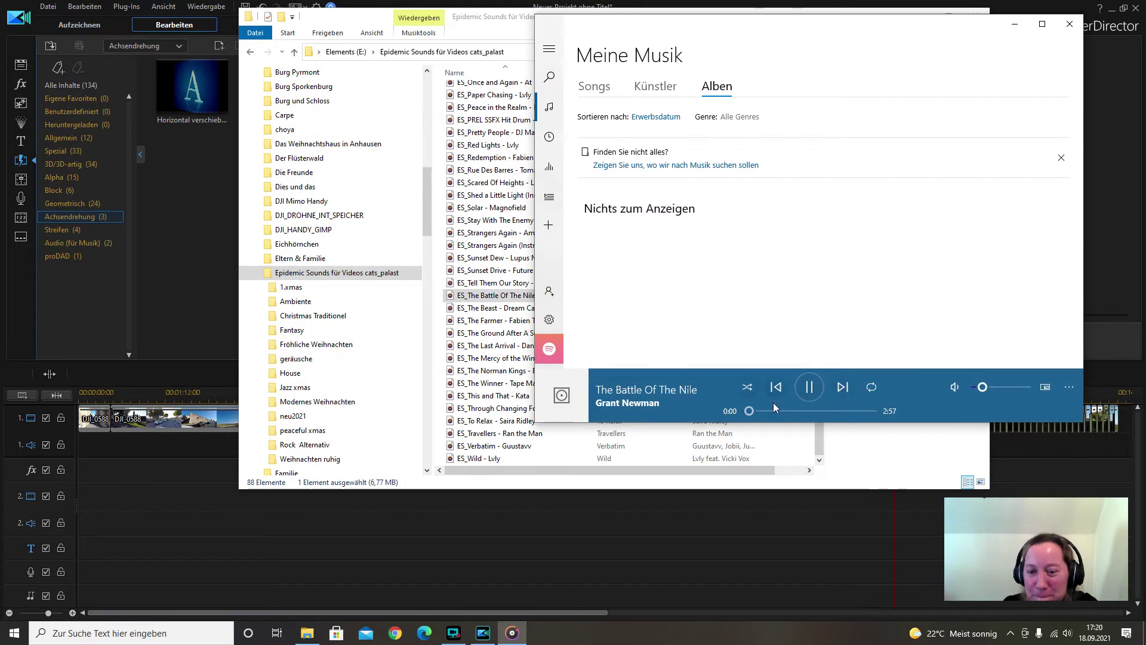
{"action": "left_click", "coordinate": [771, 410]}
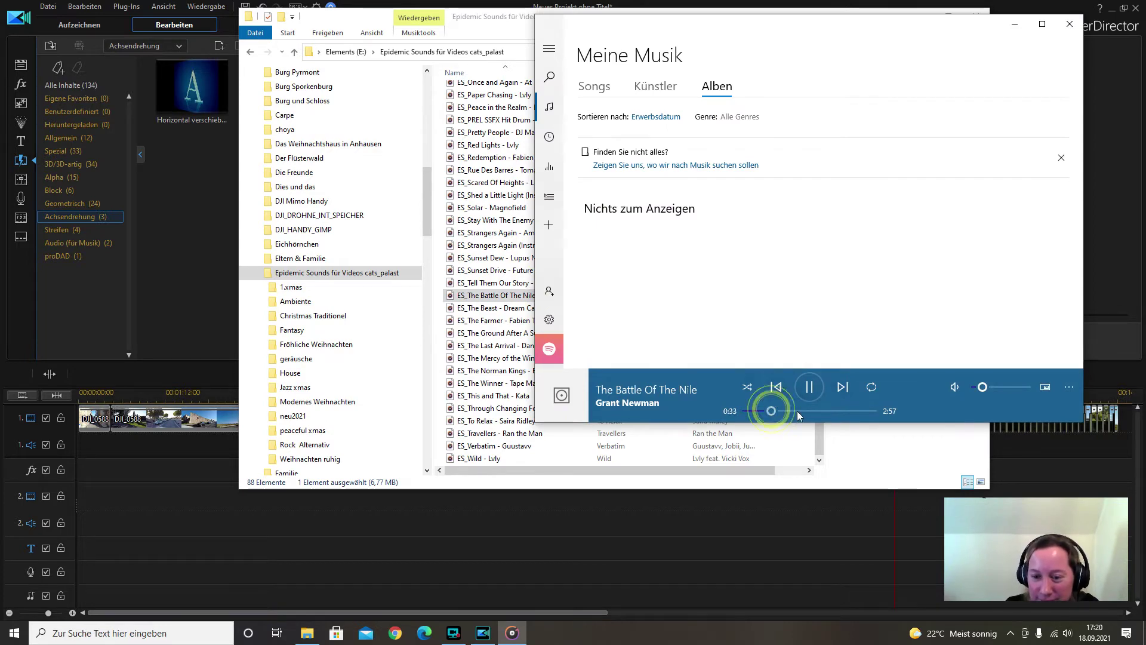
{"action": "left_click", "coordinate": [1068, 25]}
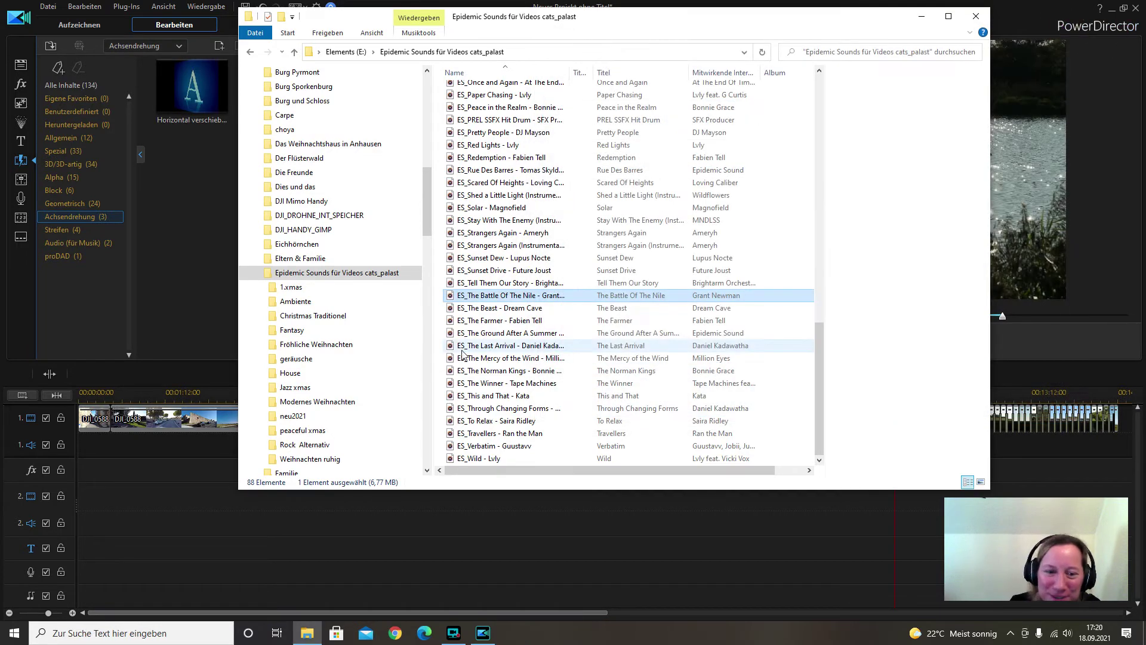
{"action": "double_click", "coordinate": [496, 284]}
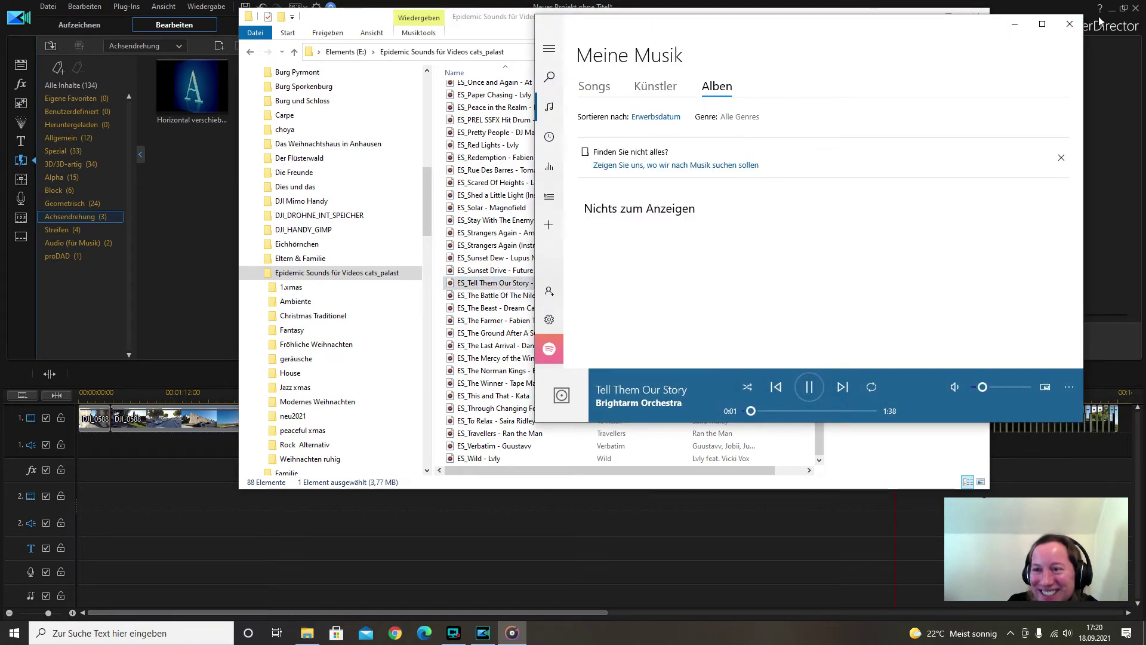
{"action": "left_click", "coordinate": [1070, 24]}
Open the neu2021 subfolder and listen to a section further into A Gentle Invitation, closing the player after it
{"action": "scroll", "coordinate": [606, 375], "scroll_direction": "up", "scroll_amount": 13}
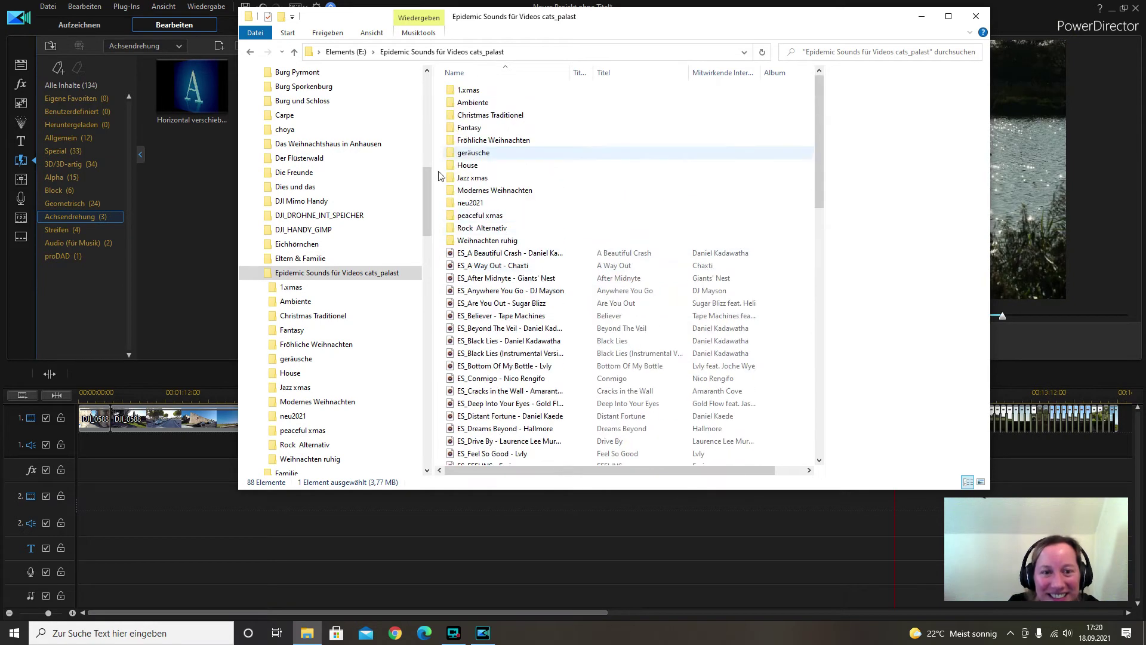
{"action": "double_click", "coordinate": [468, 203]}
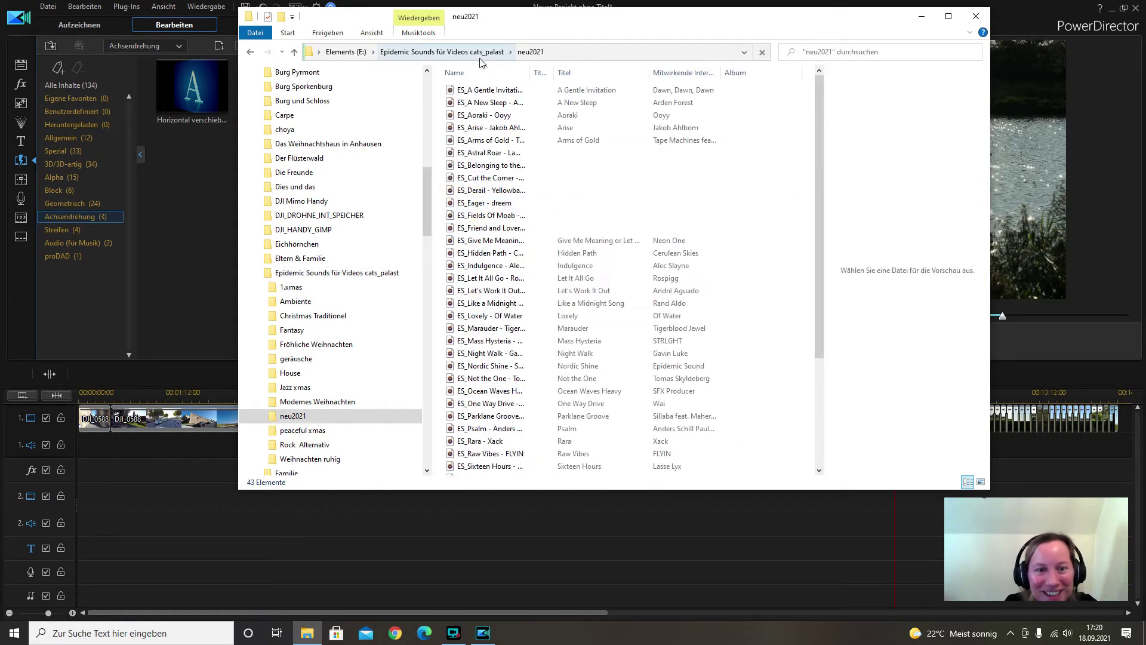
{"action": "double_click", "coordinate": [515, 92]}
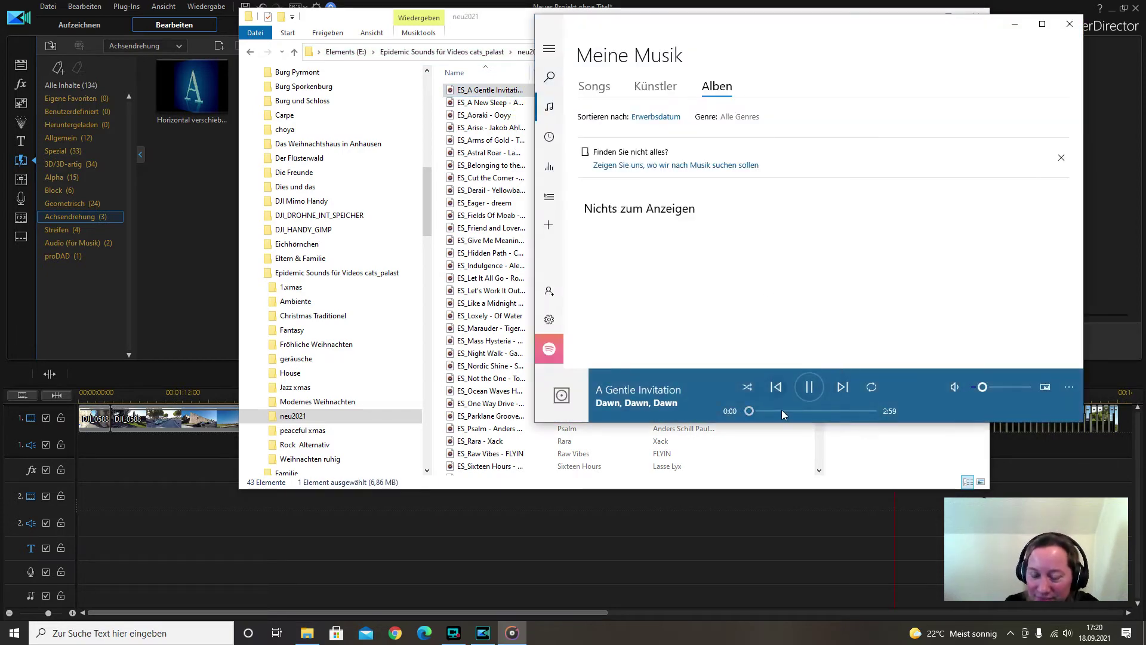
{"action": "left_click", "coordinate": [782, 411]}
{"action": "left_click", "coordinate": [1069, 24]}
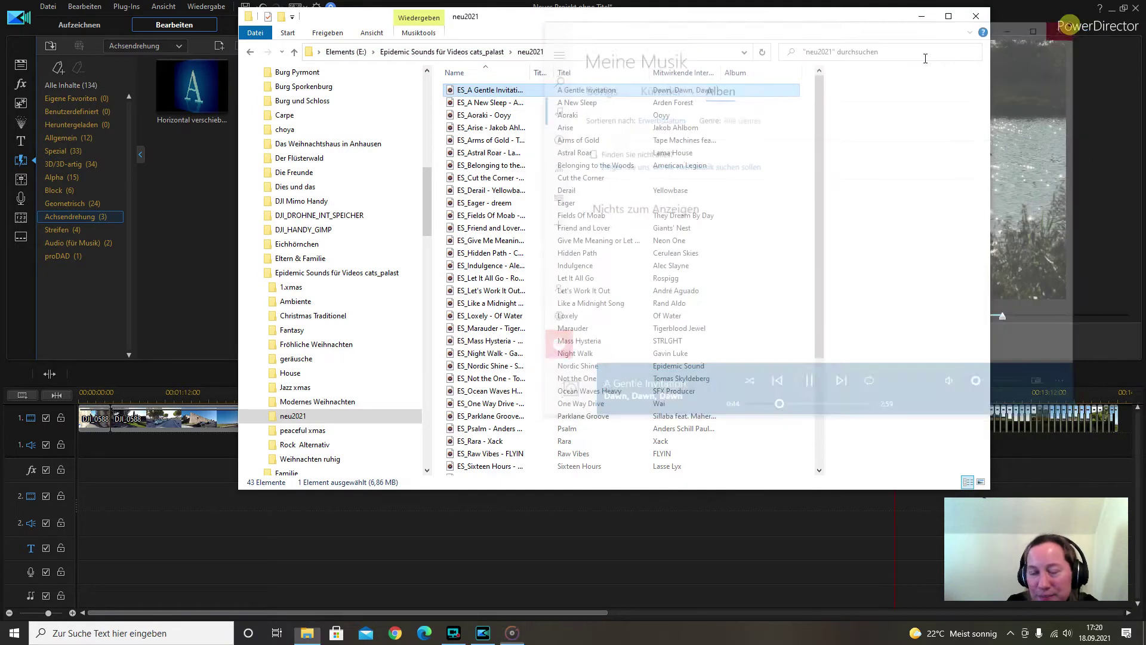
Listen to several sections of Aoraki and a section further into Arise, closing the player after each track
{"action": "double_click", "coordinate": [495, 116]}
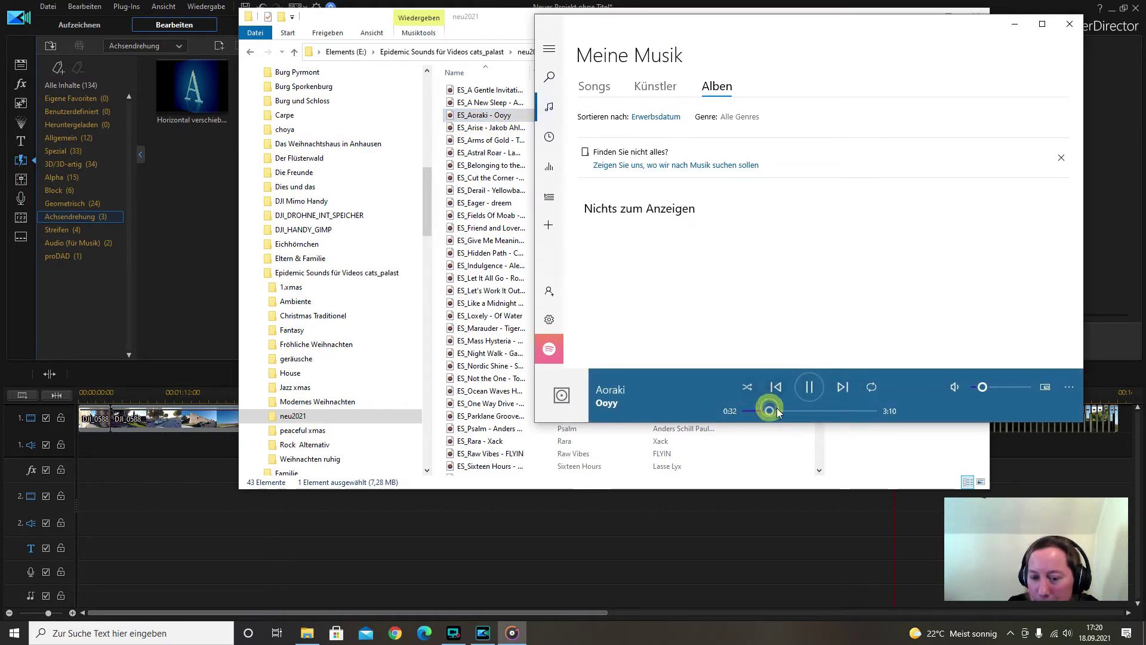
{"action": "left_click", "coordinate": [769, 411]}
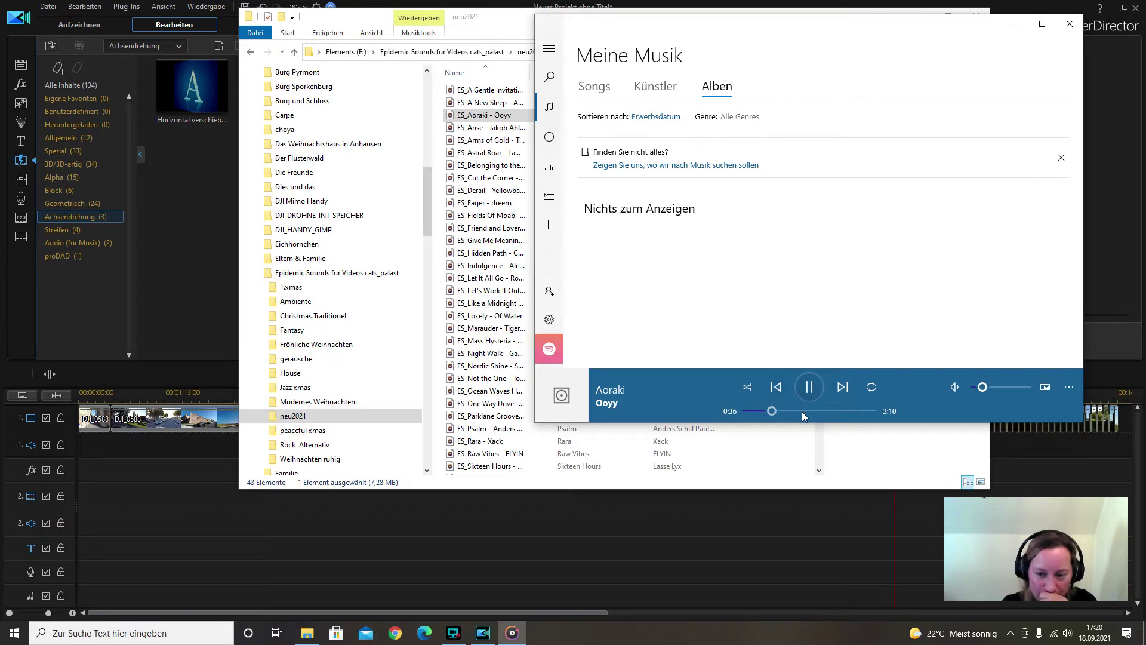
{"action": "left_click", "coordinate": [801, 410]}
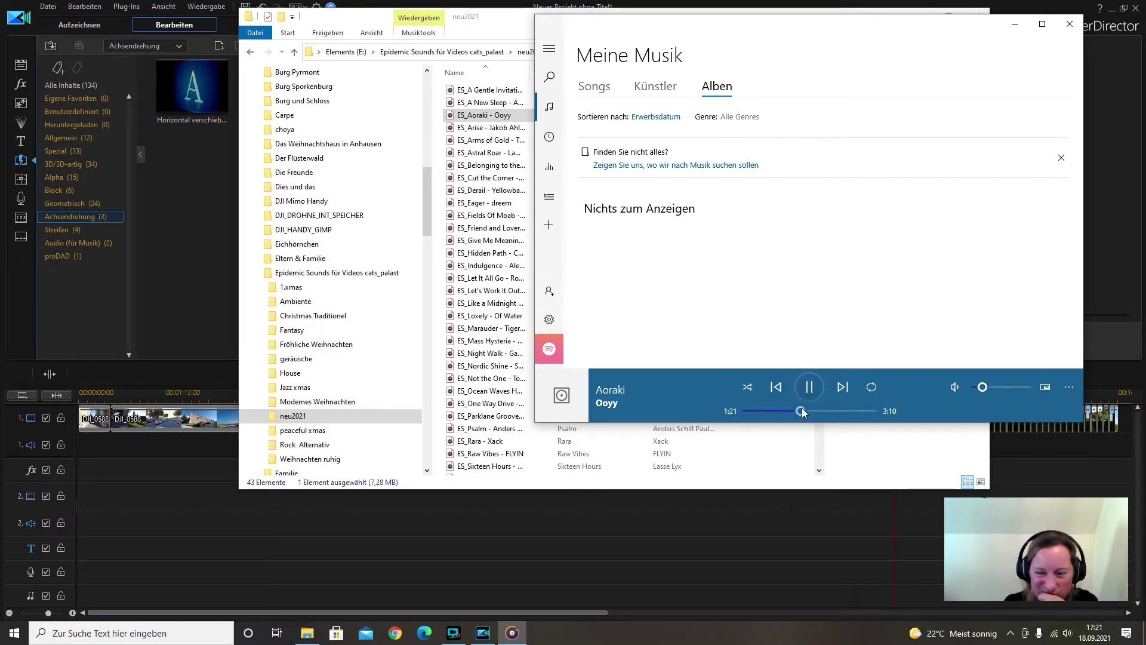
{"action": "left_click", "coordinate": [1069, 24]}
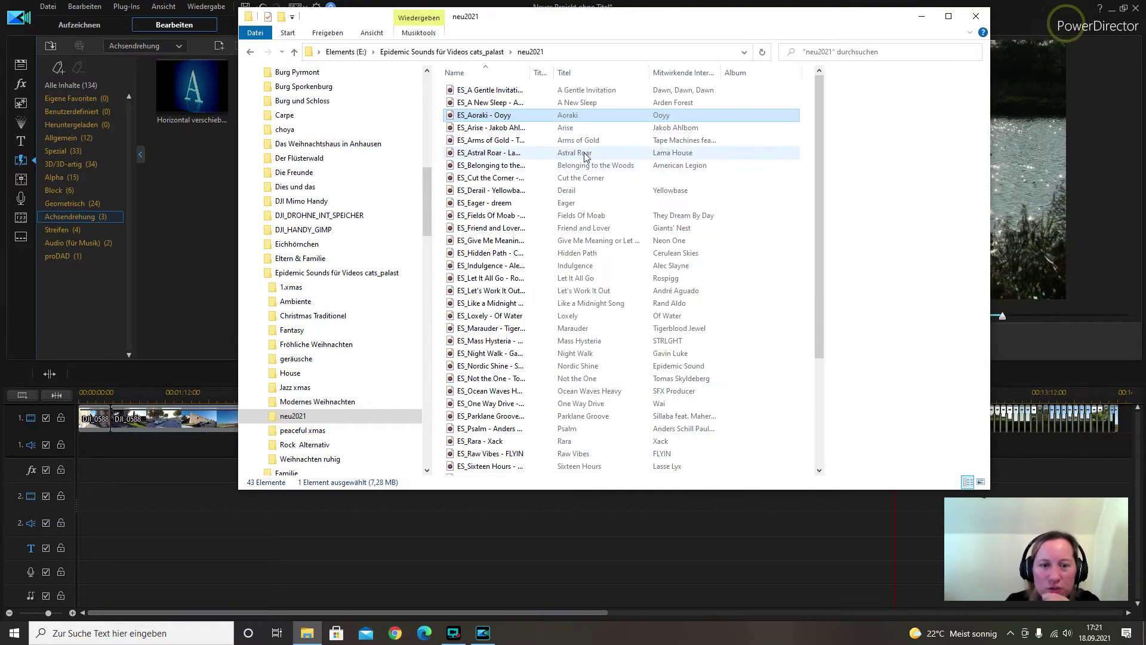
{"action": "double_click", "coordinate": [505, 128]}
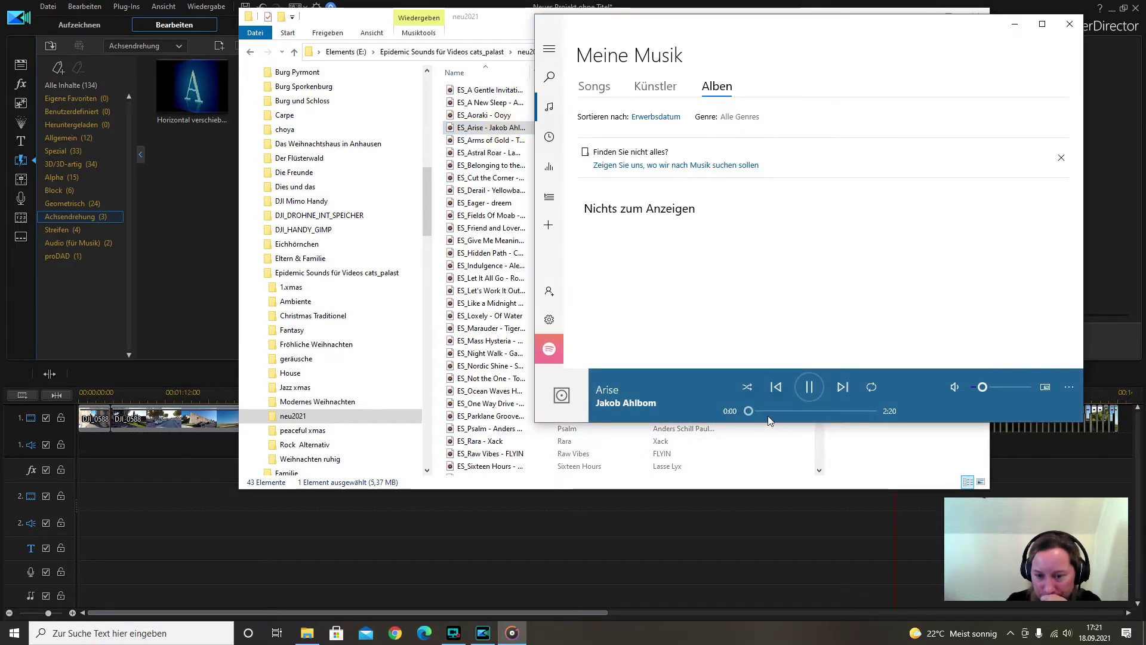
{"action": "left_click_drag", "start_coordinate": [763, 410], "coordinate": [788, 411]}
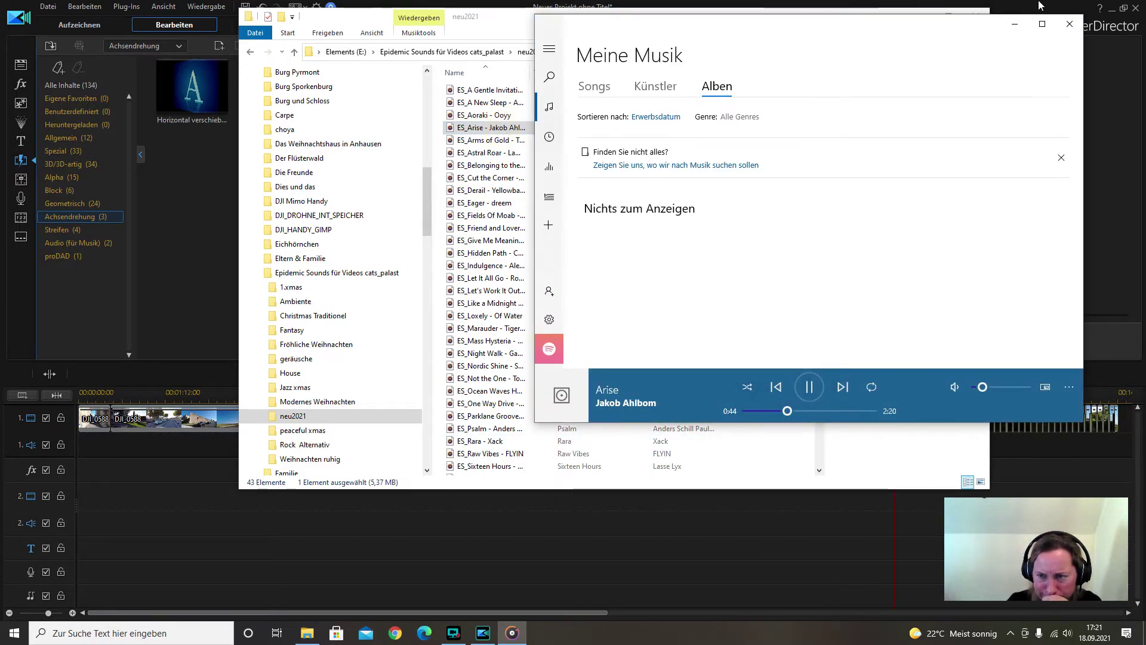
{"action": "left_click", "coordinate": [1069, 24]}
Listen to Arms of Gold and Astral Roar, skipping ahead in both and closing the player after each
{"action": "left_click", "coordinate": [528, 141]}
{"action": "double_click", "coordinate": [528, 146]}
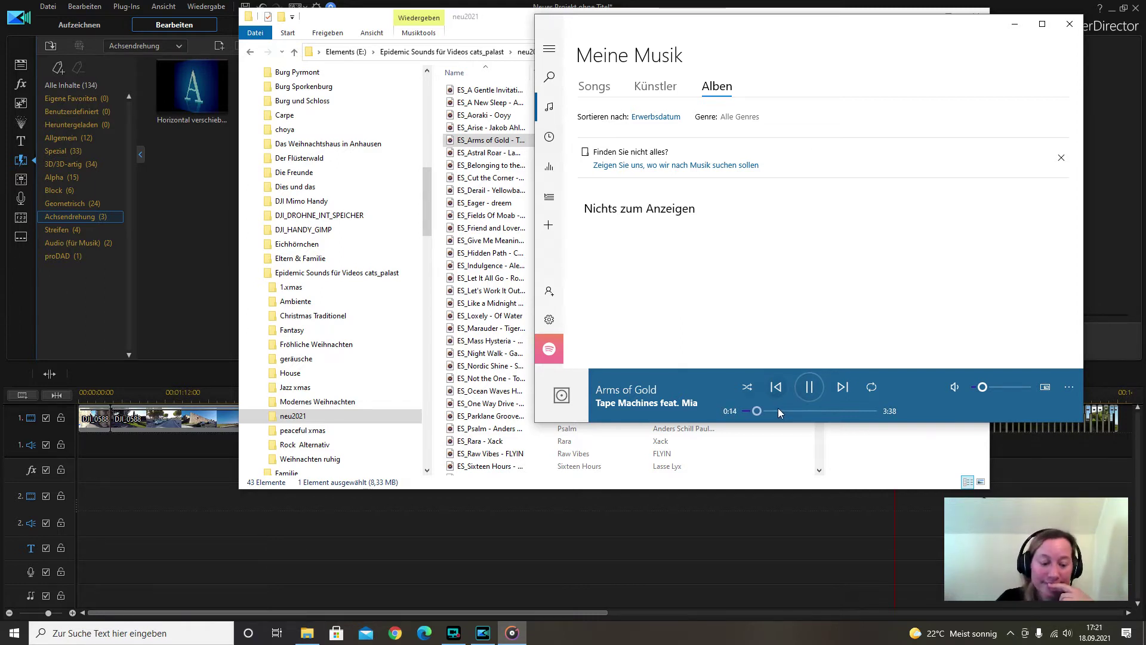
{"action": "left_click", "coordinate": [778, 411]}
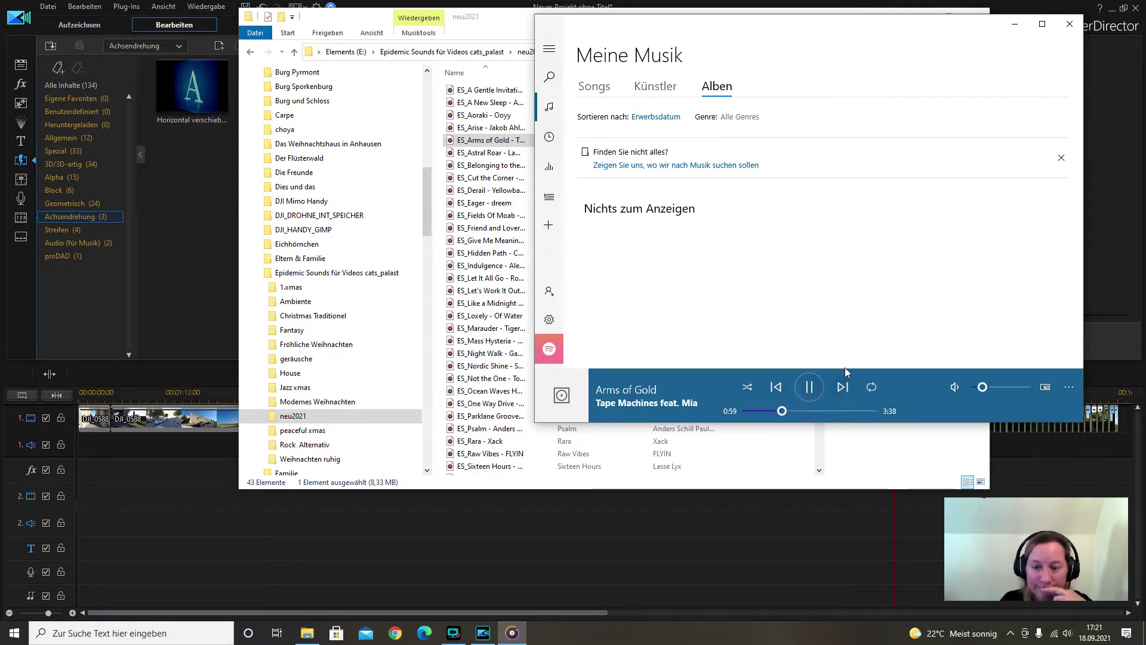
{"action": "left_click", "coordinate": [1068, 27]}
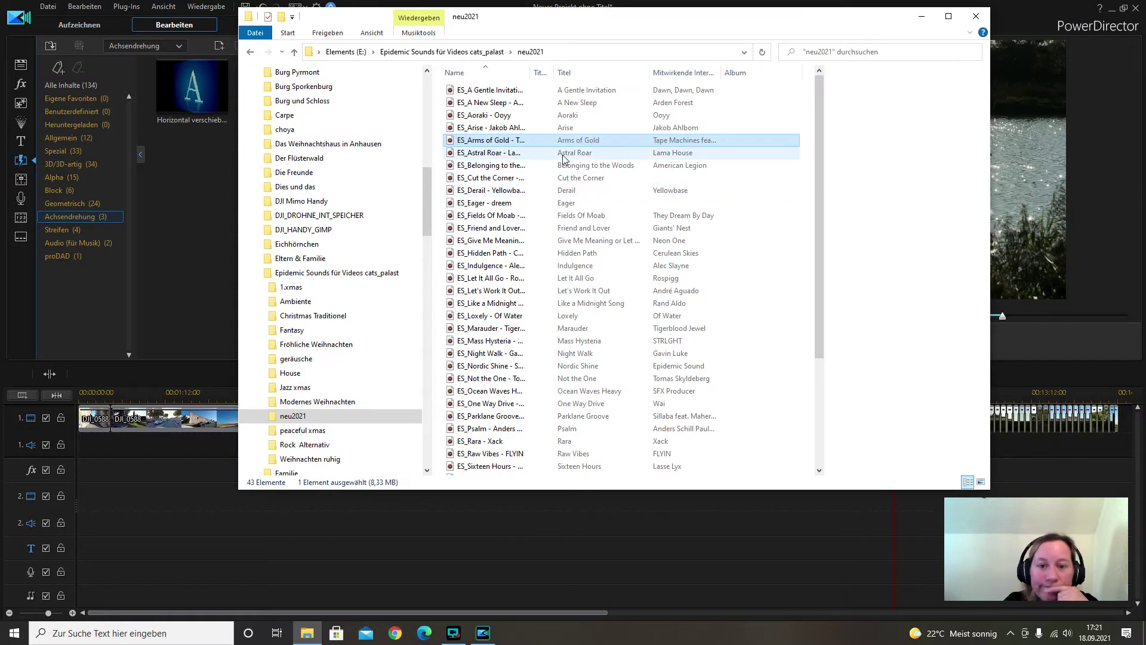
{"action": "double_click", "coordinate": [533, 154]}
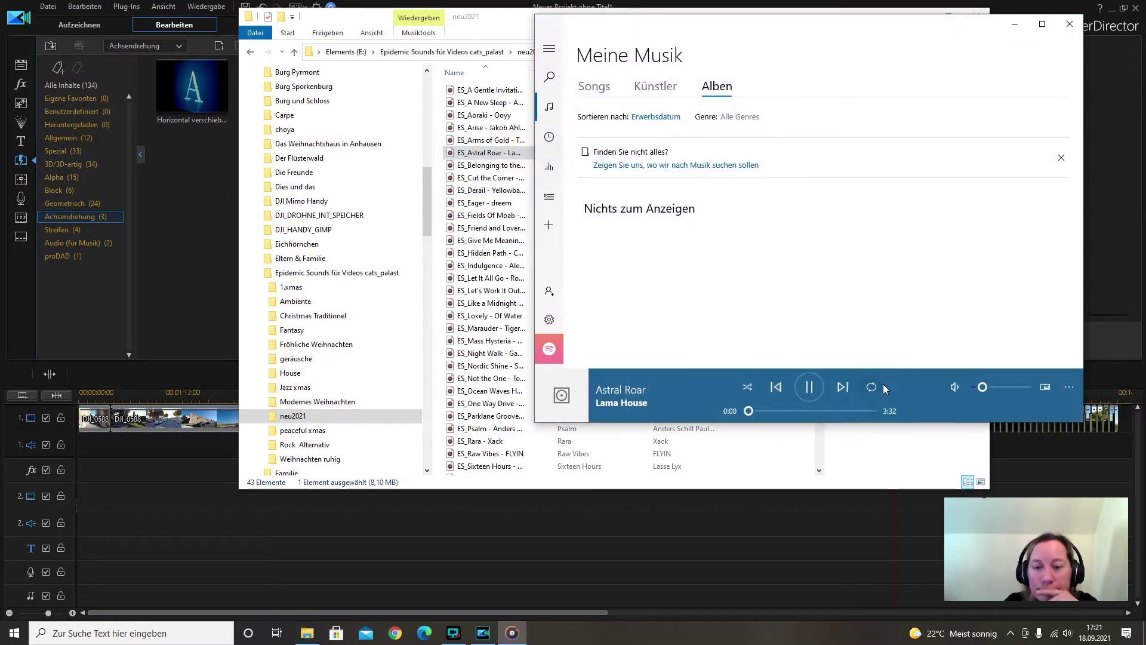
{"action": "left_click", "coordinate": [768, 410]}
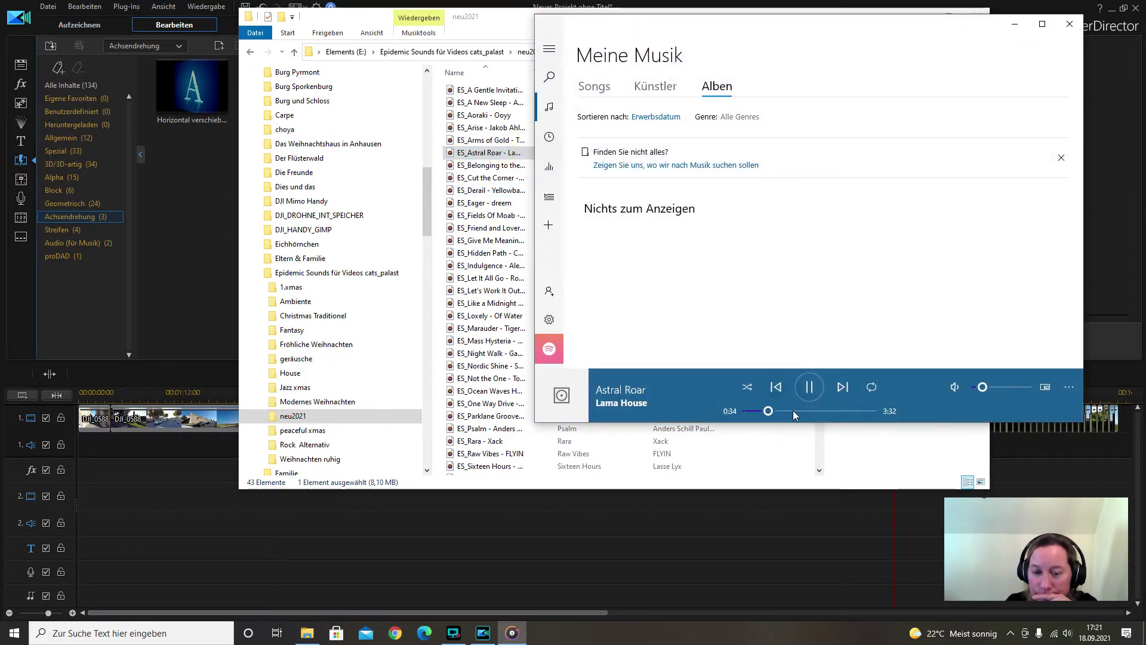
{"action": "left_click", "coordinate": [799, 411]}
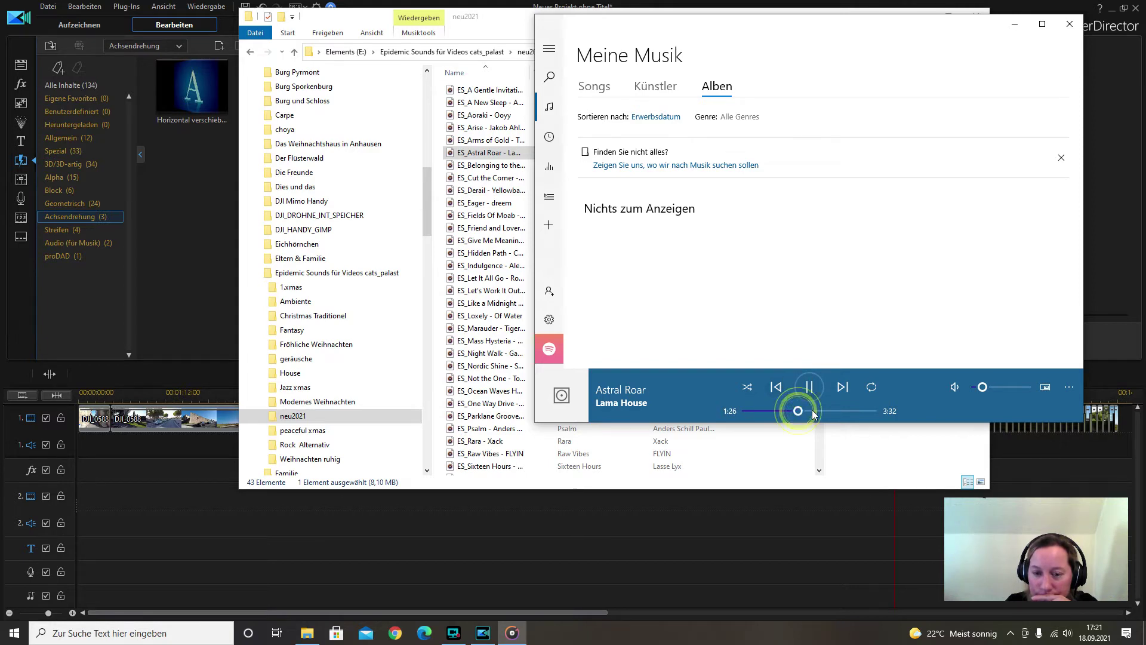
{"action": "left_click", "coordinate": [1068, 24]}
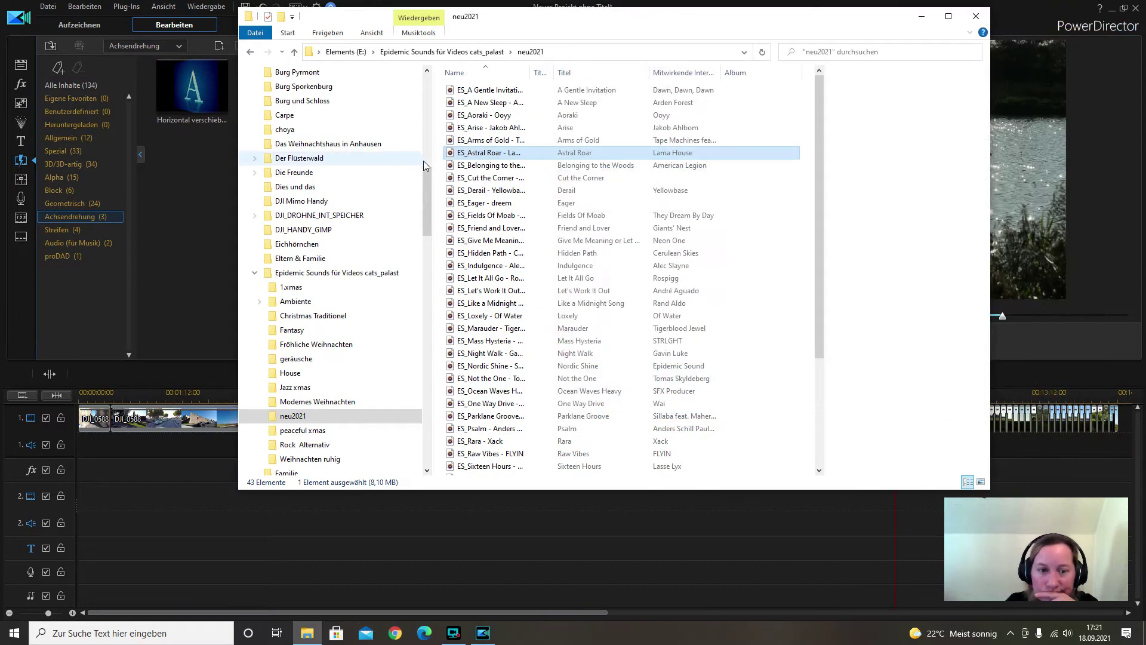
Listen to Belonging to the Woods and Cut the Corner, skipping ahead in both and closing the player after each
{"action": "double_click", "coordinate": [510, 168]}
{"action": "left_click", "coordinate": [771, 411]}
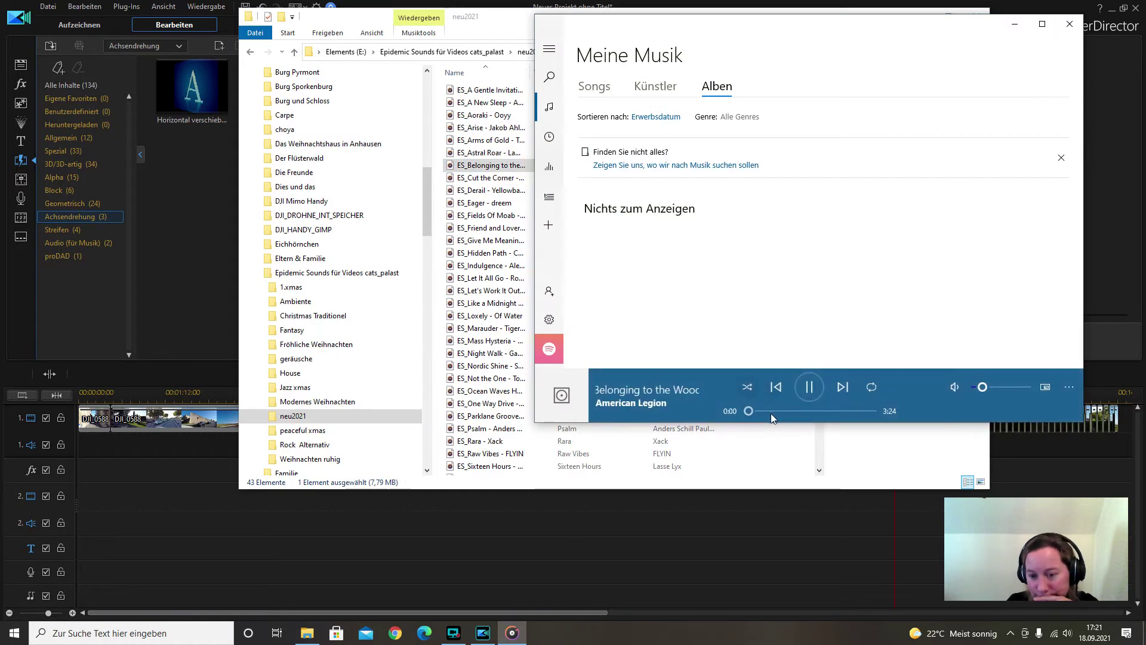
{"action": "left_click", "coordinate": [1068, 24]}
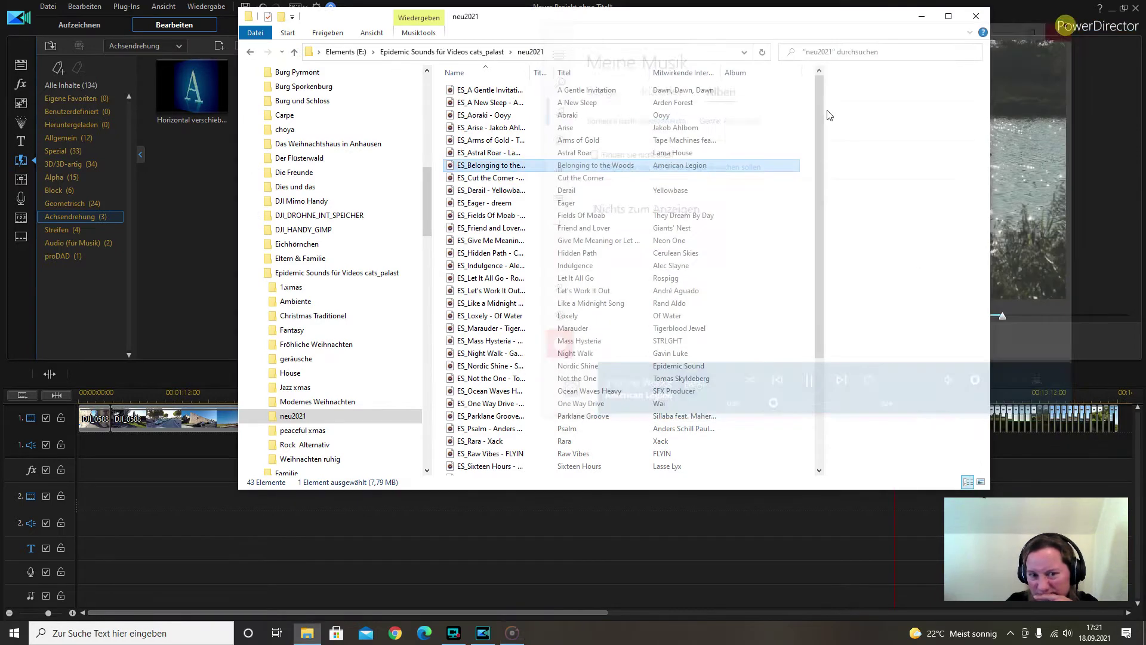
{"action": "double_click", "coordinate": [511, 178]}
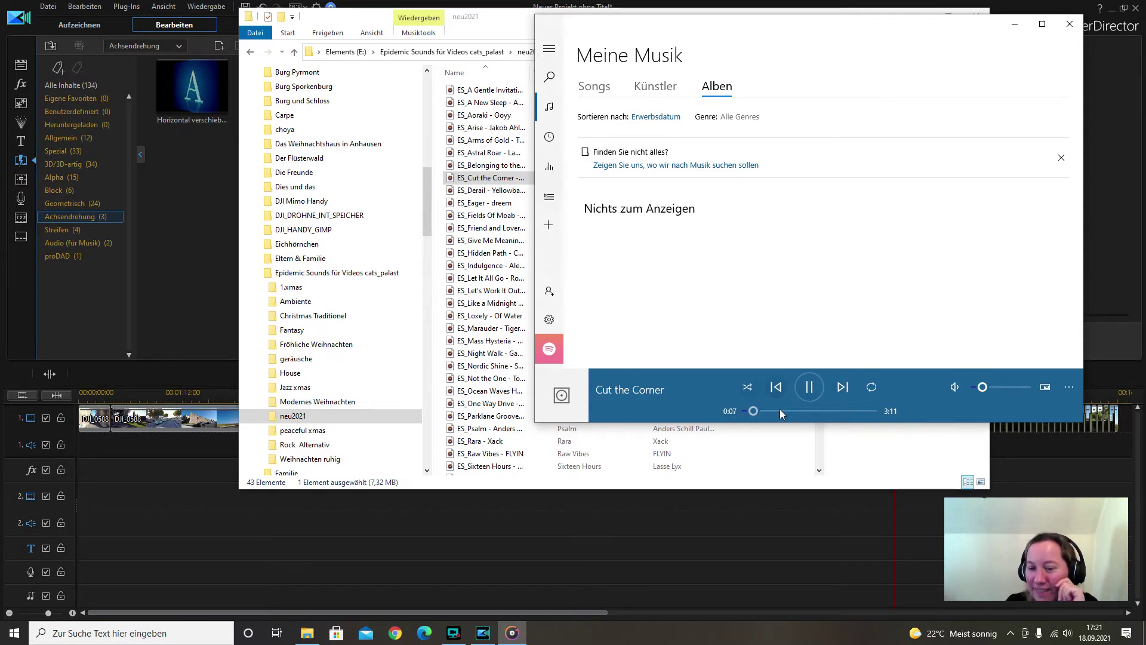
{"action": "left_click", "coordinate": [780, 410]}
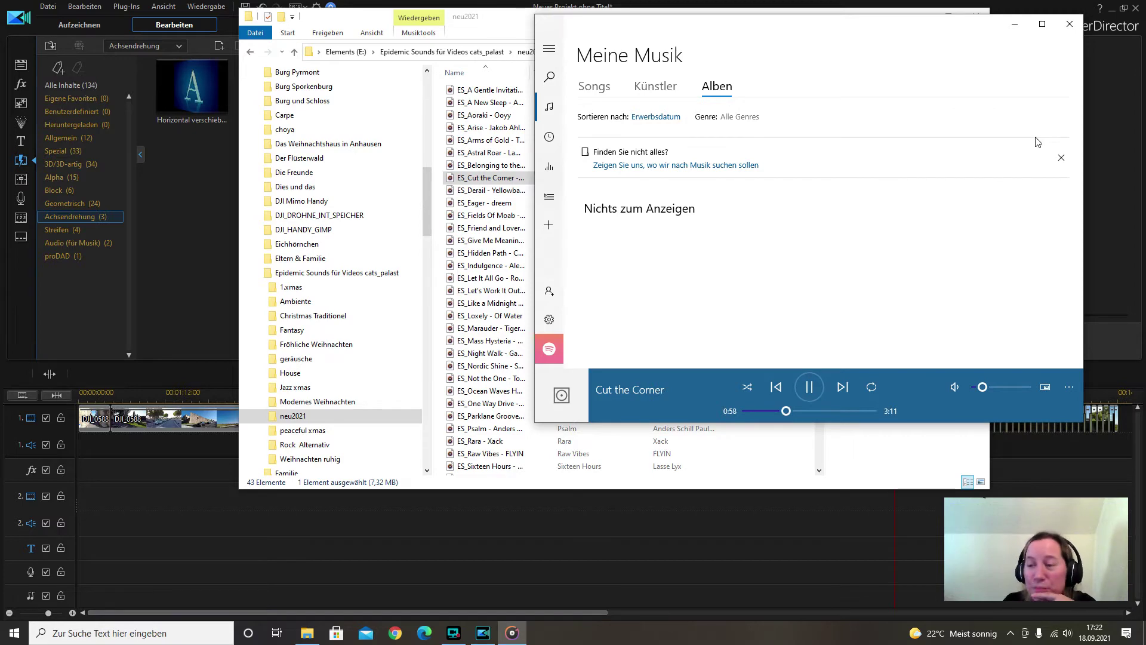
{"action": "left_click", "coordinate": [1069, 25]}
Add ES_Cut the Corner to audio track 2 and shift it to start at the cut between the first two video clips
{"action": "left_click_drag", "start_coordinate": [476, 179], "coordinate": [81, 484]}
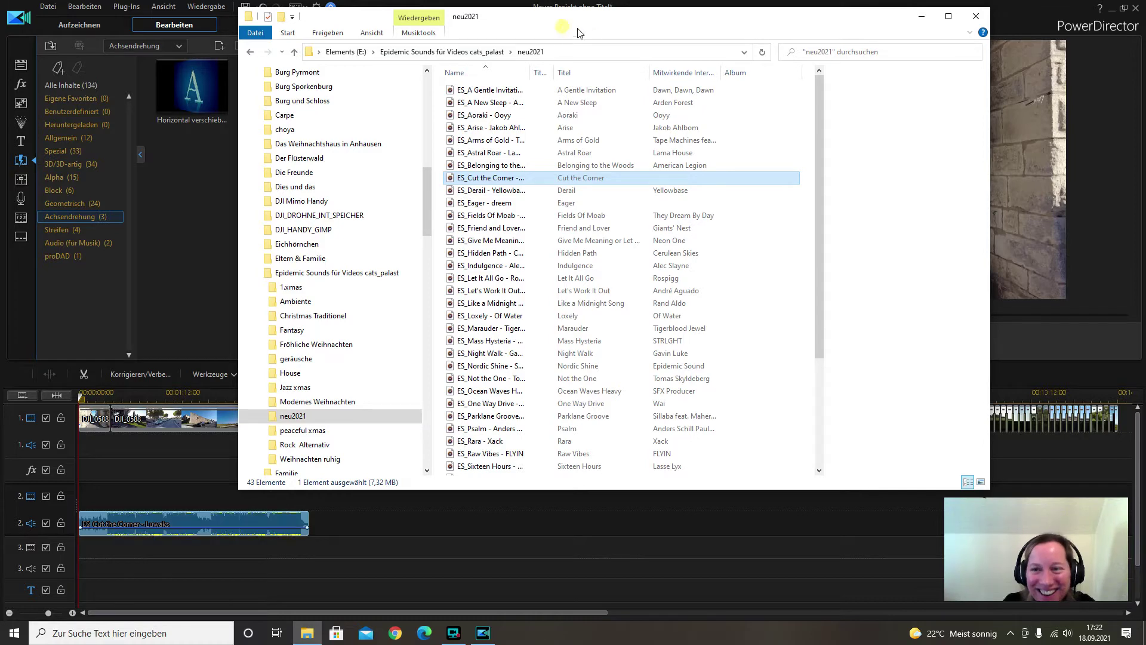
{"action": "left_click", "coordinate": [400, 524]}
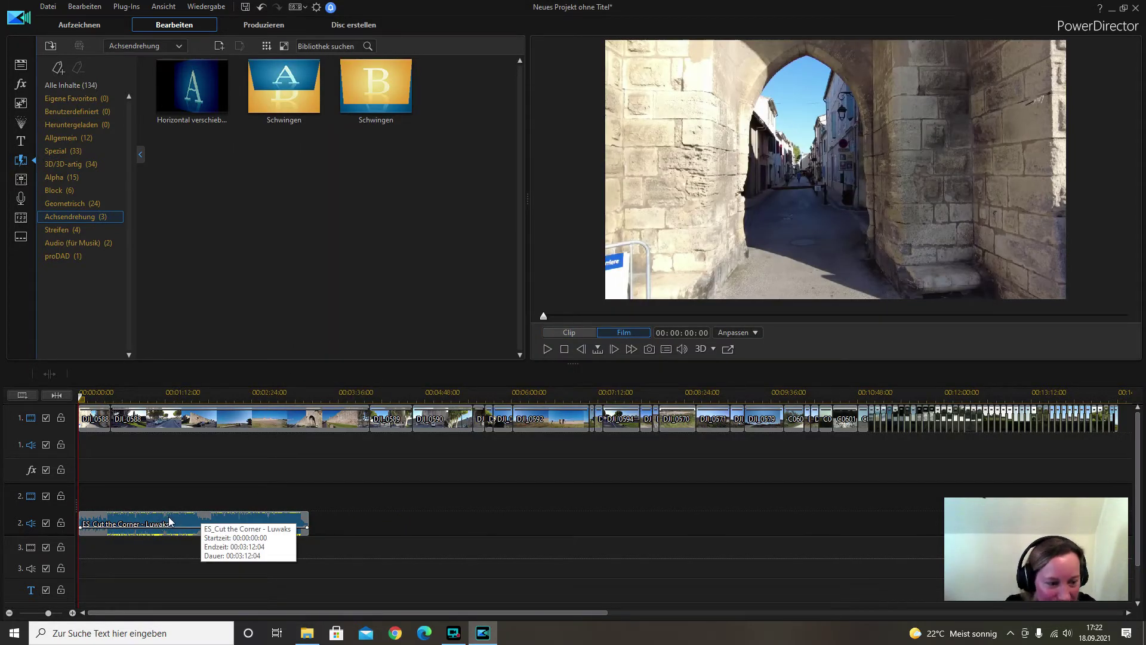
{"action": "left_click_drag", "start_coordinate": [170, 521], "coordinate": [205, 519]}
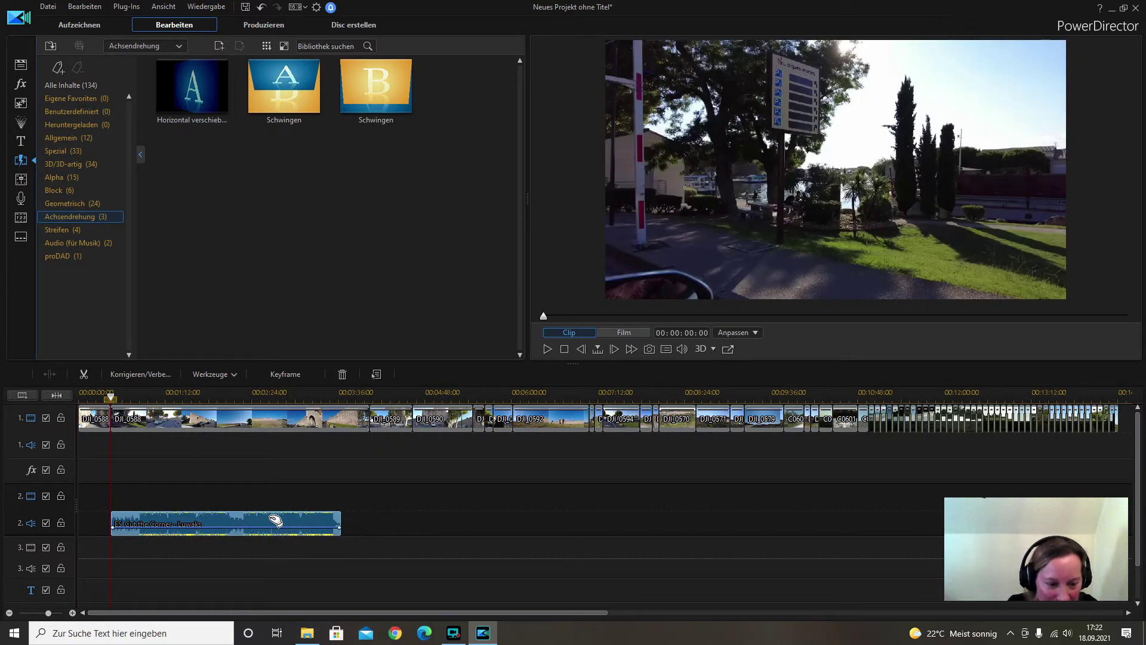
Move the music clip on audio track 2 to the start of the timeline and preview the film with it
{"action": "left_click_drag", "start_coordinate": [275, 525], "coordinate": [243, 524]}
{"action": "left_click_drag", "start_coordinate": [111, 399], "coordinate": [80, 396]}
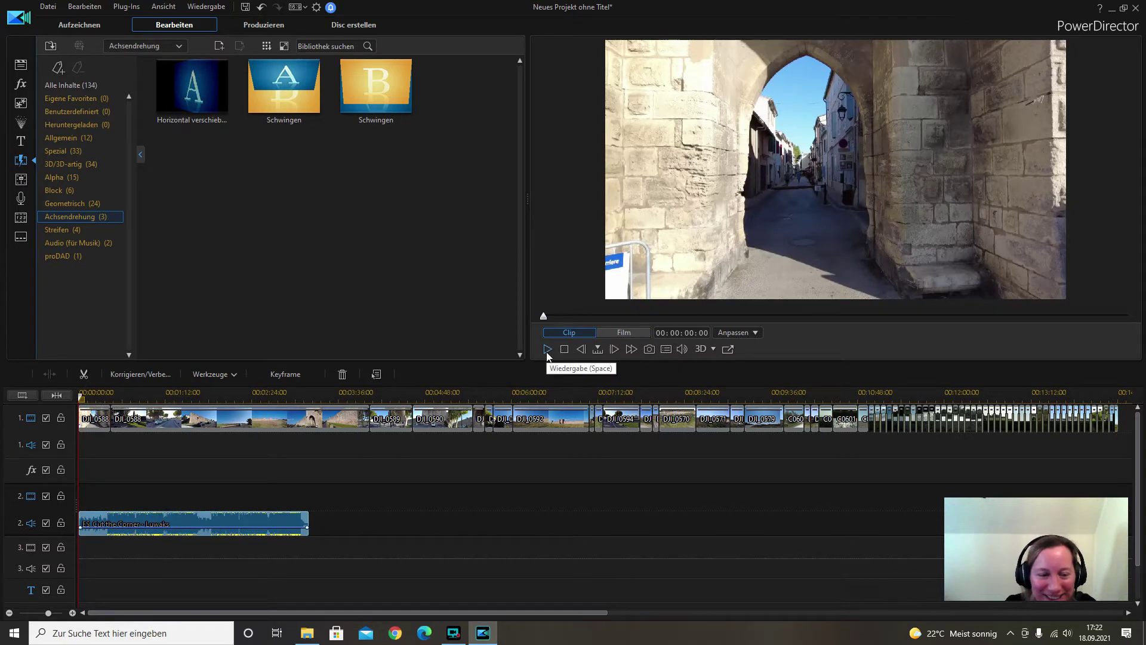
{"action": "left_click", "coordinate": [547, 349]}
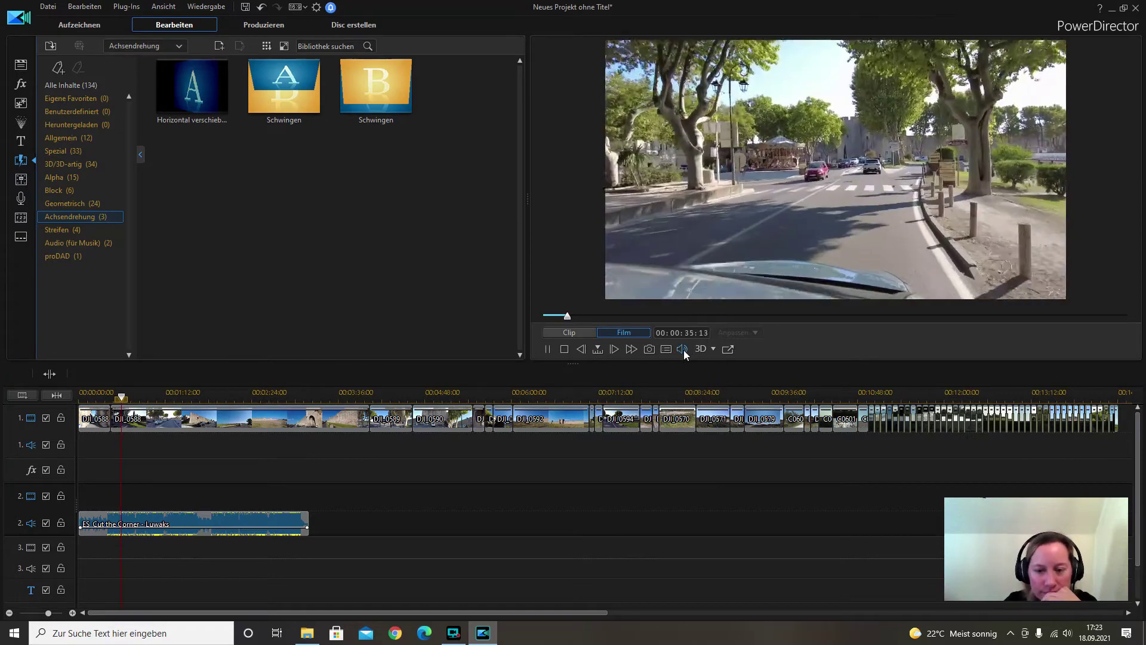
{"action": "left_click", "coordinate": [682, 349]}
{"action": "left_click_drag", "start_coordinate": [684, 352], "coordinate": [684, 357]}
{"action": "left_click", "coordinate": [822, 347]}
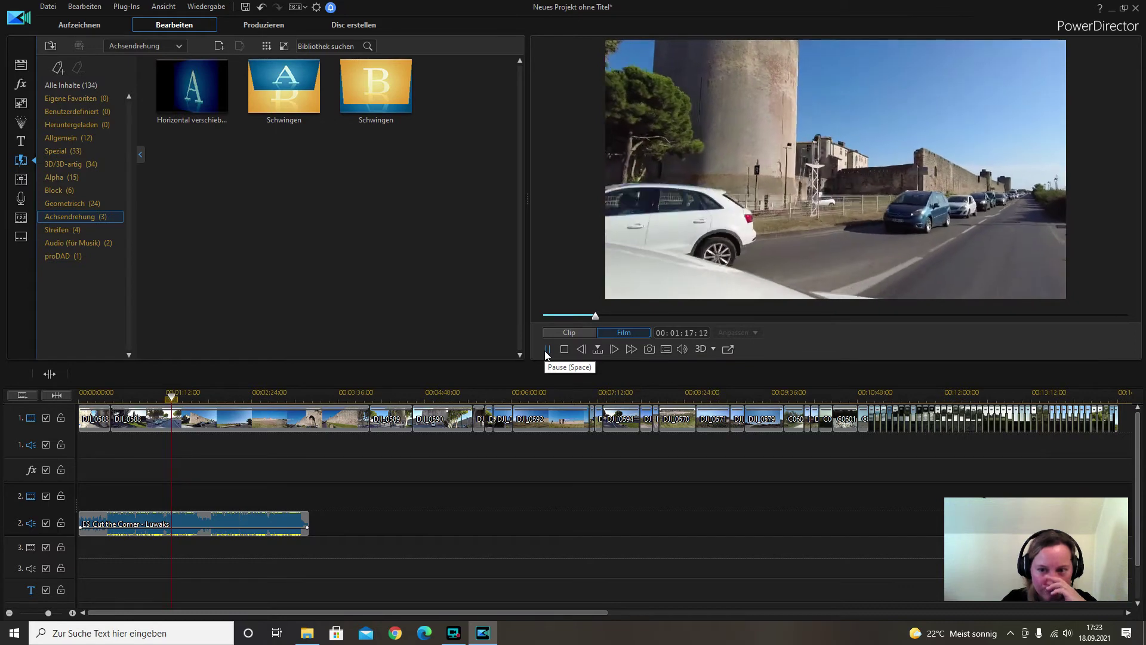
{"action": "left_click", "coordinate": [546, 349]}
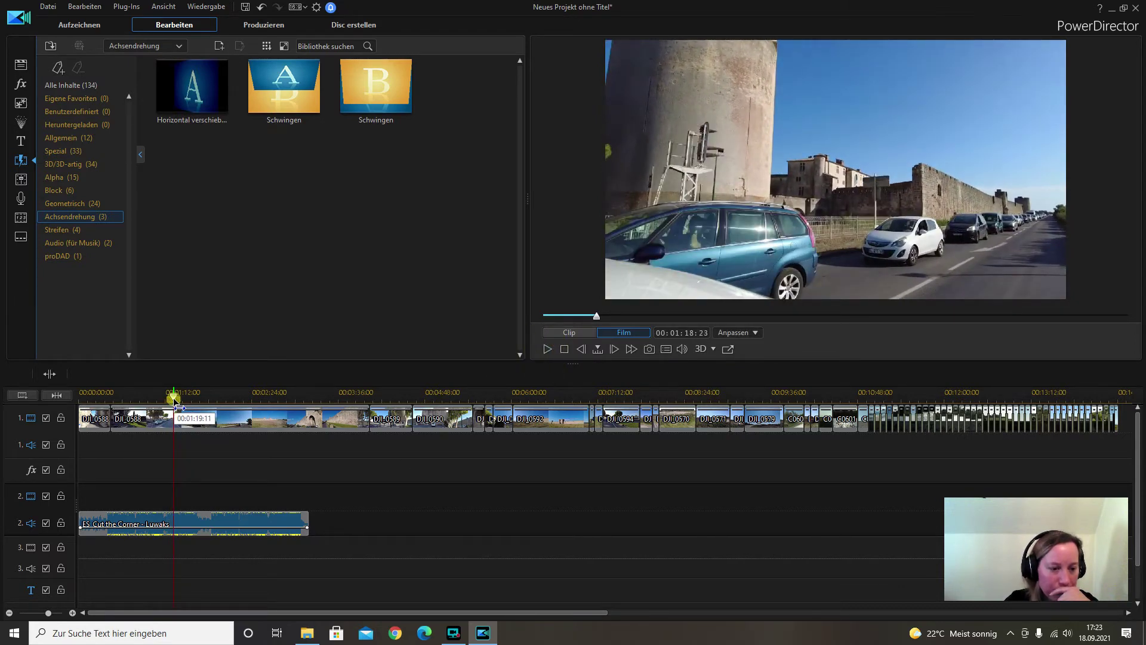
Split the long DJI_0588 clip on video track 1 at 00:02:24:11
{"action": "left_click_drag", "start_coordinate": [175, 405], "coordinate": [256, 422]}
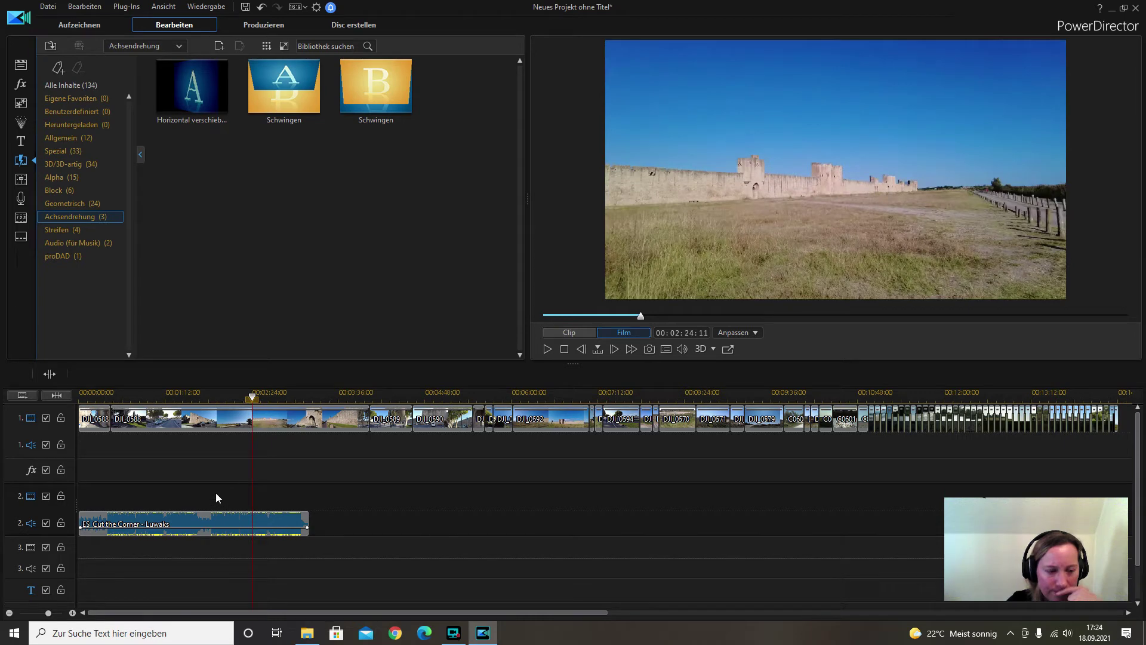
{"action": "right_click", "coordinate": [261, 421]}
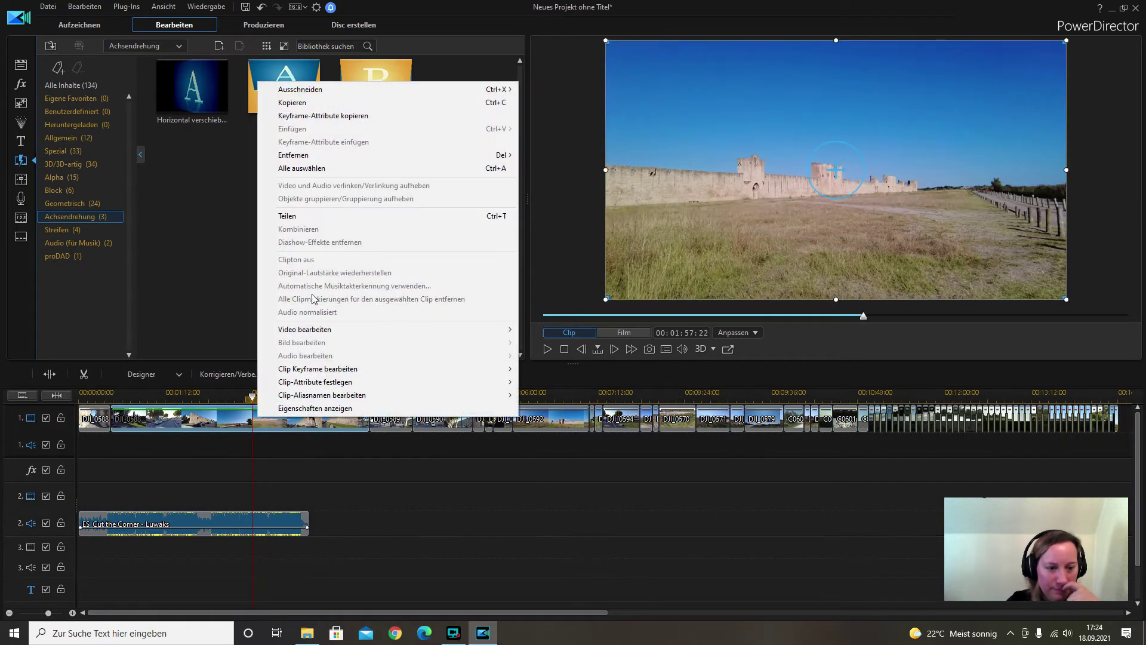
{"action": "left_click", "coordinate": [295, 216]}
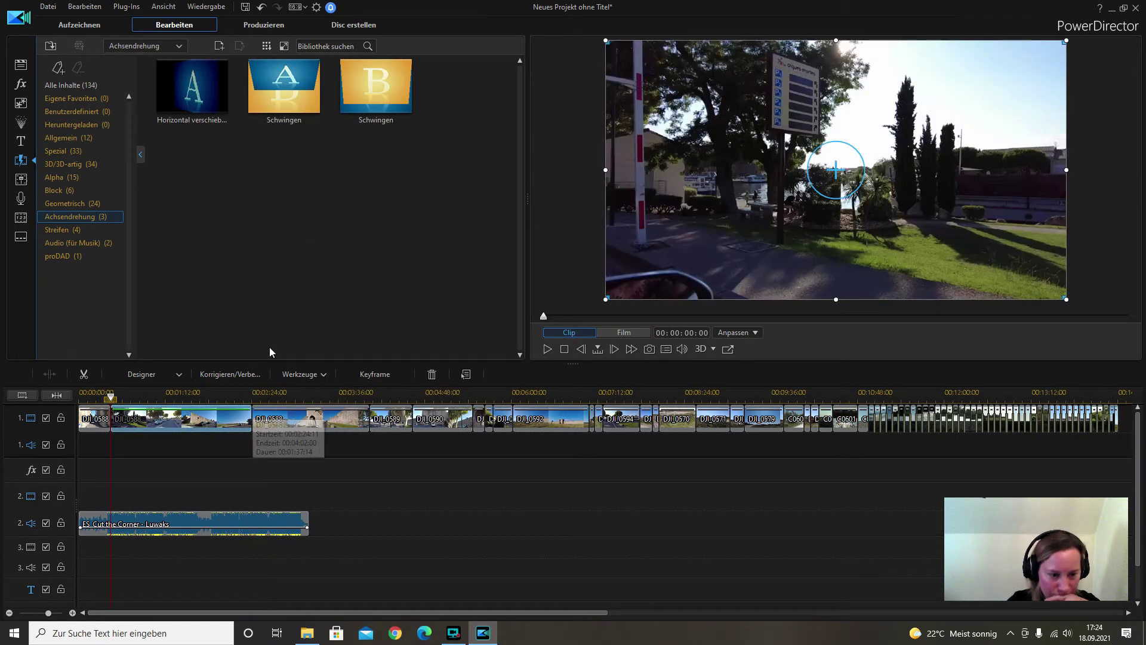
Set the speed multiplier of the DJI_0588 section before the split to 4.000 for the entire clip and apply it
{"action": "left_click", "coordinate": [286, 376]}
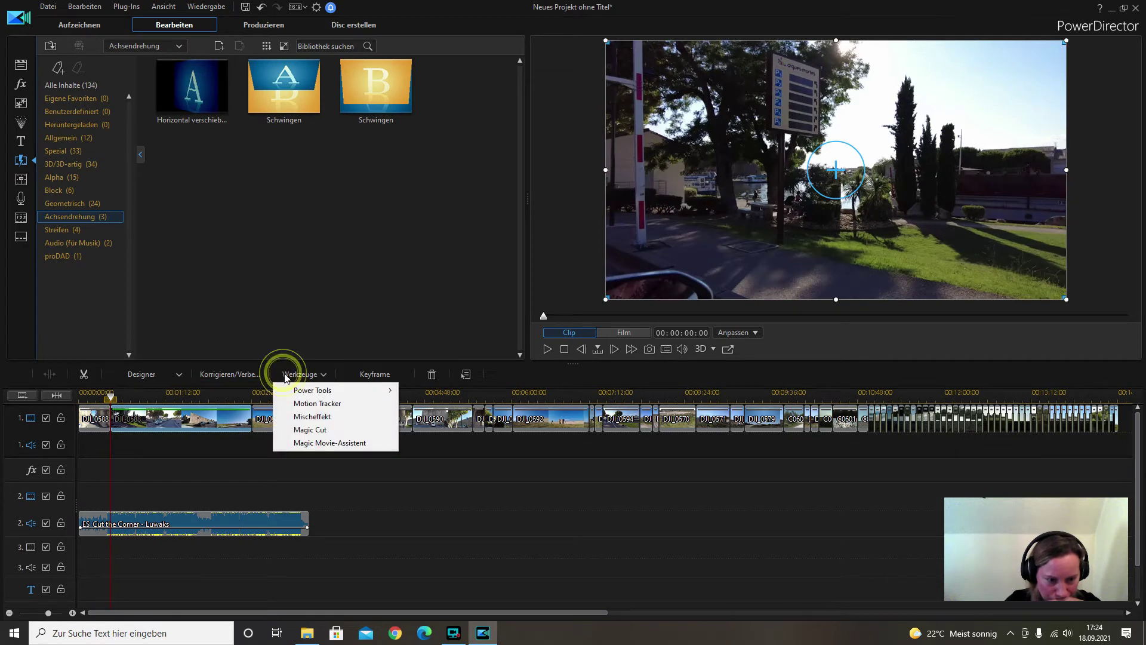
{"action": "mouse_move", "coordinate": [316, 389]}
{"action": "left_click", "coordinate": [433, 390]}
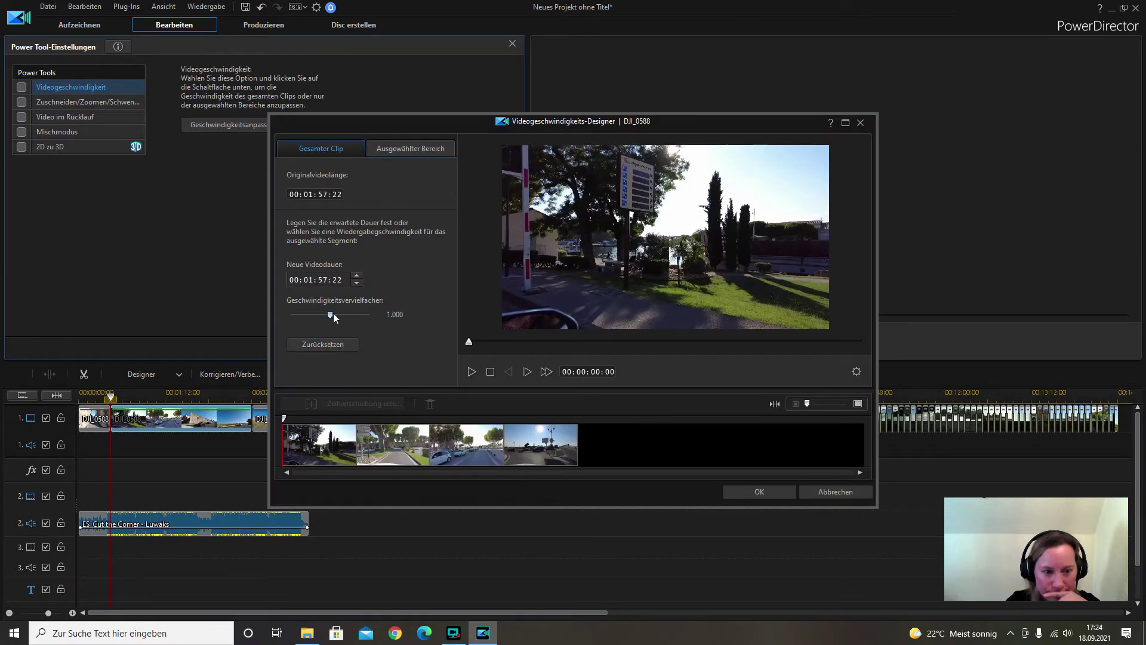
{"action": "left_click_drag", "start_coordinate": [333, 314], "coordinate": [335, 314]}
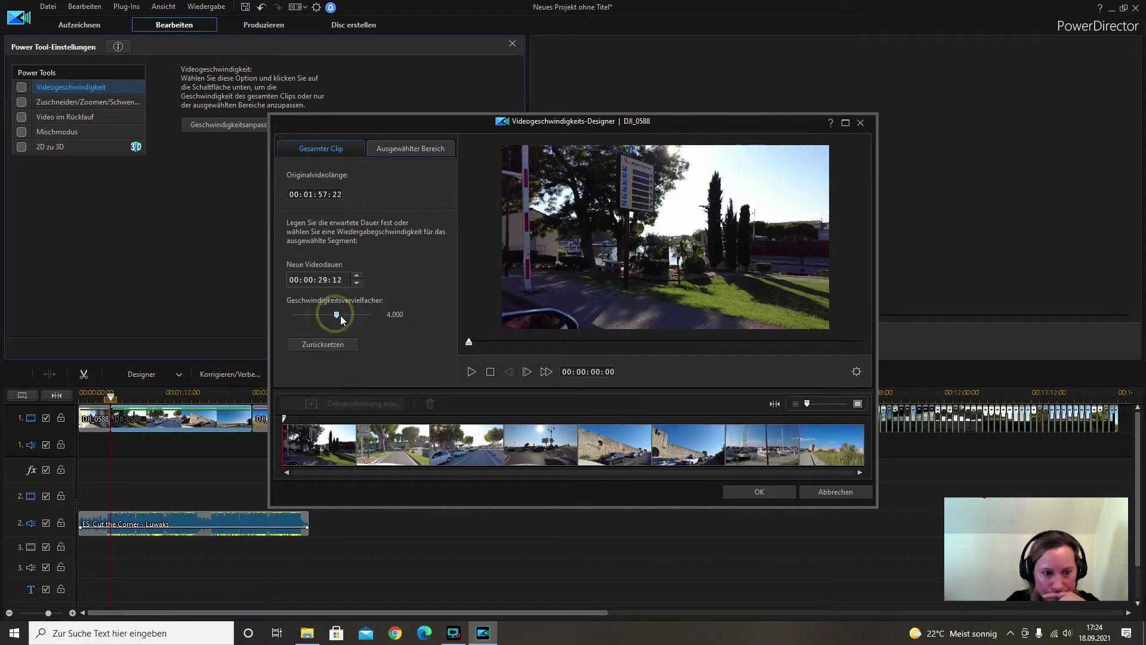
{"action": "left_click", "coordinate": [472, 372]}
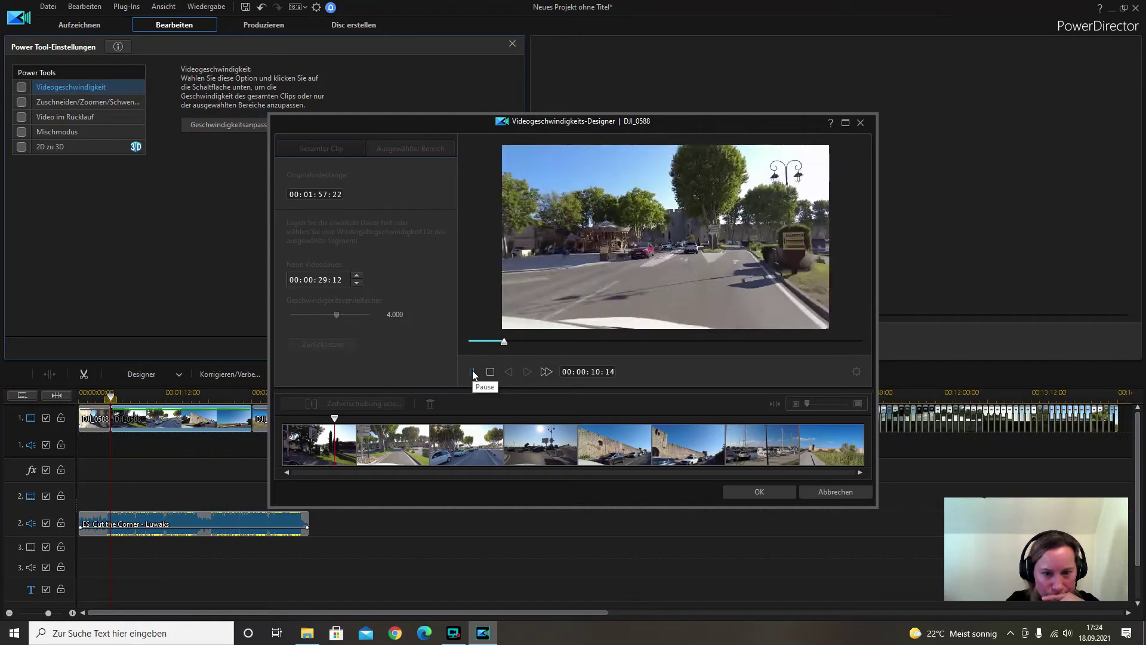
{"action": "left_click", "coordinate": [770, 491]}
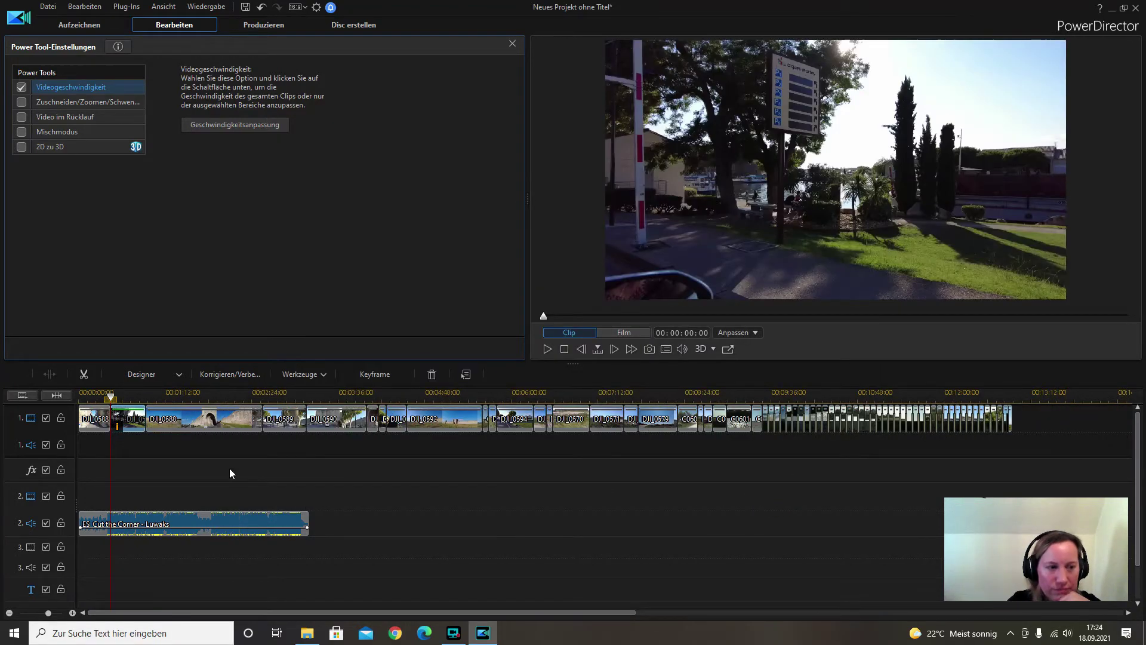
Preview the film from about 00:00:22:21 through the sped-up section to the stone archway
{"action": "left_click", "coordinate": [112, 398]}
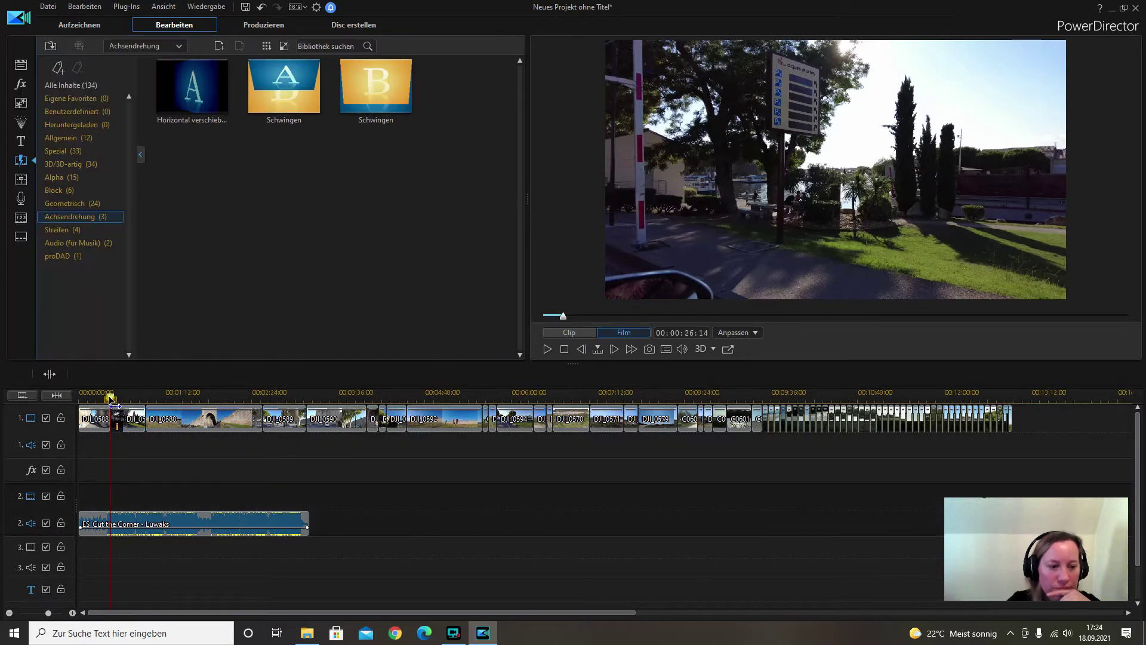
{"action": "left_click_drag", "start_coordinate": [112, 399], "coordinate": [108, 402]}
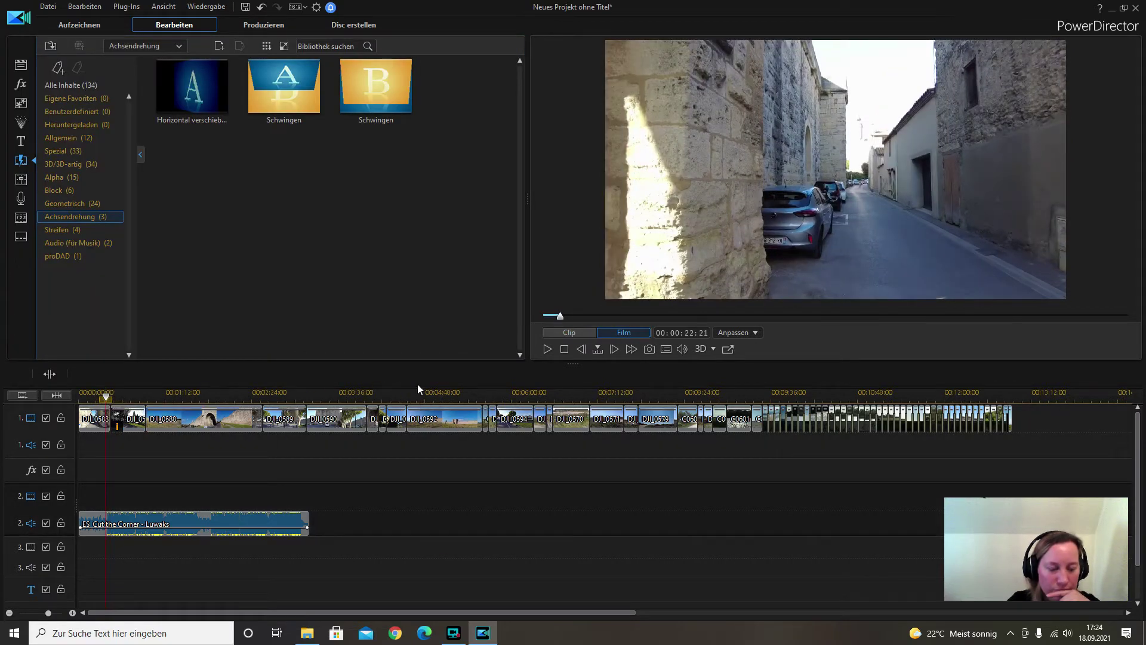
{"action": "left_click", "coordinate": [549, 352]}
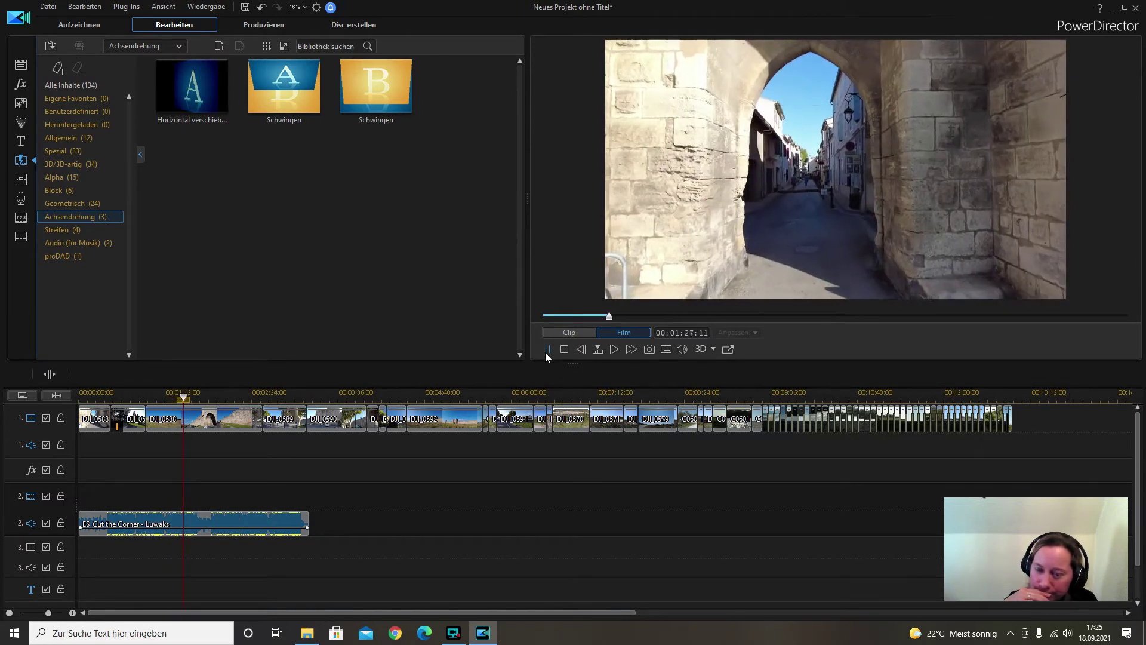
{"action": "left_click", "coordinate": [548, 349]}
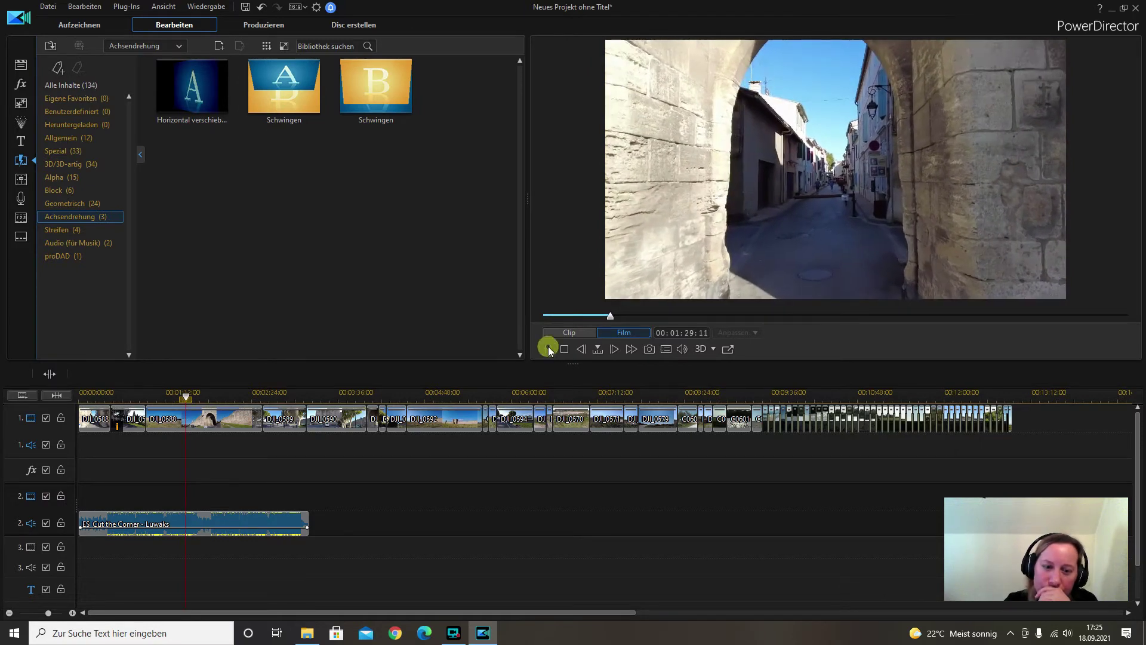
Split the DJI_0588 clip at 00:01:25:22, just before the stone archway
{"action": "left_click", "coordinate": [186, 398]}
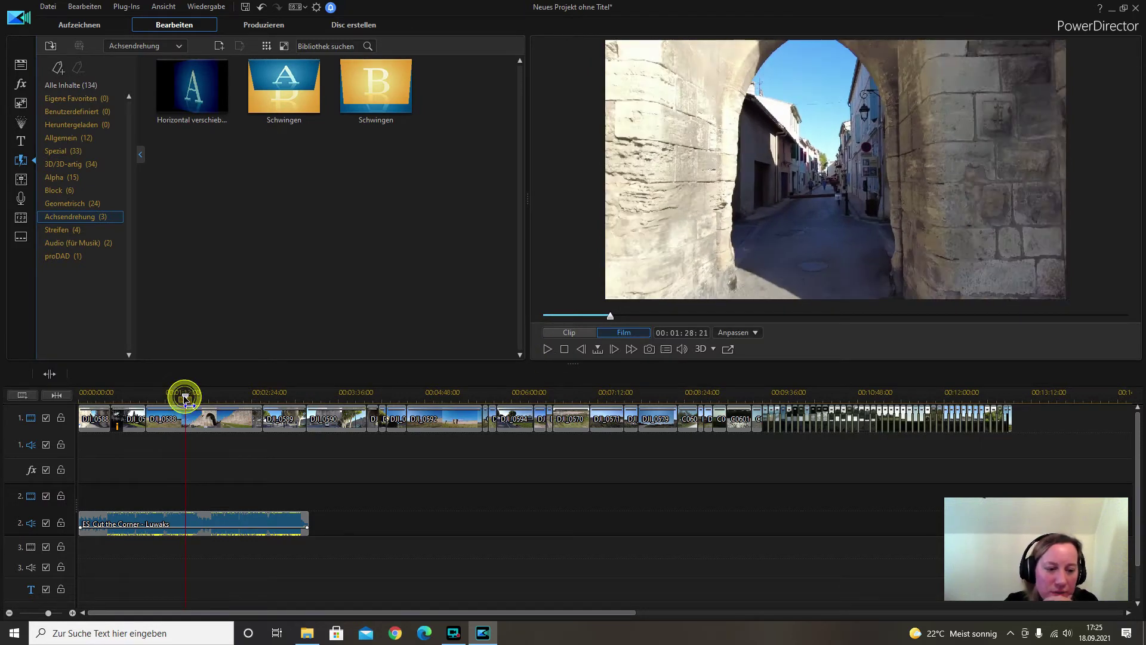
{"action": "left_click_drag", "start_coordinate": [187, 404], "coordinate": [184, 404]}
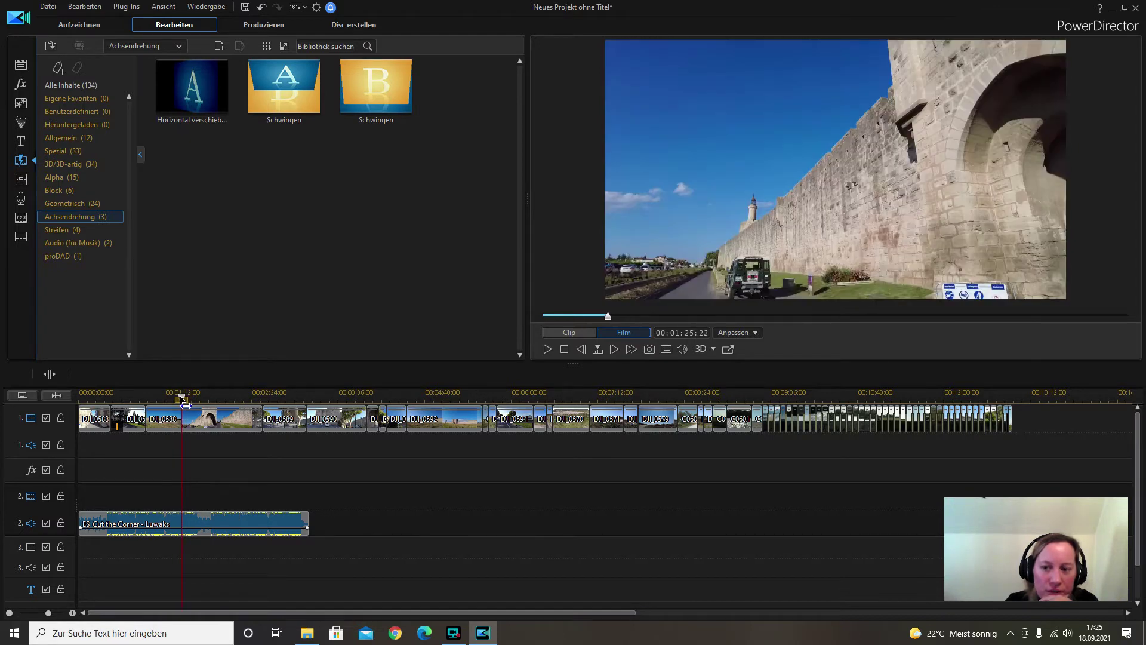
{"action": "left_click_drag", "start_coordinate": [184, 403], "coordinate": [185, 404]}
{"action": "right_click", "coordinate": [195, 422]}
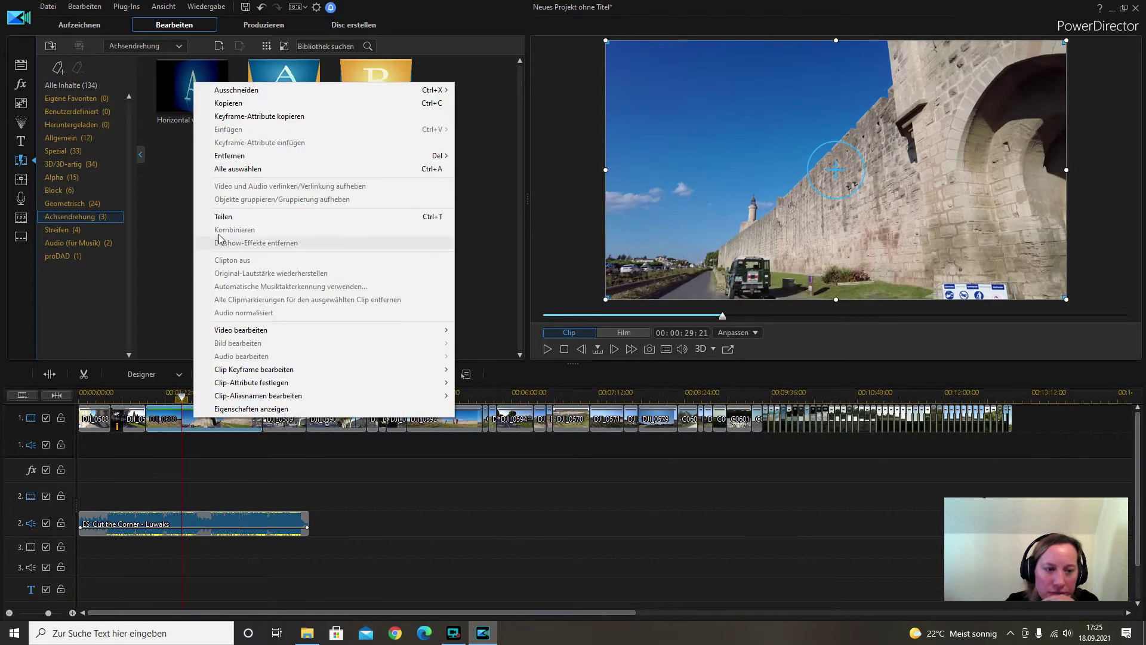
{"action": "left_click", "coordinate": [230, 219]}
Split the DJI_0588 clip again past the archway and remove the middle section, filling the gap and moving all clips
{"action": "left_click_drag", "start_coordinate": [182, 397], "coordinate": [217, 401]}
{"action": "left_click", "coordinate": [216, 418]}
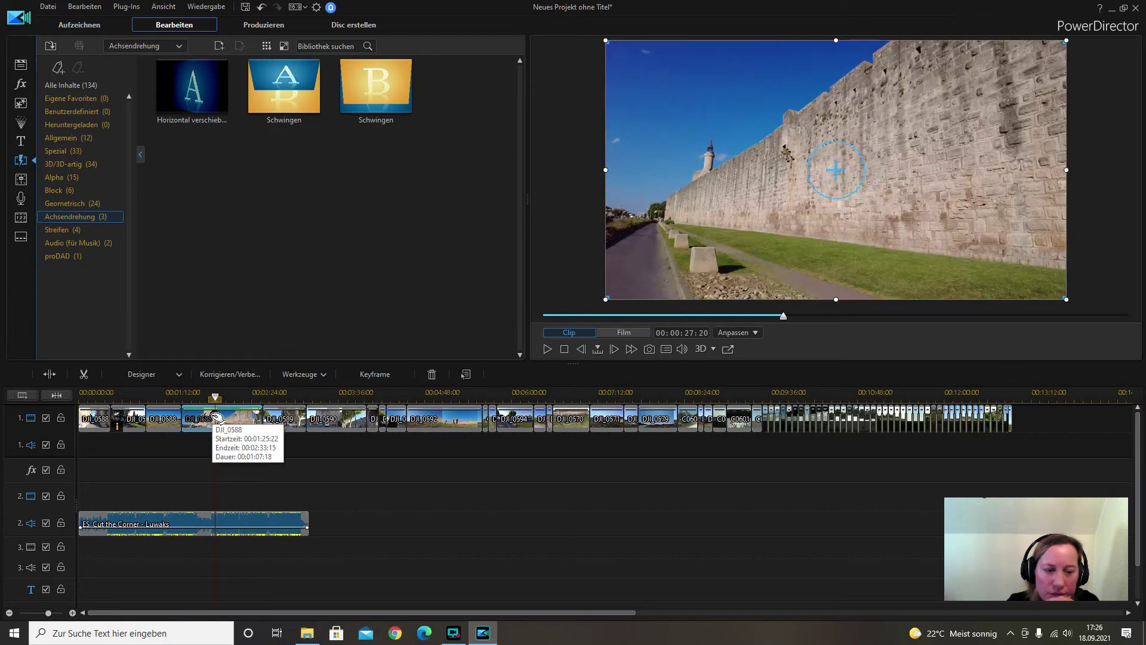
{"action": "right_click", "coordinate": [216, 417]}
{"action": "left_click", "coordinate": [245, 216]}
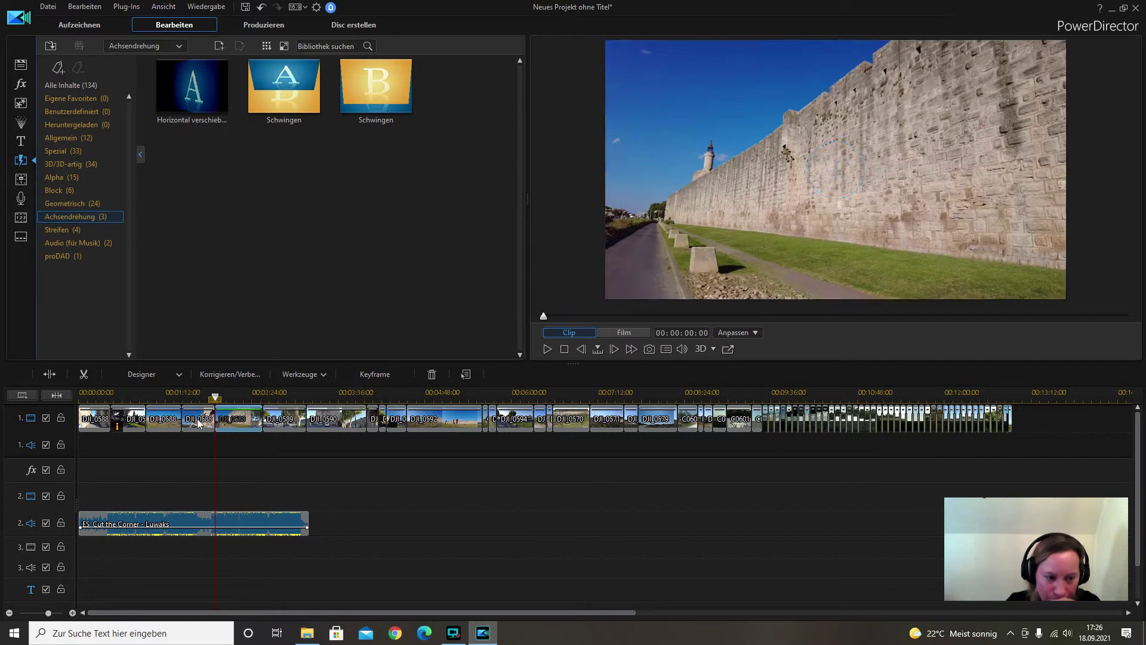
{"action": "left_click", "coordinate": [197, 418]}
{"action": "left_click", "coordinate": [431, 374]}
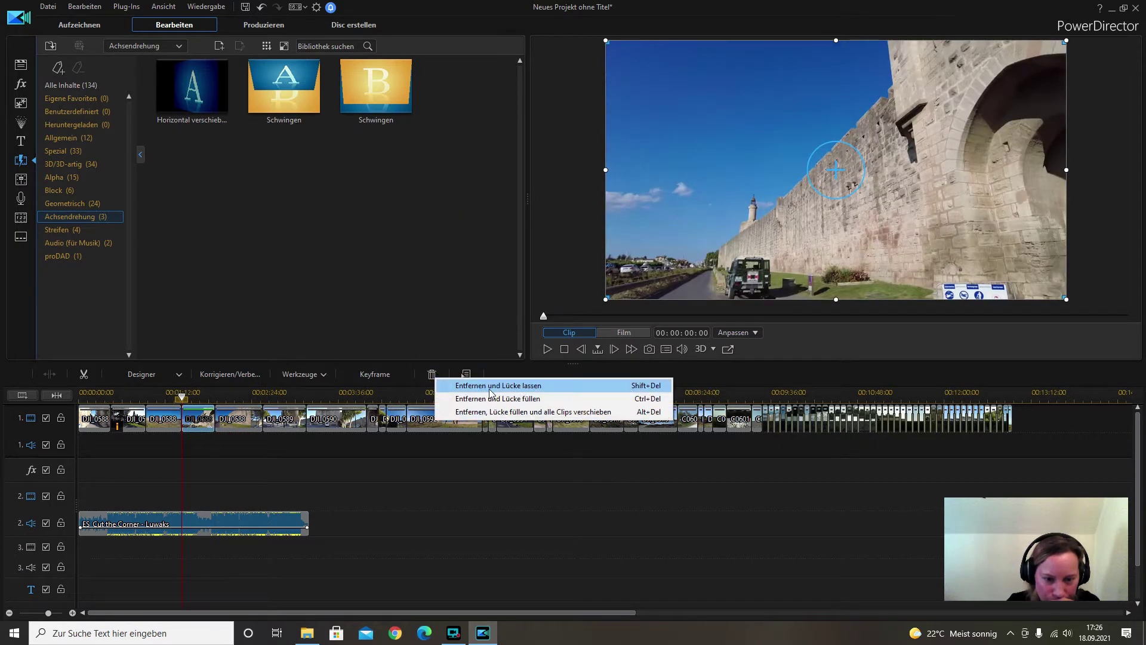
{"action": "left_click", "coordinate": [499, 411]}
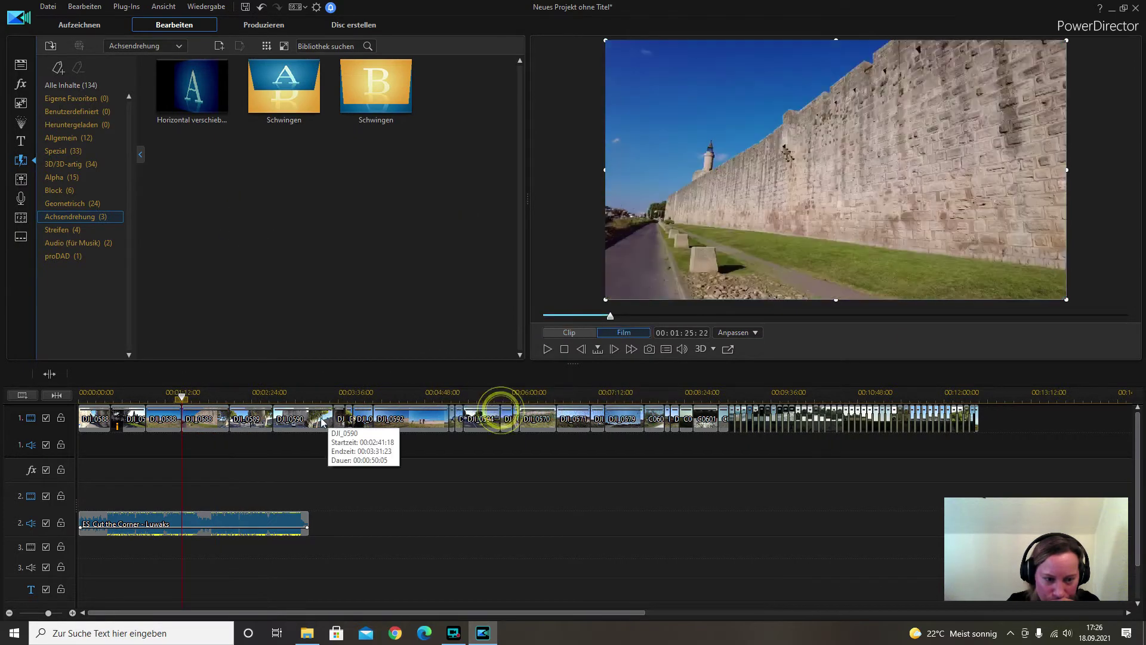
Try the Ausblenden transition from the Allgemein category at the cut between the two DJI_0588 clips near 00:01:25:22
{"action": "left_click", "coordinate": [181, 396]}
{"action": "left_click", "coordinate": [178, 397]}
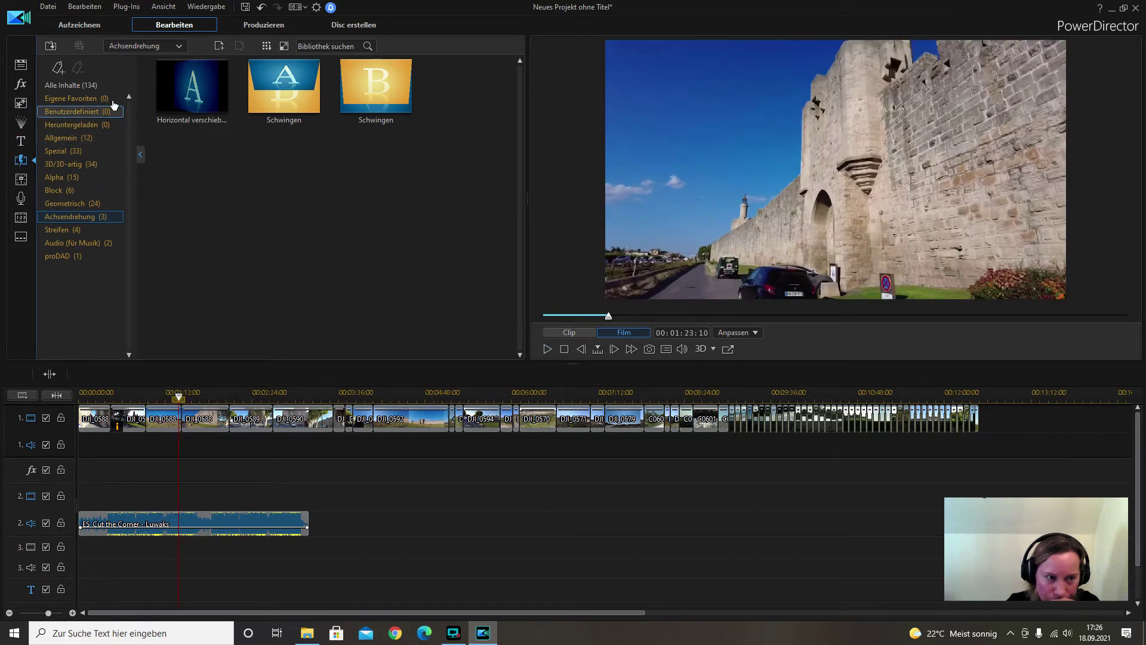
{"action": "left_click", "coordinate": [69, 137]}
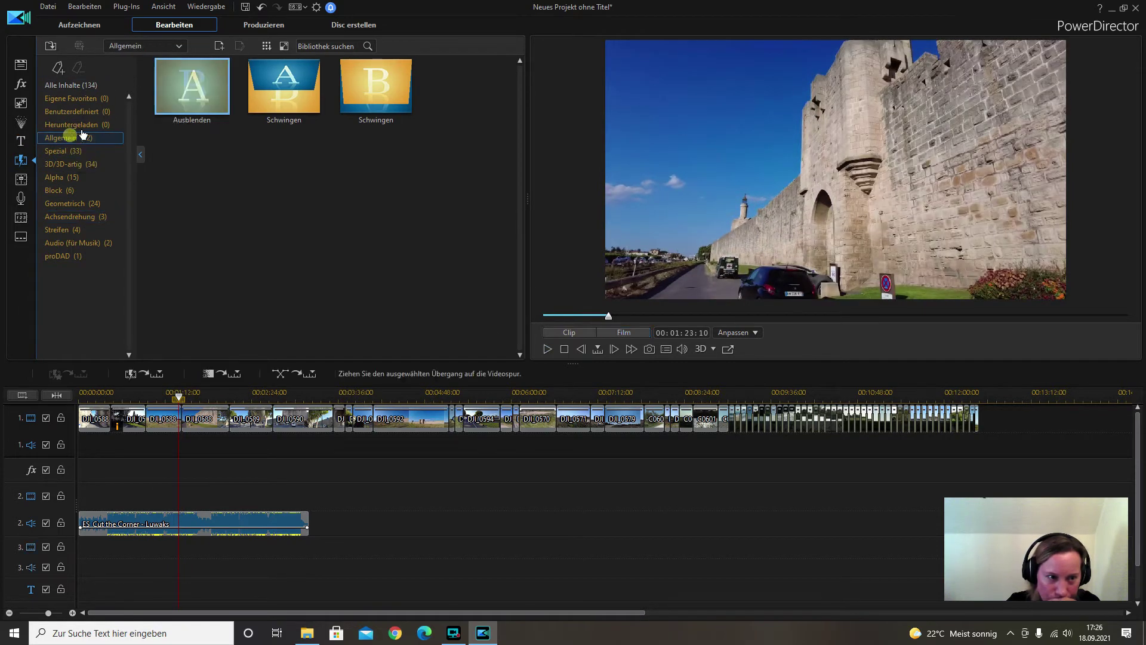
{"action": "left_click_drag", "start_coordinate": [176, 422], "coordinate": [176, 422]}
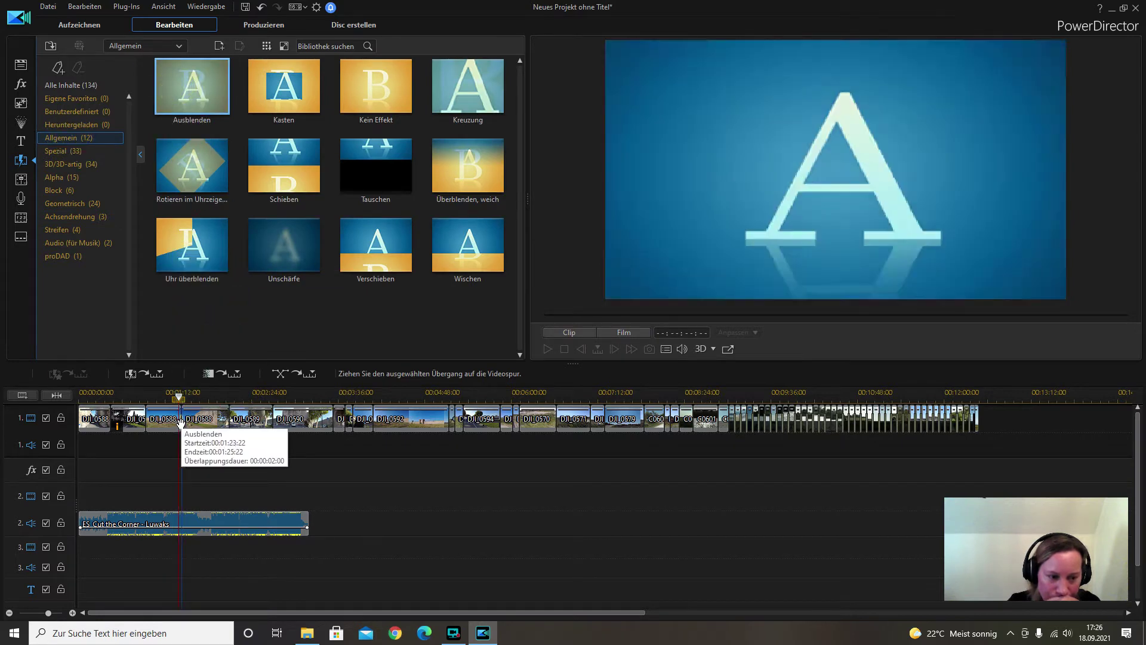
{"action": "left_click", "coordinate": [247, 488]}
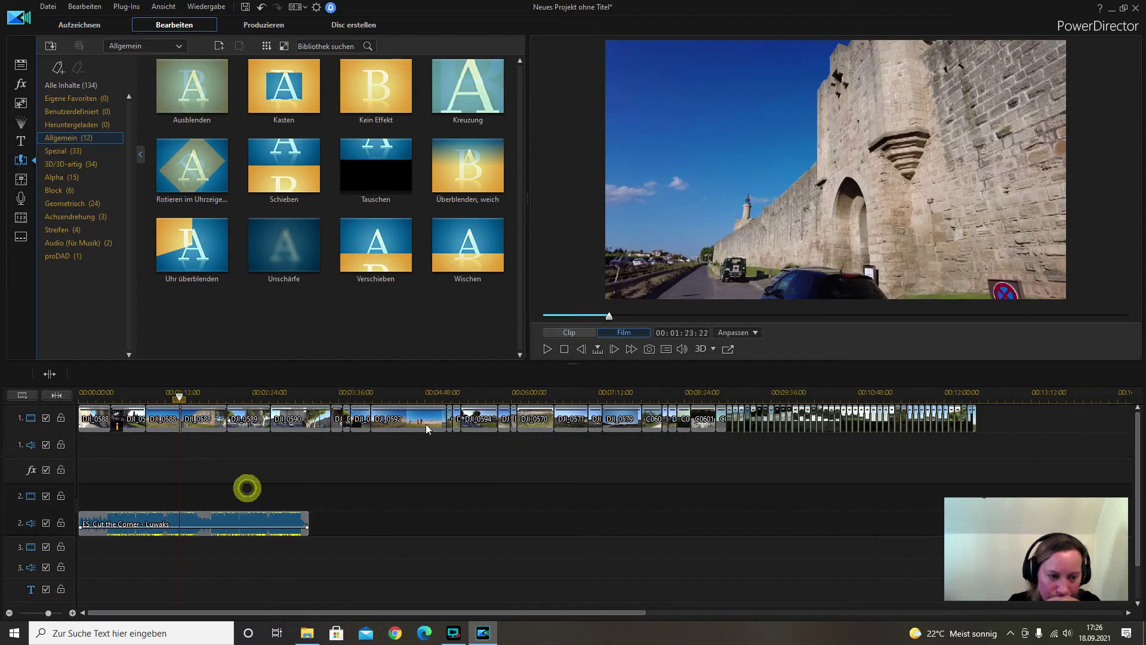
Preview the Ausblenden transition between the two DJI_0588 clips and delete it
{"action": "left_click", "coordinate": [546, 350]}
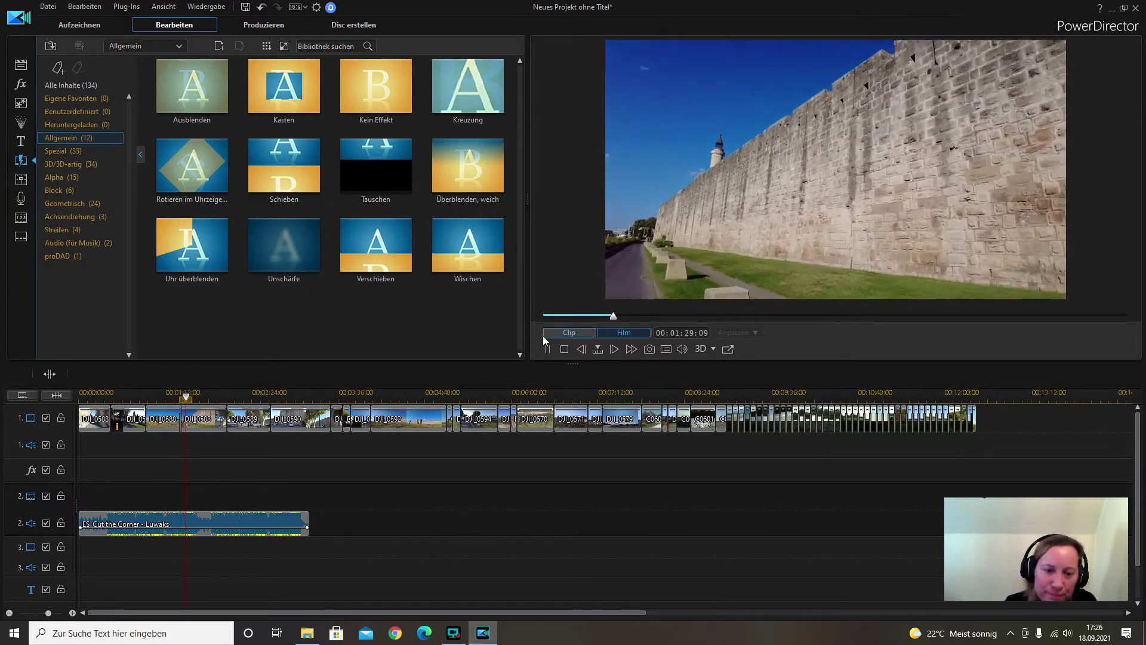
{"action": "left_click", "coordinate": [546, 349]}
{"action": "left_click", "coordinate": [179, 425]}
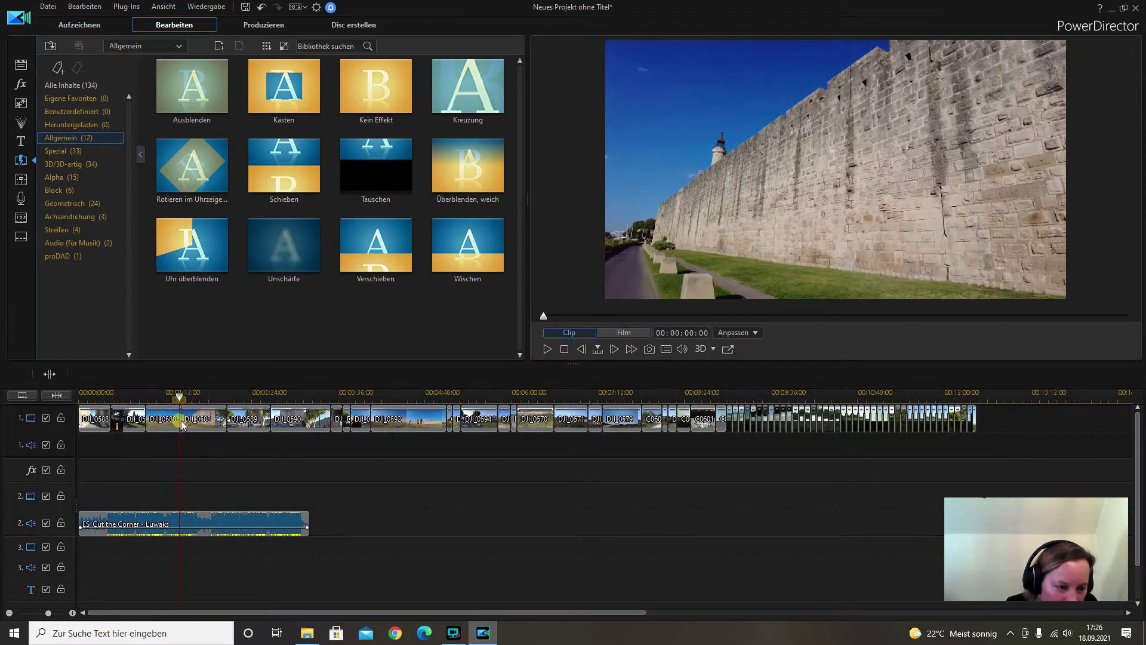
{"action": "left_click", "coordinate": [164, 375]}
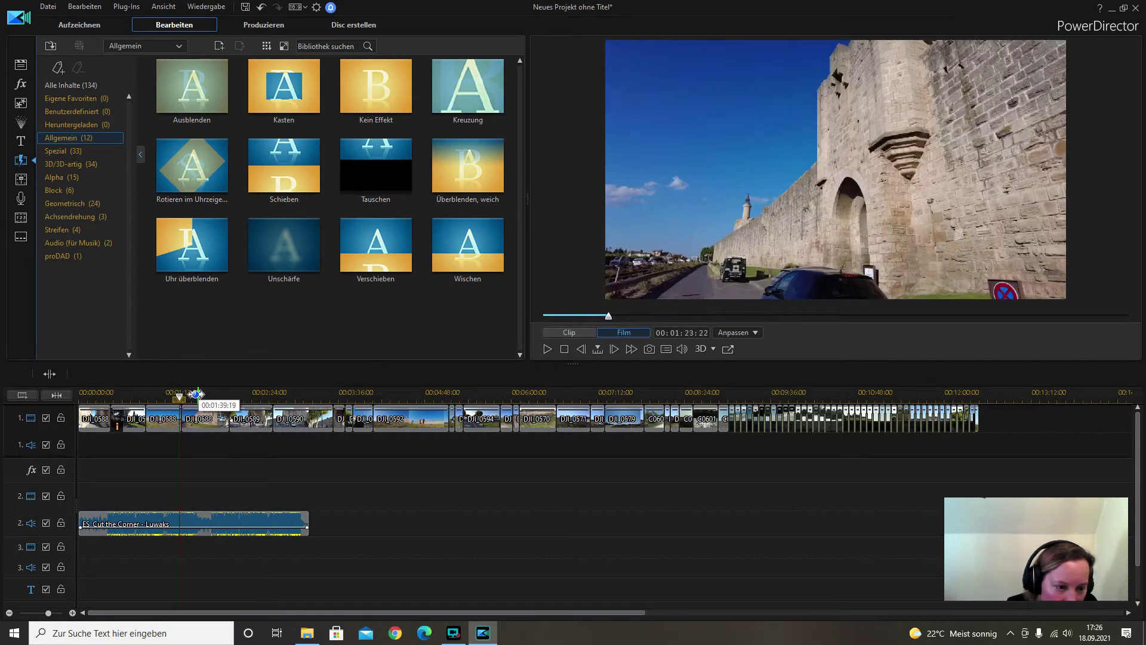
Split the DJI_0588 clip at 00:01:55:18 and remove its remaining end, filling the gap and moving all clips
{"action": "left_click", "coordinate": [546, 349]}
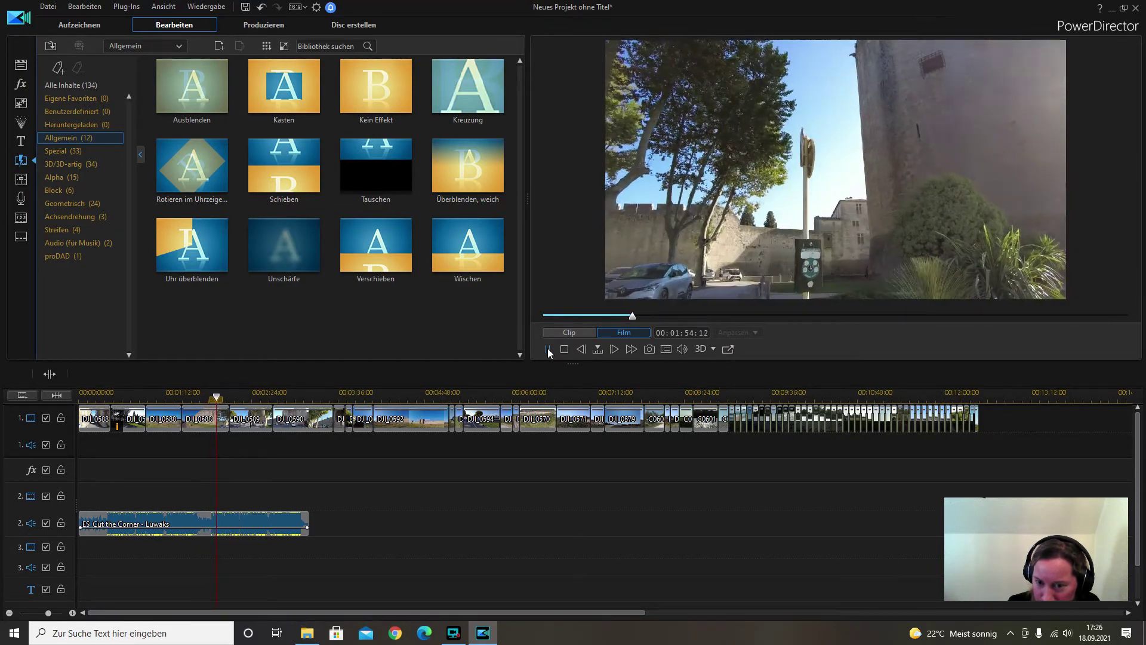
{"action": "left_click", "coordinate": [547, 348]}
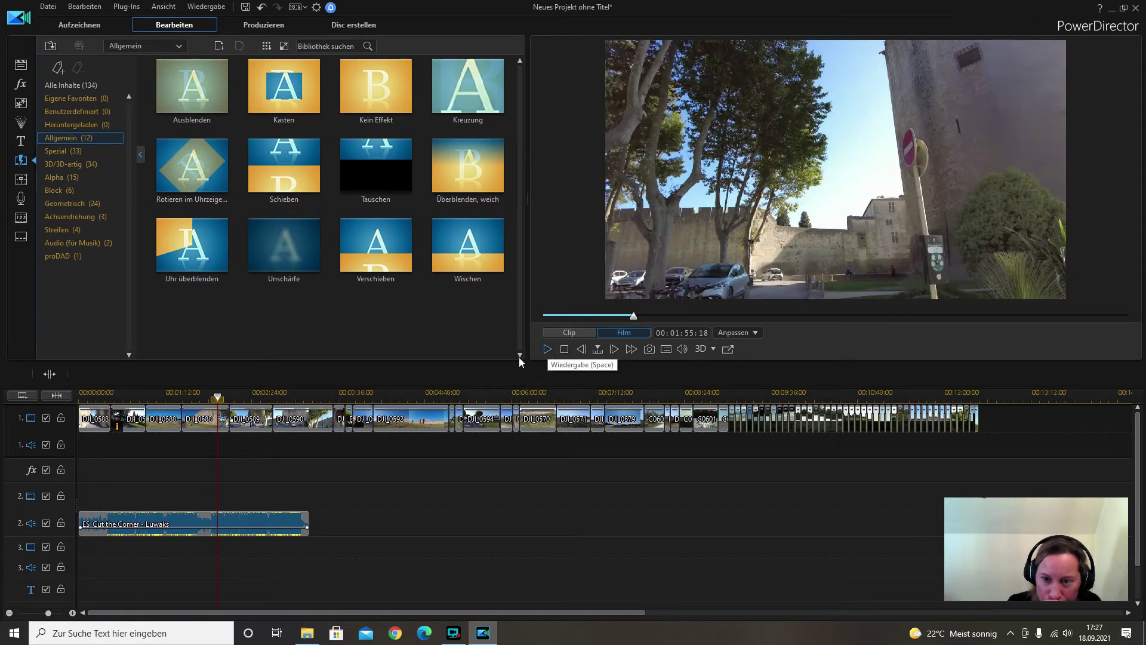
{"action": "right_click", "coordinate": [222, 418]}
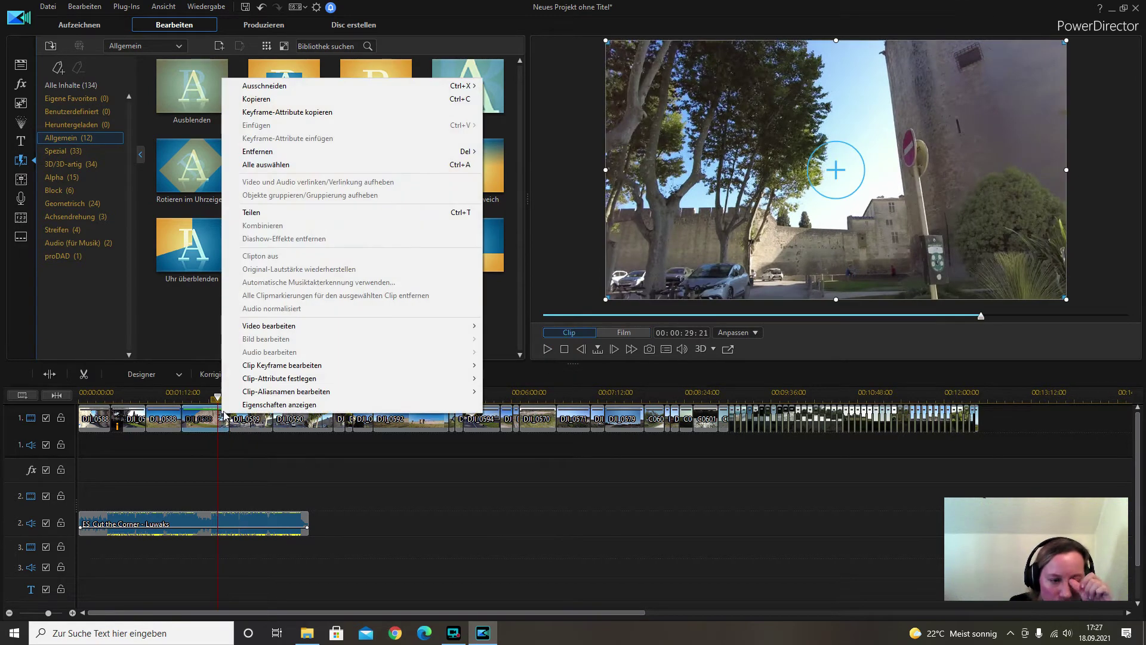
{"action": "left_click", "coordinate": [279, 212]}
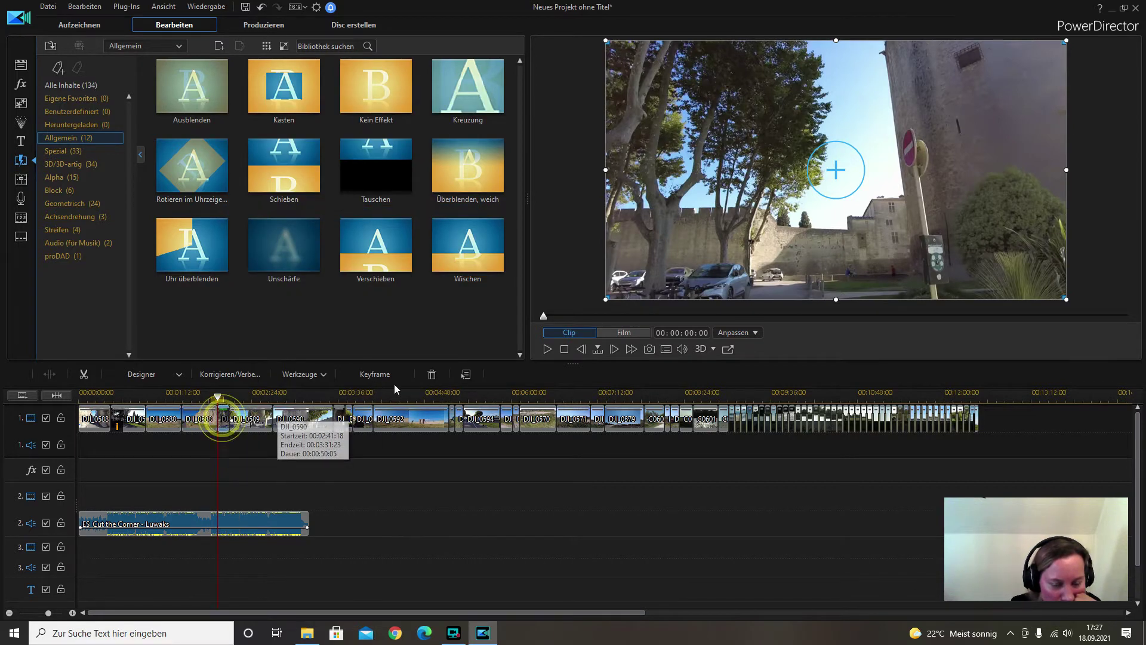
{"action": "left_click", "coordinate": [432, 375]}
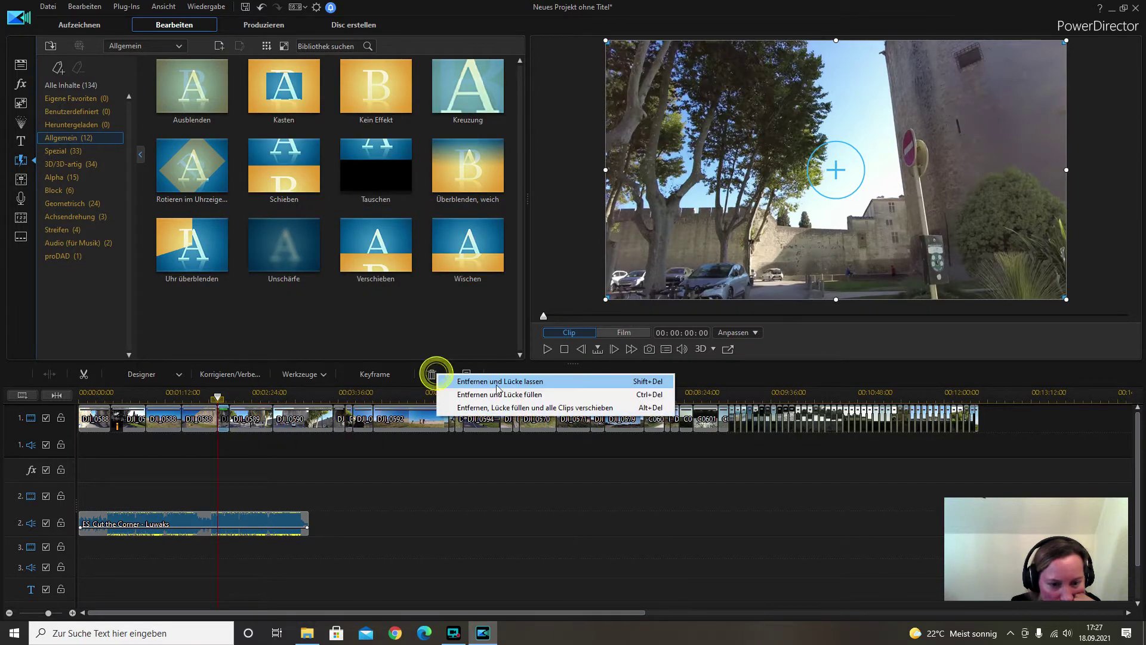
{"action": "left_click", "coordinate": [525, 408]}
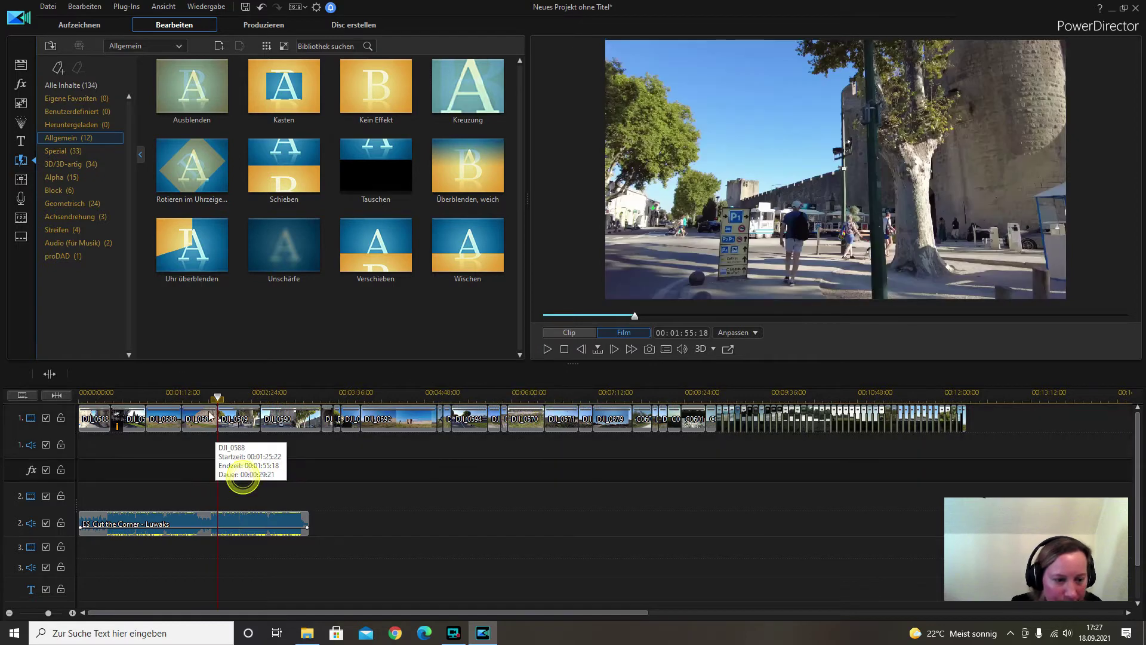
Play back the end of the shortened DJI_0588 clip from 00:01:52:17 to check the cut to DJI_0589
{"action": "left_click_drag", "start_coordinate": [218, 398], "coordinate": [215, 399]}
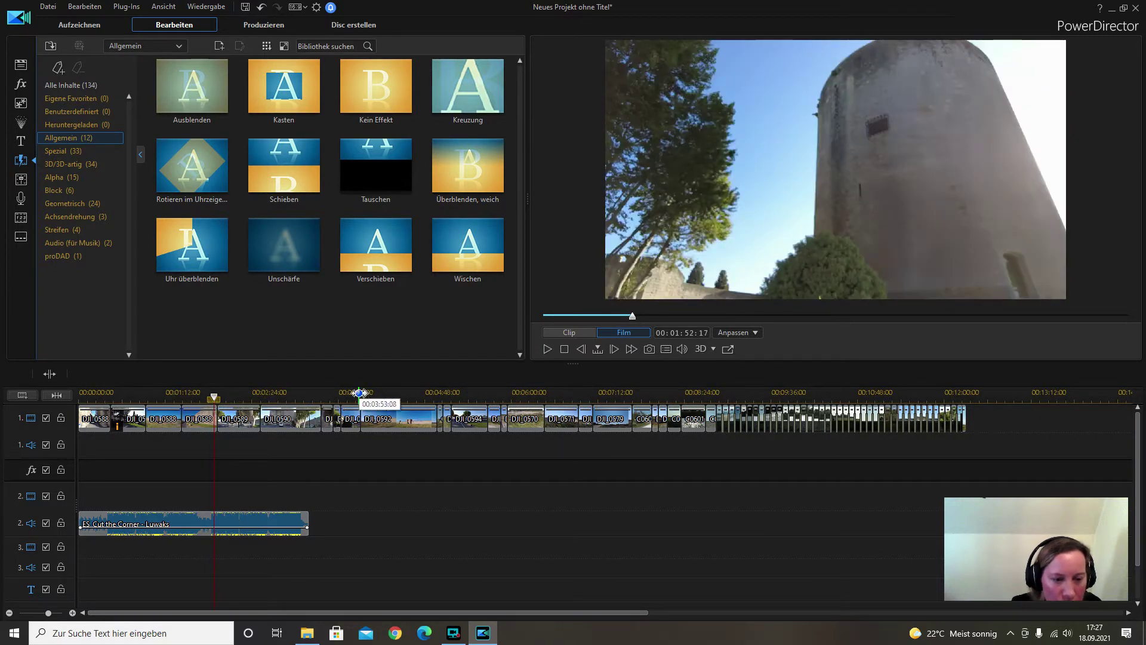
{"action": "left_click", "coordinate": [546, 348]}
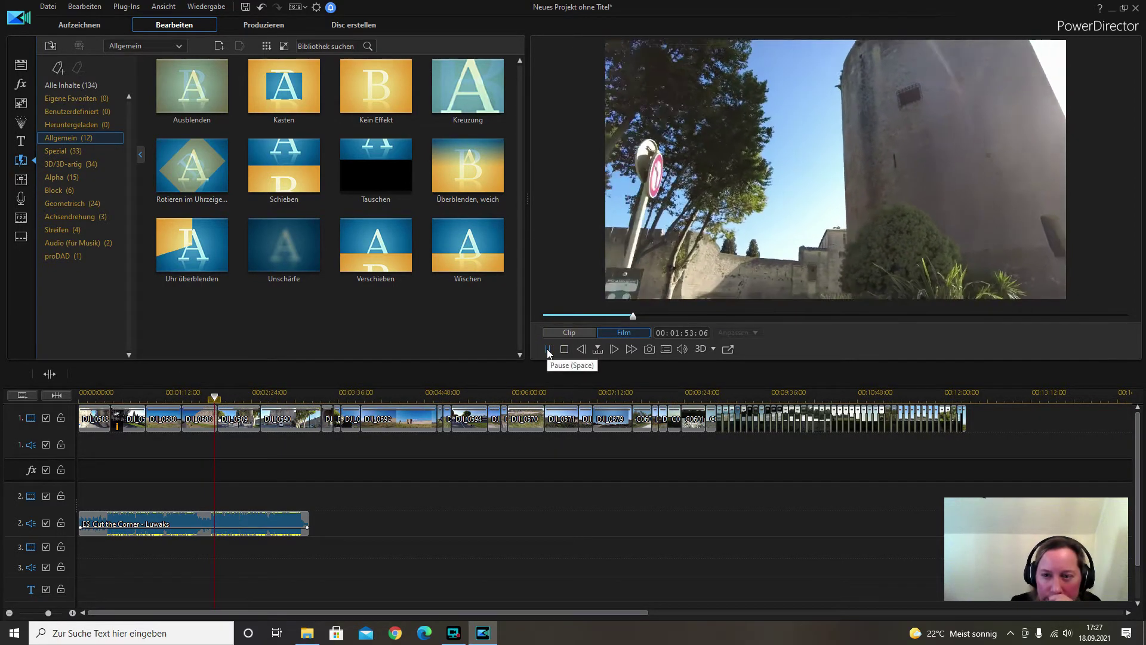
{"action": "left_click", "coordinate": [547, 349]}
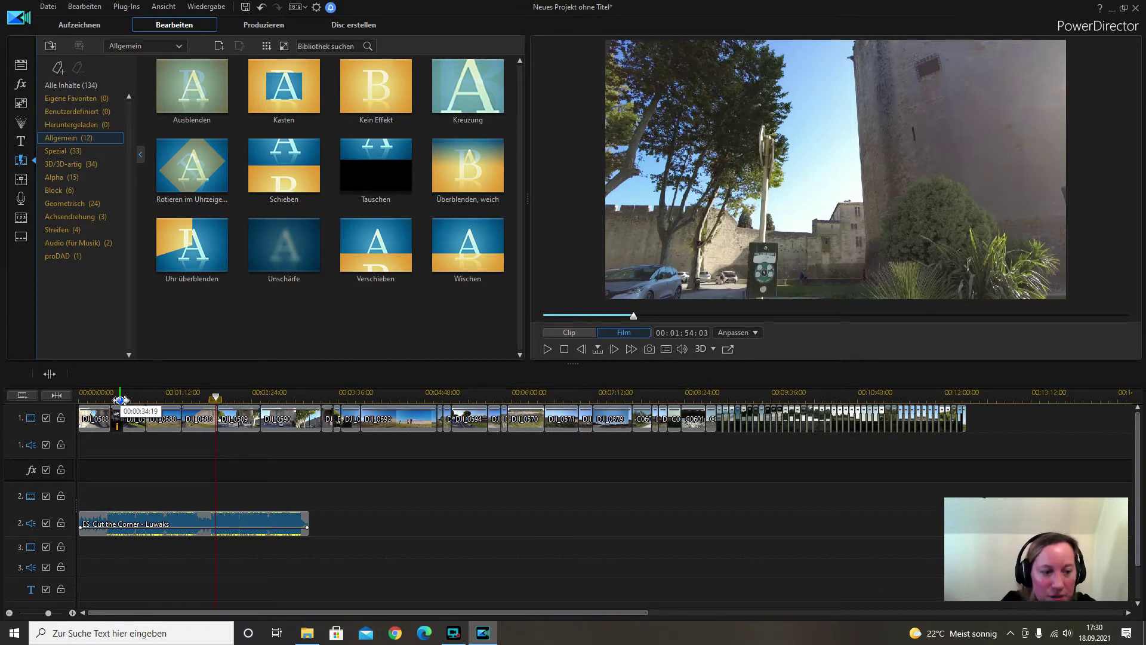
Scrub and play through the DJI_0588 clips to examine the footage along the town wall and the round tower
{"action": "left_click_drag", "start_coordinate": [128, 397], "coordinate": [119, 396]}
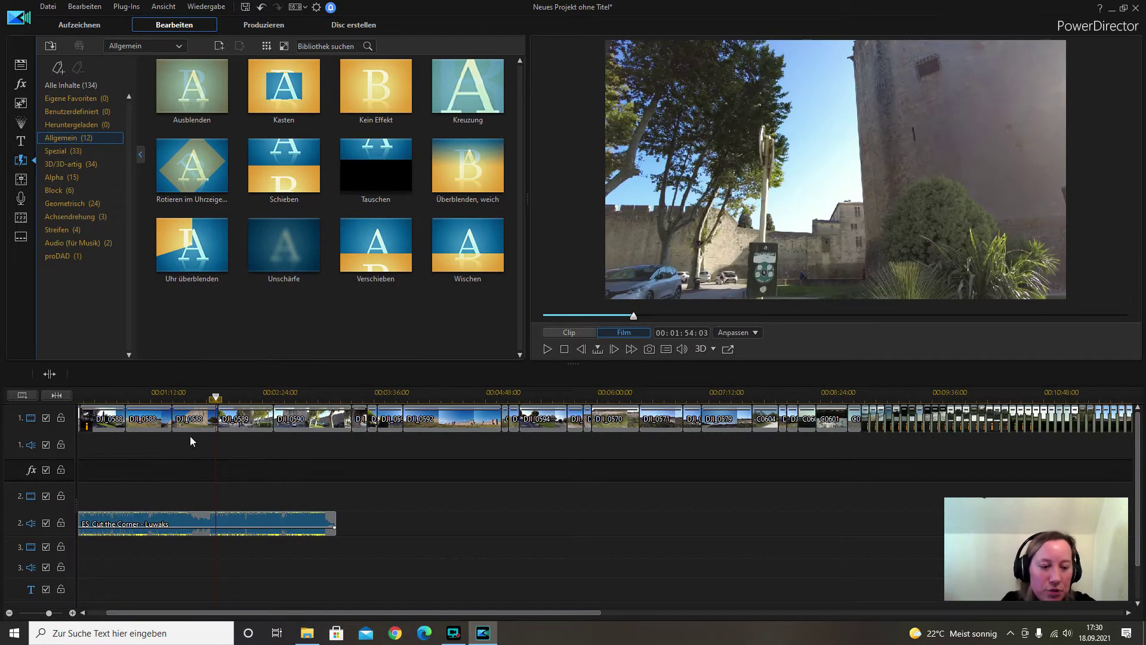
{"action": "left_click", "coordinate": [182, 421]}
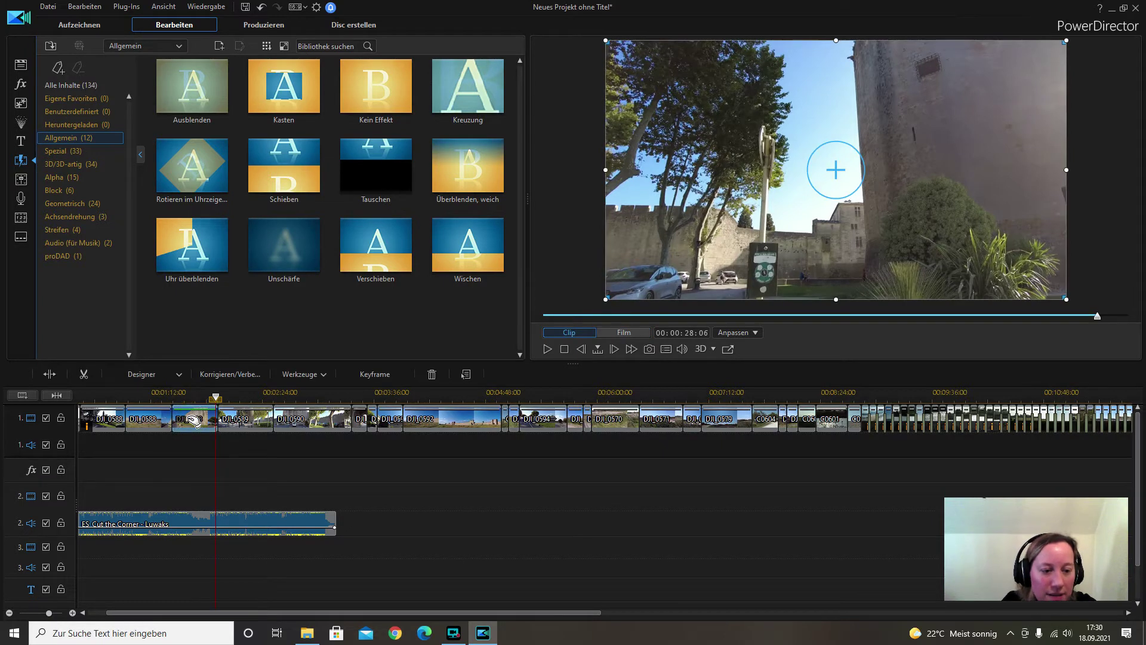
{"action": "left_click", "coordinate": [193, 397]}
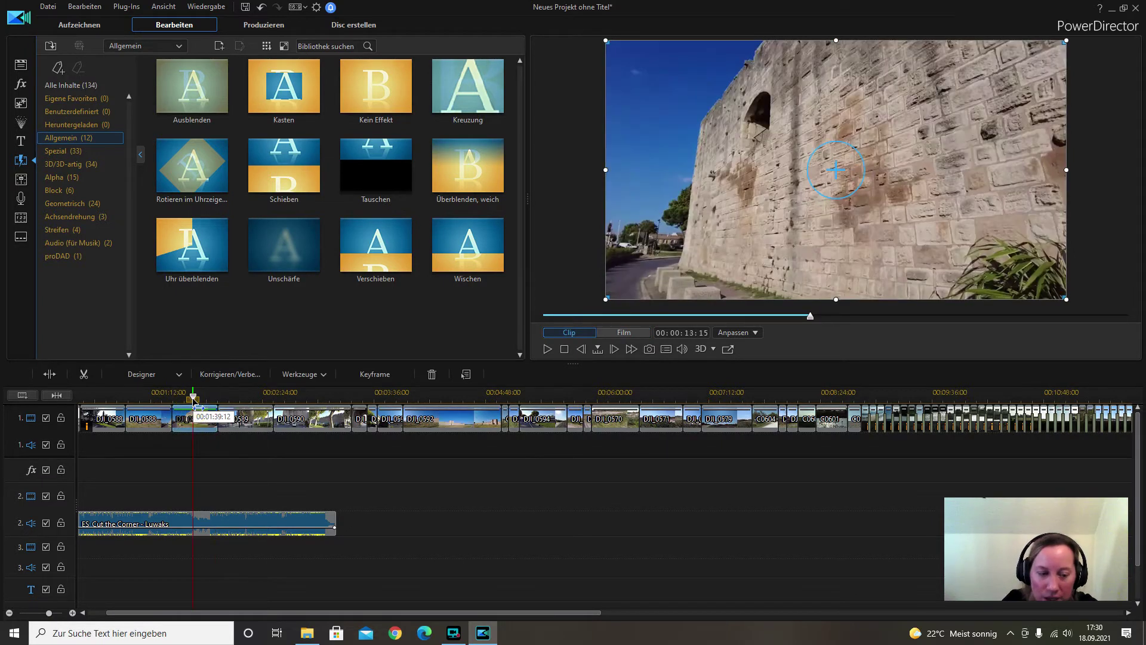
{"action": "left_click", "coordinate": [189, 398]}
{"action": "mouse_move", "coordinate": [192, 405]}
{"action": "left_mouse_down"}
{"action": "mouse_move", "coordinate": [155, 405]}
{"action": "mouse_move", "coordinate": [208, 411]}
{"action": "left_mouse_up"}
{"action": "left_click", "coordinate": [209, 410]}
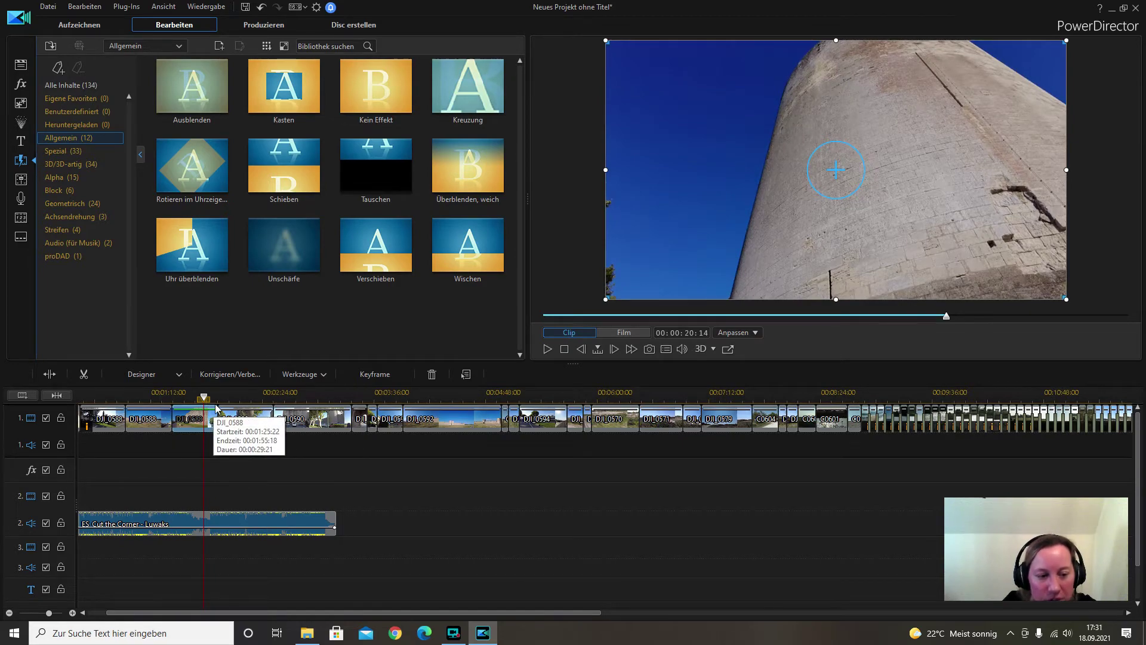
{"action": "left_click_drag", "start_coordinate": [204, 398], "coordinate": [180, 403]}
{"action": "left_click", "coordinate": [102, 417]}
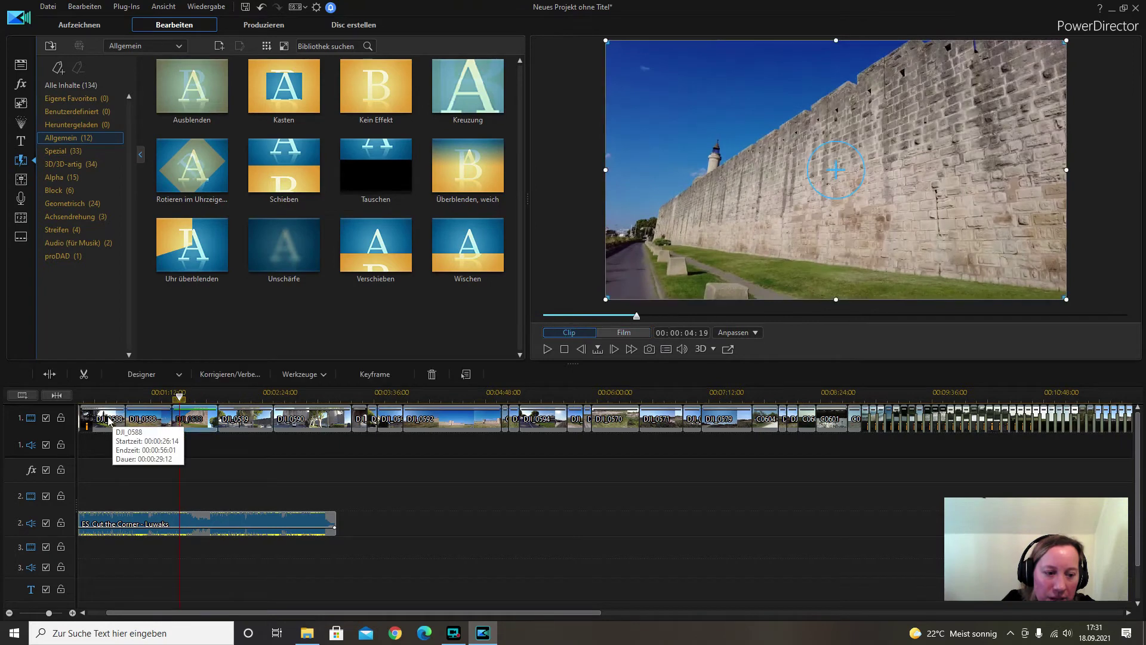
{"action": "left_click", "coordinate": [151, 420]}
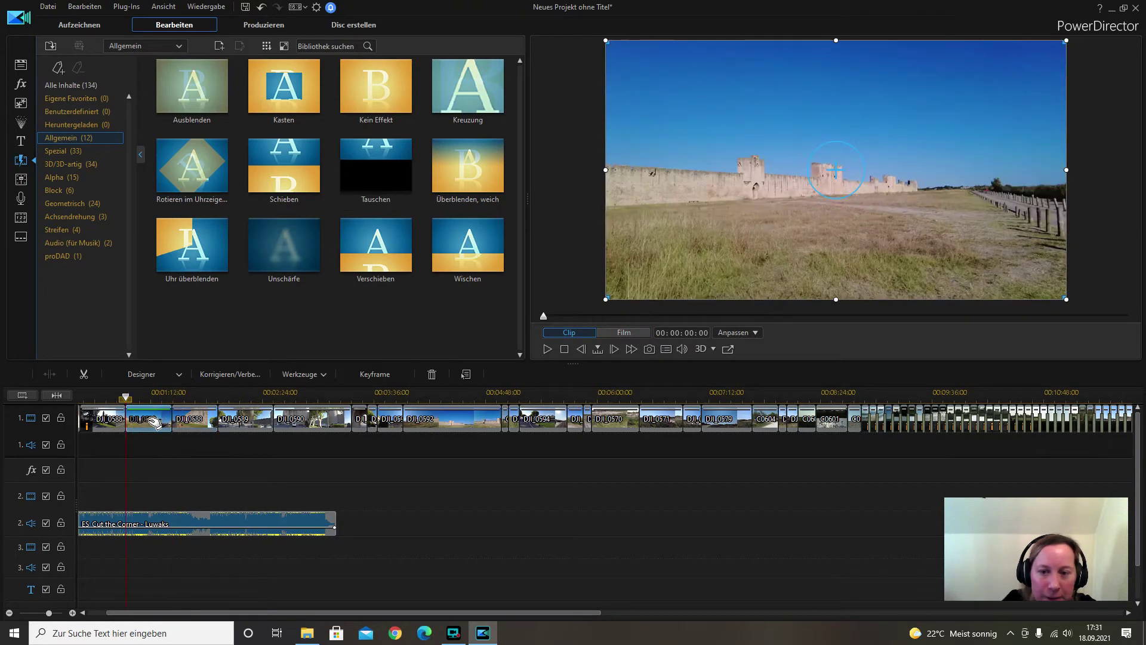
{"action": "left_click_drag", "start_coordinate": [126, 397], "coordinate": [158, 402]}
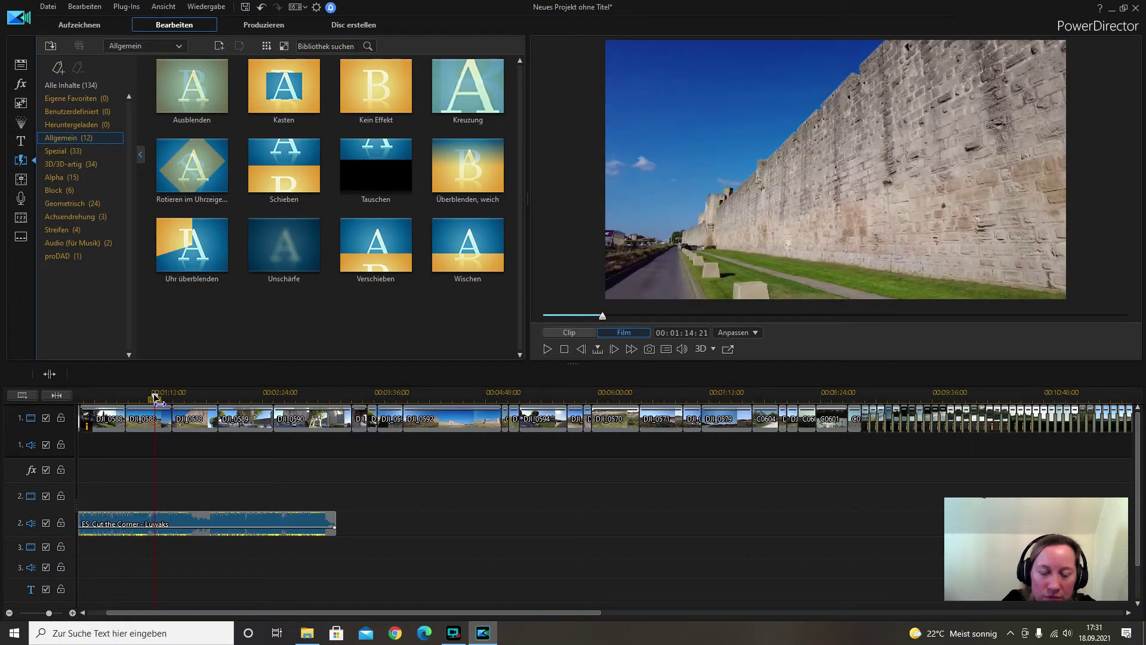
{"action": "left_click", "coordinate": [547, 349]}
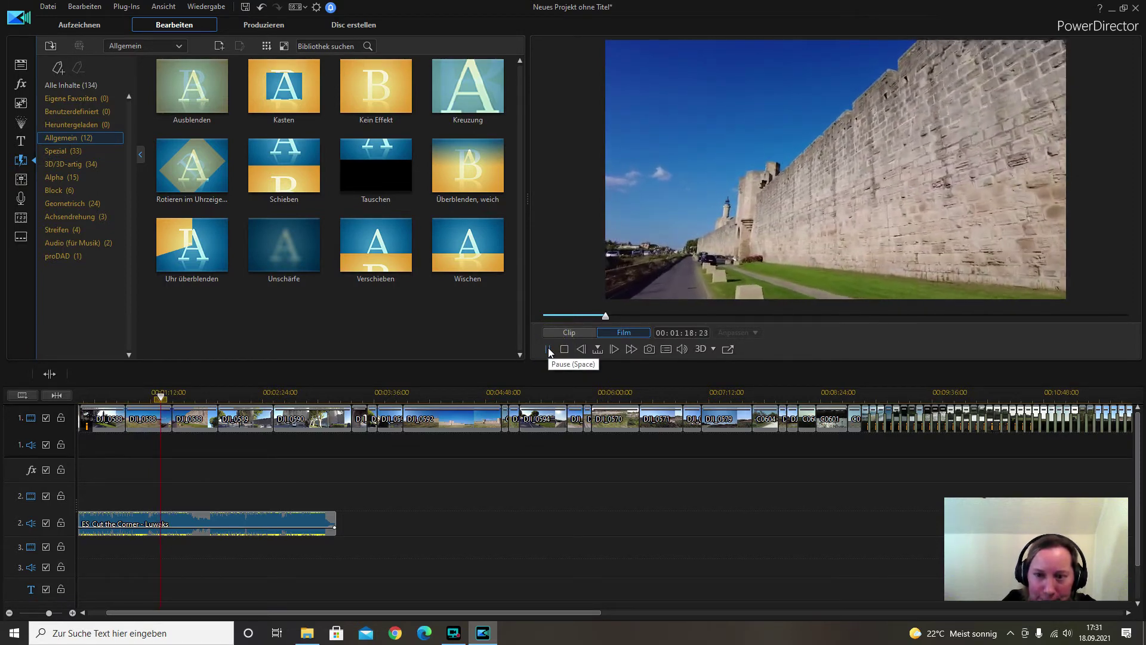
{"action": "left_click", "coordinate": [547, 349]}
Split the DJI_0588 clip that starts at 00:01:25:22 at 00:01:37:24, just before the round tower
{"action": "left_click", "coordinate": [205, 421]}
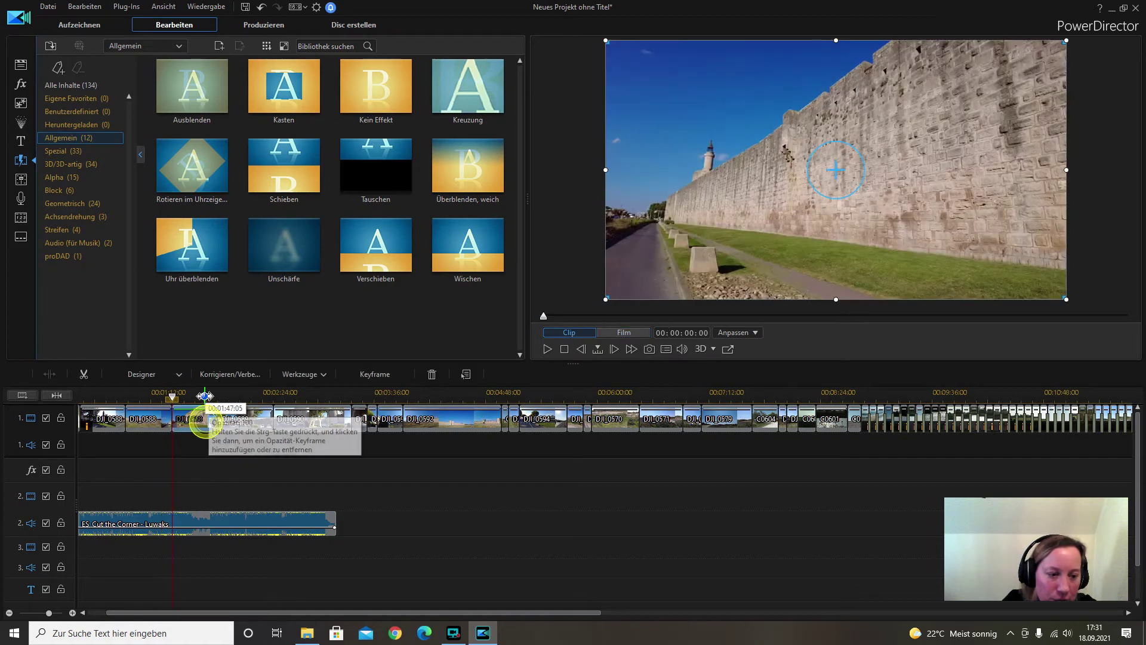
{"action": "left_click", "coordinate": [203, 395]}
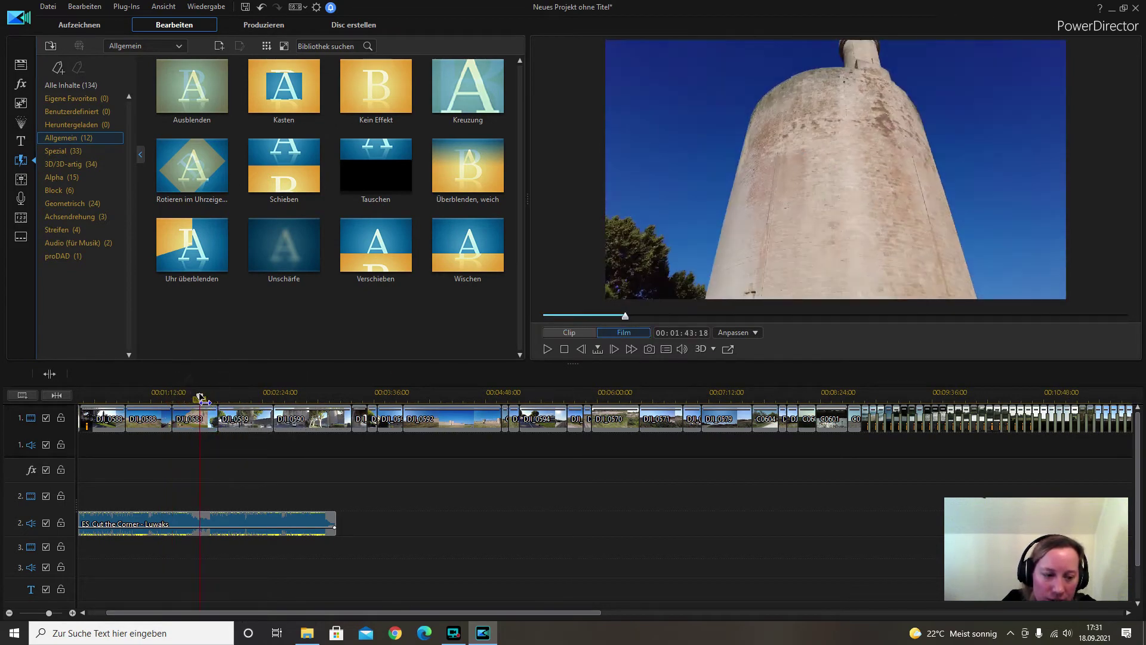
{"action": "left_click_drag", "start_coordinate": [201, 398], "coordinate": [191, 397]}
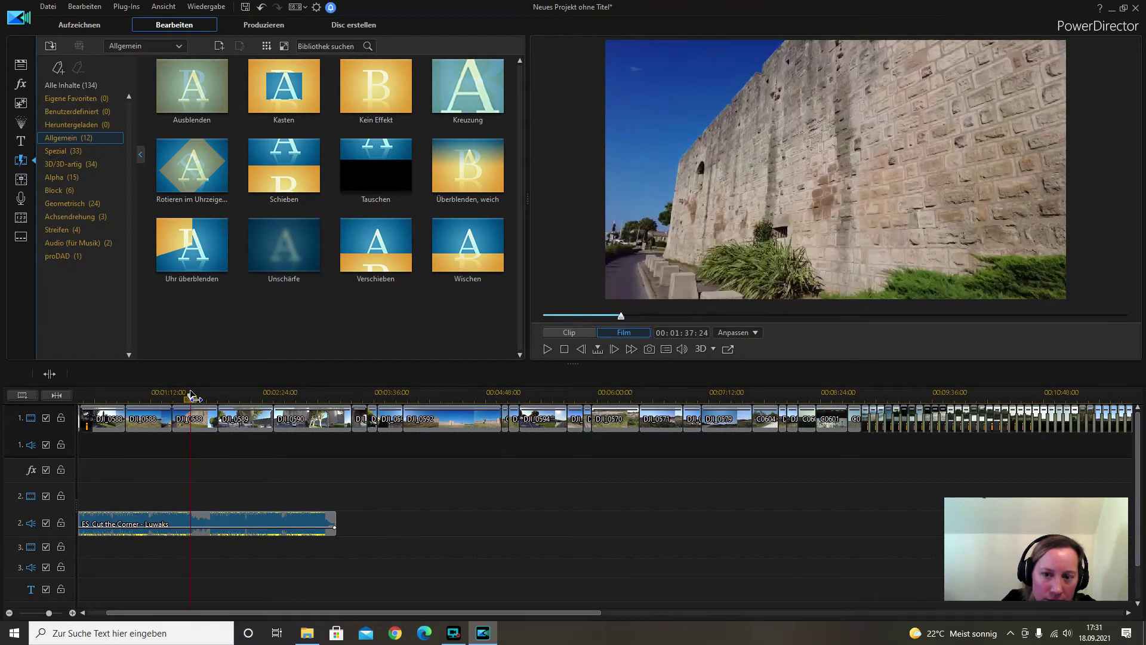
{"action": "left_click", "coordinate": [205, 420]}
{"action": "right_click", "coordinate": [205, 421]}
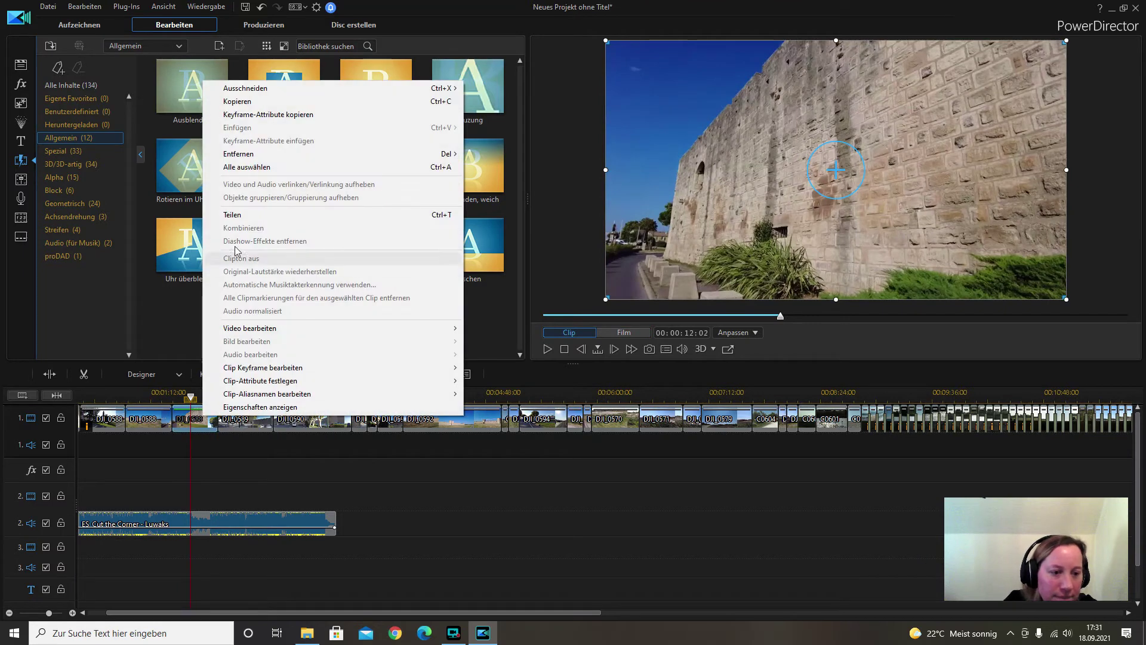
{"action": "left_click", "coordinate": [240, 214]}
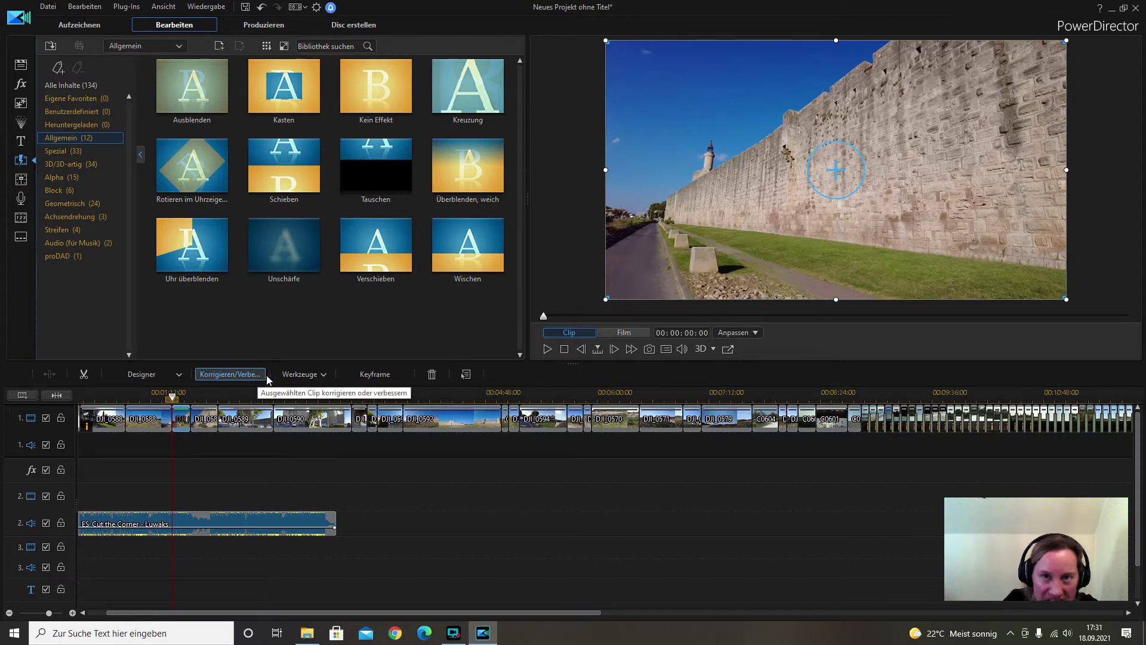
Speed up the front part of the split DJI_0588 clip along the wall with a speed multiplier of 1.820
{"action": "left_click", "coordinate": [322, 375]}
{"action": "mouse_move", "coordinate": [322, 390]}
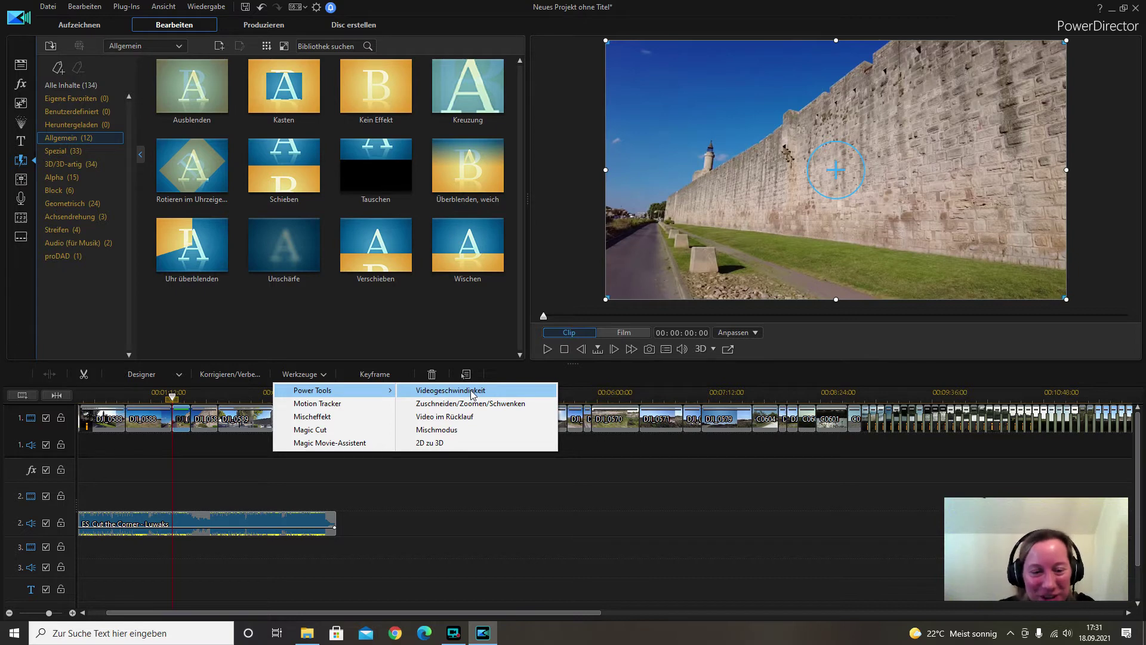
{"action": "left_click", "coordinate": [472, 391]}
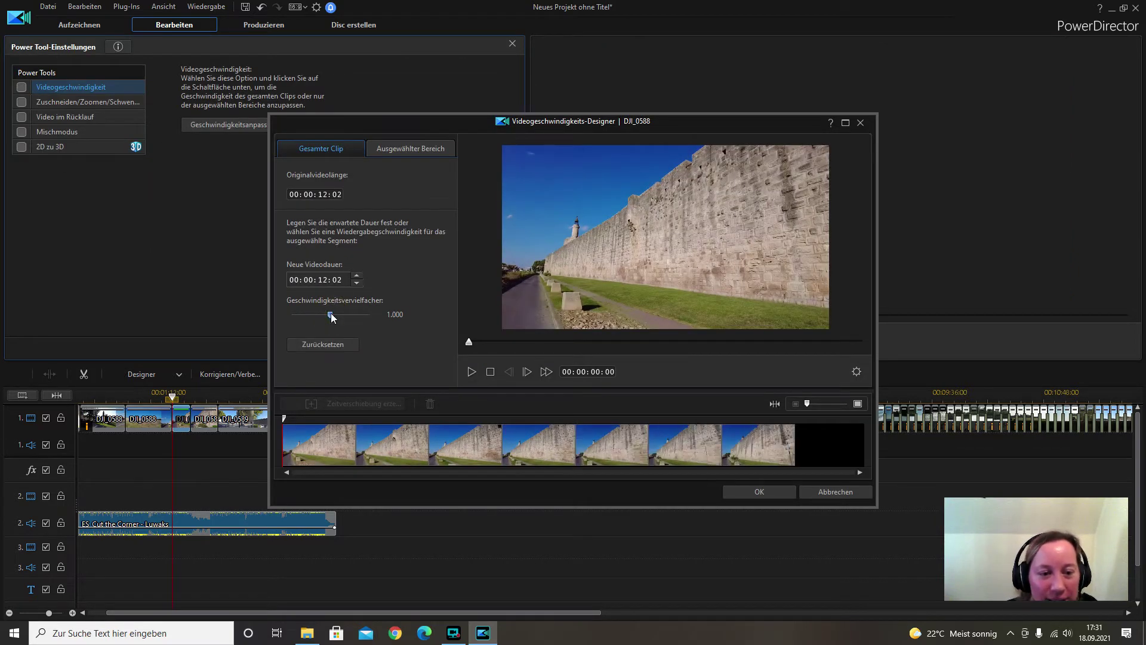
{"action": "left_click_drag", "start_coordinate": [331, 313], "coordinate": [332, 313]}
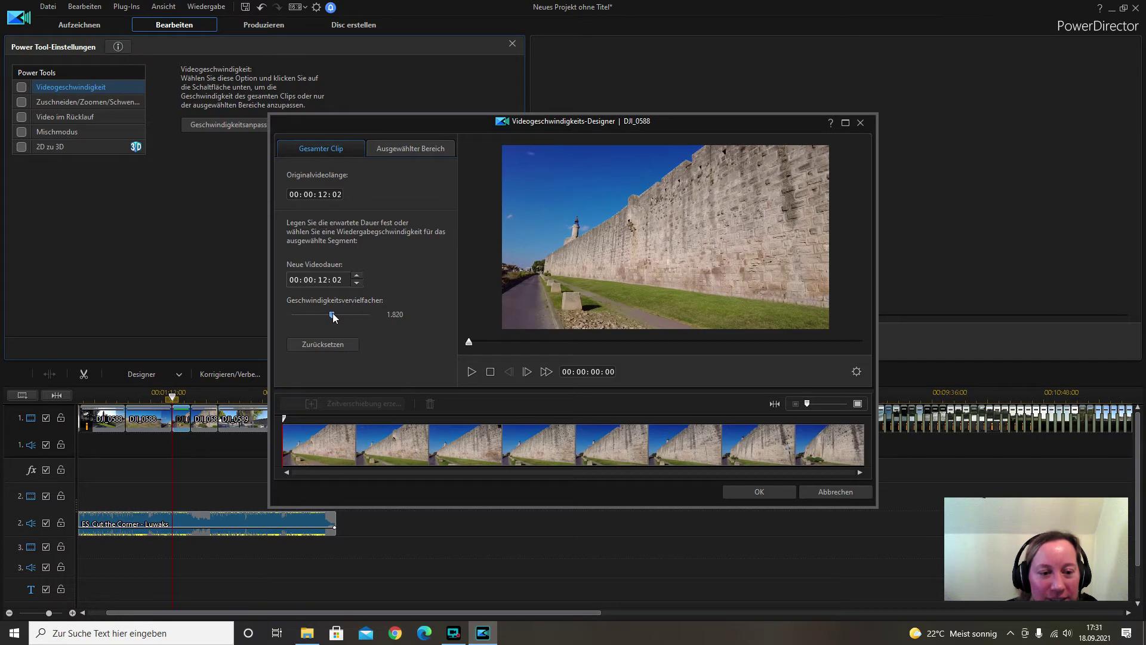
{"action": "left_click", "coordinate": [471, 371]}
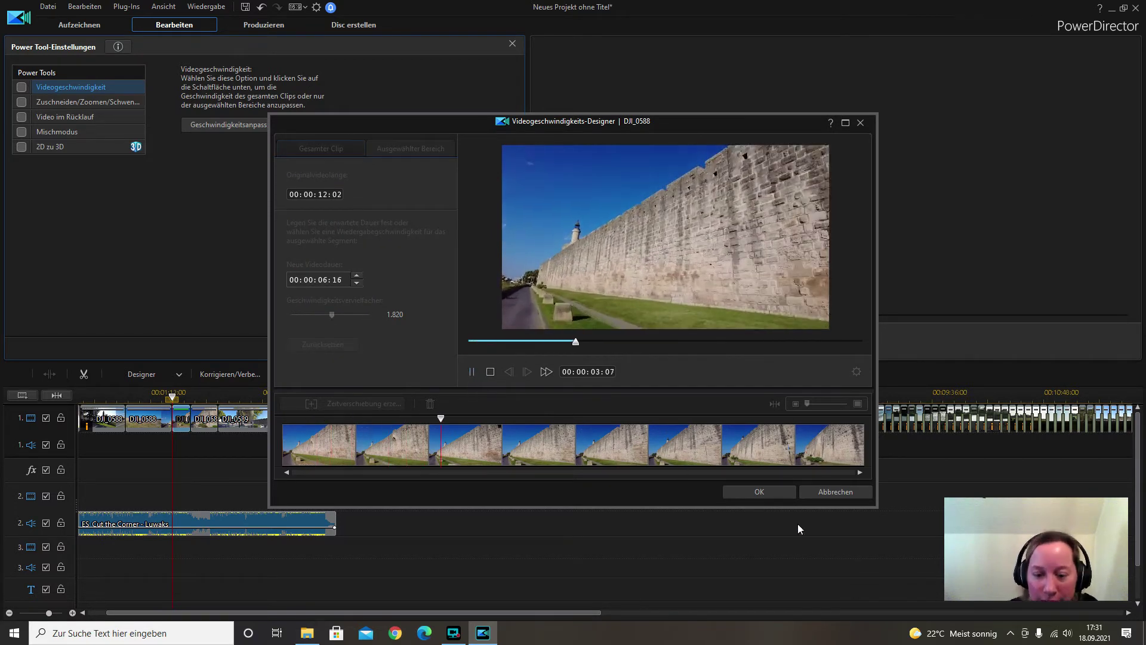
{"action": "left_click", "coordinate": [787, 490]}
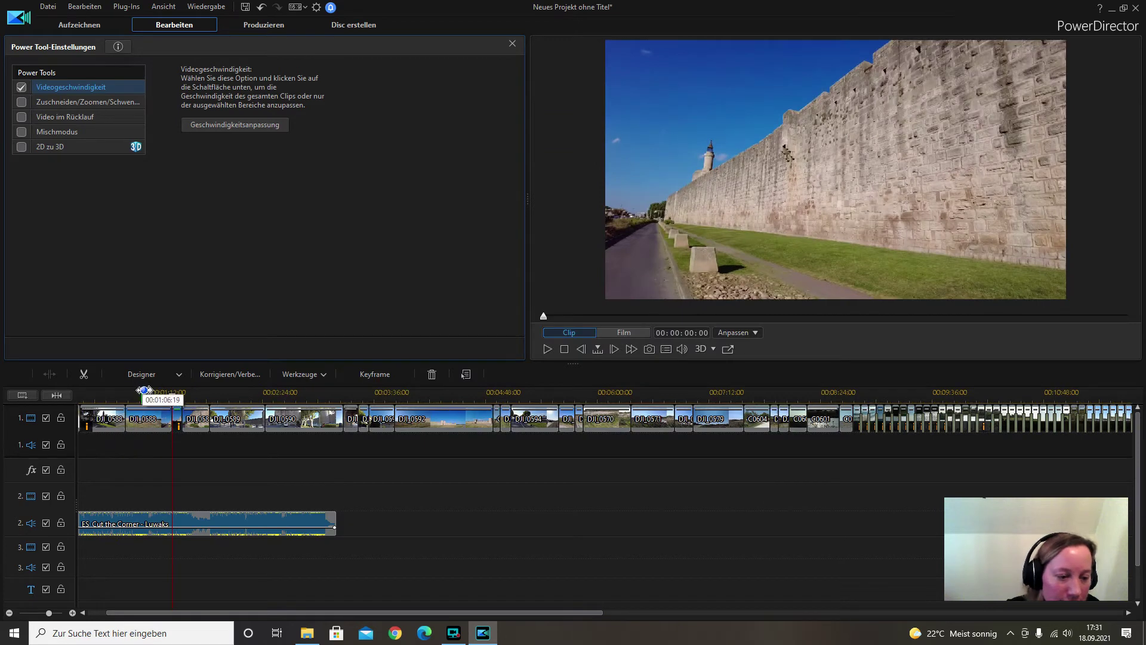
Play the film from 00:01:24:02 to check the sped-up wall section and the footage up to DJI_0589
{"action": "left_click", "coordinate": [168, 397]}
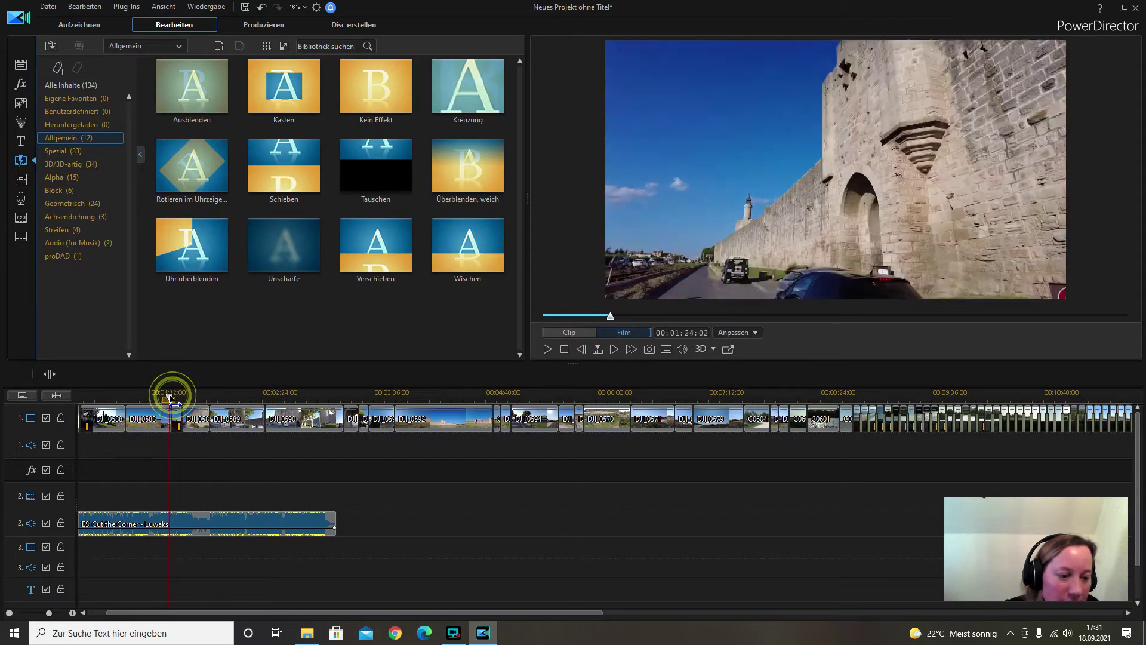
{"action": "key", "text": "space"}
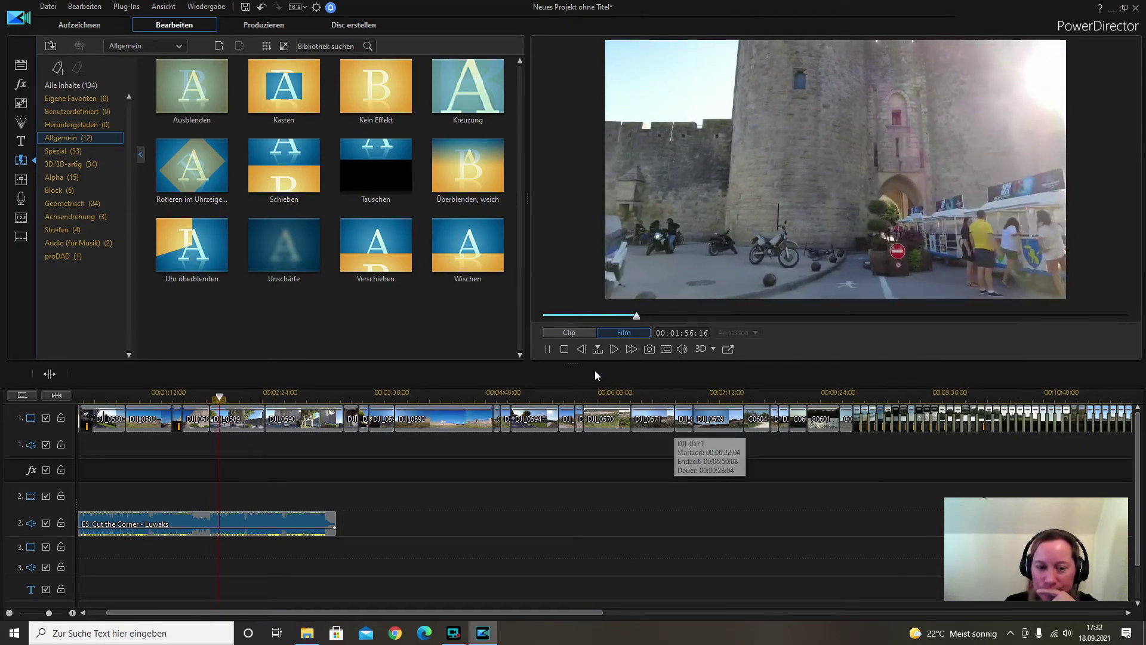
{"action": "left_click", "coordinate": [547, 350]}
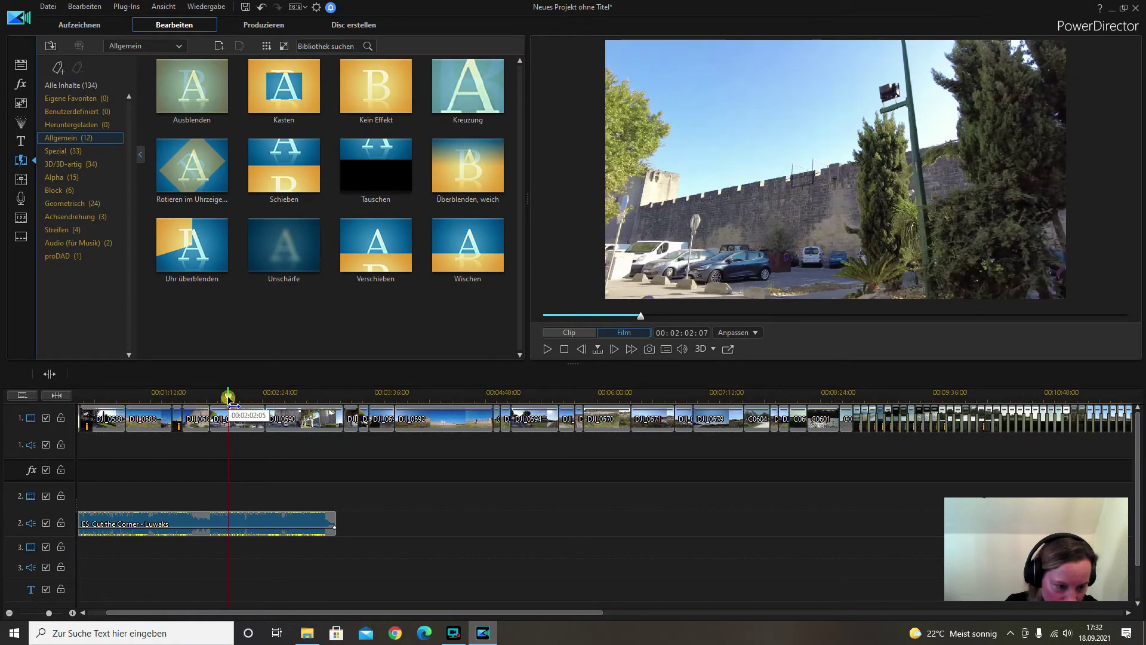
{"action": "left_click_drag", "start_coordinate": [229, 398], "coordinate": [223, 404]}
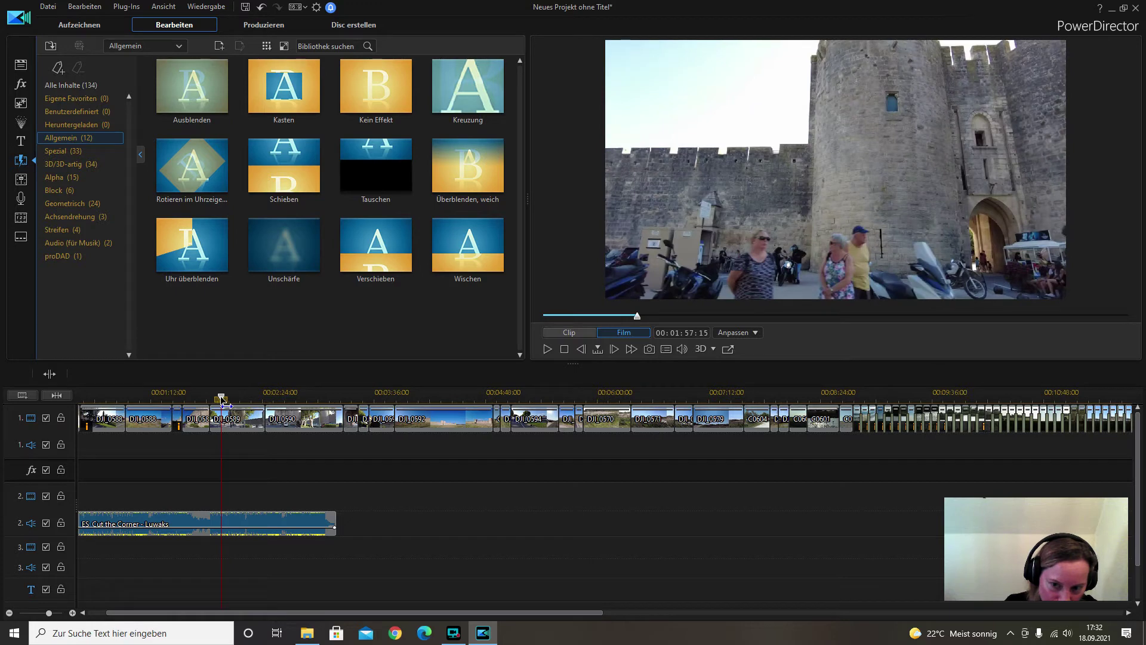
{"action": "left_click_drag", "start_coordinate": [225, 405], "coordinate": [221, 405]}
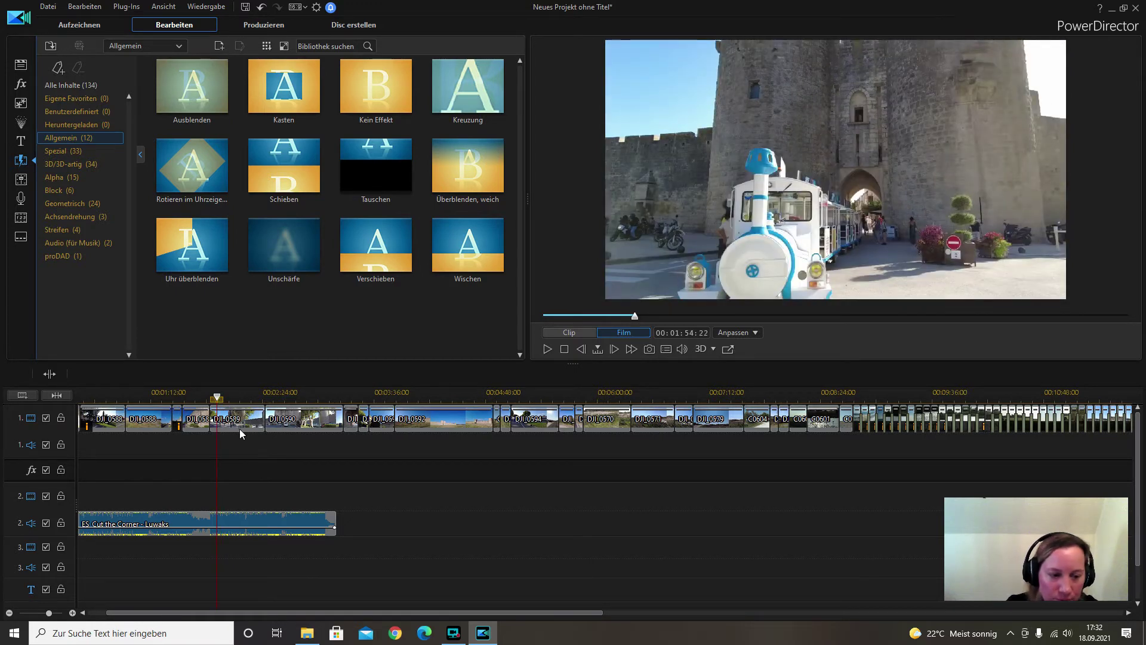
{"action": "right_click", "coordinate": [239, 429]}
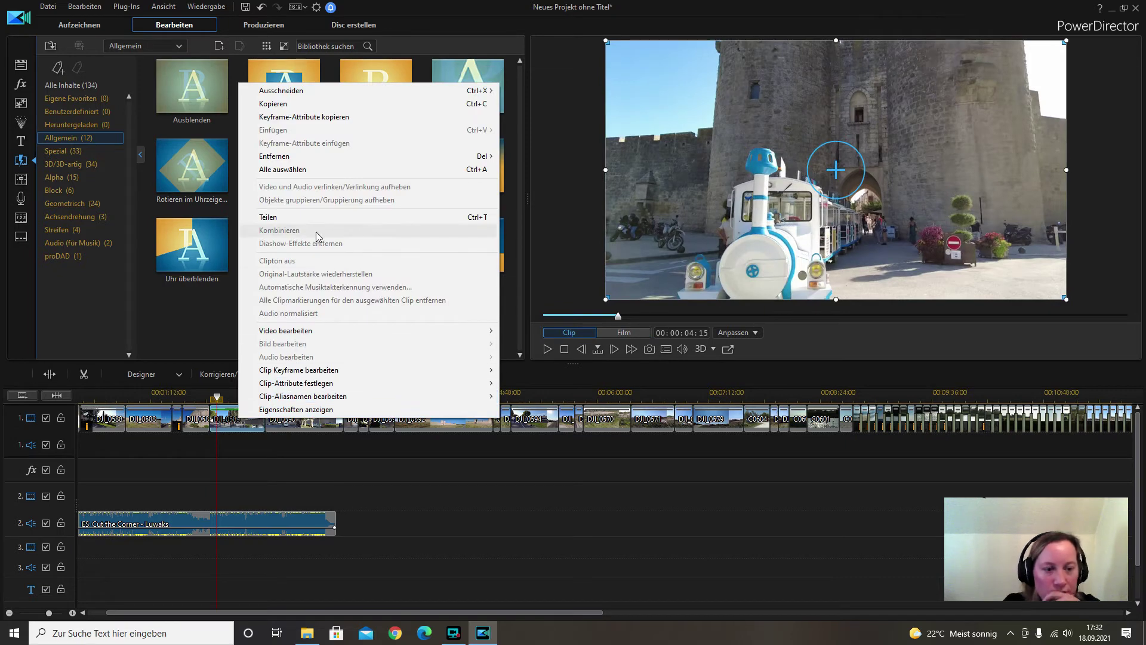
{"action": "mouse_move", "coordinate": [300, 332]}
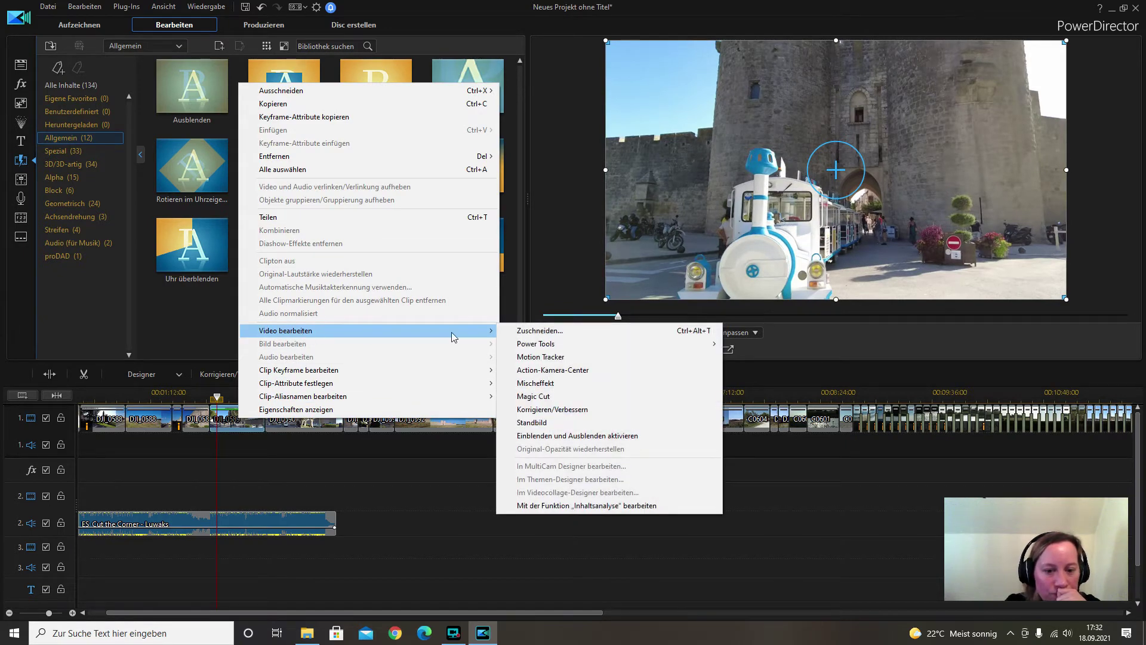
{"action": "left_click", "coordinate": [508, 331]}
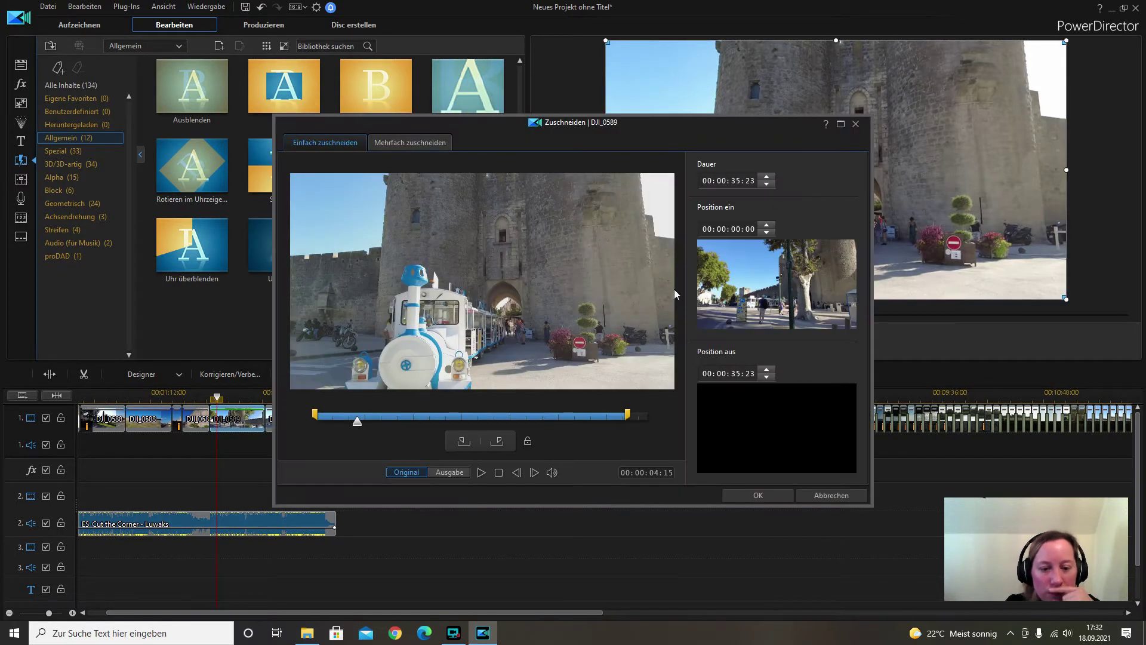
{"action": "left_click", "coordinate": [856, 124]}
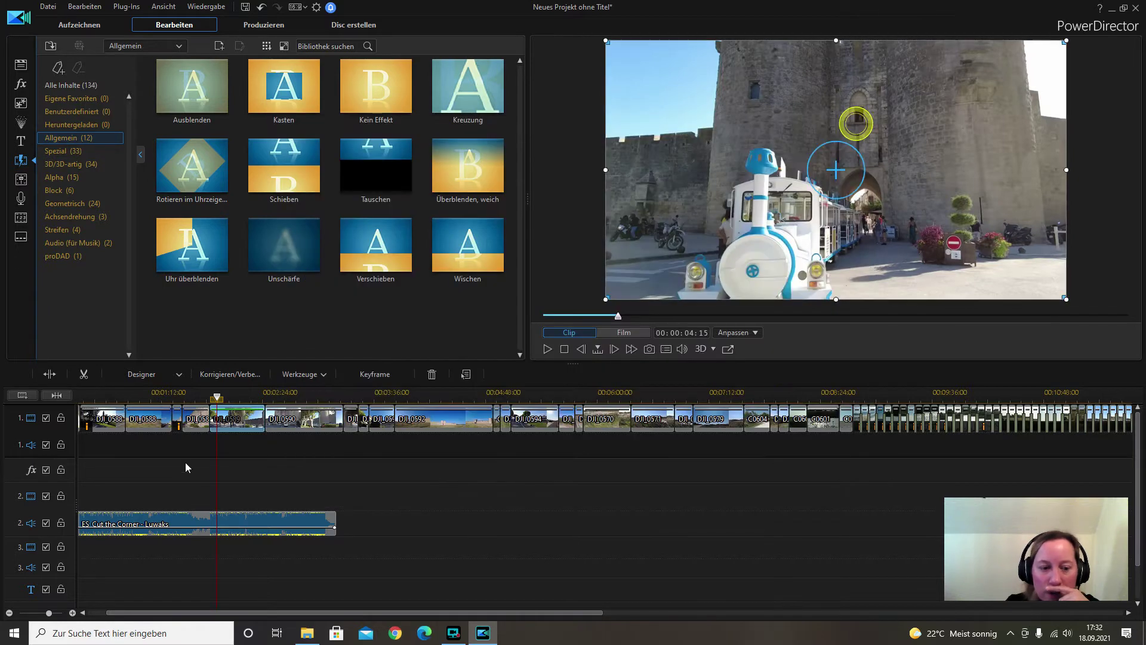
Speed up the whole DJI_0589 clip with a speed multiplier of 1.550, previewing the result before applying it
{"action": "left_click", "coordinate": [305, 375]}
{"action": "mouse_move", "coordinate": [337, 391]}
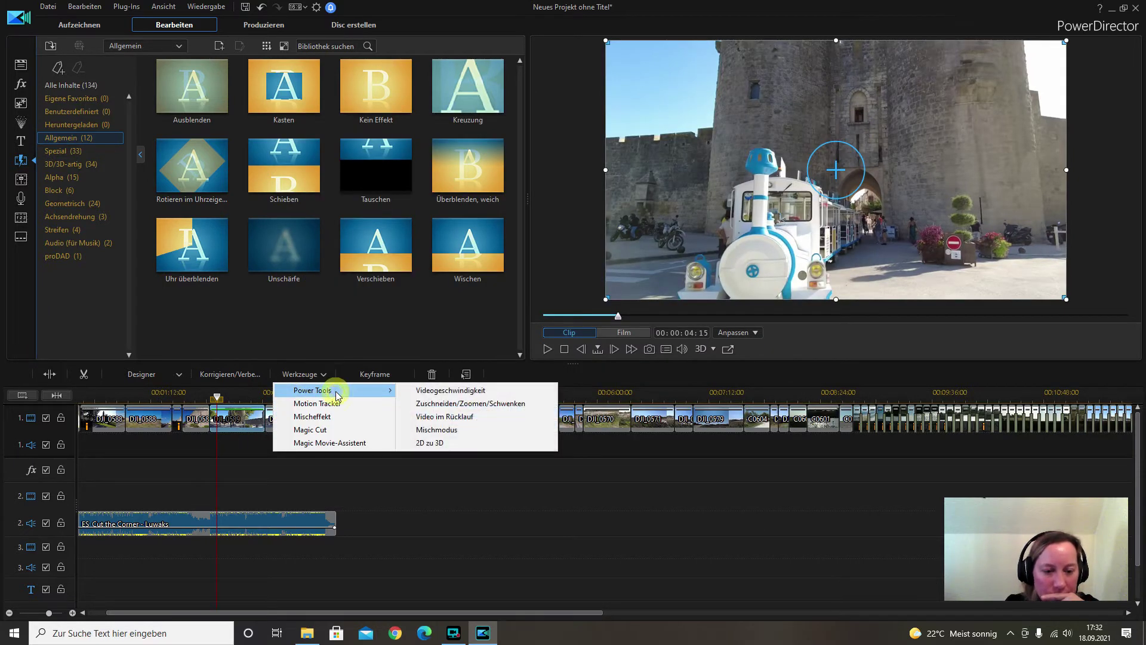
{"action": "left_click", "coordinate": [494, 390]}
{"action": "left_click", "coordinate": [227, 124]}
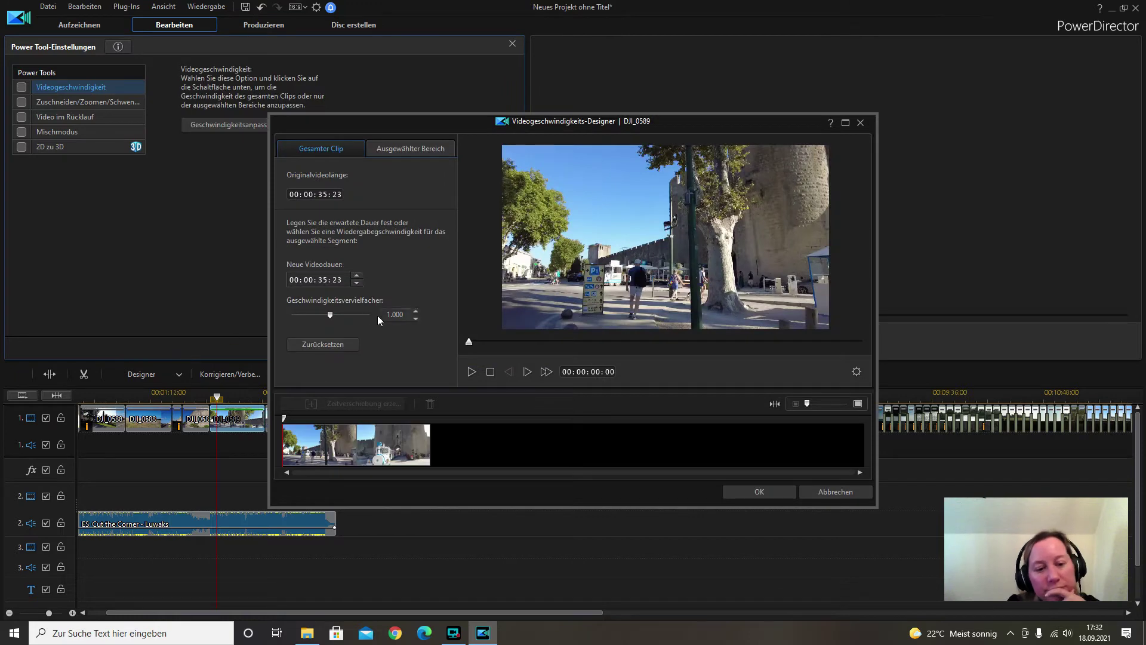
{"action": "left_click_drag", "start_coordinate": [330, 315], "coordinate": [332, 314]}
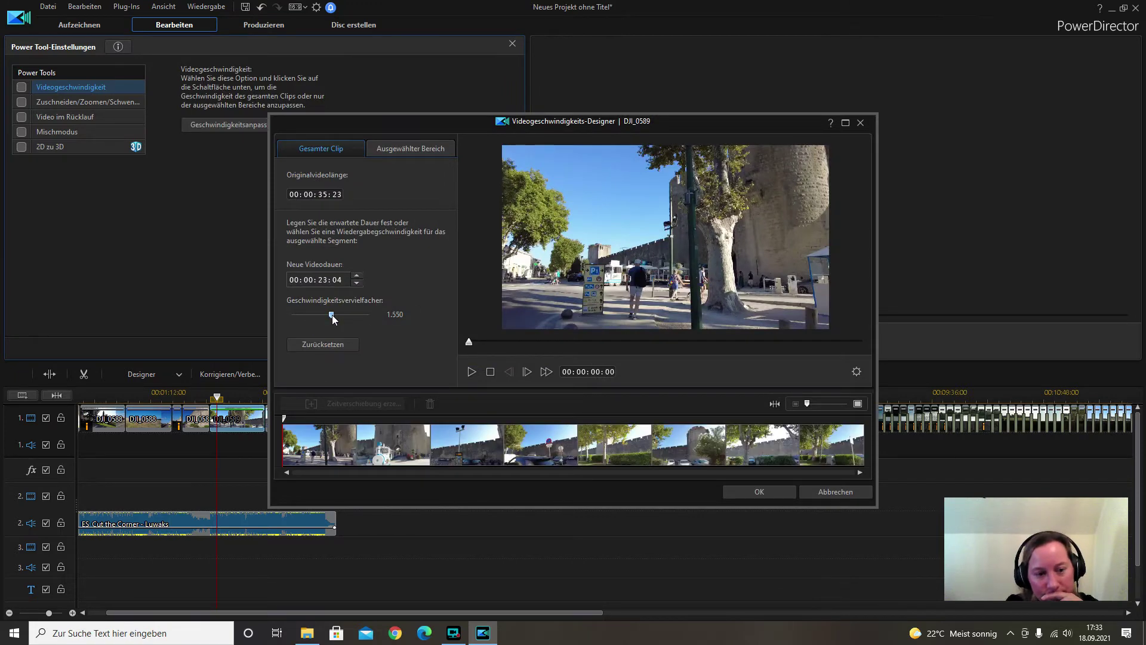
{"action": "left_click", "coordinate": [472, 371]}
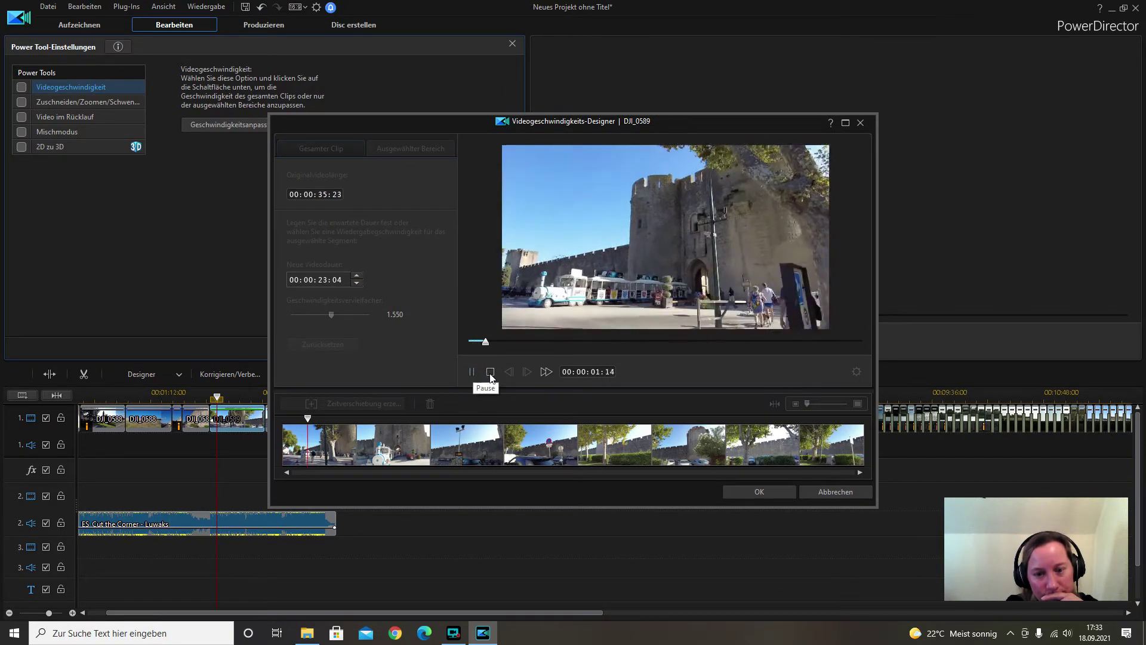
{"action": "left_click", "coordinate": [768, 490]}
Play the film from 00:01:49:13 to check the sped-up DJI_0589 clip and the footage up to the parking barrier in DJI_0590
{"action": "left_click", "coordinate": [212, 396]}
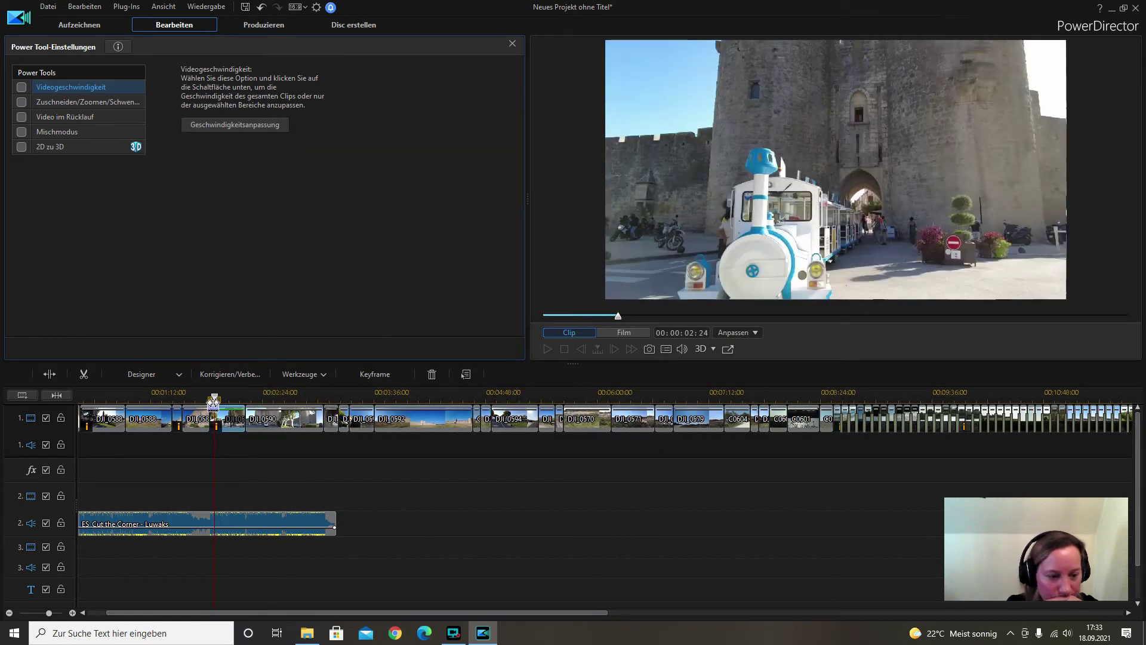
{"action": "left_click", "coordinate": [212, 397]}
{"action": "left_click_drag", "start_coordinate": [212, 397], "coordinate": [208, 397]}
{"action": "left_click", "coordinate": [343, 493]}
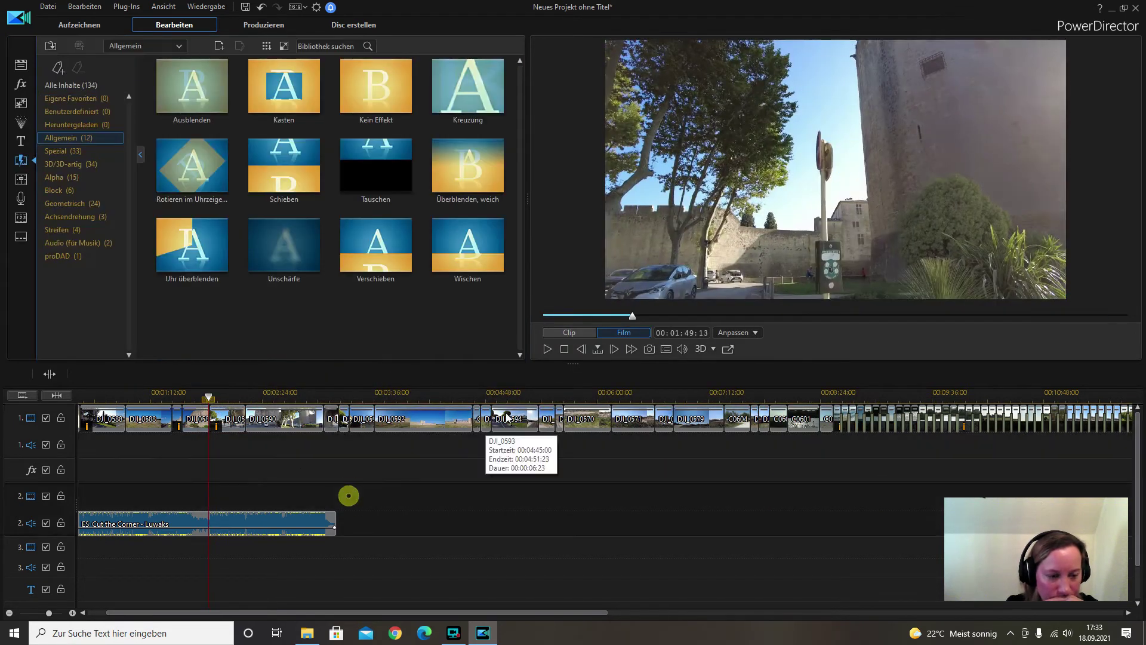
{"action": "left_click", "coordinate": [547, 350]}
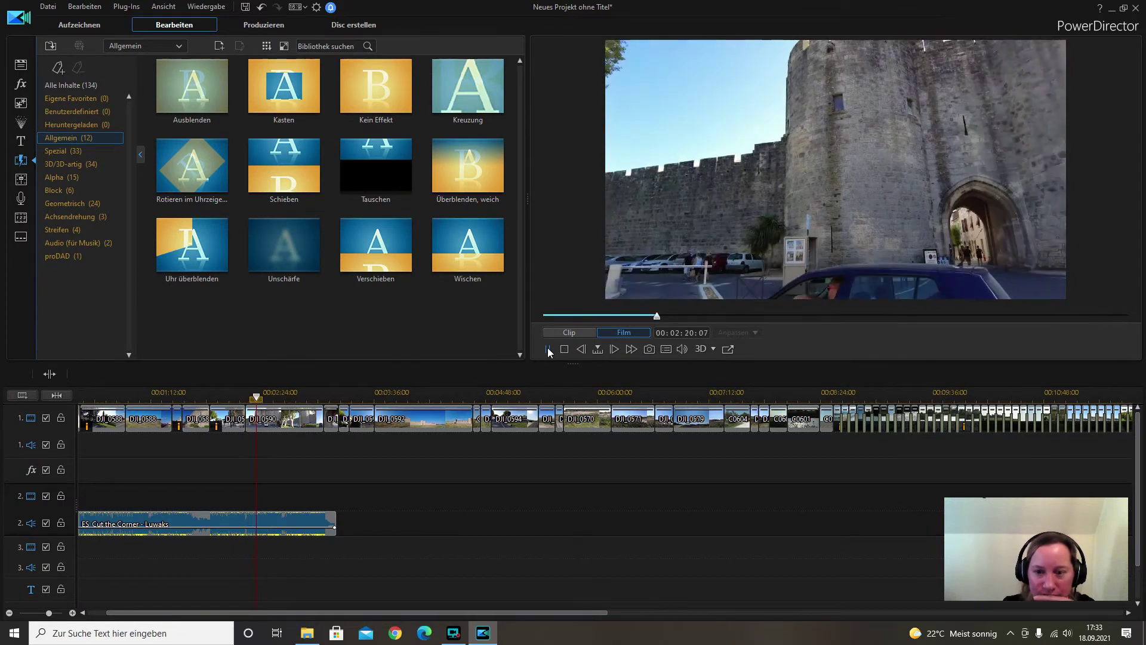
{"action": "left_click", "coordinate": [547, 348]}
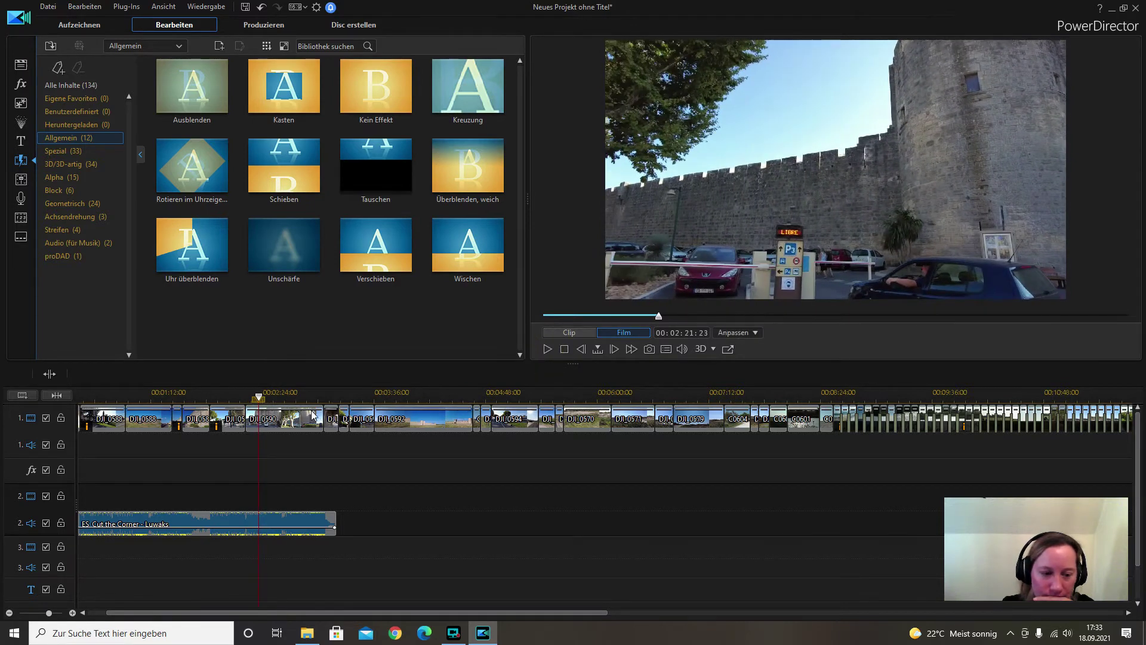
Split DJI_0590 at 00:02:21:23 and speed up its rear part along the wall with a speed multiplier of 1.820
{"action": "right_click", "coordinate": [278, 420]}
{"action": "left_click", "coordinate": [324, 221]}
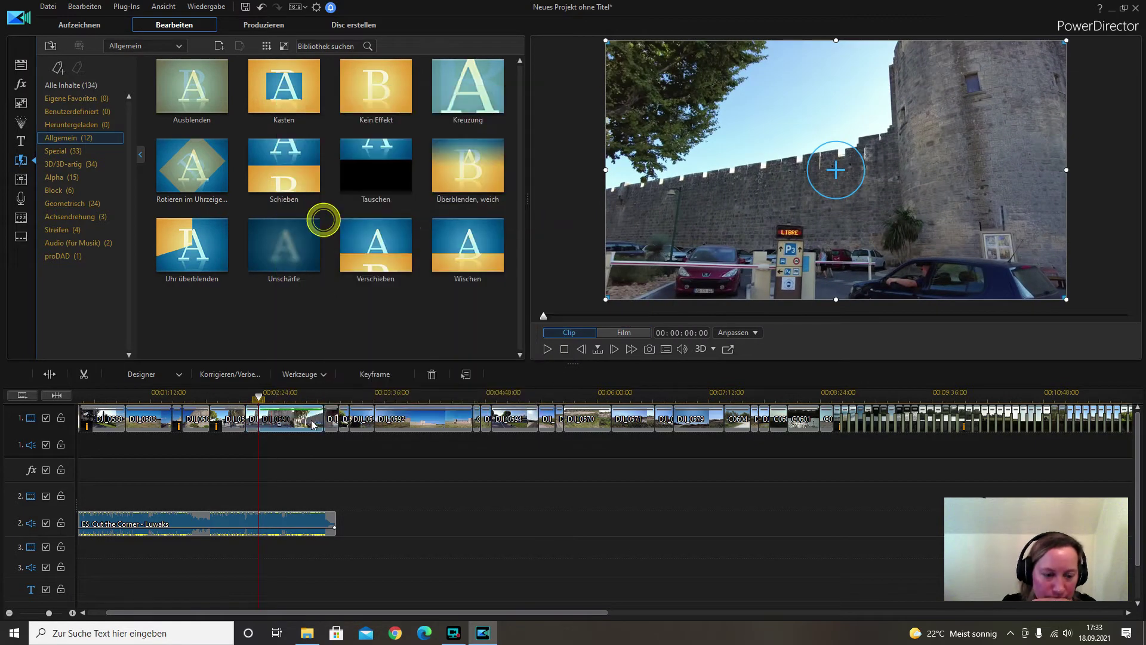
{"action": "left_click", "coordinate": [303, 374]}
{"action": "mouse_move", "coordinate": [345, 391]}
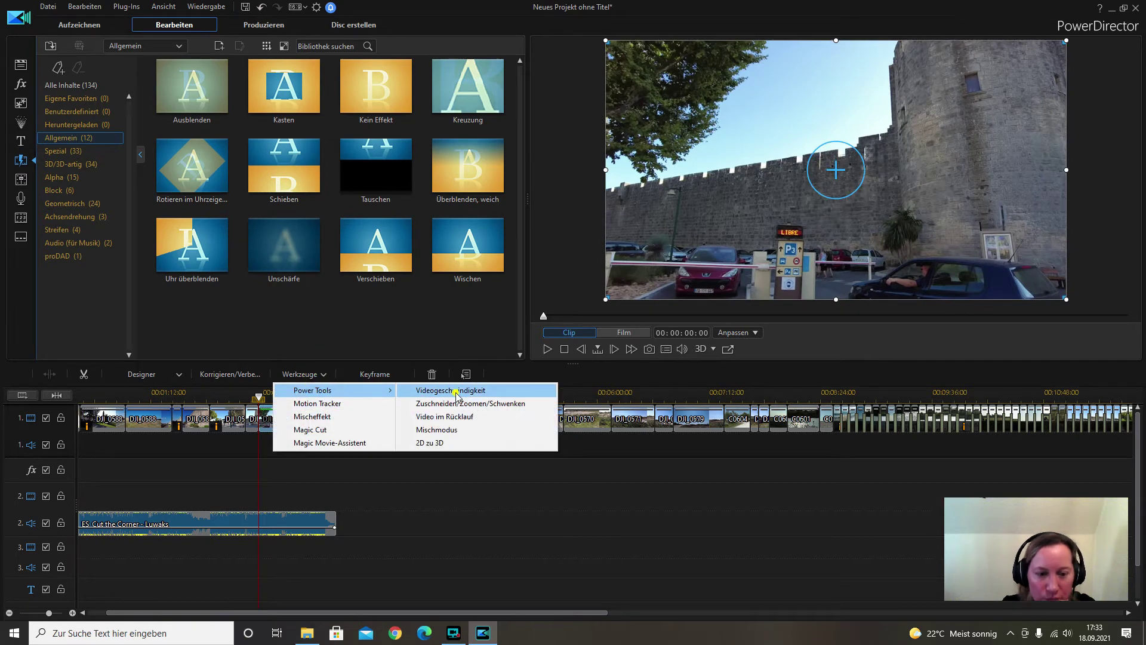
{"action": "left_click", "coordinate": [457, 393]}
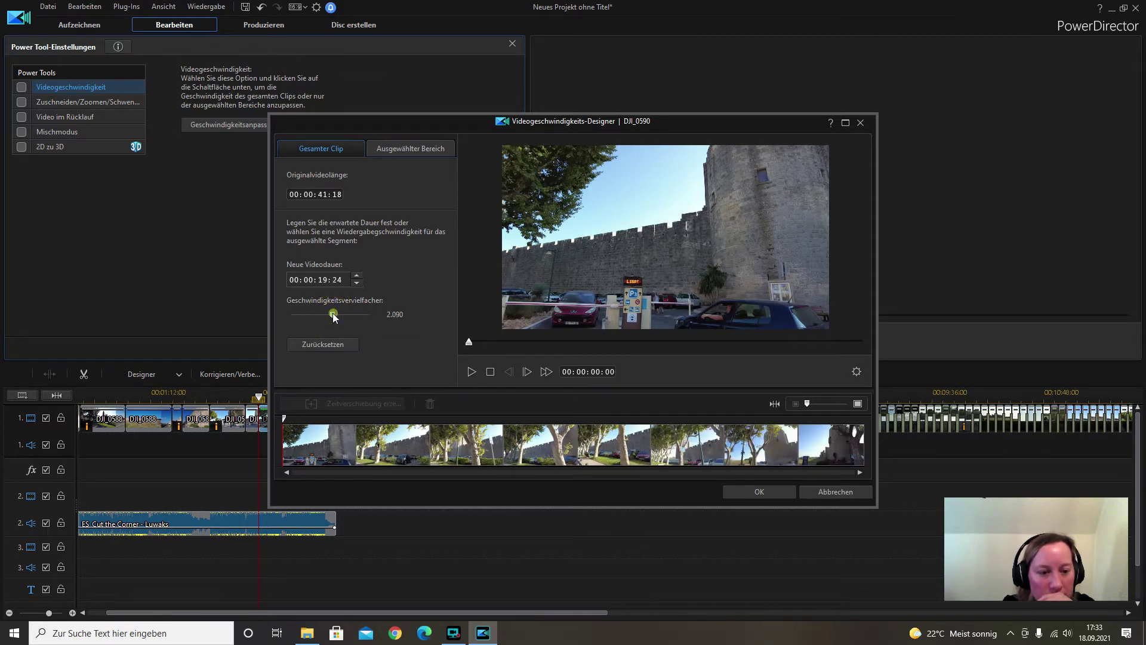
{"action": "left_click", "coordinate": [471, 371]}
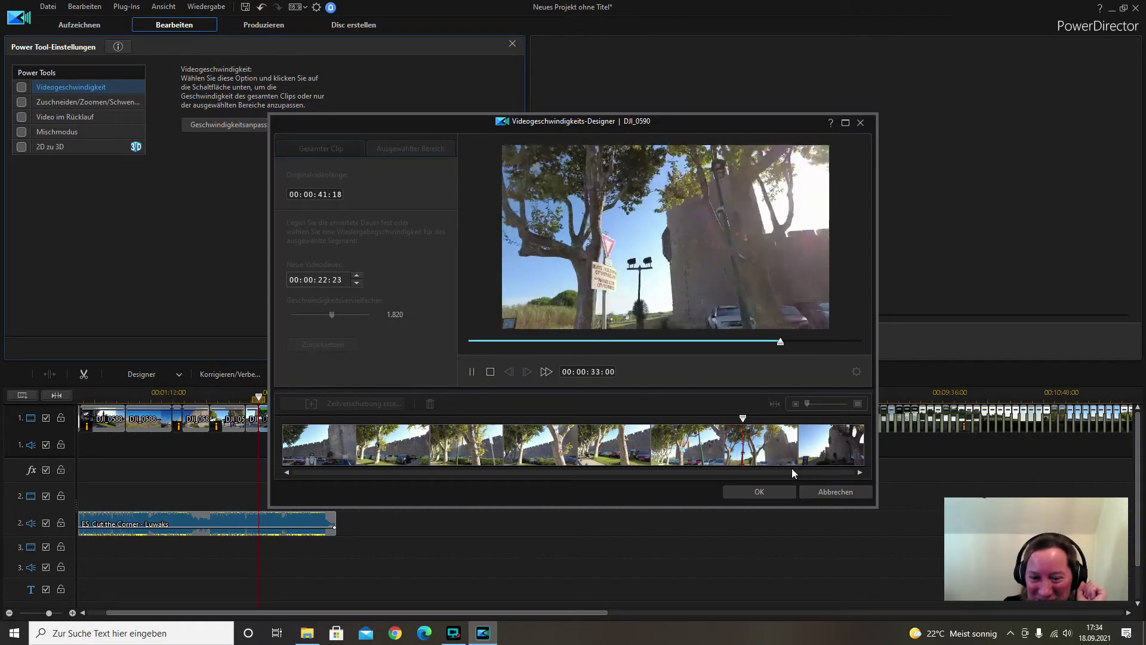
{"action": "left_click", "coordinate": [761, 490]}
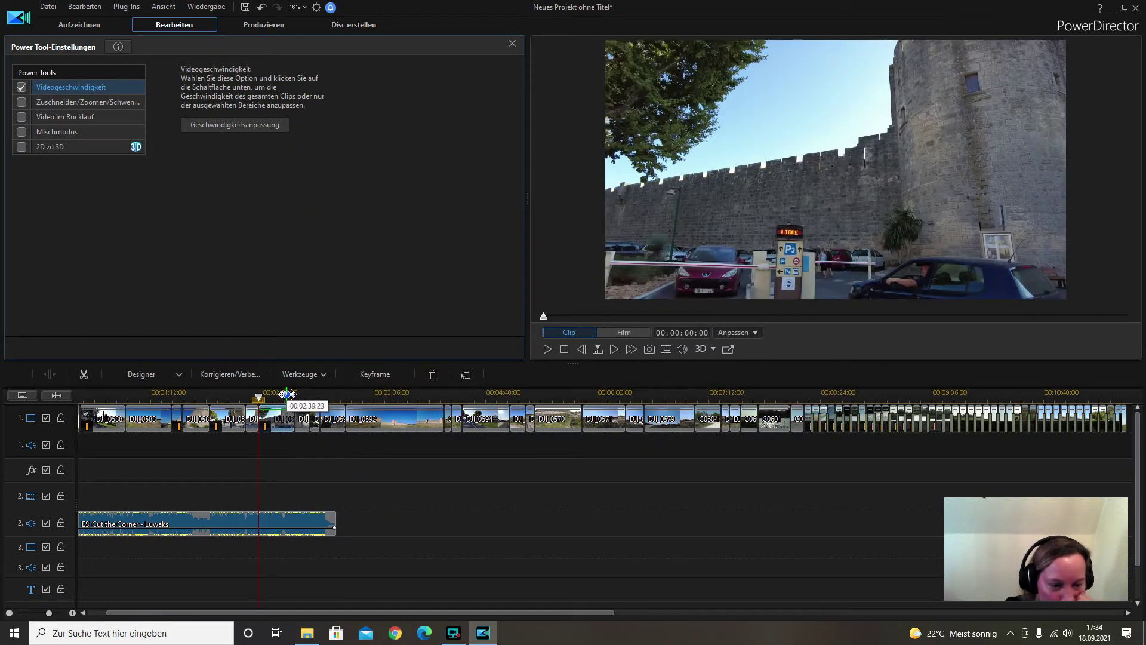
Play the film from 00:02:20:08 to 00:03:09:04 to check the sped-up DJI_0590 part and the following clips up to DJI_0591
{"action": "left_click", "coordinate": [256, 397]}
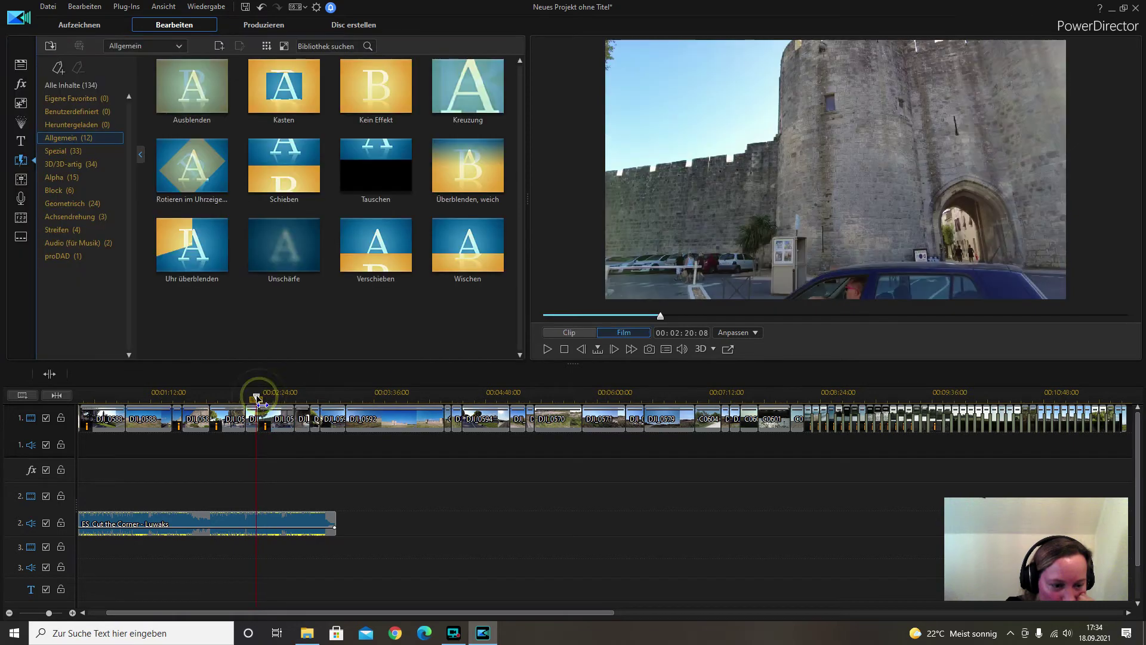
{"action": "left_click", "coordinate": [304, 471]}
{"action": "left_click", "coordinate": [548, 349]}
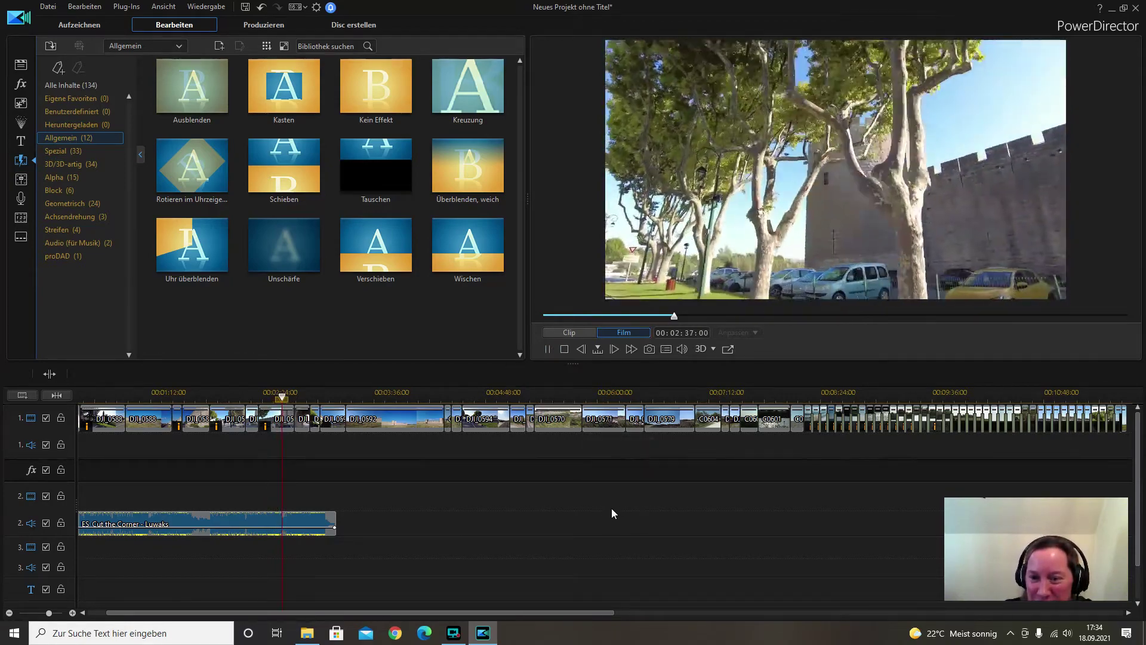
{"action": "left_click", "coordinate": [549, 350]}
{"action": "left_click", "coordinate": [549, 349]}
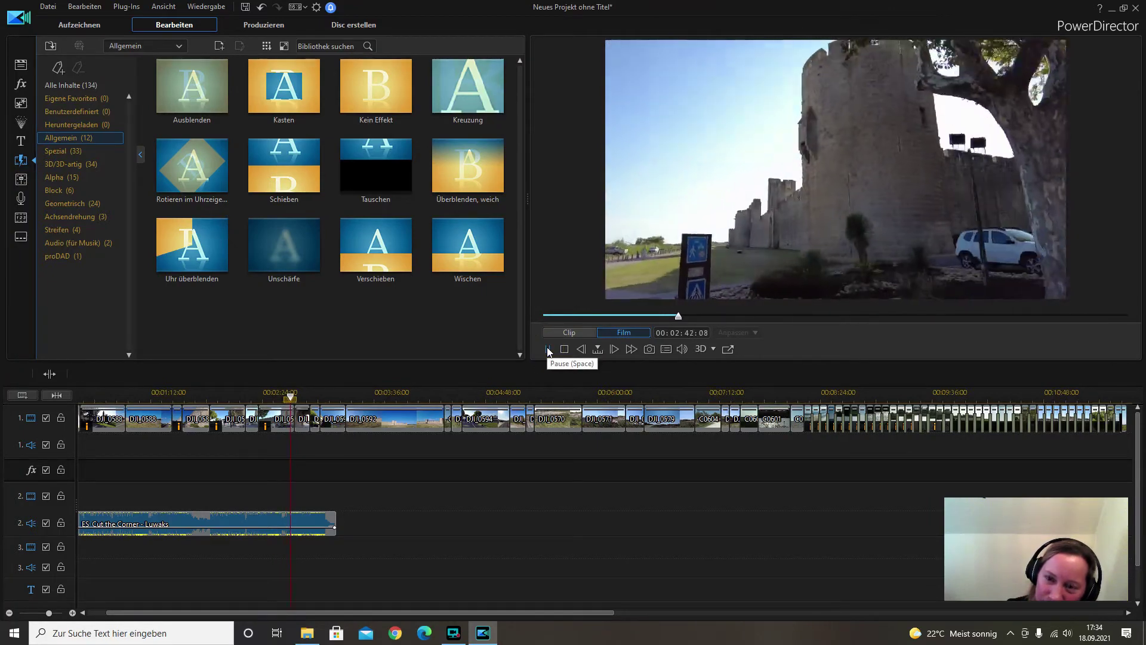
{"action": "left_click", "coordinate": [548, 350]}
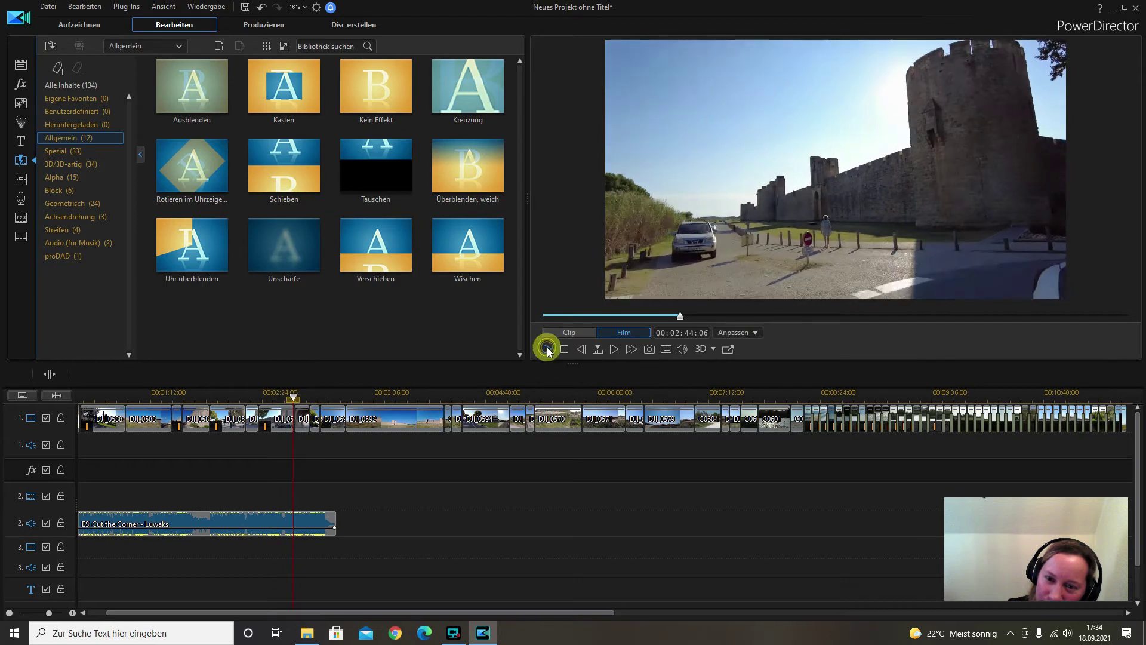
{"action": "left_click", "coordinate": [548, 349]}
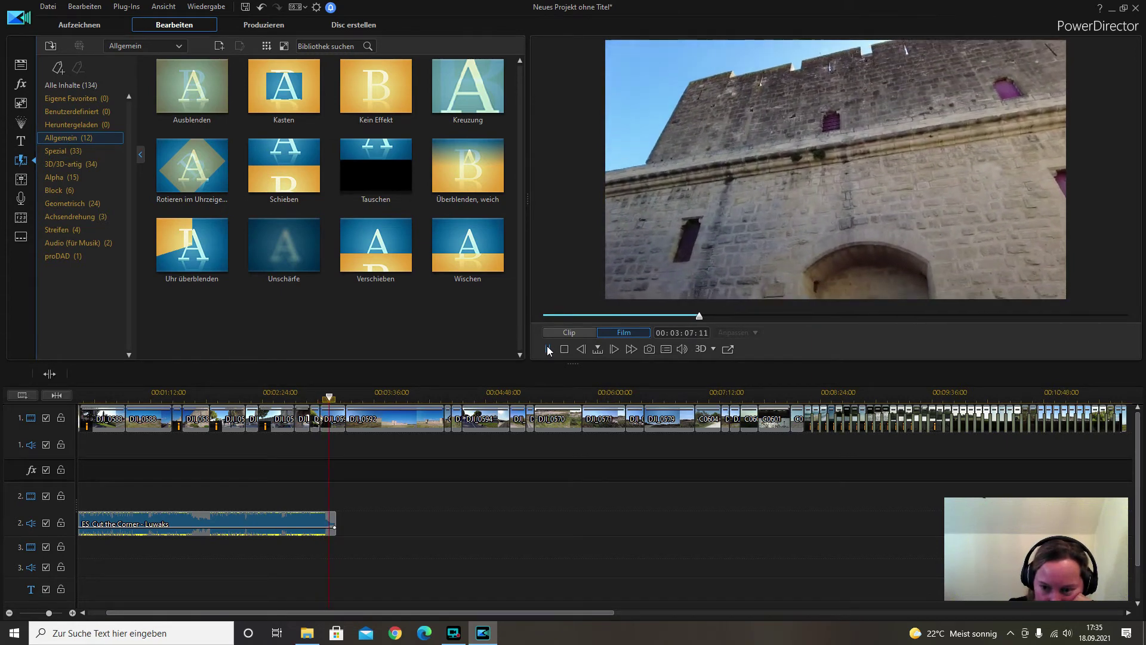
{"action": "left_click", "coordinate": [548, 349]}
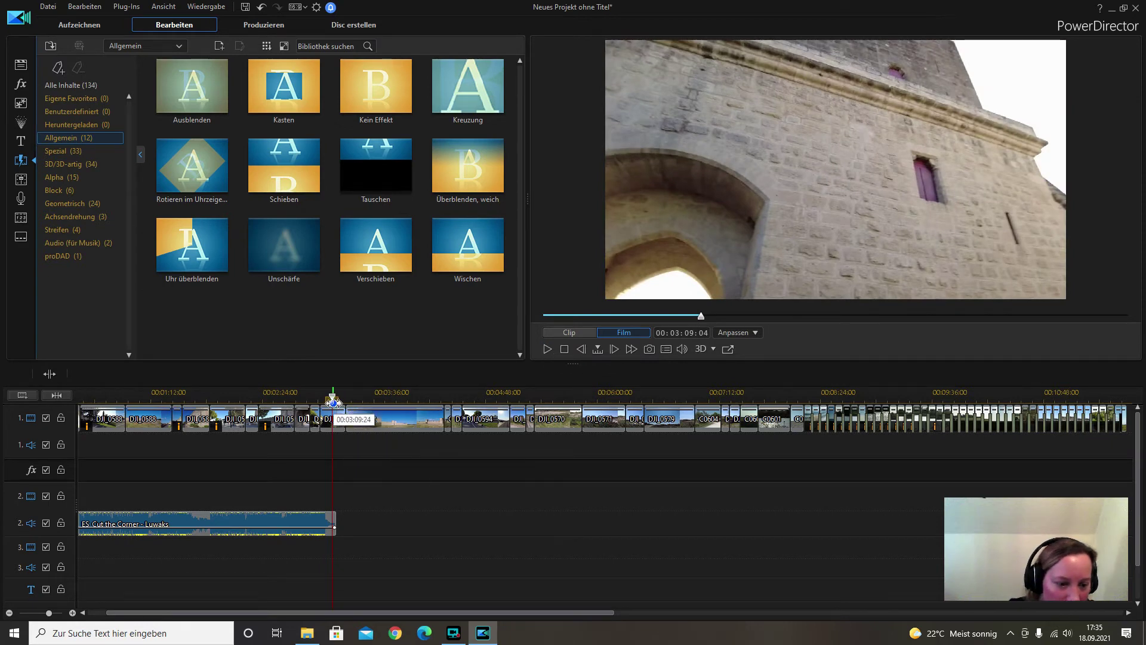
Split the DJI_0591 clip at 00:03:08:11, just before the camera swings across the gate tower
{"action": "left_click_drag", "start_coordinate": [333, 399], "coordinate": [336, 402]}
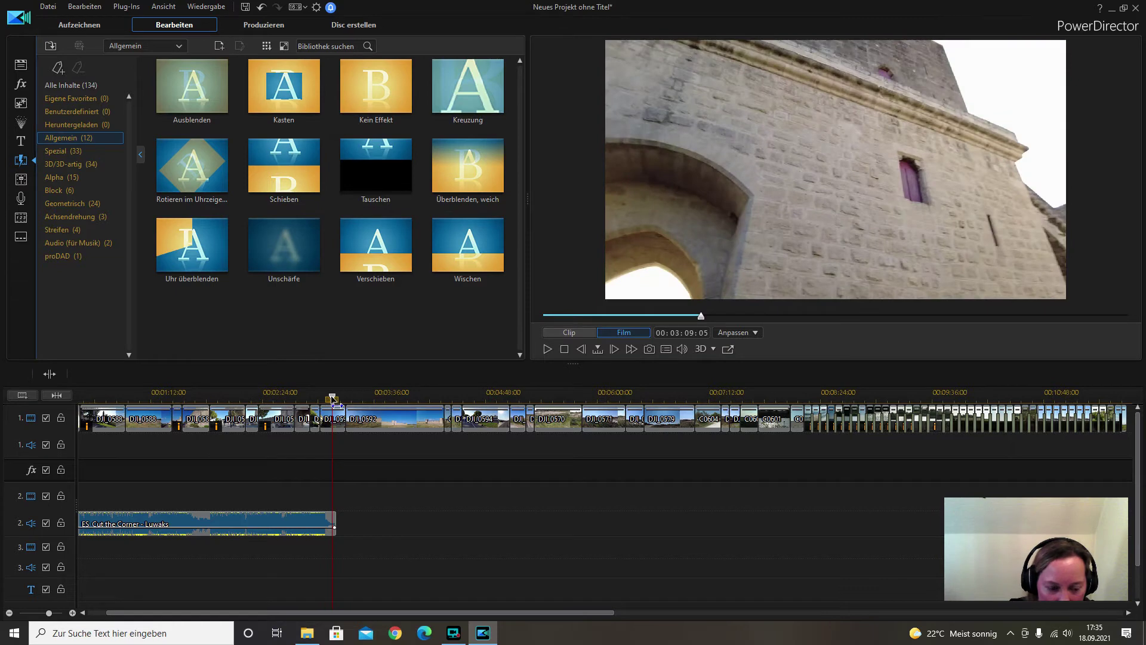
{"action": "left_click_drag", "start_coordinate": [333, 400], "coordinate": [332, 400]}
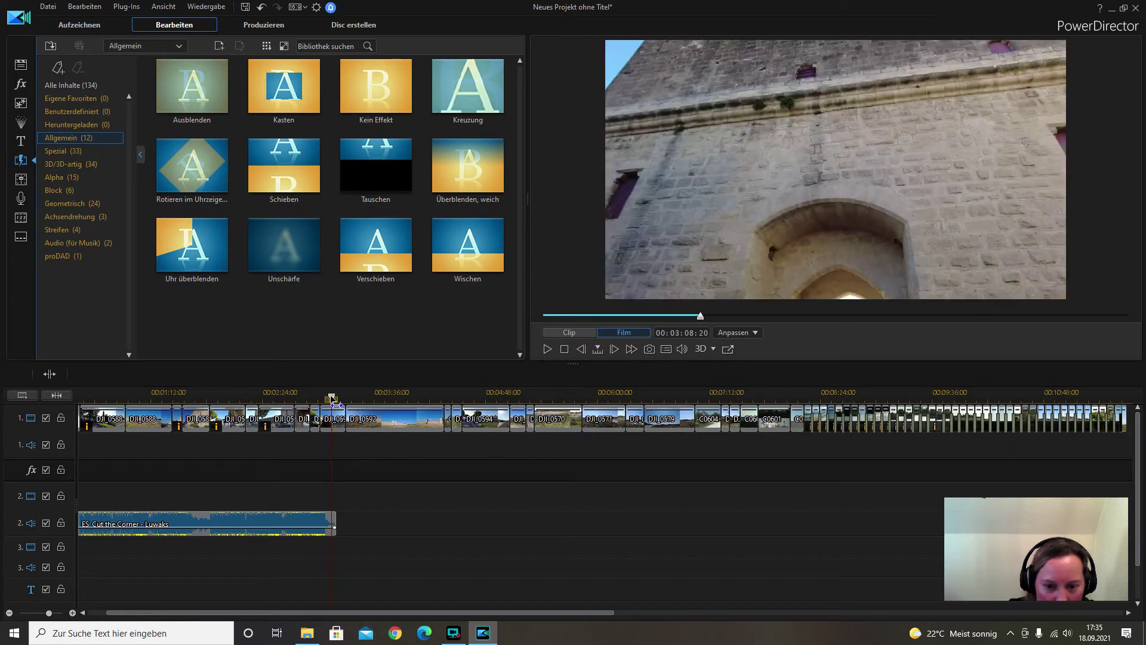
{"action": "left_click", "coordinate": [546, 348]}
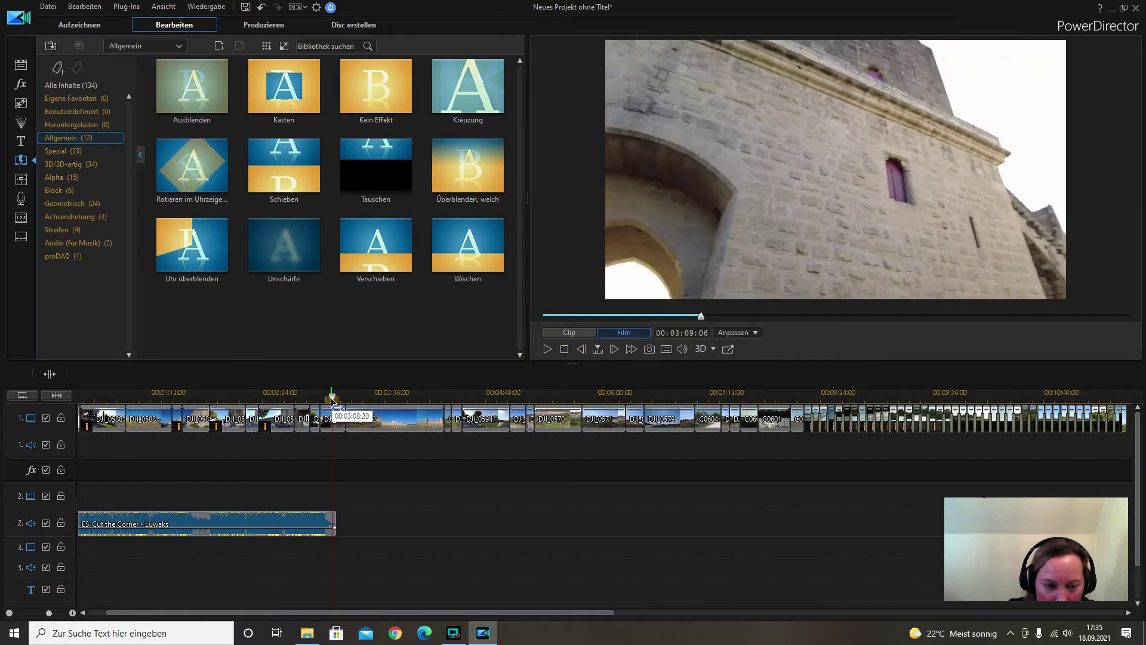
{"action": "left_click_drag", "start_coordinate": [332, 399], "coordinate": [331, 400]}
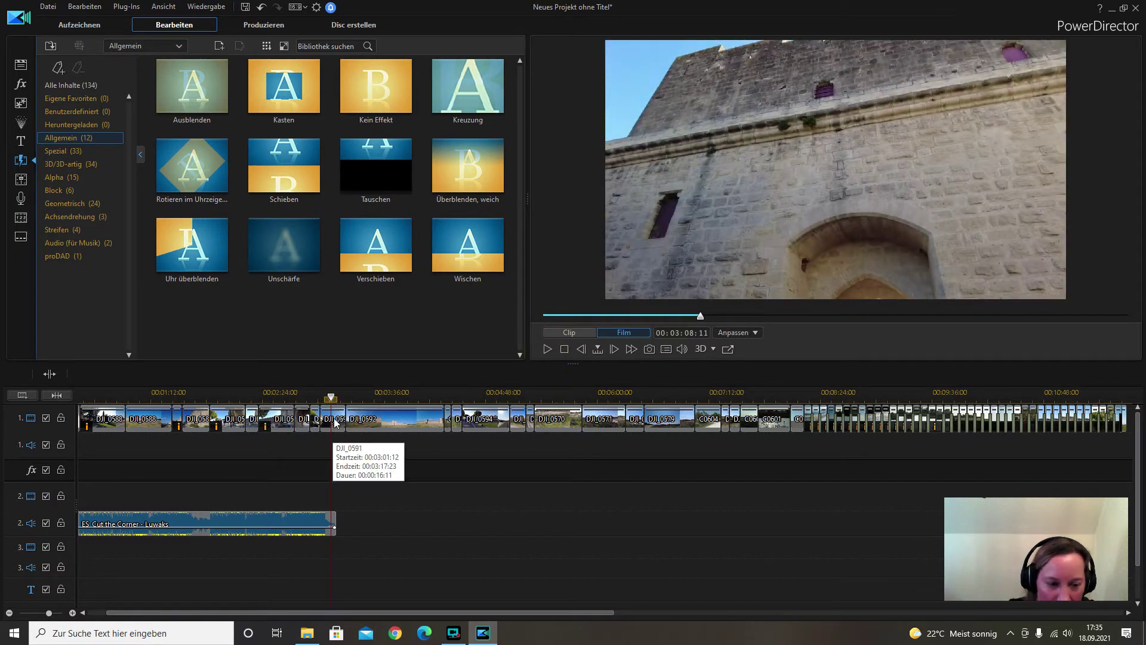
{"action": "right_click", "coordinate": [335, 426]}
{"action": "left_click", "coordinate": [391, 217]}
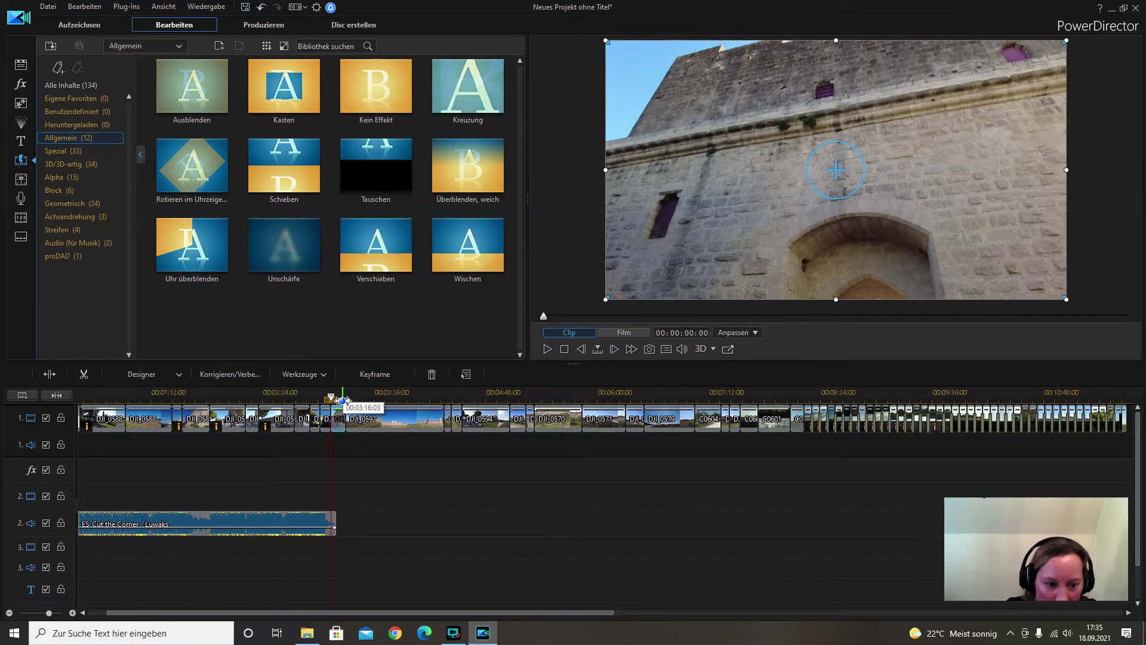
{"action": "left_click", "coordinate": [430, 374]}
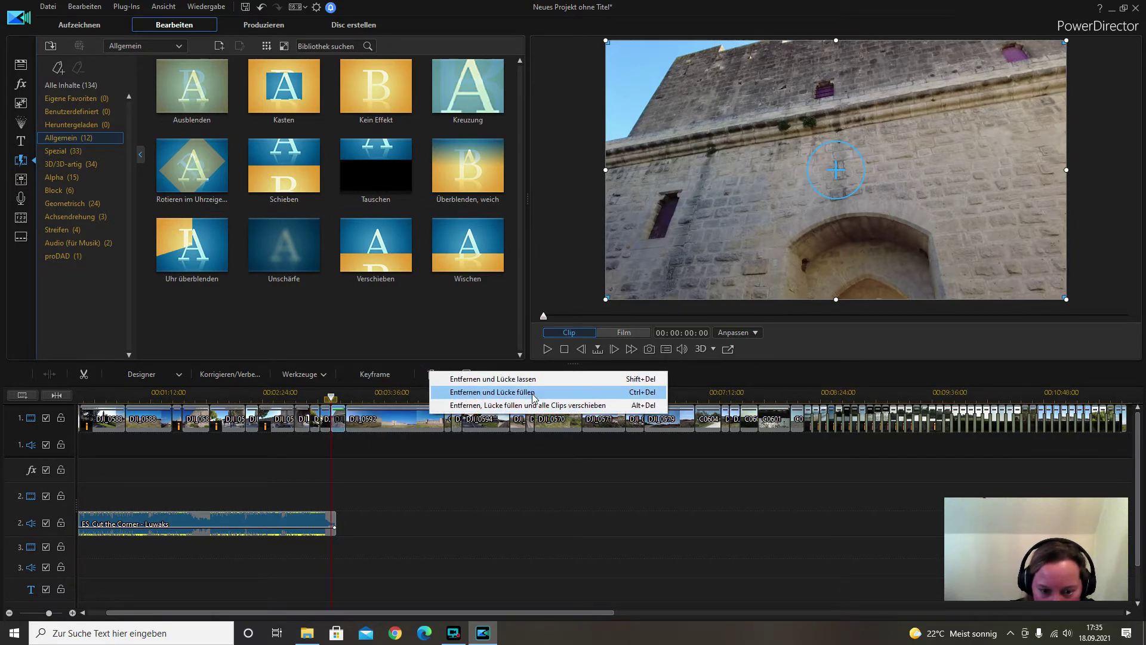
{"action": "left_click", "coordinate": [327, 396]}
Cut the DJI_0591 section between 00:03:08:11 and 00:03:14:05, close the gap by shifting all clips, and play the new transition
{"action": "left_click_drag", "start_coordinate": [327, 397], "coordinate": [342, 400]}
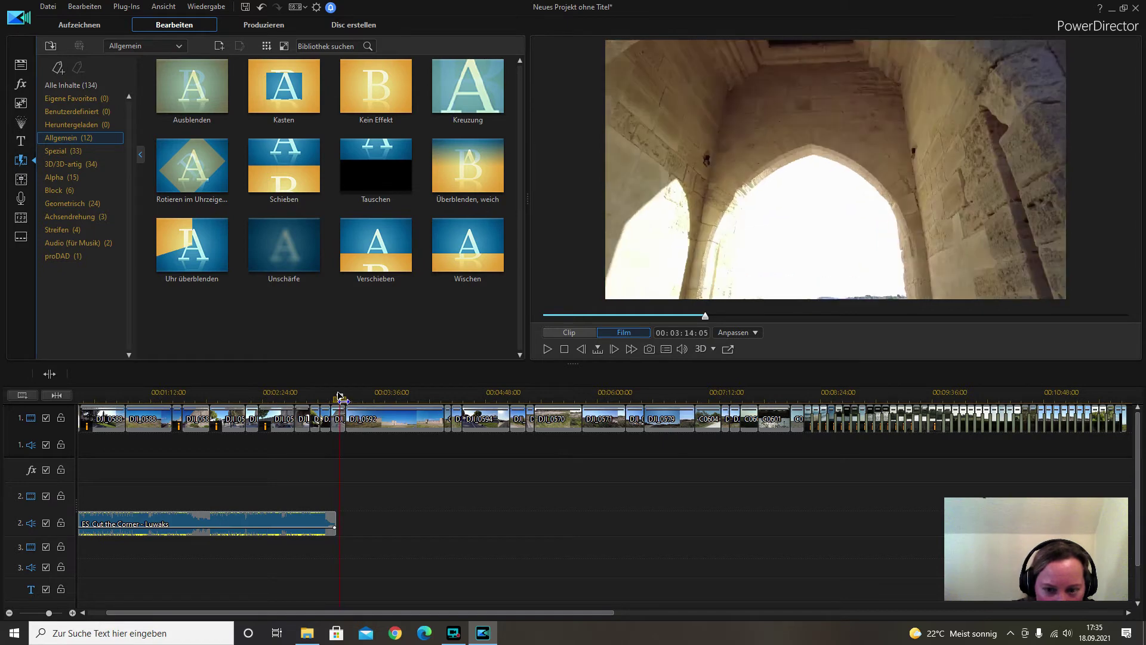
{"action": "left_click", "coordinate": [334, 417]}
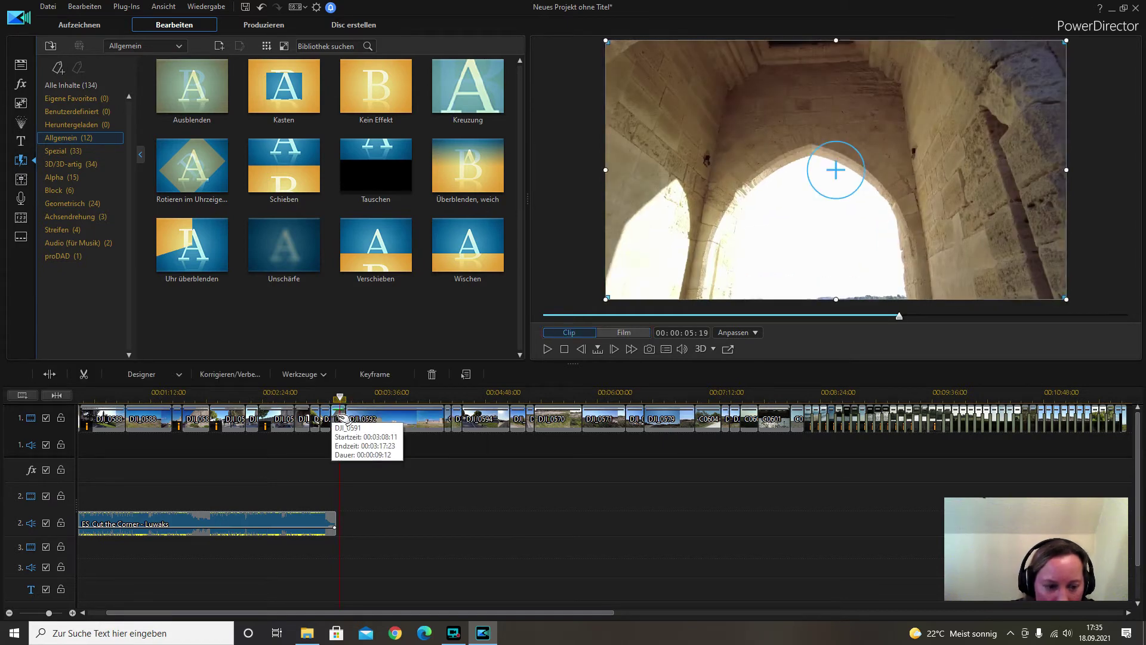
{"action": "right_click", "coordinate": [333, 413]}
{"action": "left_click", "coordinate": [376, 215]}
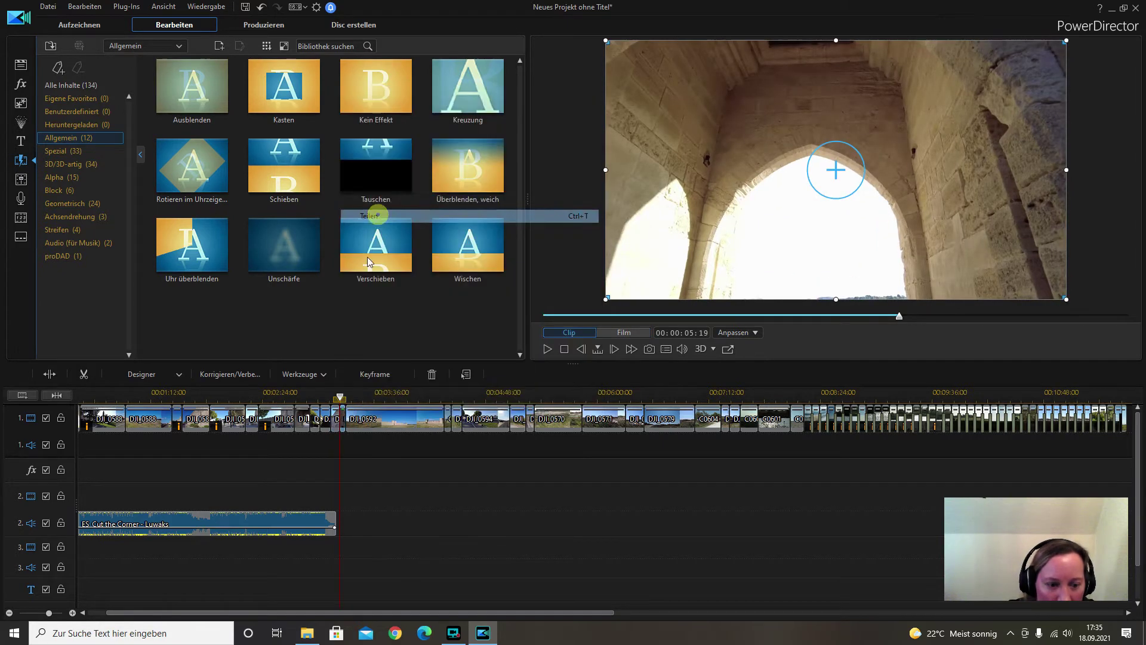
{"action": "left_click", "coordinate": [337, 420]}
{"action": "left_click", "coordinate": [431, 374]}
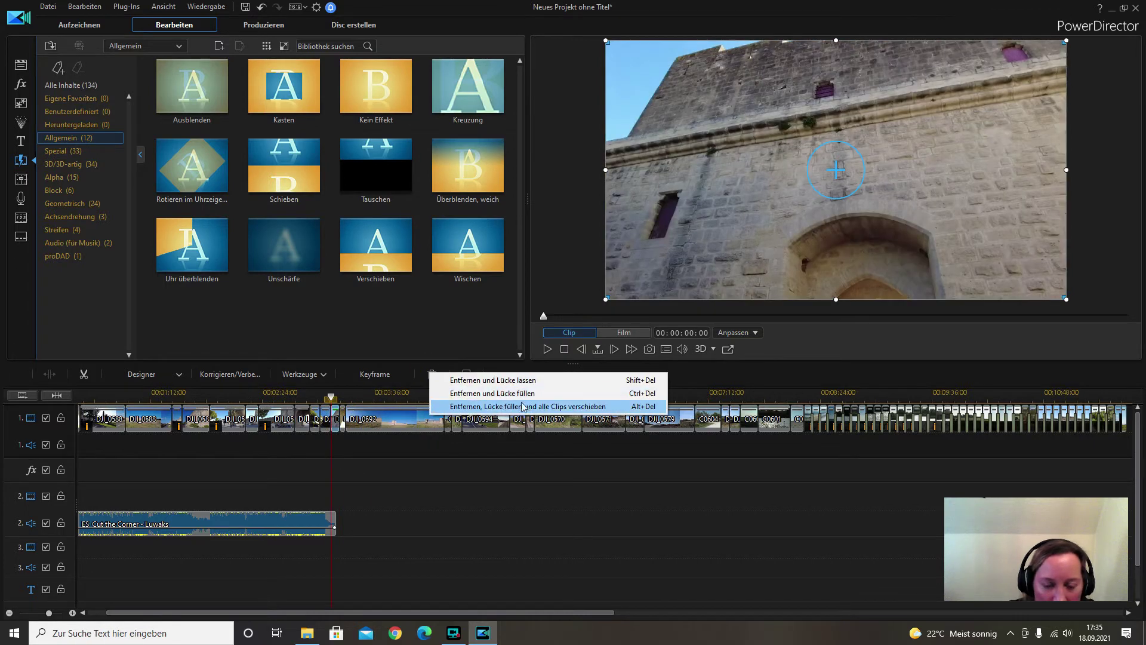
{"action": "left_click", "coordinate": [545, 412]}
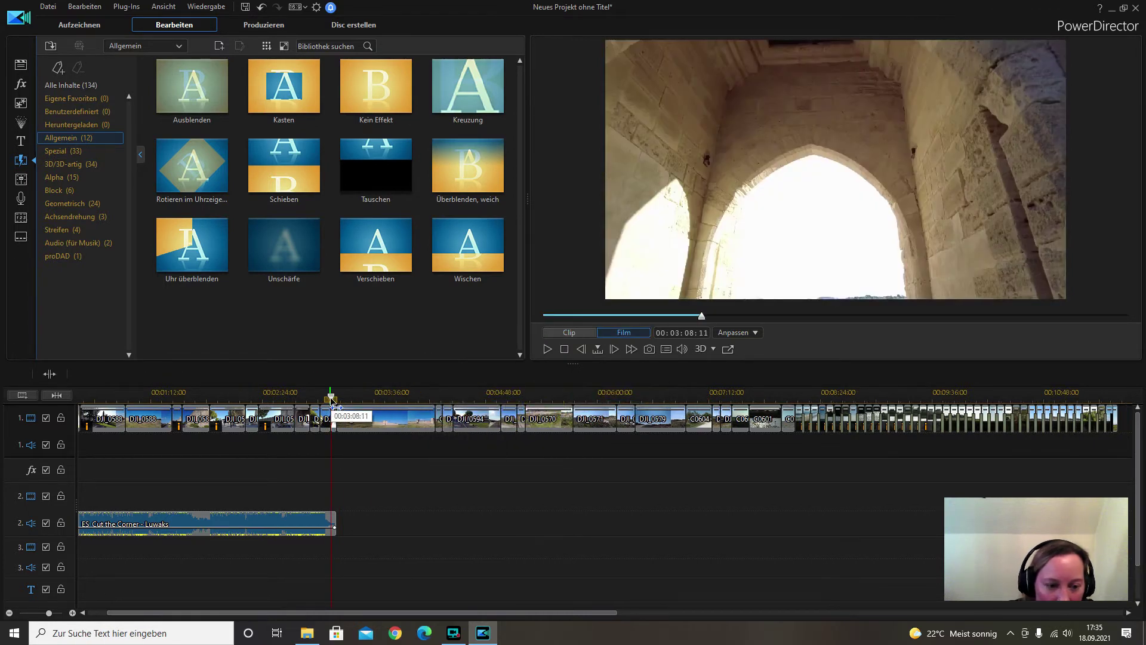
{"action": "left_click_drag", "start_coordinate": [331, 399], "coordinate": [329, 399]}
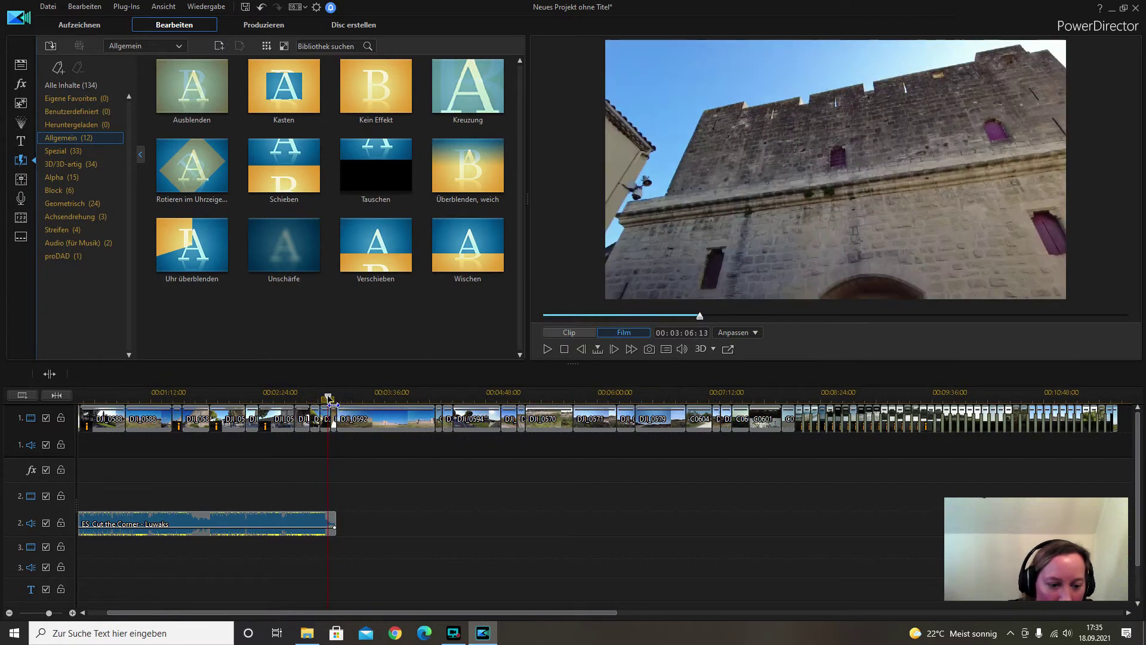
{"action": "left_click", "coordinate": [546, 348]}
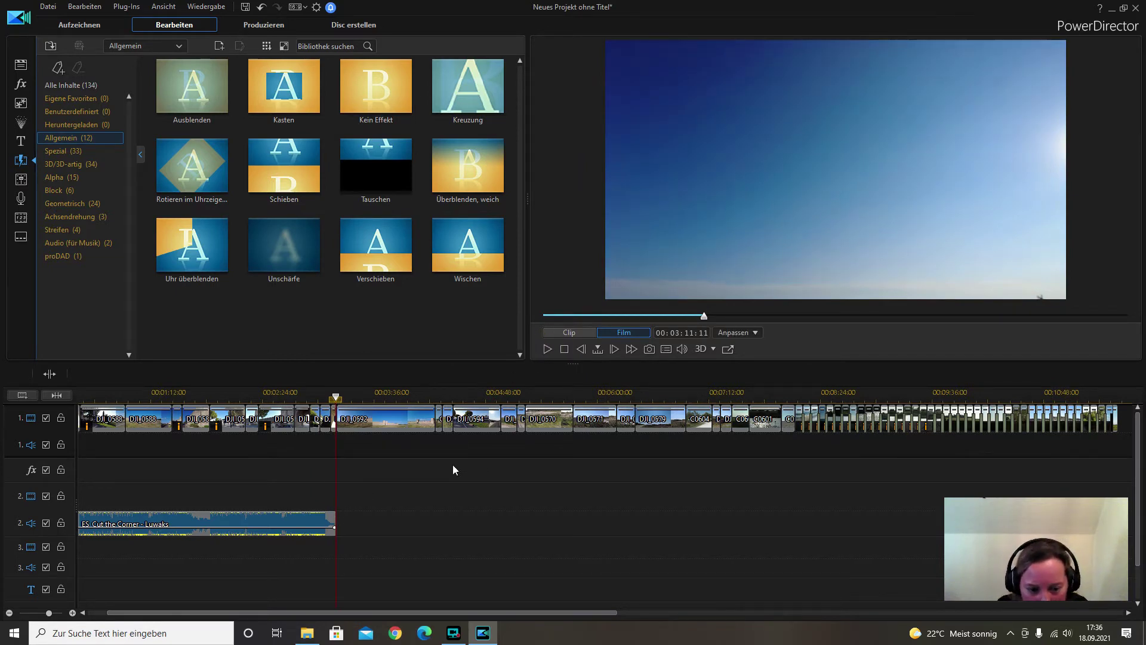
Switch to the neu2021 music folder and sample the songs ES_Derail and ES_Eager
{"action": "left_click", "coordinate": [313, 637]}
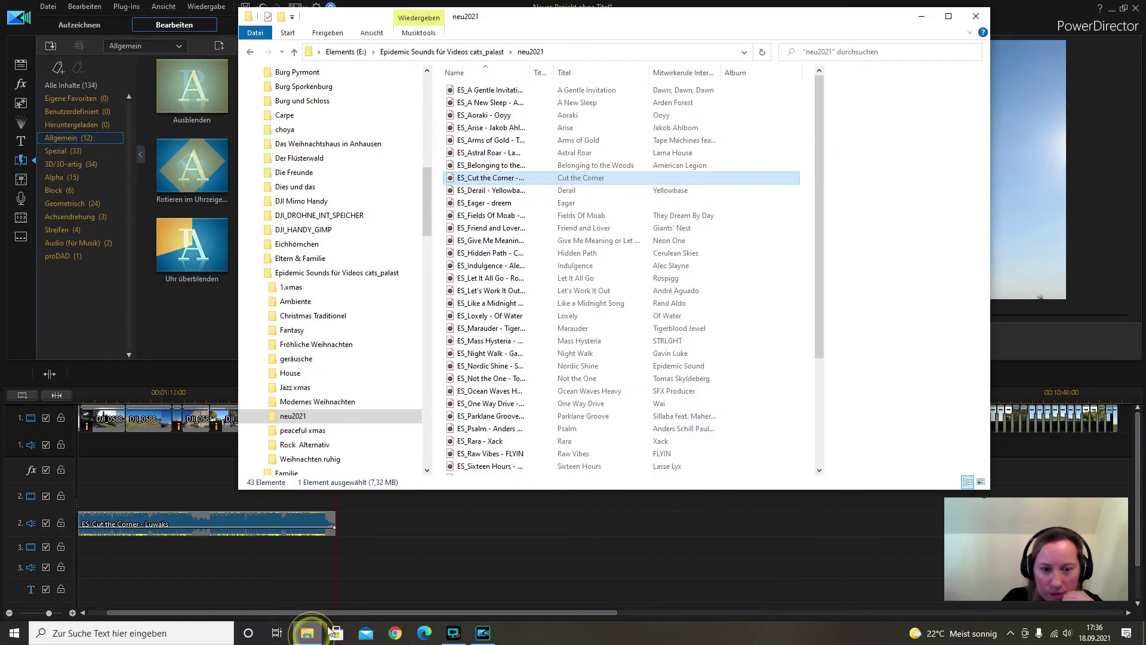
{"action": "left_click", "coordinate": [513, 192]}
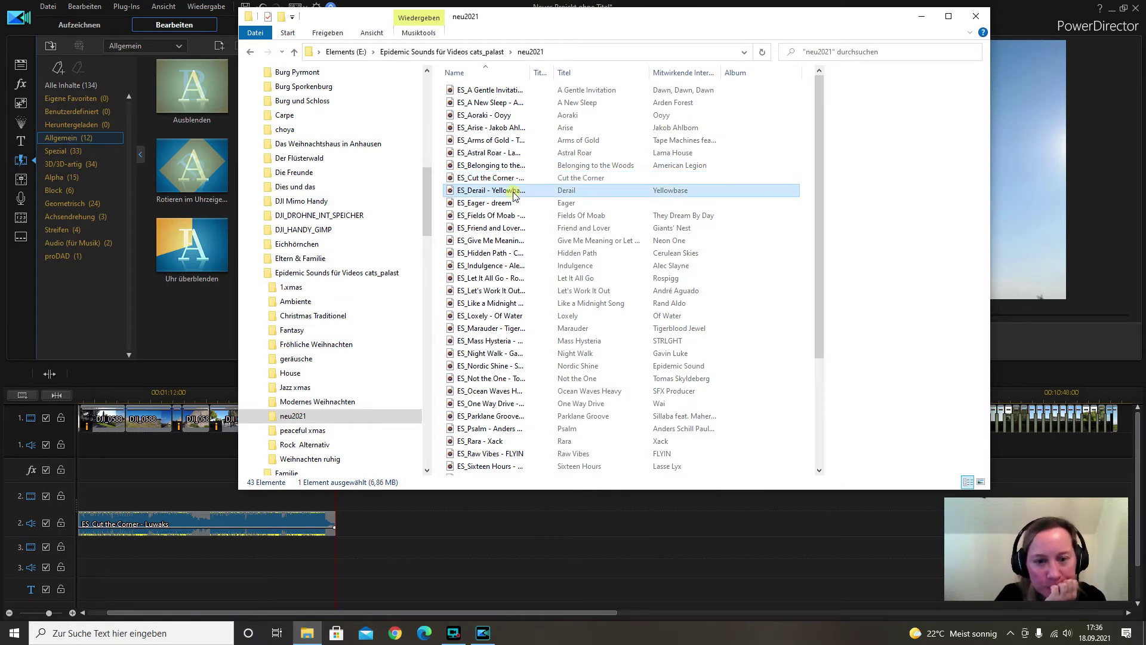
{"action": "double_click", "coordinate": [514, 193]}
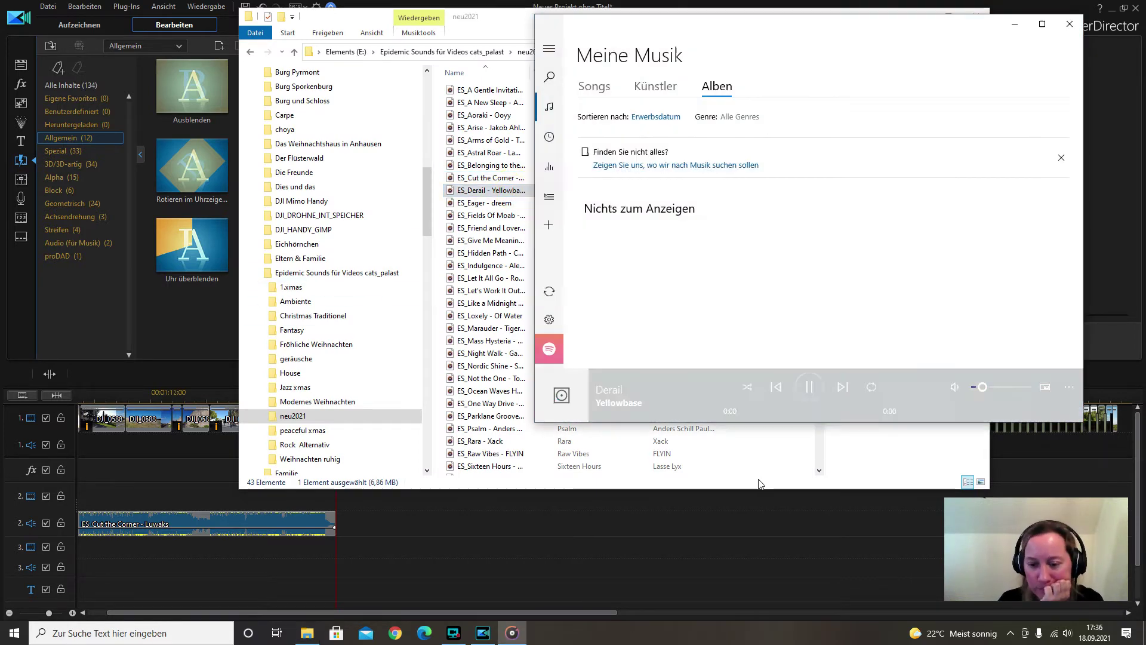
{"action": "left_click", "coordinate": [797, 412]}
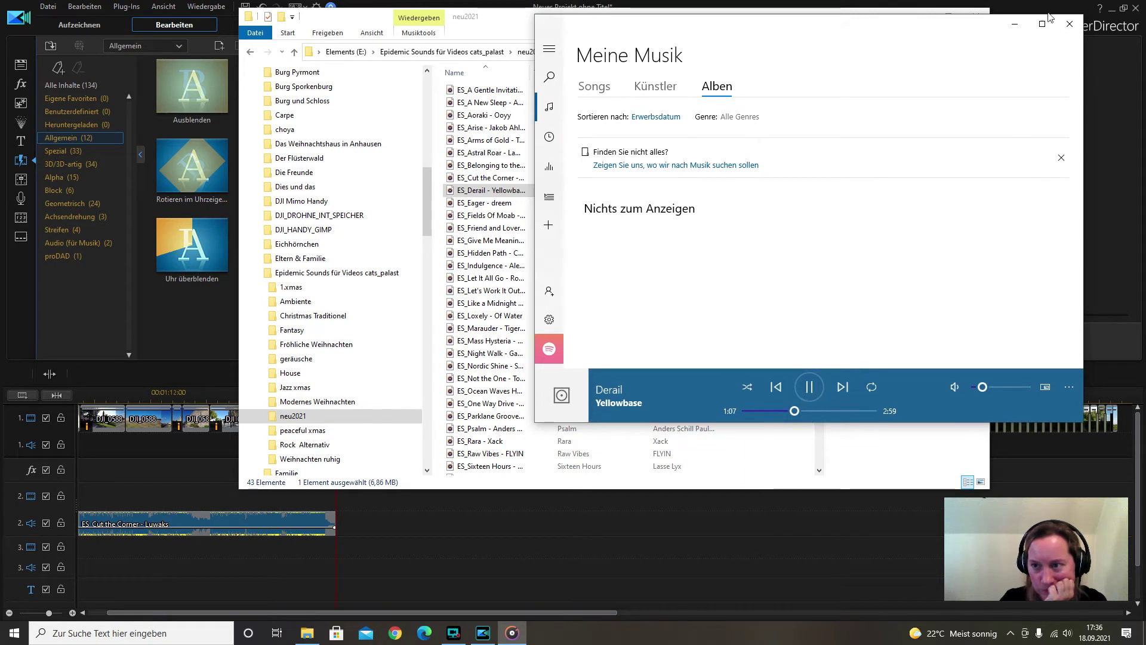
{"action": "left_click", "coordinate": [1069, 24]}
{"action": "double_click", "coordinate": [492, 204]}
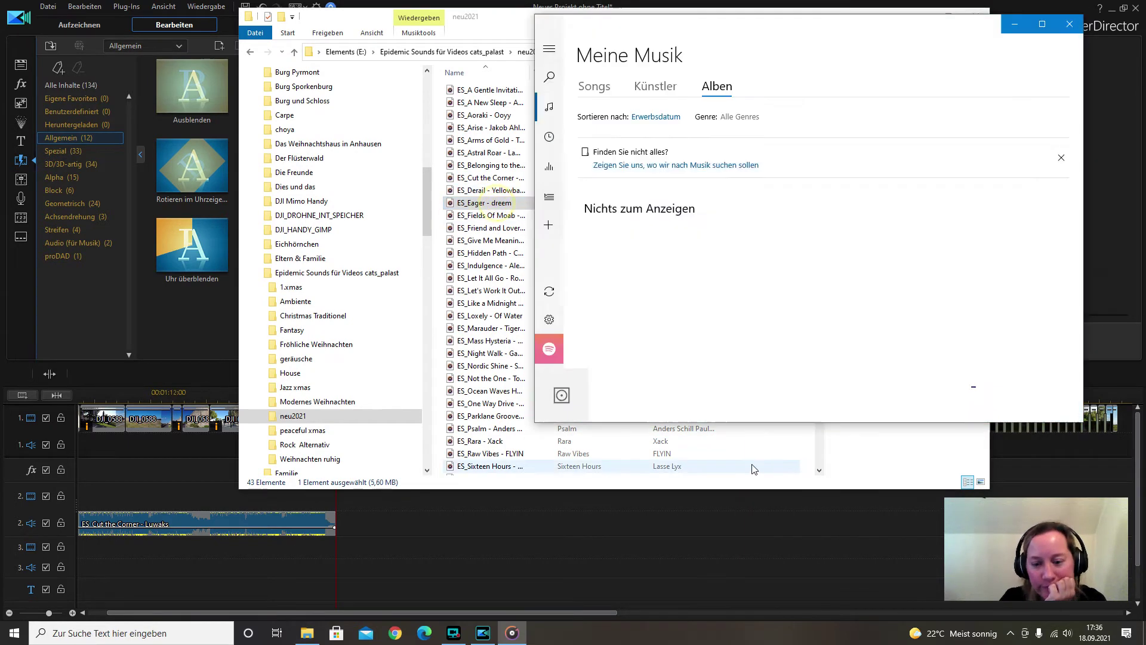
{"action": "left_click", "coordinate": [822, 410]}
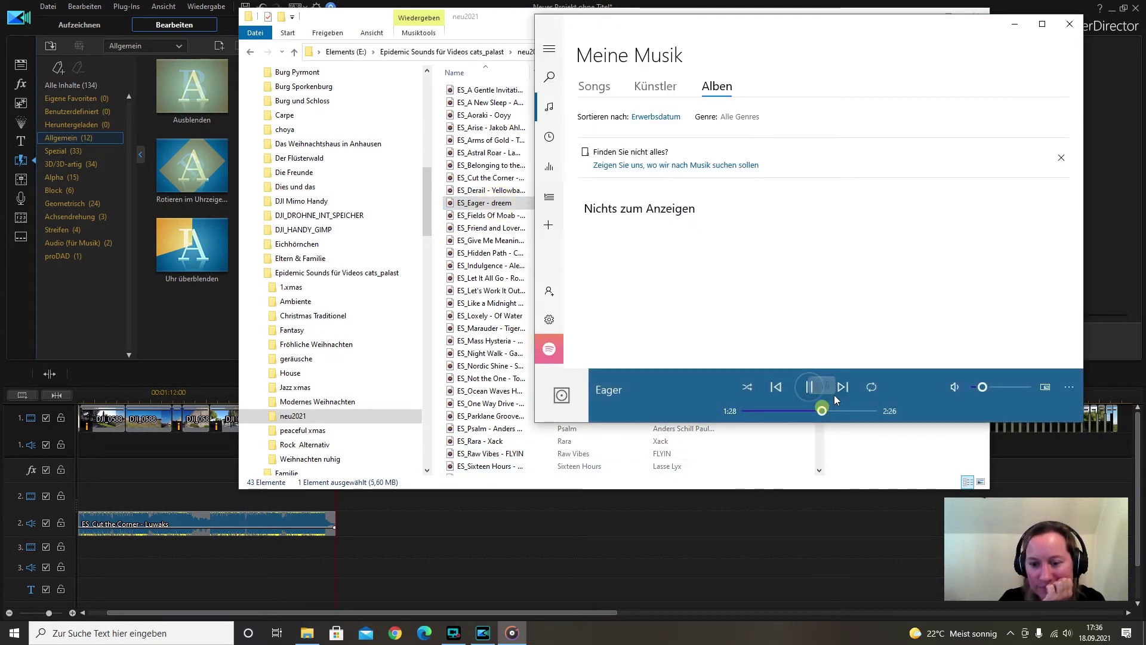
{"action": "left_click", "coordinate": [1069, 26]}
Sample the songs ES_Fields Of Moab and ES_Friend and Lover from the neu2021 folder
{"action": "double_click", "coordinate": [518, 216]}
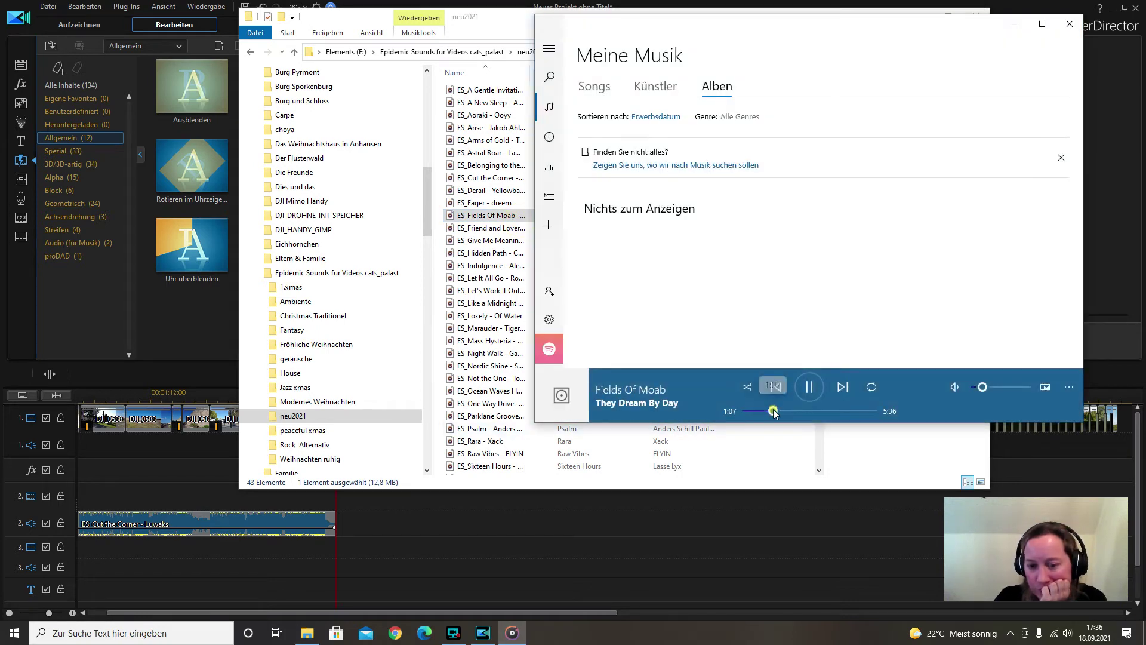
{"action": "left_click", "coordinate": [772, 411]}
{"action": "left_click", "coordinate": [829, 411]}
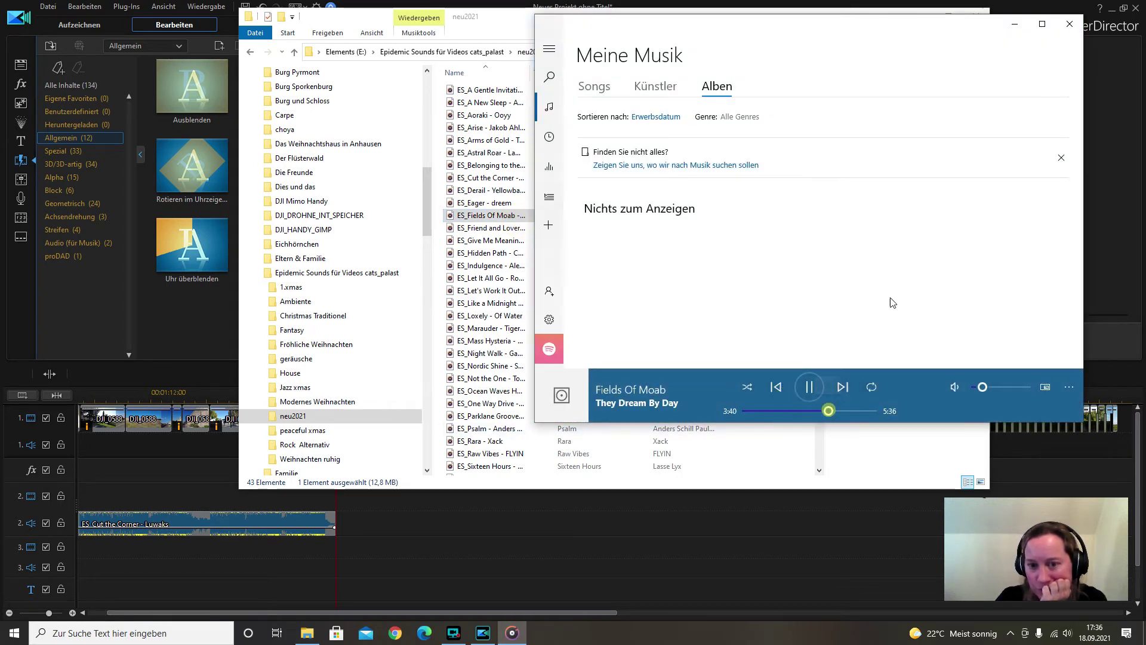
{"action": "left_click", "coordinate": [1070, 24]}
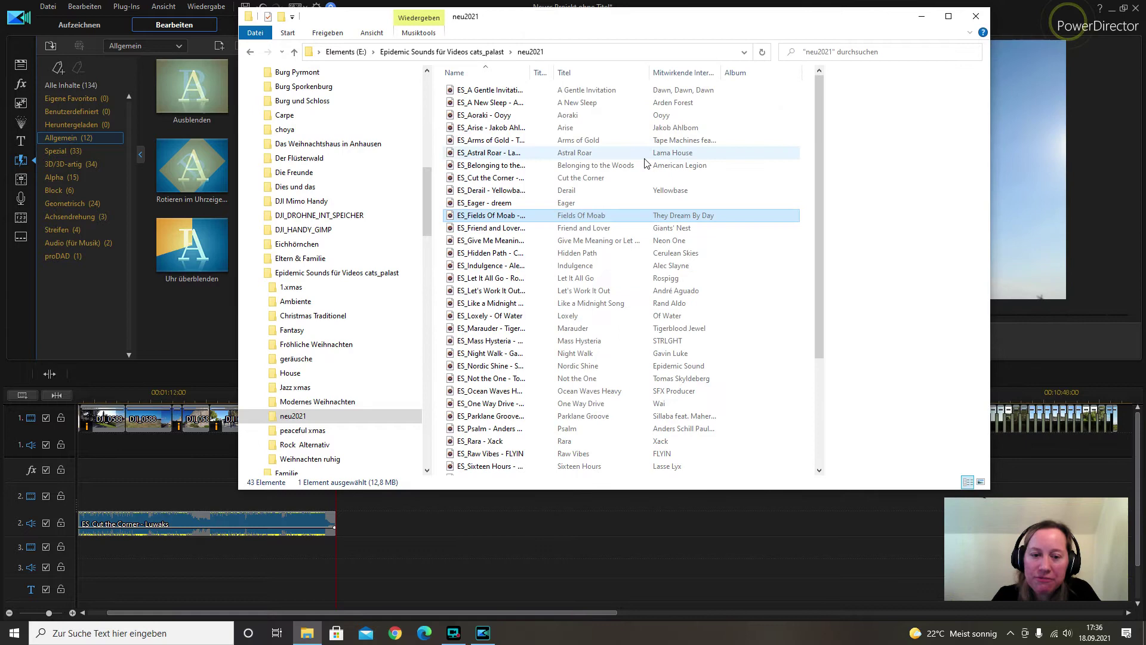
{"action": "double_click", "coordinate": [536, 230]}
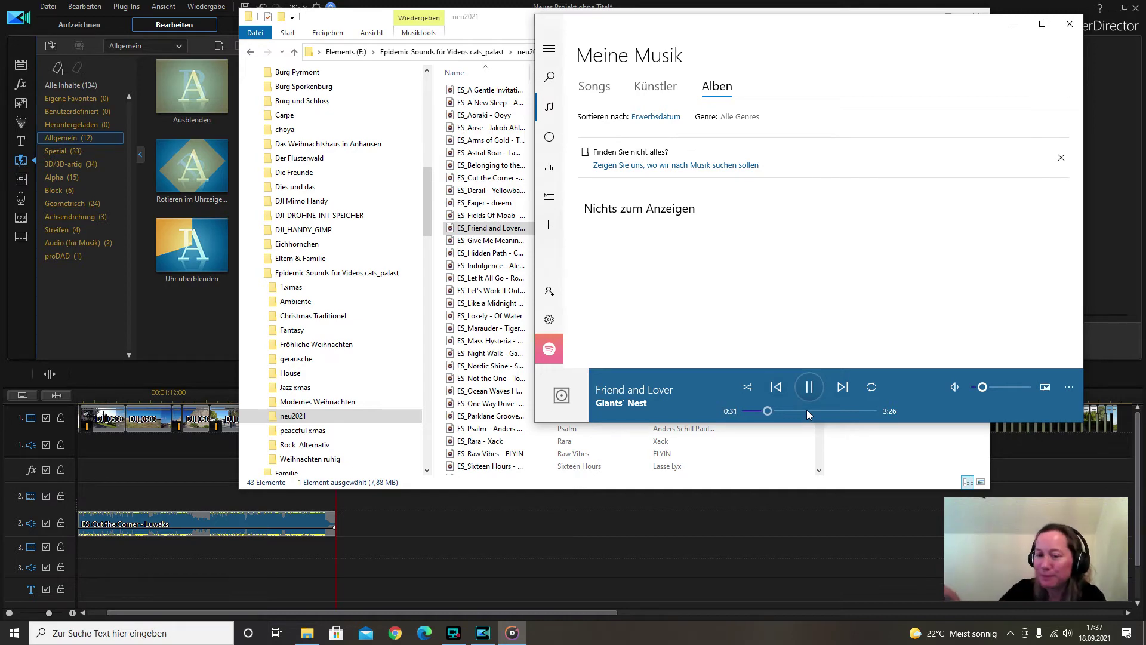
{"action": "left_click", "coordinate": [1069, 25]}
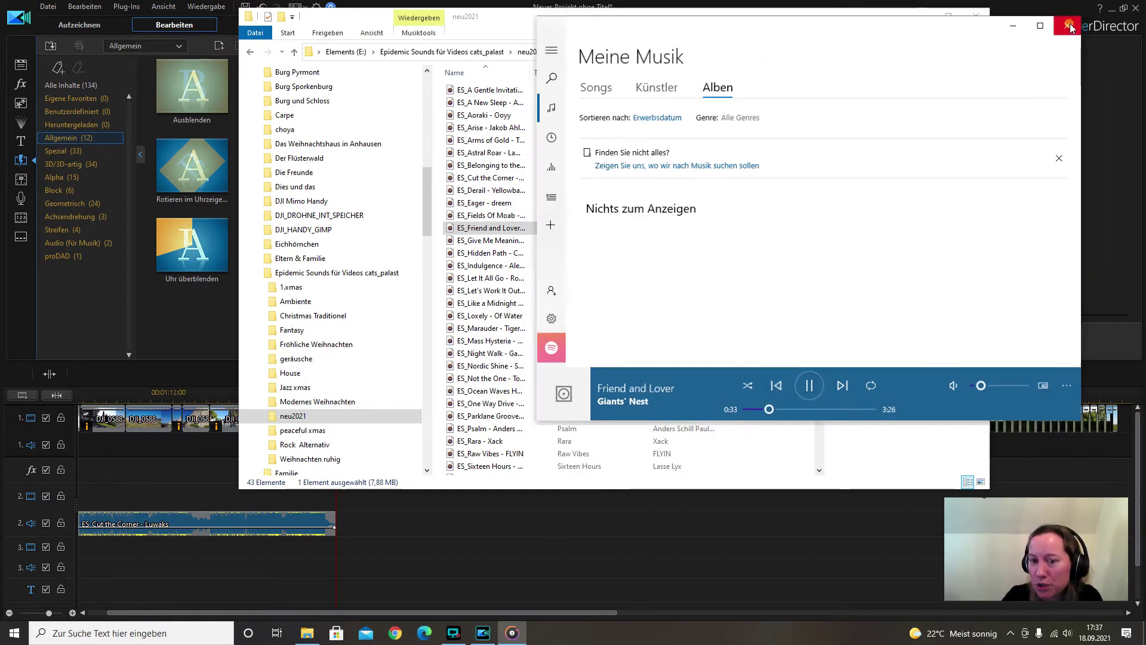
Place ES_Friend and Lover on audio track 2 directly after ES_Cut the Corner and play the film from 00:03:12:04
{"action": "left_click_drag", "start_coordinate": [508, 228], "coordinate": [336, 522]}
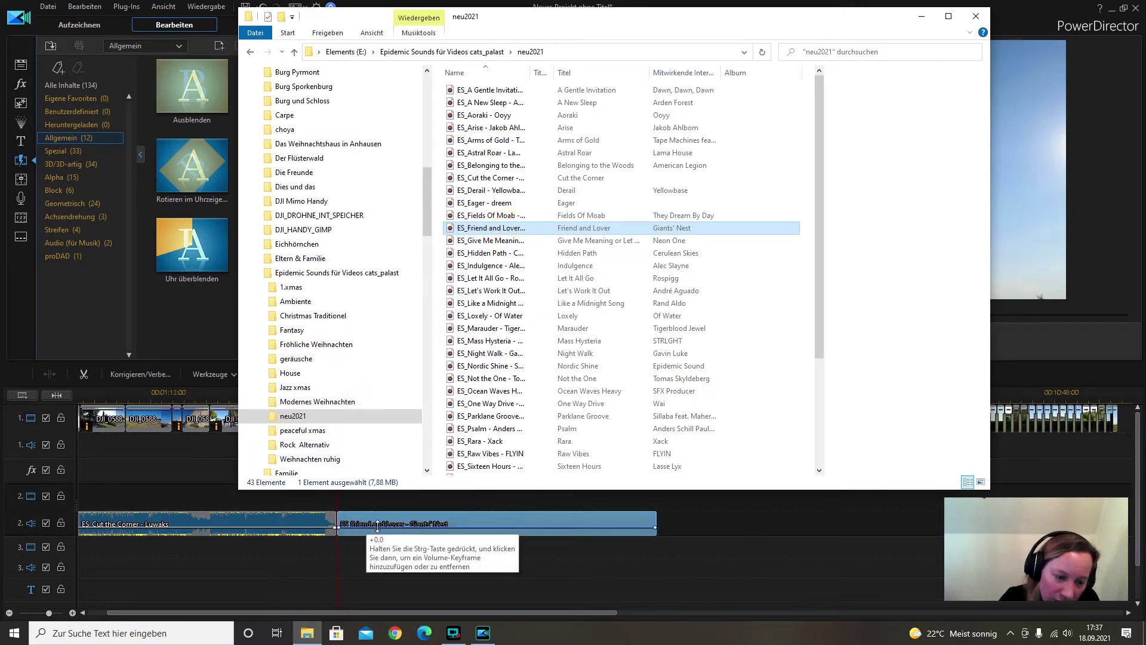
{"action": "left_click", "coordinate": [688, 524]}
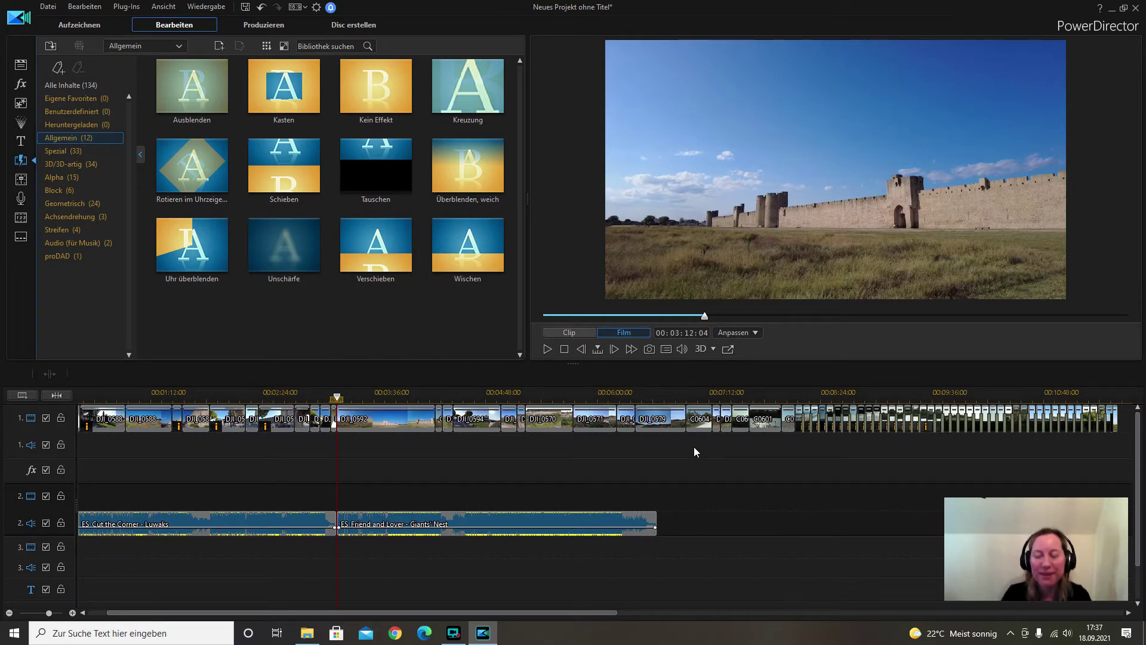
{"action": "left_click", "coordinate": [548, 348]}
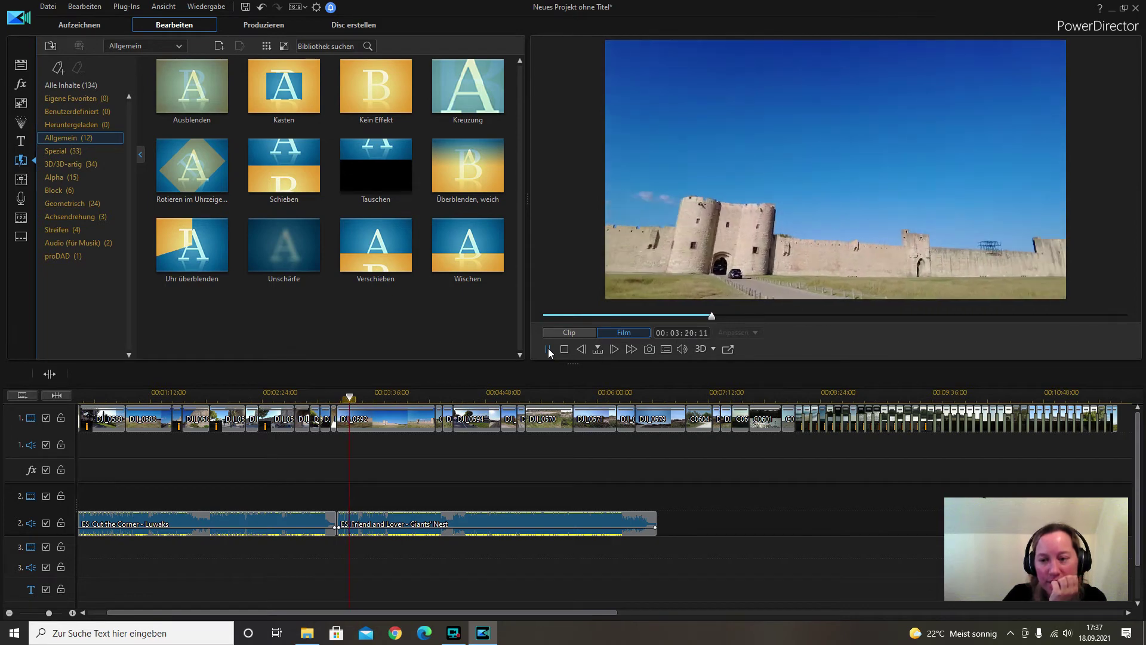
{"action": "left_click", "coordinate": [547, 349]}
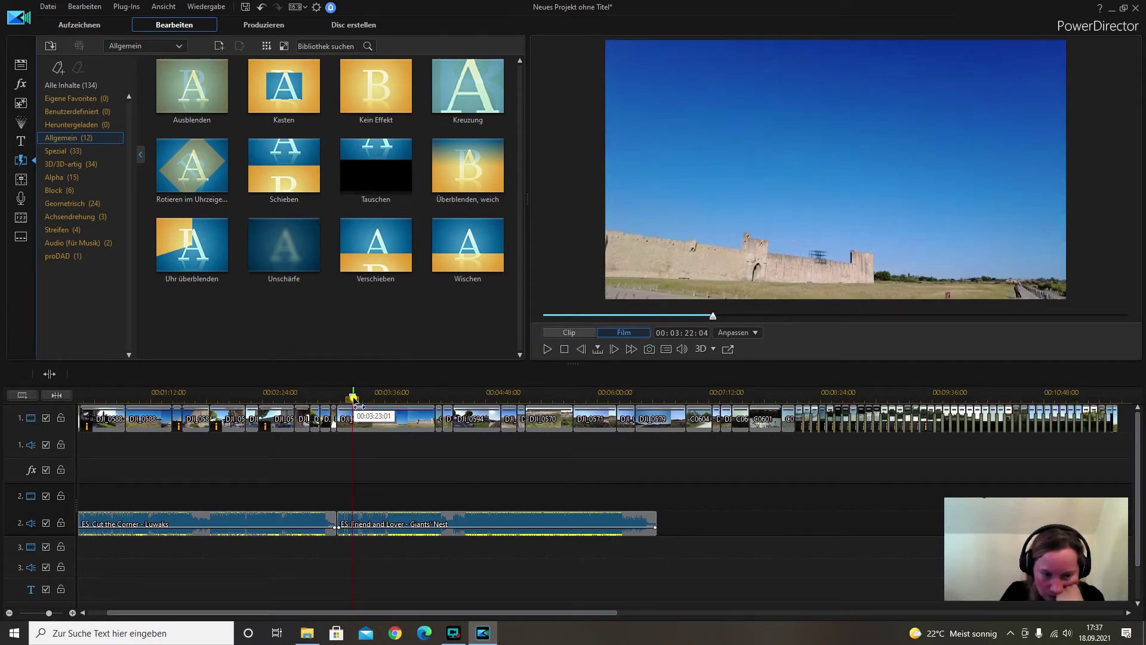
Try a speed multiplier of 1.550 on the whole DJI_0592 clip and undo the speed change
{"action": "mouse_move", "coordinate": [352, 398]}
{"action": "left_mouse_down"}
{"action": "mouse_move", "coordinate": [342, 404]}
{"action": "mouse_move", "coordinate": [410, 412]}
{"action": "mouse_move", "coordinate": [333, 408]}
{"action": "mouse_move", "coordinate": [355, 410]}
{"action": "left_mouse_up"}
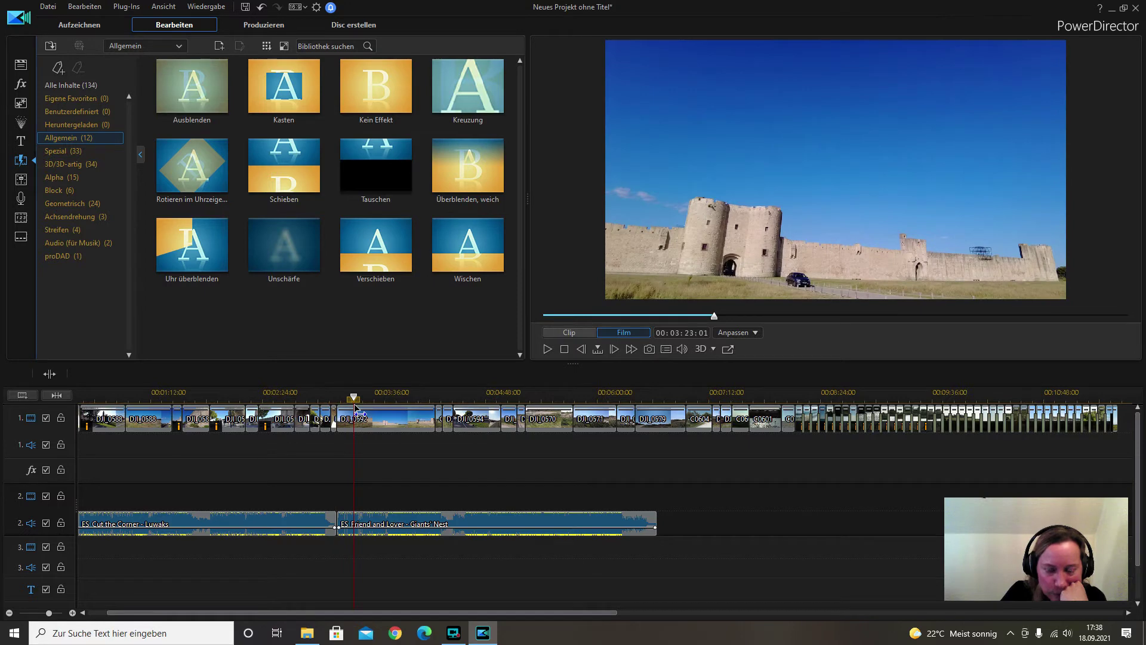
{"action": "left_click", "coordinate": [358, 416]}
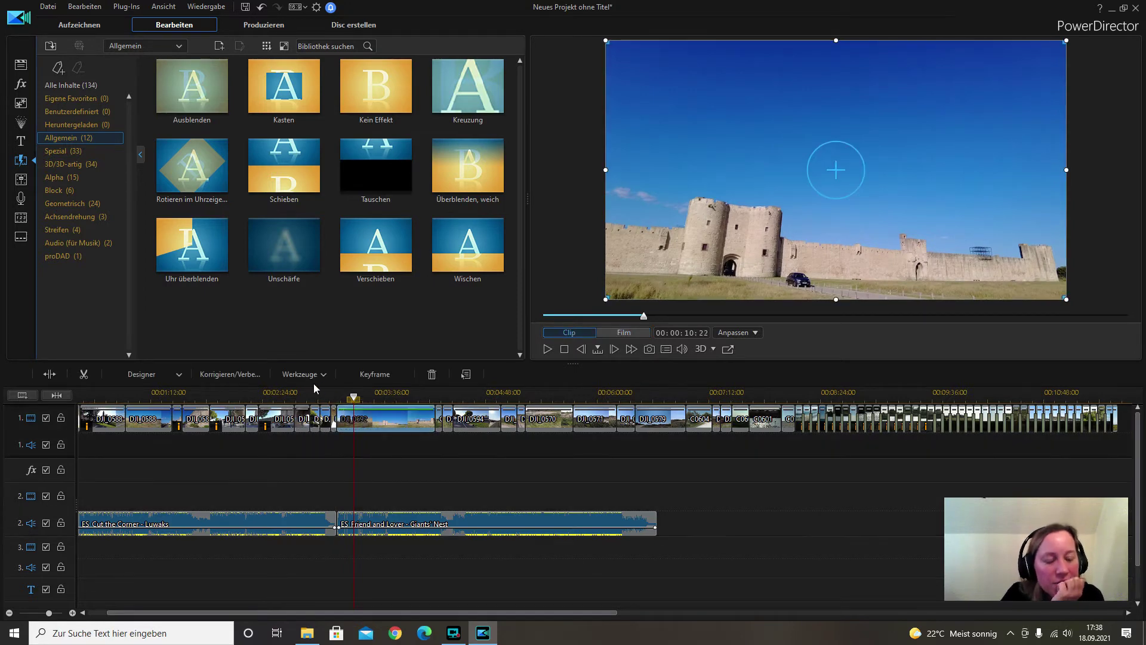
{"action": "left_click", "coordinate": [321, 376]}
{"action": "mouse_move", "coordinate": [337, 389]}
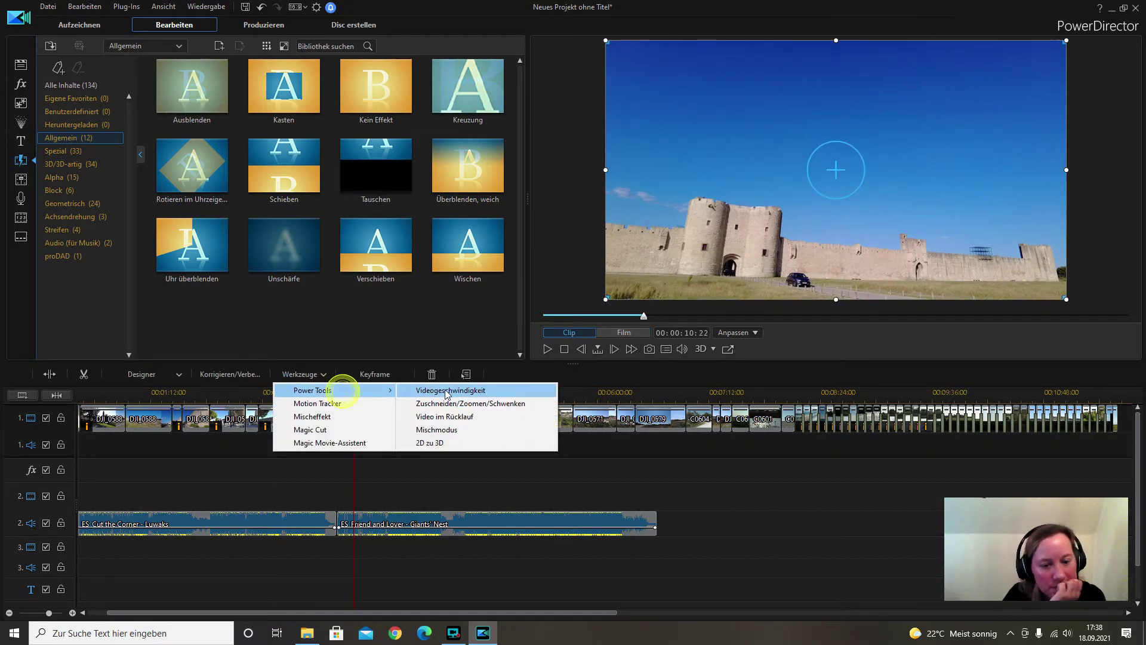
{"action": "left_click", "coordinate": [448, 390]}
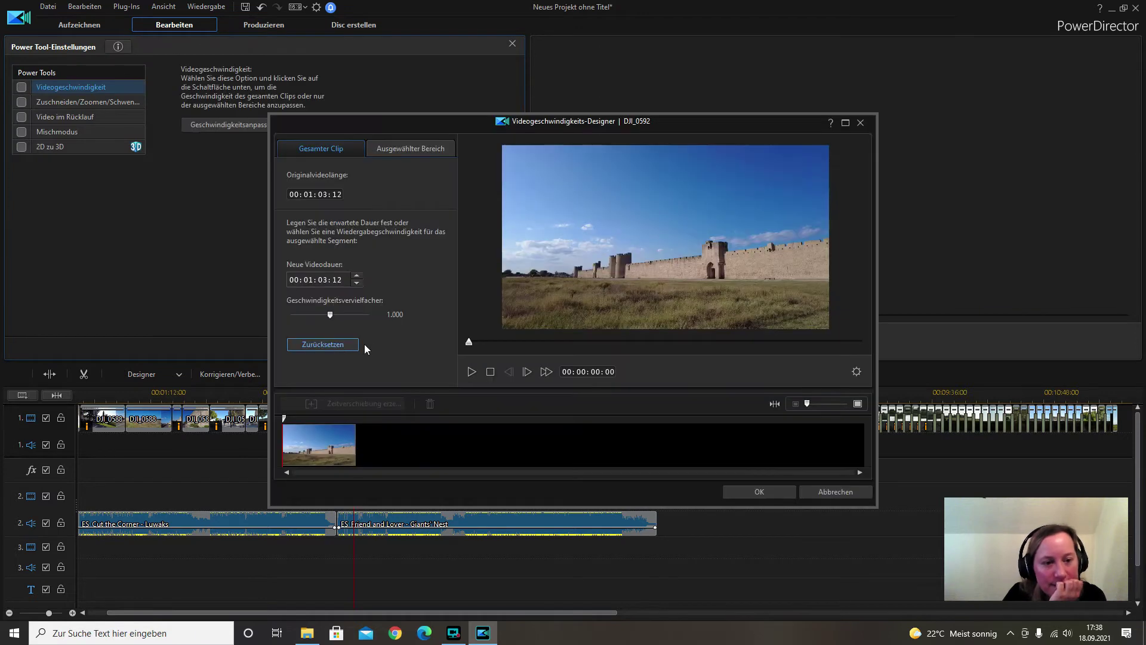
{"action": "left_click", "coordinate": [331, 313]}
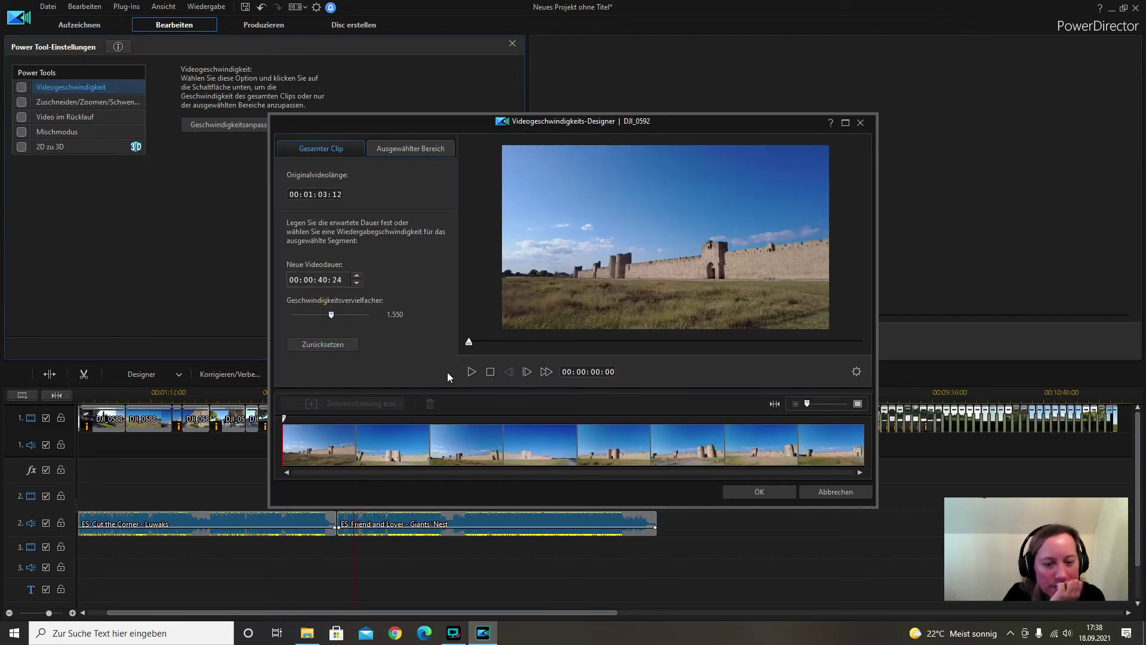
{"action": "left_click", "coordinate": [472, 372]}
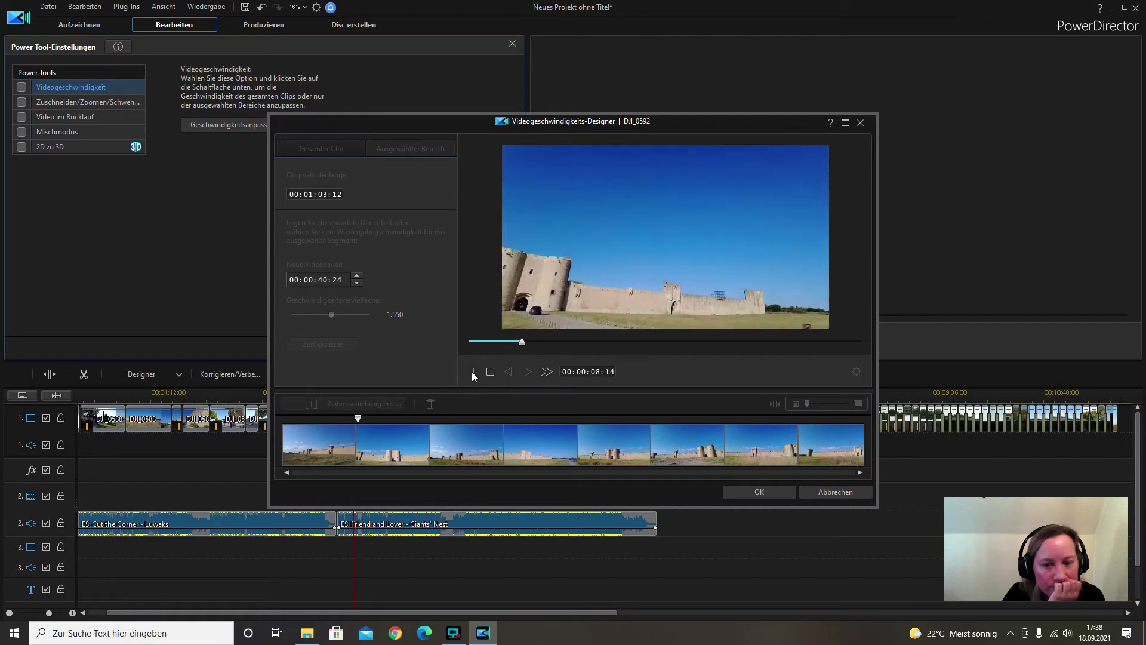
{"action": "left_click", "coordinate": [472, 373]}
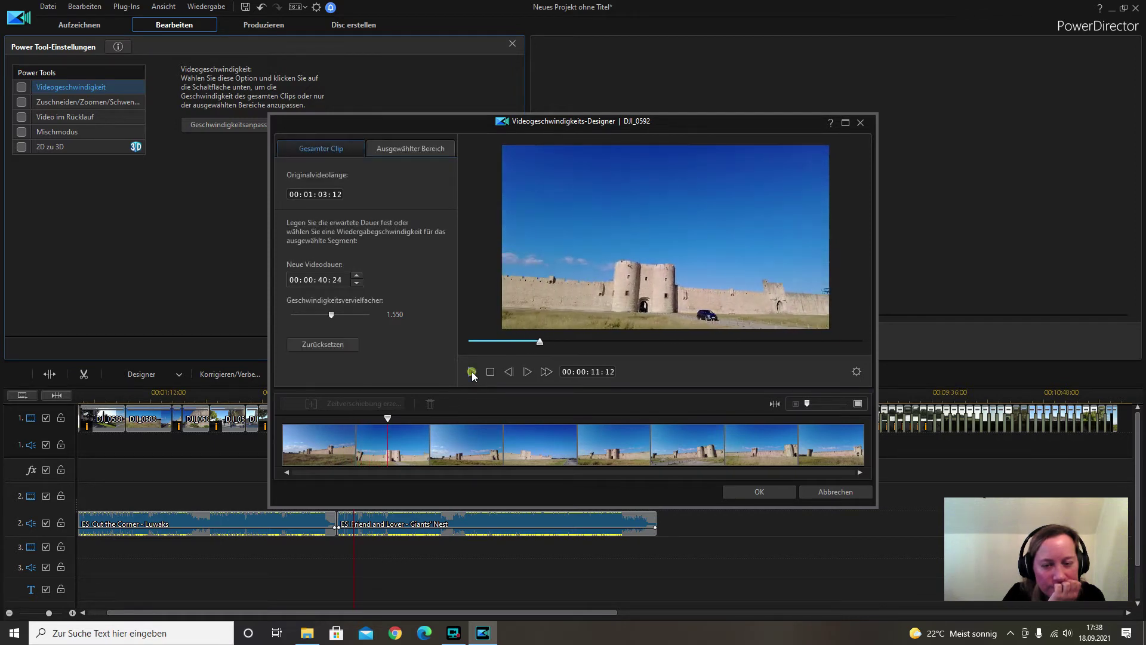
{"action": "left_click", "coordinate": [831, 492]}
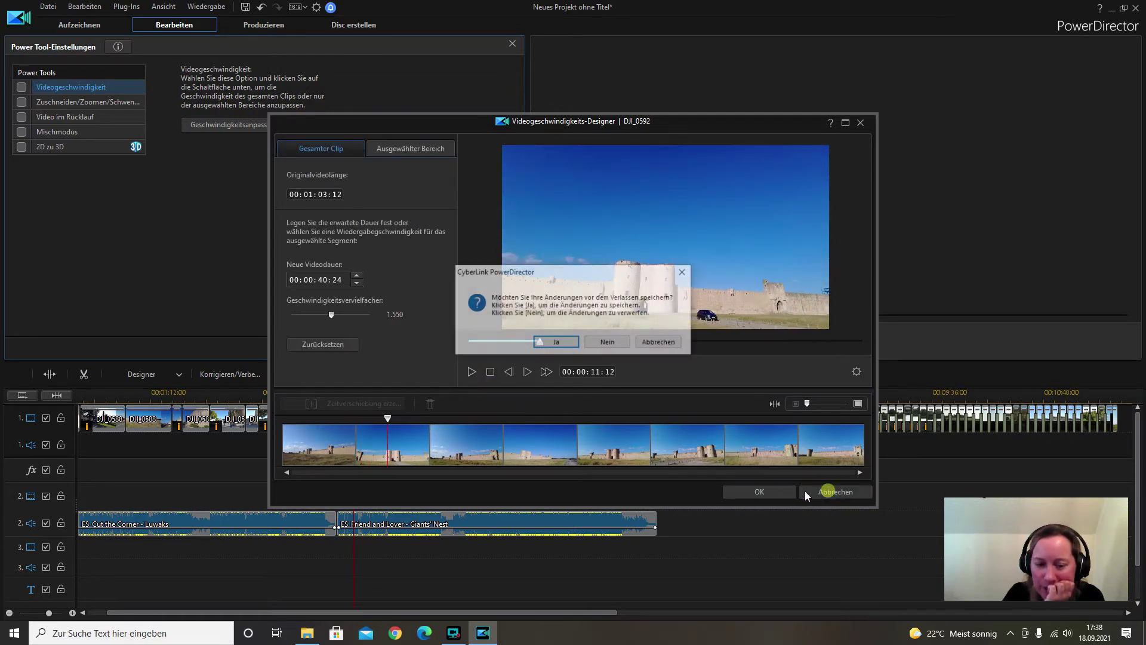
{"action": "left_click", "coordinate": [561, 345]}
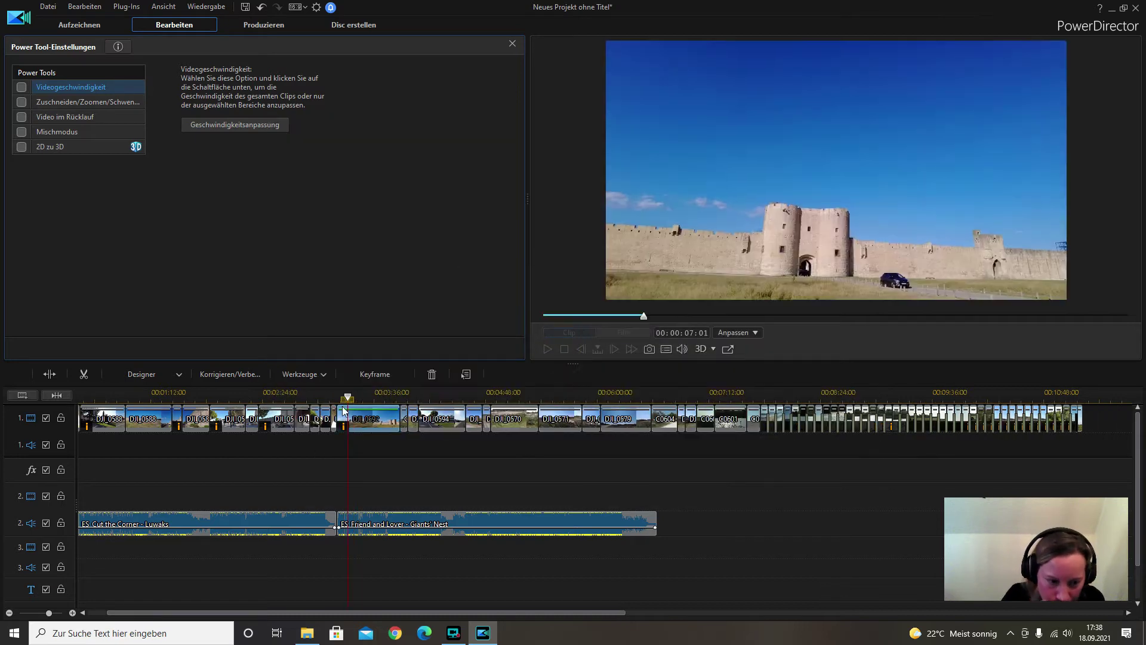
{"action": "left_click", "coordinate": [262, 8]}
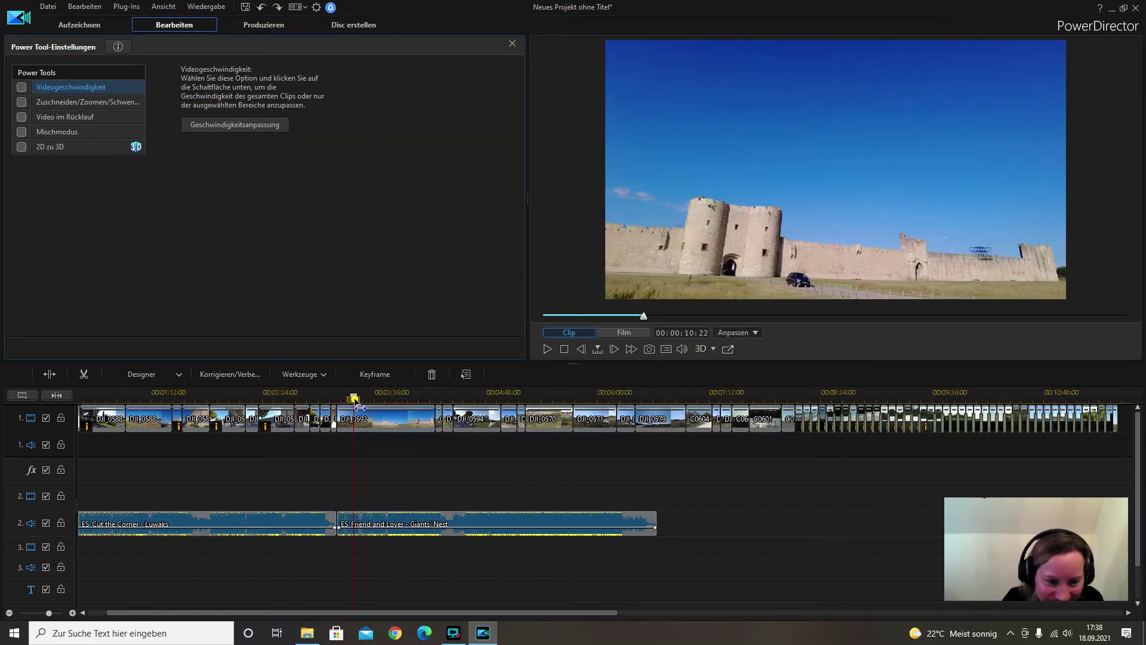
Split the DJI_0592 clip at clip position 00:00:07:01, where the road to the twin-towered gate is in view
{"action": "left_click", "coordinate": [348, 399]}
{"action": "mouse_move", "coordinate": [348, 401]}
{"action": "left_mouse_down"}
{"action": "mouse_move", "coordinate": [335, 401]}
{"action": "mouse_move", "coordinate": [351, 404]}
{"action": "left_mouse_up"}
{"action": "left_click", "coordinate": [356, 418]}
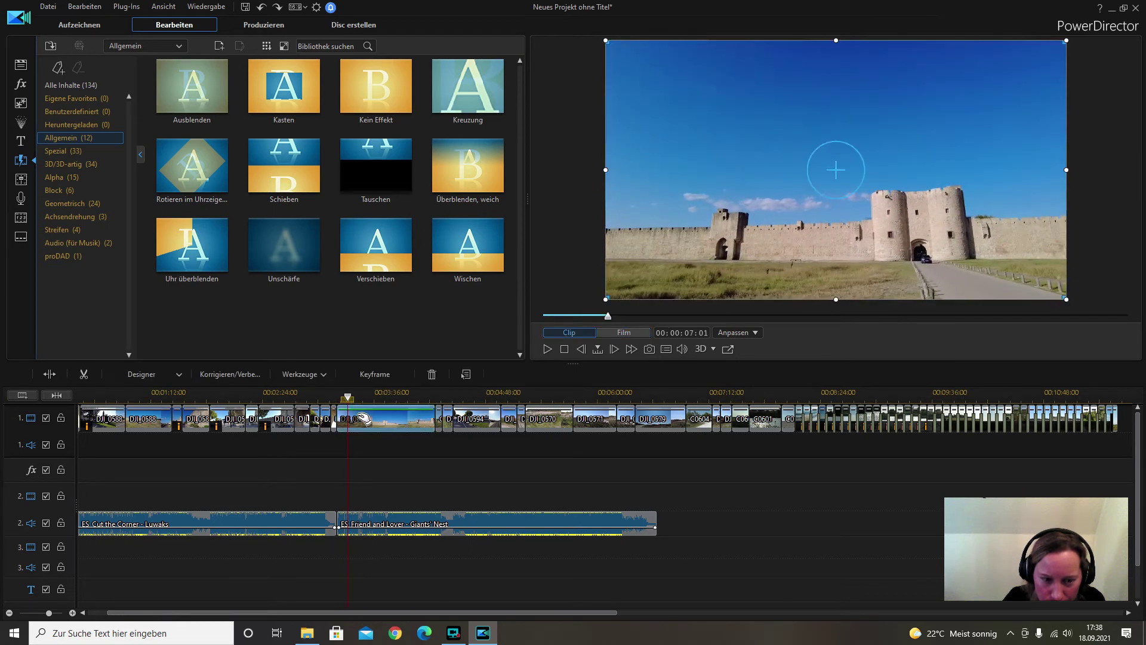
{"action": "right_click", "coordinate": [358, 421]}
{"action": "left_click", "coordinate": [416, 219]}
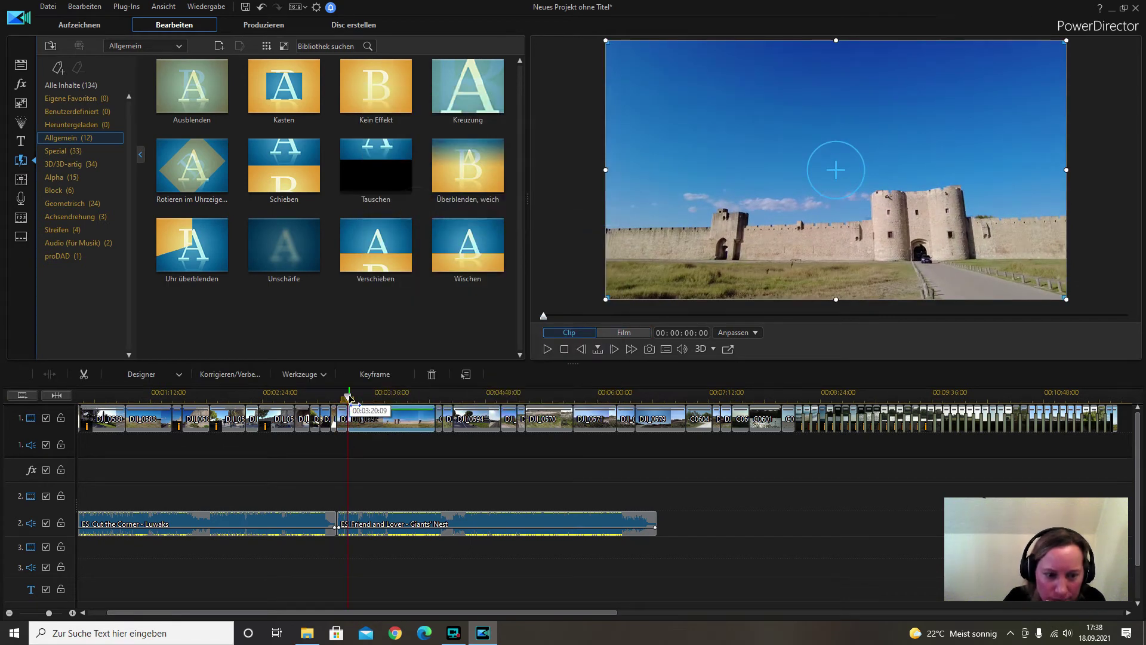
Split the DJI_0592 clip at clip position 00:00:18:12 and remove the part before this cut, filling the gap and moving all clips
{"action": "left_click_drag", "start_coordinate": [348, 405], "coordinate": [382, 412]}
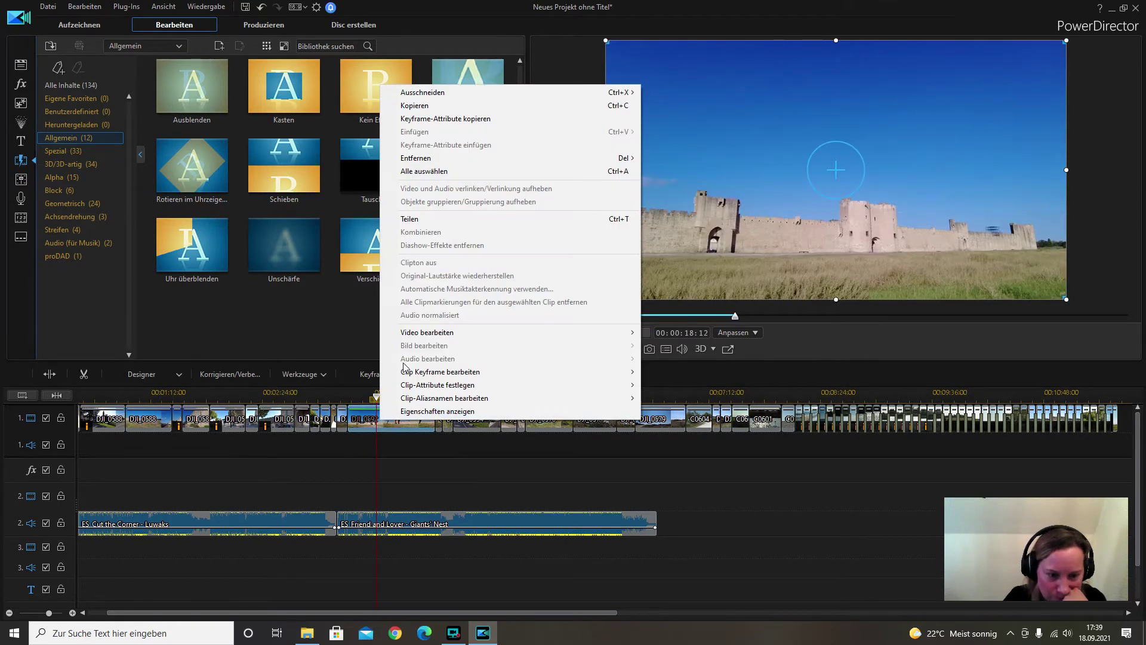
{"action": "right_click", "coordinate": [385, 425]}
{"action": "left_click", "coordinate": [416, 219]}
{"action": "left_click", "coordinate": [363, 422]}
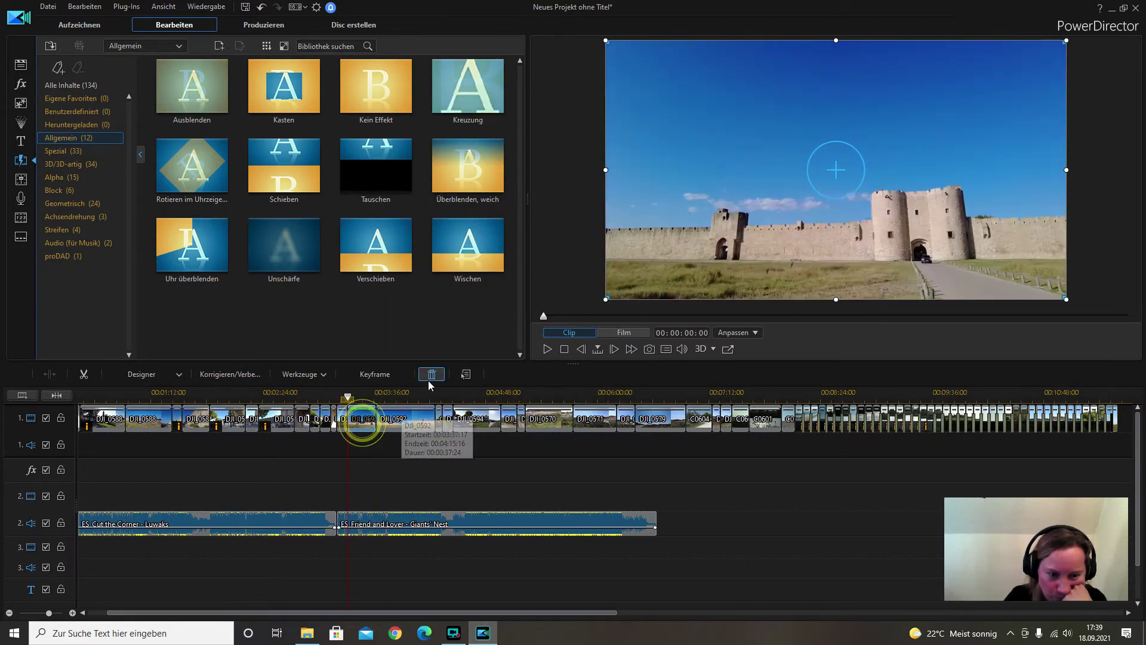
{"action": "left_click", "coordinate": [431, 374]}
{"action": "left_click", "coordinate": [507, 408]}
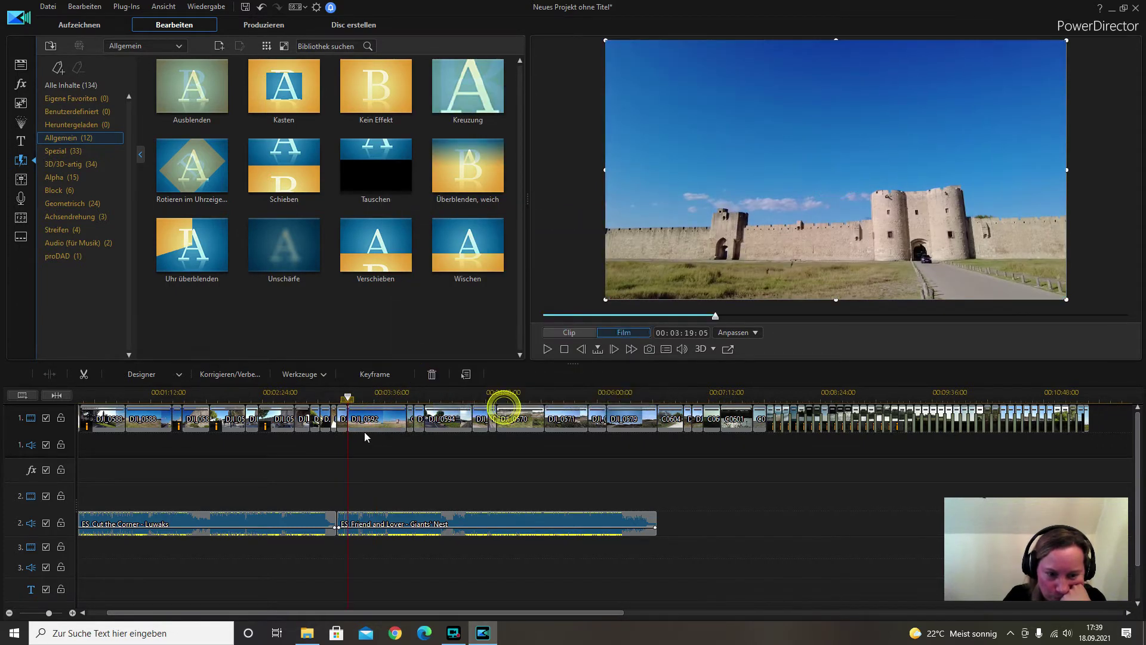
Play the film from 00:03:16:03 to check the shortened town wall footage
{"action": "left_click_drag", "start_coordinate": [351, 399], "coordinate": [342, 398]}
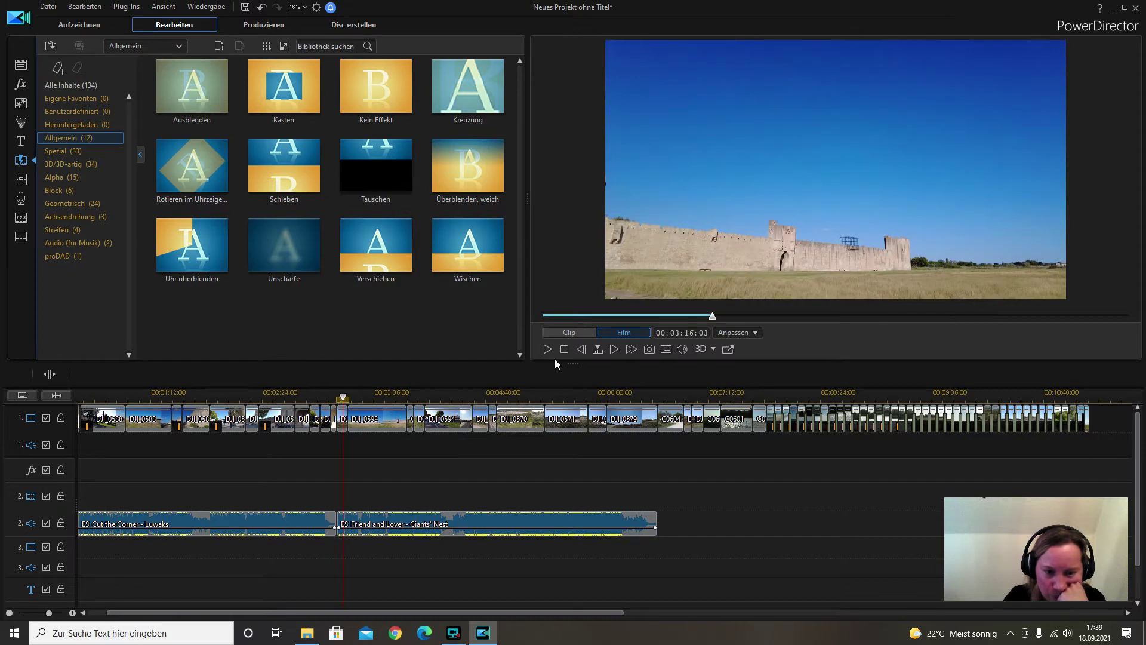
{"action": "left_click", "coordinate": [547, 349]}
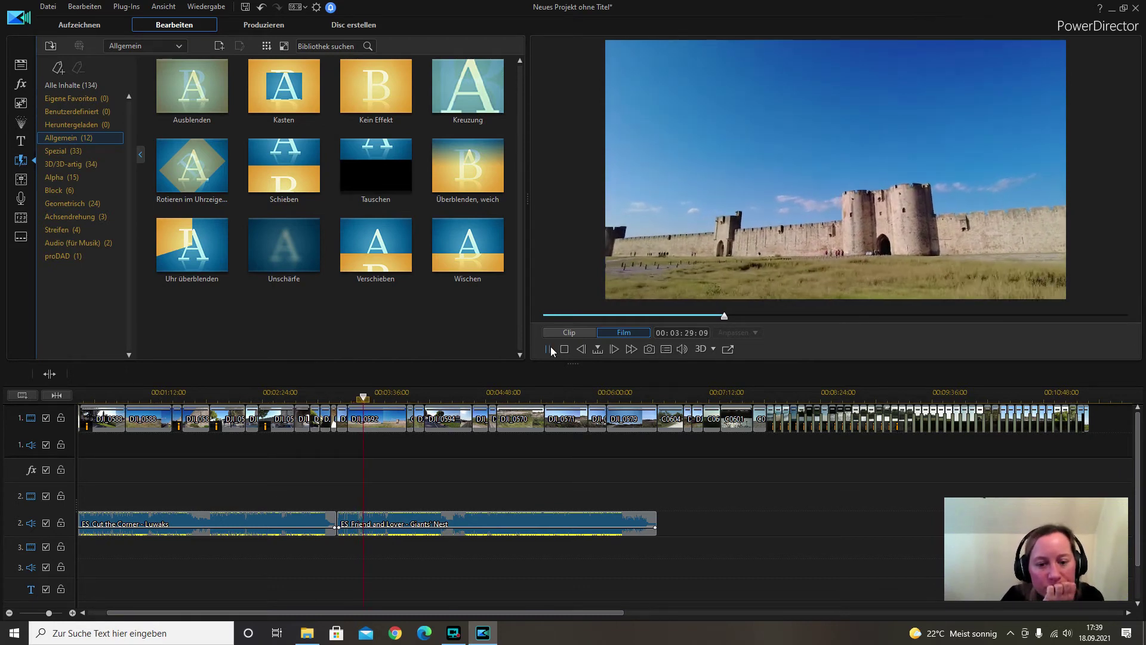
{"action": "left_click", "coordinate": [547, 349]}
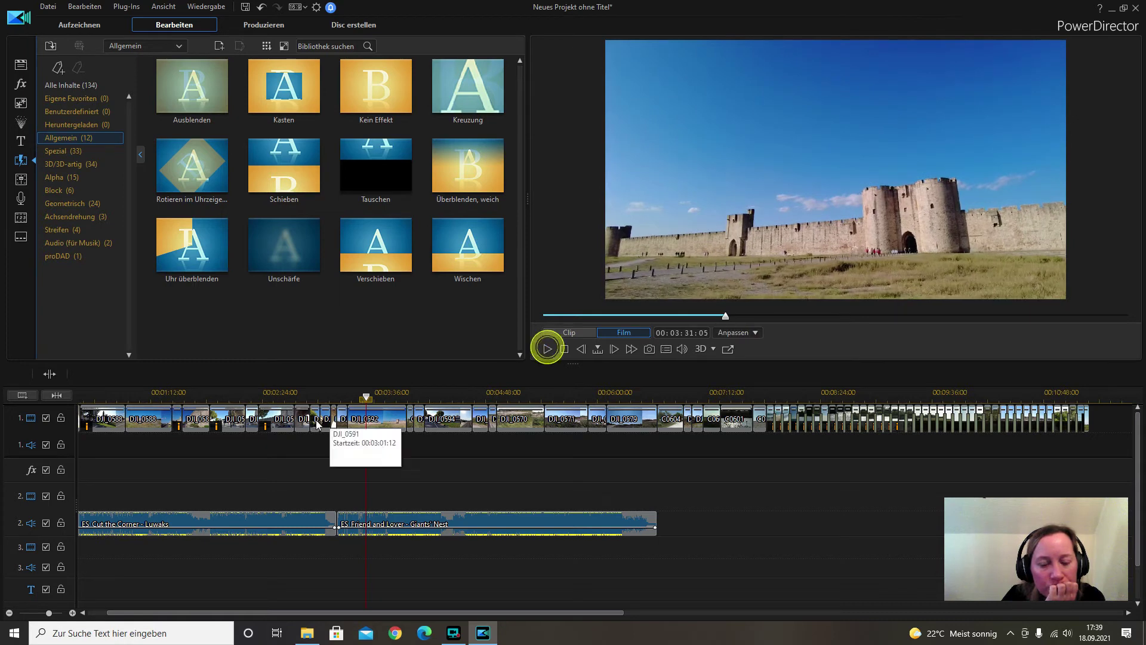
Split the DJI_0592 clip at film position 00:03:24:15, where the twin-towered gate stands before the wall
{"action": "left_click", "coordinate": [366, 399]}
{"action": "left_click_drag", "start_coordinate": [365, 398], "coordinate": [357, 400]}
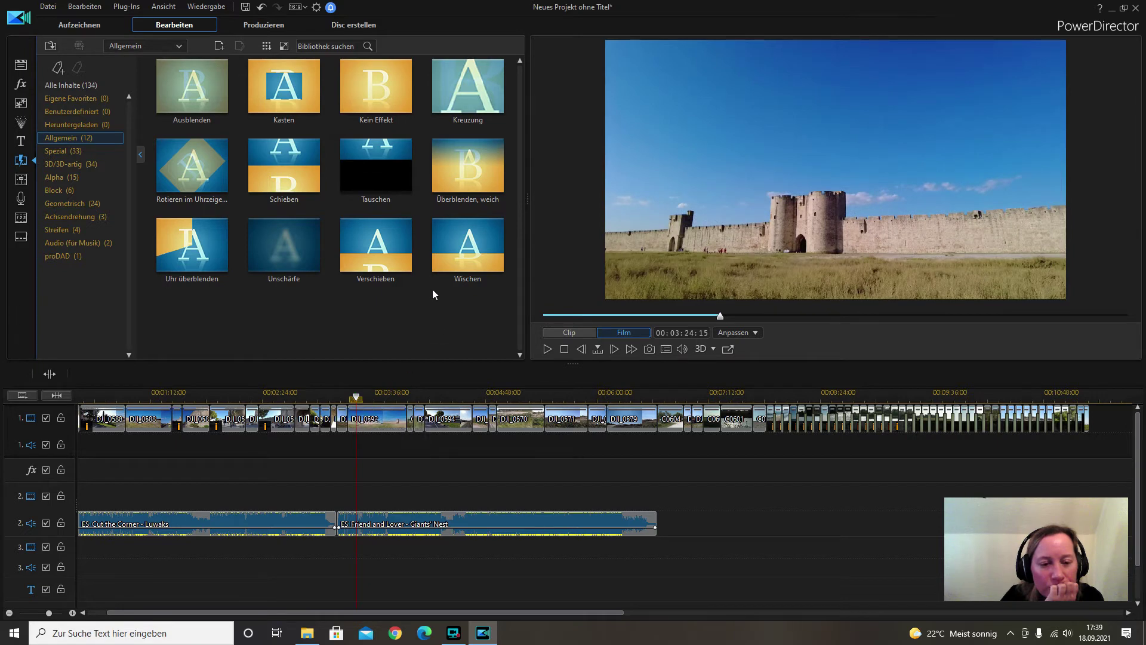
{"action": "right_click", "coordinate": [381, 425]}
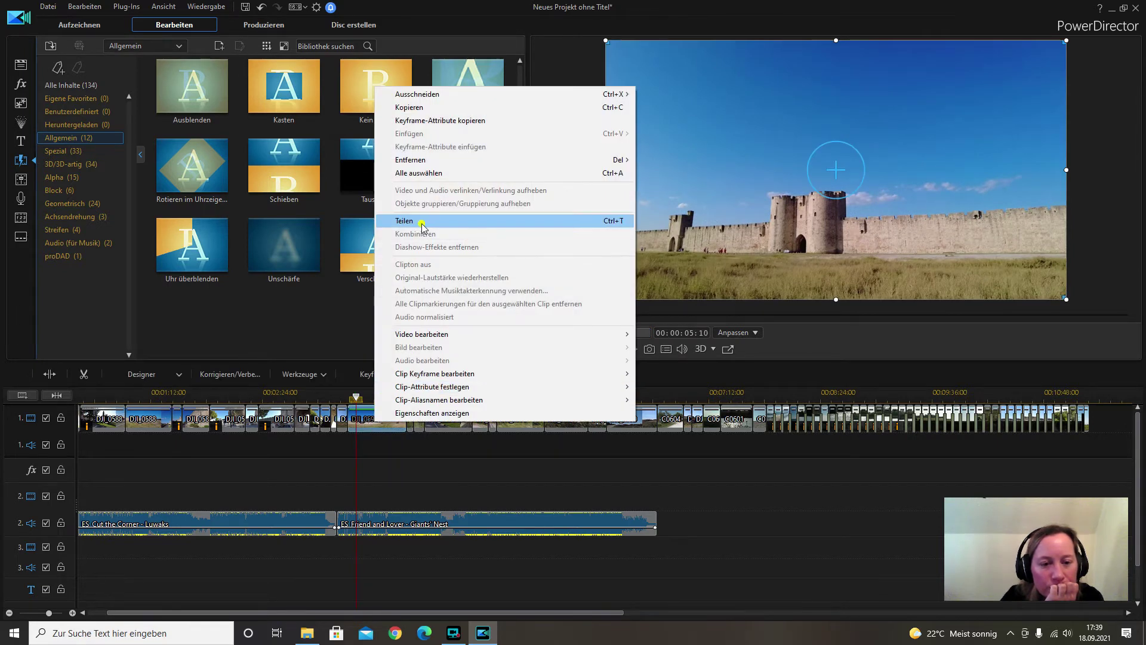
{"action": "left_click", "coordinate": [422, 222]}
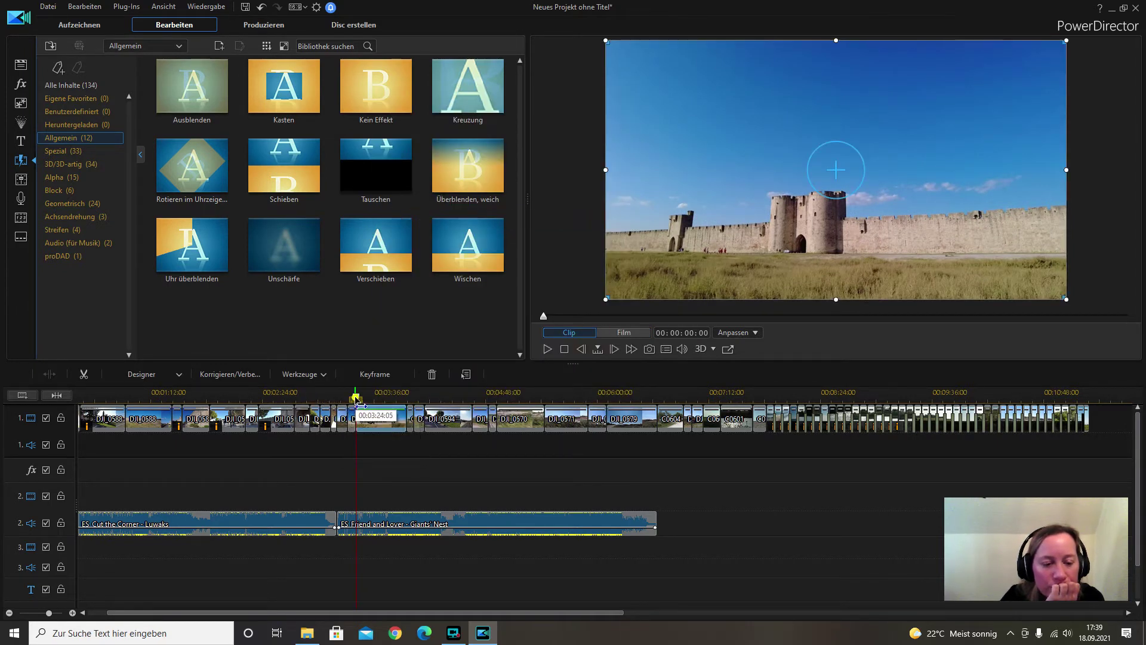
Apply a speed multiplier of 2.360 to the whole DJI_0592 section after the new cut, previewing the faster playback
{"action": "left_click_drag", "start_coordinate": [357, 398], "coordinate": [409, 402]}
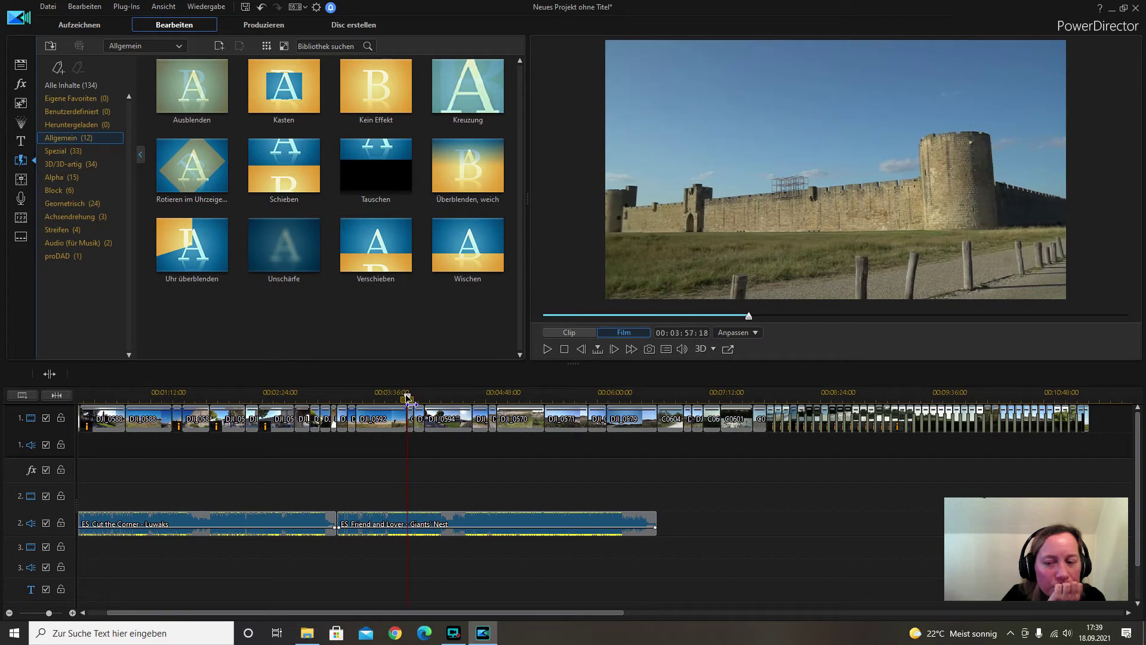
{"action": "left_click", "coordinate": [394, 418]}
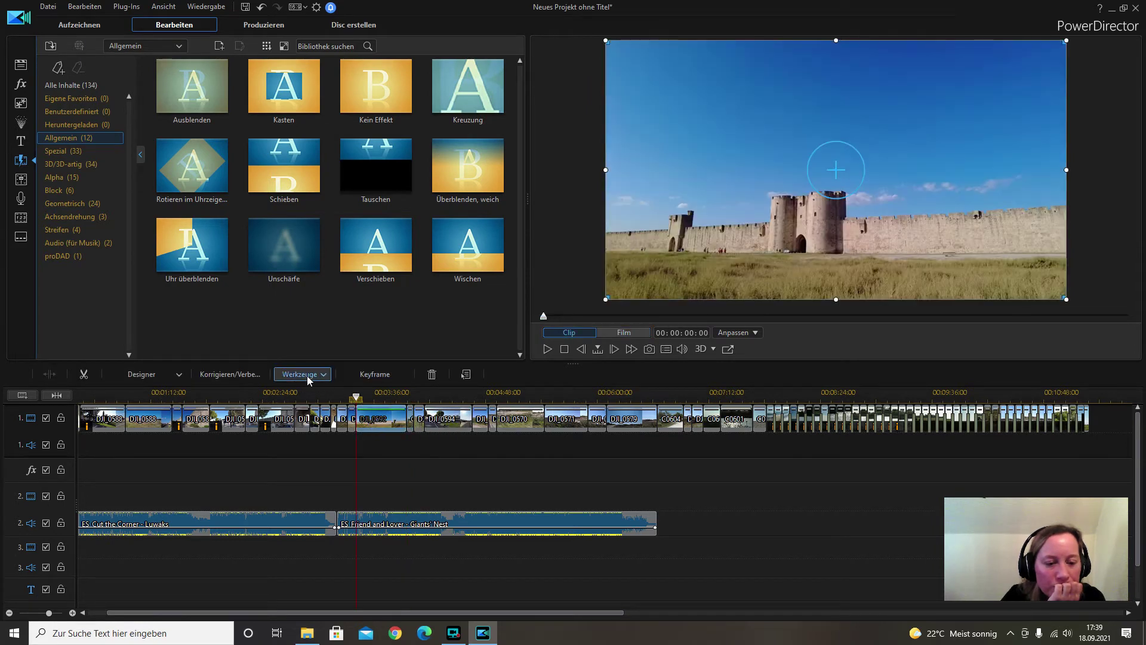
{"action": "left_click", "coordinate": [308, 376]}
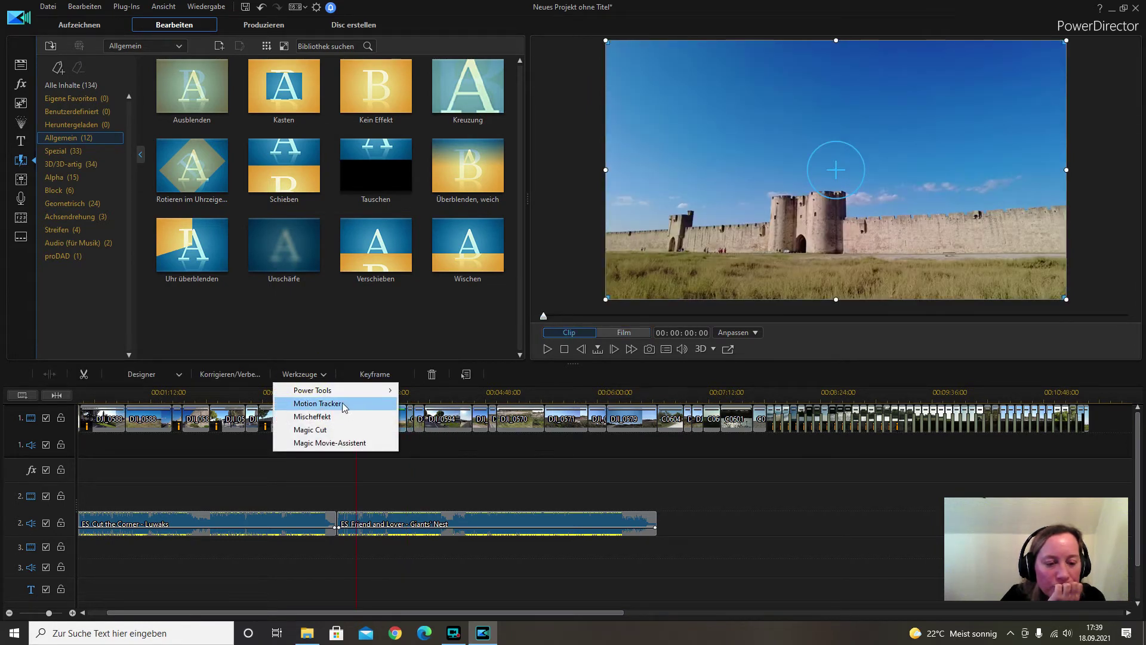
{"action": "mouse_move", "coordinate": [334, 390]}
{"action": "left_click", "coordinate": [424, 390]}
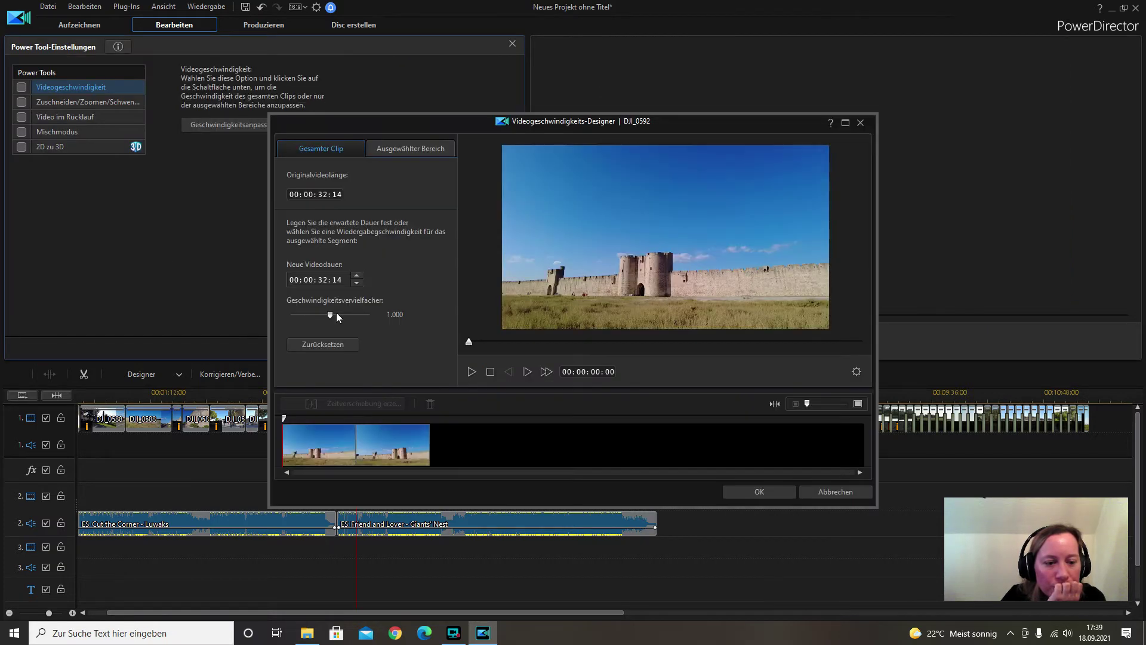
{"action": "left_click", "coordinate": [333, 314]}
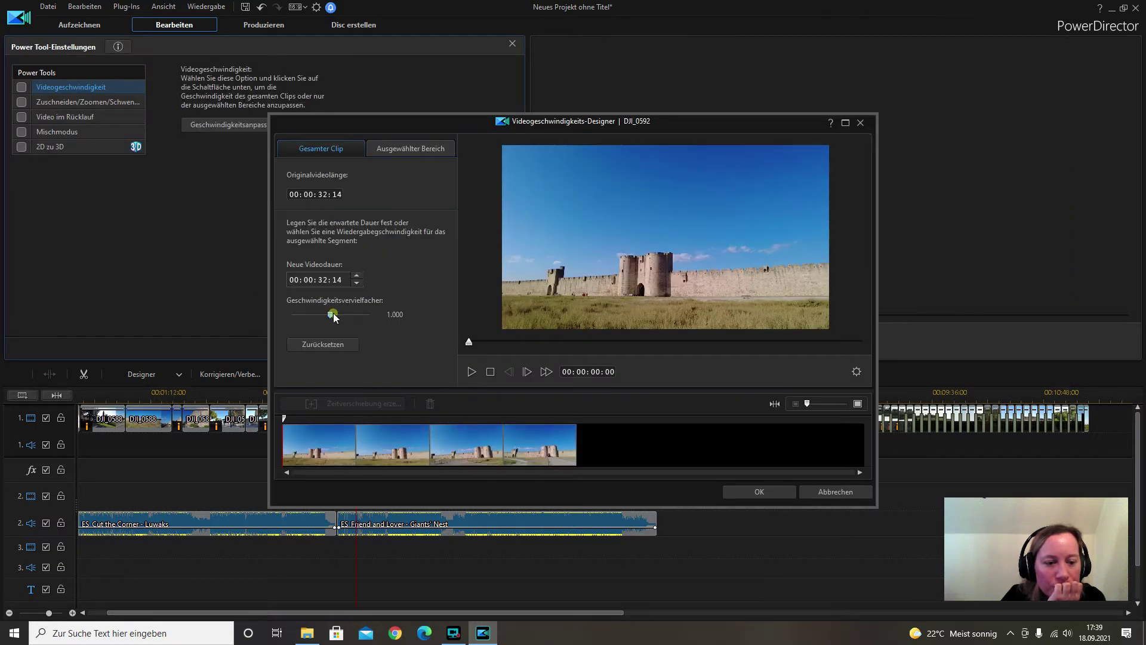
{"action": "left_click", "coordinate": [471, 371]}
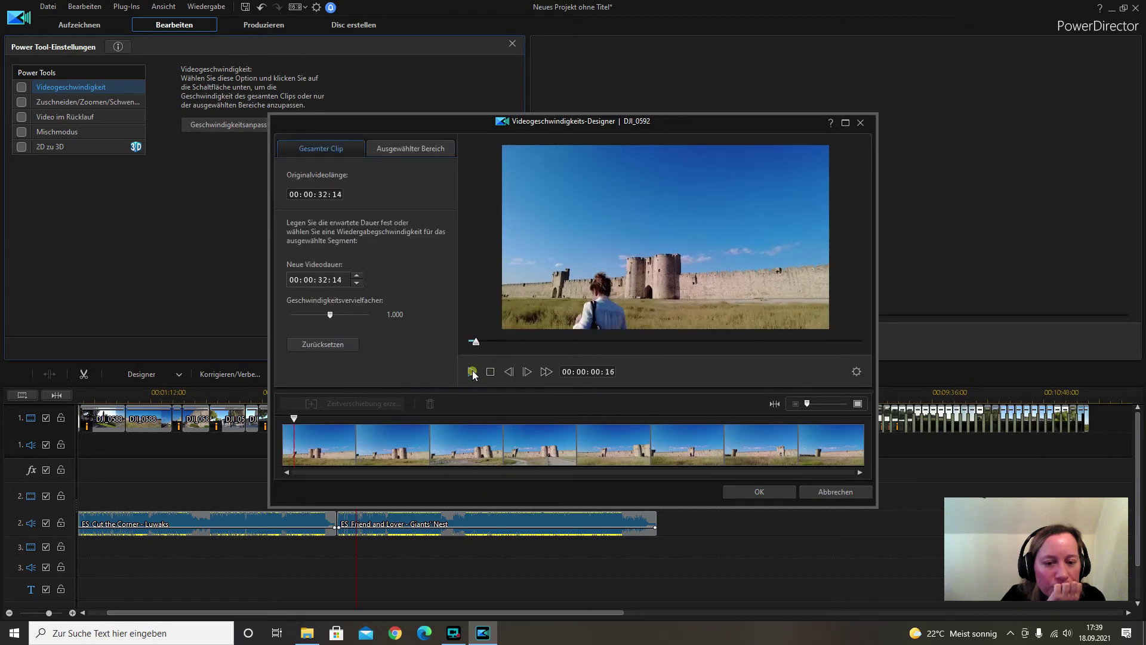
{"action": "left_click", "coordinate": [329, 315]}
{"action": "left_click_drag", "start_coordinate": [330, 314], "coordinate": [332, 314]}
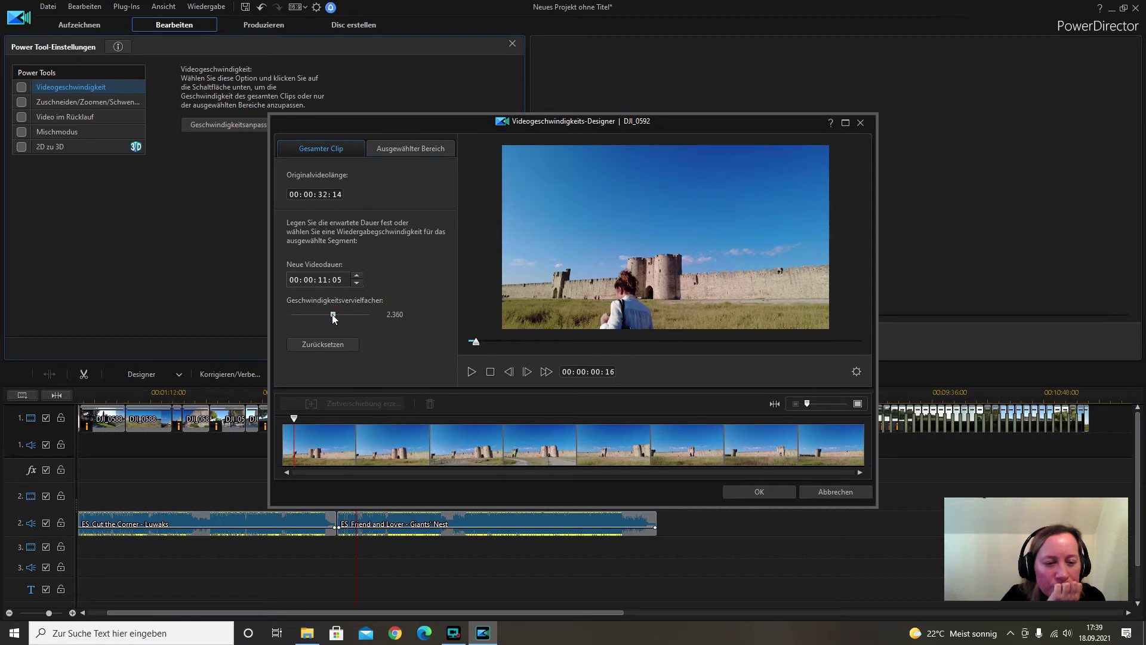
{"action": "left_click", "coordinate": [471, 371]}
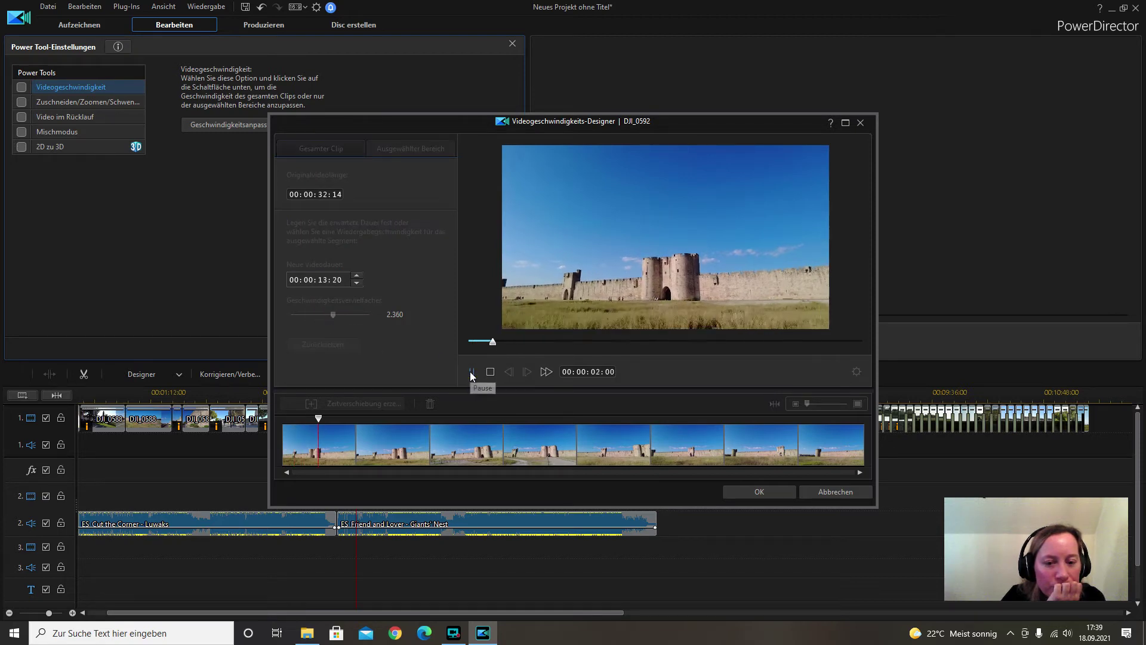
{"action": "left_click", "coordinate": [740, 490]}
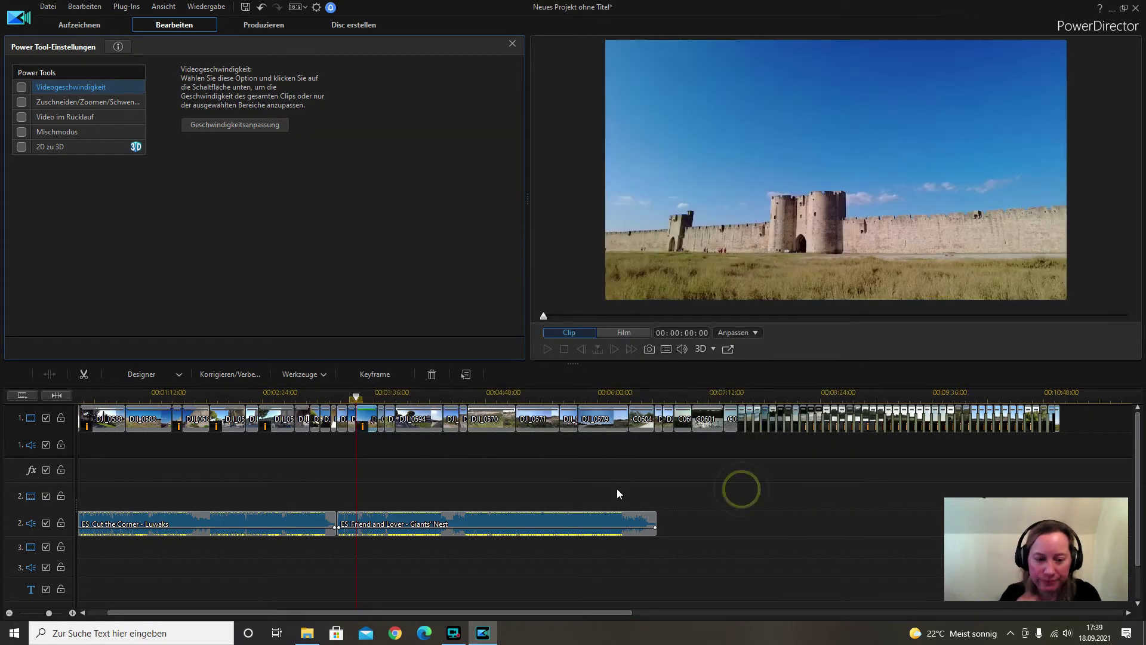
Play the film from 00:03:23:01 to check the sped-up wall footage and the clips that follow
{"action": "left_click", "coordinate": [438, 474]}
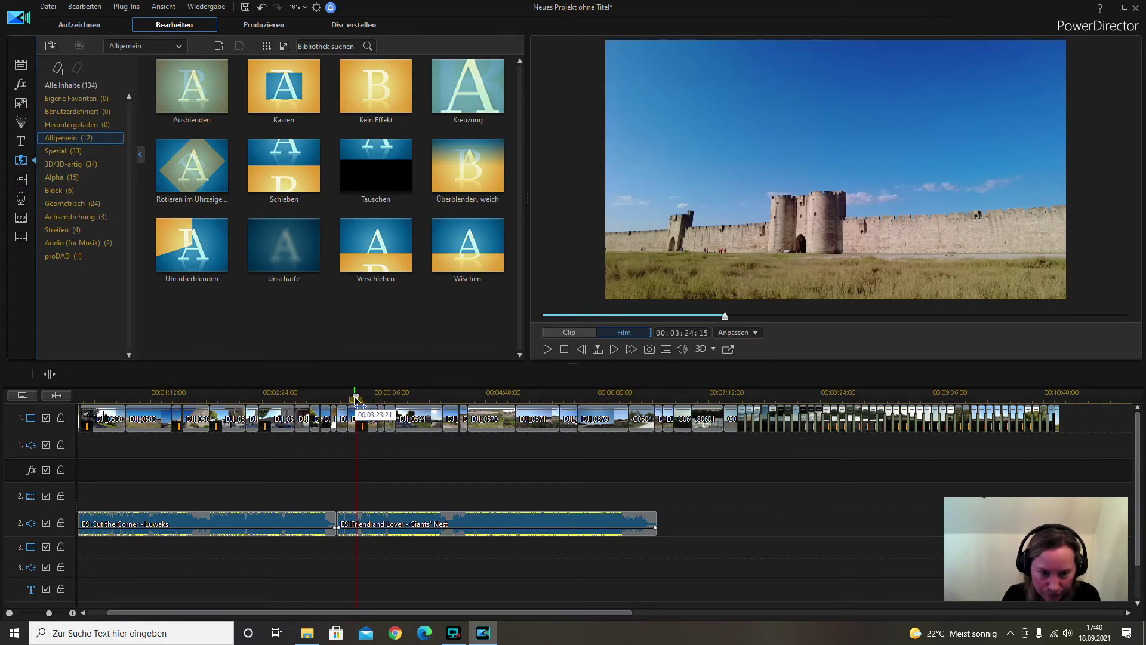
{"action": "left_click_drag", "start_coordinate": [358, 400], "coordinate": [354, 399]}
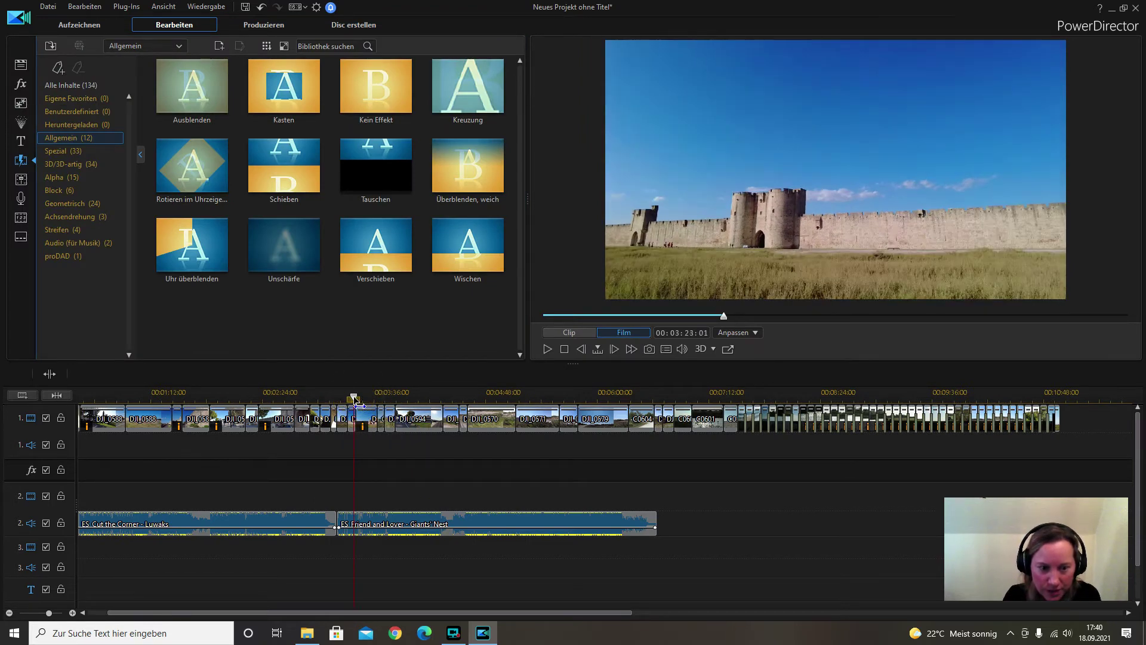
{"action": "left_click", "coordinate": [546, 349]}
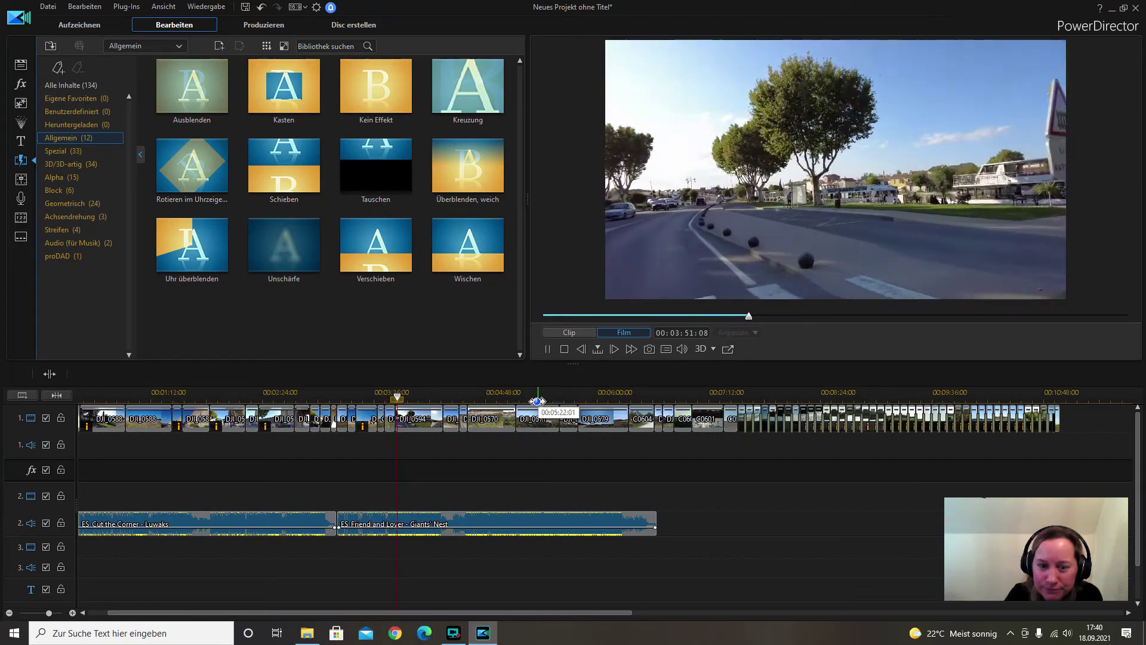
Apply a speed multiplier of 2.910 to the whole DJI_0594 road clip, previewing the faster playback
{"action": "left_click", "coordinate": [427, 426]}
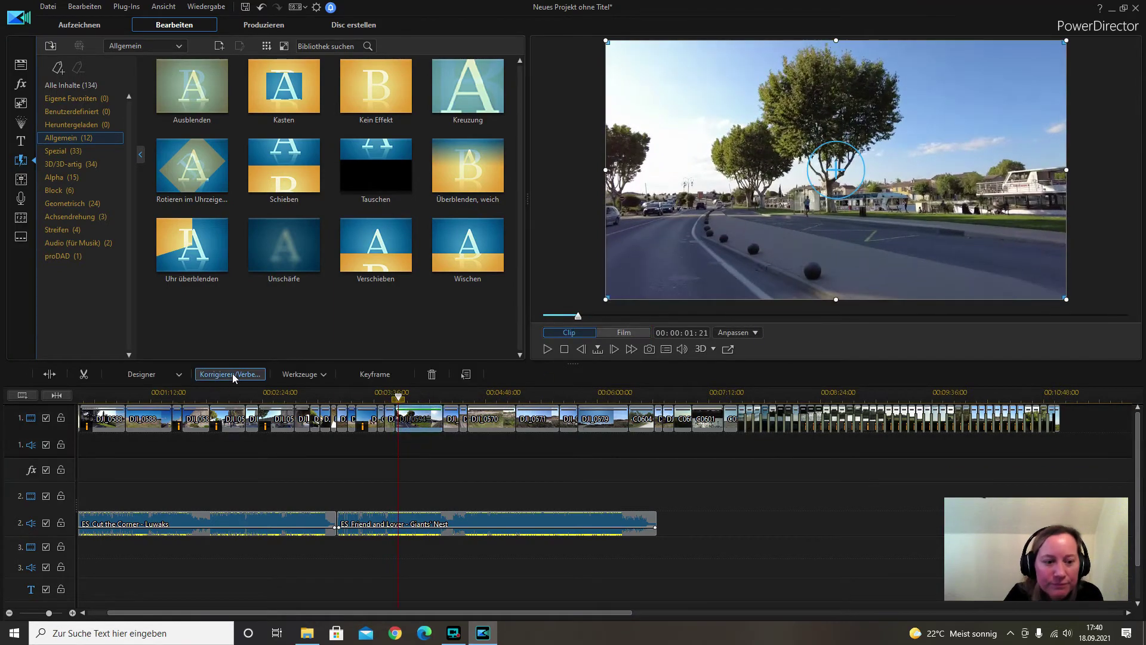
{"action": "left_click", "coordinate": [296, 374]}
{"action": "mouse_move", "coordinate": [341, 394]}
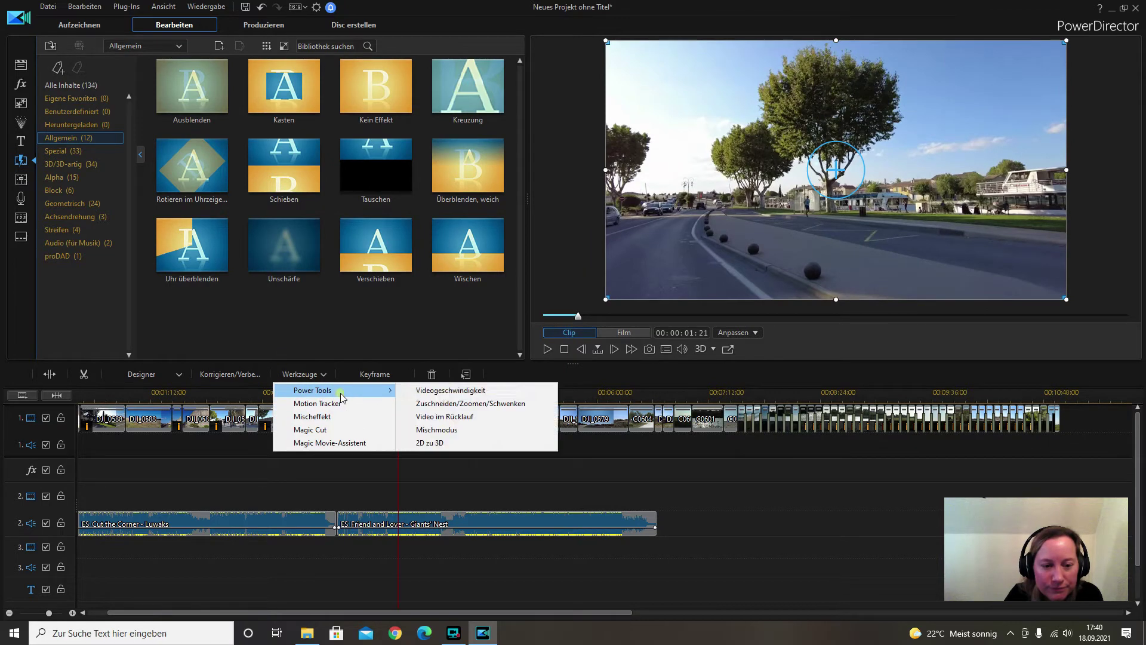
{"action": "left_click", "coordinate": [462, 391]}
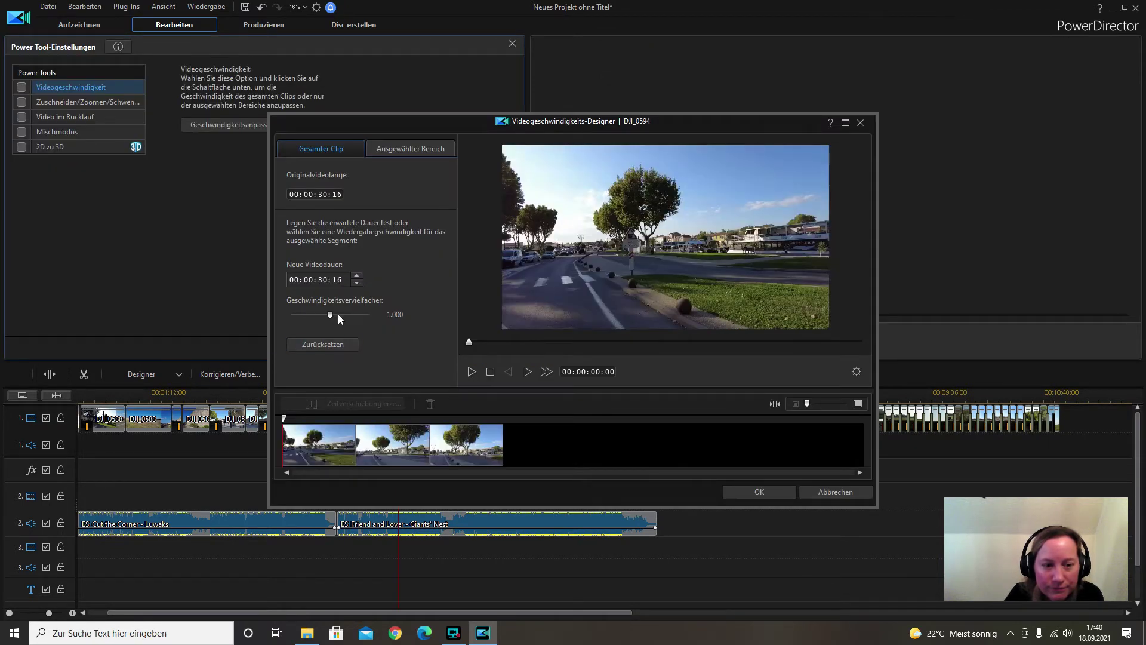
{"action": "left_click", "coordinate": [336, 314]}
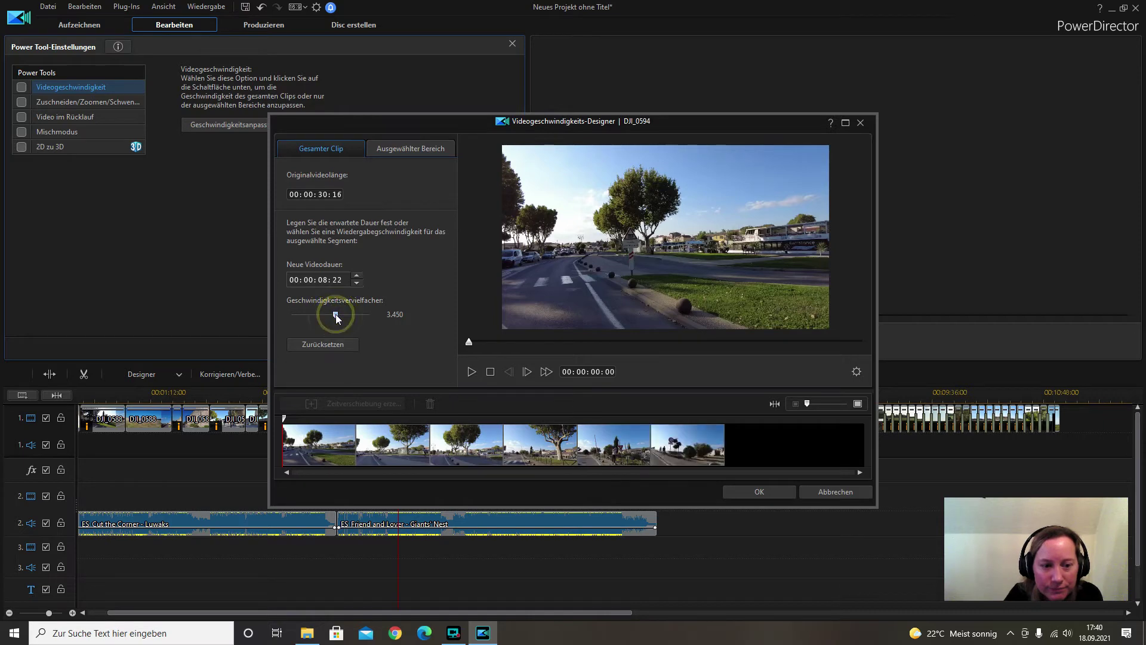
{"action": "left_click_drag", "start_coordinate": [336, 314], "coordinate": [336, 318]}
{"action": "left_click", "coordinate": [468, 372]}
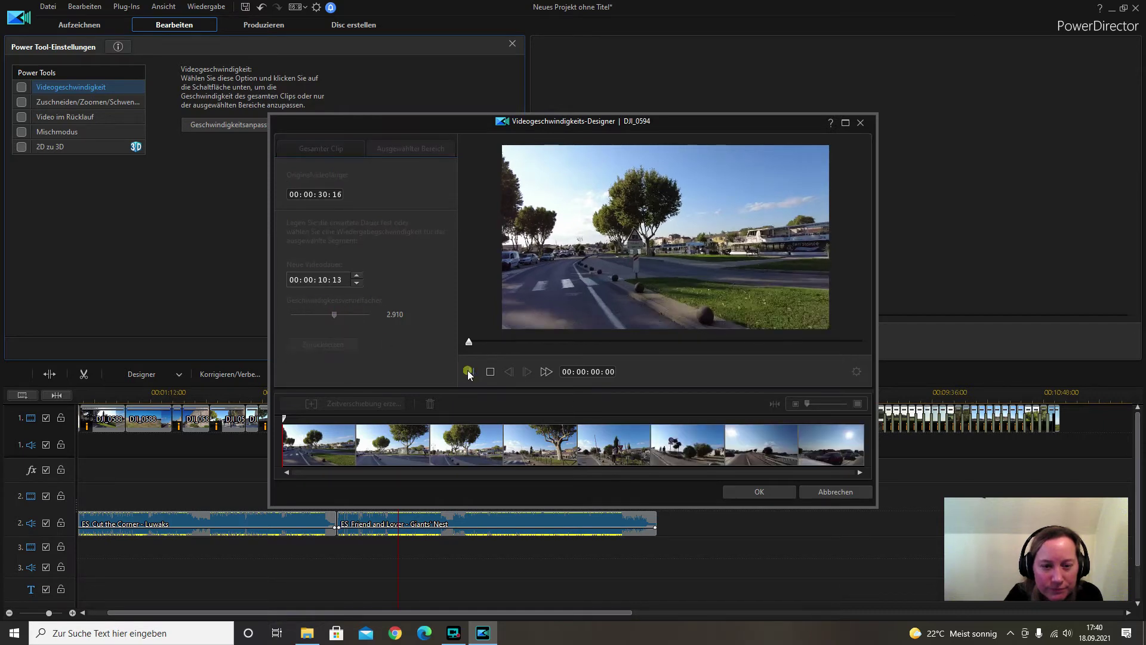
{"action": "left_click", "coordinate": [754, 493]}
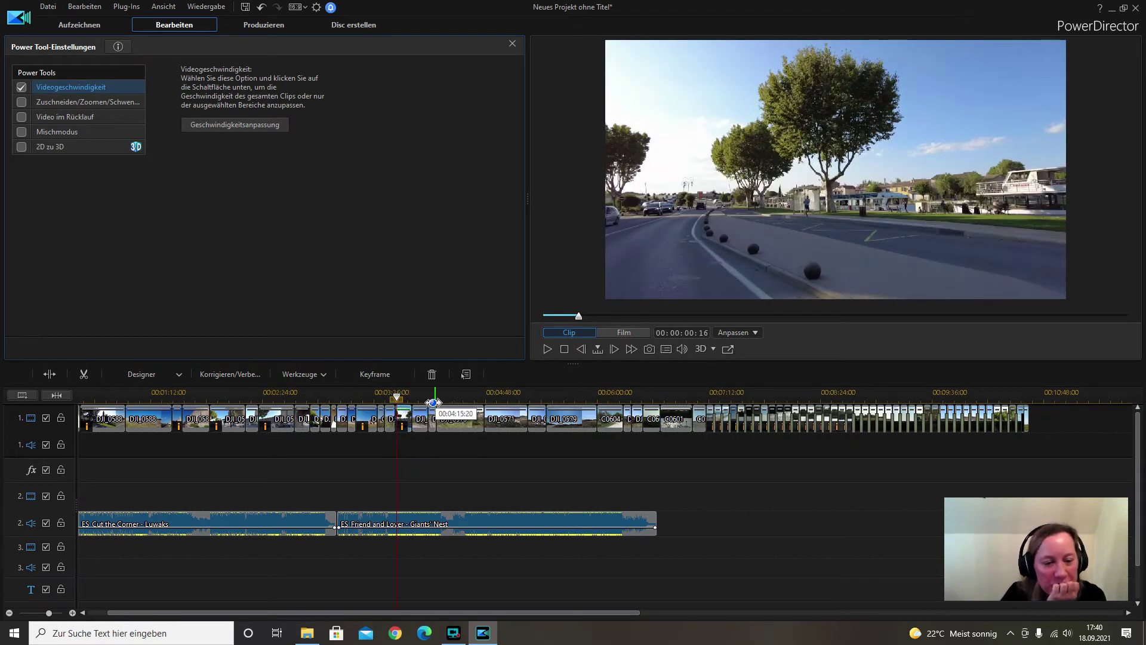
Split the DJI_0593 reed clip at clip position 00:00:04:03 and remove its remainder, filling the gap and moving all clips
{"action": "left_click", "coordinate": [397, 399]}
{"action": "left_click_drag", "start_coordinate": [397, 399], "coordinate": [395, 408]}
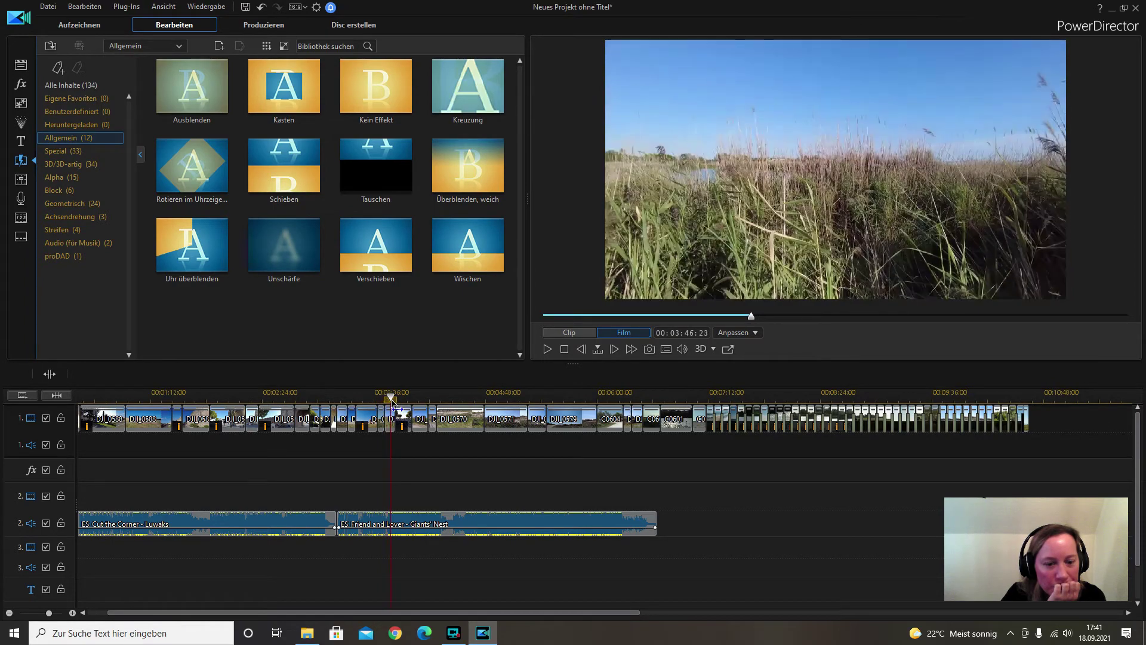
{"action": "left_click", "coordinate": [394, 424]}
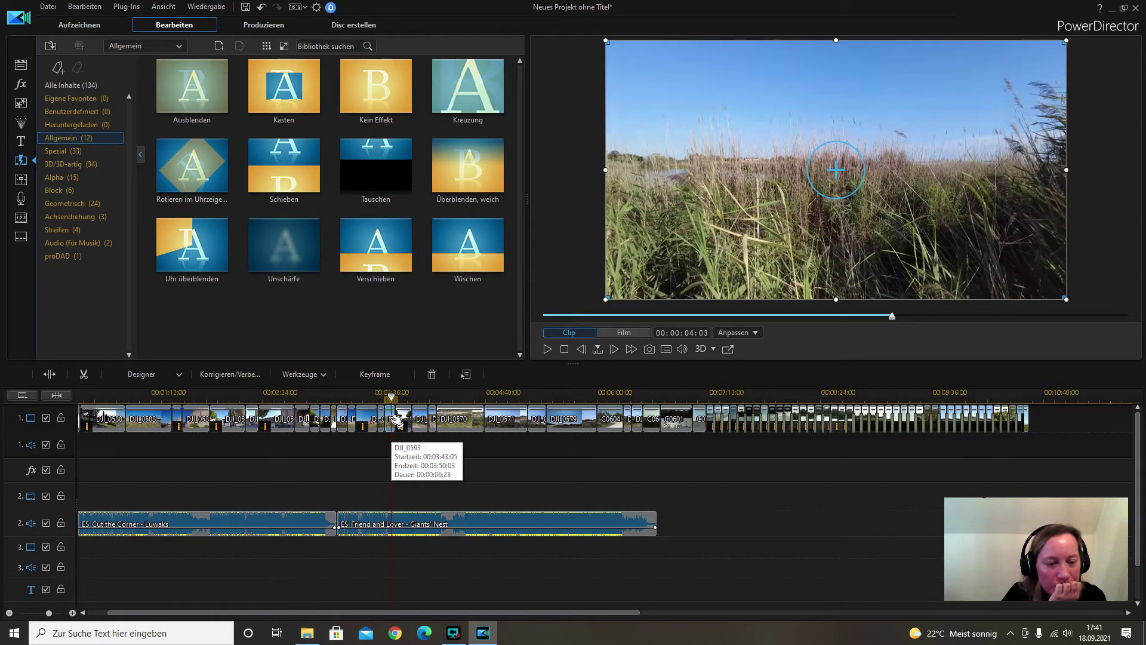
{"action": "right_click", "coordinate": [395, 422]}
{"action": "left_click", "coordinate": [449, 218]}
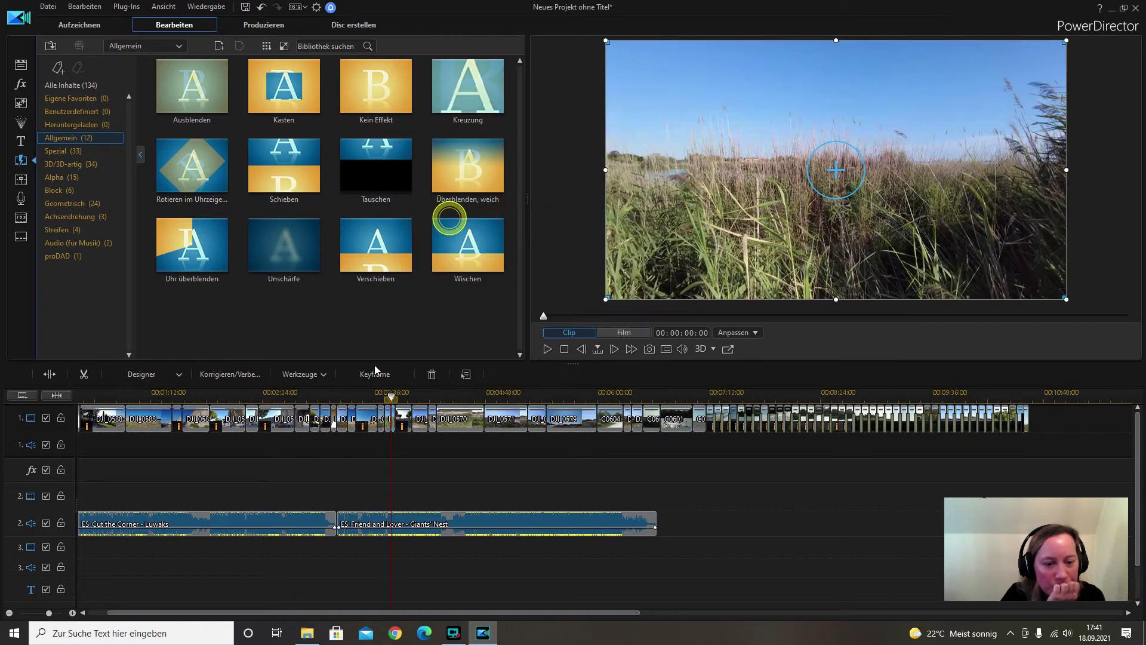
{"action": "left_click", "coordinate": [431, 373]}
{"action": "left_click", "coordinate": [503, 406]}
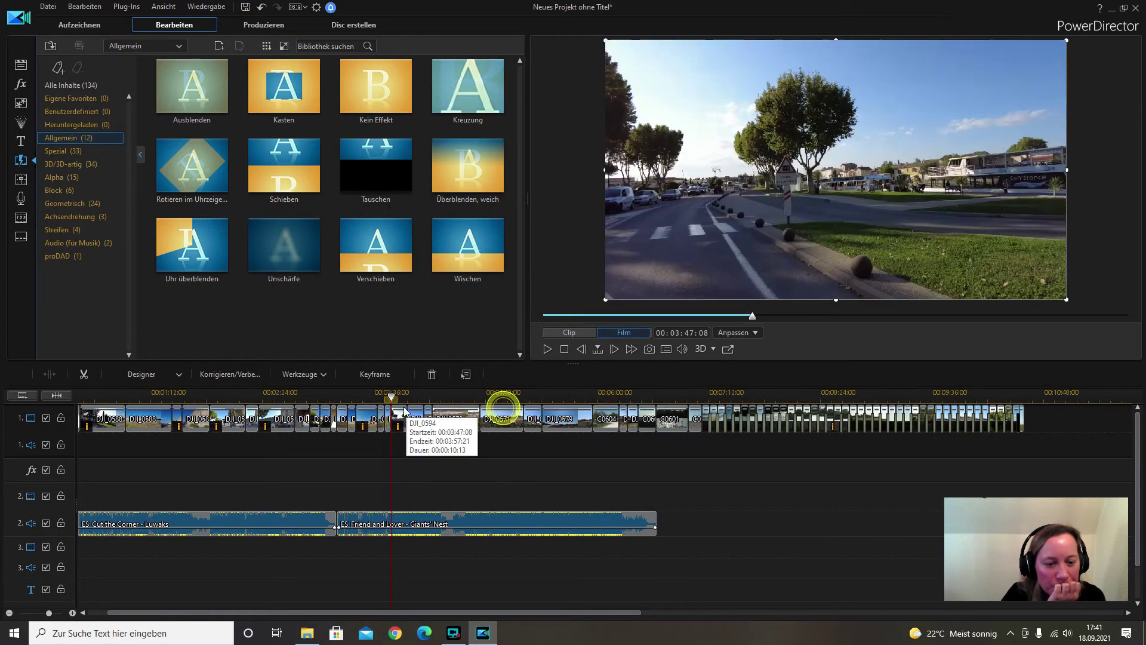
Play the film from 00:03:45:10 through the sped-up road clip into the field footage
{"action": "left_click", "coordinate": [390, 396]}
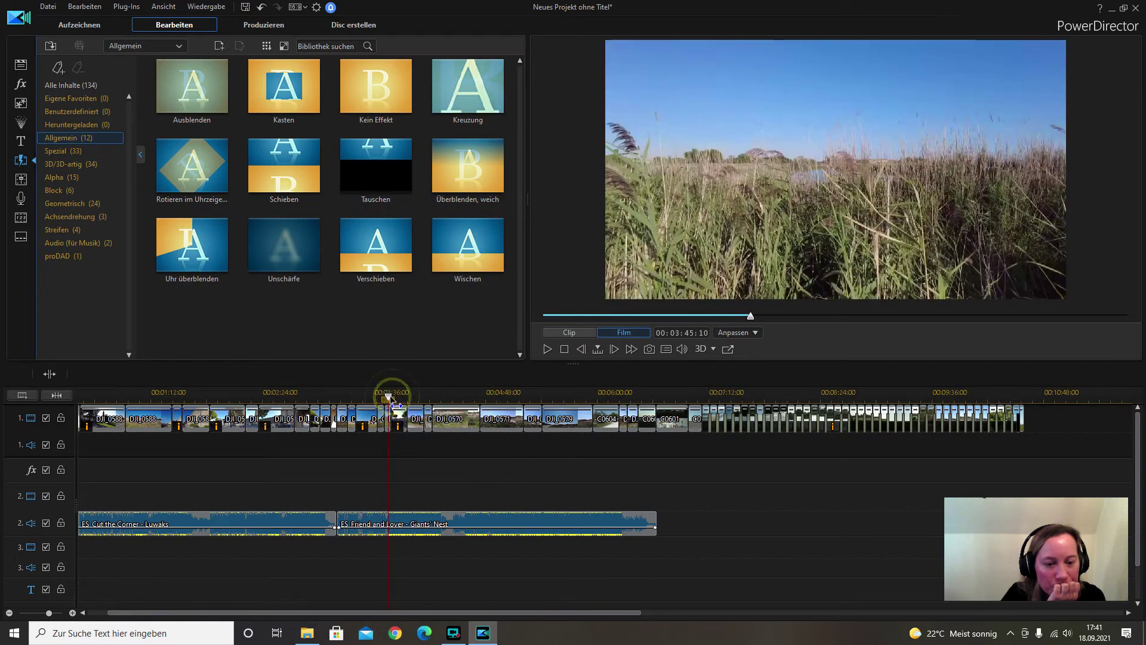
{"action": "left_click", "coordinate": [543, 348]}
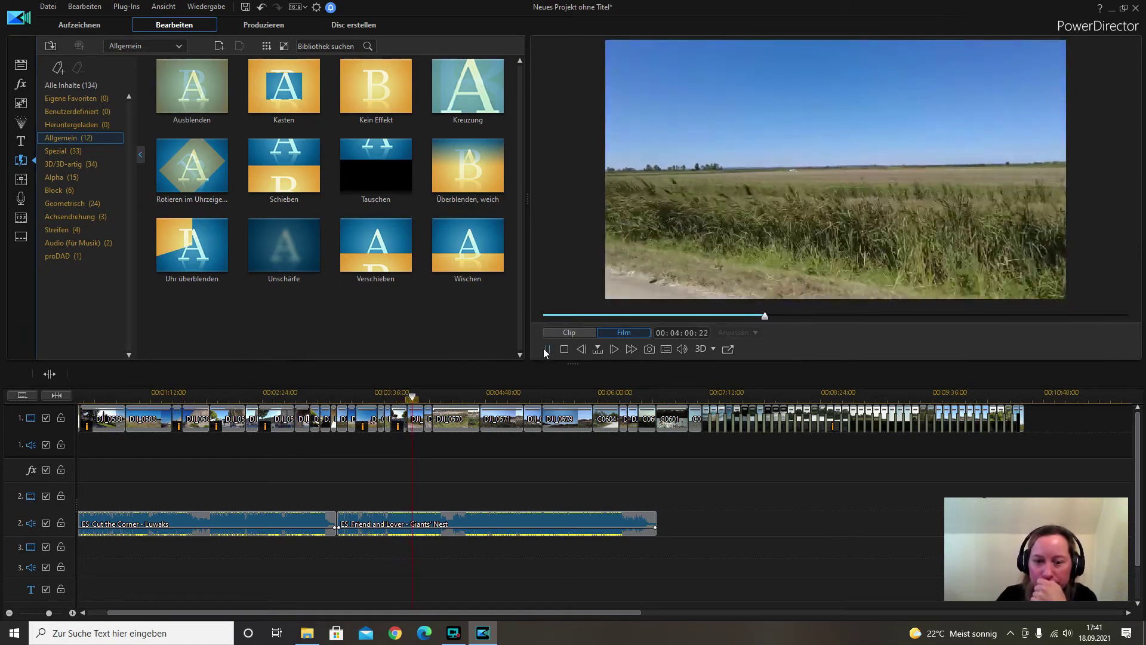
{"action": "left_click", "coordinate": [545, 349]}
Split the reed field clip at film position 00:04:01:10 and remove its remainder, filling the gap and moving all clips
{"action": "right_click", "coordinate": [414, 418]}
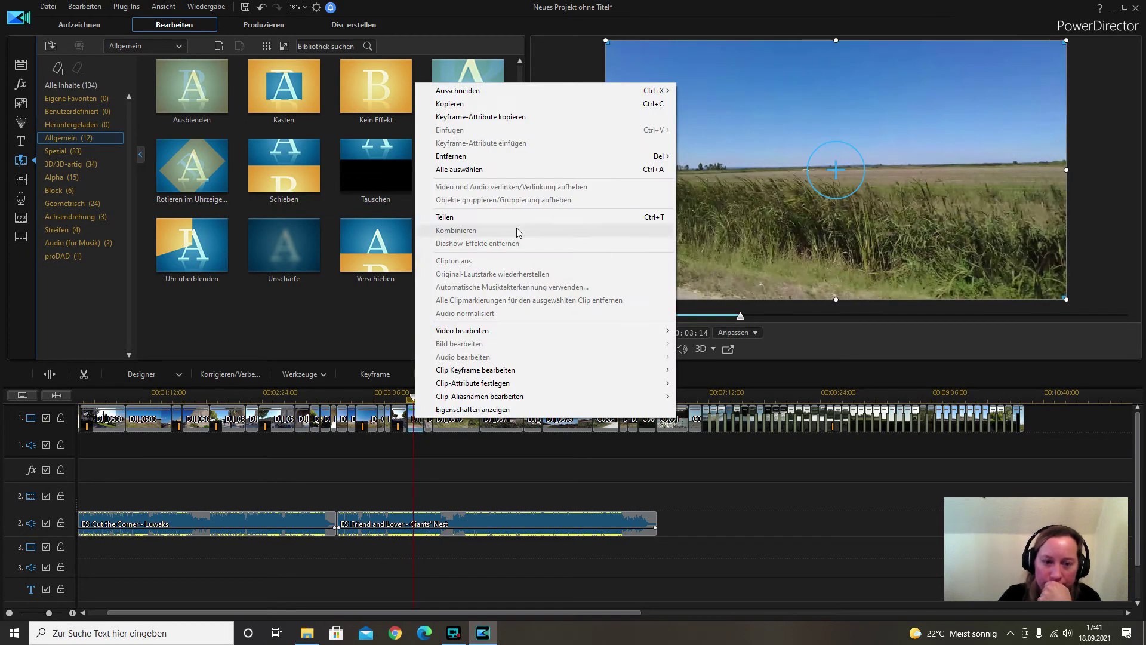
{"action": "left_click", "coordinate": [449, 217]}
{"action": "left_click", "coordinate": [432, 374]}
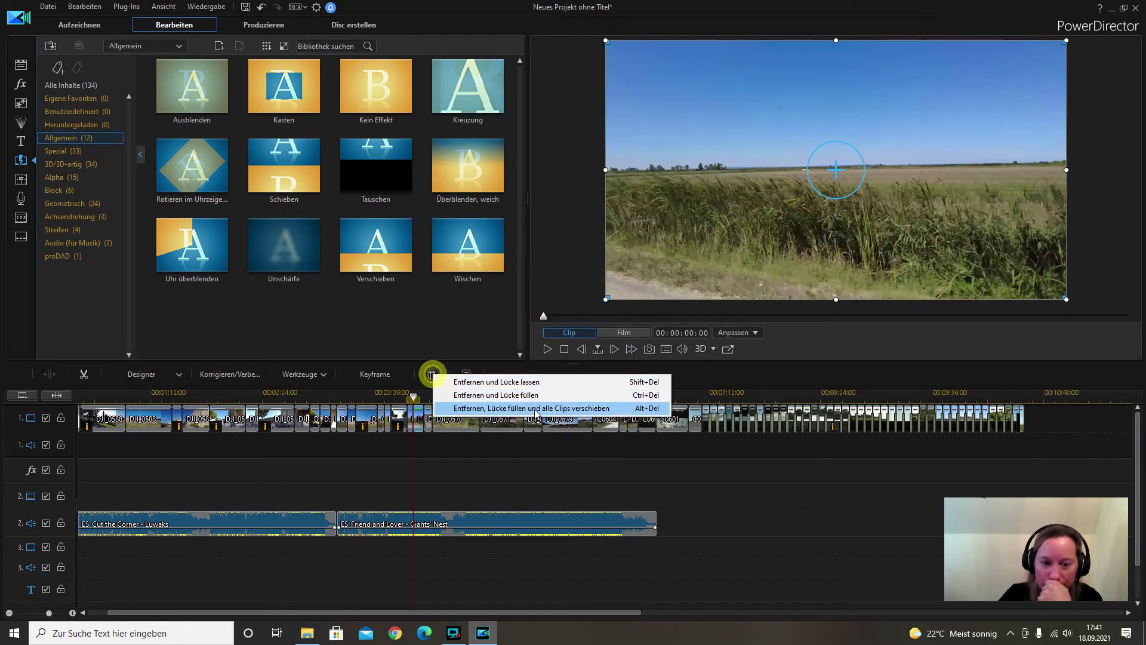
{"action": "left_click", "coordinate": [545, 408]}
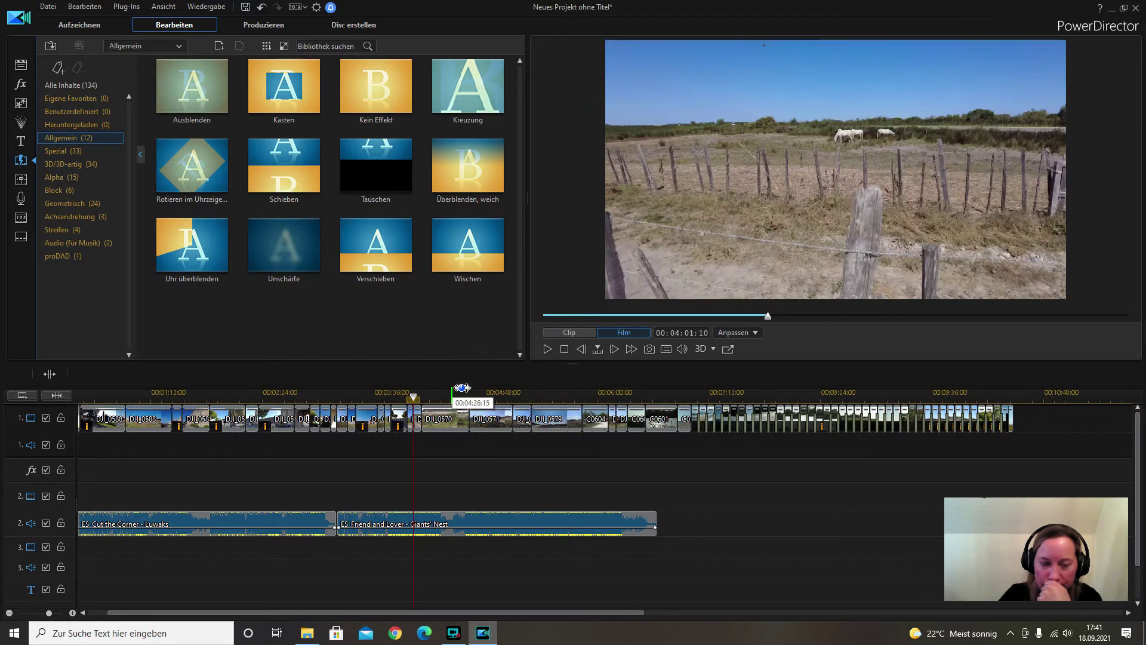
Play the film from 00:03:56:04 across the new cut into the fenced horse pasture footage
{"action": "left_click_drag", "start_coordinate": [415, 399], "coordinate": [406, 397]}
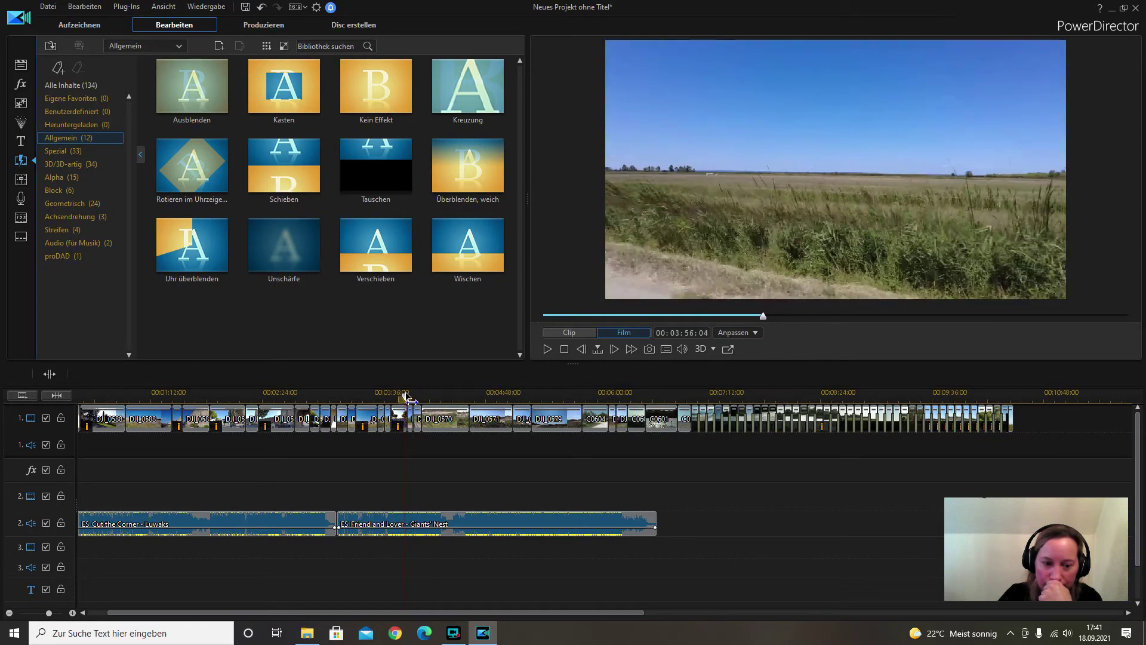
{"action": "left_click", "coordinate": [548, 349]}
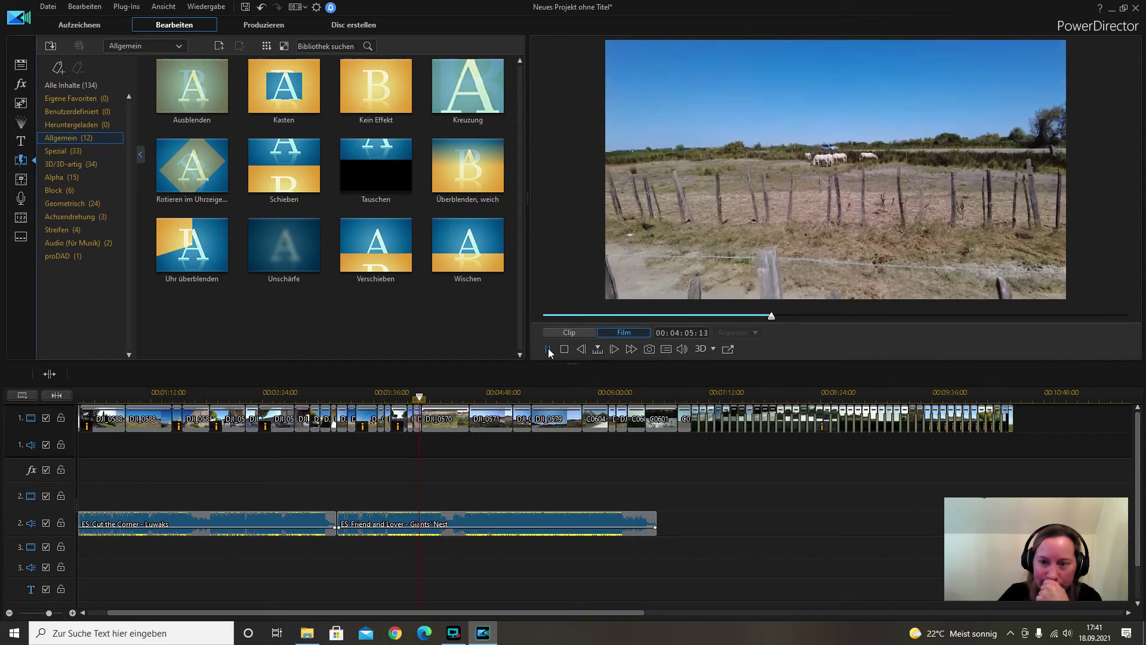
{"action": "left_click", "coordinate": [548, 348]}
Split the fenced horse pasture clip at 00:04:05:01 and remove its remainder, filling the gap and moving all clips
{"action": "left_click", "coordinate": [419, 396]}
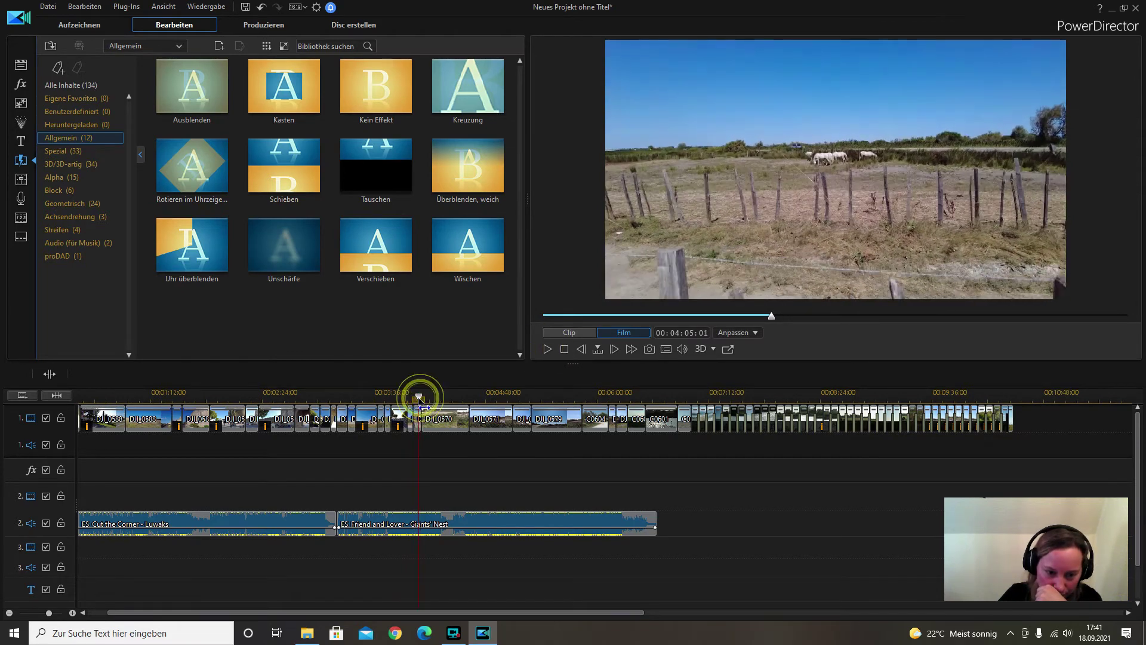
{"action": "right_click", "coordinate": [419, 420]}
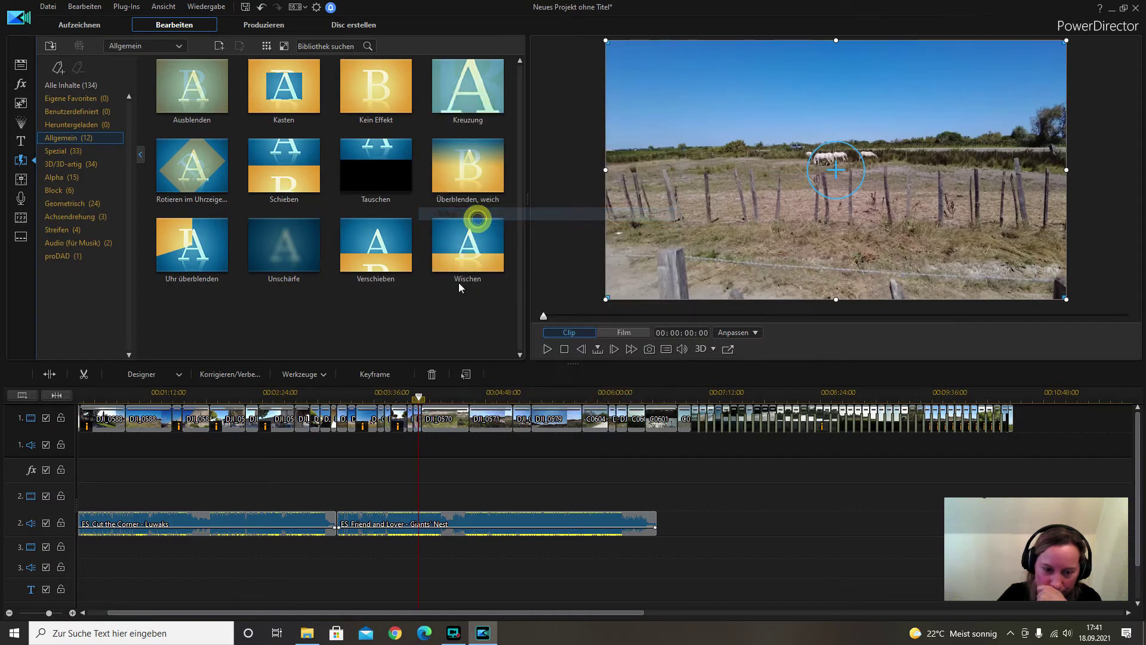
{"action": "left_click", "coordinate": [458, 282]}
{"action": "left_click", "coordinate": [431, 374]}
{"action": "left_click", "coordinate": [453, 394]}
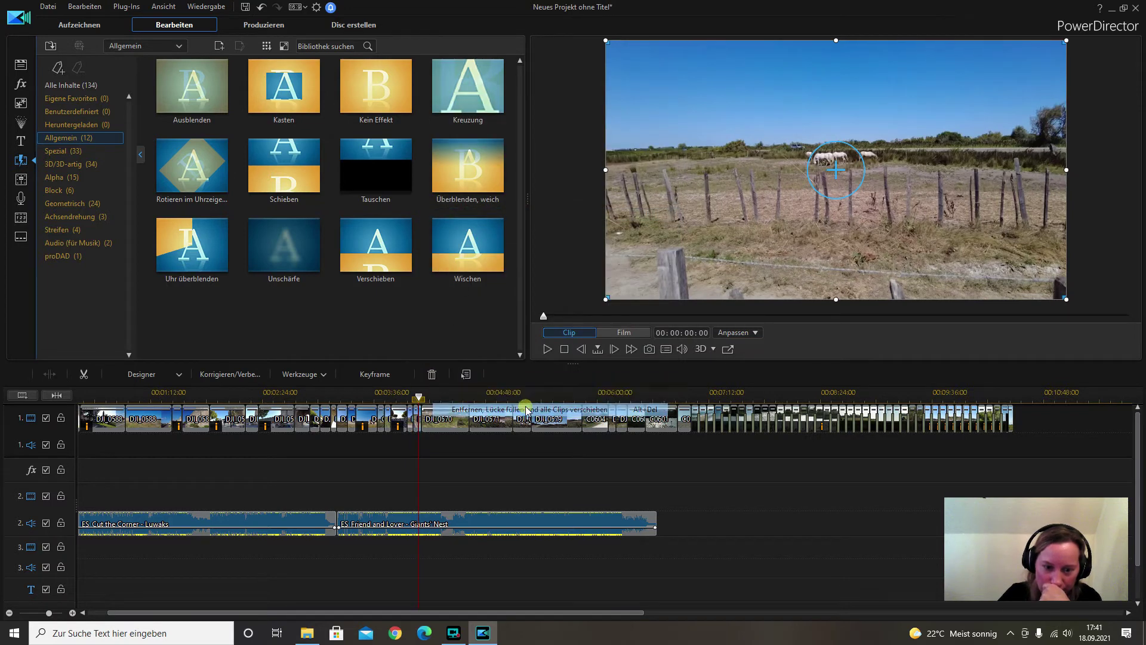
Play the film from 00:04:03:22 into the DJI_0570 footage of white horses behind the reeds
{"action": "left_click", "coordinate": [418, 397]}
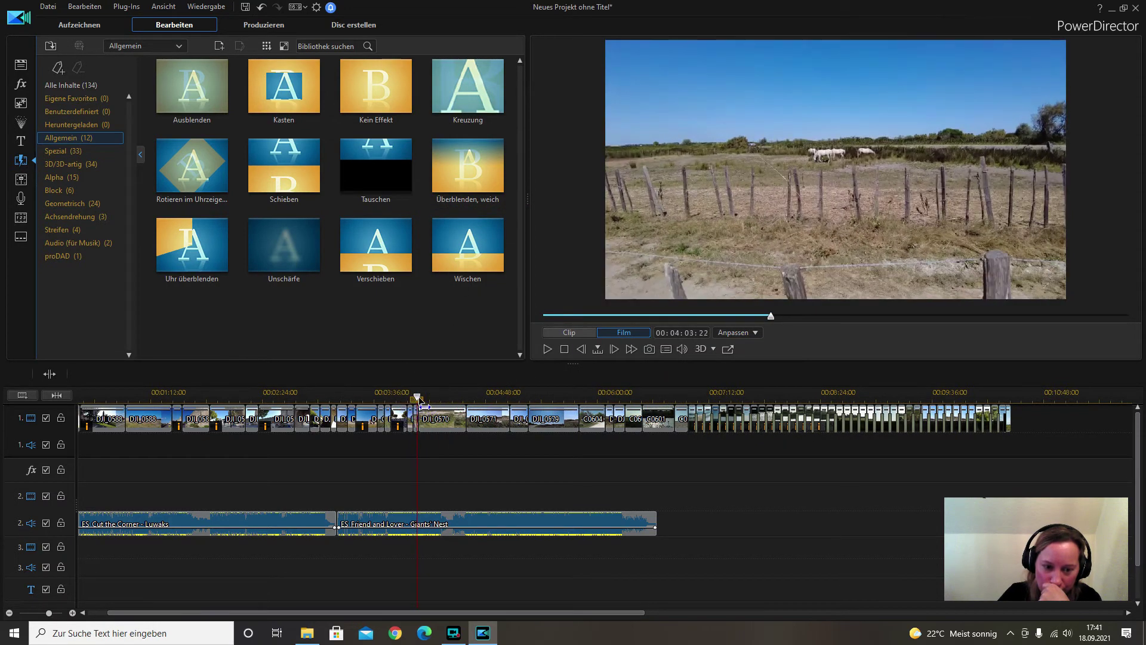
{"action": "left_click", "coordinate": [550, 349]}
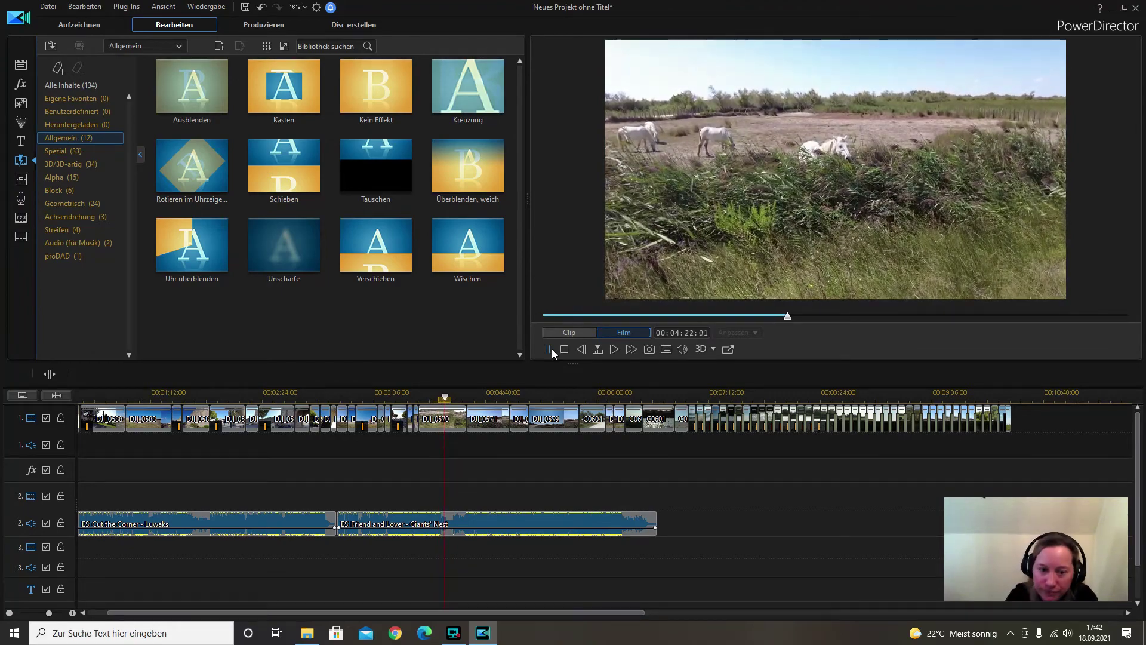
{"action": "left_click", "coordinate": [549, 349]}
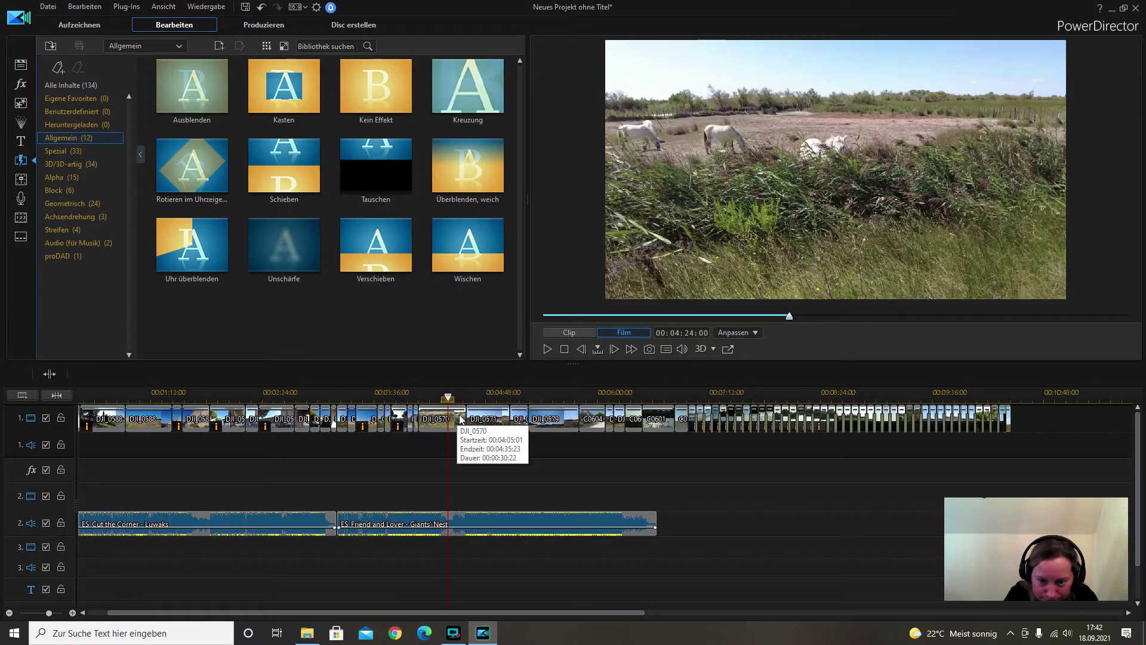
Split the DJI_0570 horse clip at about 00:04:27 and remove its remainder, closing the gap
{"action": "mouse_move", "coordinate": [449, 397]}
{"action": "left_mouse_down"}
{"action": "mouse_move", "coordinate": [467, 399]}
{"action": "mouse_move", "coordinate": [455, 401]}
{"action": "left_mouse_up"}
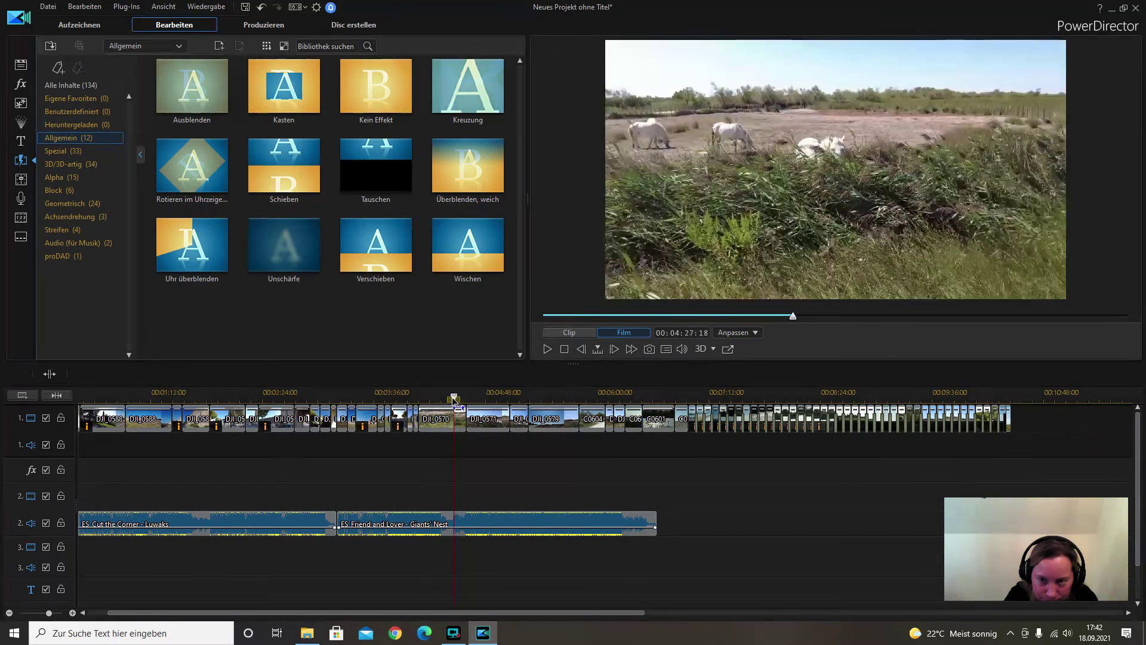
{"action": "left_click", "coordinate": [457, 416]}
{"action": "right_click", "coordinate": [457, 414]}
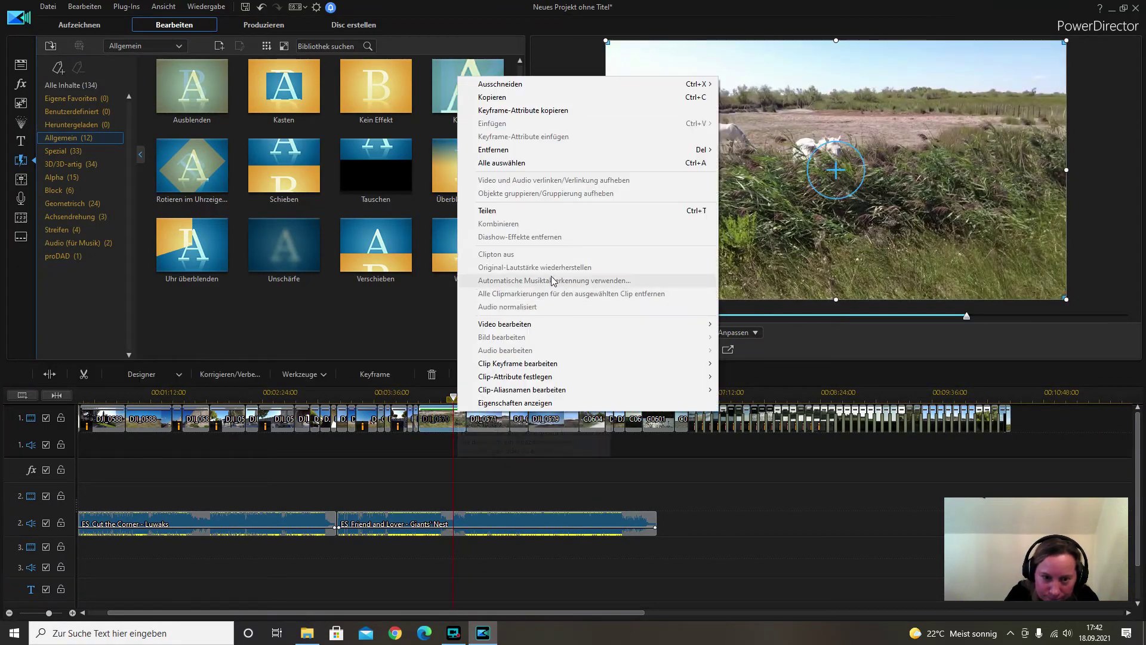
{"action": "left_click", "coordinate": [502, 212]}
{"action": "left_click", "coordinate": [432, 373]}
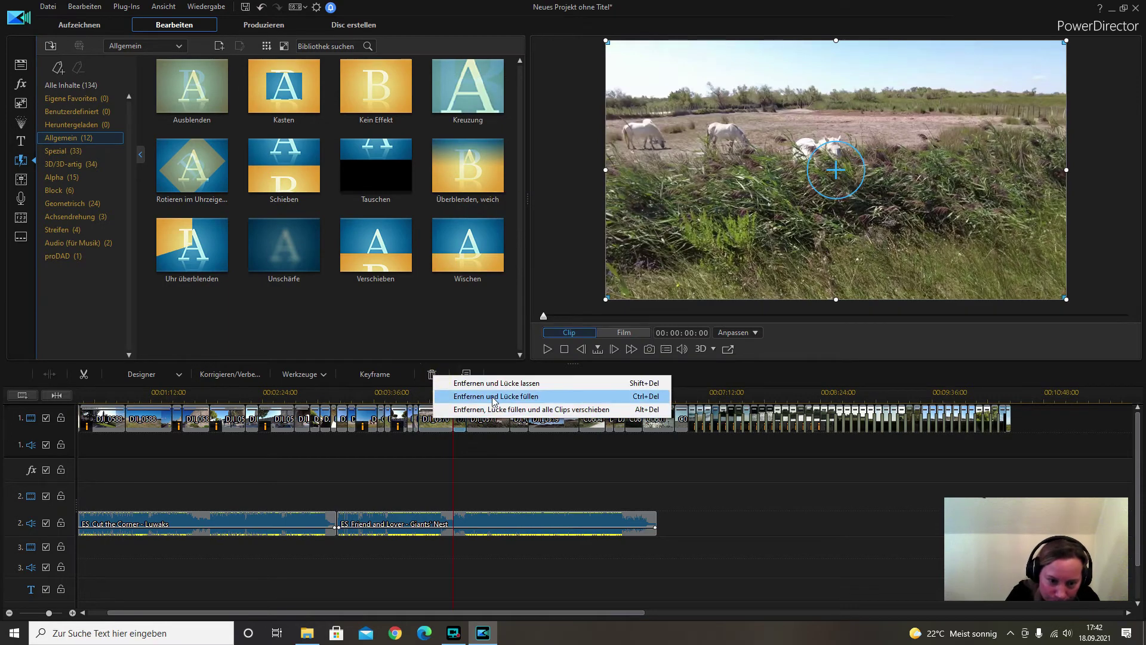
{"action": "left_click", "coordinate": [495, 396]}
Play the film from just before the DJI_0570 cut through the following horse clips, stopping at 00:05:04:00
{"action": "left_click_drag", "start_coordinate": [455, 398], "coordinate": [446, 401]}
{"action": "left_click", "coordinate": [547, 348]}
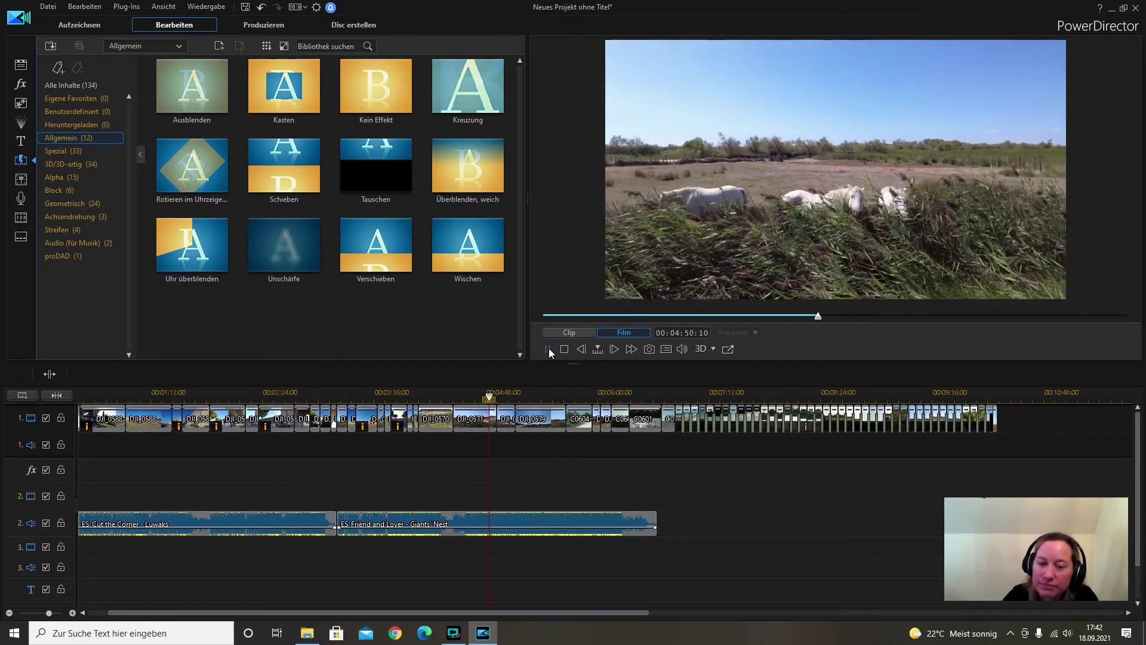
{"action": "left_click", "coordinate": [548, 349]}
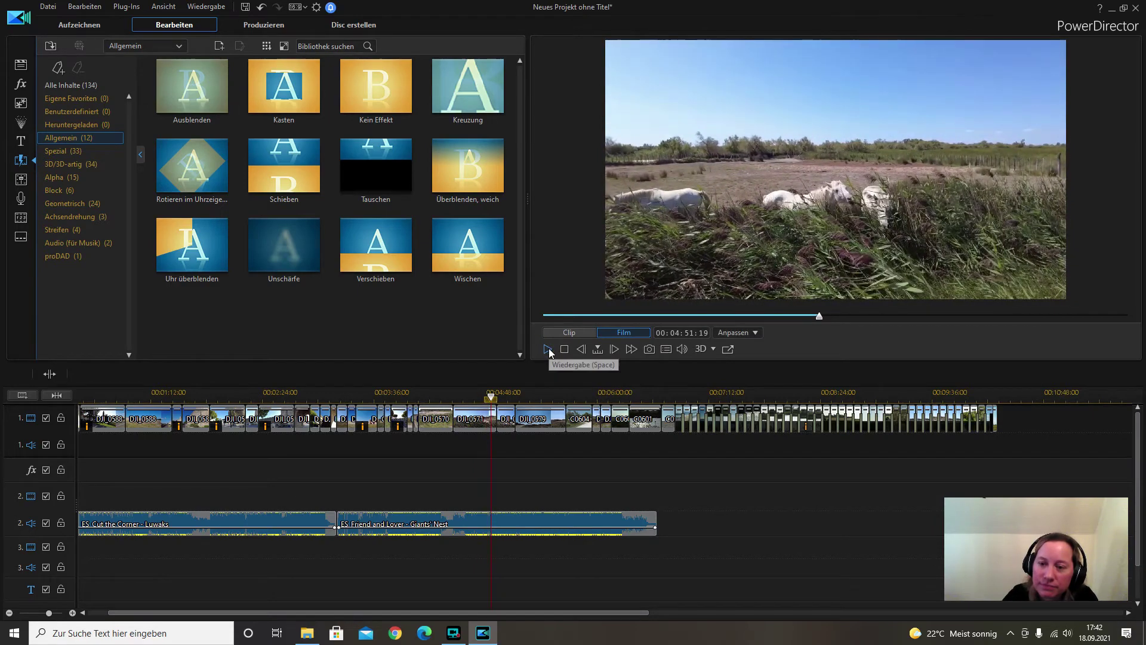
{"action": "left_click", "coordinate": [548, 349]}
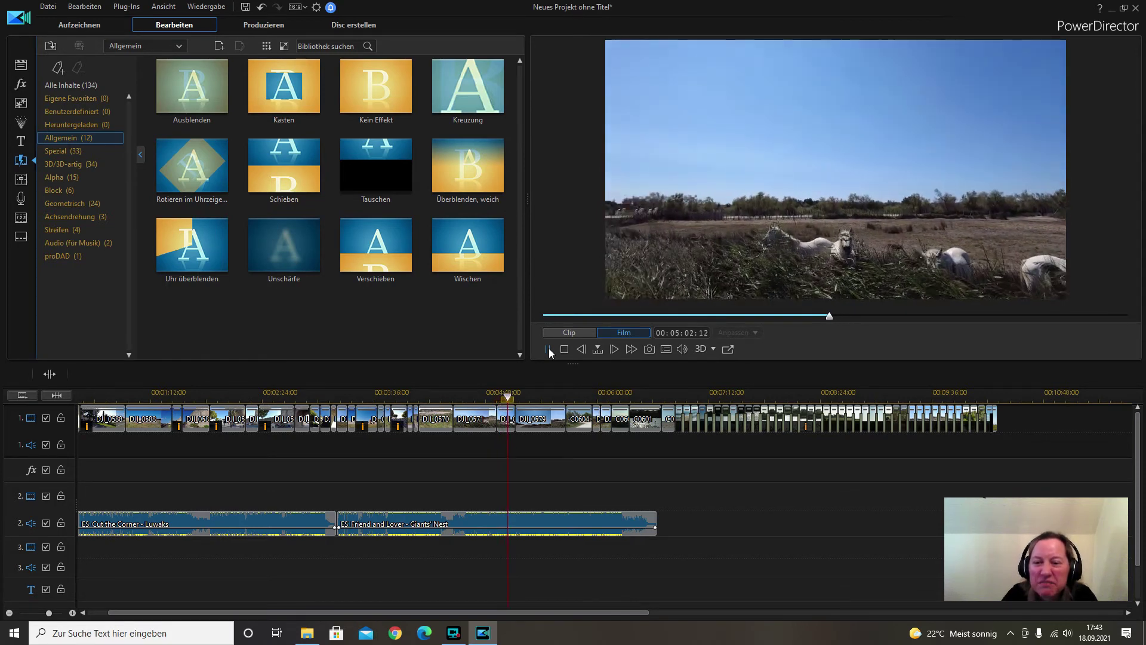
{"action": "left_click", "coordinate": [549, 348]}
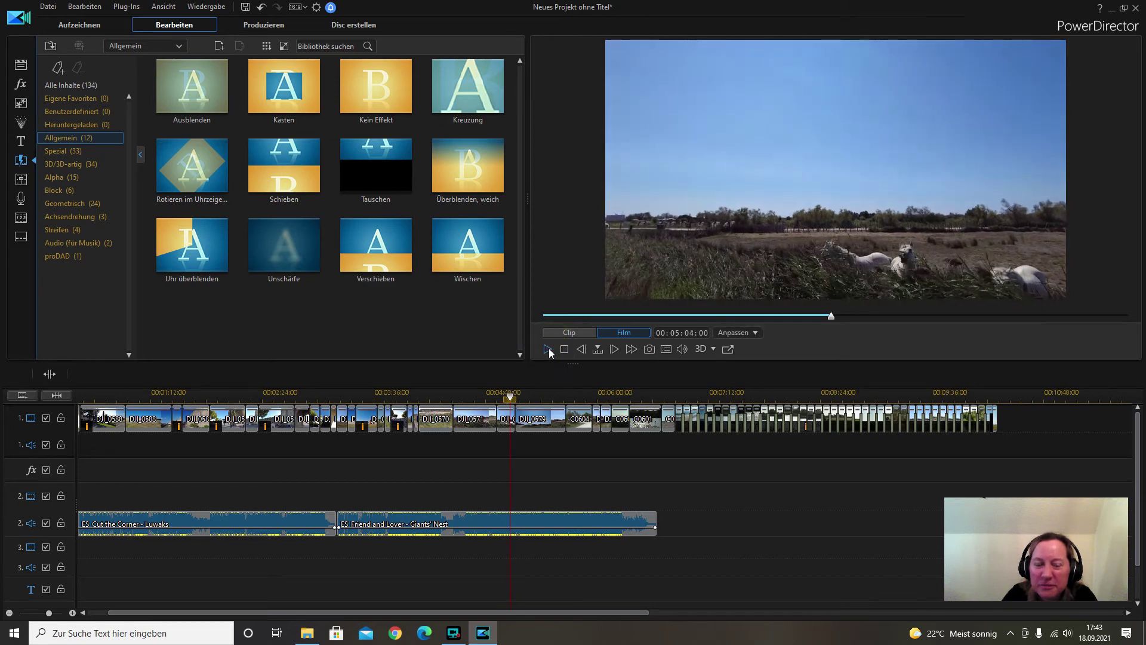
Split the horse clip at 00:05:04:00 and remove its remainder, closing the gap
{"action": "right_click", "coordinate": [509, 421]}
{"action": "left_click", "coordinate": [535, 219]}
{"action": "left_click", "coordinate": [432, 374]}
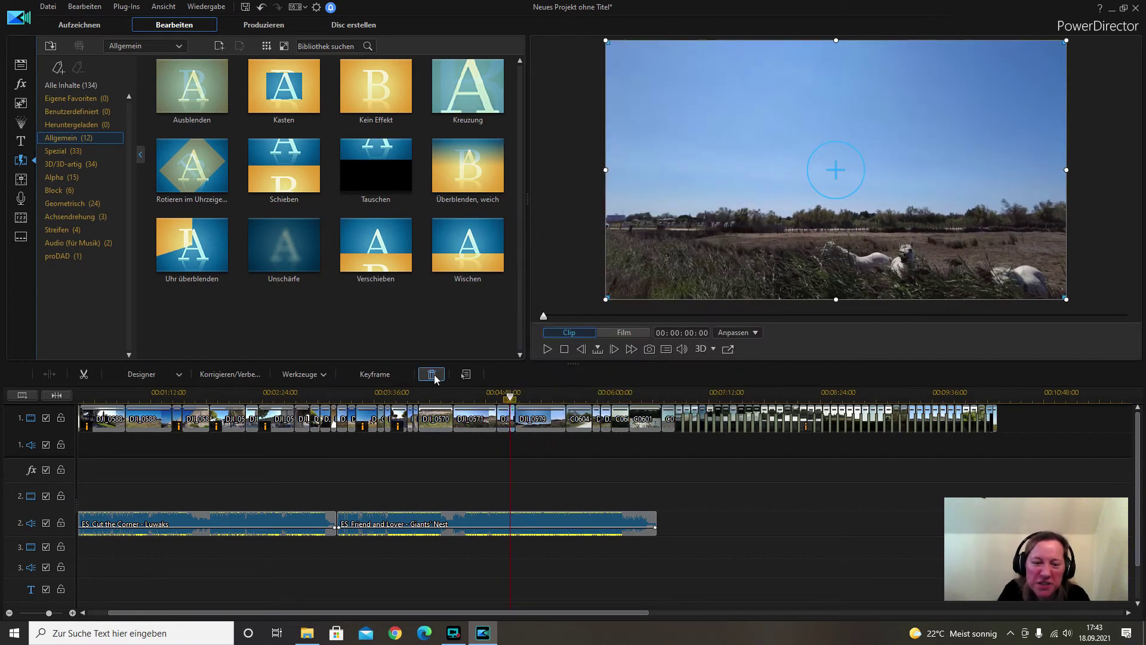
Play the film from 00:05:04:00 through the road and horse-riding clips to the lakeside path footage
{"action": "left_click", "coordinate": [511, 397]}
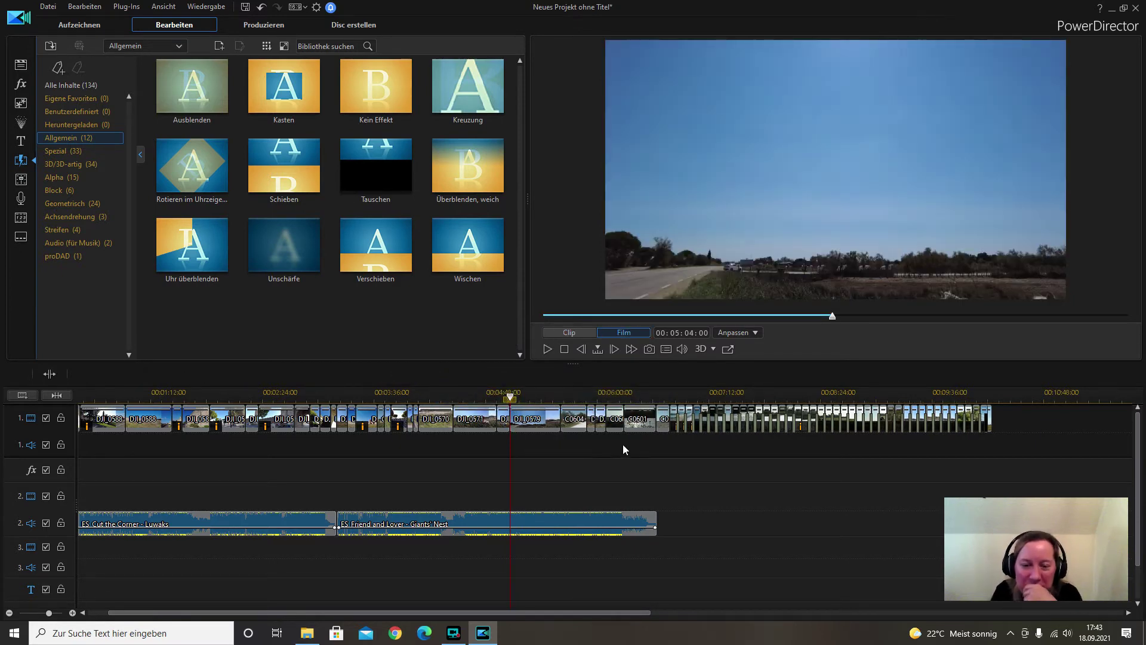
{"action": "left_click", "coordinate": [547, 348]}
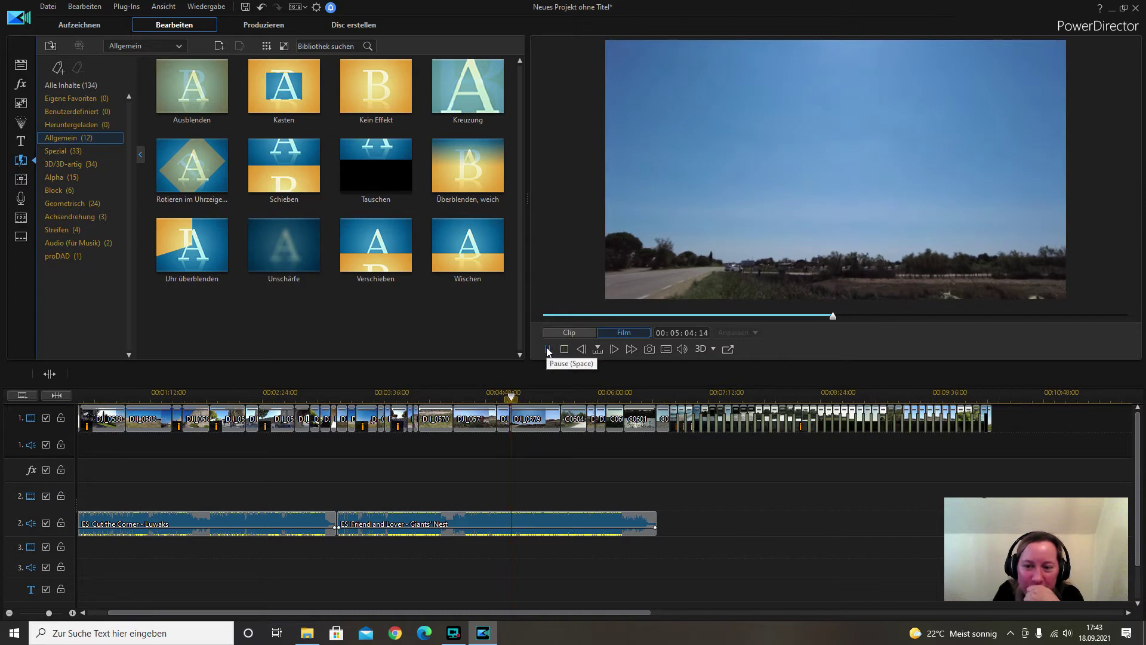
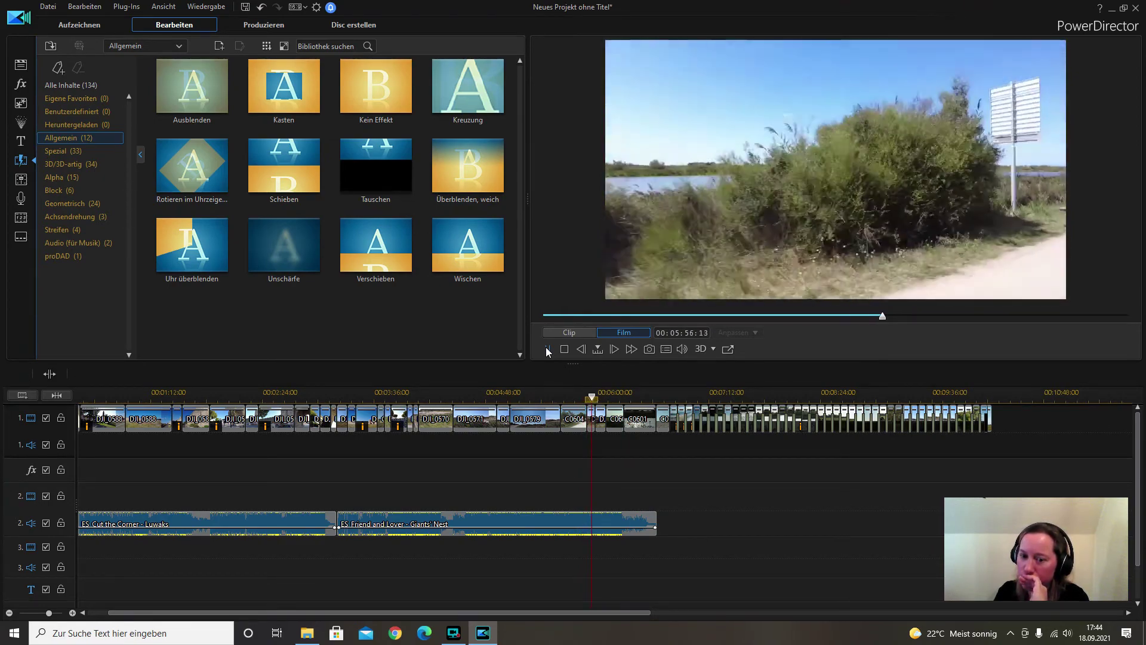
{"action": "left_click", "coordinate": [547, 349]}
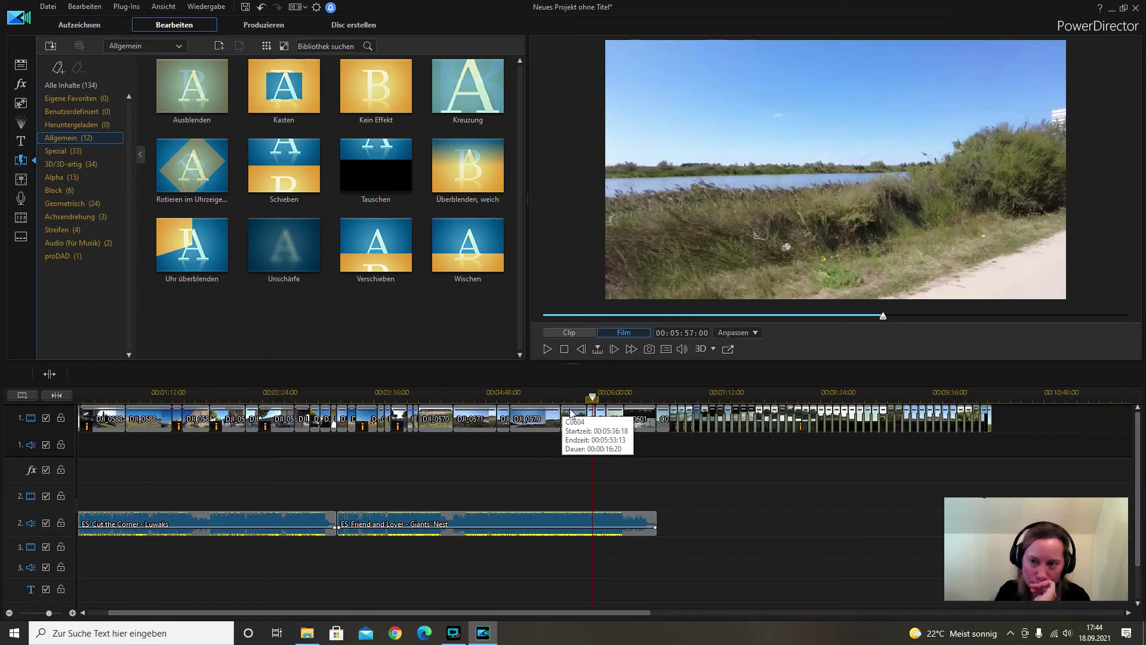
Split the lakeside clip at 00:05:56:07, where the signpost shows, and remove its remainder, closing the gap
{"action": "left_click", "coordinate": [591, 397]}
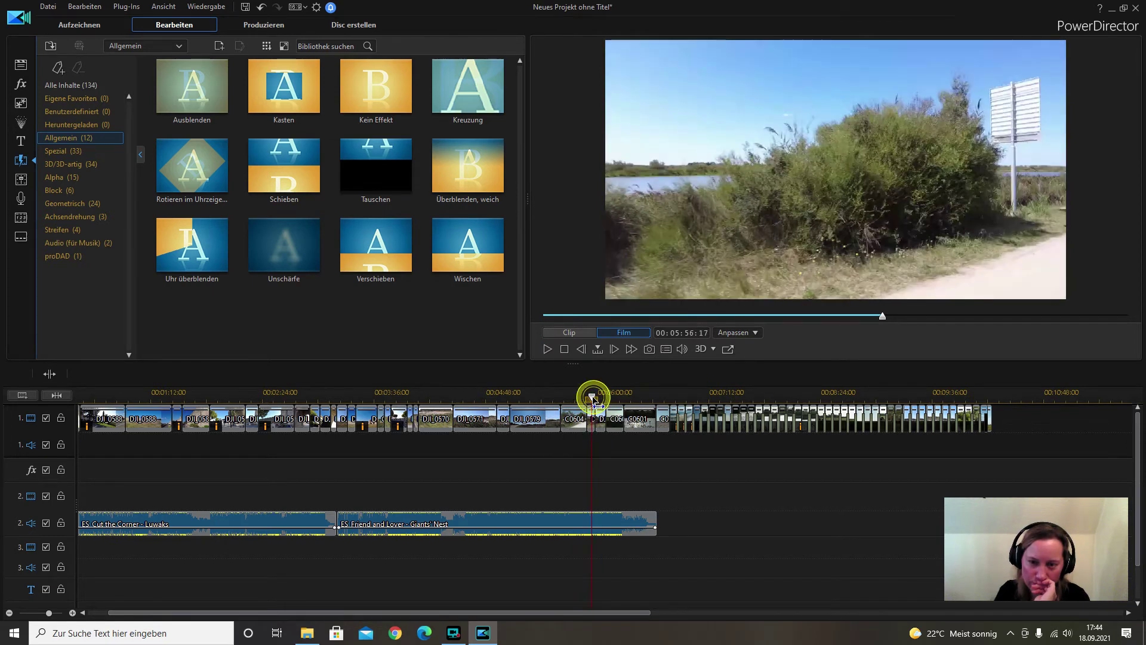
{"action": "left_click", "coordinate": [595, 402]}
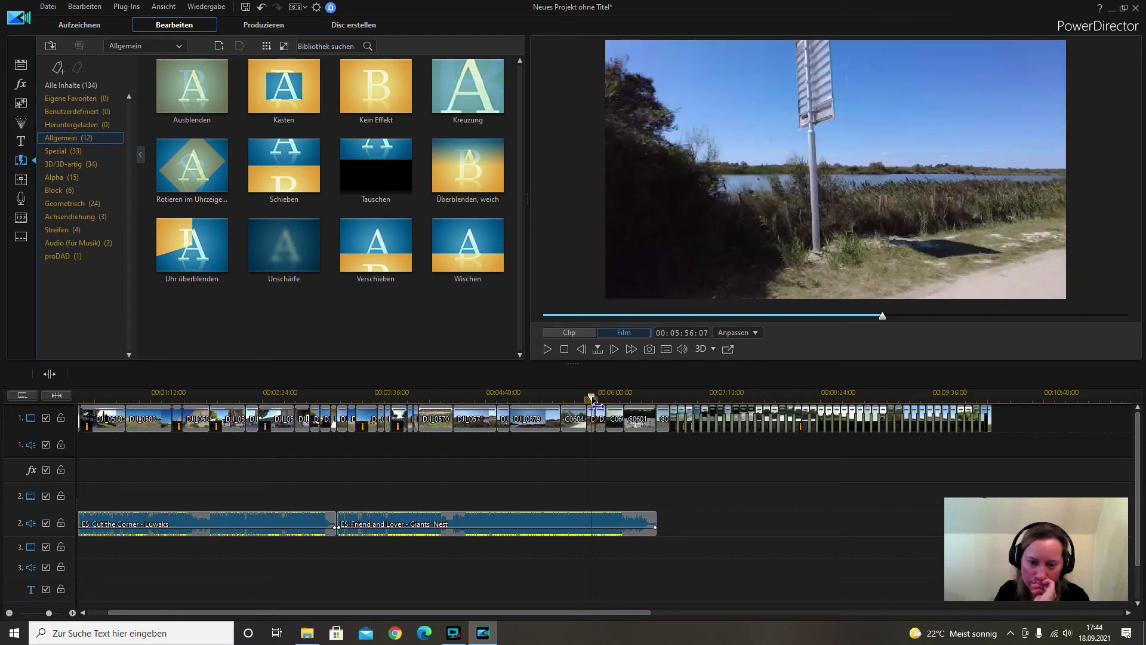
{"action": "left_click", "coordinate": [548, 350]}
{"action": "left_click", "coordinate": [548, 349]}
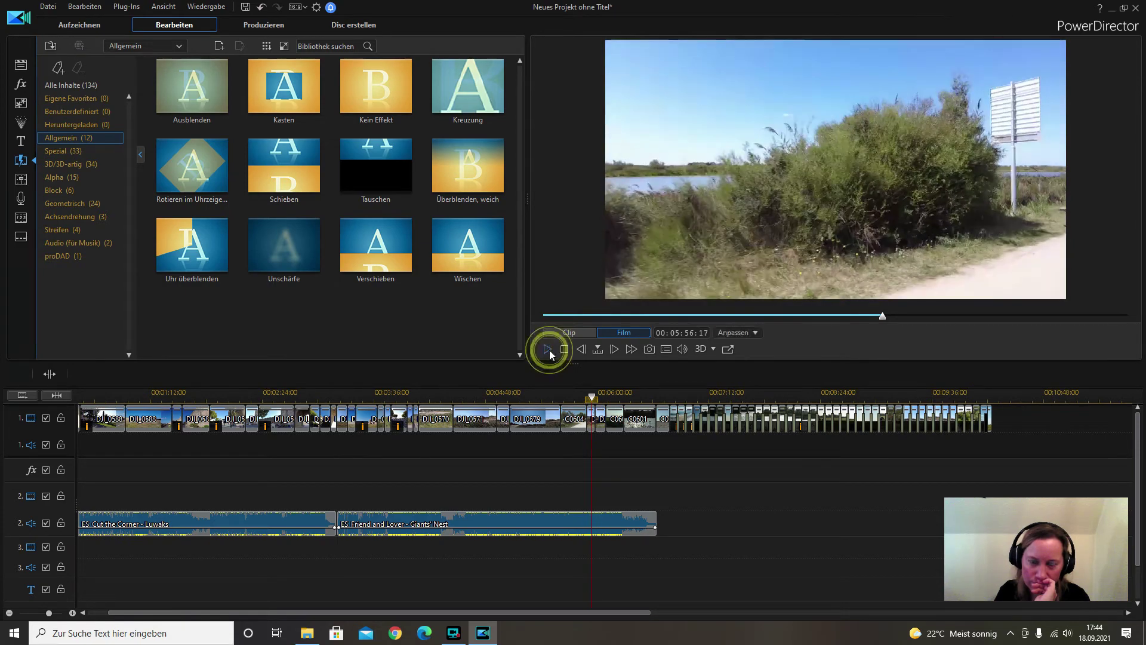
{"action": "left_click", "coordinate": [595, 403]}
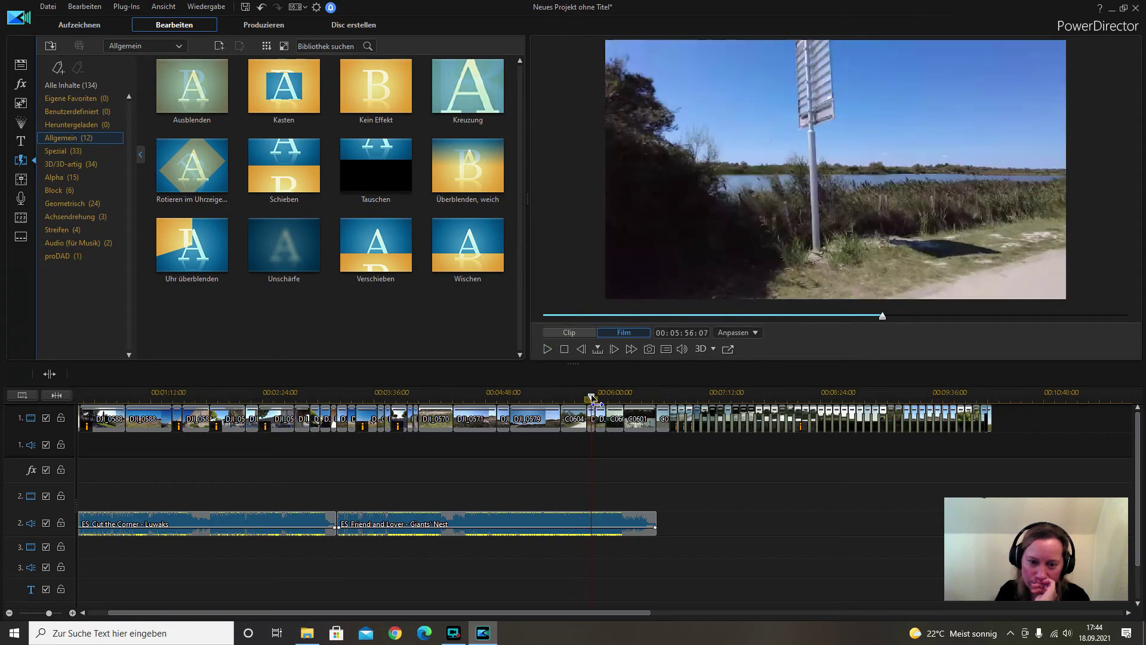
{"action": "right_click", "coordinate": [591, 421]}
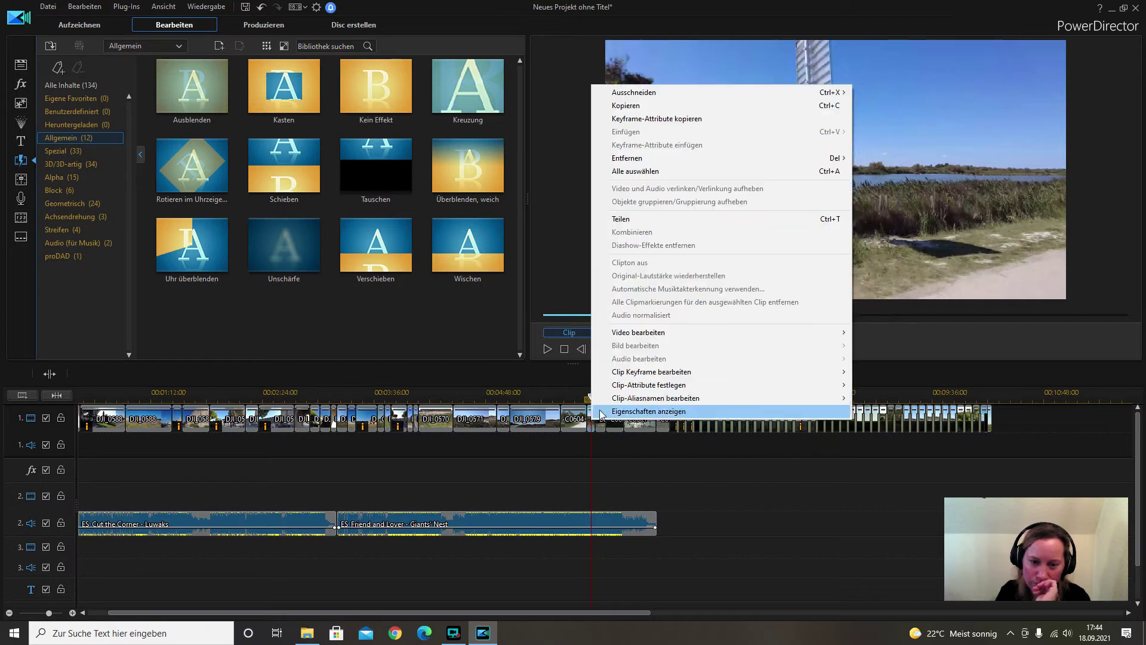
{"action": "left_click", "coordinate": [614, 236]}
{"action": "left_click", "coordinate": [431, 374]}
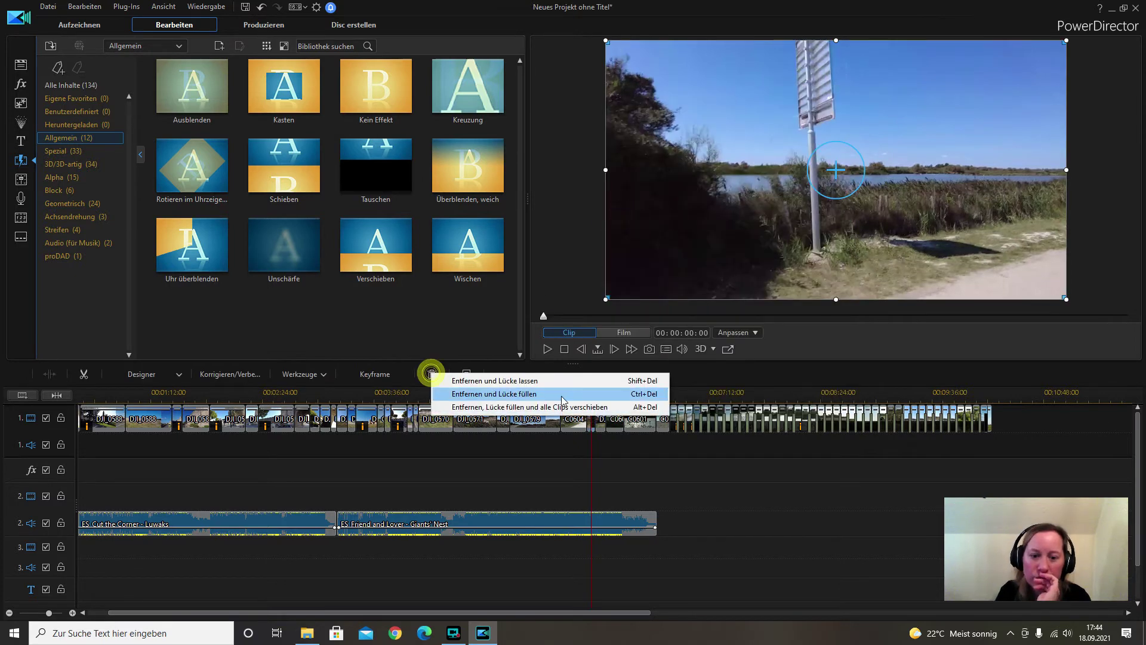
{"action": "left_click", "coordinate": [545, 390]}
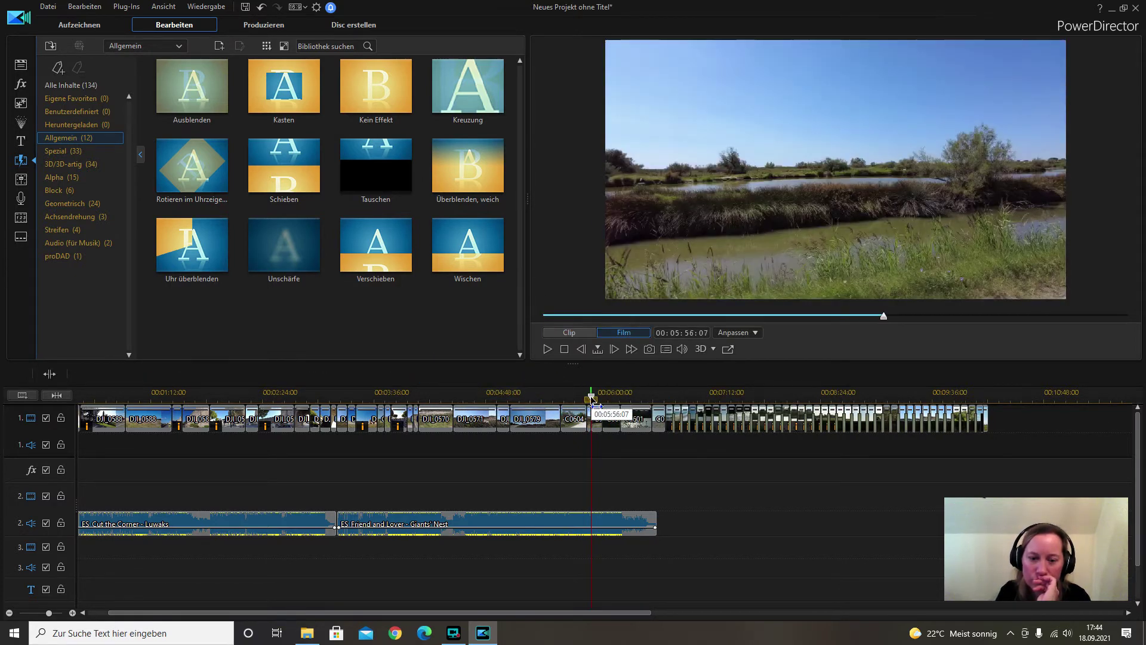
Play the film from 00:05:52:21 across the lakeside cut through to the glittering water footage in C0601
{"action": "left_click_drag", "start_coordinate": [593, 397], "coordinate": [586, 398]}
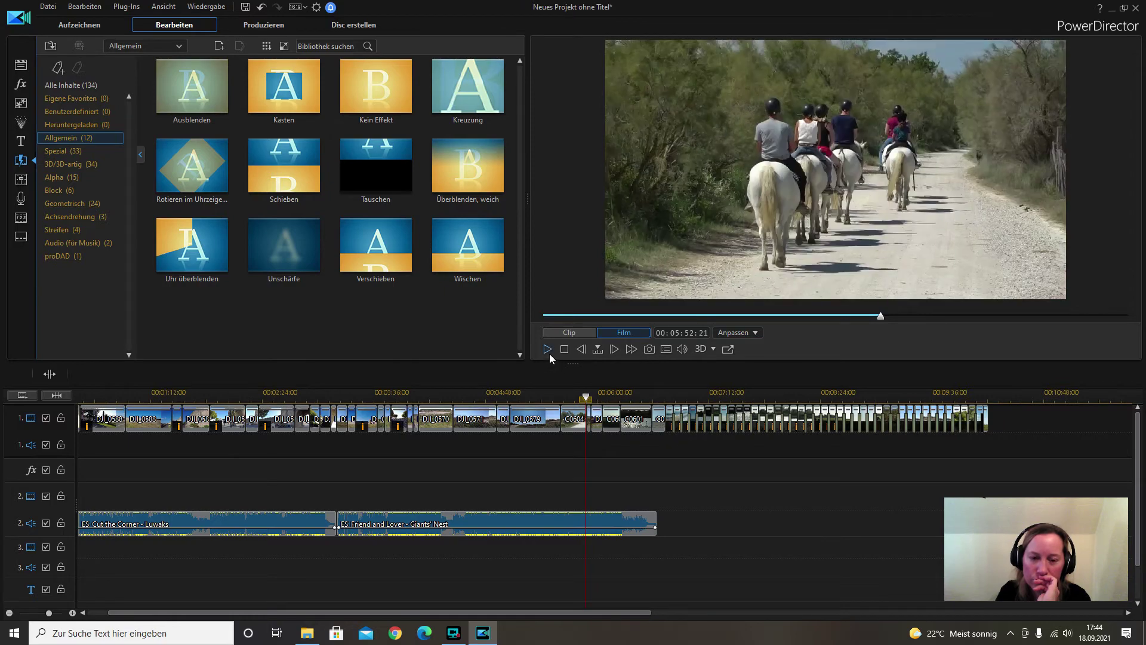
{"action": "left_click", "coordinate": [547, 349]}
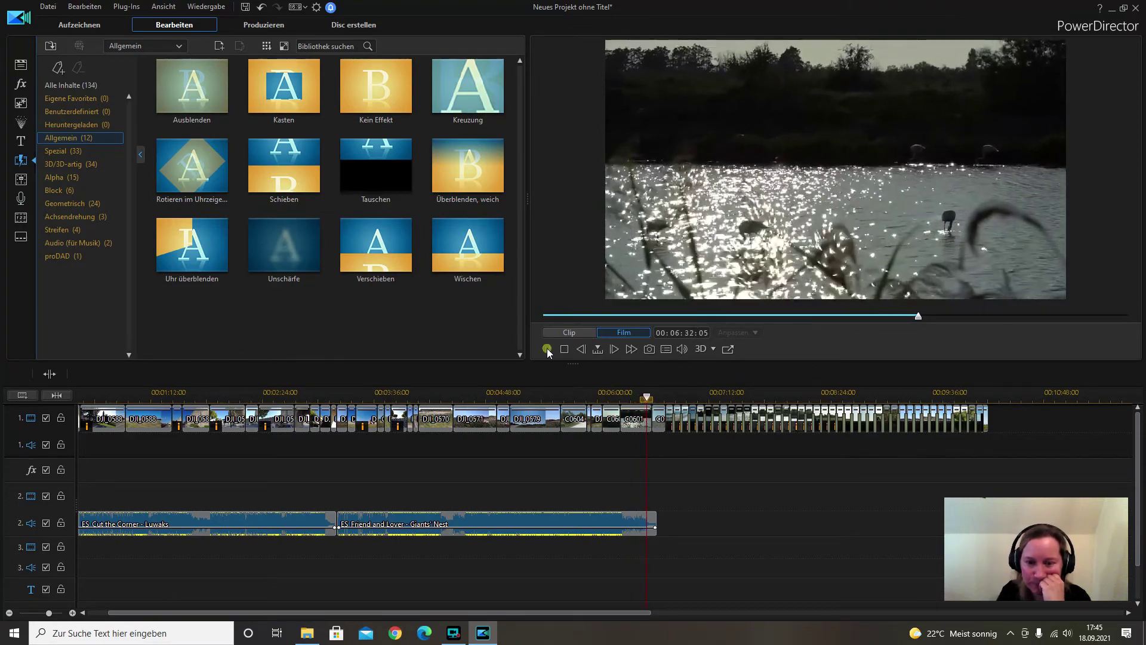
{"action": "left_click", "coordinate": [546, 348]}
Remove the clip of riders on the beach following C0601, filling the gap and moving all clips, and place the playhead at 00:06:34:00
{"action": "left_click", "coordinate": [656, 416]}
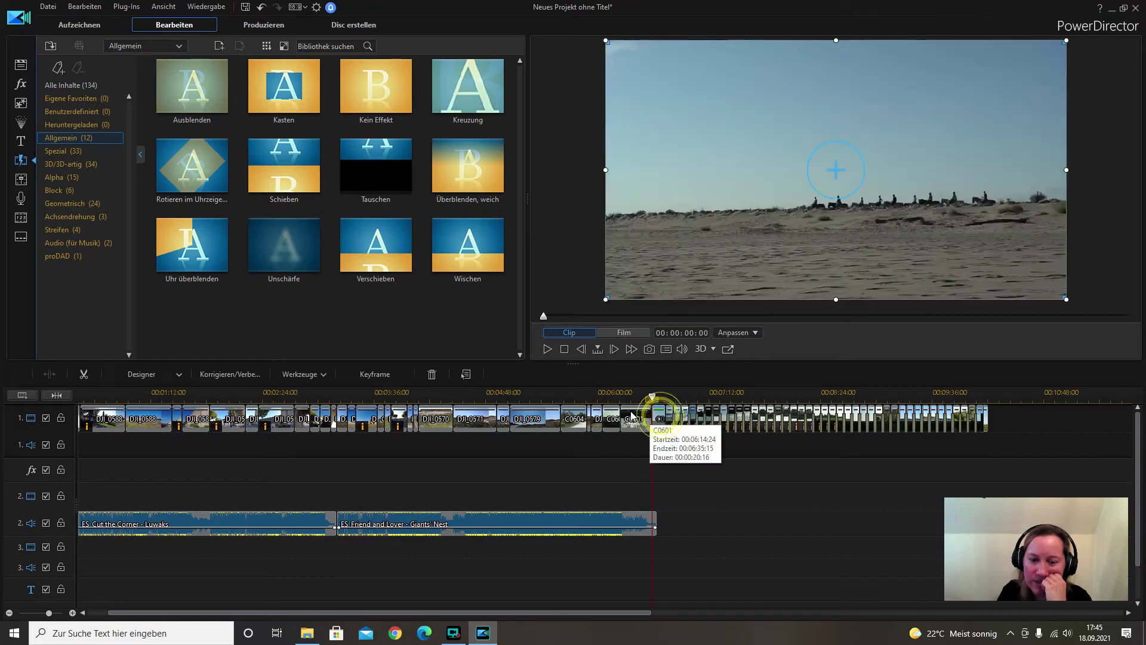
{"action": "left_click", "coordinate": [432, 375]}
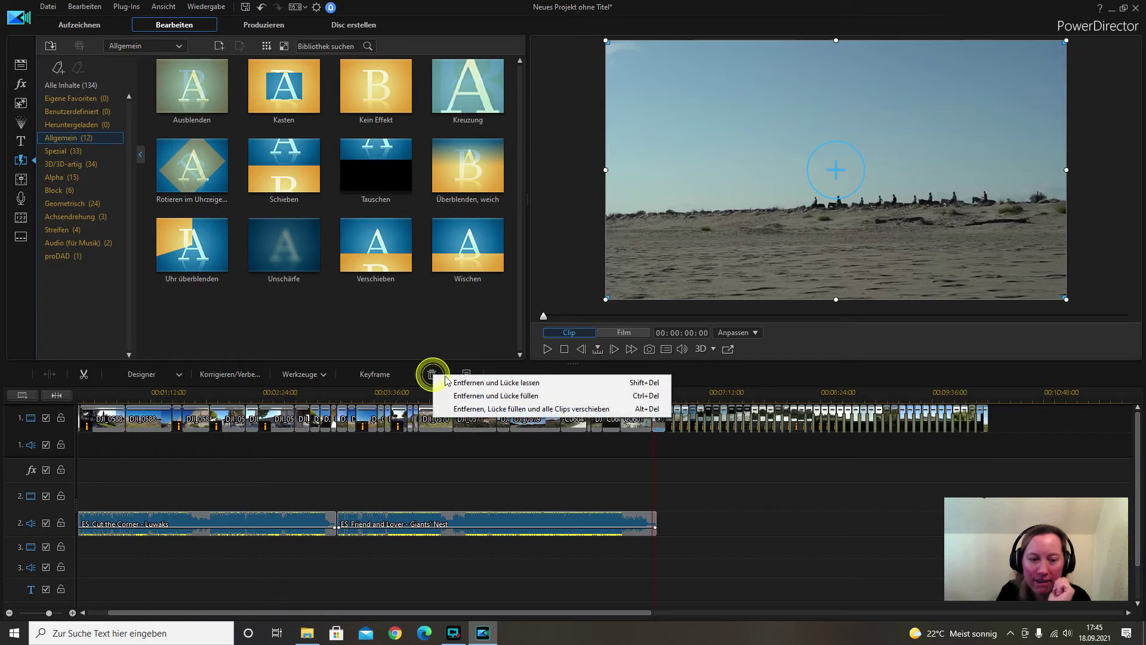
{"action": "left_click", "coordinate": [516, 410]}
{"action": "left_click", "coordinate": [650, 398]}
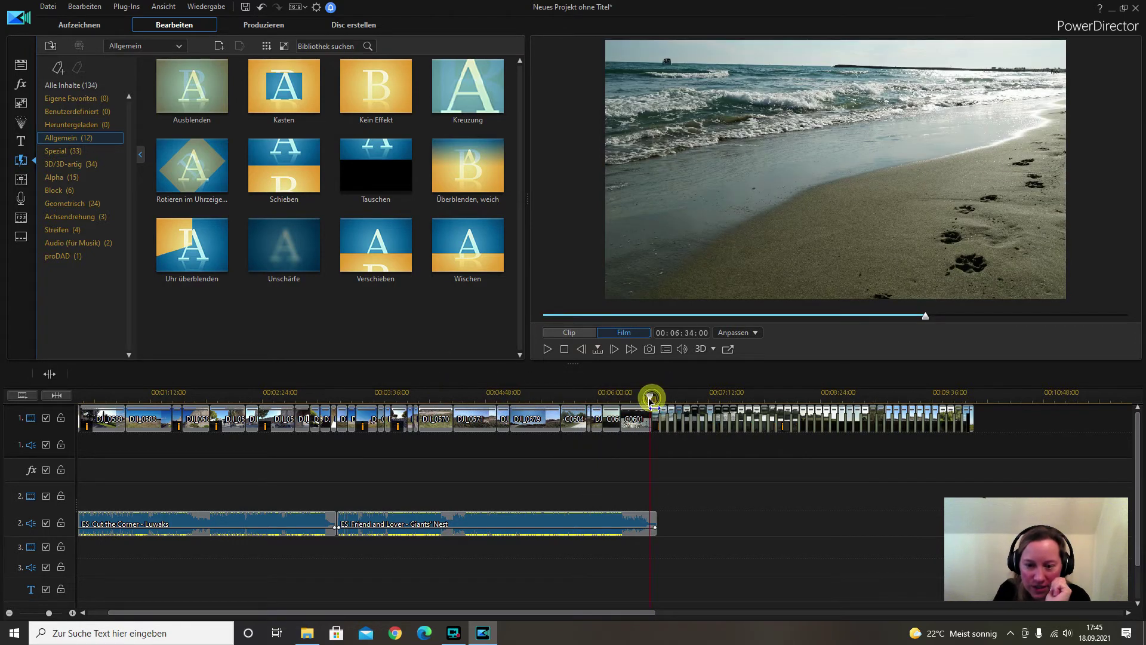
Play the film from 00:06:31:18 across the end of C0601 into the beach photo of paw prints in the sand
{"action": "left_click_drag", "start_coordinate": [650, 399], "coordinate": [645, 398]}
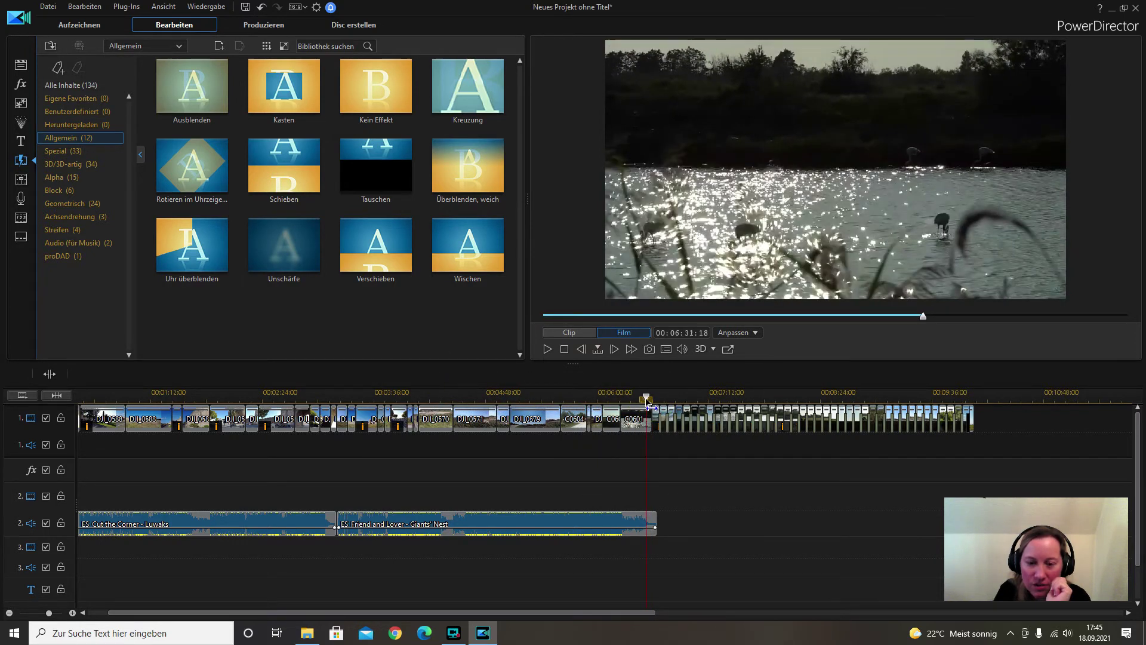
{"action": "left_click", "coordinate": [547, 349]}
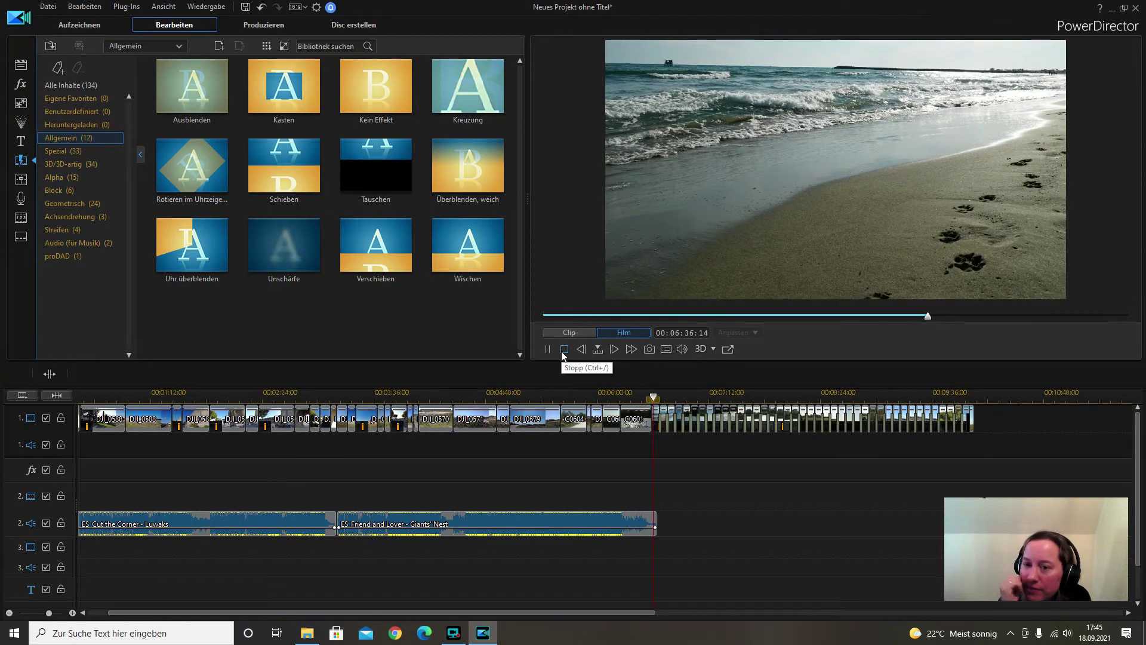
{"action": "left_click", "coordinate": [547, 350]}
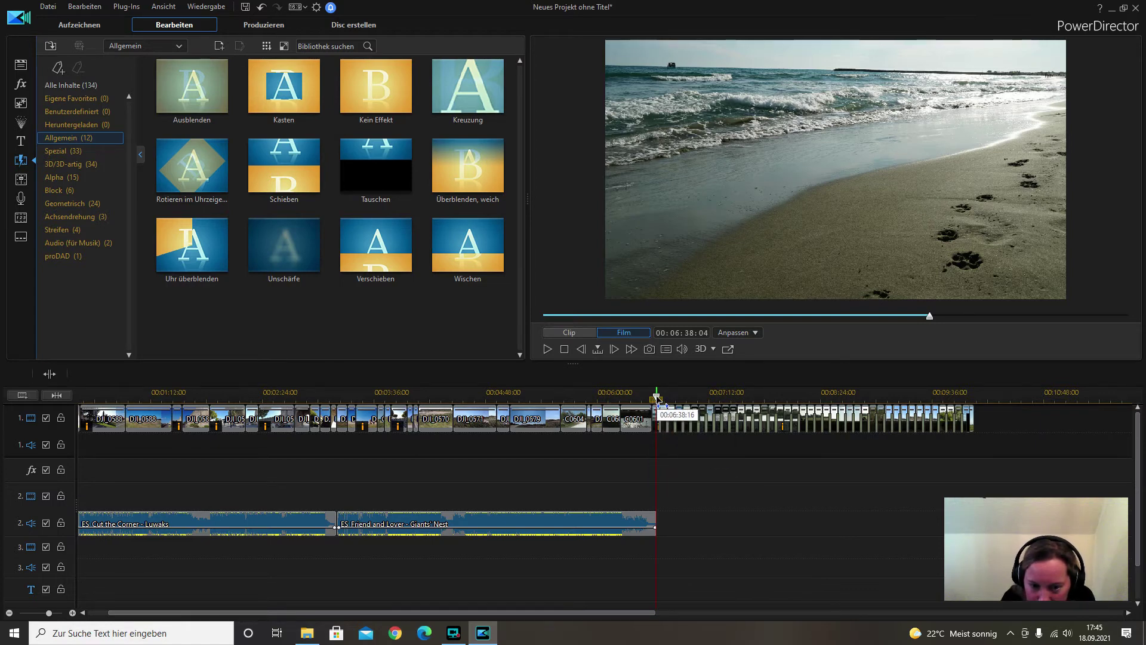
Remove the group of beach photos directly after C0601, filling the gap and moving all clips
{"action": "left_click_drag", "start_coordinate": [657, 396], "coordinate": [695, 398]}
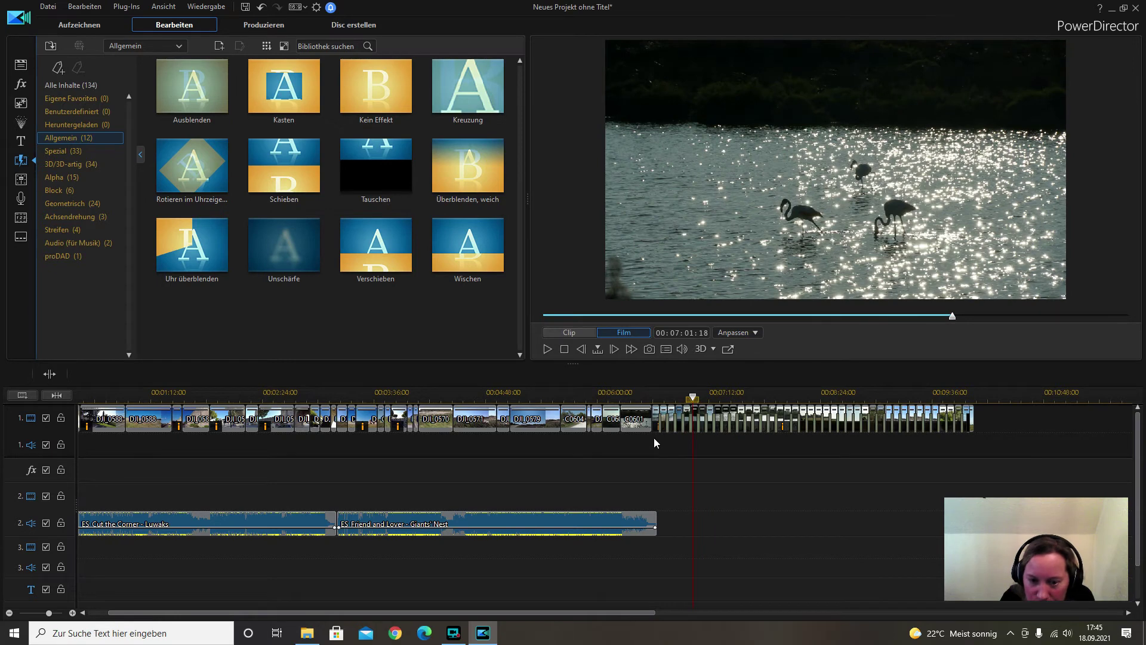
{"action": "left_click", "coordinate": [678, 425]}
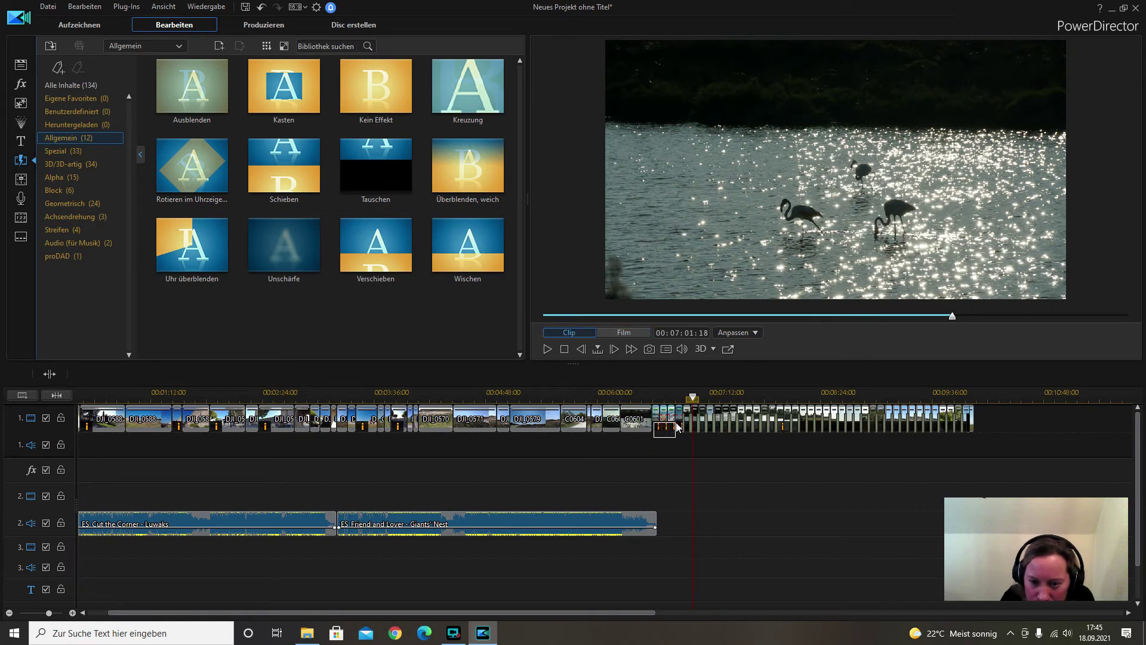
{"action": "left_click", "coordinate": [432, 374]}
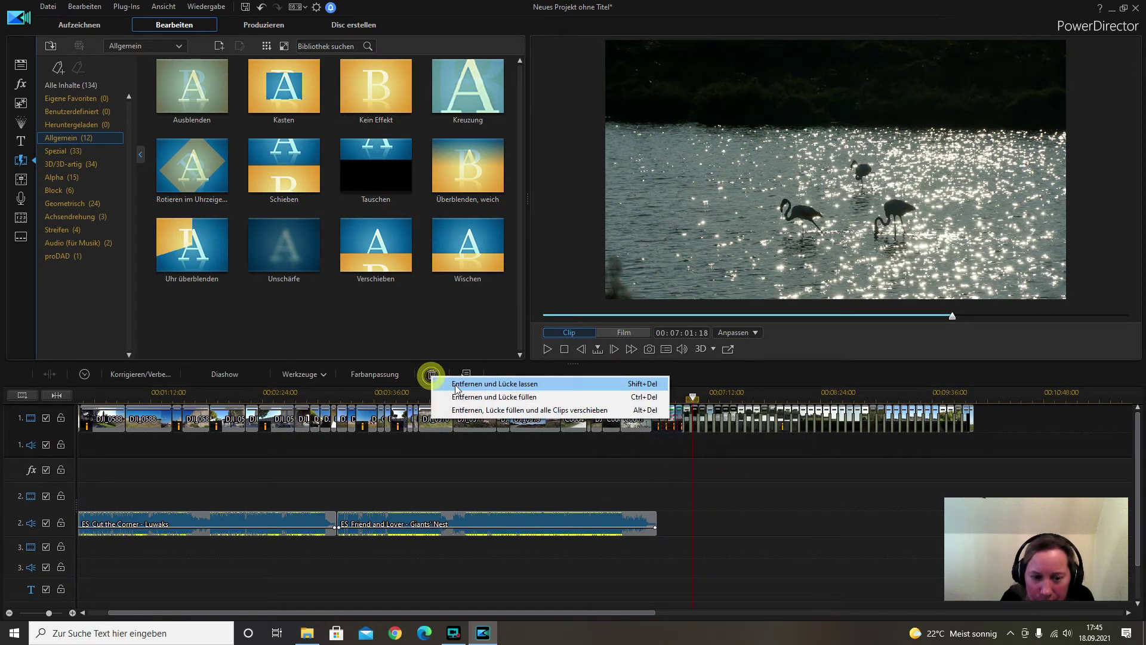
{"action": "left_click", "coordinate": [531, 410]}
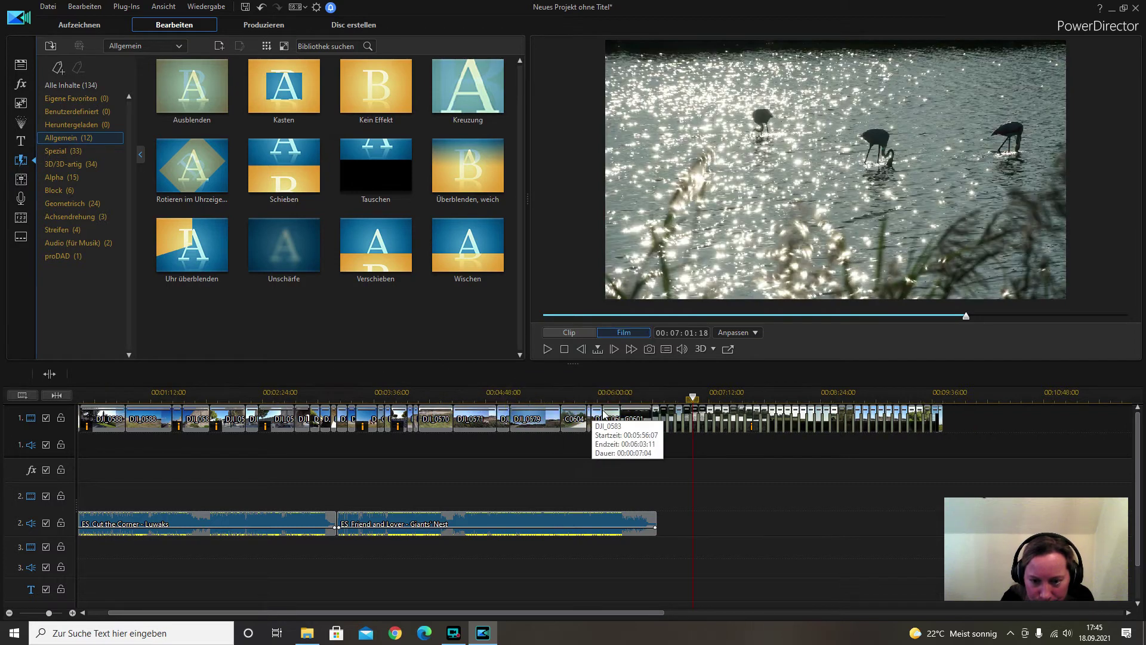
Inspect the first flamingo photo after C0601 and the last photo at the end of the film
{"action": "left_click", "coordinate": [659, 418]}
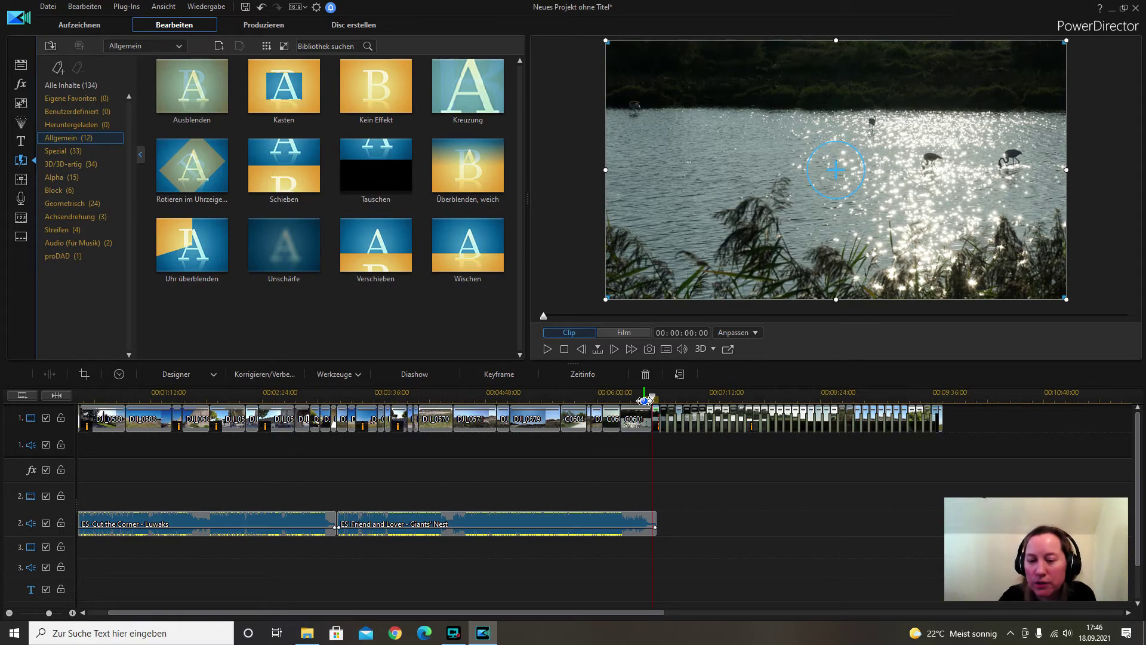
{"action": "left_click_drag", "start_coordinate": [651, 397], "coordinate": [943, 399]}
{"action": "left_click", "coordinate": [938, 418]}
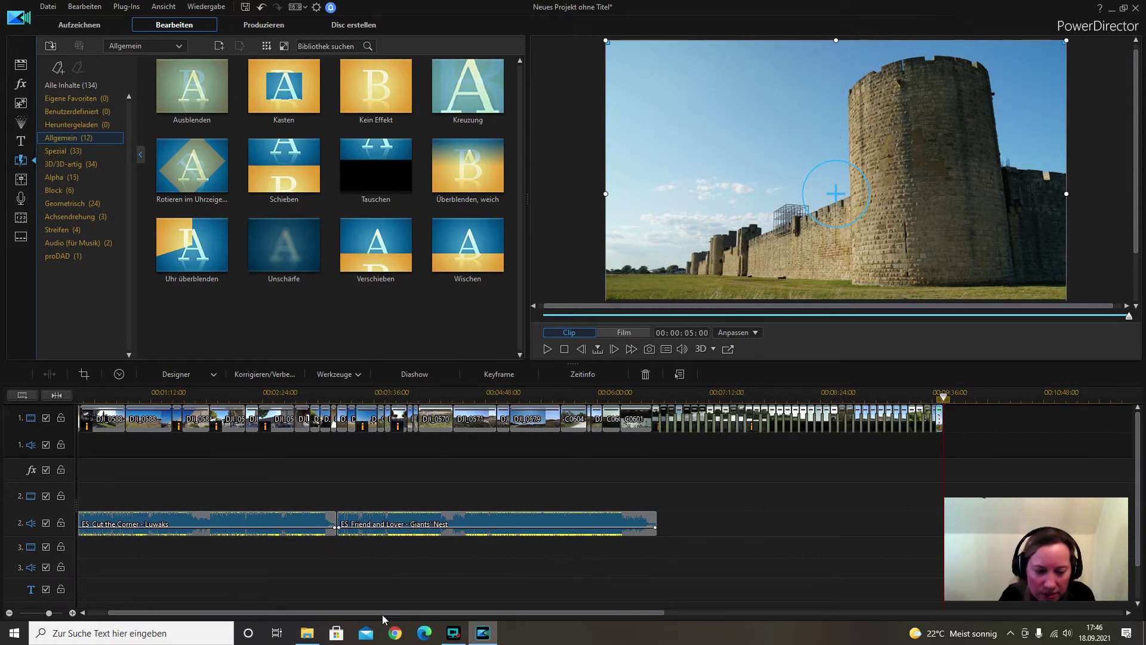
Switch to File Explorer's neu2021 music folder and listen to Give Me Meaning or Let Me Go and Hidden Path at several points
{"action": "left_click", "coordinate": [313, 635]}
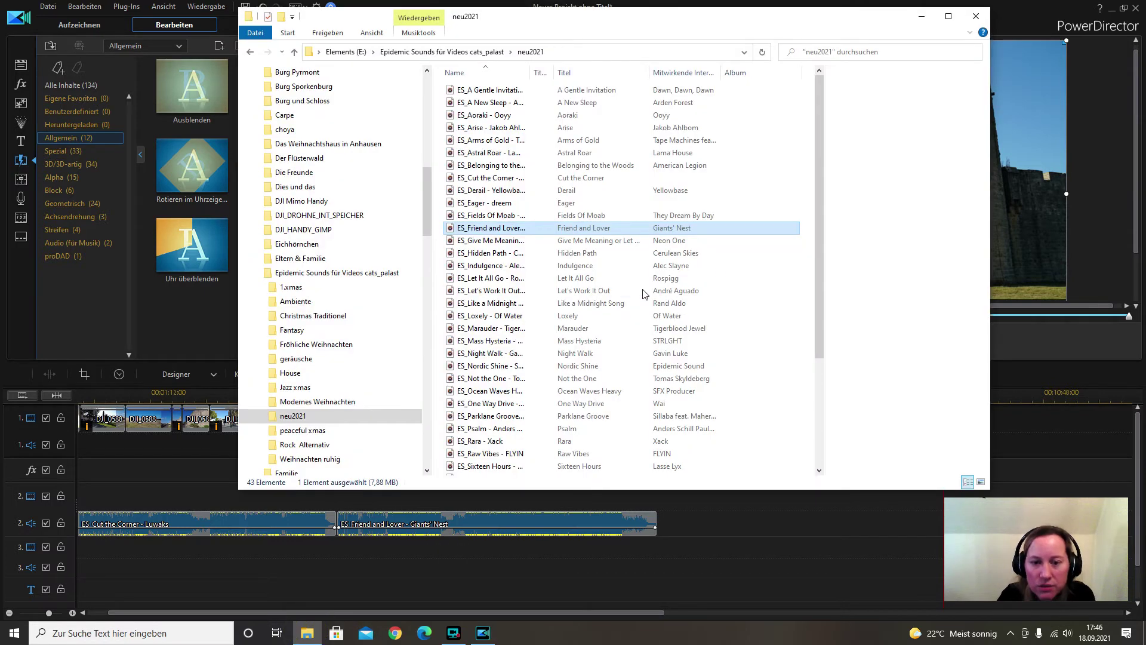
{"action": "left_click", "coordinate": [520, 244]}
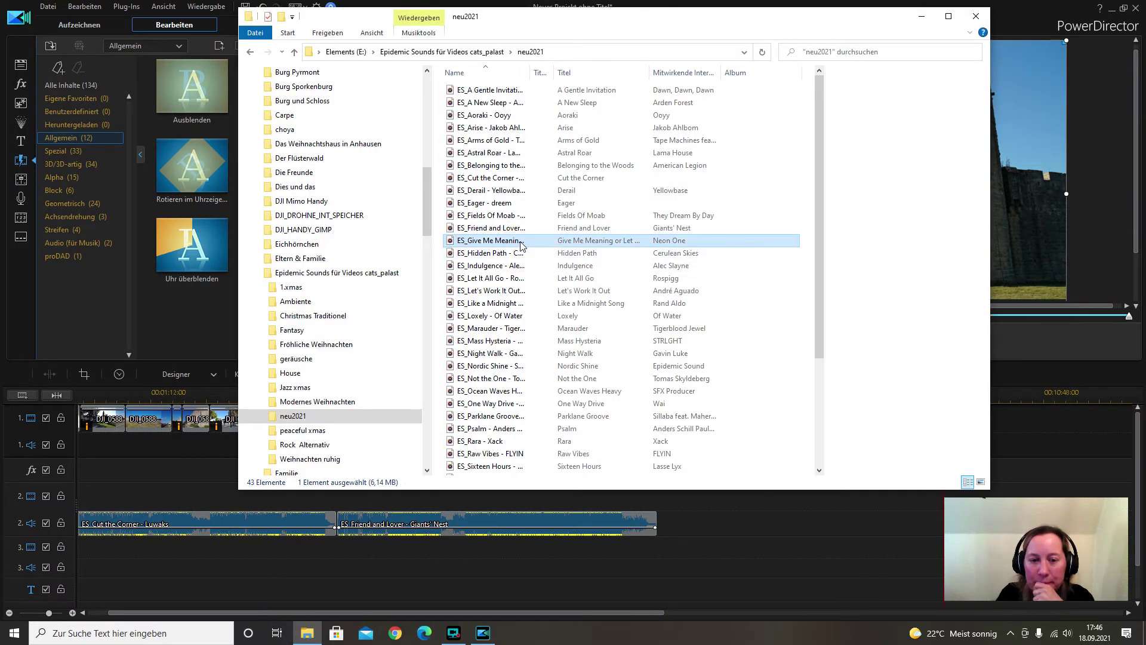
{"action": "double_click", "coordinate": [521, 244]}
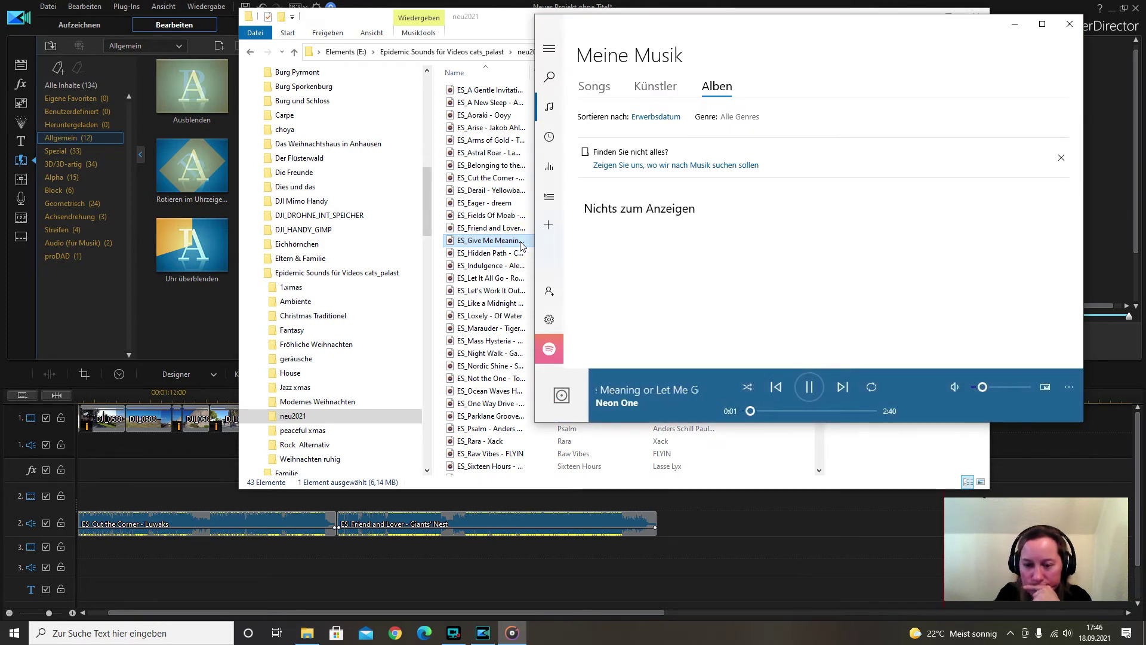
{"action": "left_click", "coordinate": [775, 411]}
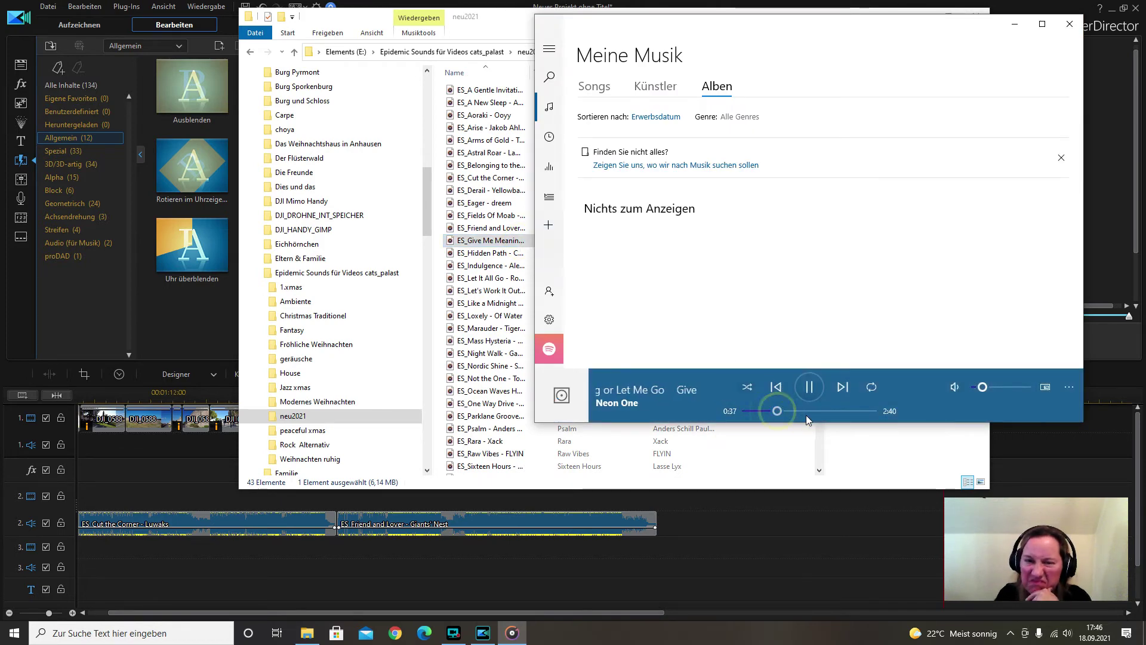
{"action": "left_click", "coordinate": [1069, 24]}
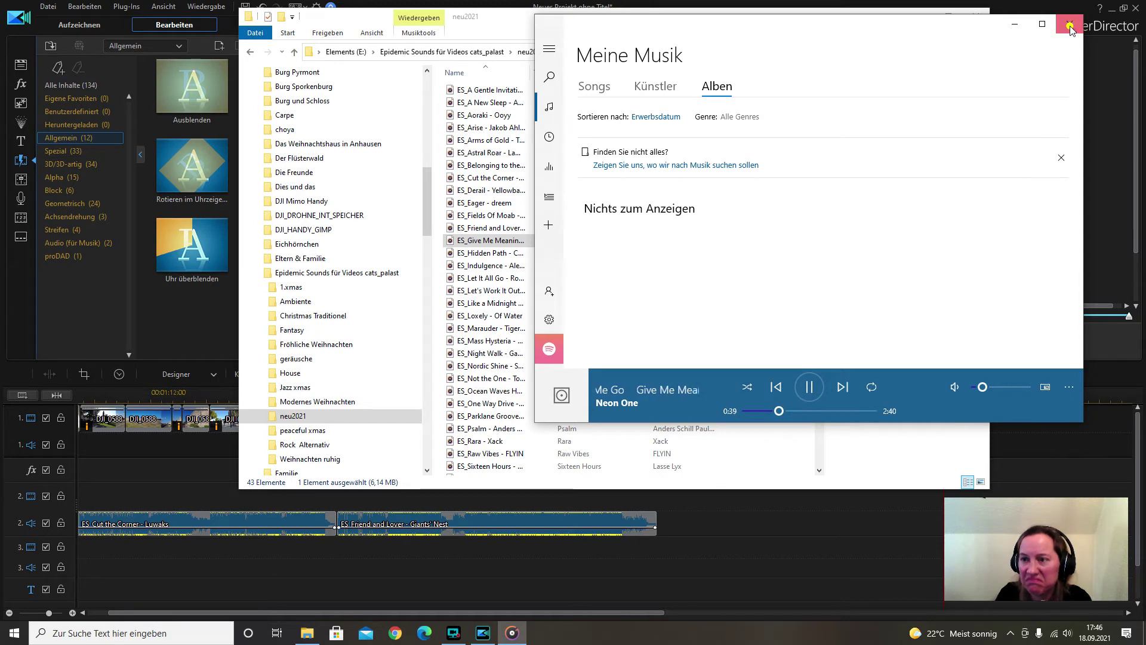
{"action": "double_click", "coordinate": [506, 254]}
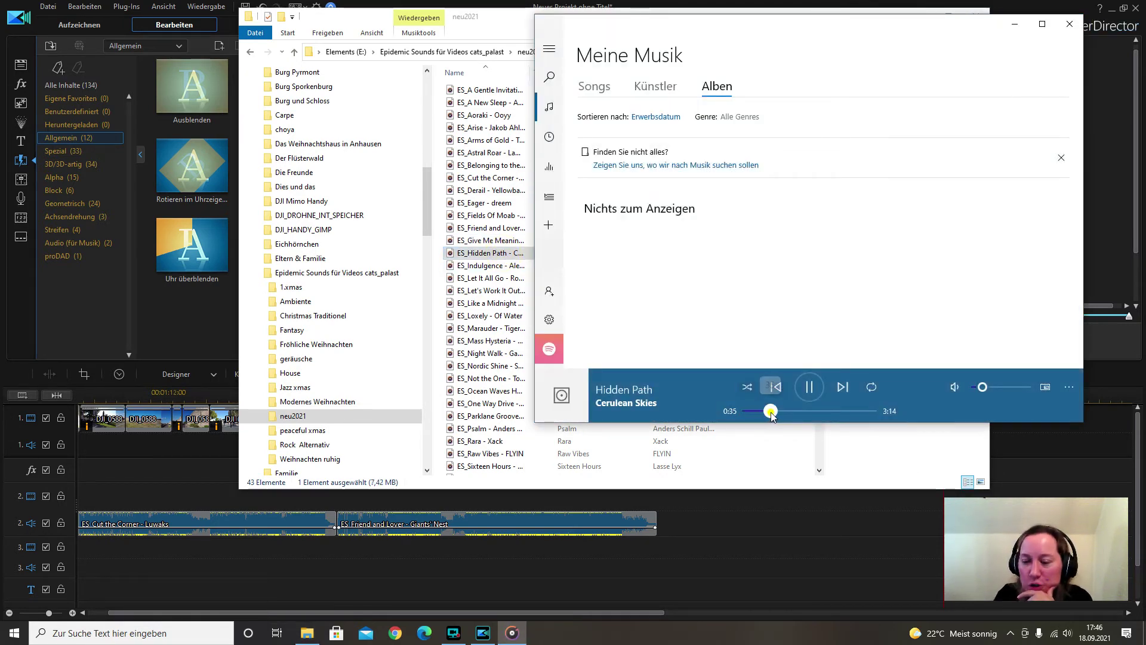
{"action": "left_click", "coordinate": [804, 410]}
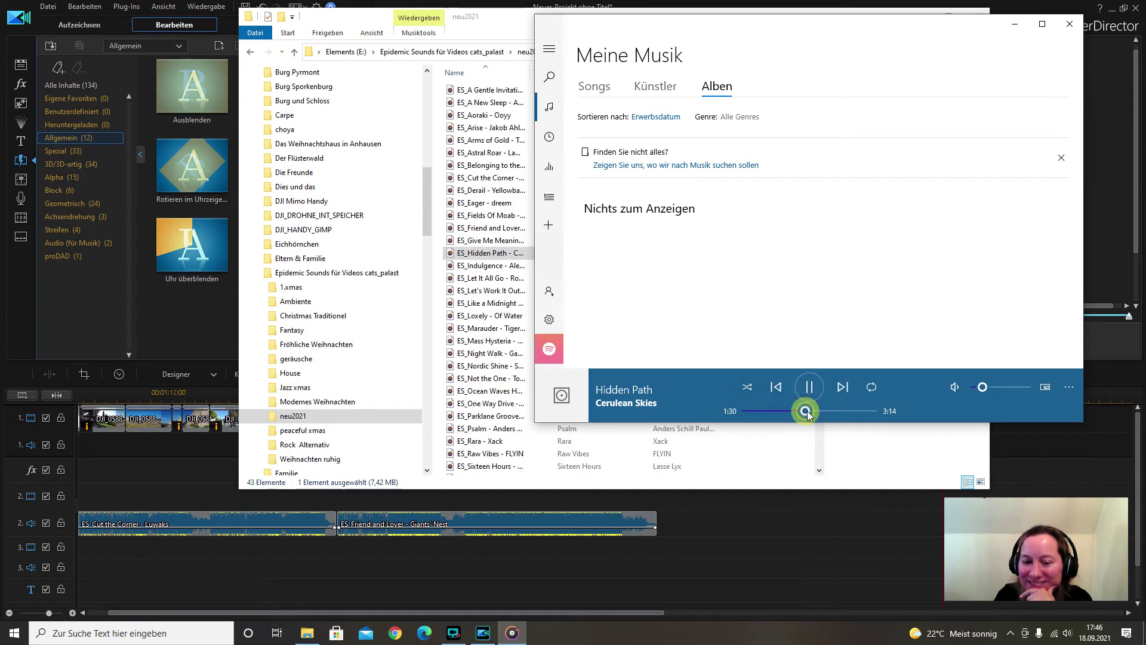
{"action": "left_click", "coordinate": [1069, 24]}
Listen to the tracks Indulgence and Let It All Go from the neu2021 folder
{"action": "double_click", "coordinate": [512, 268]}
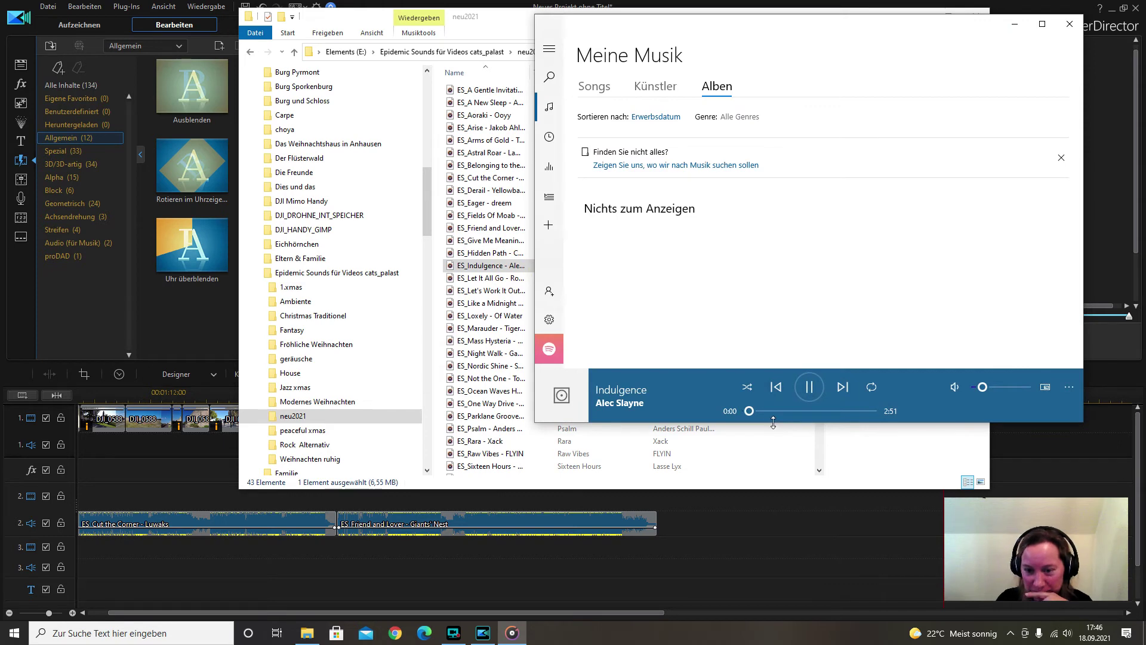
{"action": "left_click", "coordinate": [776, 412]}
{"action": "left_click_drag", "start_coordinate": [794, 412], "coordinate": [820, 412]}
{"action": "left_click", "coordinate": [1070, 24]}
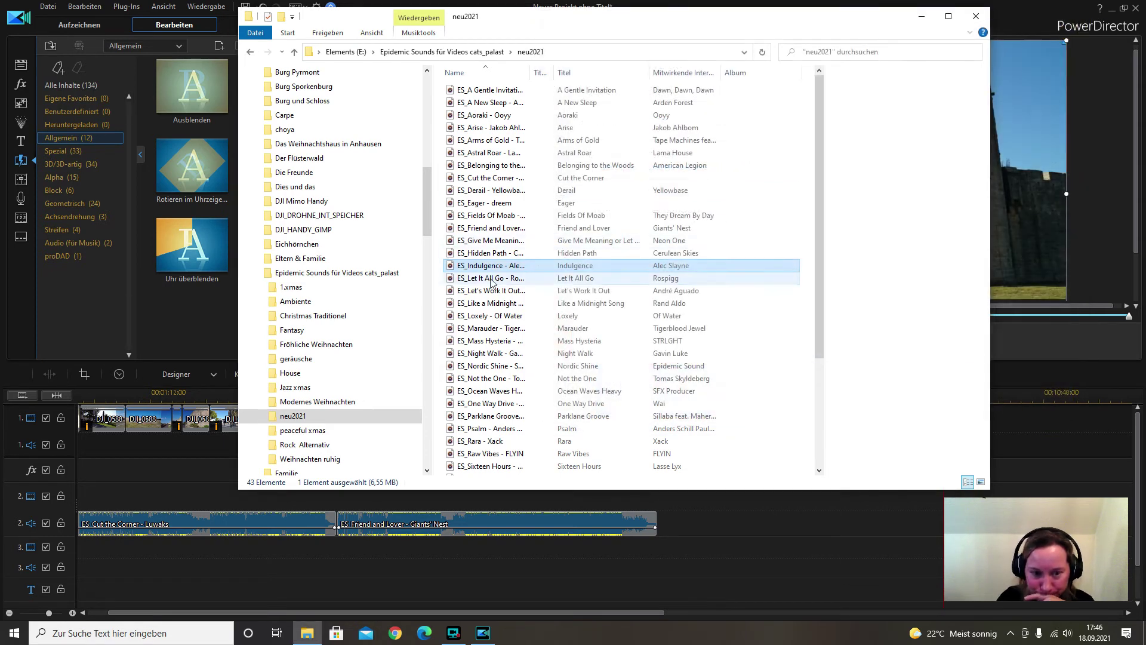
{"action": "double_click", "coordinate": [498, 279]}
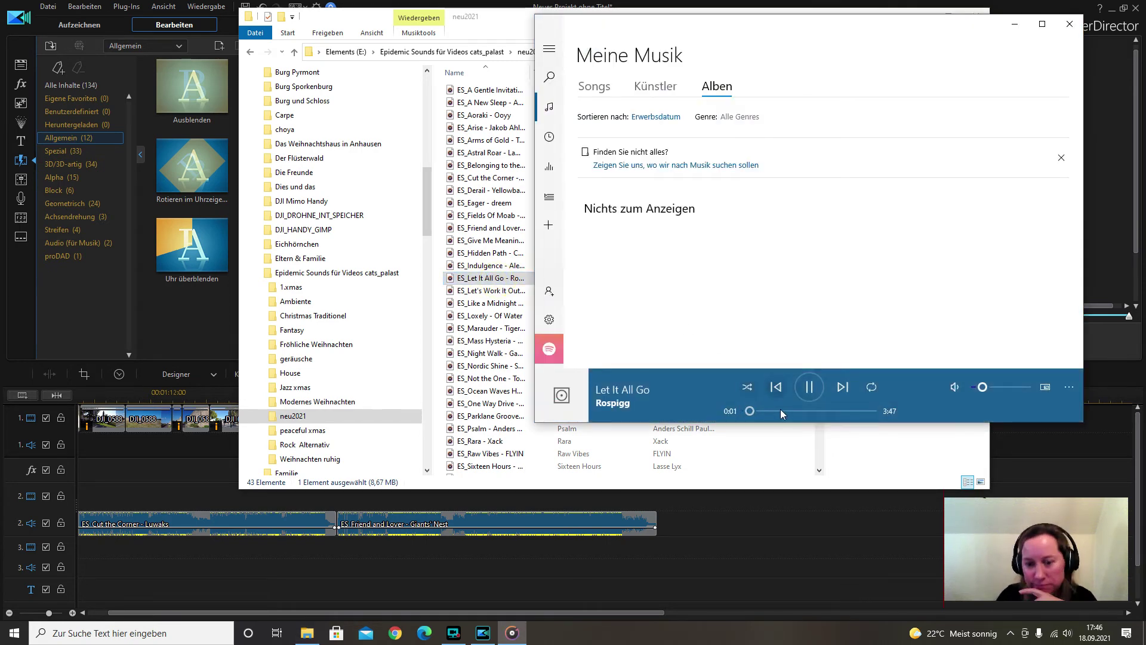
{"action": "left_click", "coordinate": [1067, 30]}
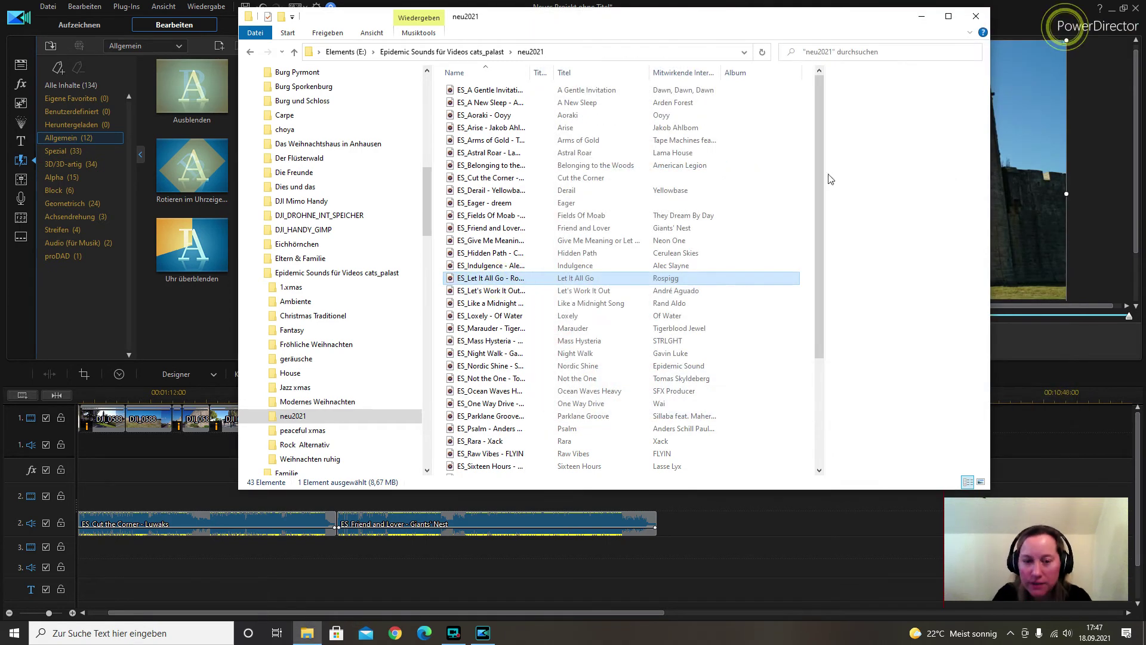
Preview Let's Work It Out and add it to audio track 2 directly after Friend and Lover, closing the music player and folder
{"action": "double_click", "coordinate": [510, 291]}
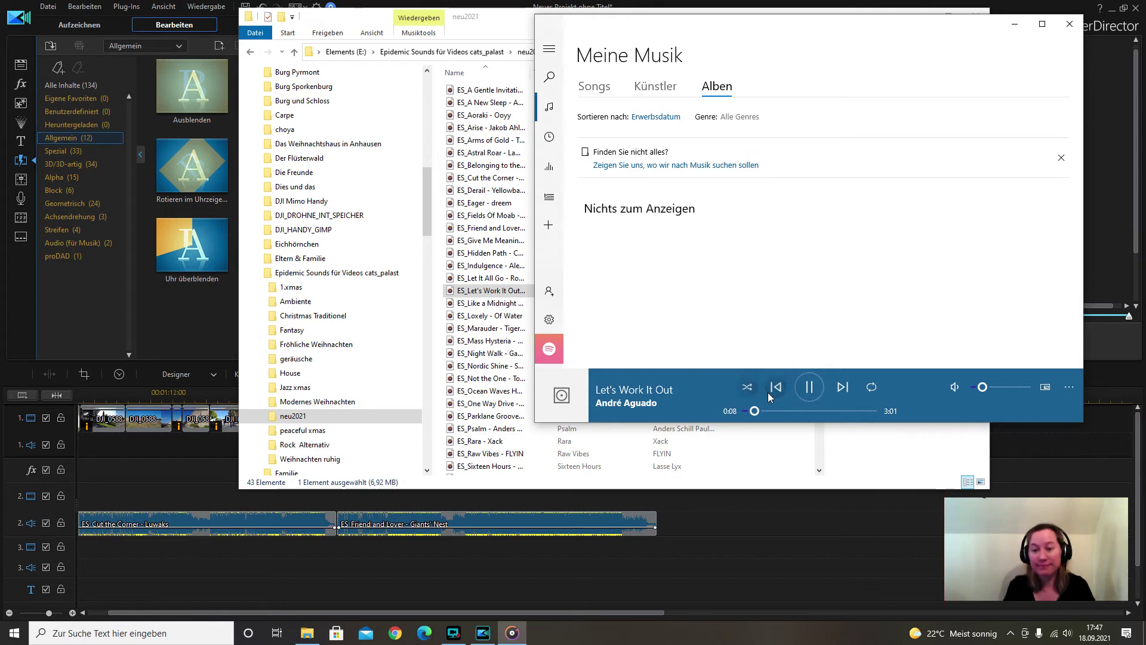
{"action": "left_click", "coordinate": [811, 388]}
{"action": "left_click_drag", "start_coordinate": [503, 290], "coordinate": [658, 533]}
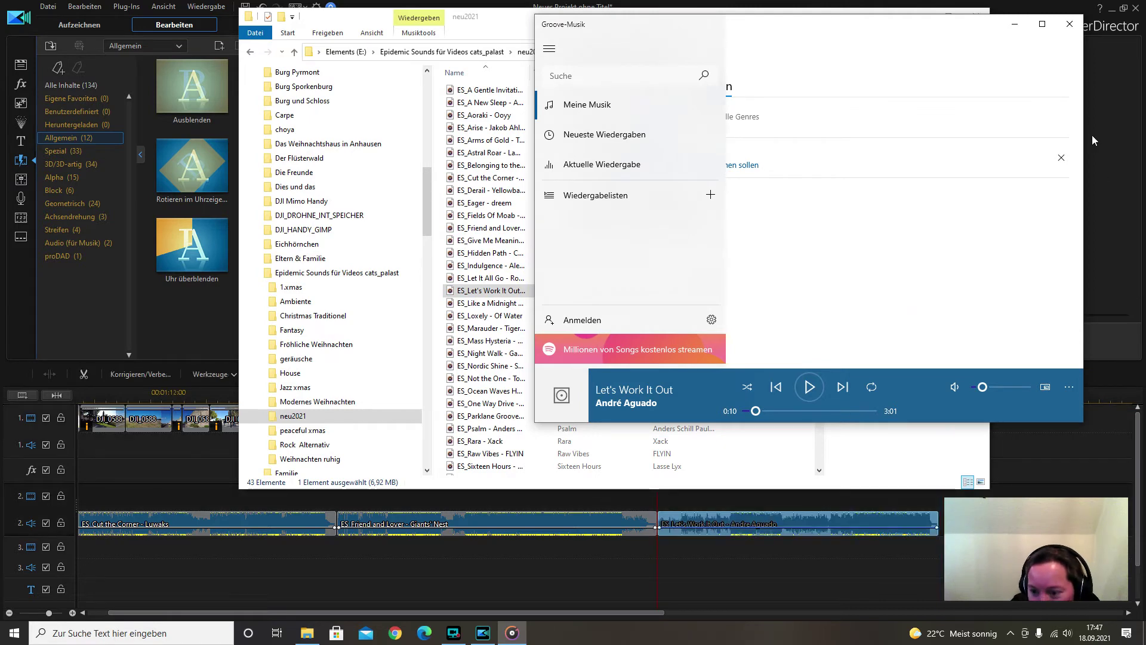
{"action": "left_click", "coordinate": [1067, 24]}
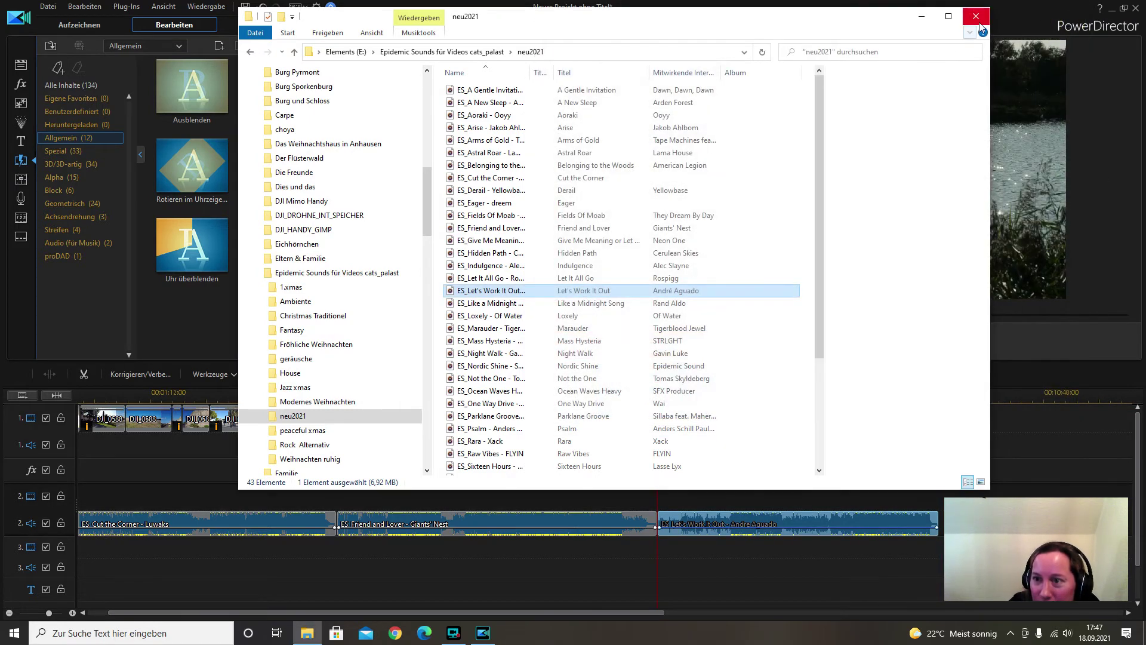
{"action": "left_click", "coordinate": [979, 23]}
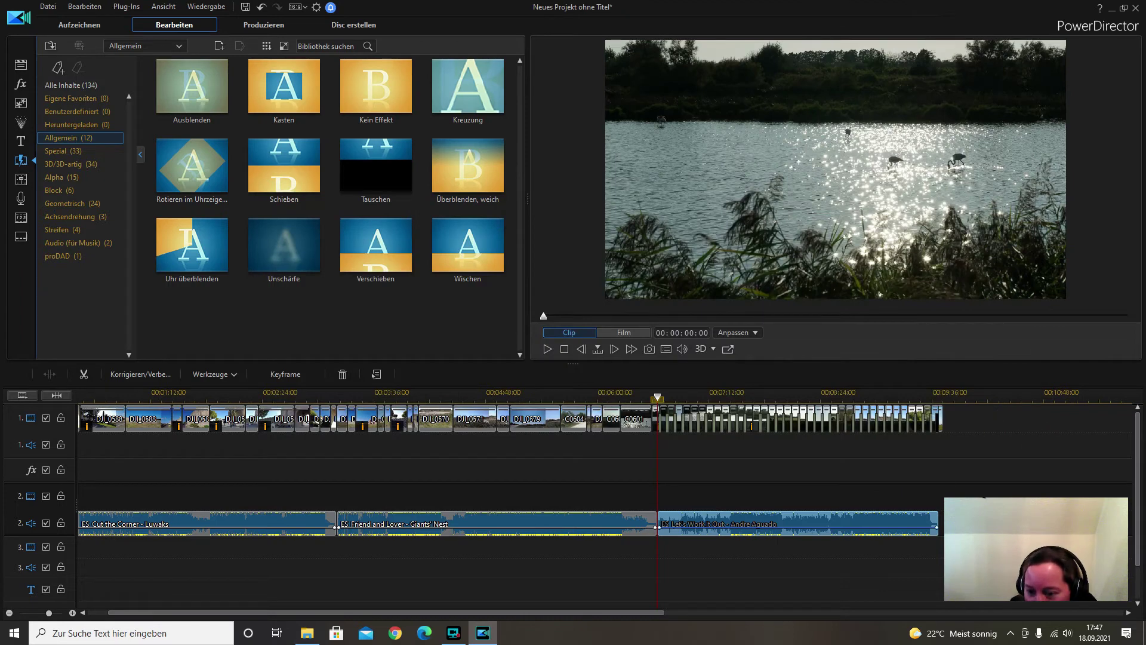
Play the film from shortly before C0601 through the photos of cattle in the meadow, checking the preview volume
{"action": "left_click", "coordinate": [656, 398]}
{"action": "left_click_drag", "start_coordinate": [657, 398], "coordinate": [616, 397]}
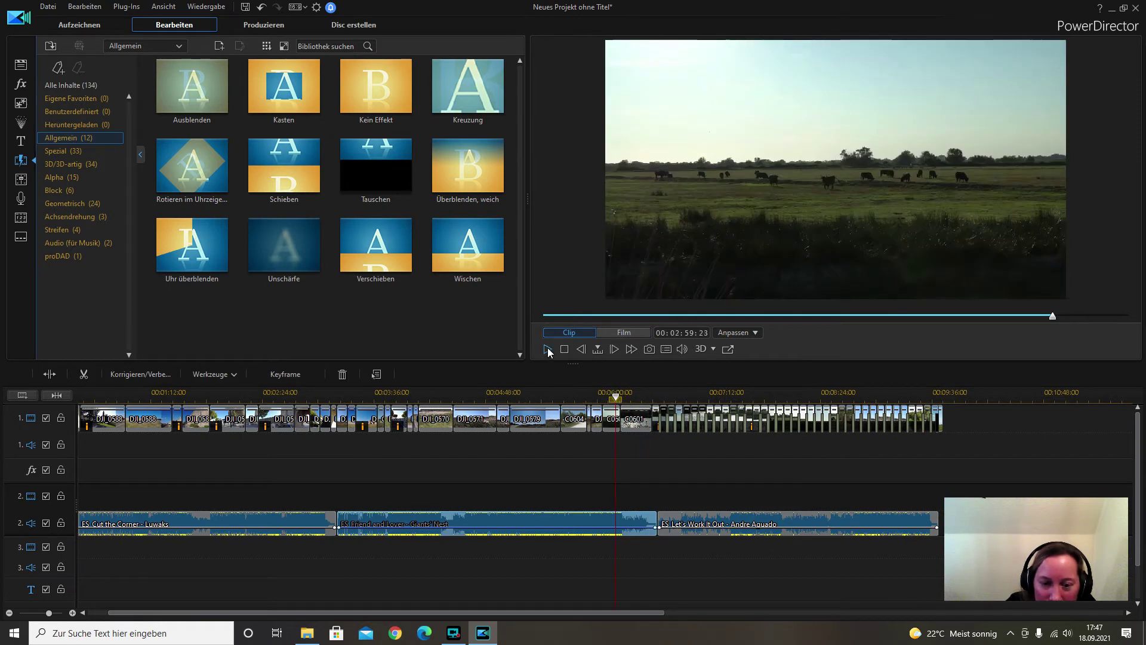
{"action": "left_click", "coordinate": [548, 349]}
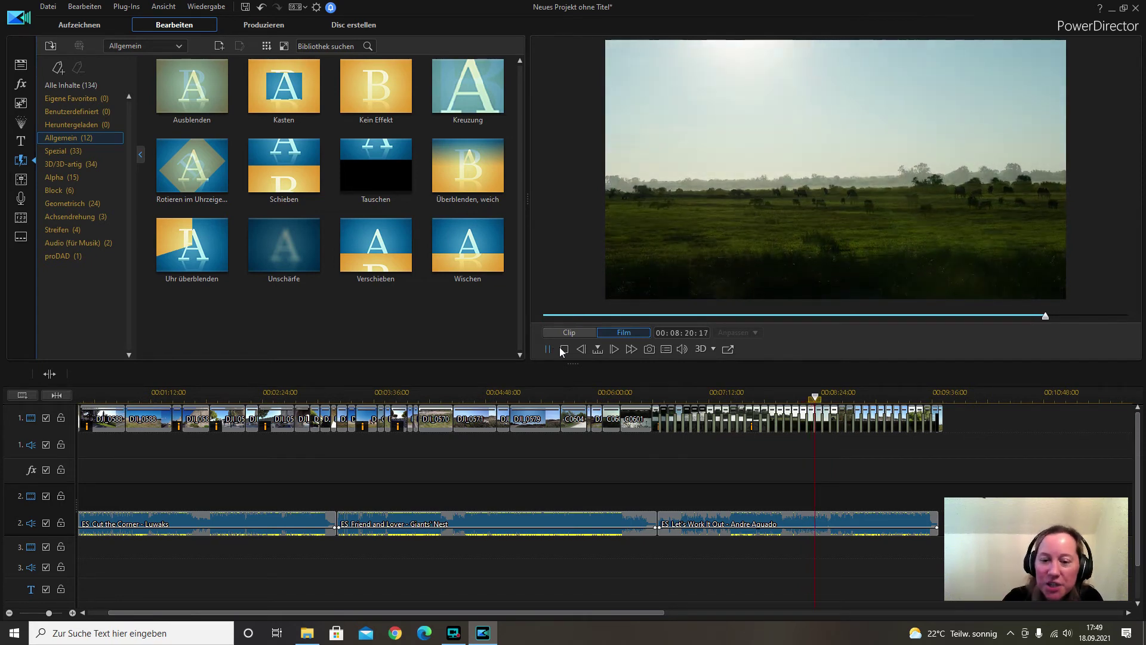
{"action": "left_click", "coordinate": [681, 349]}
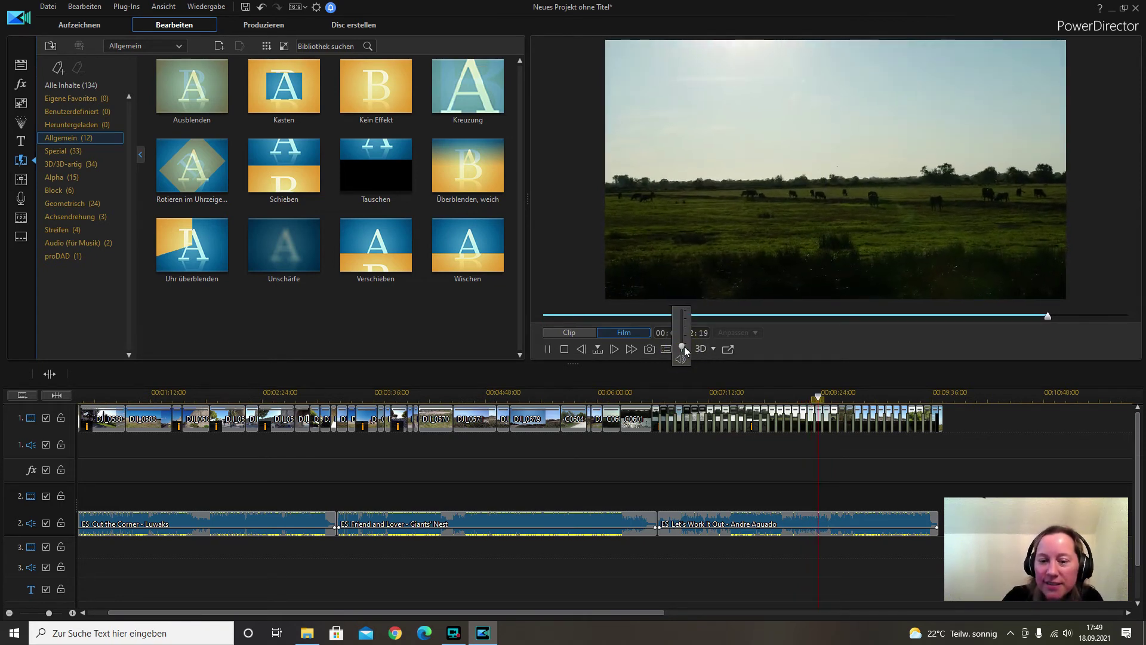
{"action": "left_click", "coordinate": [683, 349]}
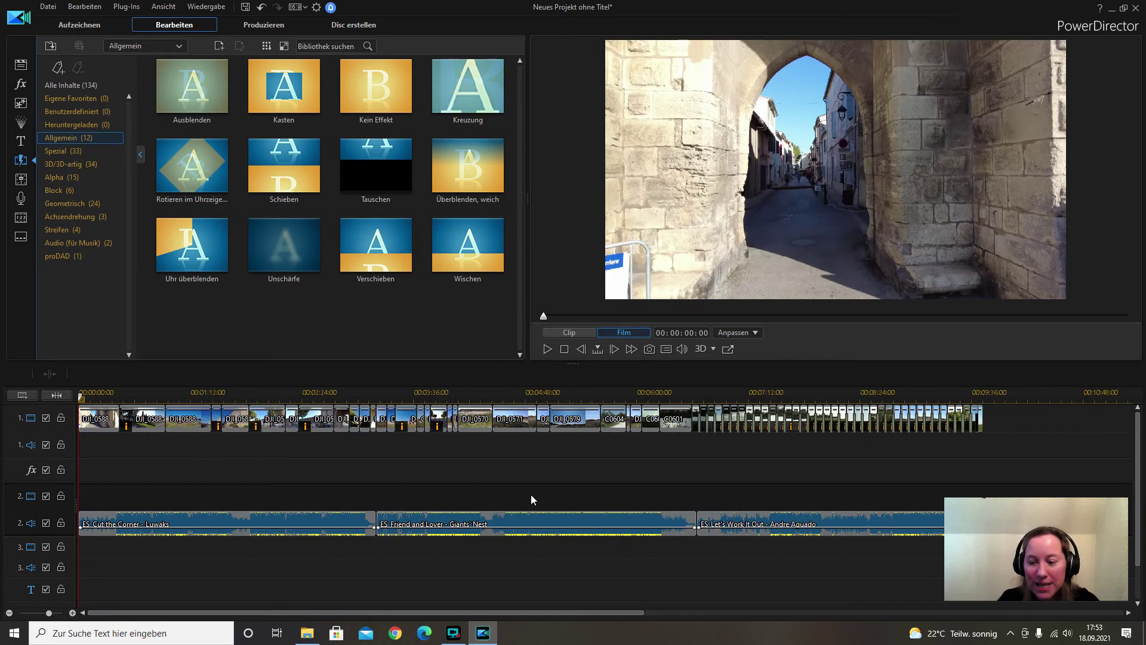
{"action": "left_click", "coordinate": [454, 632]}
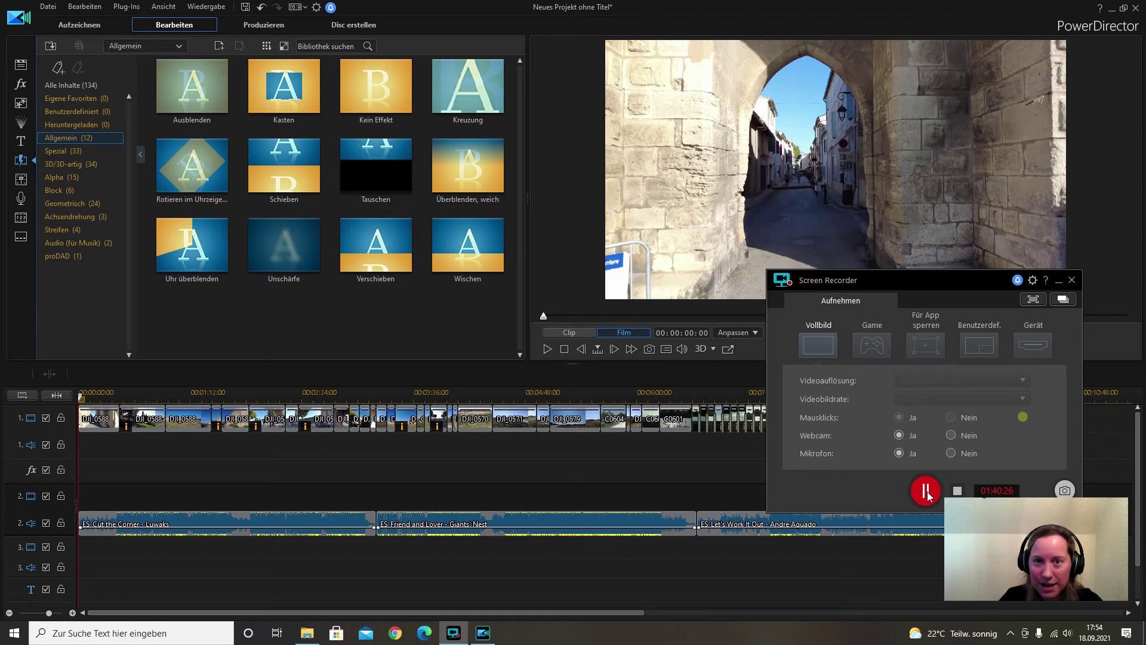
{"action": "left_click", "coordinate": [927, 491]}
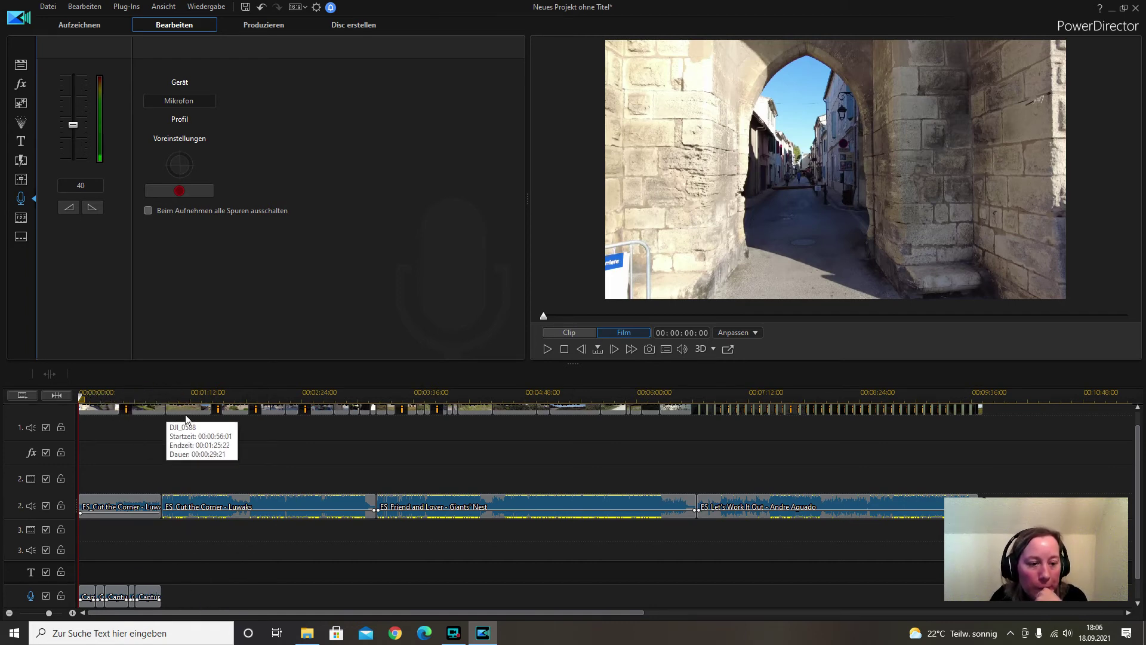
Check the volume level of the first Cut the Corner section and play the film from the start to 00:00:10:07
{"action": "left_click", "coordinate": [130, 510]}
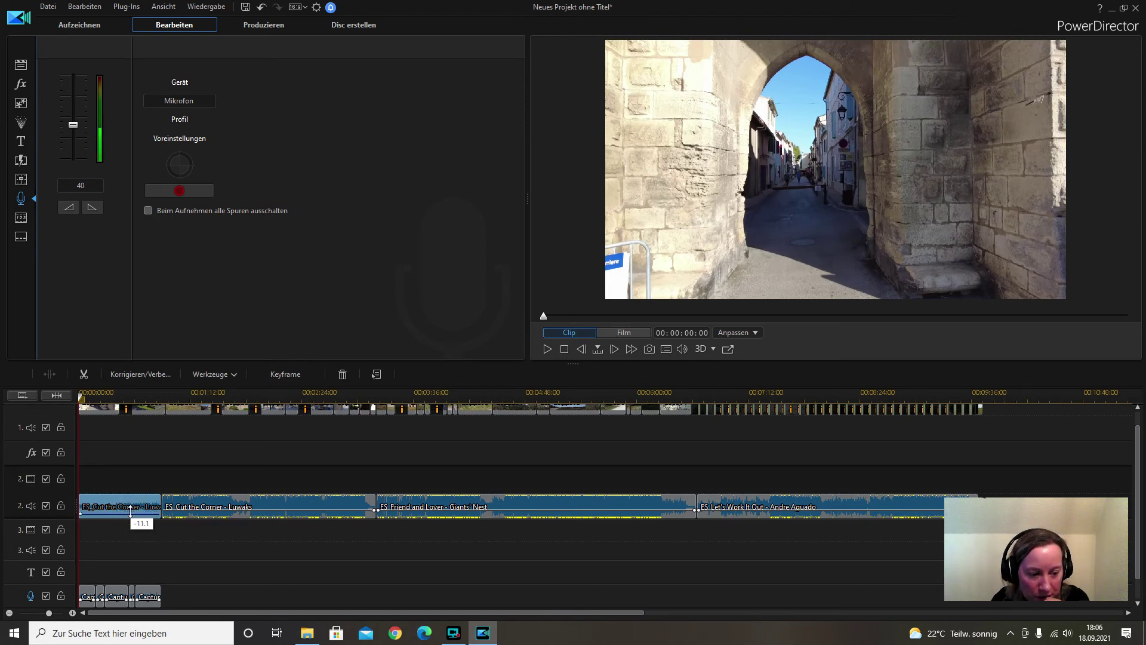
{"action": "left_click", "coordinate": [195, 549]}
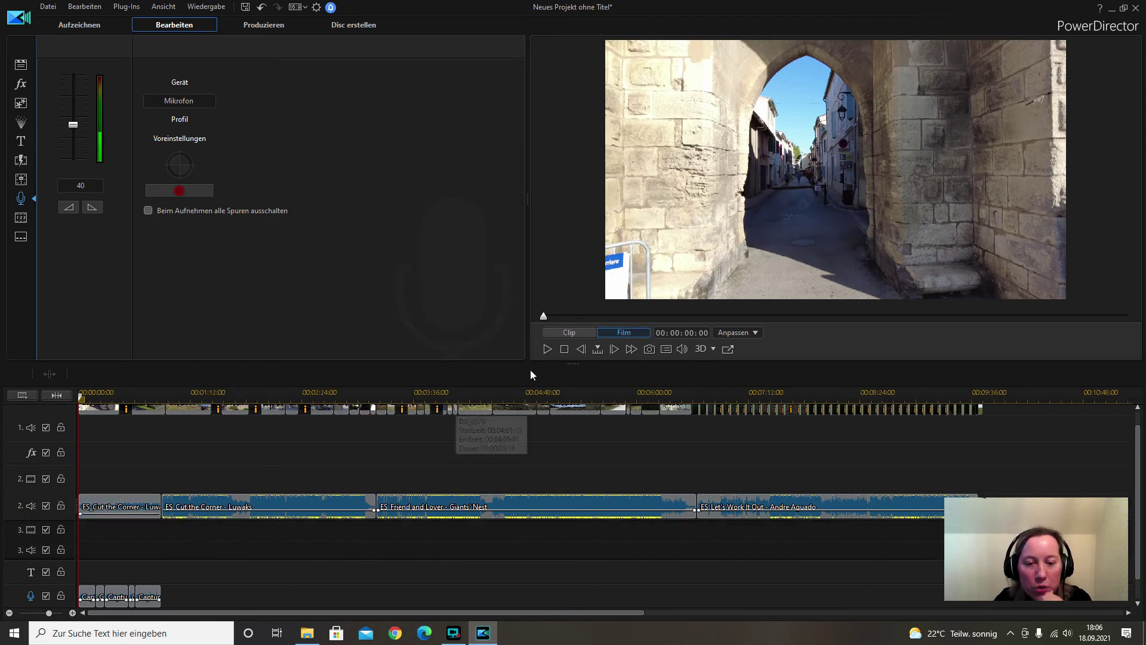
{"action": "left_click", "coordinate": [547, 350]}
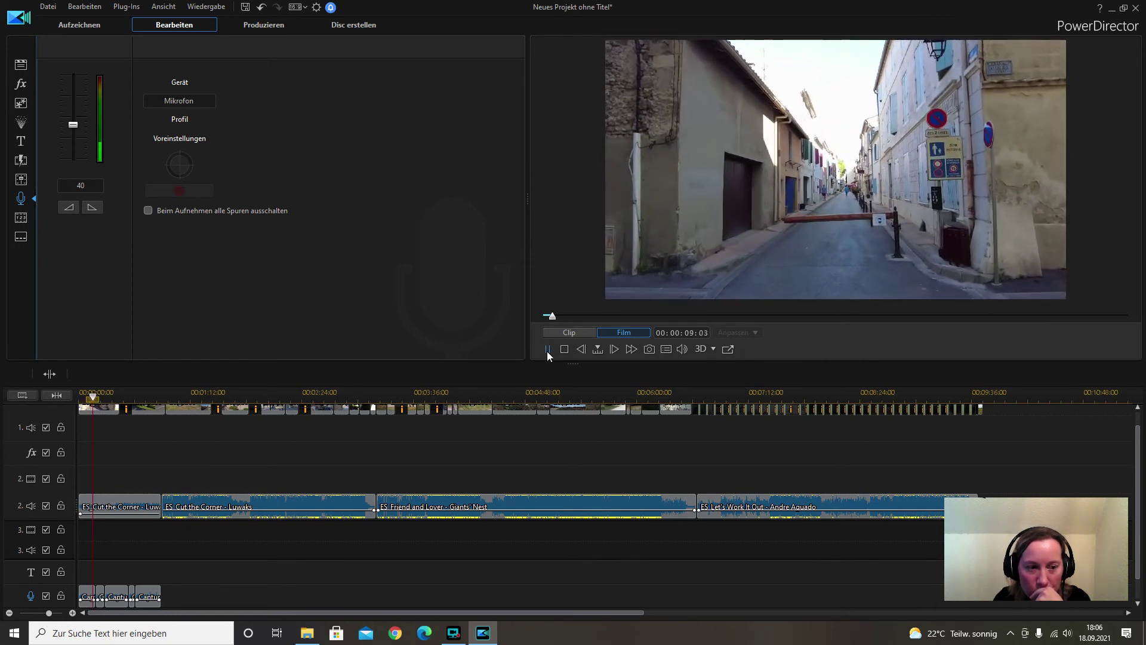
{"action": "left_click", "coordinate": [547, 350]}
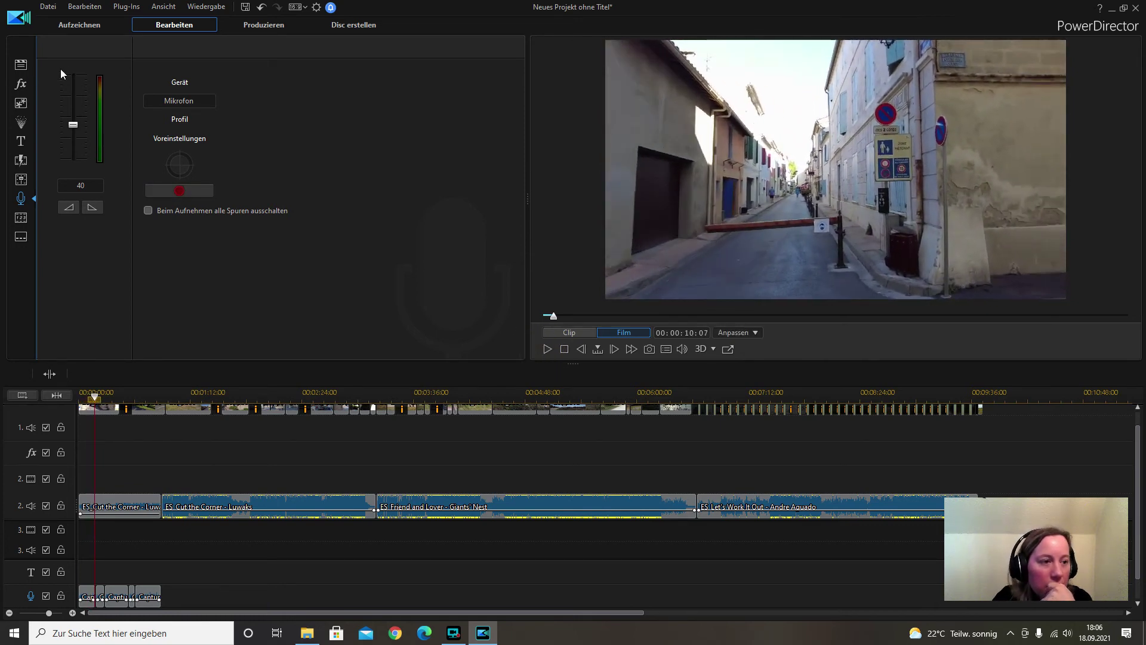
Listen to the first voice-over clip in the audio trimming dialog, in both original and output playback, and close it without trimming
{"action": "left_click", "coordinate": [20, 64]}
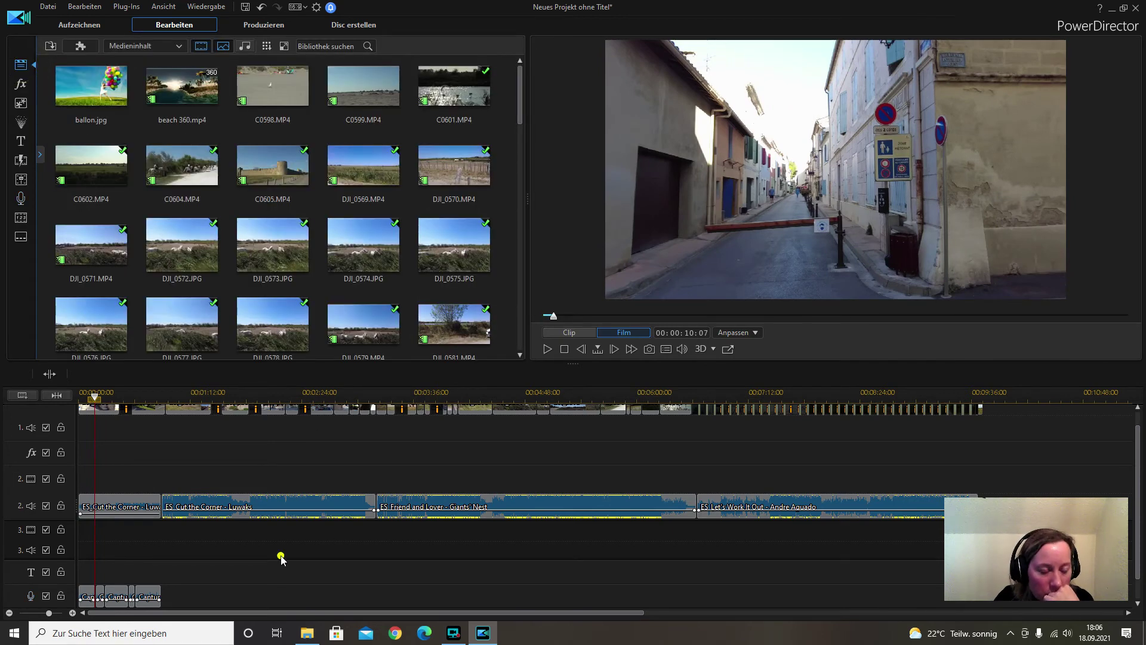
{"action": "left_click", "coordinate": [86, 596]}
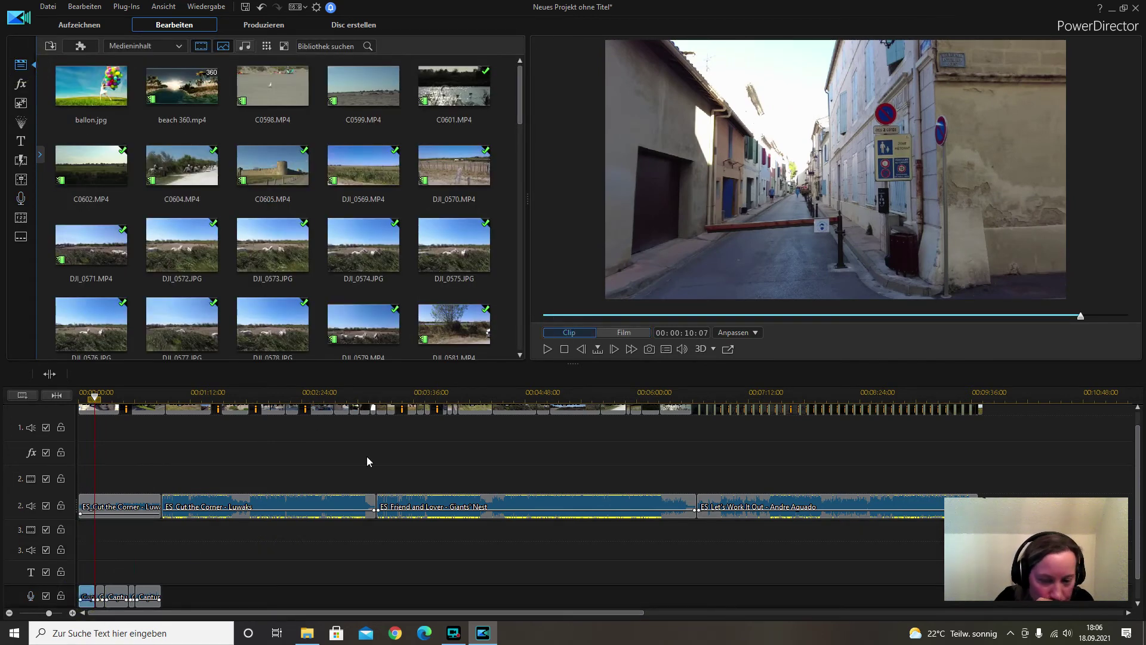
{"action": "key", "text": "alt+t"}
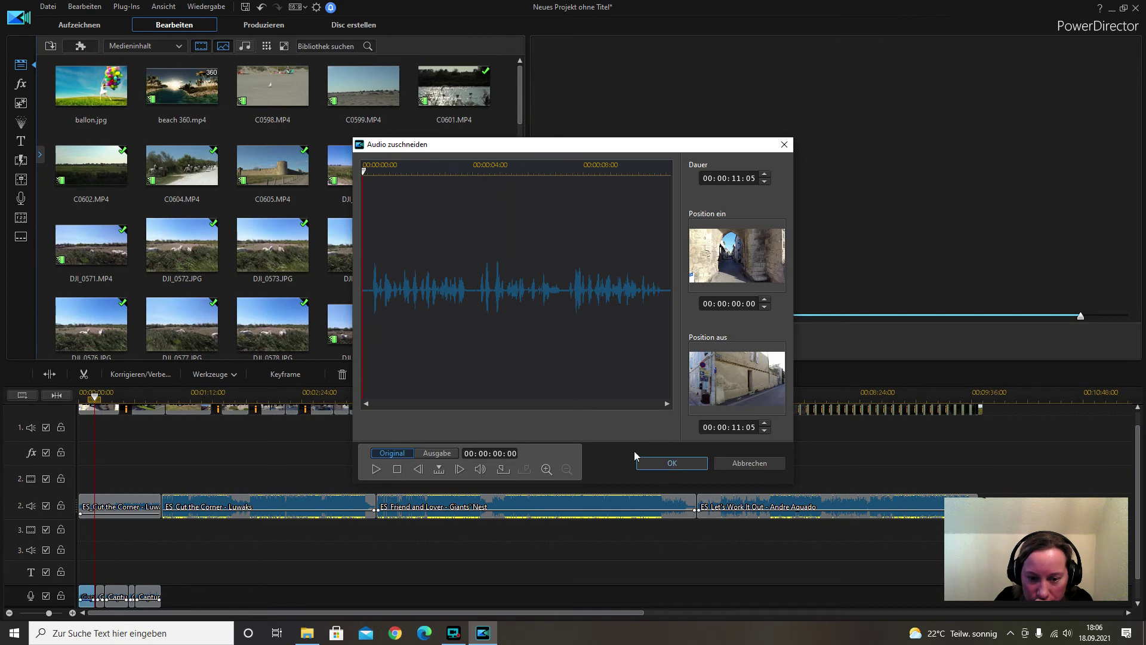
{"action": "left_click", "coordinate": [376, 469]}
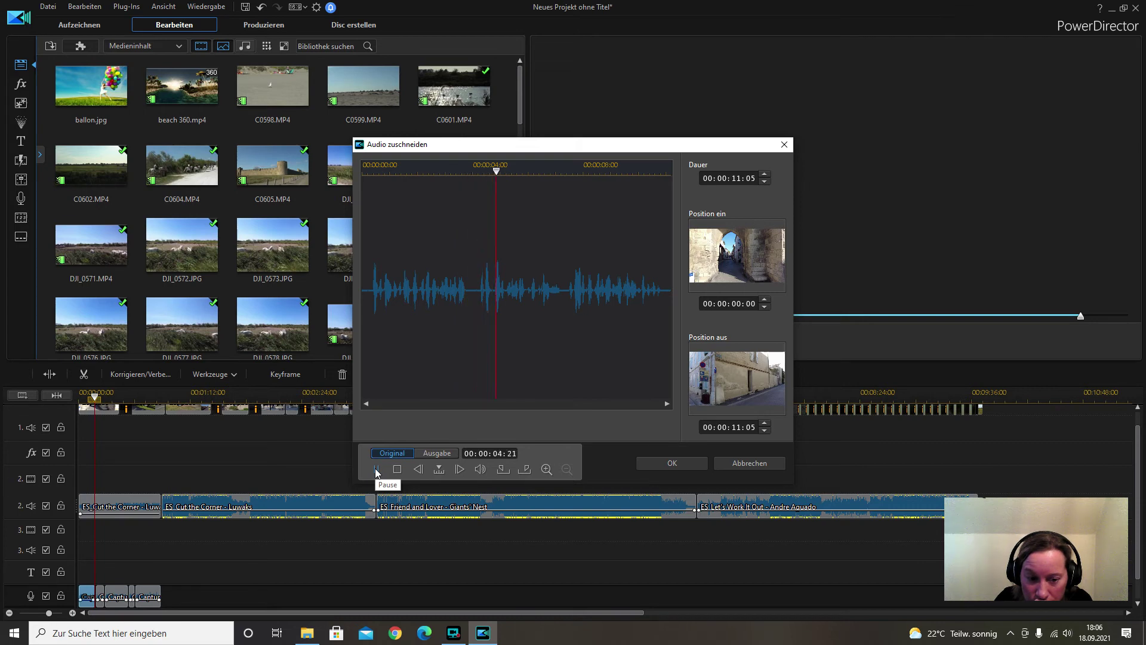
{"action": "left_click", "coordinate": [437, 453]}
{"action": "left_click", "coordinate": [377, 470]}
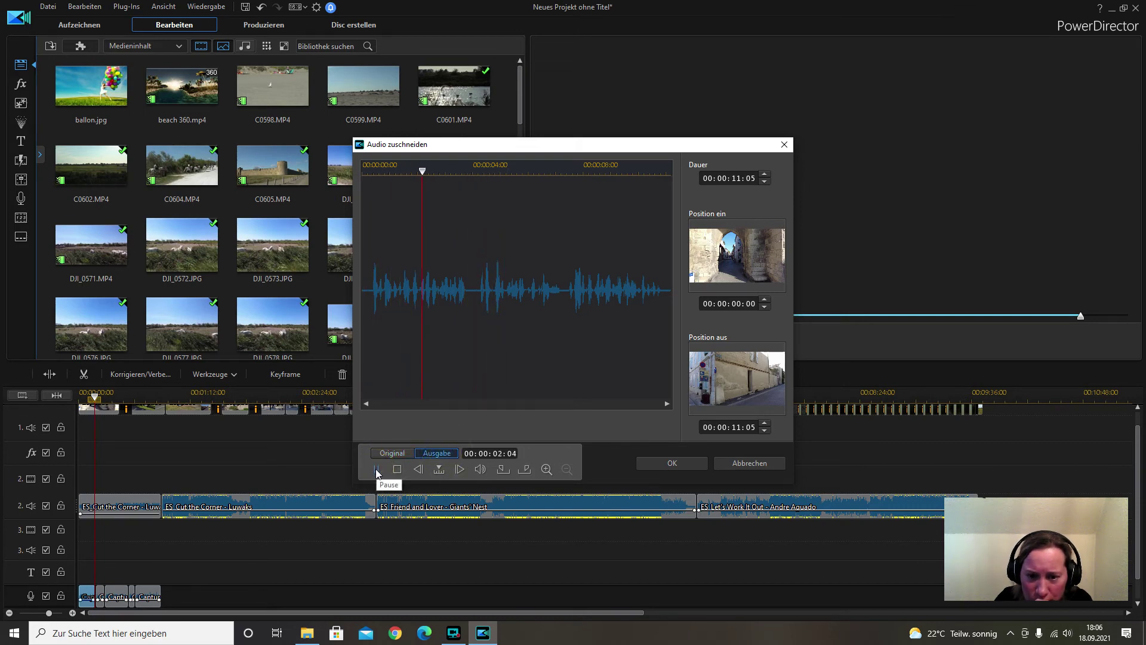
{"action": "left_click", "coordinate": [376, 470]}
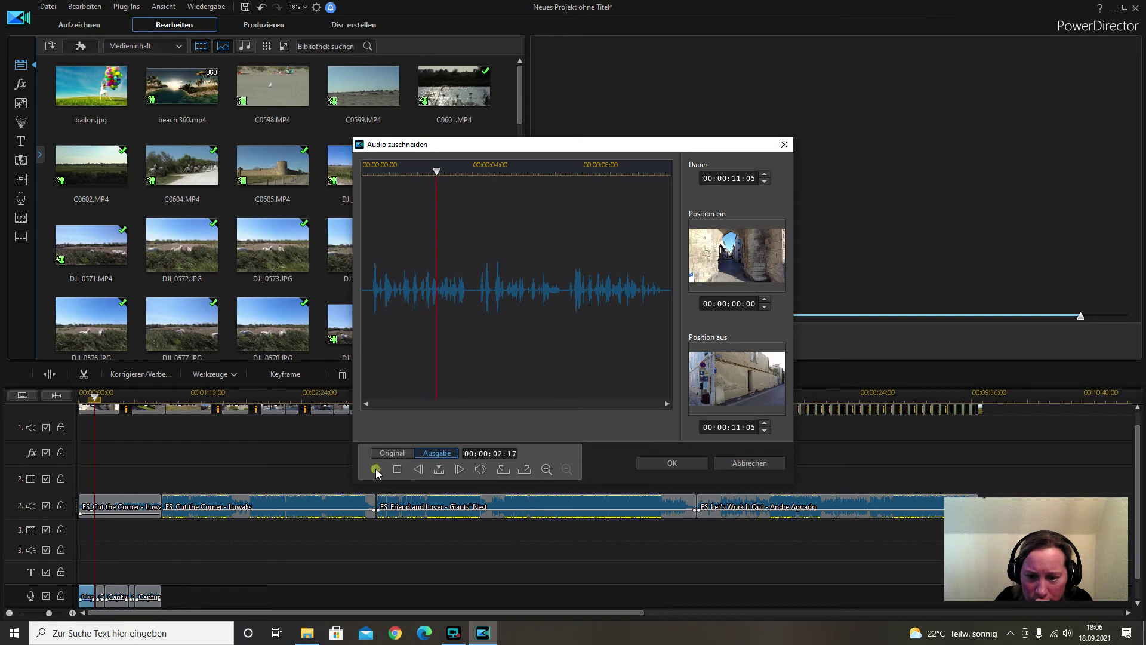
{"action": "left_click", "coordinate": [674, 465]}
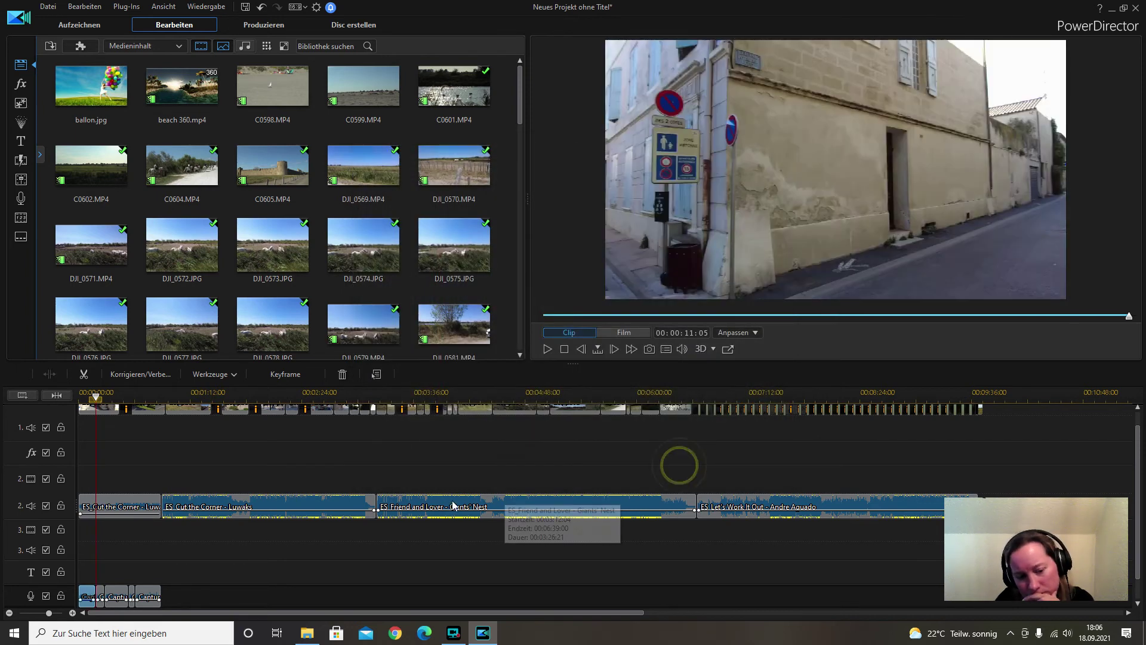
Play the film from 00:00:11:05 to about 00:00:14:17, and again from the start to 00:00:02:07, to compare voice-over and music
{"action": "left_click", "coordinate": [245, 561]}
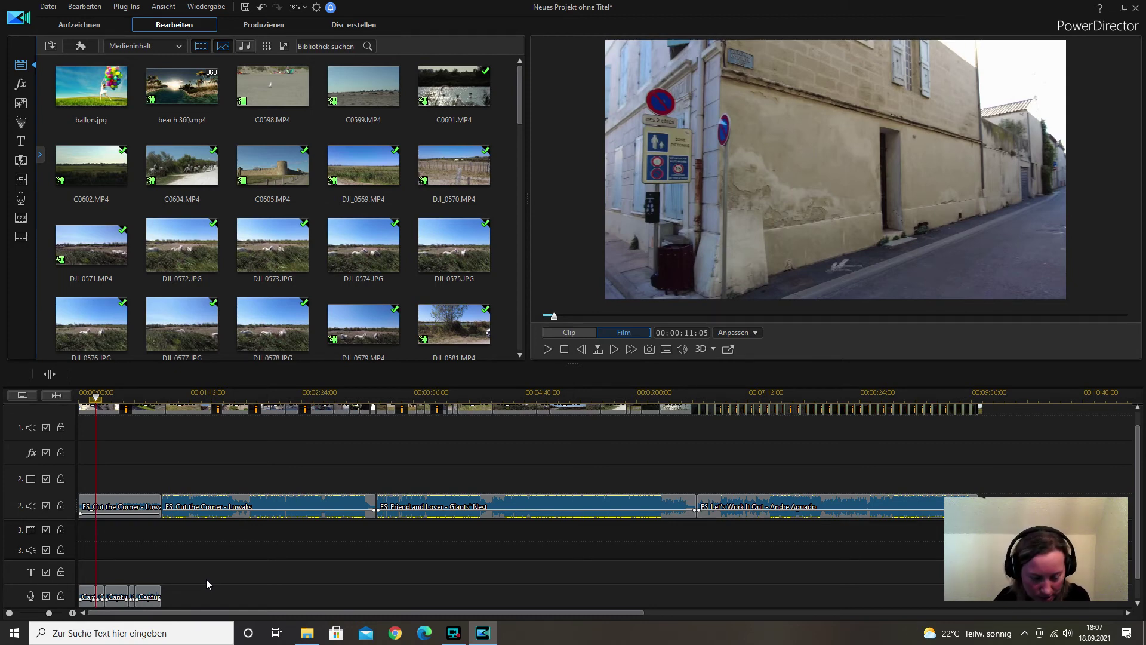
{"action": "left_click", "coordinate": [549, 349]}
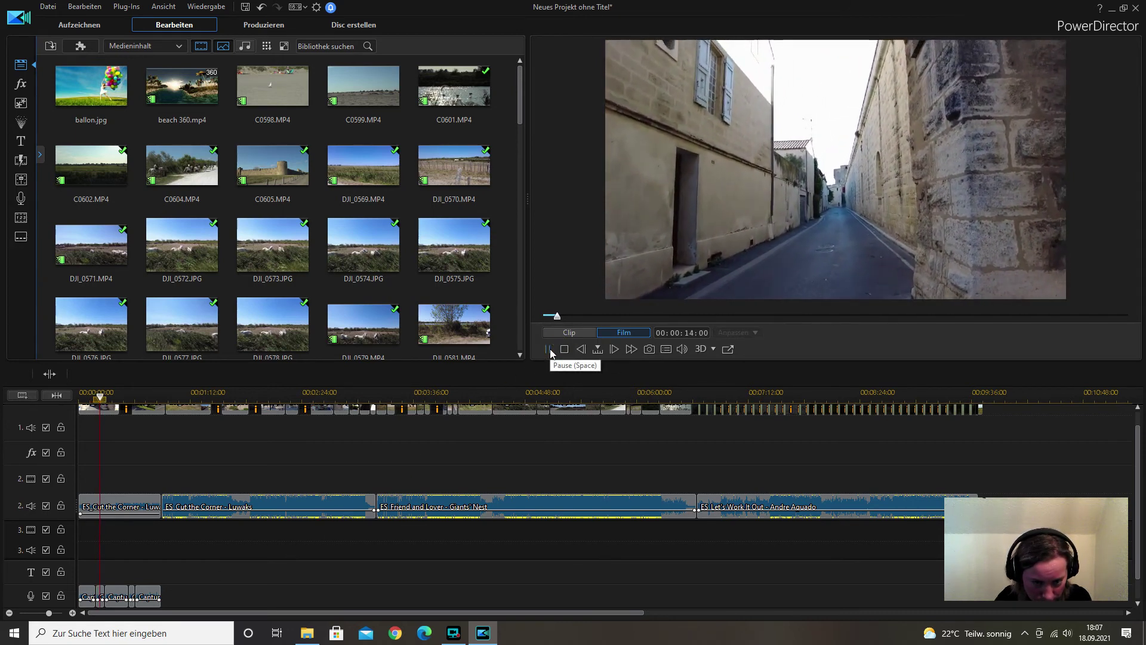
{"action": "left_click", "coordinate": [548, 349]}
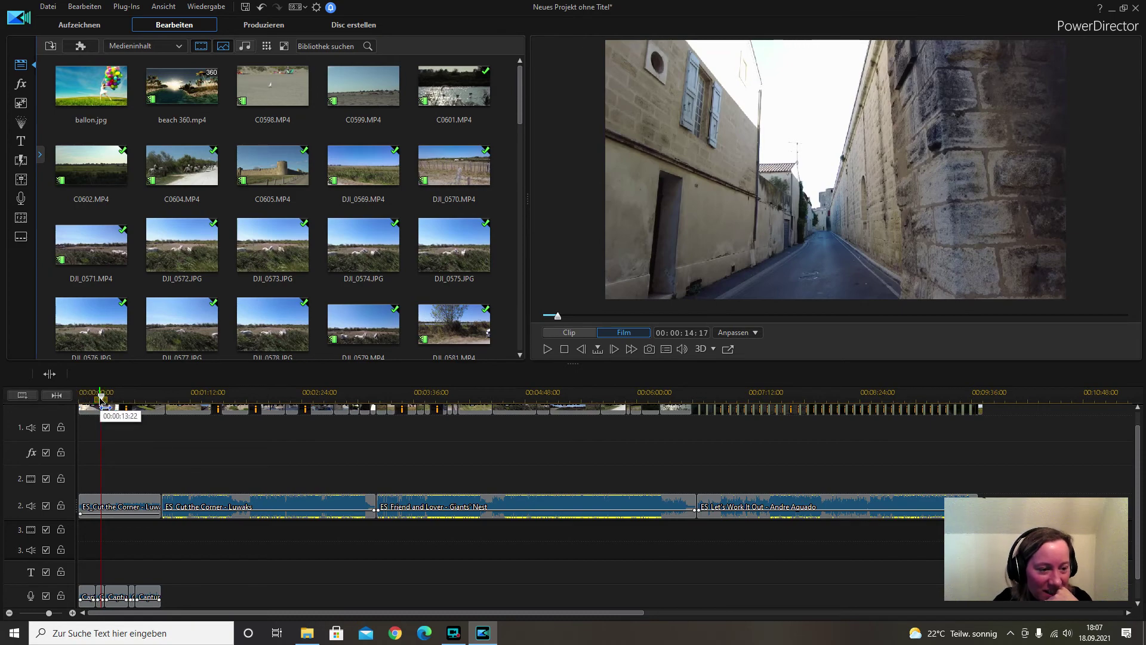
{"action": "left_click_drag", "start_coordinate": [102, 406], "coordinate": [80, 399]}
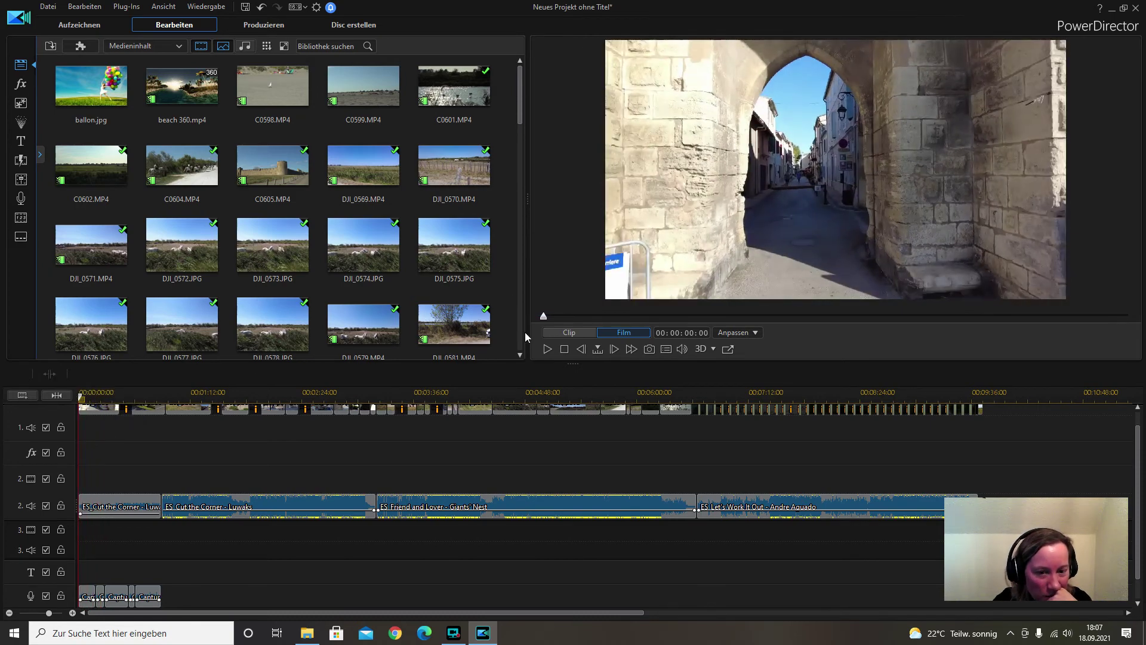
{"action": "left_click", "coordinate": [547, 349]}
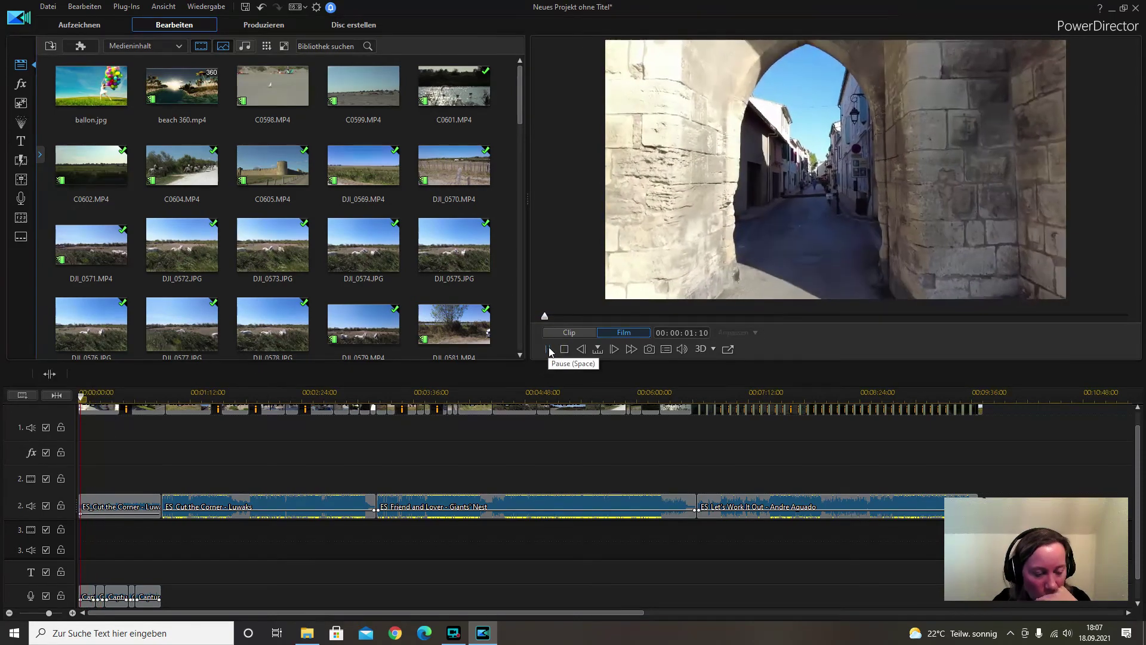
{"action": "left_click", "coordinate": [548, 349]}
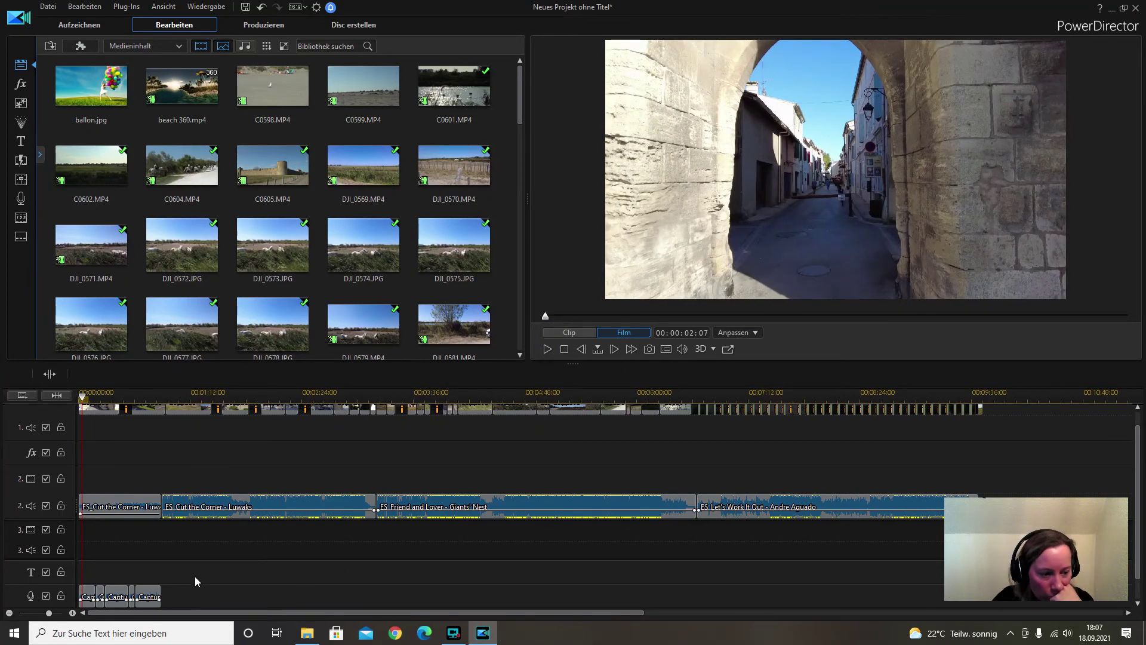
Move all voice-over clips from the voice track to the start of audio track 1 and play the film's first seconds
{"action": "left_click_drag", "start_coordinate": [179, 603], "coordinate": [83, 586]}
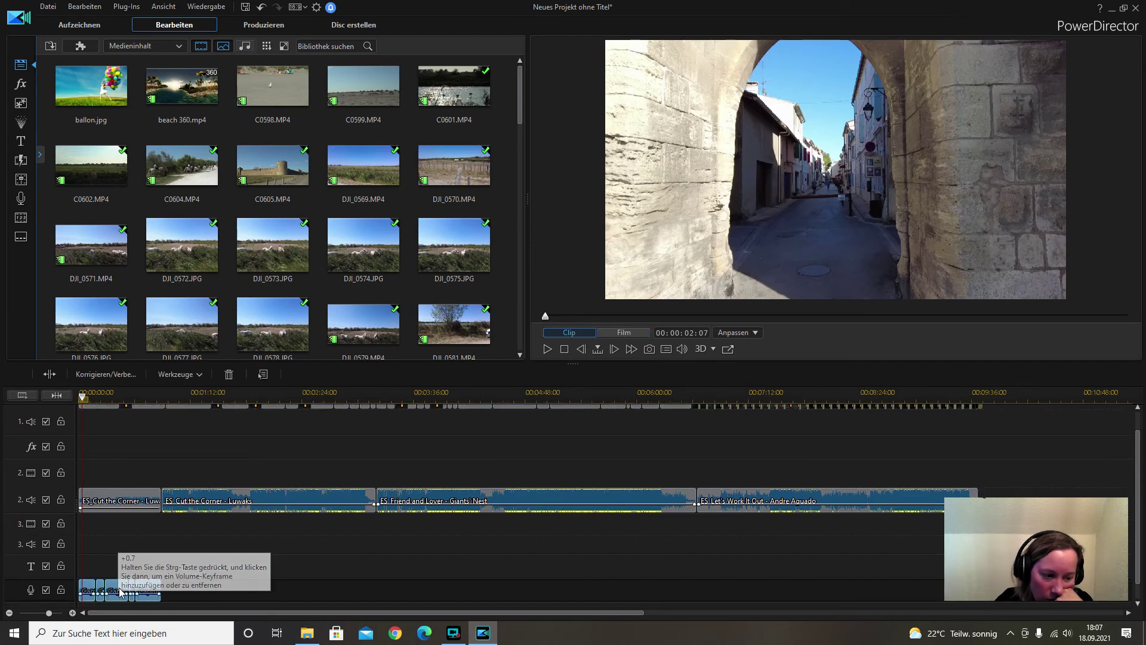
{"action": "left_click_drag", "start_coordinate": [120, 586], "coordinate": [101, 423]}
{"action": "left_click", "coordinate": [258, 538]}
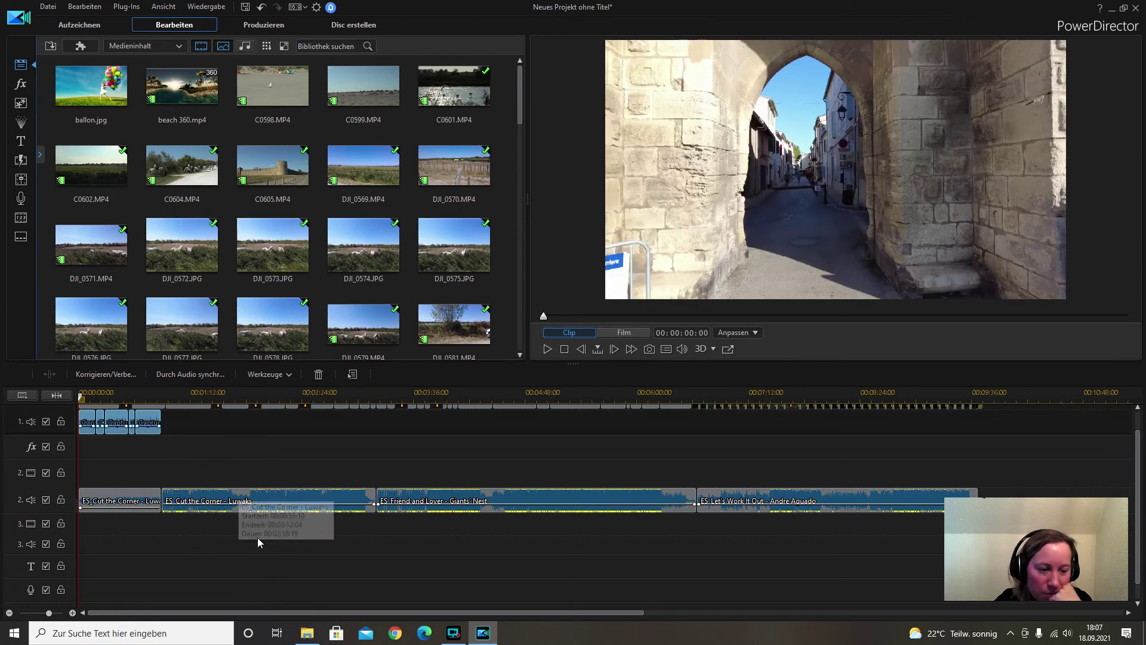
{"action": "left_click", "coordinate": [547, 348]}
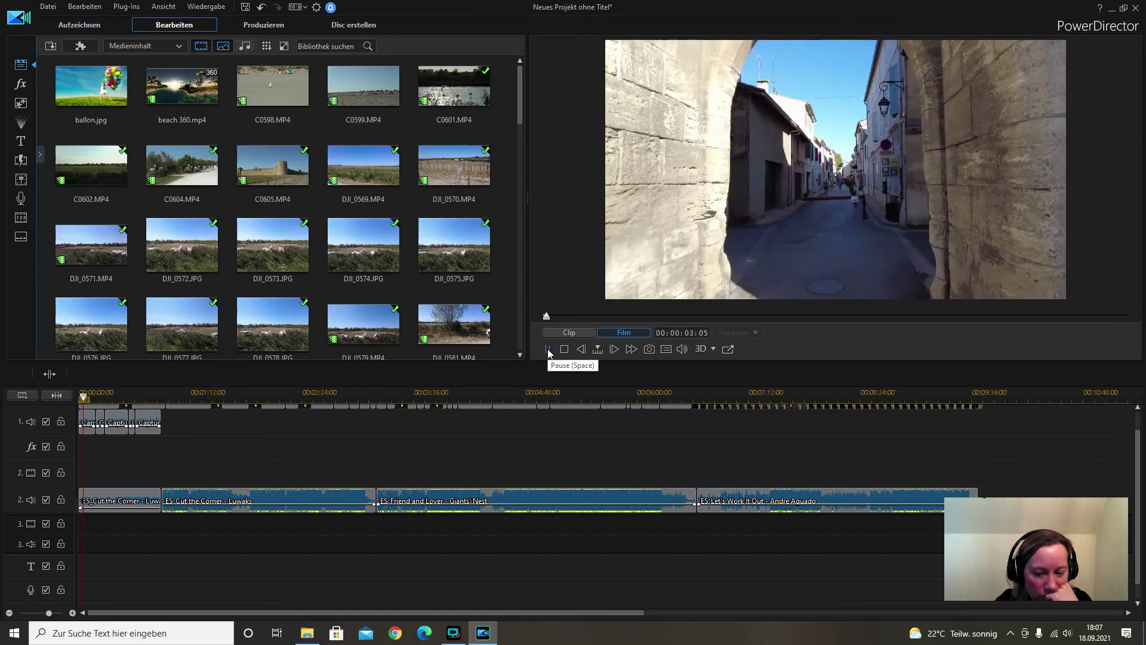
{"action": "left_click", "coordinate": [548, 351]}
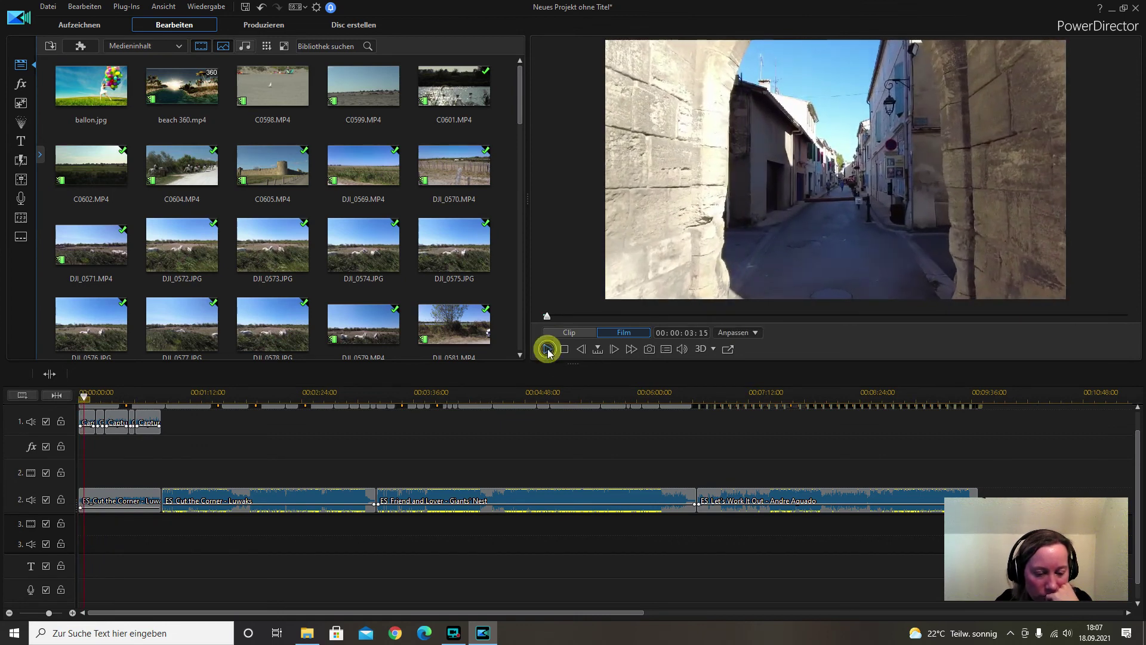
Raise the volume of all voice-over clips on audio track 1 together and play the film up to 00:00:08:18
{"action": "left_click", "coordinate": [86, 427]}
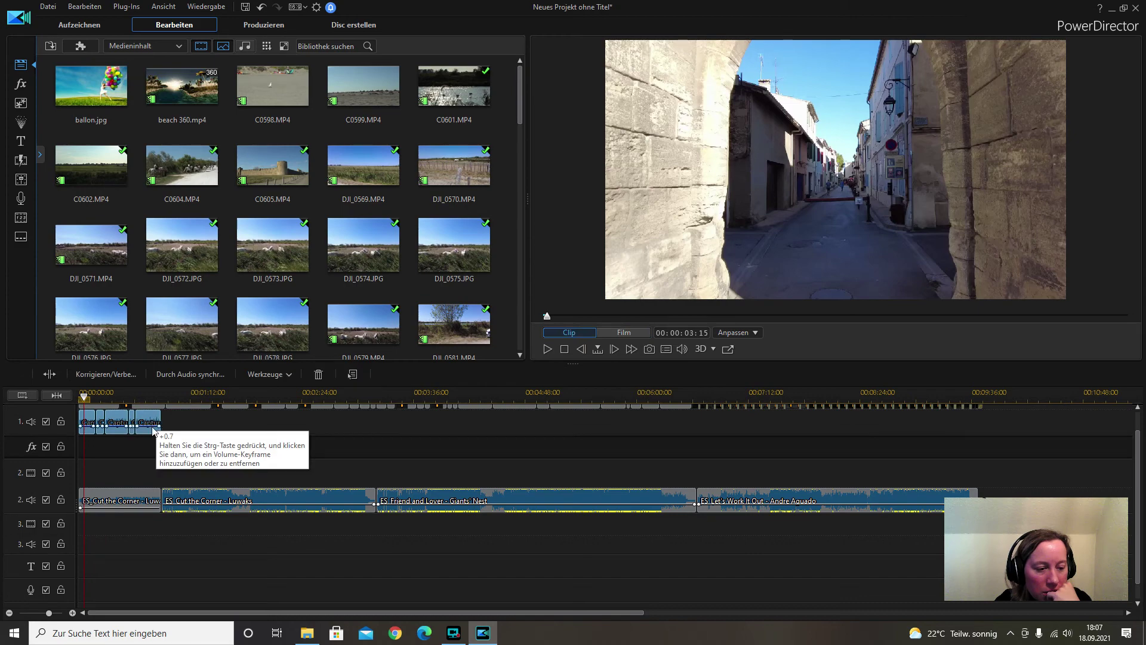
{"action": "scroll", "coordinate": [150, 429], "scroll_direction": "up", "scroll_amount": 1}
{"action": "left_click", "coordinate": [151, 426]}
{"action": "left_click_drag", "start_coordinate": [151, 427], "coordinate": [153, 425]}
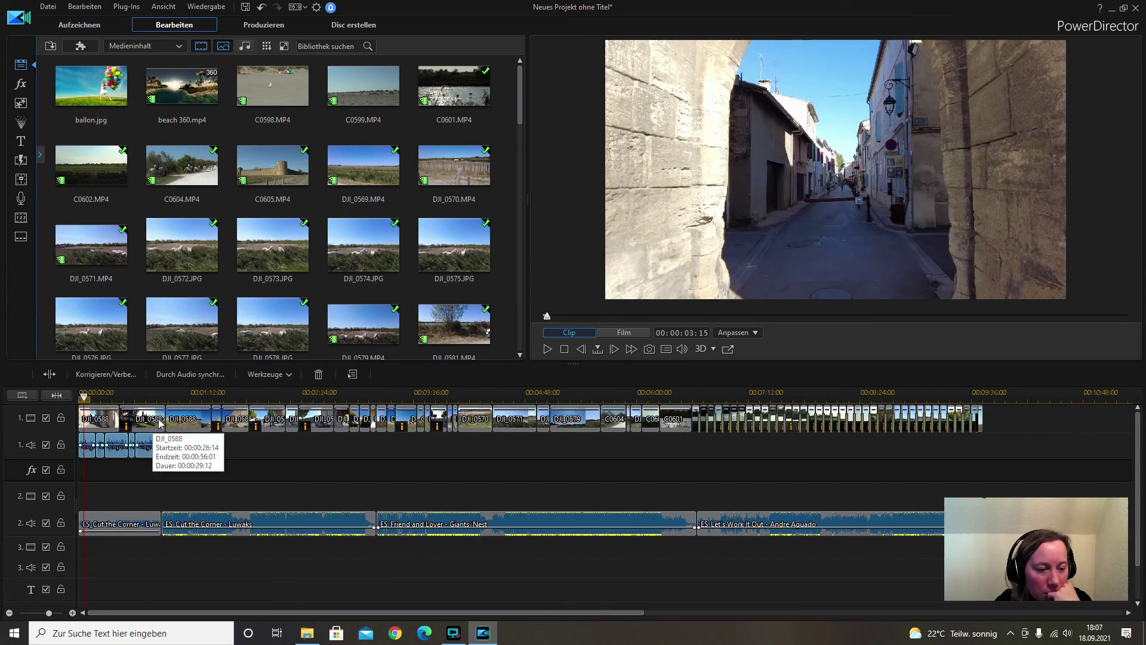
{"action": "left_click", "coordinate": [549, 350]}
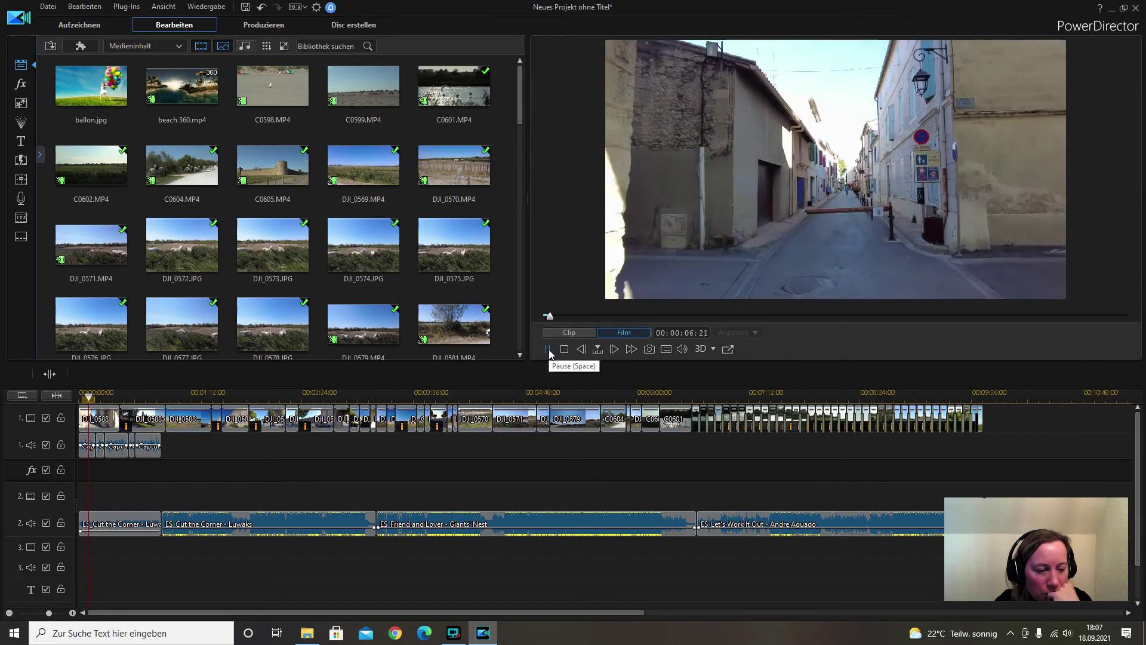
{"action": "left_click", "coordinate": [548, 352]}
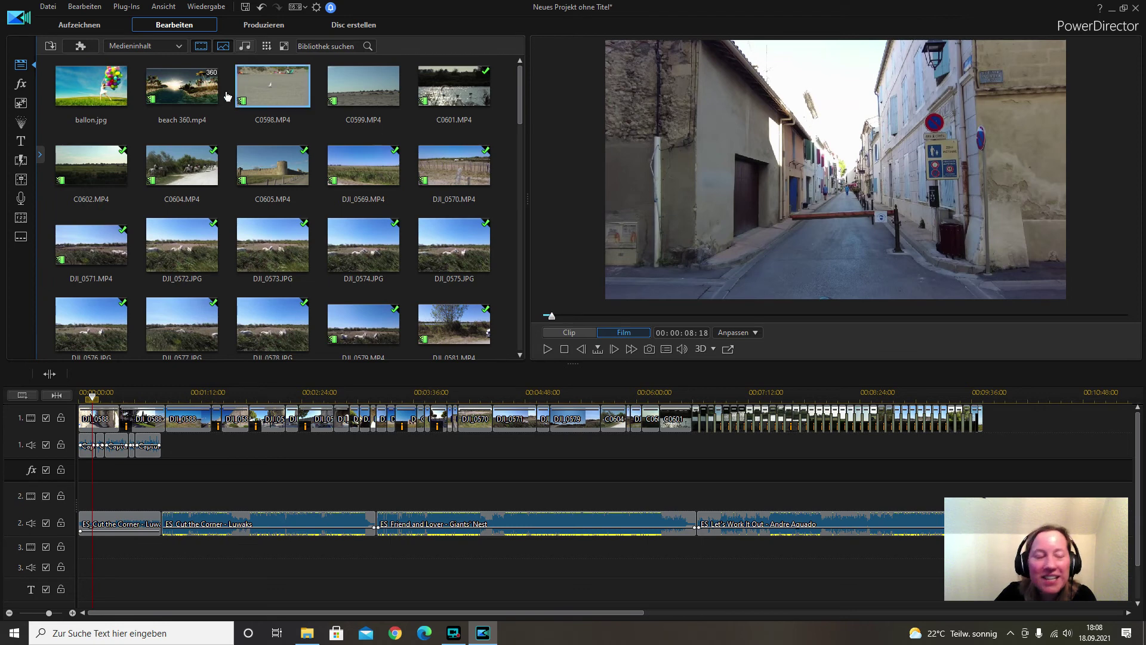
Add the downloaded title template Line Flare 2 to video track 2 at the start of the film
{"action": "left_click", "coordinate": [21, 142]}
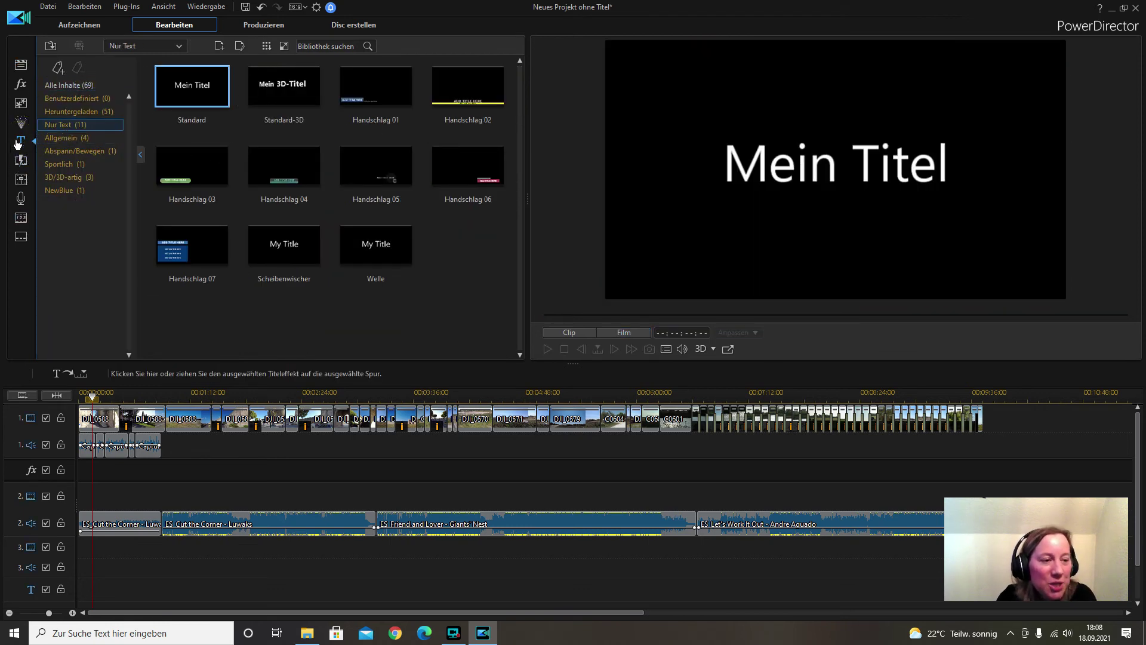
{"action": "left_click", "coordinate": [75, 112]}
{"action": "scroll", "coordinate": [373, 217], "scroll_direction": "down", "scroll_amount": 2}
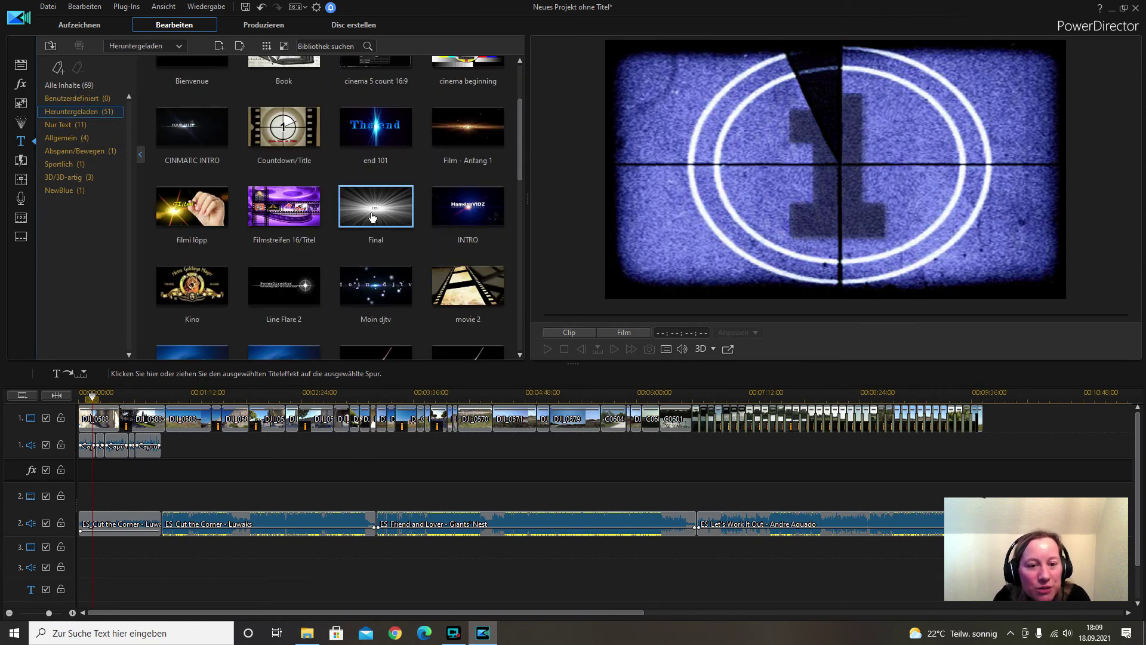
{"action": "left_click", "coordinate": [63, 127]}
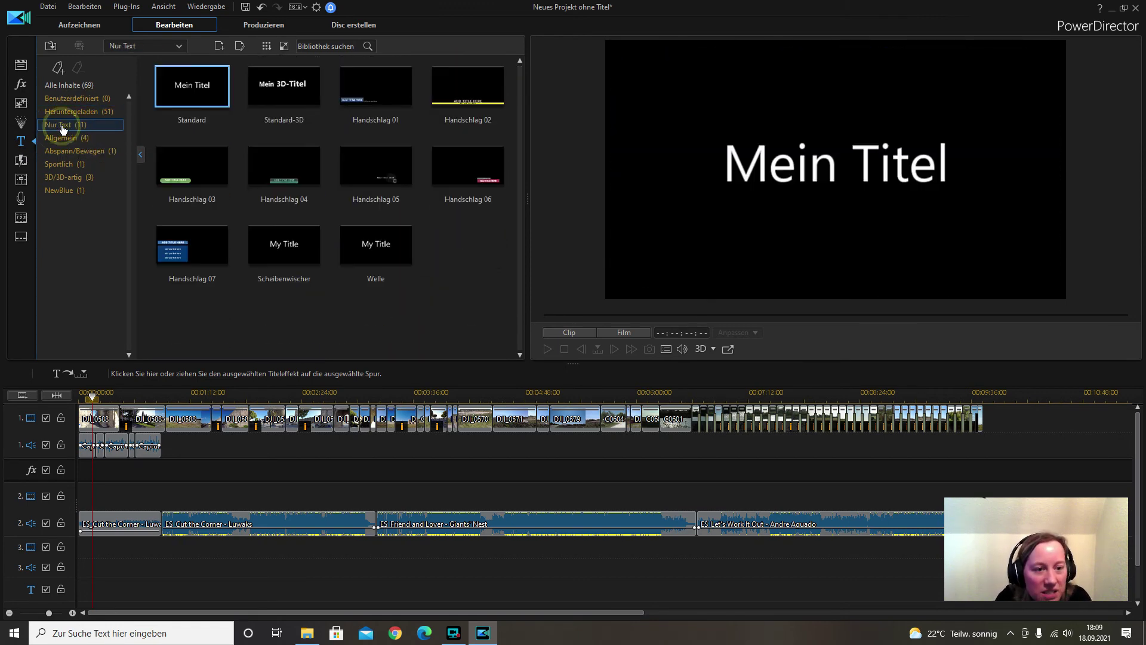
{"action": "left_click", "coordinate": [65, 112]}
{"action": "scroll", "coordinate": [358, 172], "scroll_direction": "down", "scroll_amount": 2}
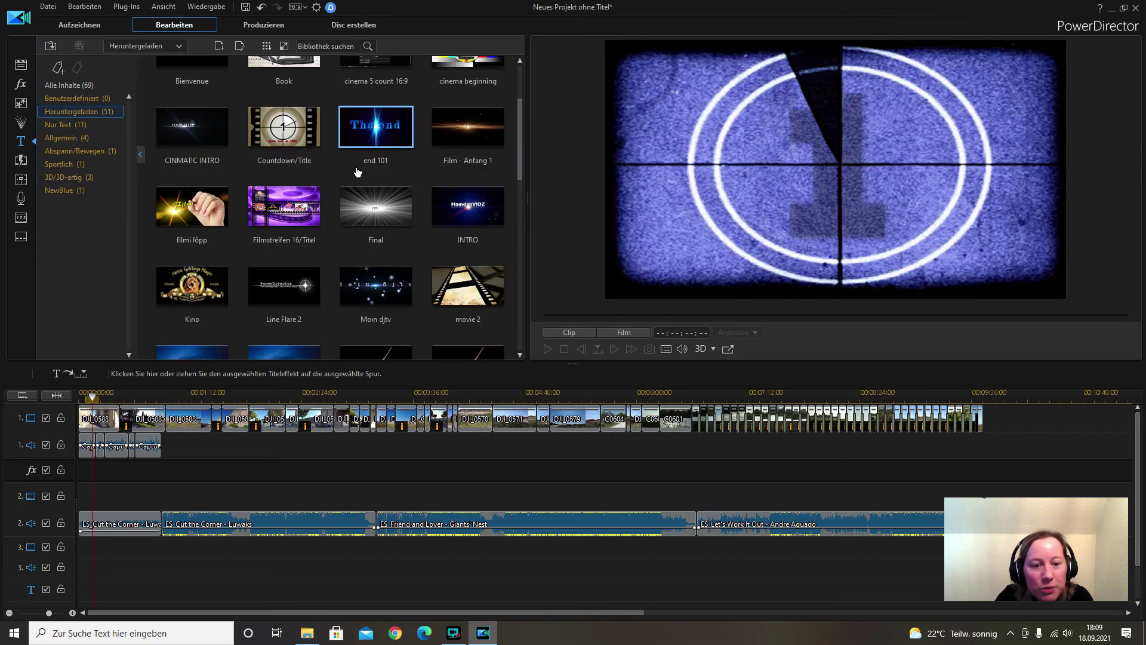
{"action": "left_click", "coordinate": [290, 291]}
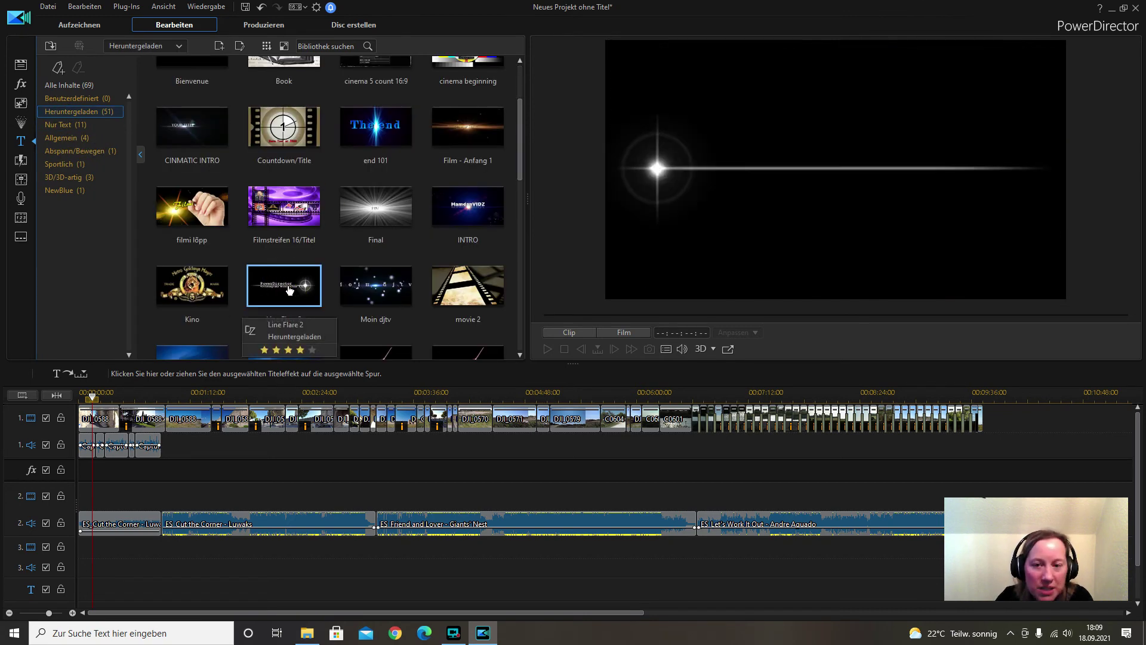
{"action": "left_click_drag", "start_coordinate": [290, 290], "coordinate": [89, 496]}
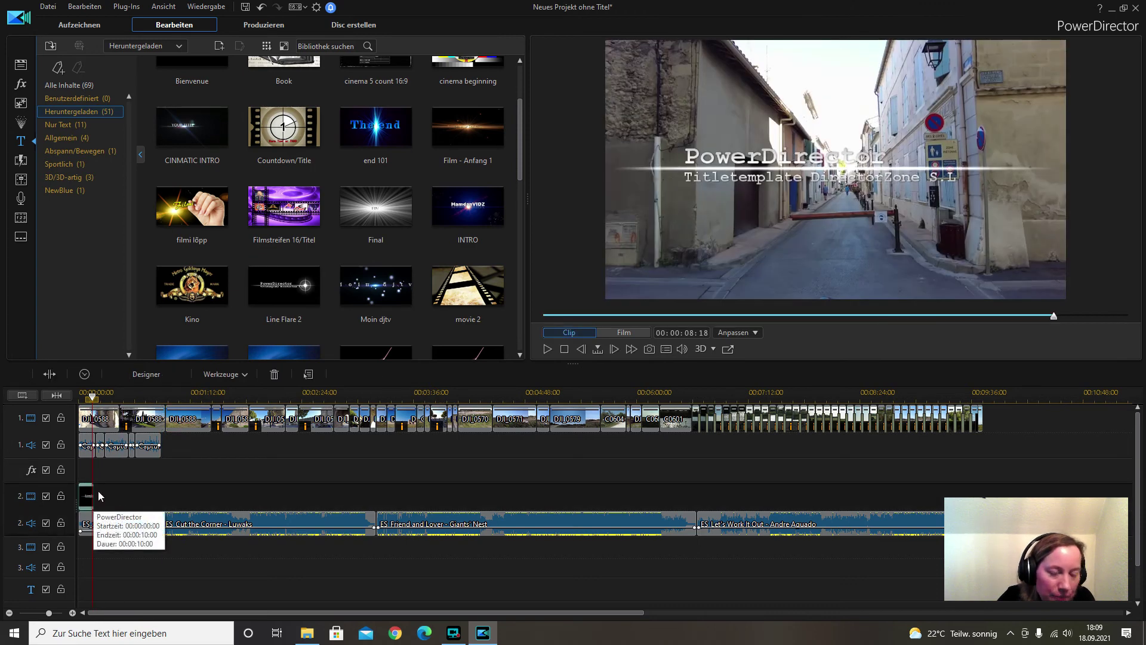
Replace the upper text line of the title with "Aigues Mortes"
{"action": "left_click", "coordinate": [730, 156]}
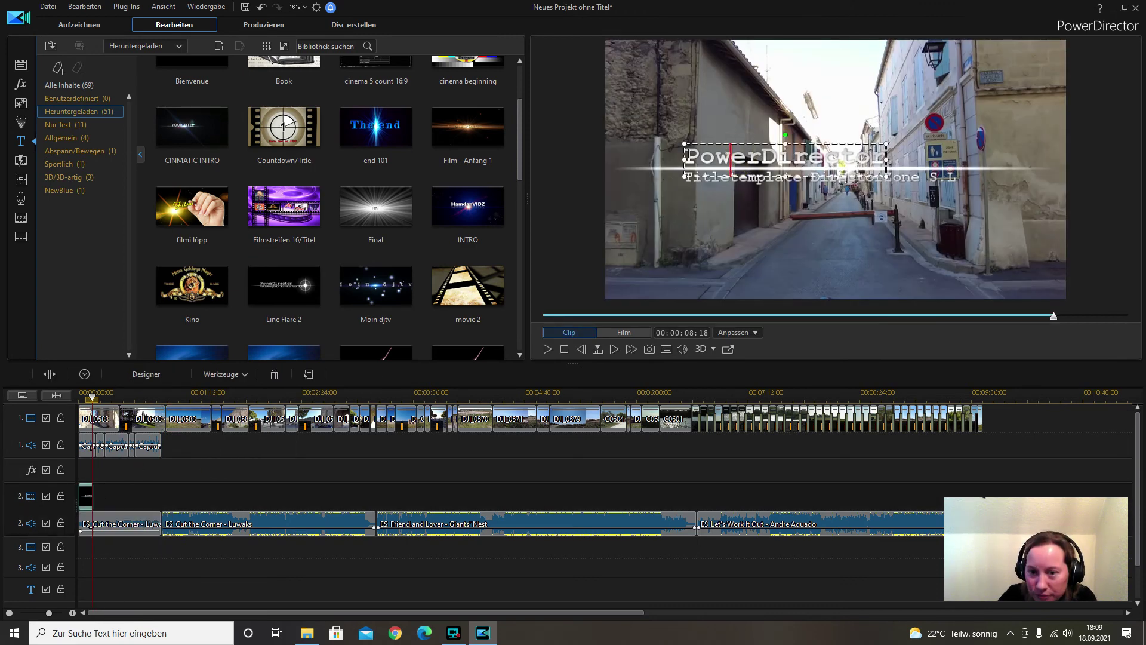
{"action": "left_click_drag", "start_coordinate": [687, 153], "coordinate": [905, 157]}
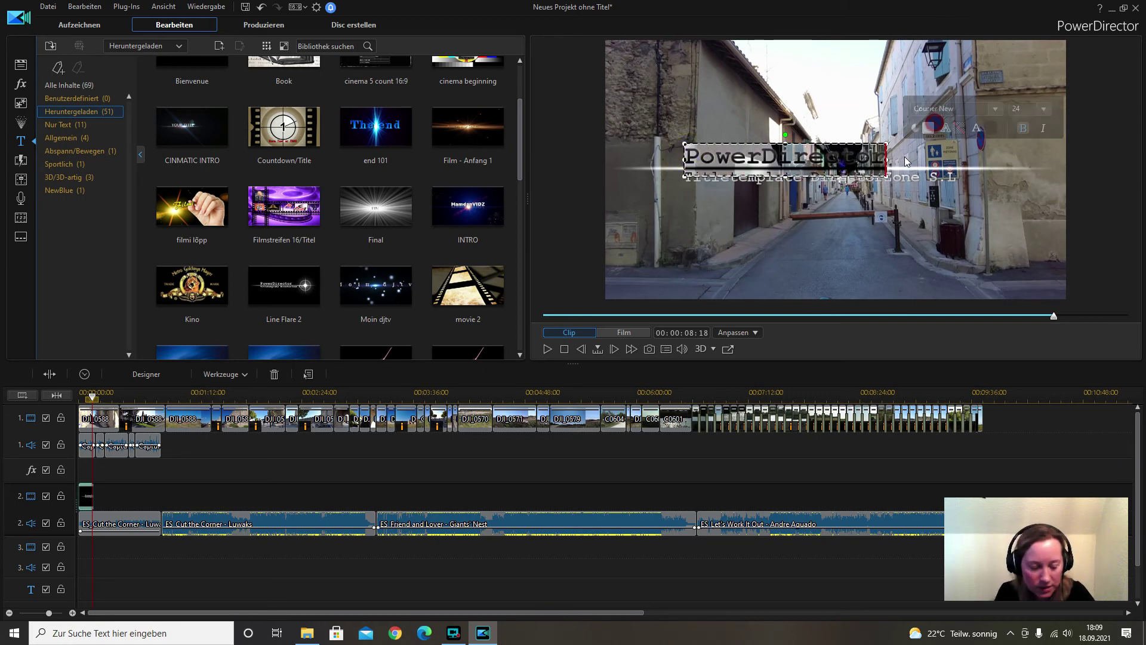
{"action": "type", "text": "A"}
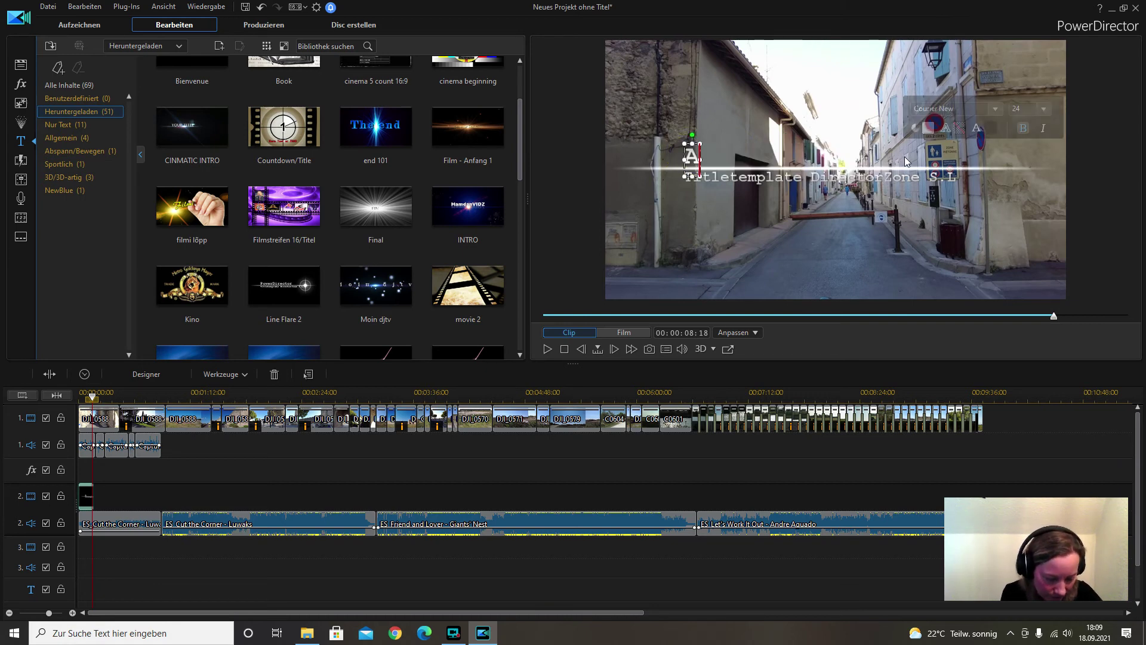
{"action": "type", "text": "igues"}
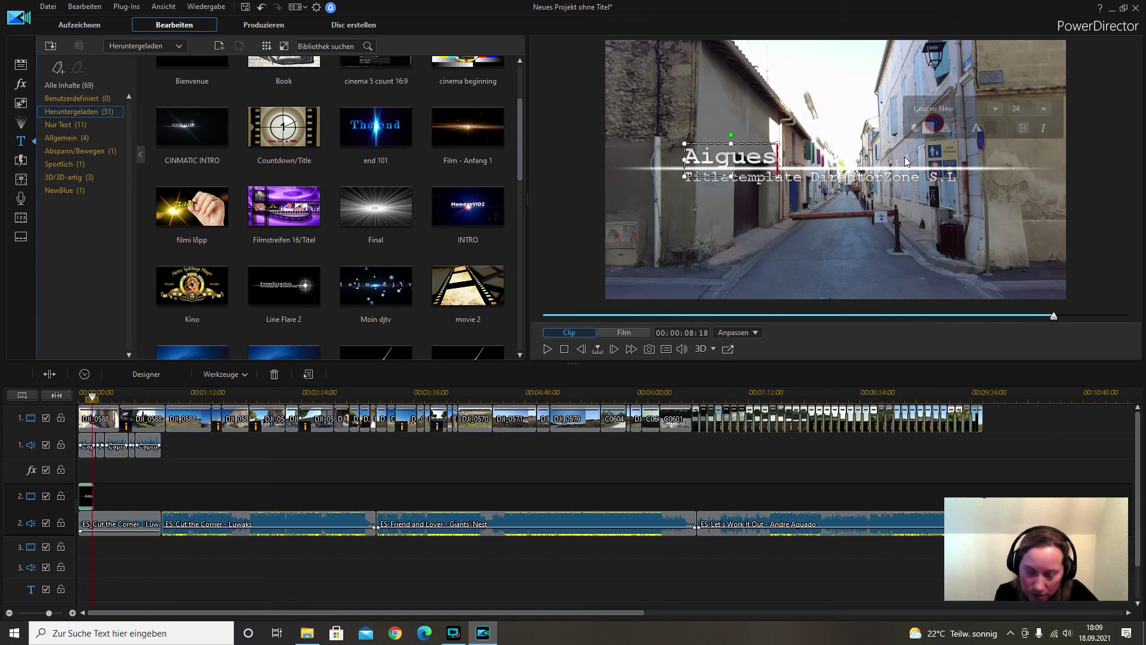
{"action": "type", "text": " Mor"}
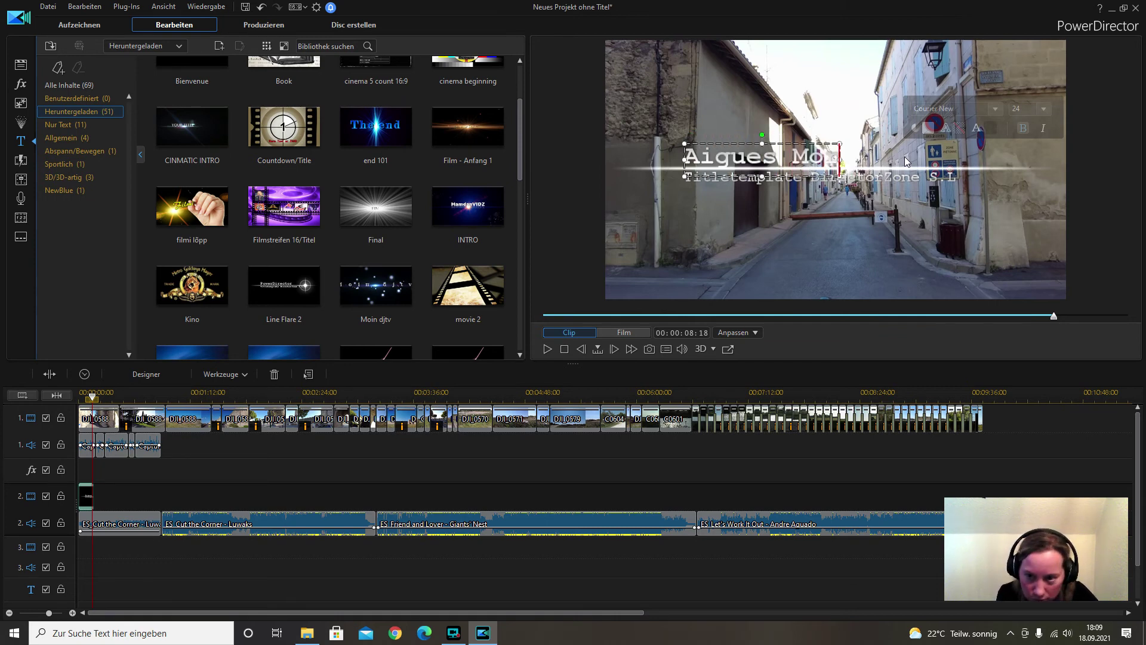
{"action": "type", "text": "tes"}
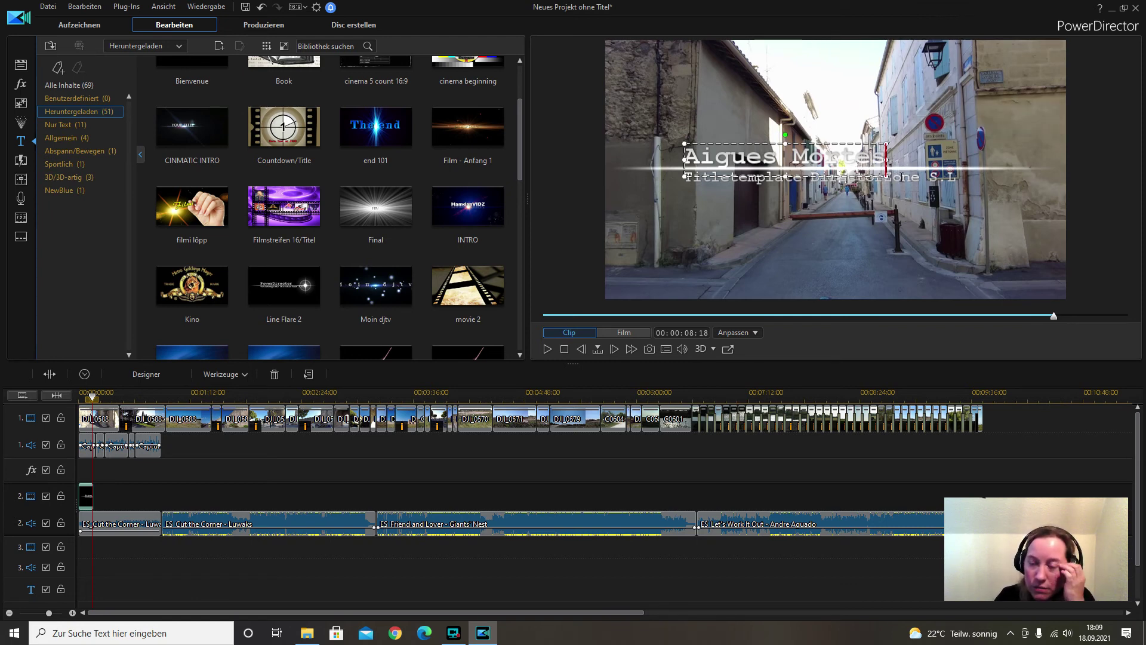
Replace the lower text line of the title with "Totes Wasser"
{"action": "left_click", "coordinate": [901, 179]}
{"action": "left_click", "coordinate": [687, 178]}
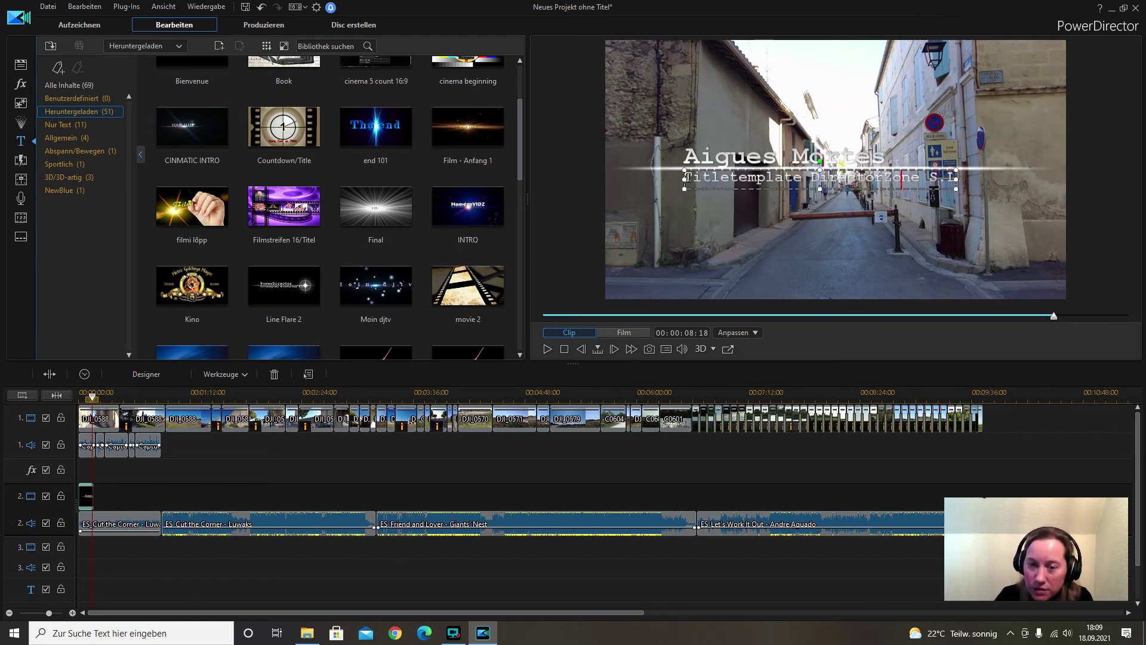
{"action": "left_click_drag", "start_coordinate": [687, 177], "coordinate": [961, 191]}
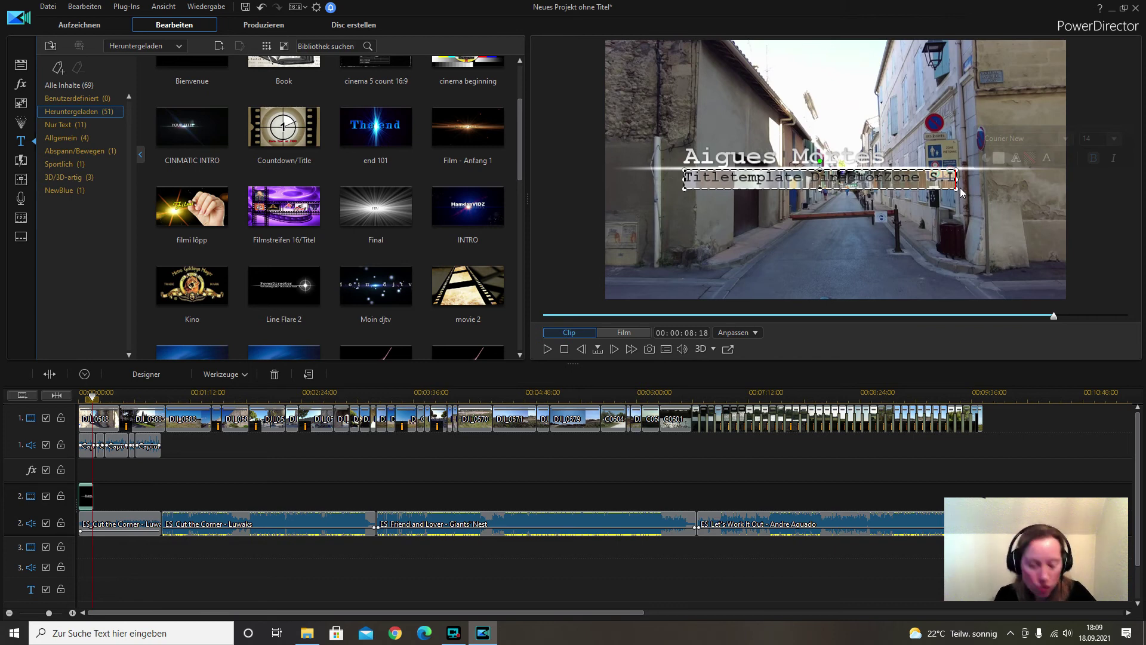
{"action": "type", "text": "To"}
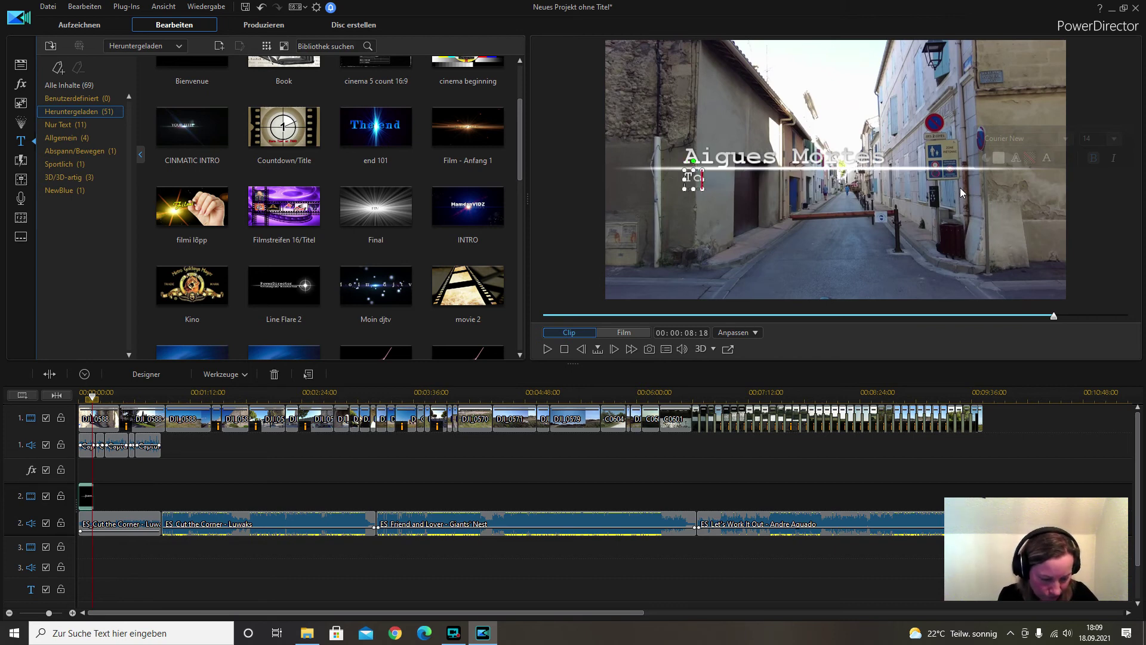
{"action": "type", "text": "tes Wasser"}
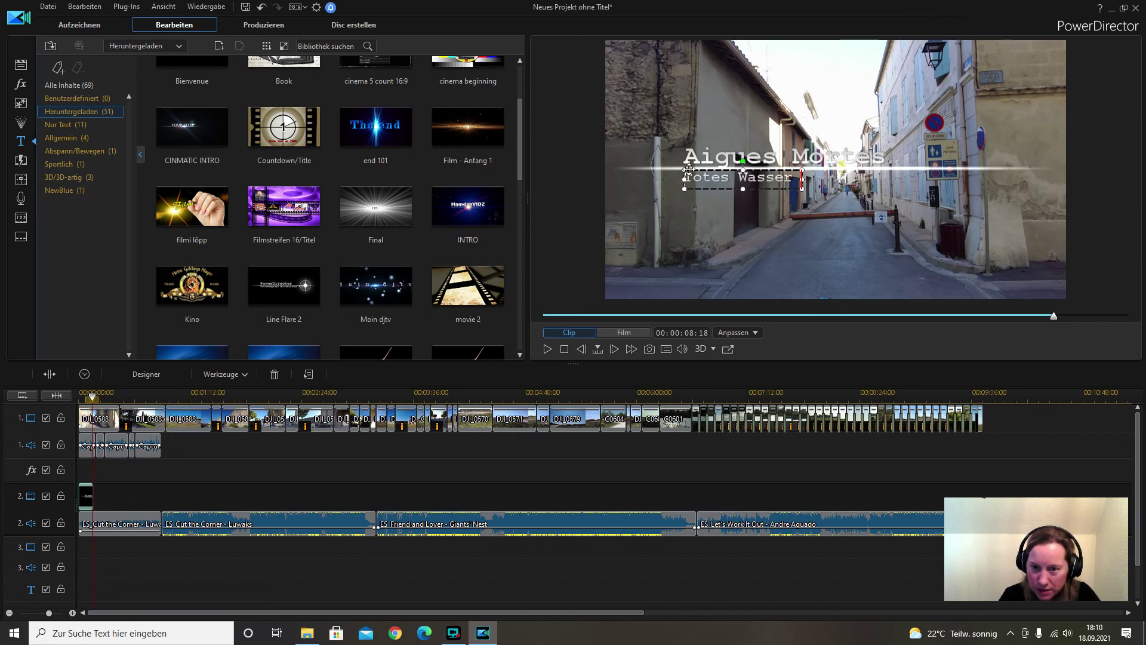
Replace the lower text line of the title with "Eine der größten Mittelalterlichen Festungsstädte" and shrink it to fit within the frame
{"action": "left_click_drag", "start_coordinate": [687, 177], "coordinate": [794, 184]}
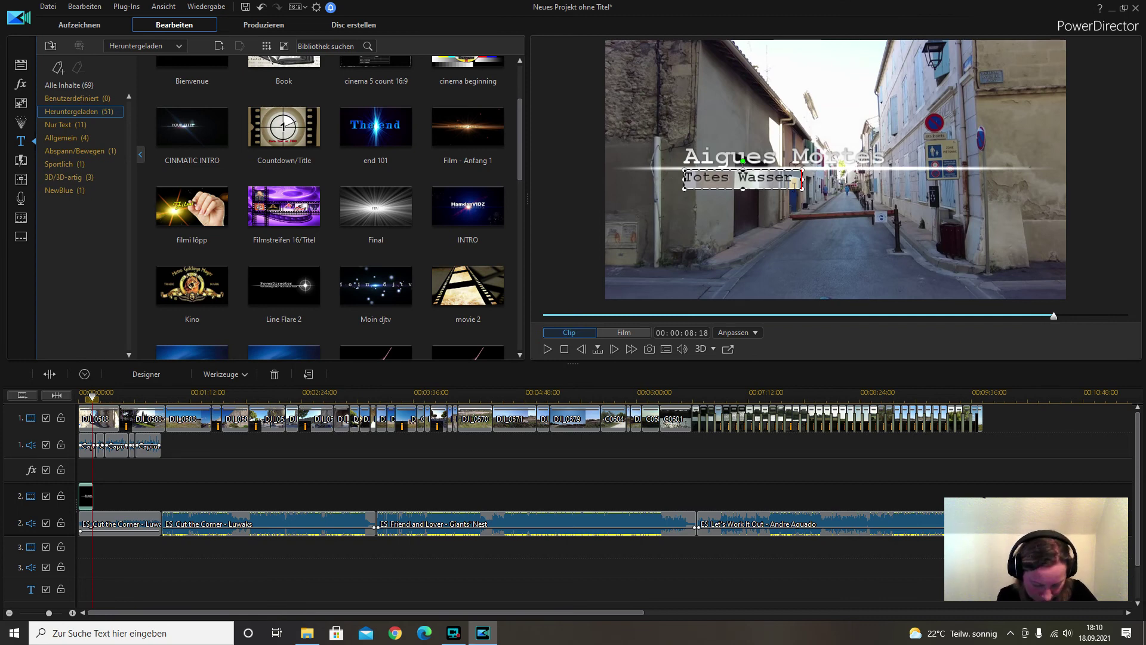
{"action": "type", "text": "Eine der Gr"}
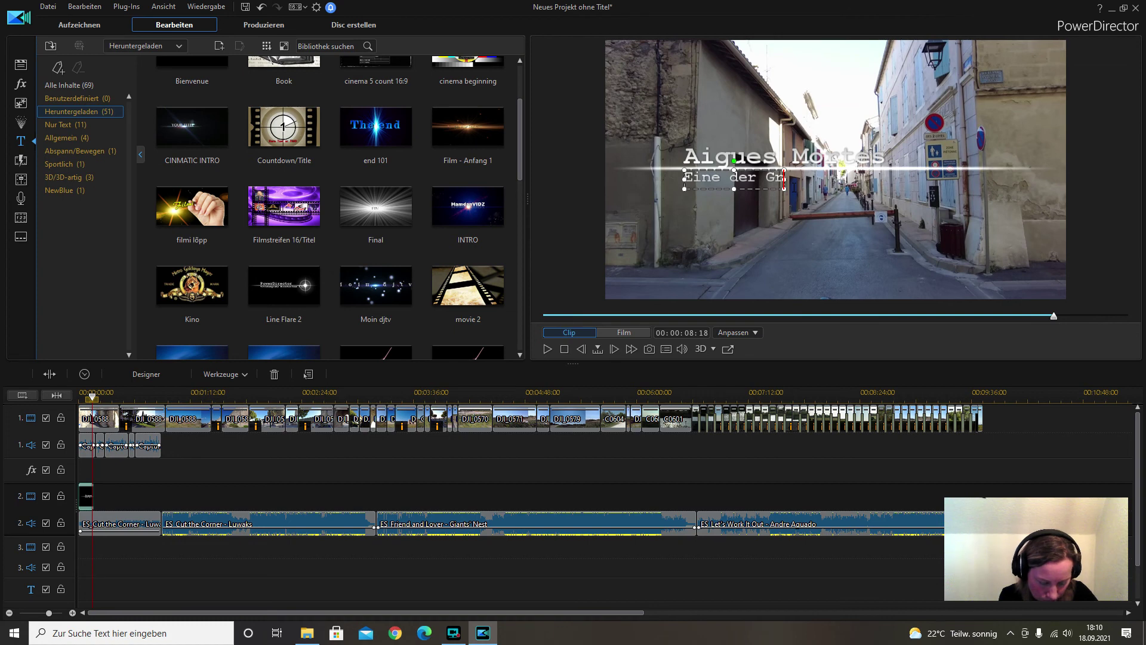
{"action": "type", "text": "ö"}
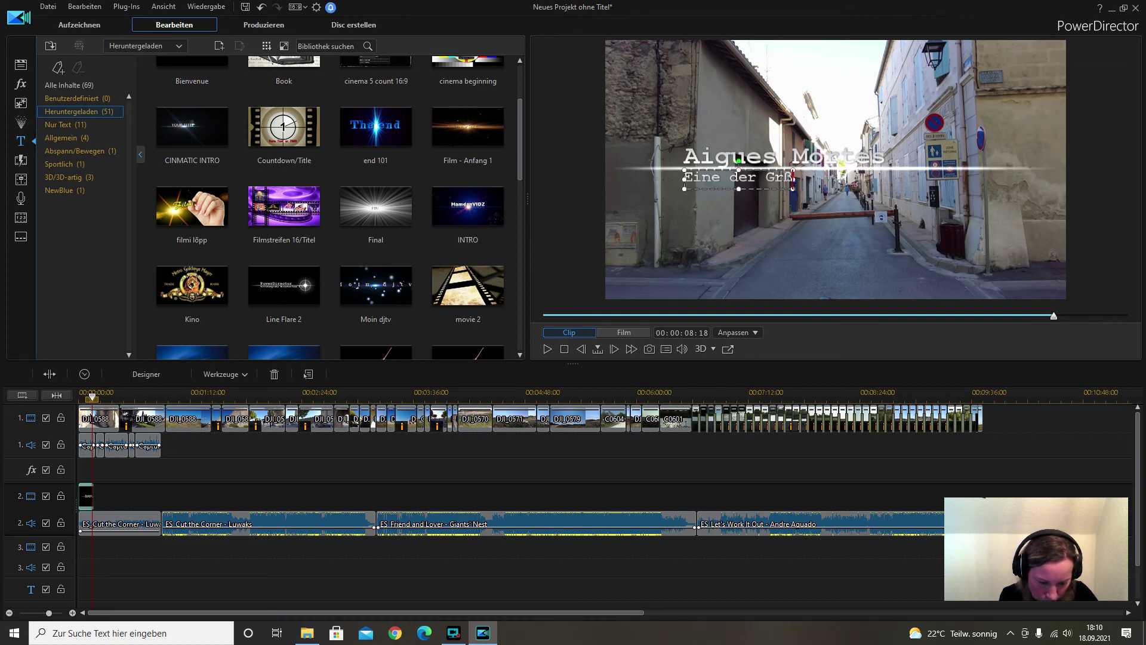
{"action": "key", "text": "BackSpace"}
{"action": "type", "text": "ößten"}
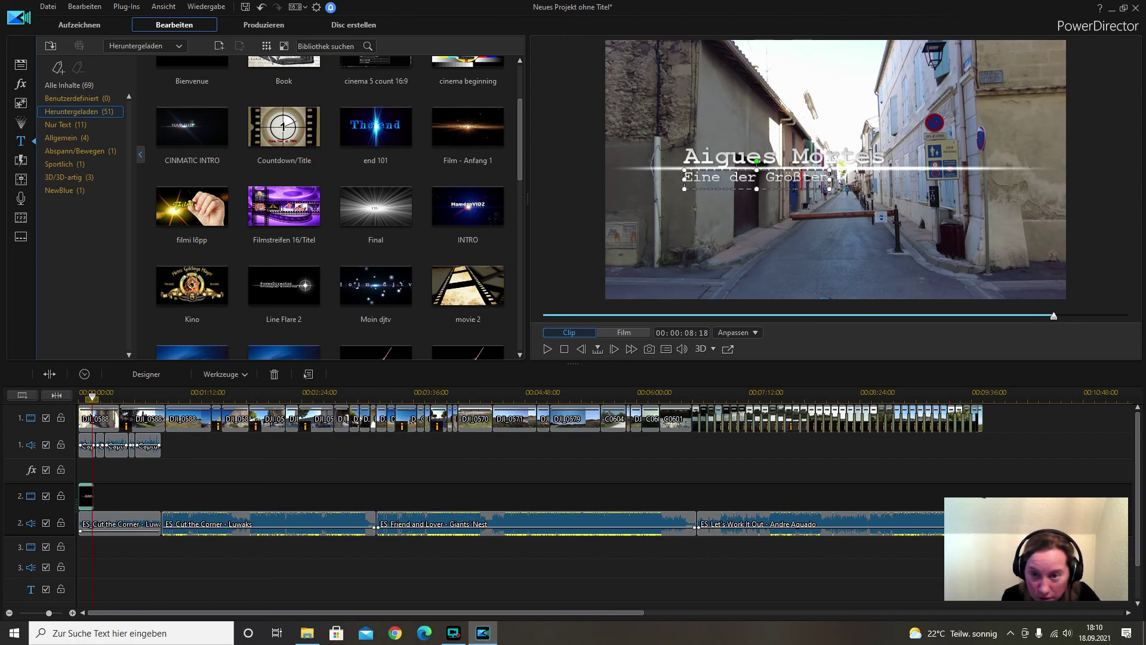
{"action": "key", "text": "BackSpace"}
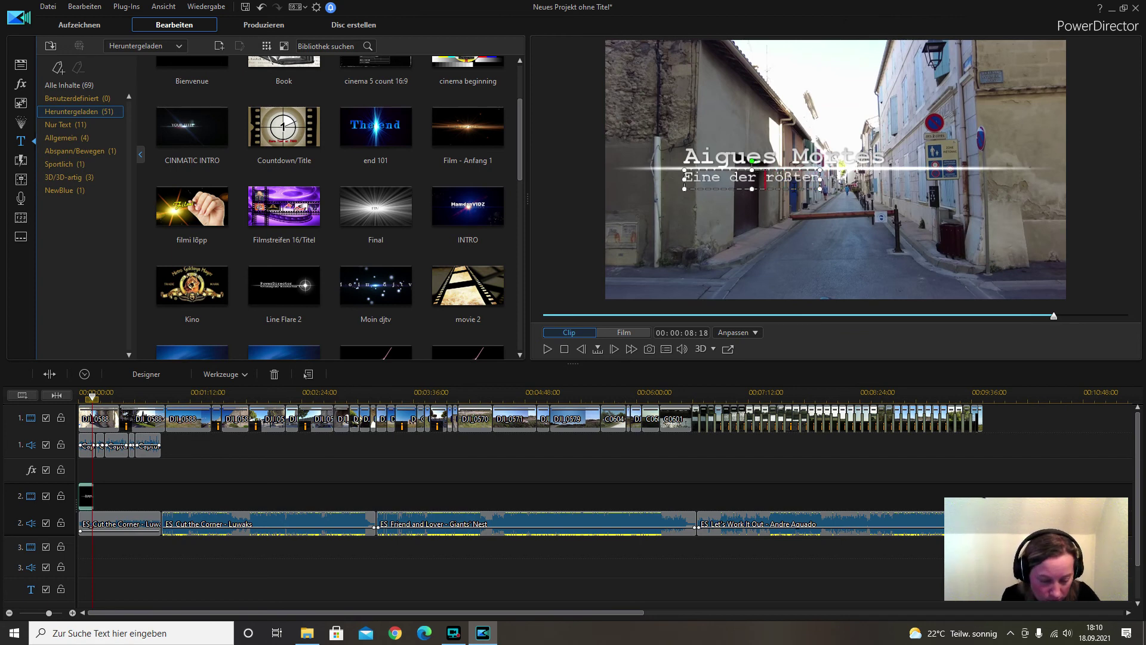
{"action": "type", "text": "größten"}
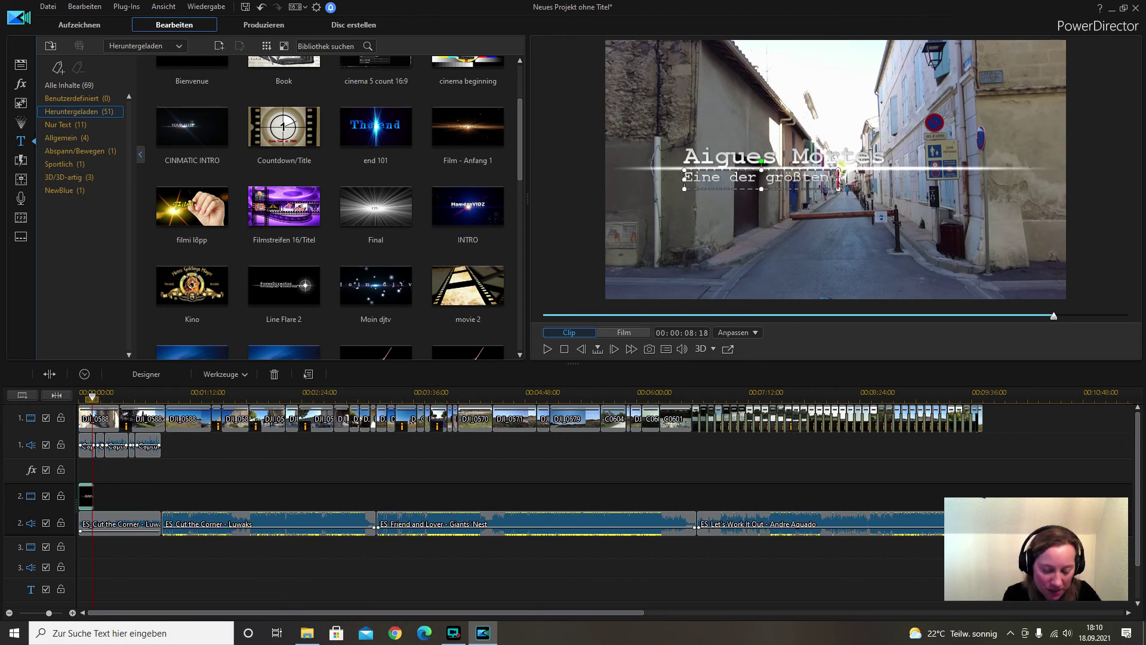
{"action": "type", "text": " Mitt"}
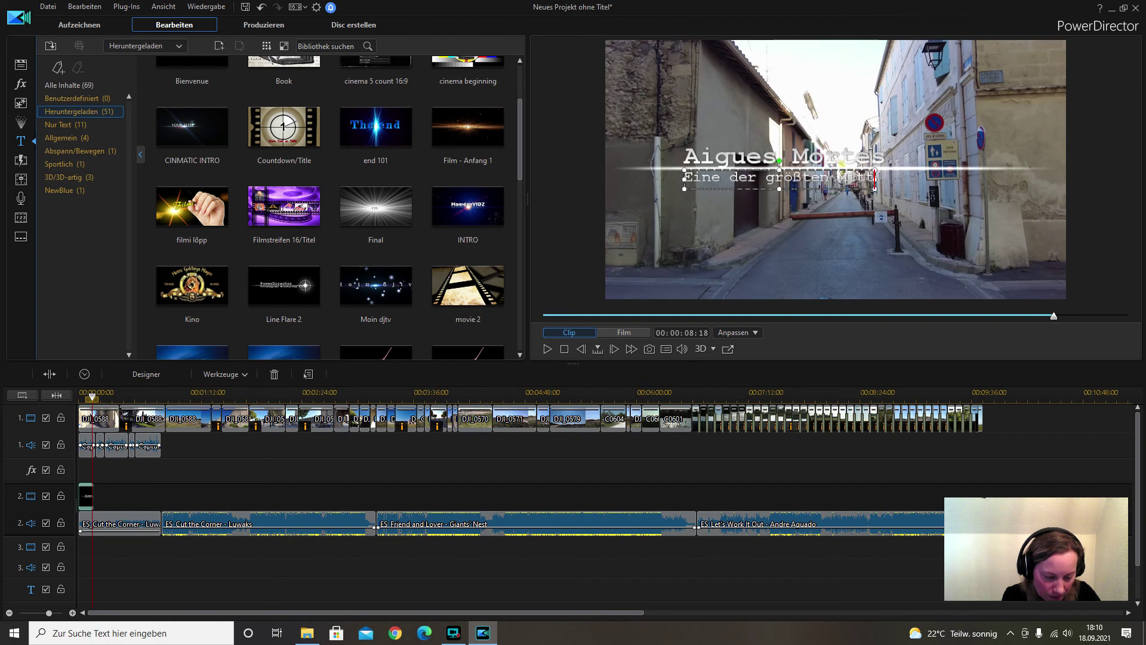
{"action": "type", "text": "elalter"}
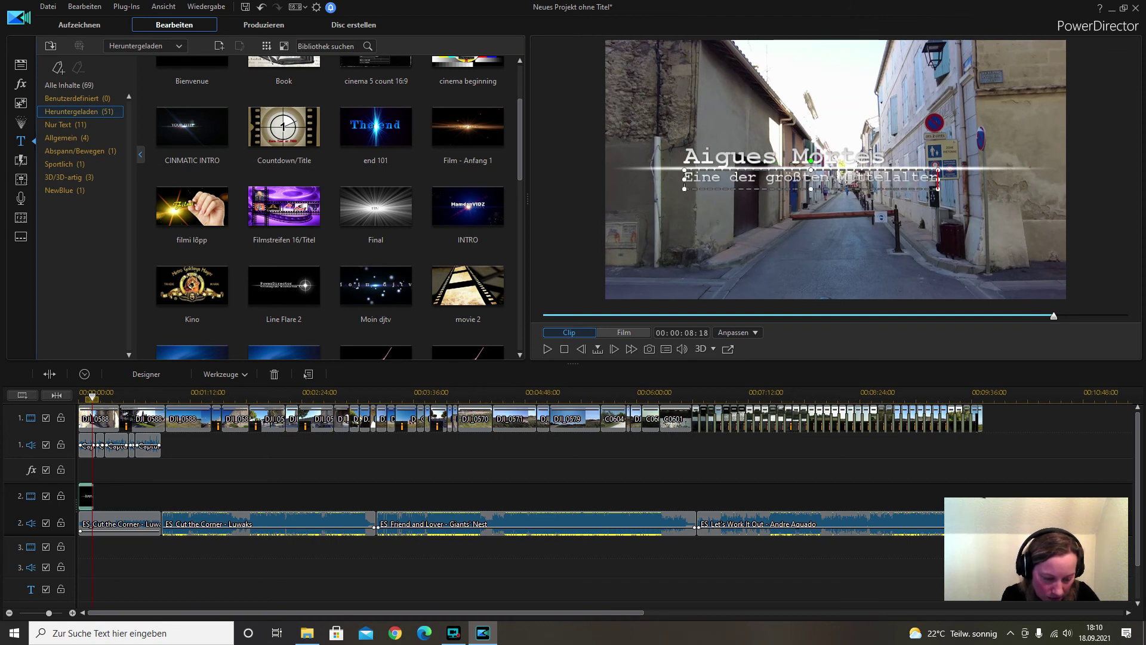
{"action": "type", "text": "lichen Fe"}
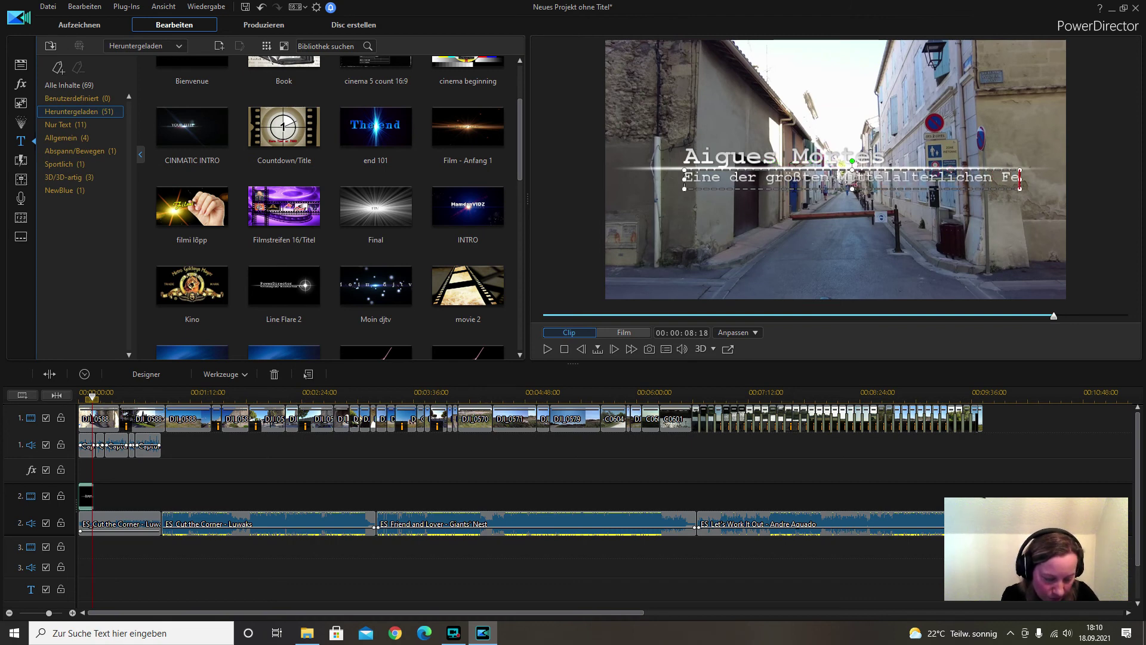
{"action": "type", "text": "stungss"}
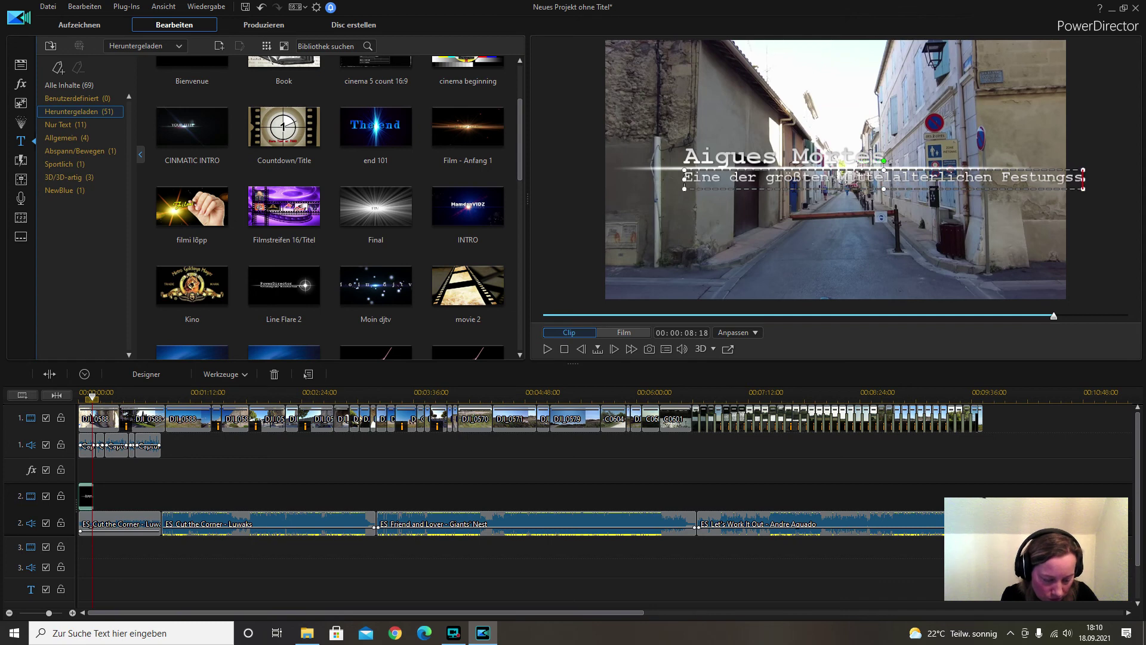
{"action": "type", "text": "tädte"}
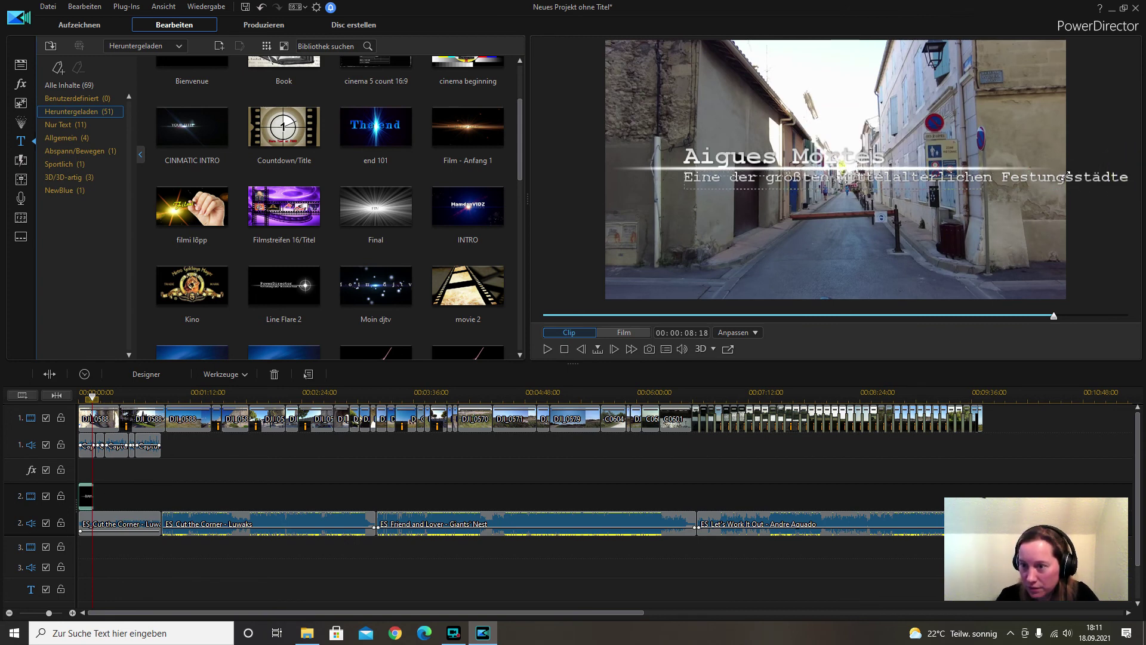
{"action": "left_click_drag", "start_coordinate": [1128, 169], "coordinate": [1065, 176]}
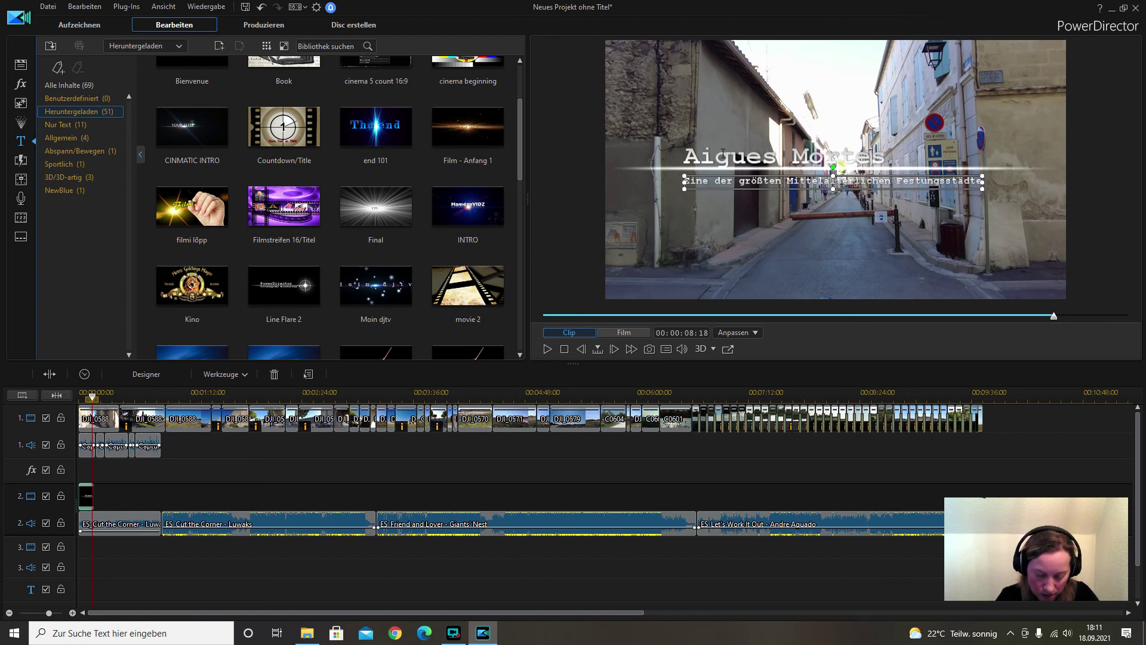
Change the upper text line of the title to "Aigues-Mortes (Totes Wasser)" and scale it down to fit within the frame
{"action": "double_click", "coordinate": [794, 158]}
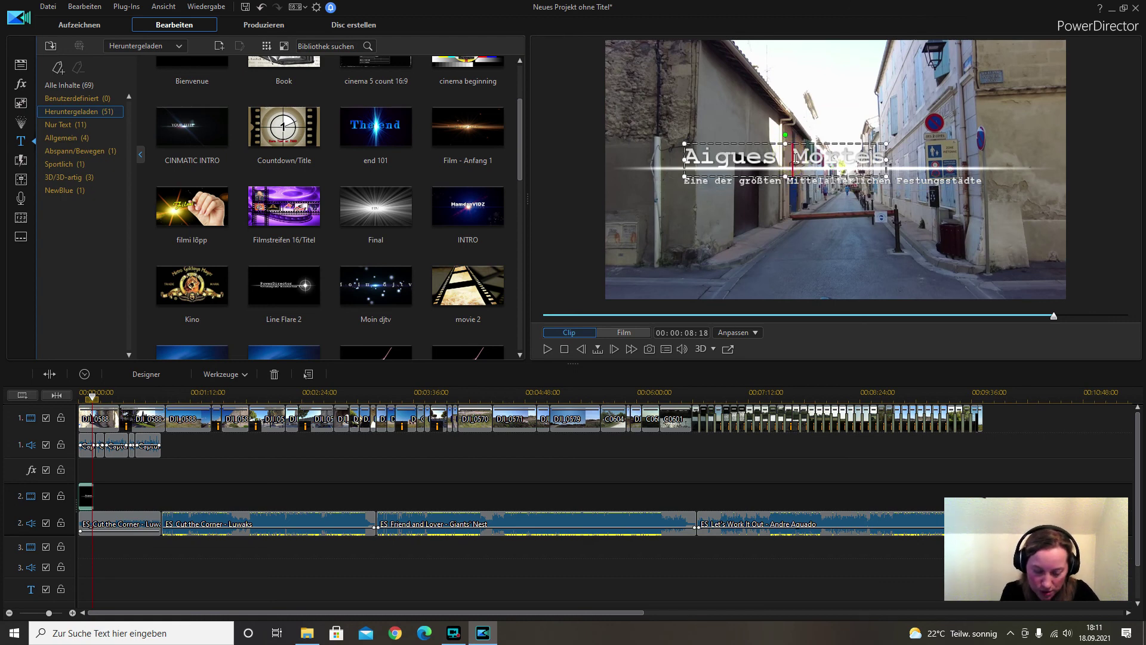
{"action": "key", "text": "BackSpace"}
{"action": "type", "text": "-"}
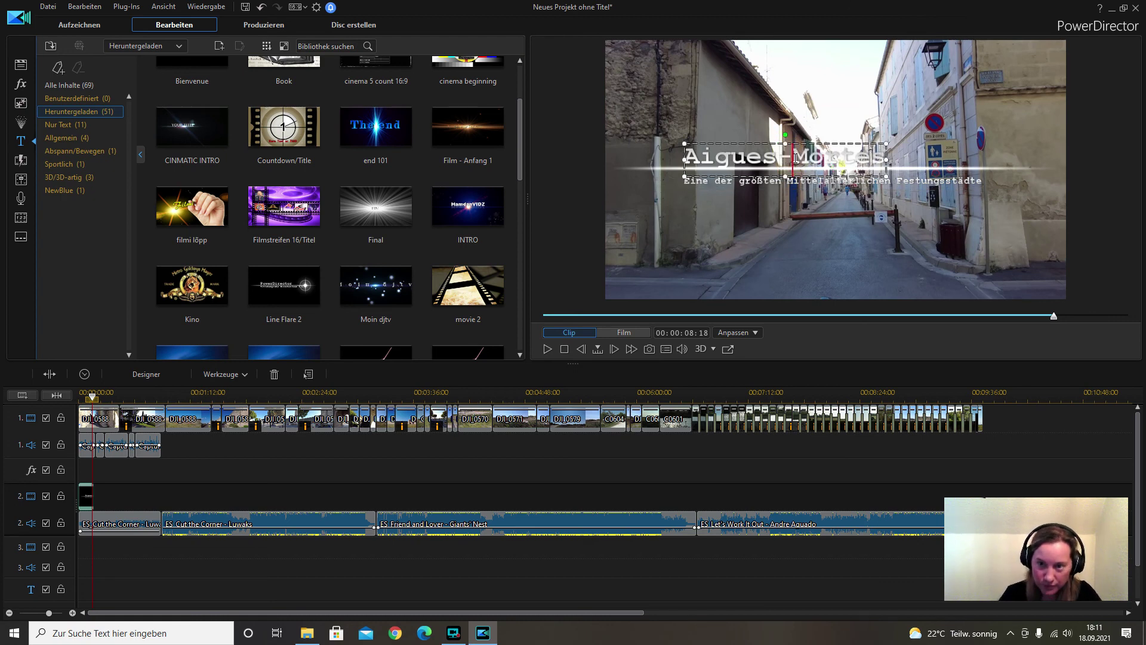
{"action": "left_click", "coordinate": [888, 158]}
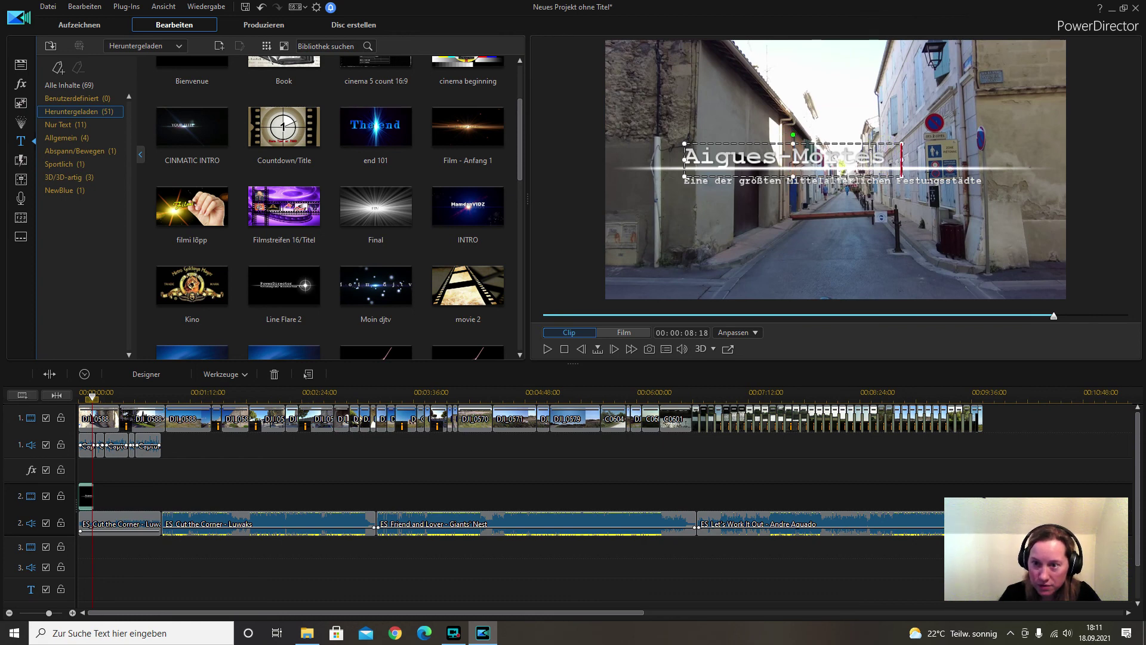
{"action": "type", "text": "("}
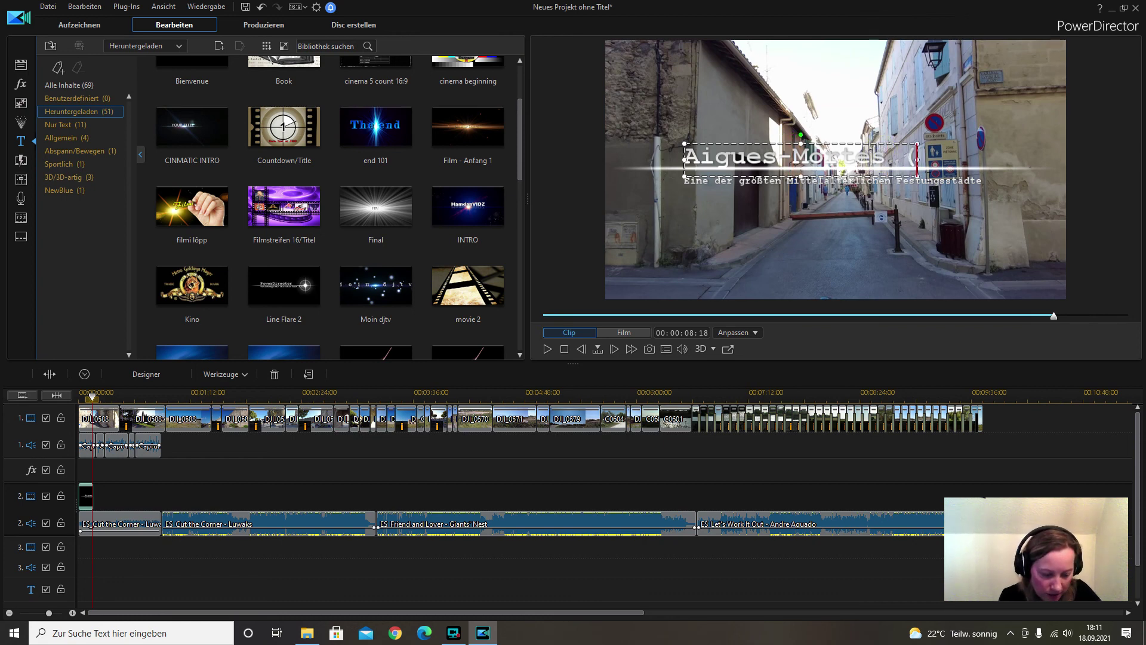
{"action": "type", "text": "Tote"}
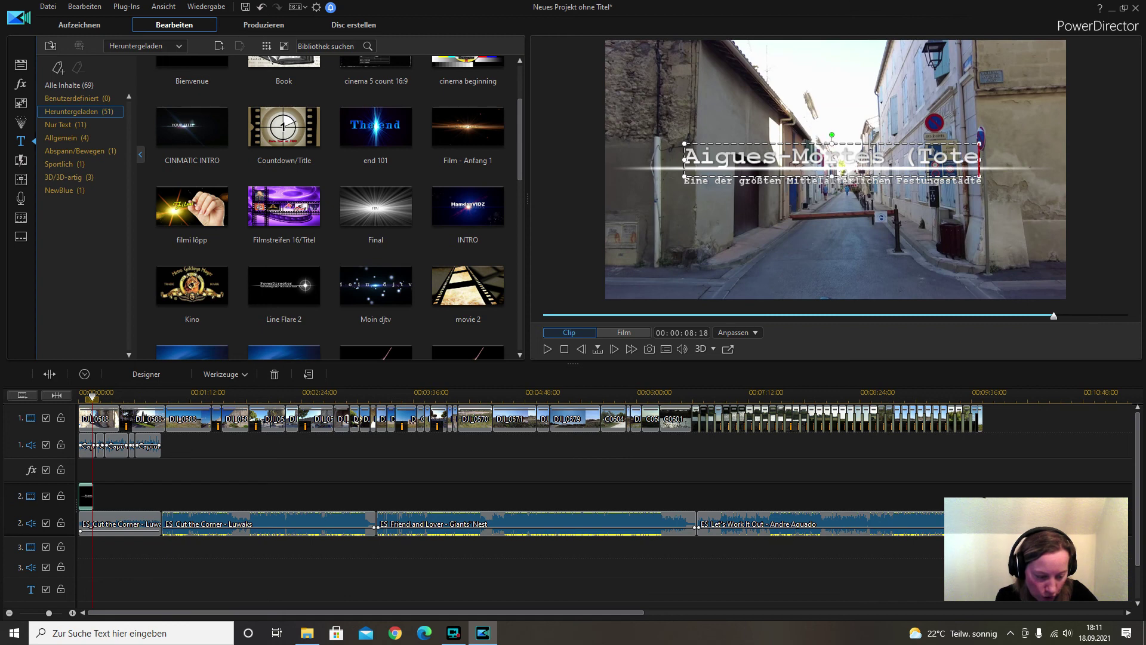
{"action": "type", "text": "s Wass"}
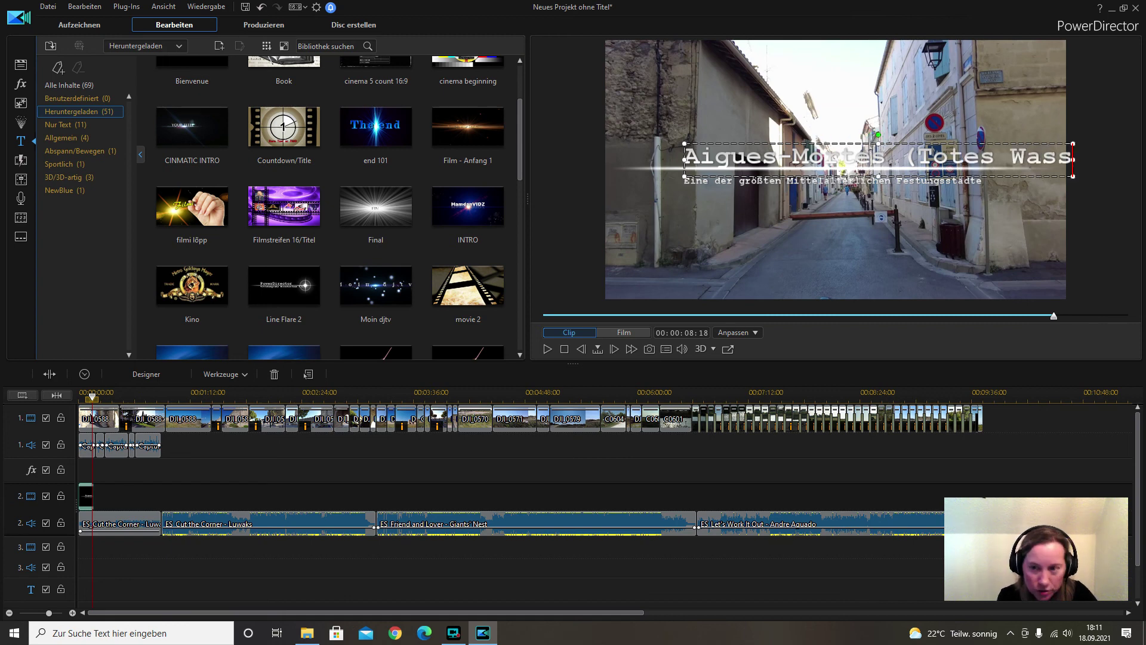
{"action": "type", "text": "er)"}
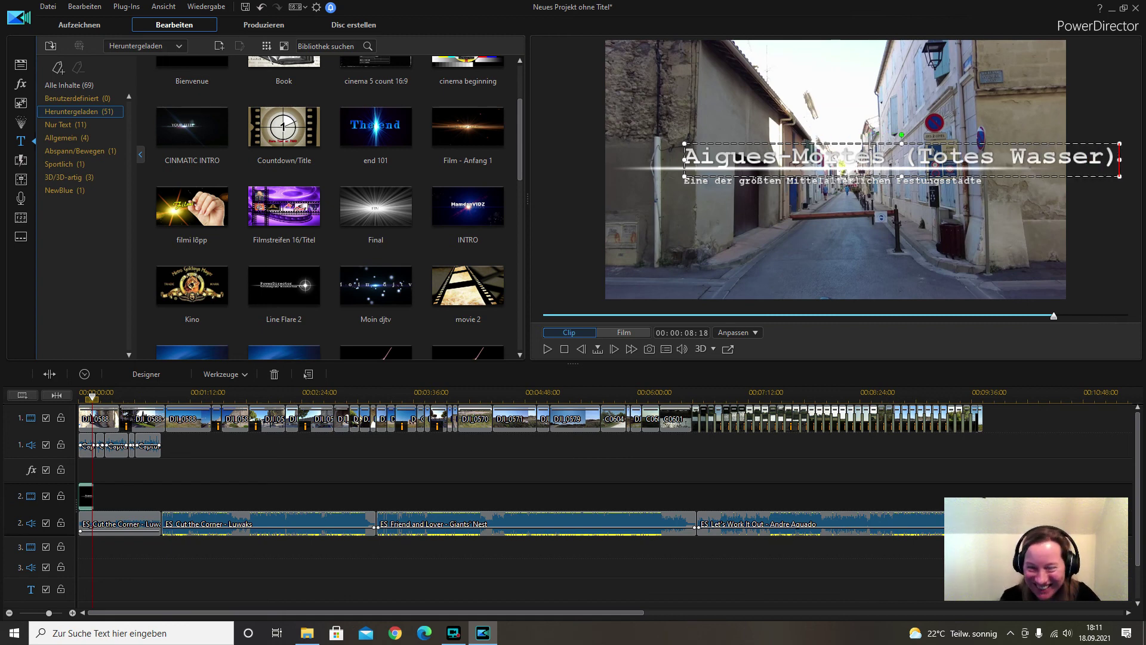
{"action": "left_click_drag", "start_coordinate": [1119, 144], "coordinate": [1047, 148]}
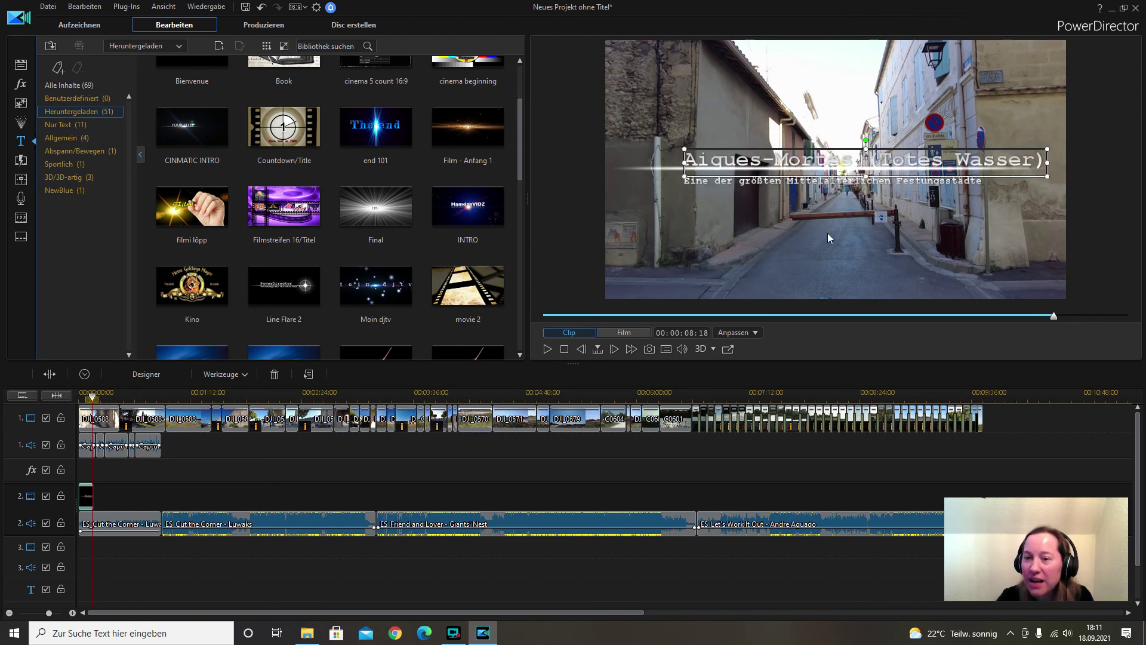
{"action": "left_click", "coordinate": [846, 177]}
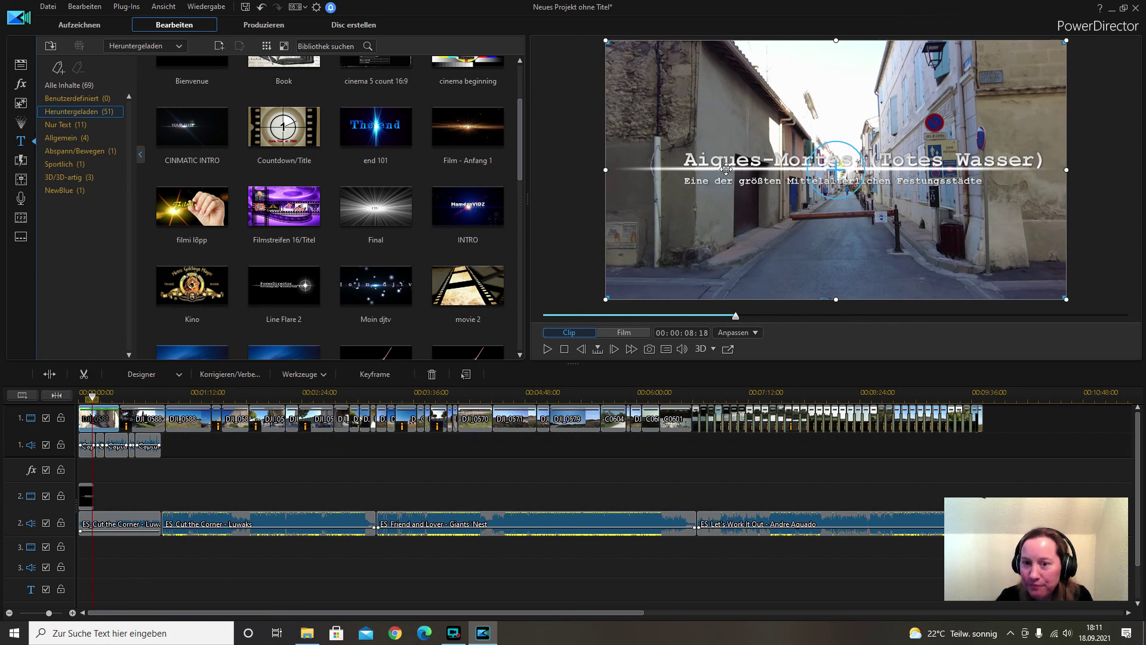
Play the film from the start to 00:00:05:14 to check the opening title animation
{"action": "left_click", "coordinate": [89, 395]}
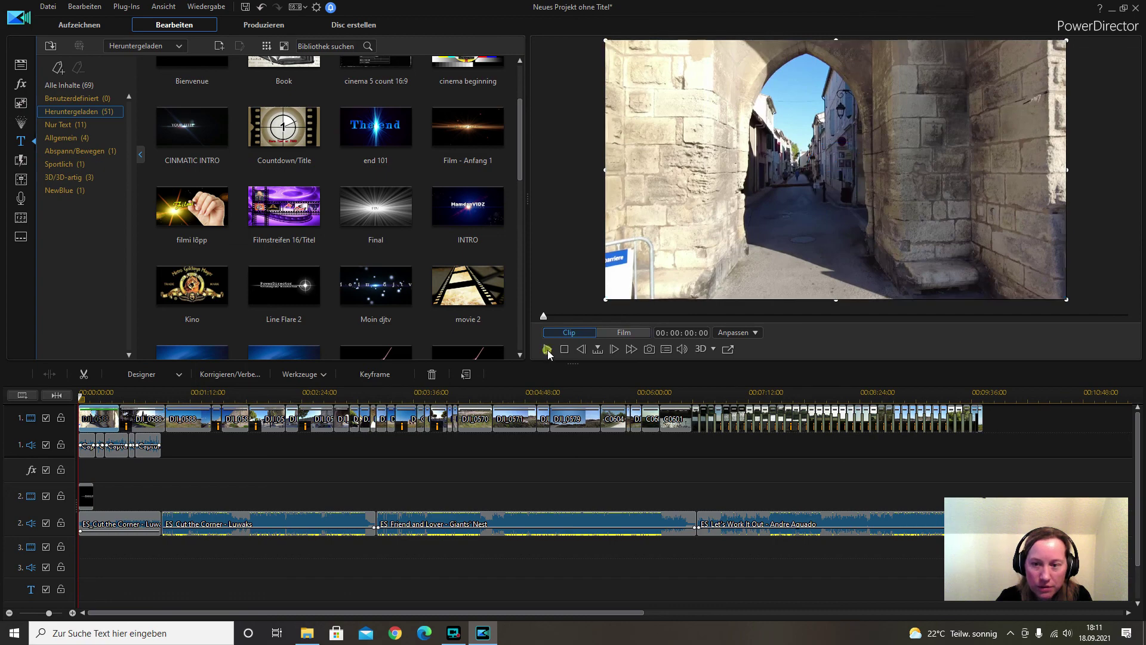
{"action": "left_click", "coordinate": [547, 349]}
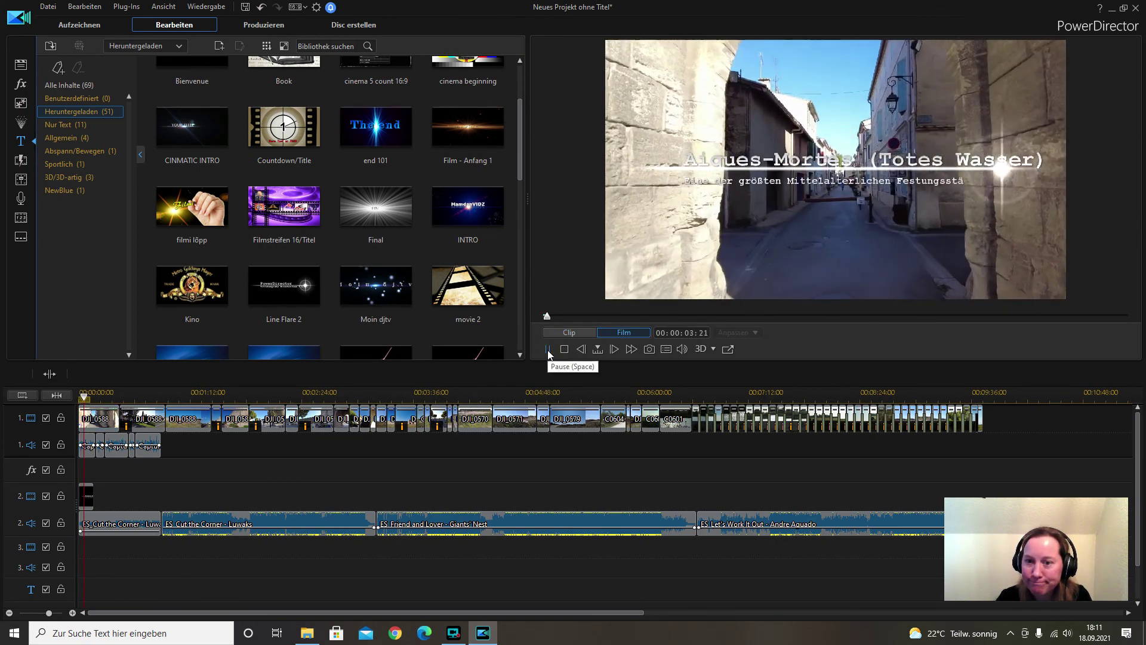
{"action": "left_click", "coordinate": [548, 349]}
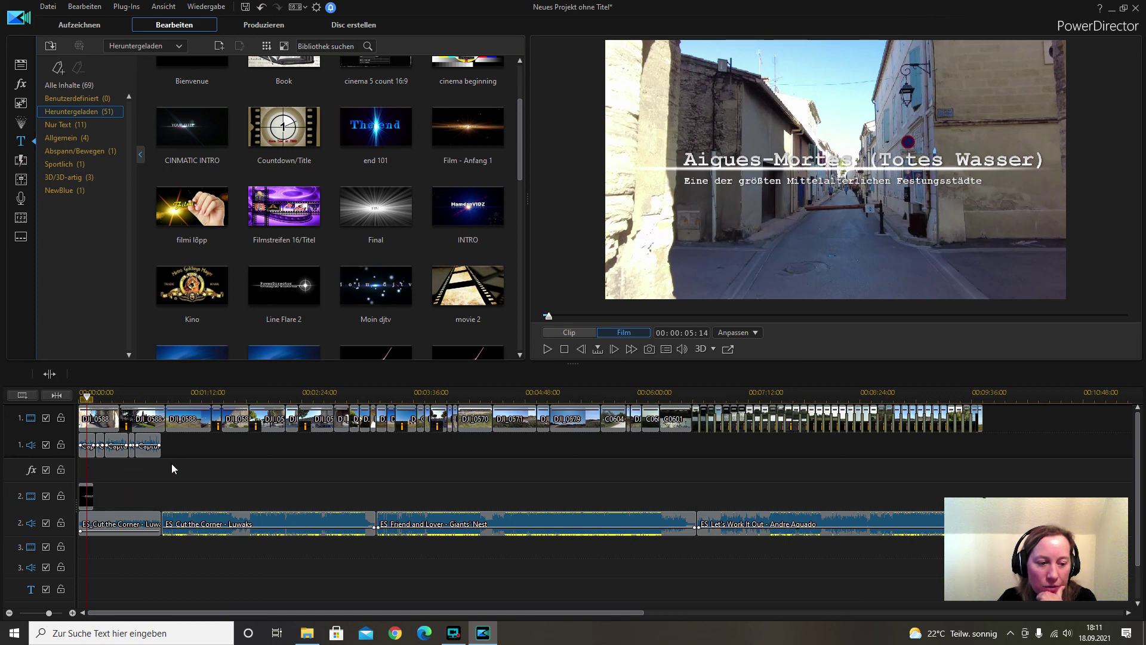
Slightly lower the volume of the first Cut the Corner clip on audio track 2 and adjust the voice-over clips' volume together on audio track 1
{"action": "left_click_drag", "start_coordinate": [170, 454], "coordinate": [84, 438]}
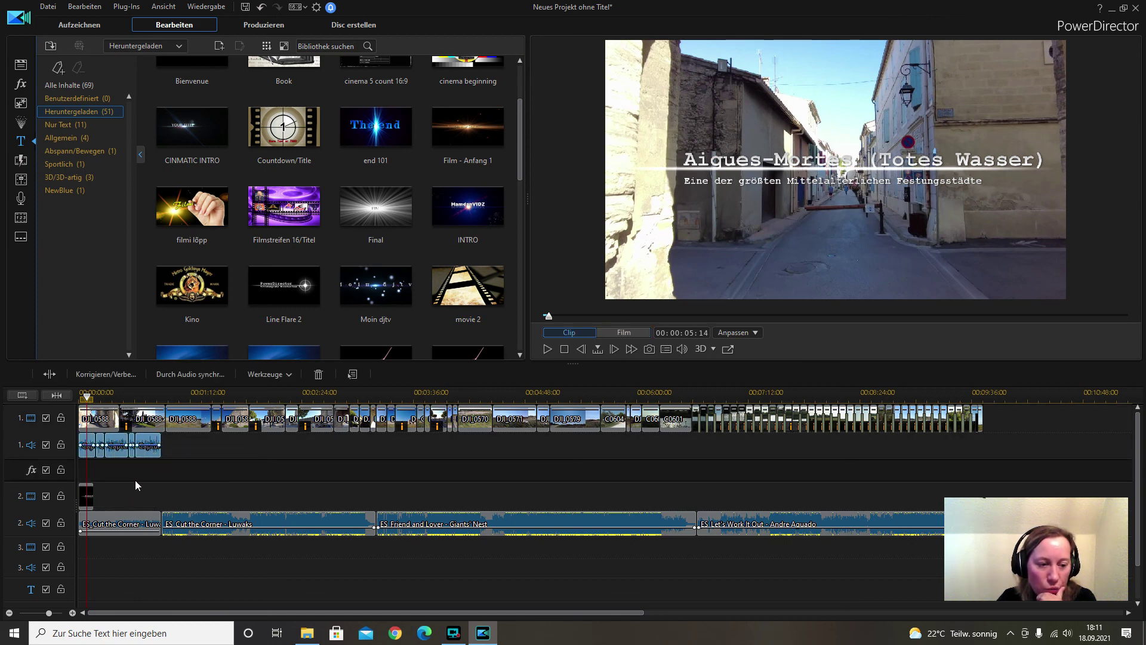
{"action": "left_click", "coordinate": [125, 533]}
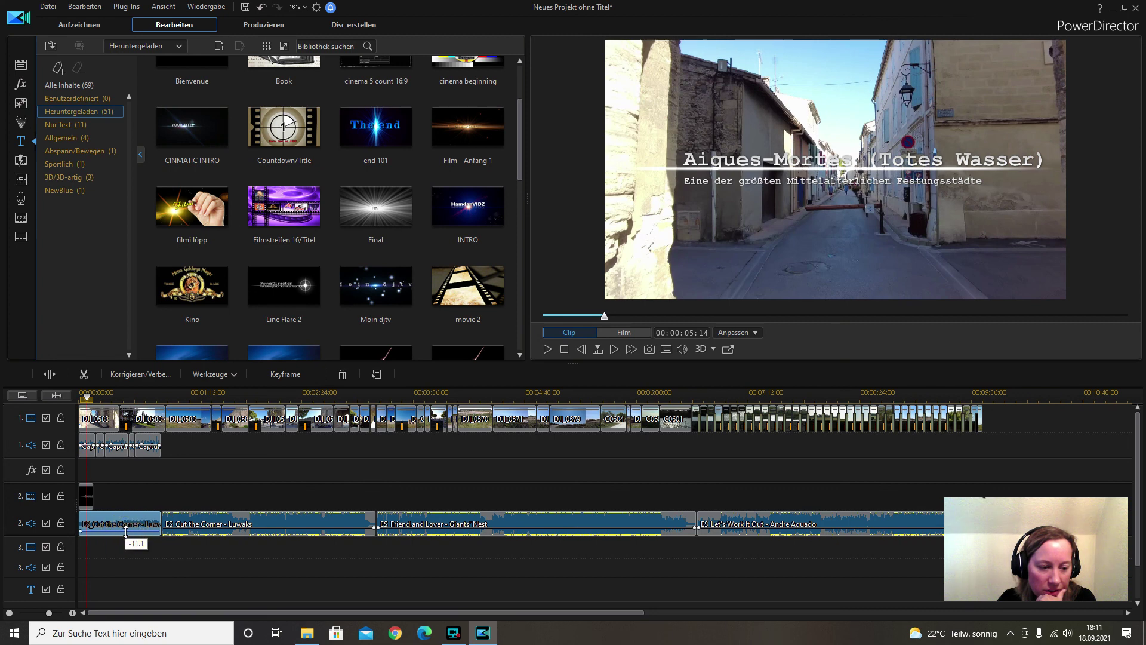
{"action": "left_click_drag", "start_coordinate": [126, 531], "coordinate": [126, 533]}
{"action": "left_click", "coordinate": [192, 486]}
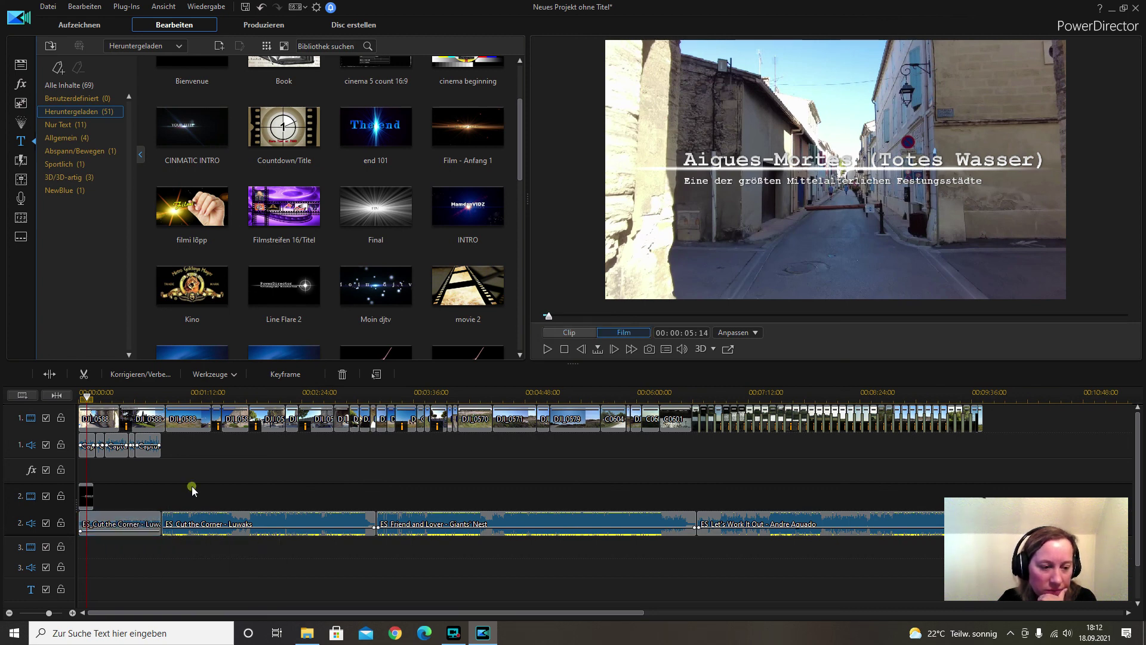
{"action": "left_click", "coordinate": [117, 447]}
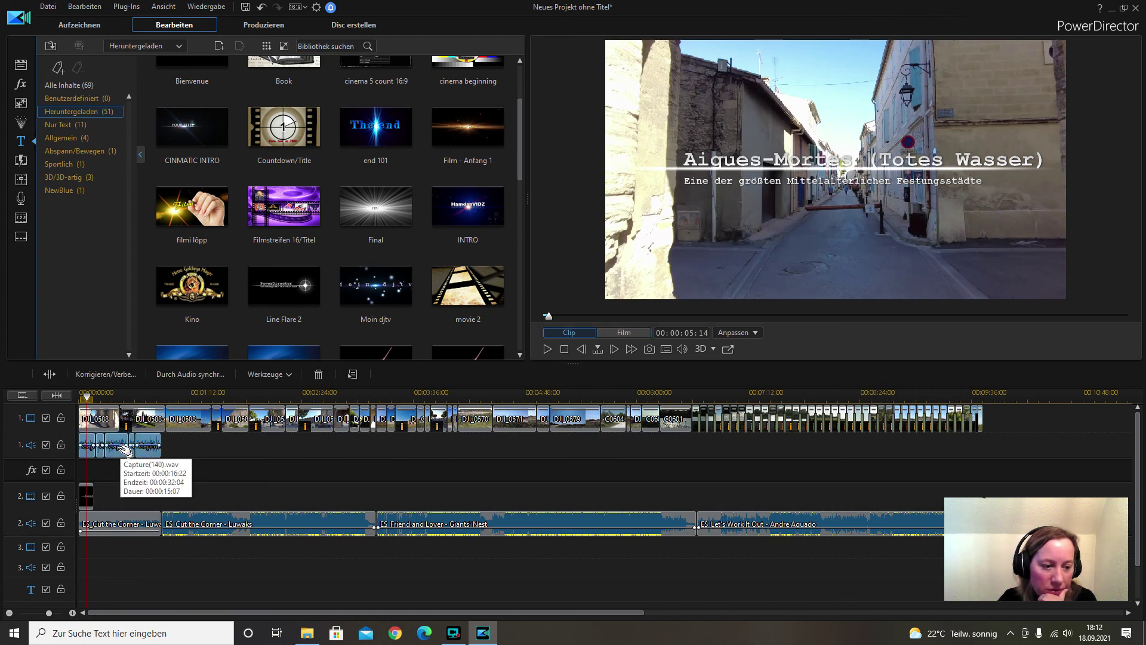
{"action": "left_click_drag", "start_coordinate": [117, 447], "coordinate": [119, 451]}
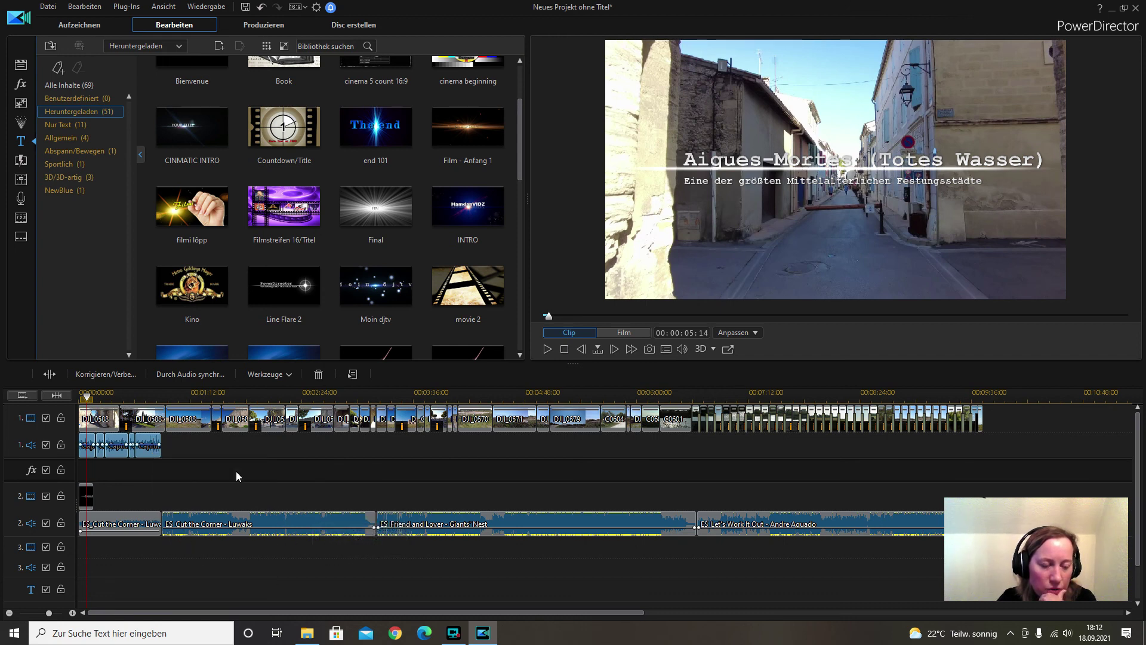
{"action": "left_click", "coordinate": [219, 464]}
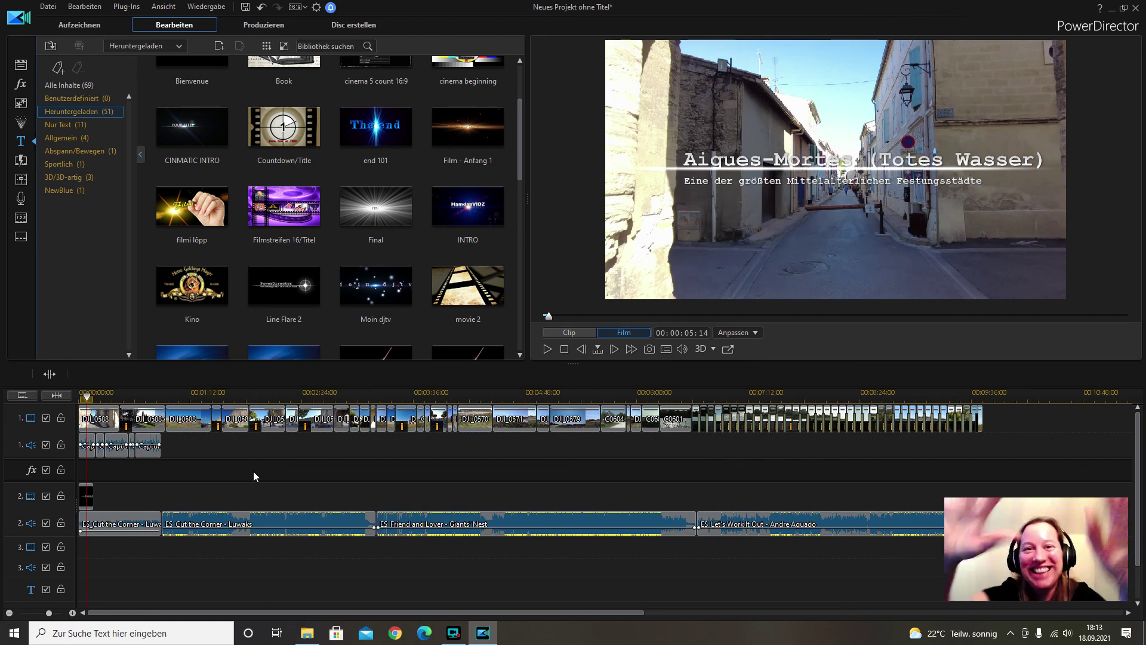
{"action": "left_click", "coordinate": [454, 632]}
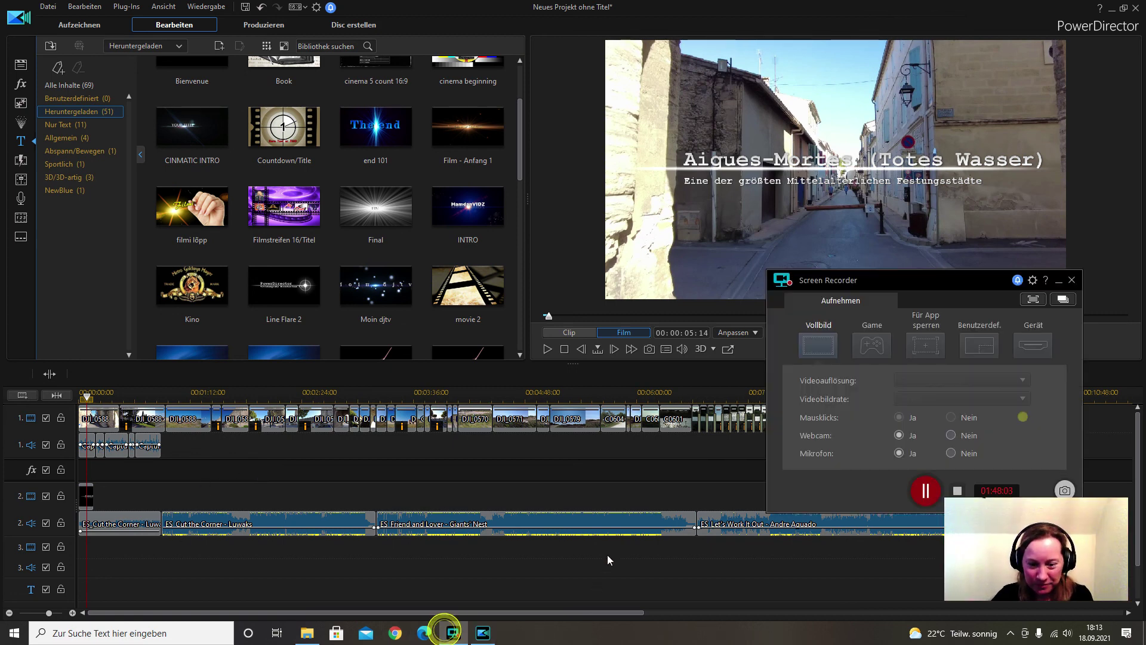